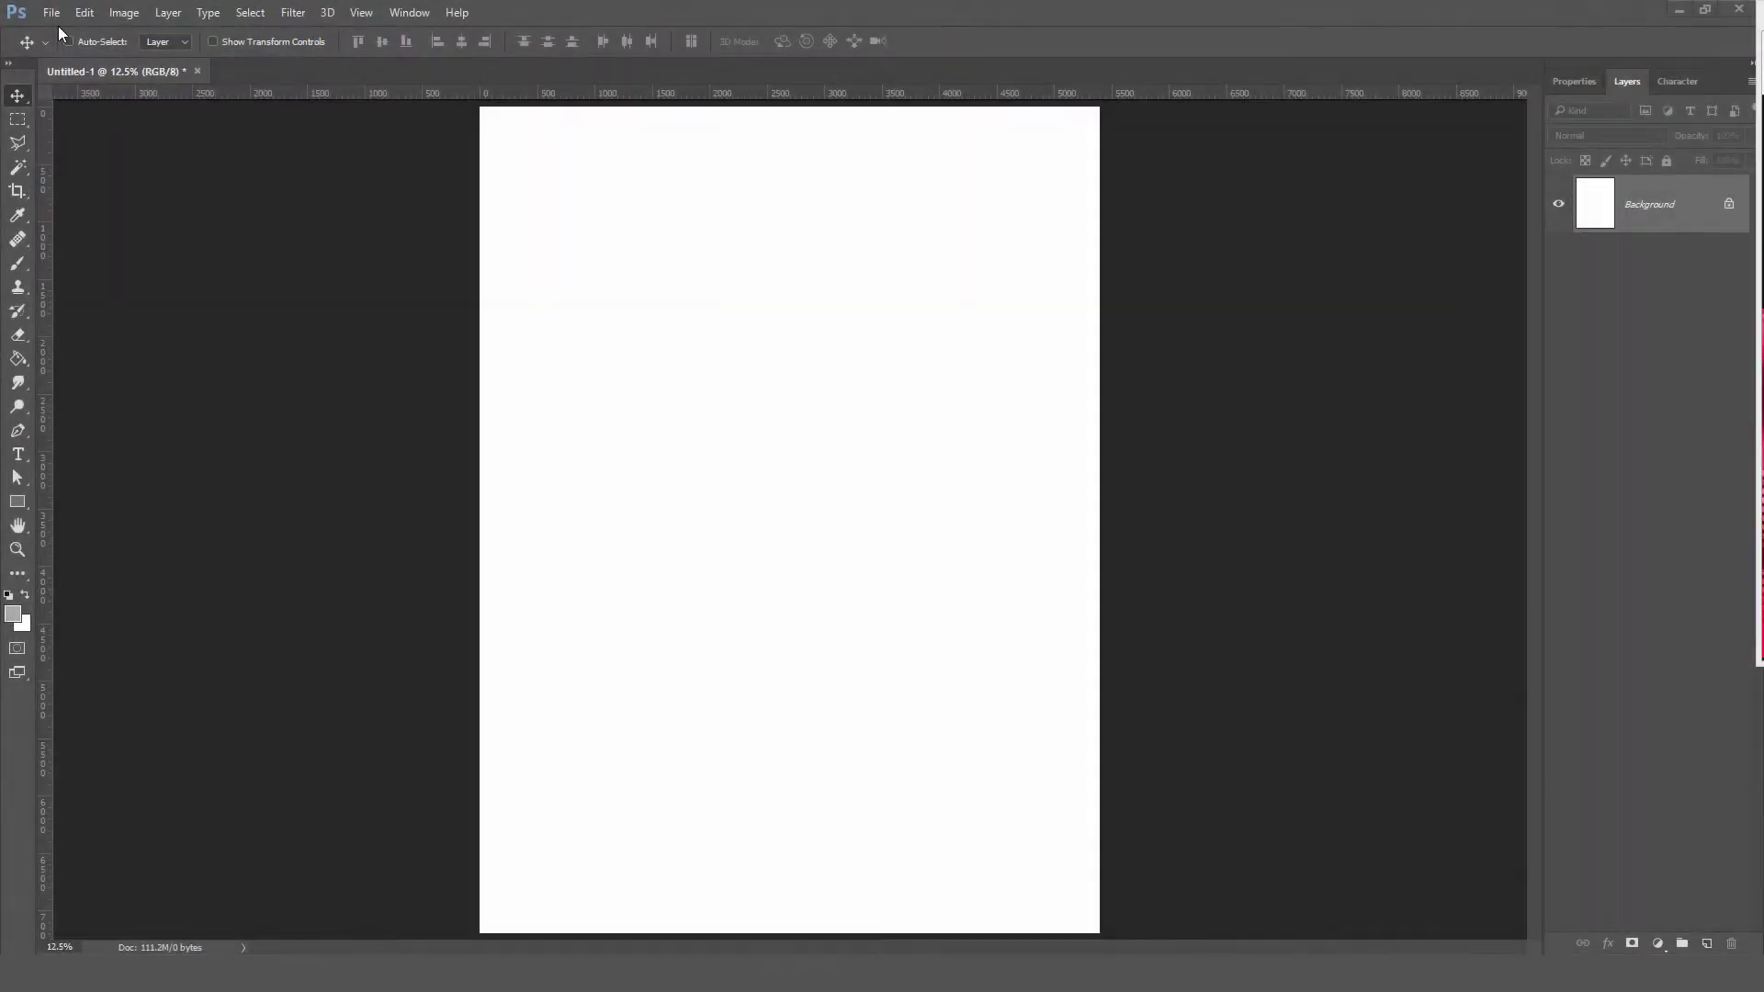
- Bring up the Open dialog to pick an image for the blank portrait document
key(ctrl+o)
- Fill the canvas with the 775.jpg paper texture, duplicating and erasing a copy to hide the seam
double_click(418, 156)
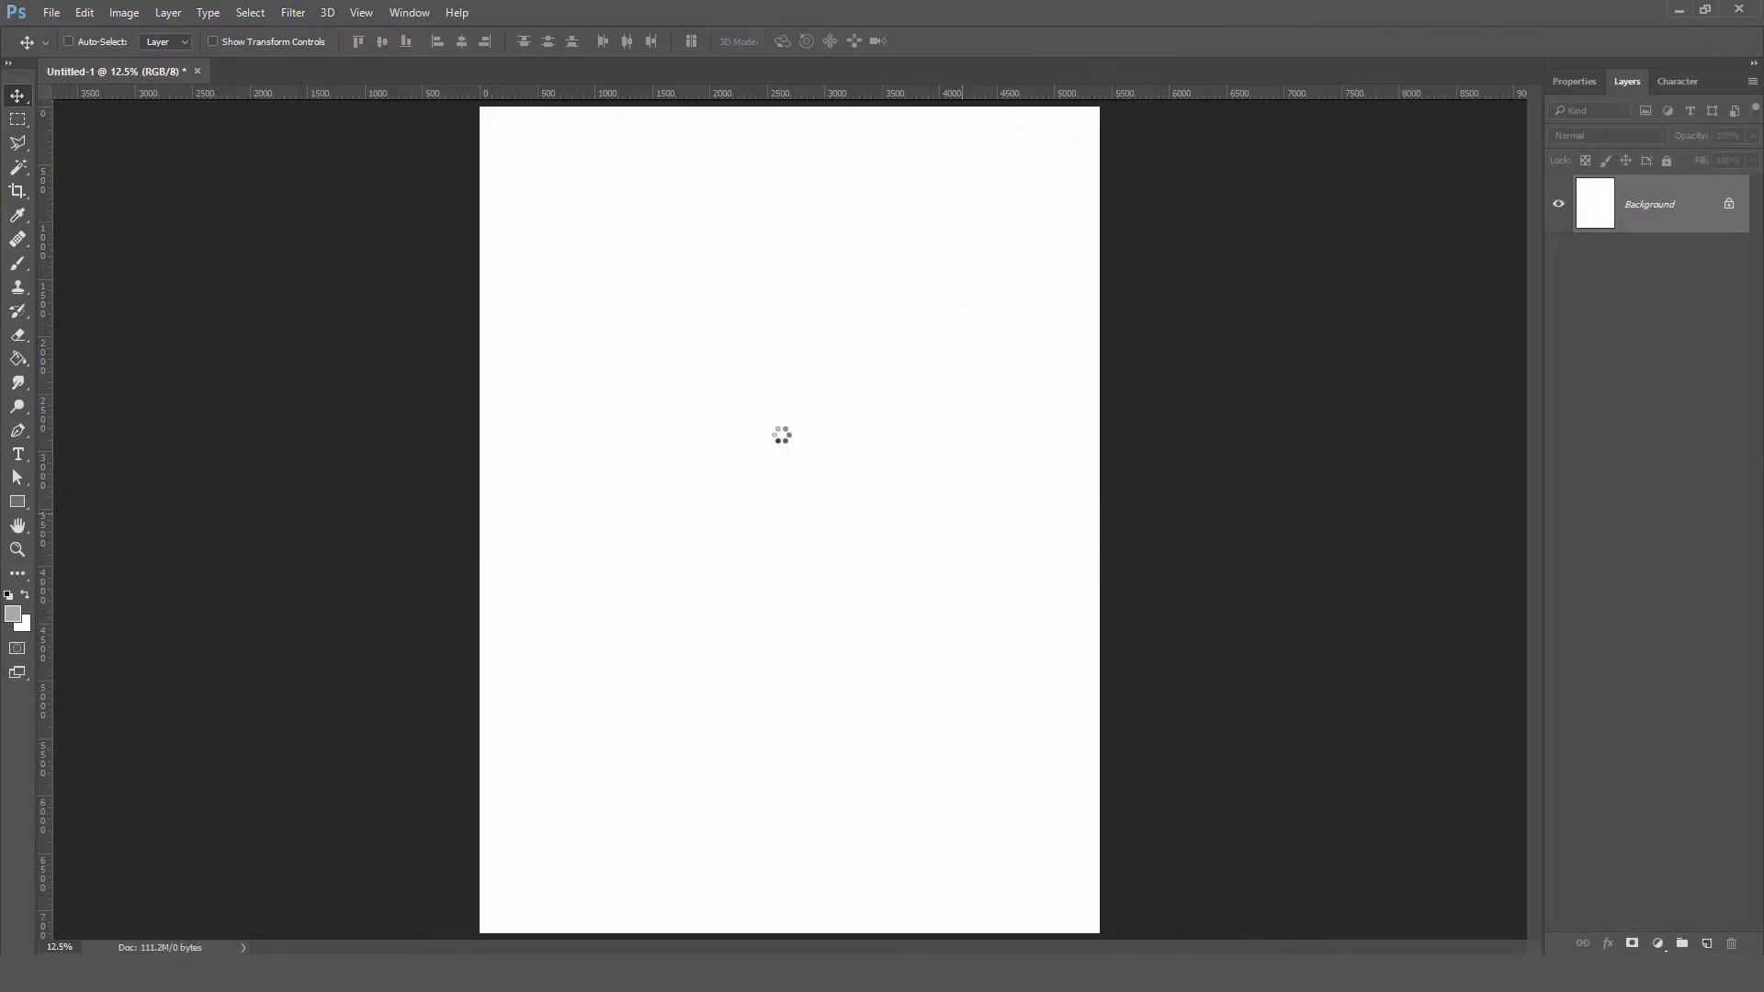
drag(404, 312, 669, 330)
drag(952, 333, 952, 717)
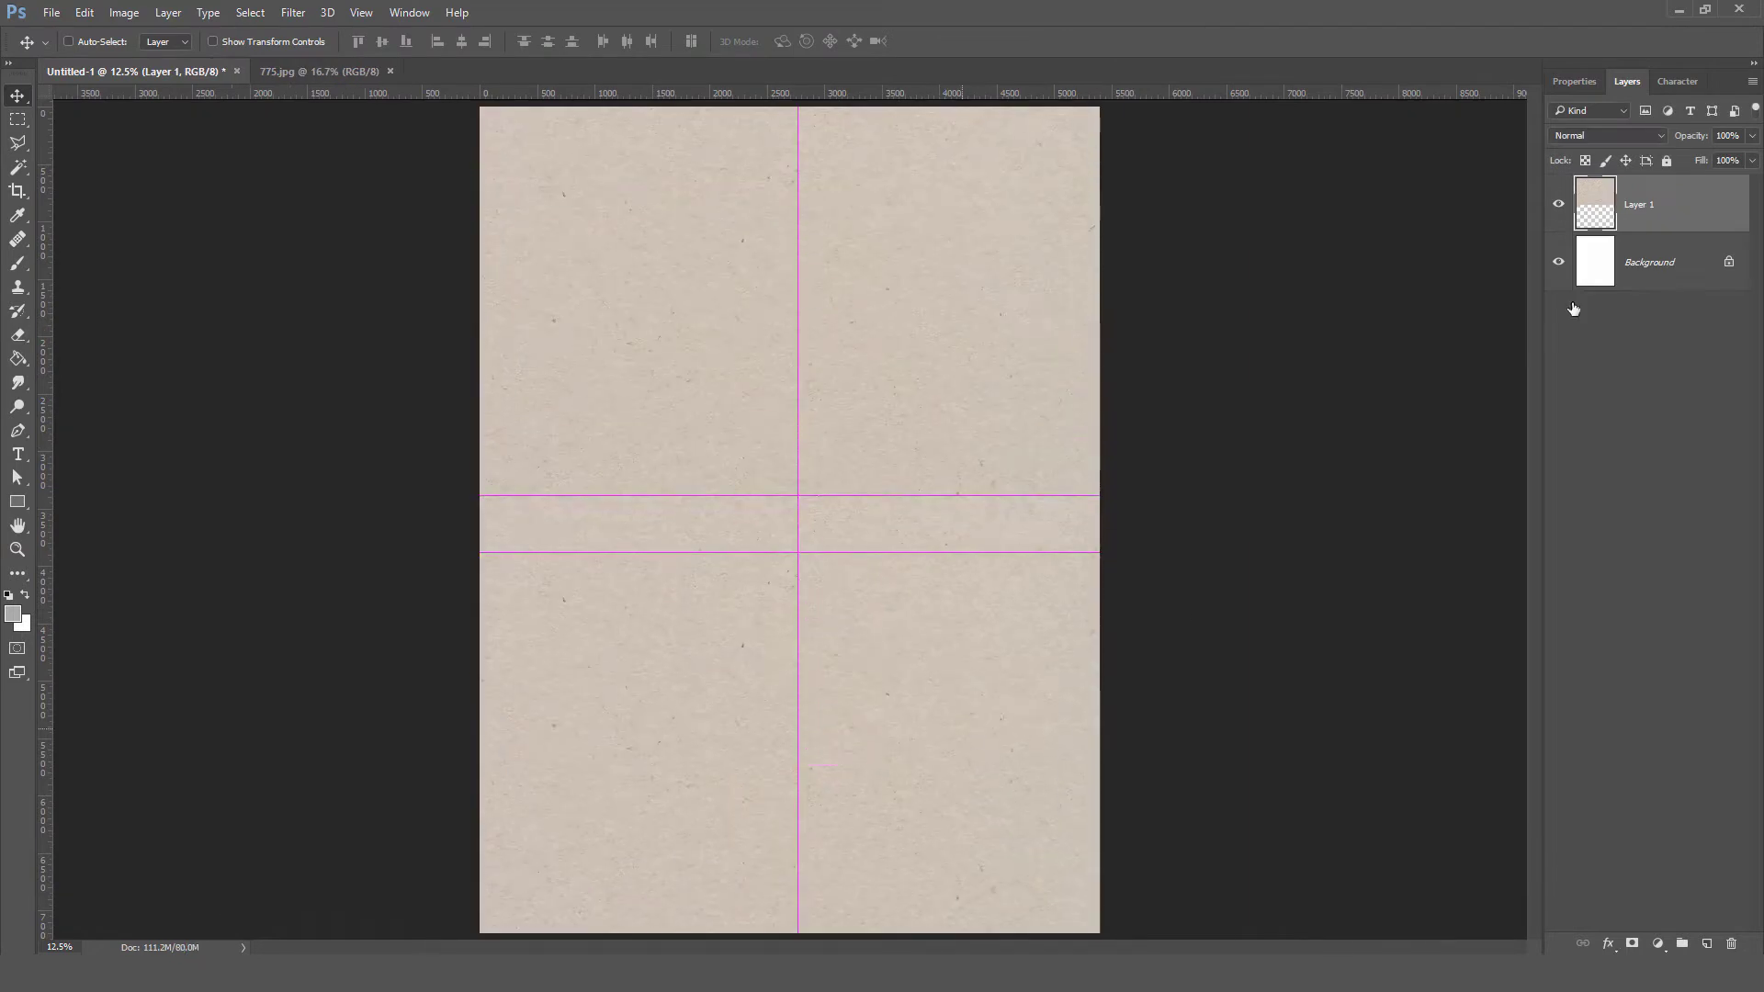
click(18, 335)
click(87, 42)
click(214, 174)
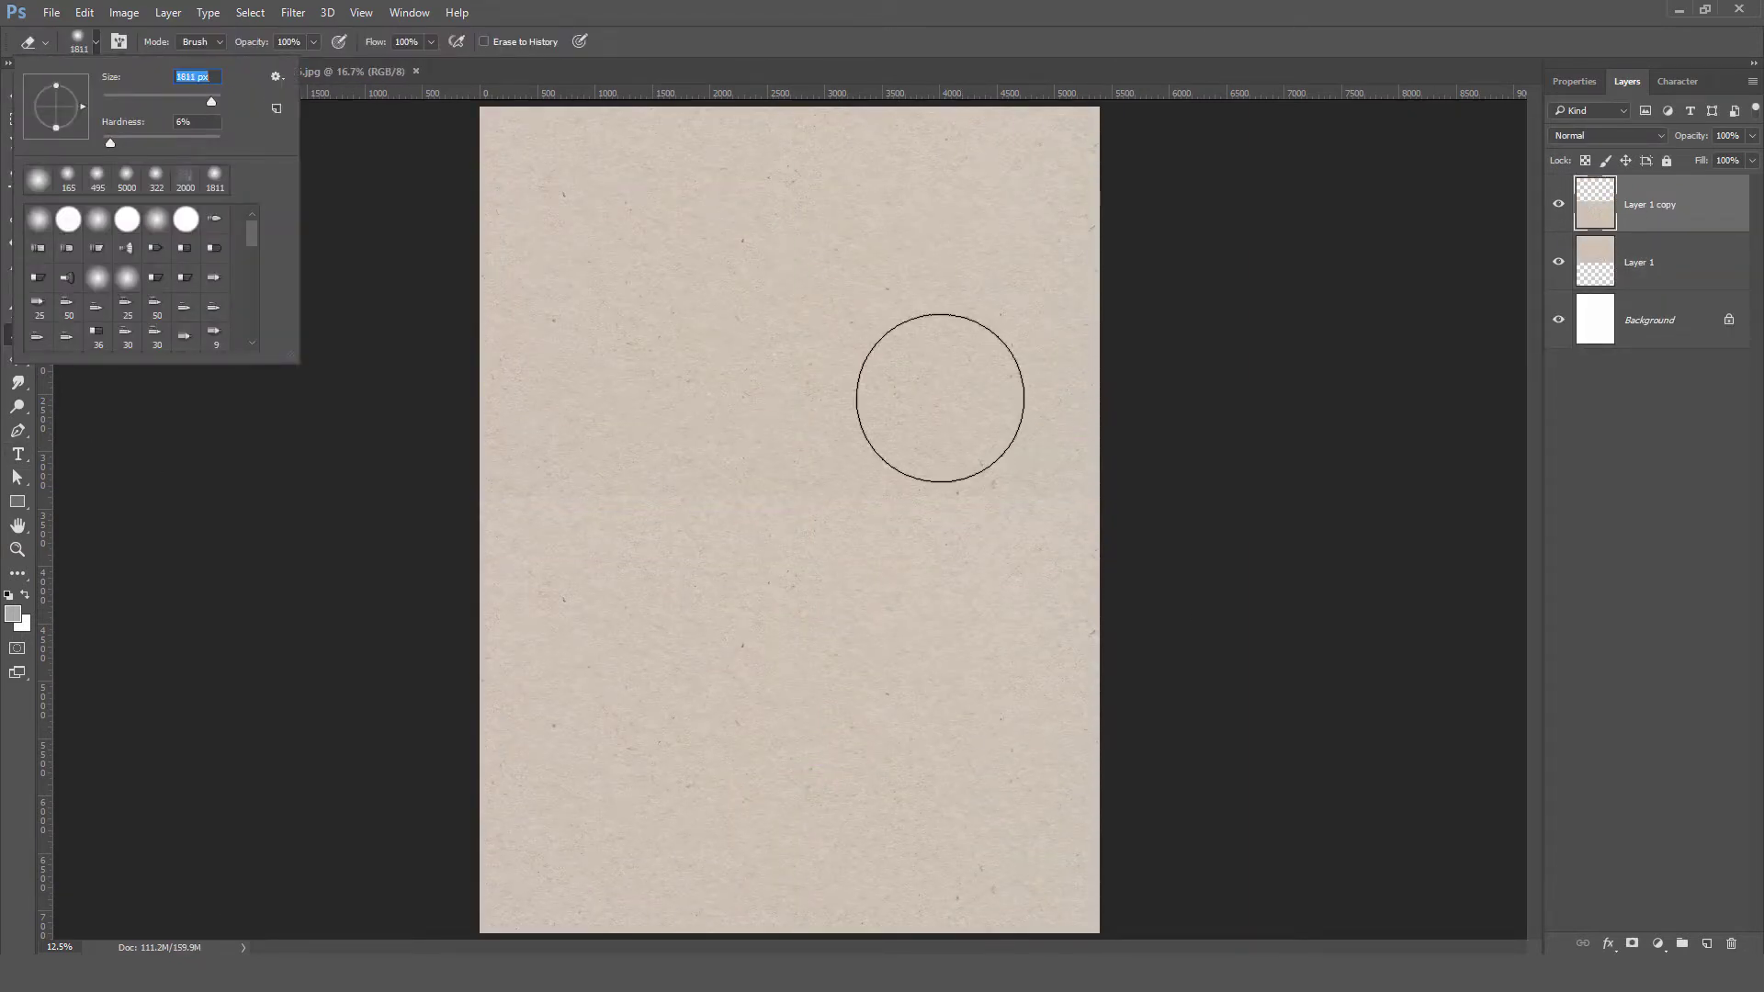
click(940, 393)
key(v)
drag(850, 751, 850, 728)
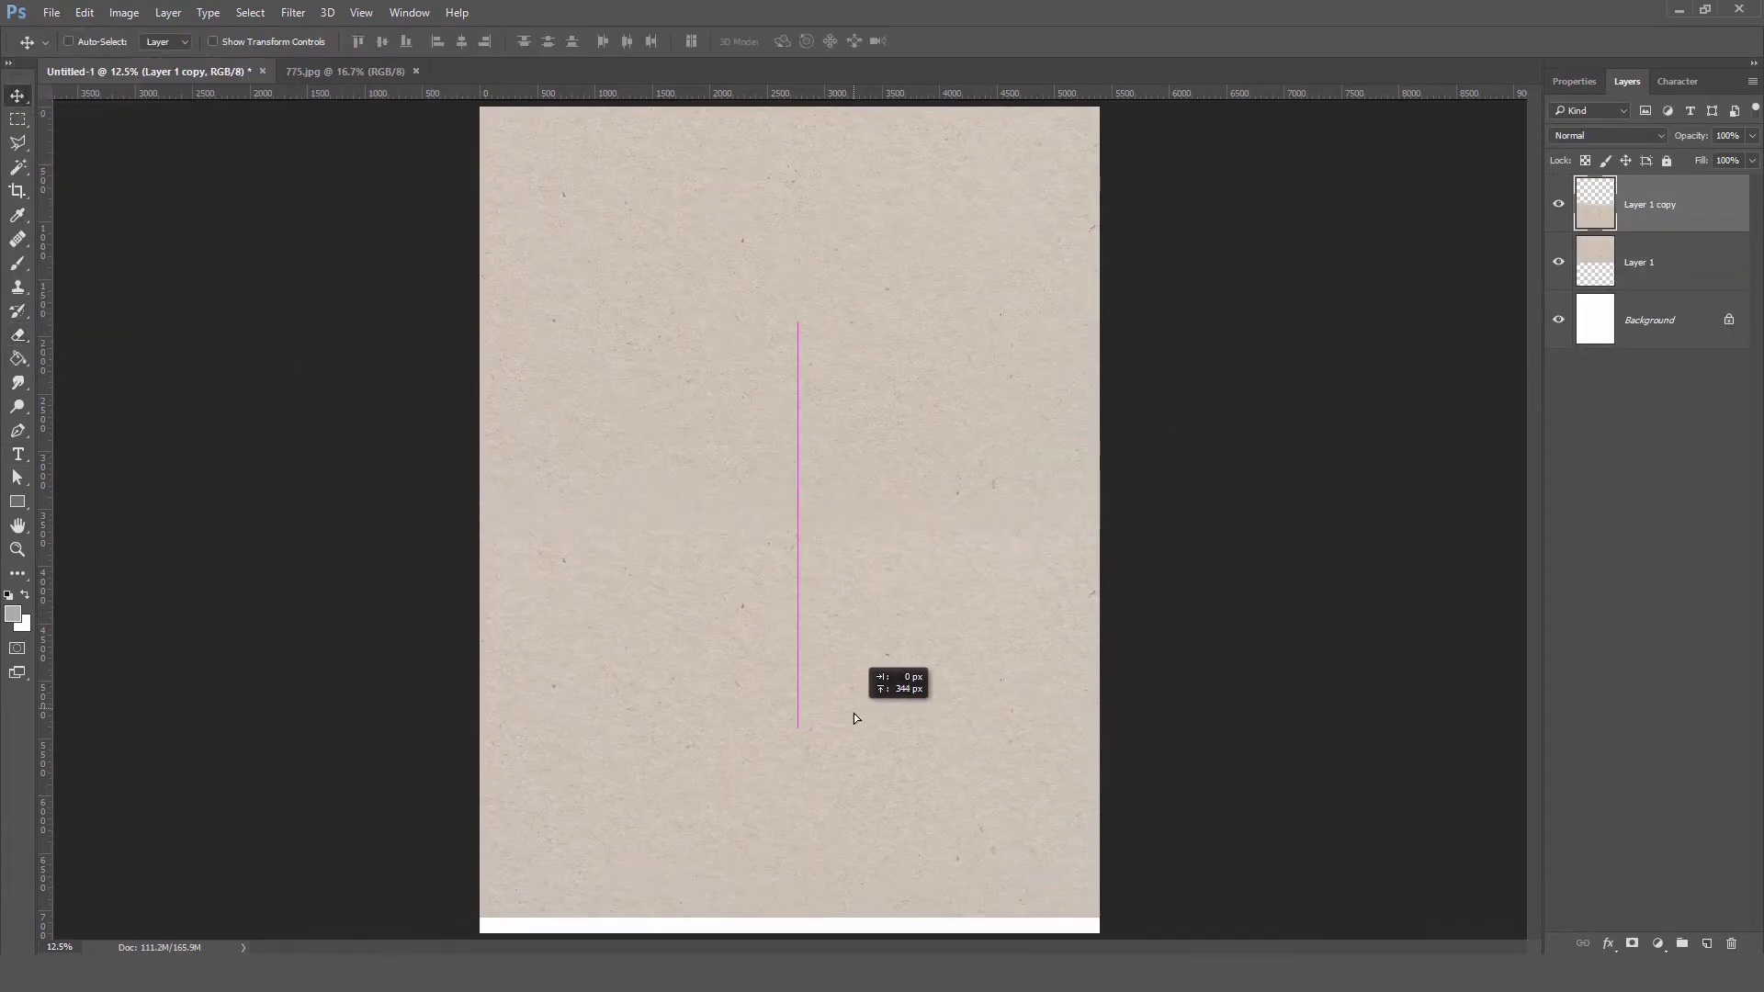
ctrl+click(845, 348)
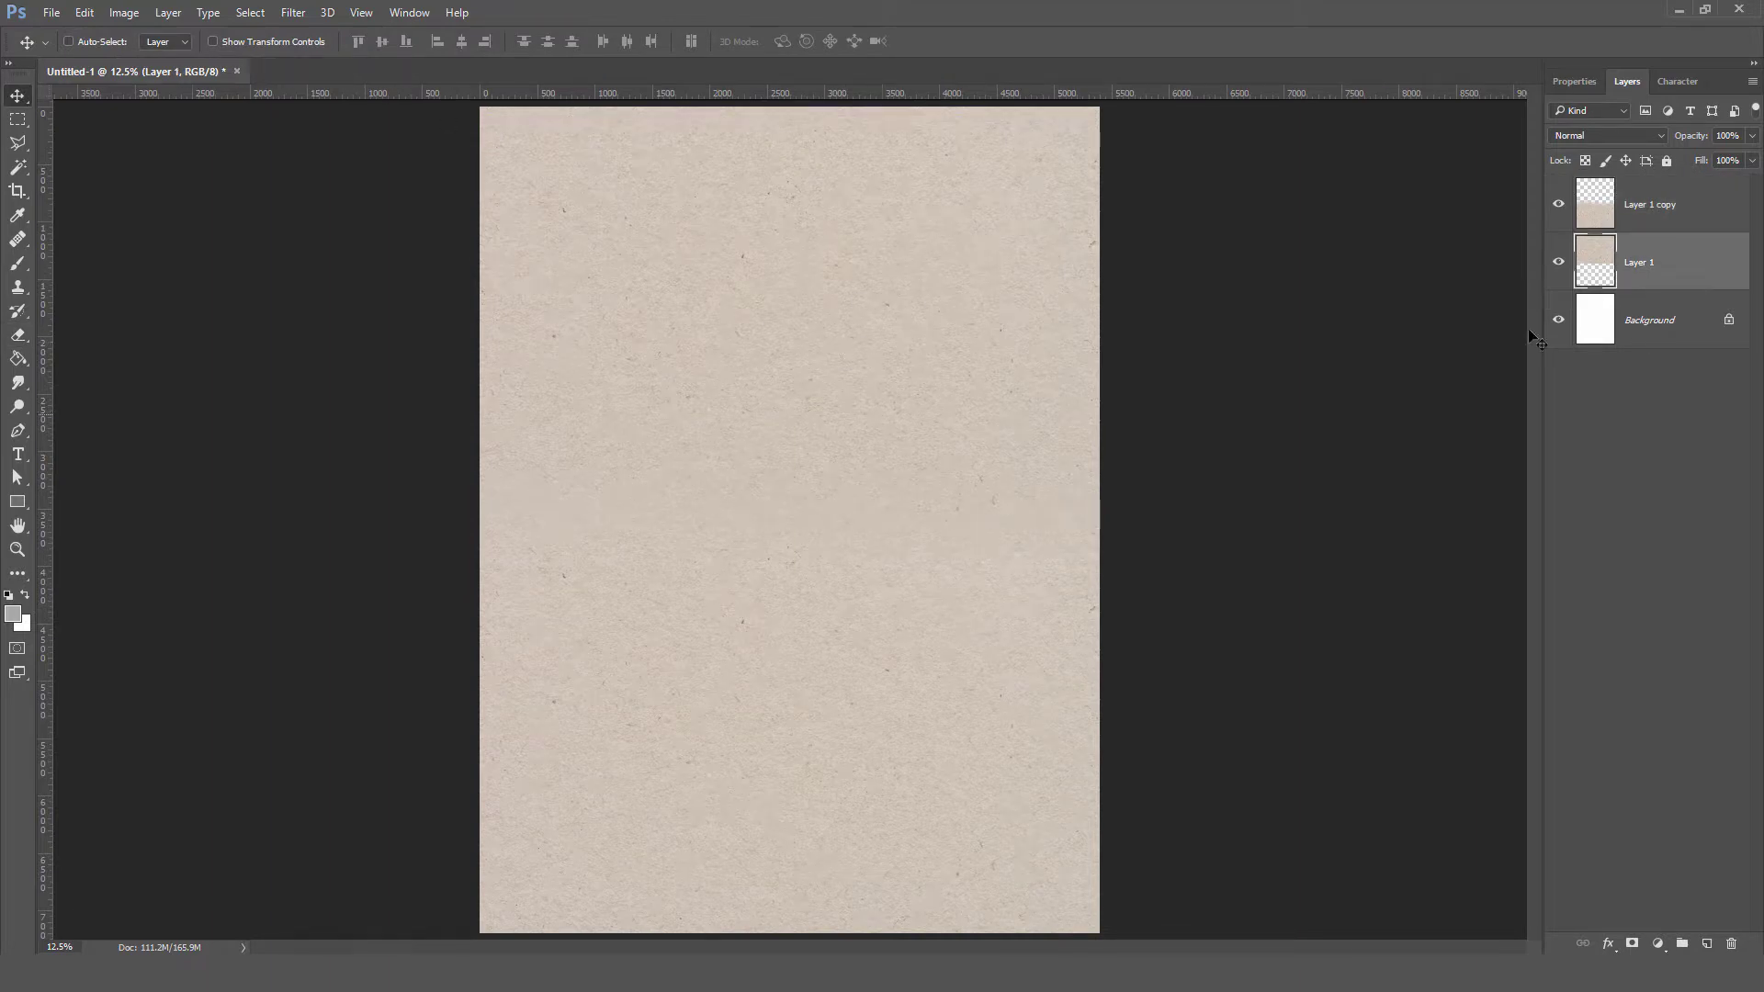
- Place the man's photo biden.jpg and brighten its highlights with a Levels adjustment
key(Return)
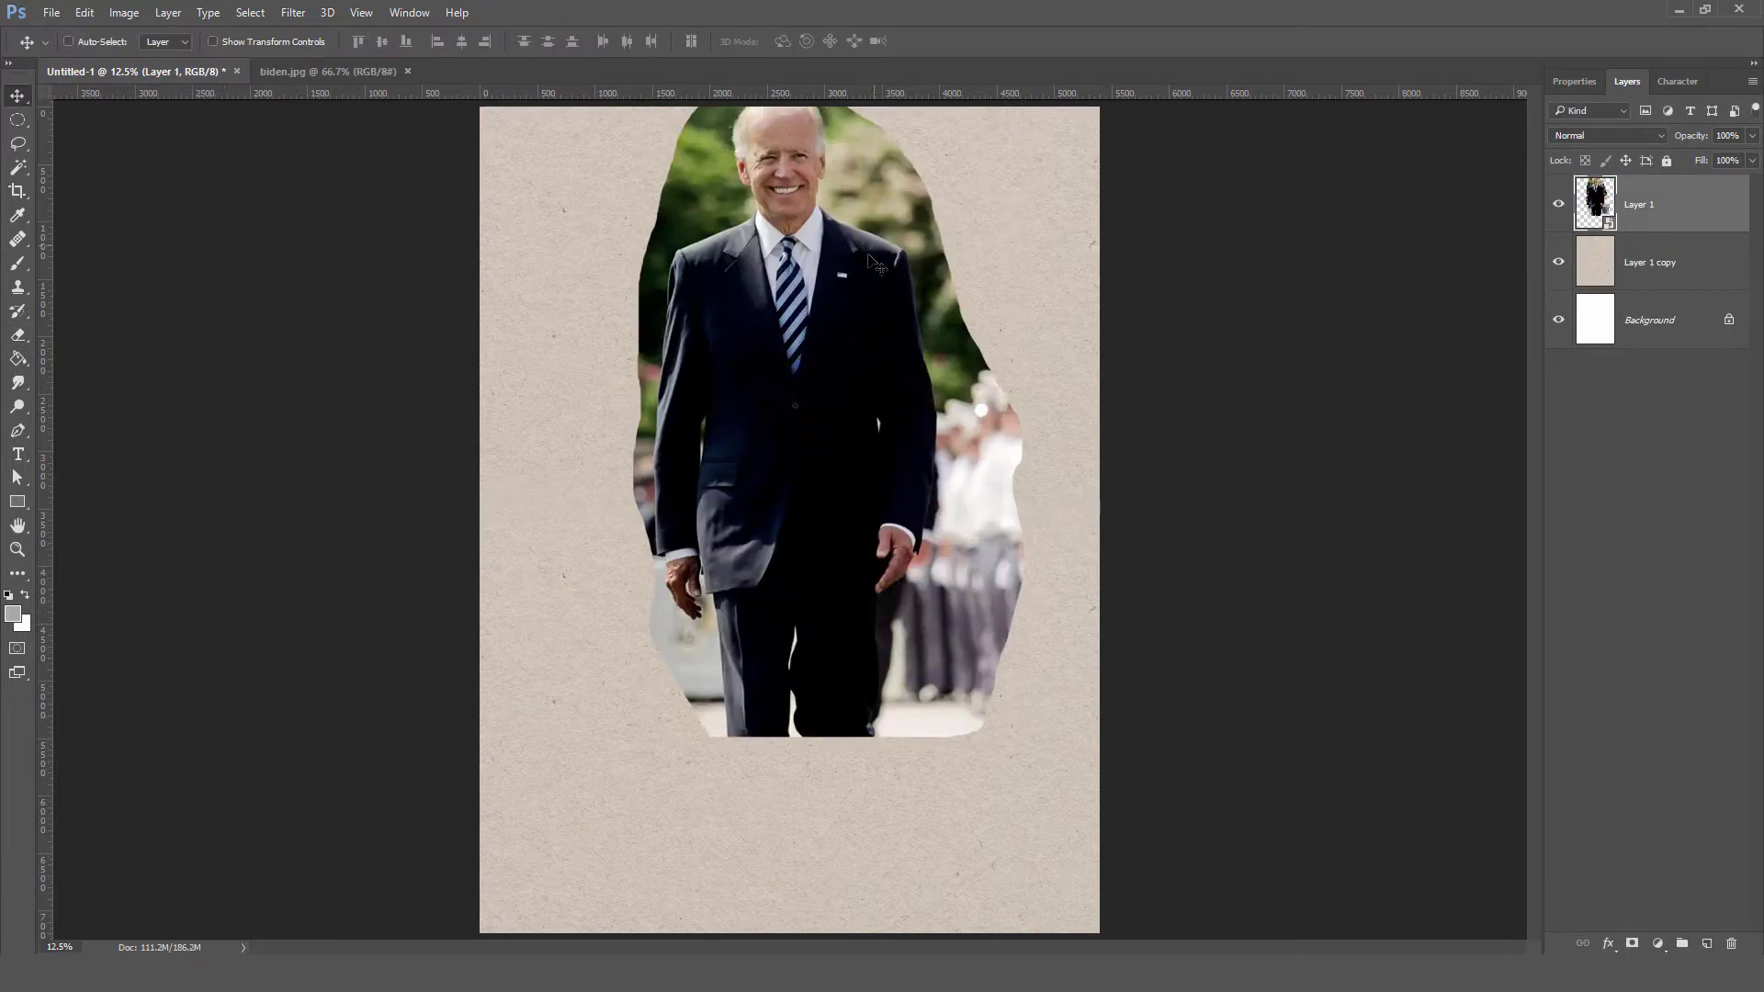
key(ctrl+plus)
key(ctrl+l)
drag(833, 419, 919, 419)
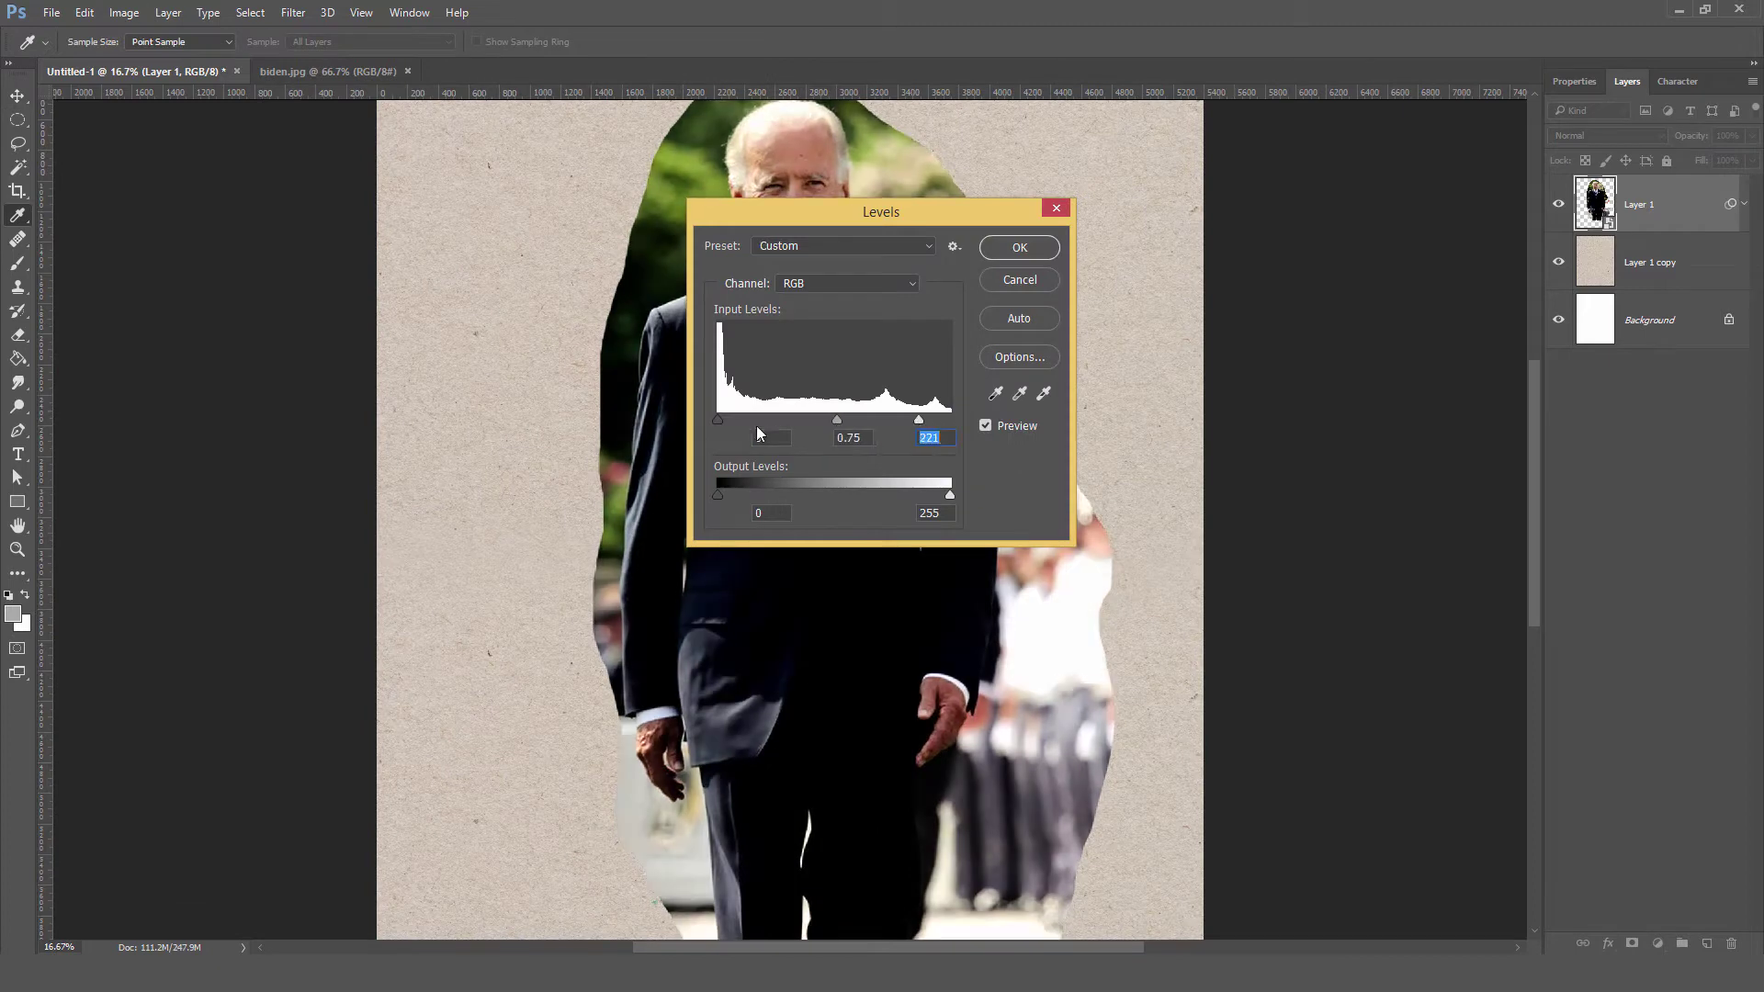
click(1018, 248)
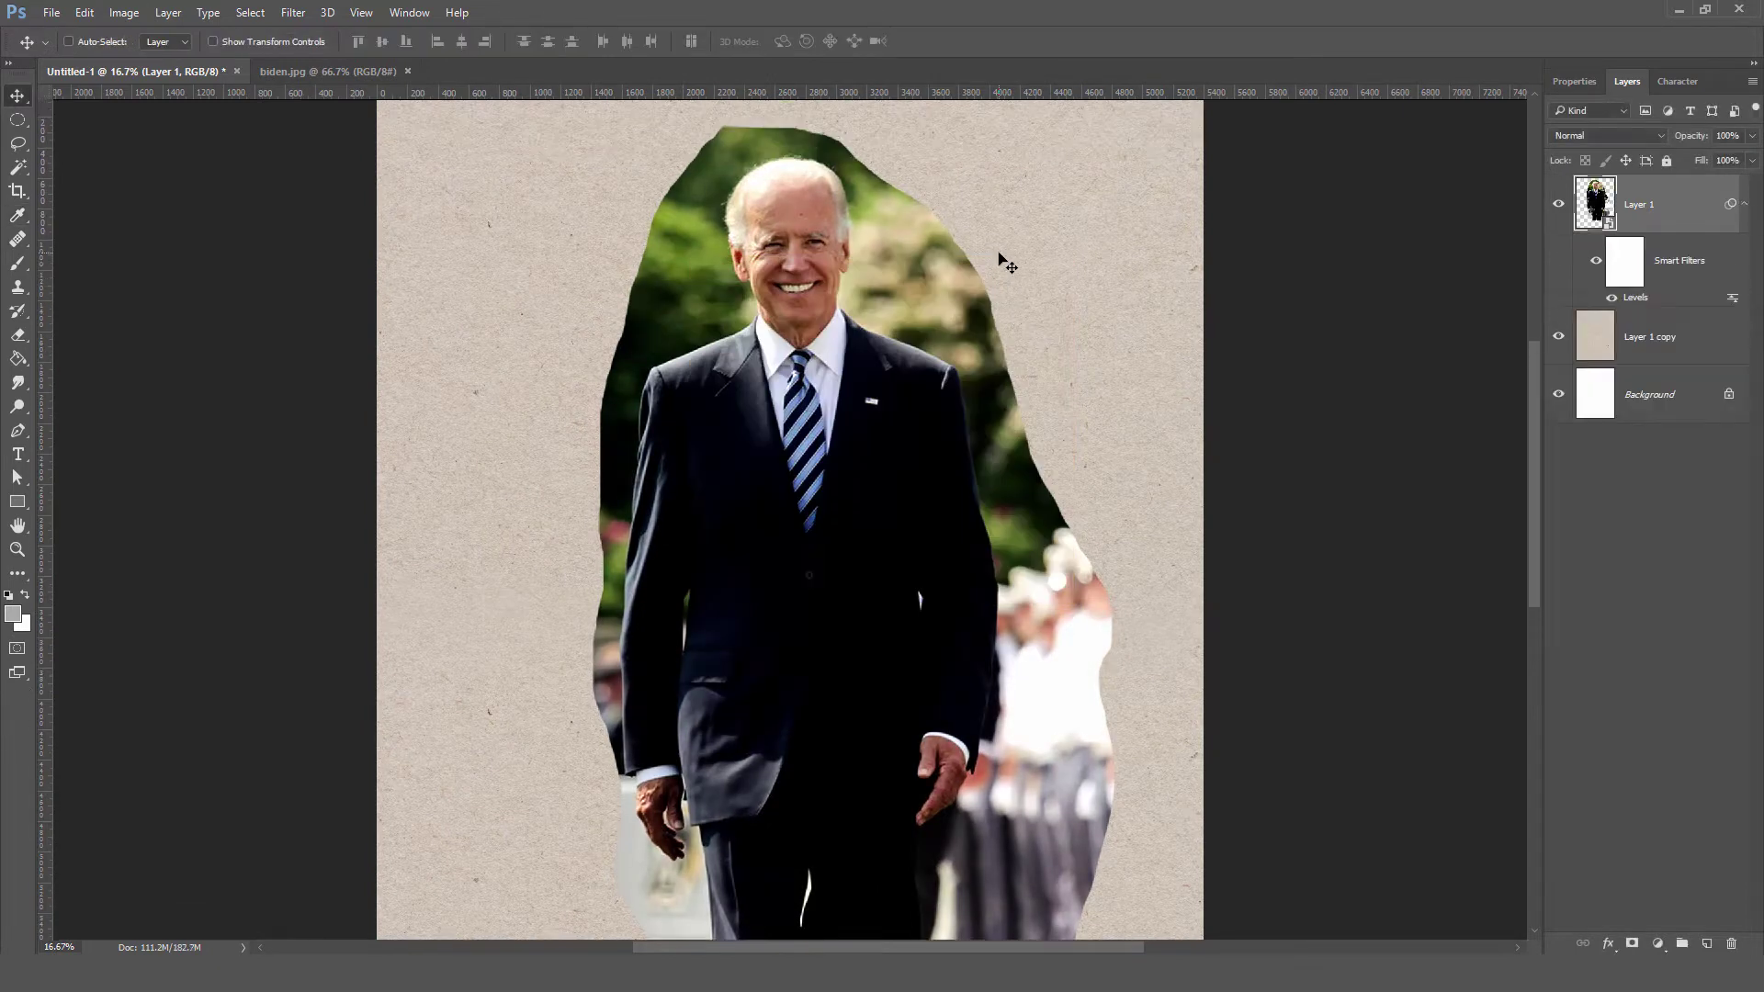
key(ctrl+plus)
scroll(898, 321, up, 3)
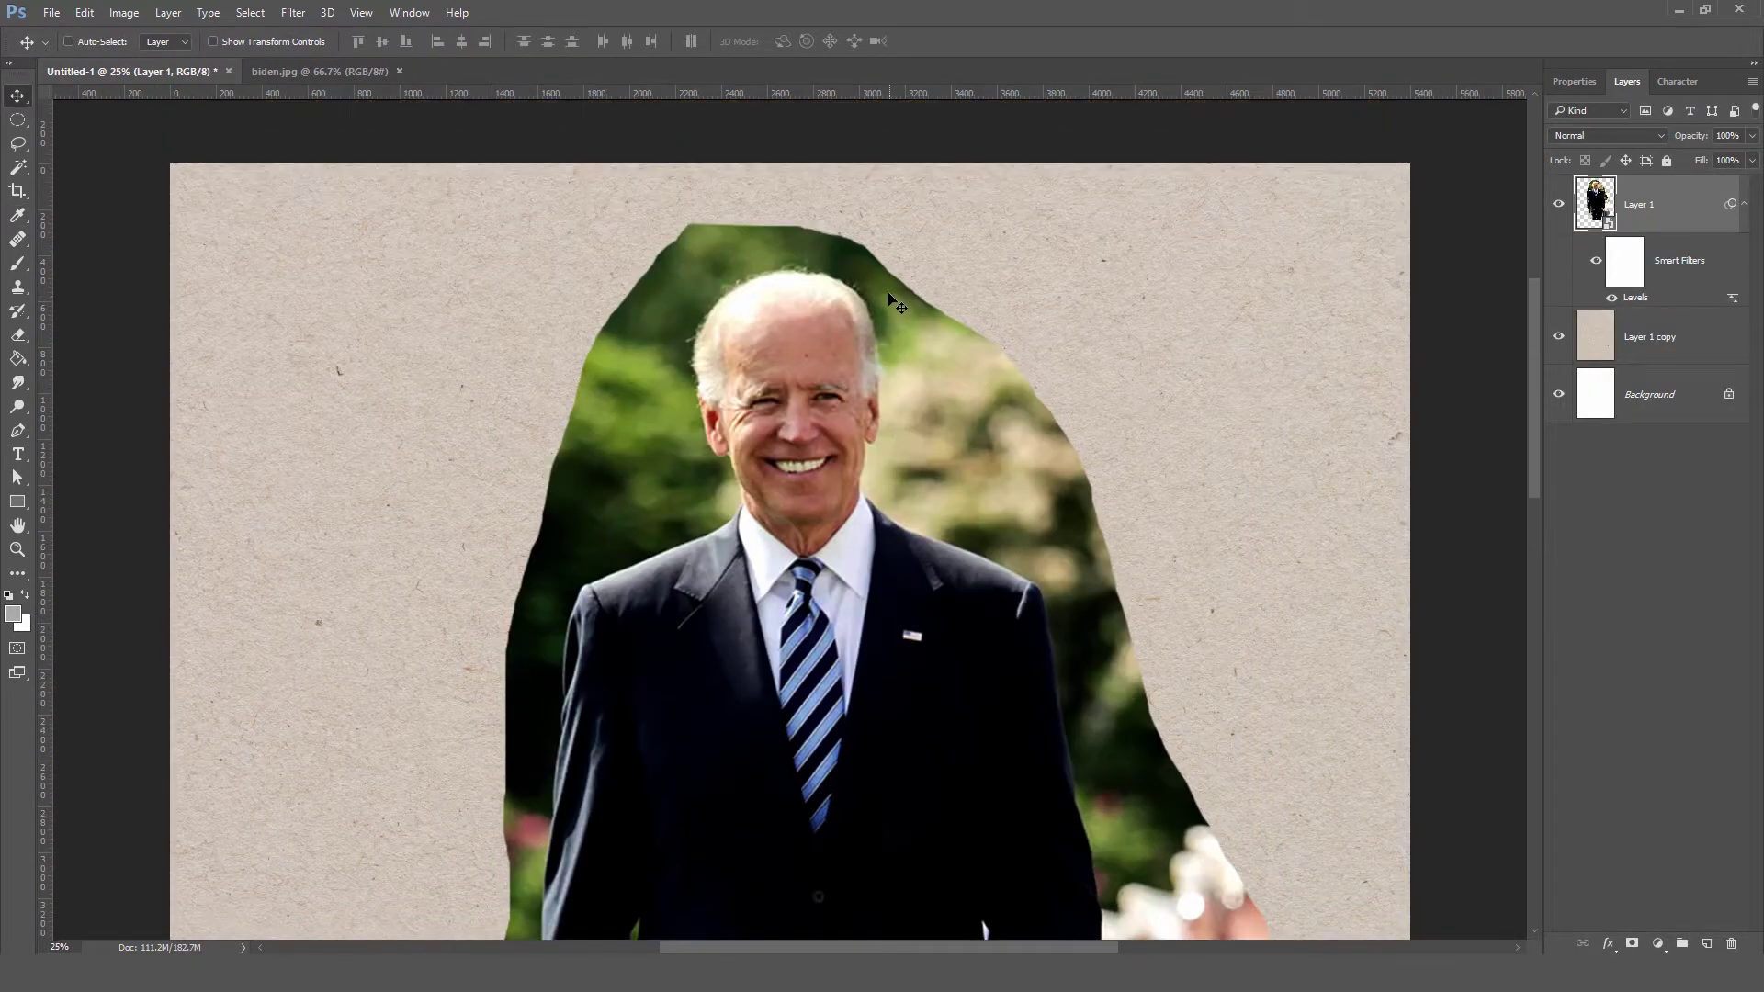
scroll(898, 303, down, 1)
- Add a layer mask to the man's photo and paint out its upper-left green edge in black
key(b)
click(1632, 944)
click(92, 42)
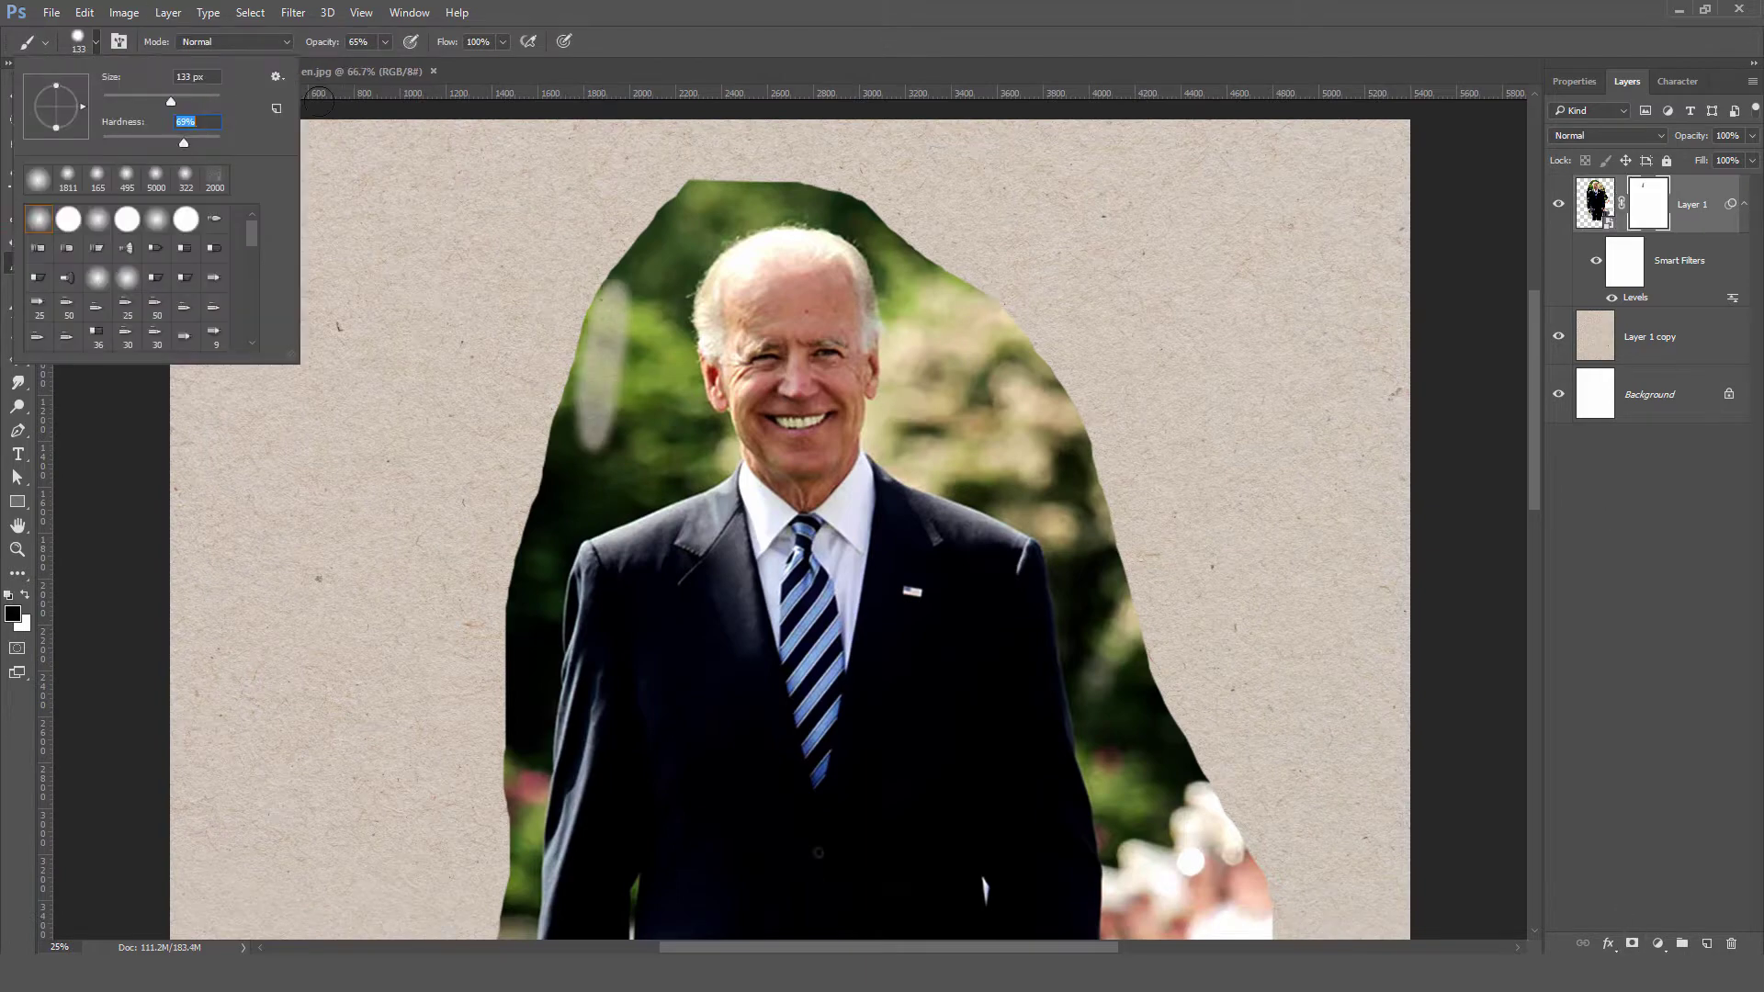
click(385, 41)
drag(716, 184, 574, 441)
key(0)
mouse_move(721, 188)
mouse_down()
mouse_move(535, 475)
mouse_move(528, 537)
mouse_up()
key(ctrl+plus)
drag(688, 405, 500, 465)
scroll(500, 464, down, 5)
drag(633, 179, 551, 478)
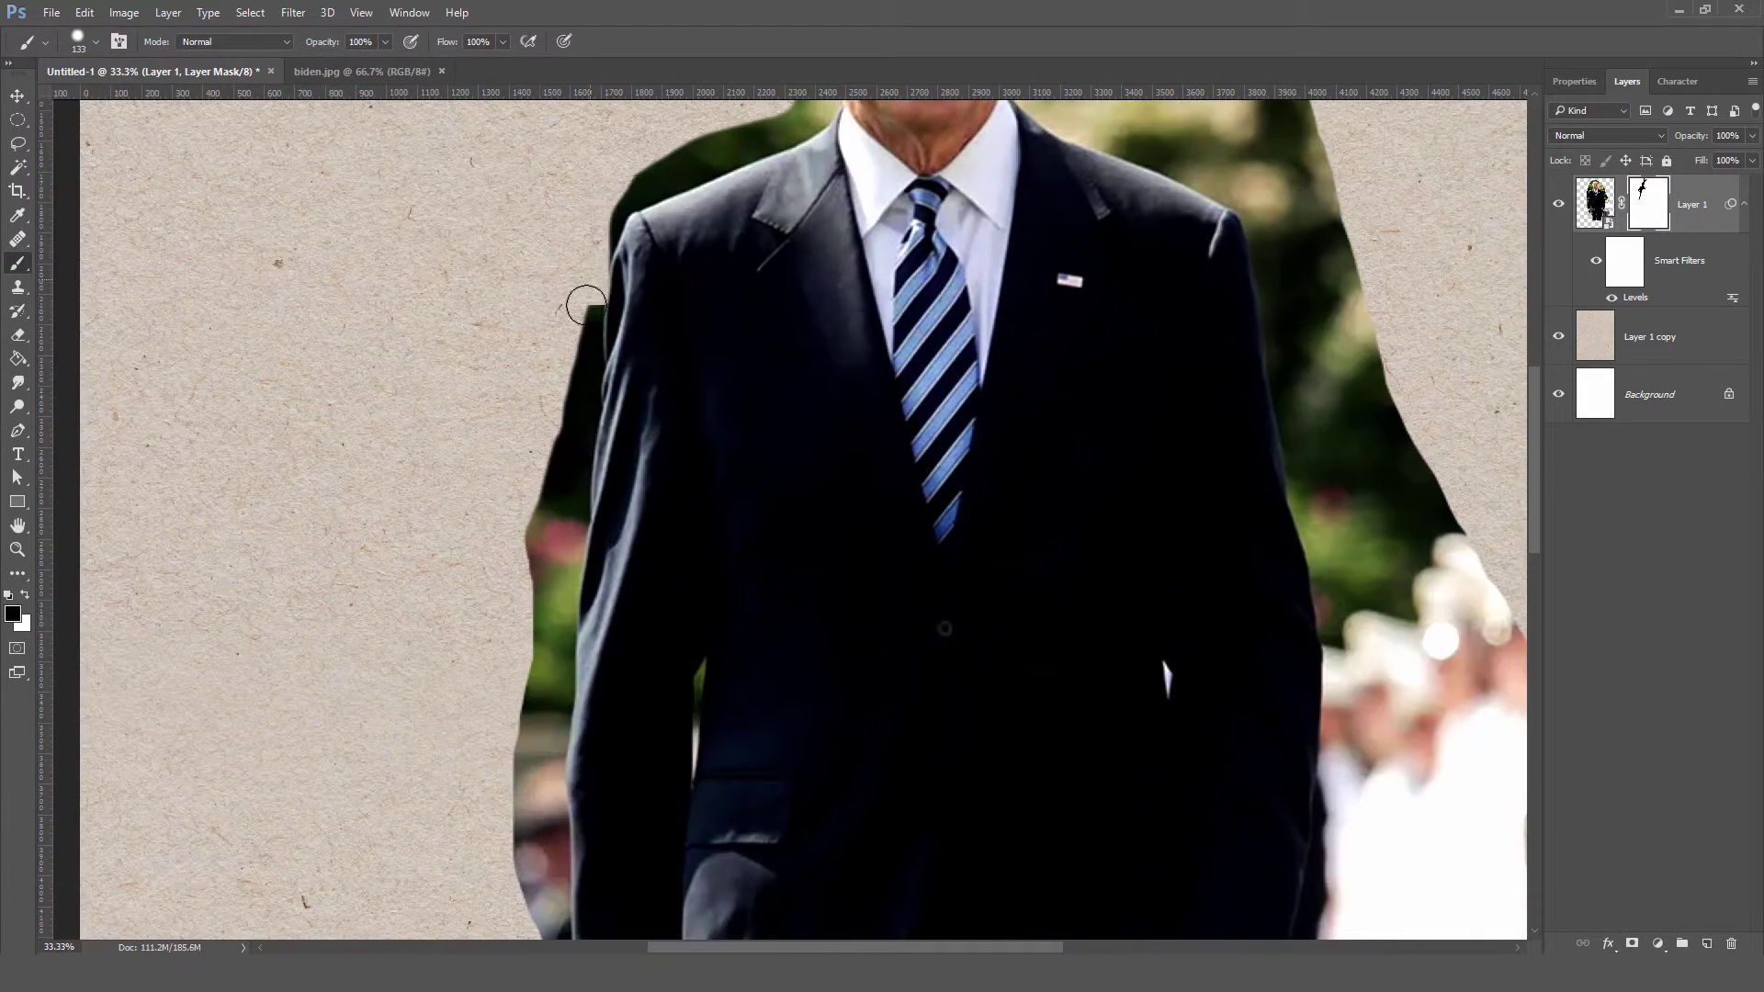
scroll(520, 356, down, 2)
drag(555, 386, 542, 560)
scroll(542, 561, down, 2)
mouse_move(565, 257)
mouse_down()
mouse_move(519, 585)
mouse_move(551, 808)
mouse_up()
- Hide the green background left of the man with a black-filled polygonal selection
key(shift+l)
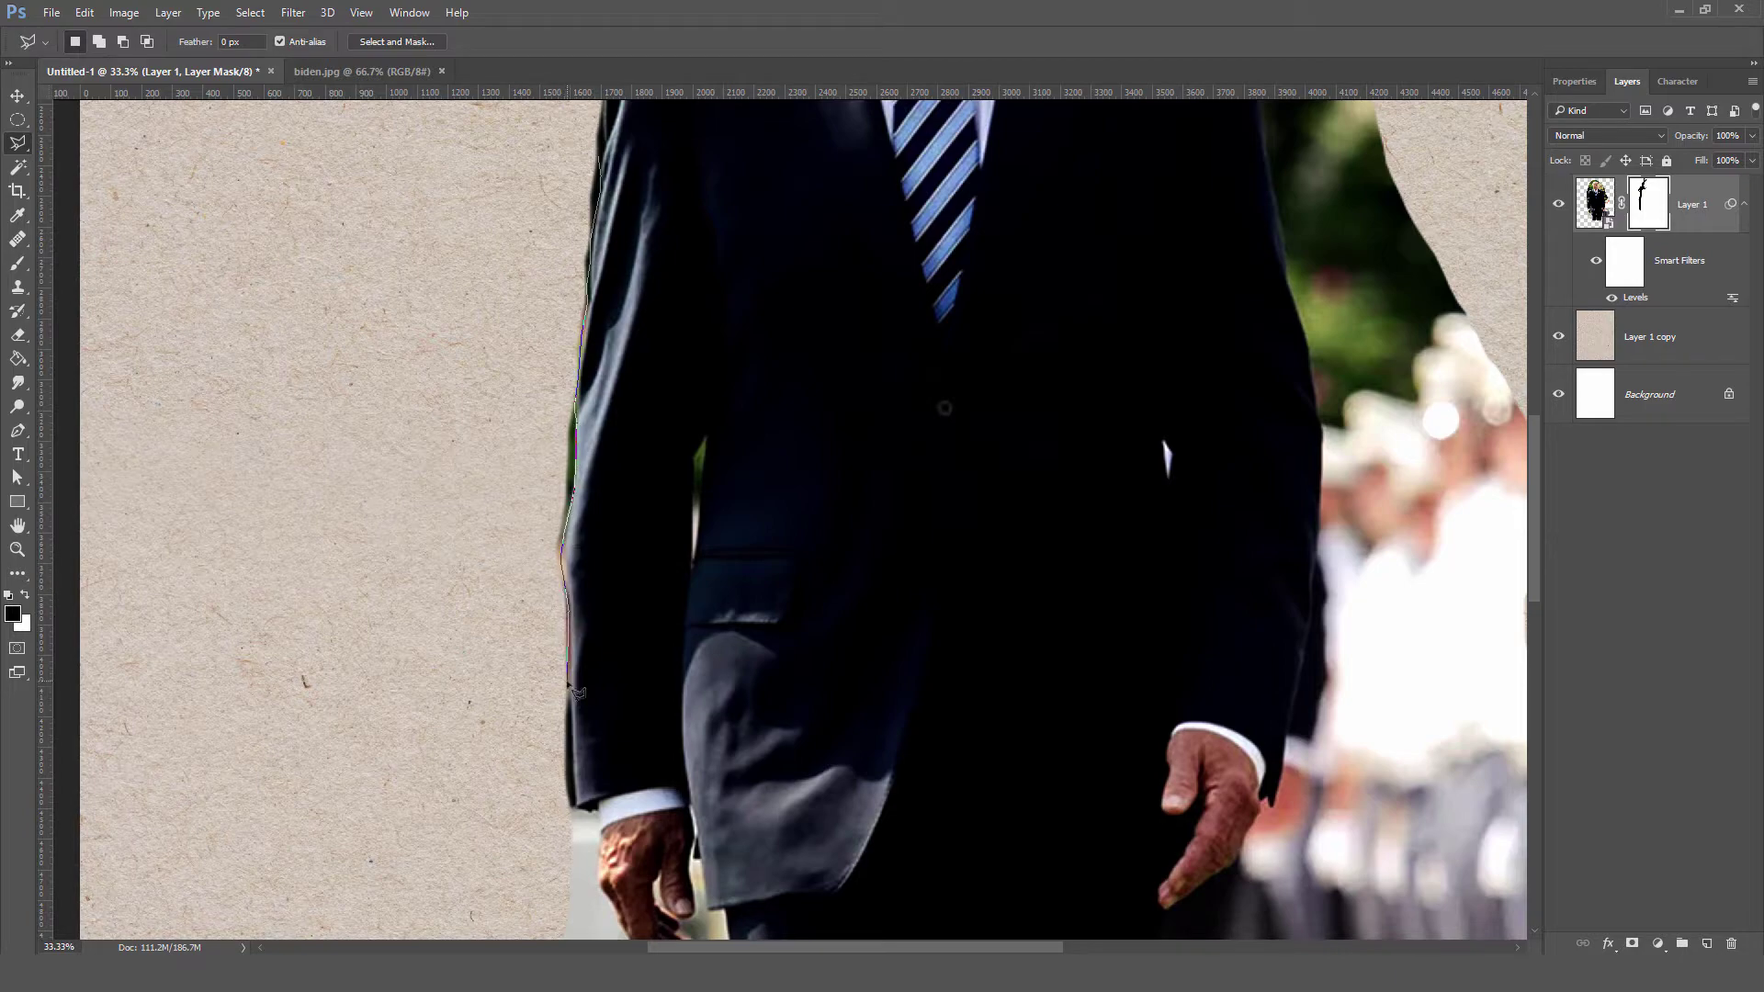
scroll(224, 138, up, 2)
click(224, 138)
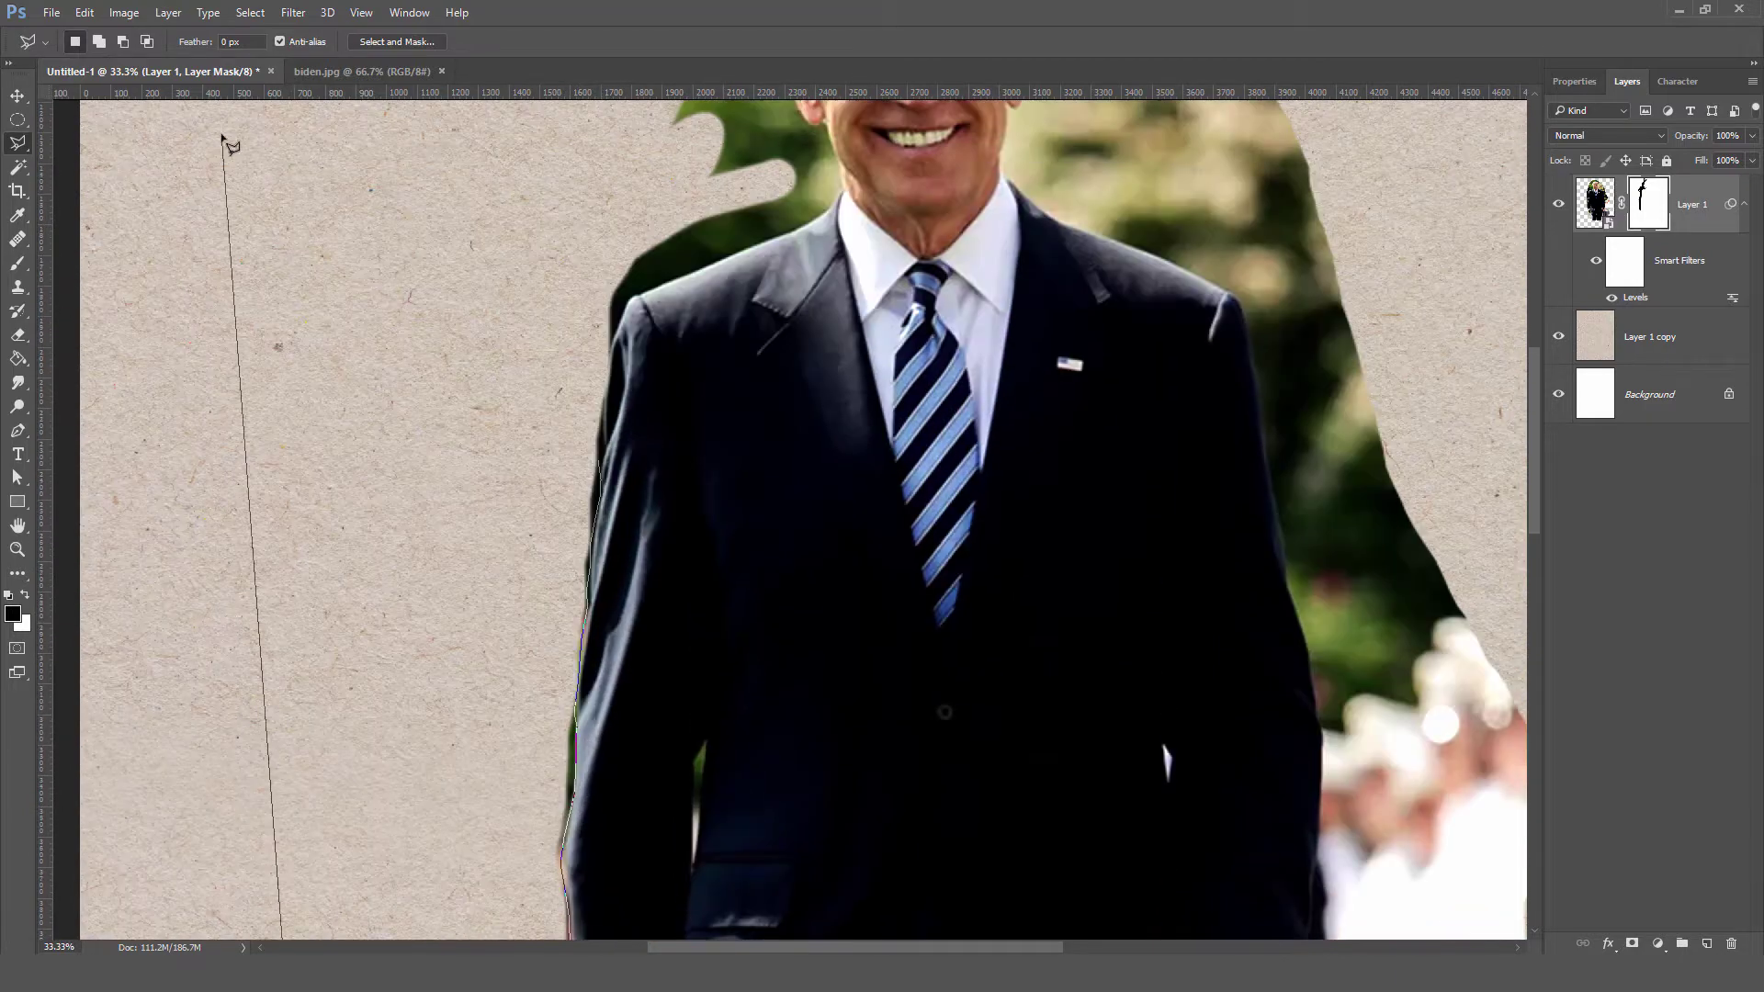
scroll(955, 566, up, 2)
scroll(956, 566, up, 2)
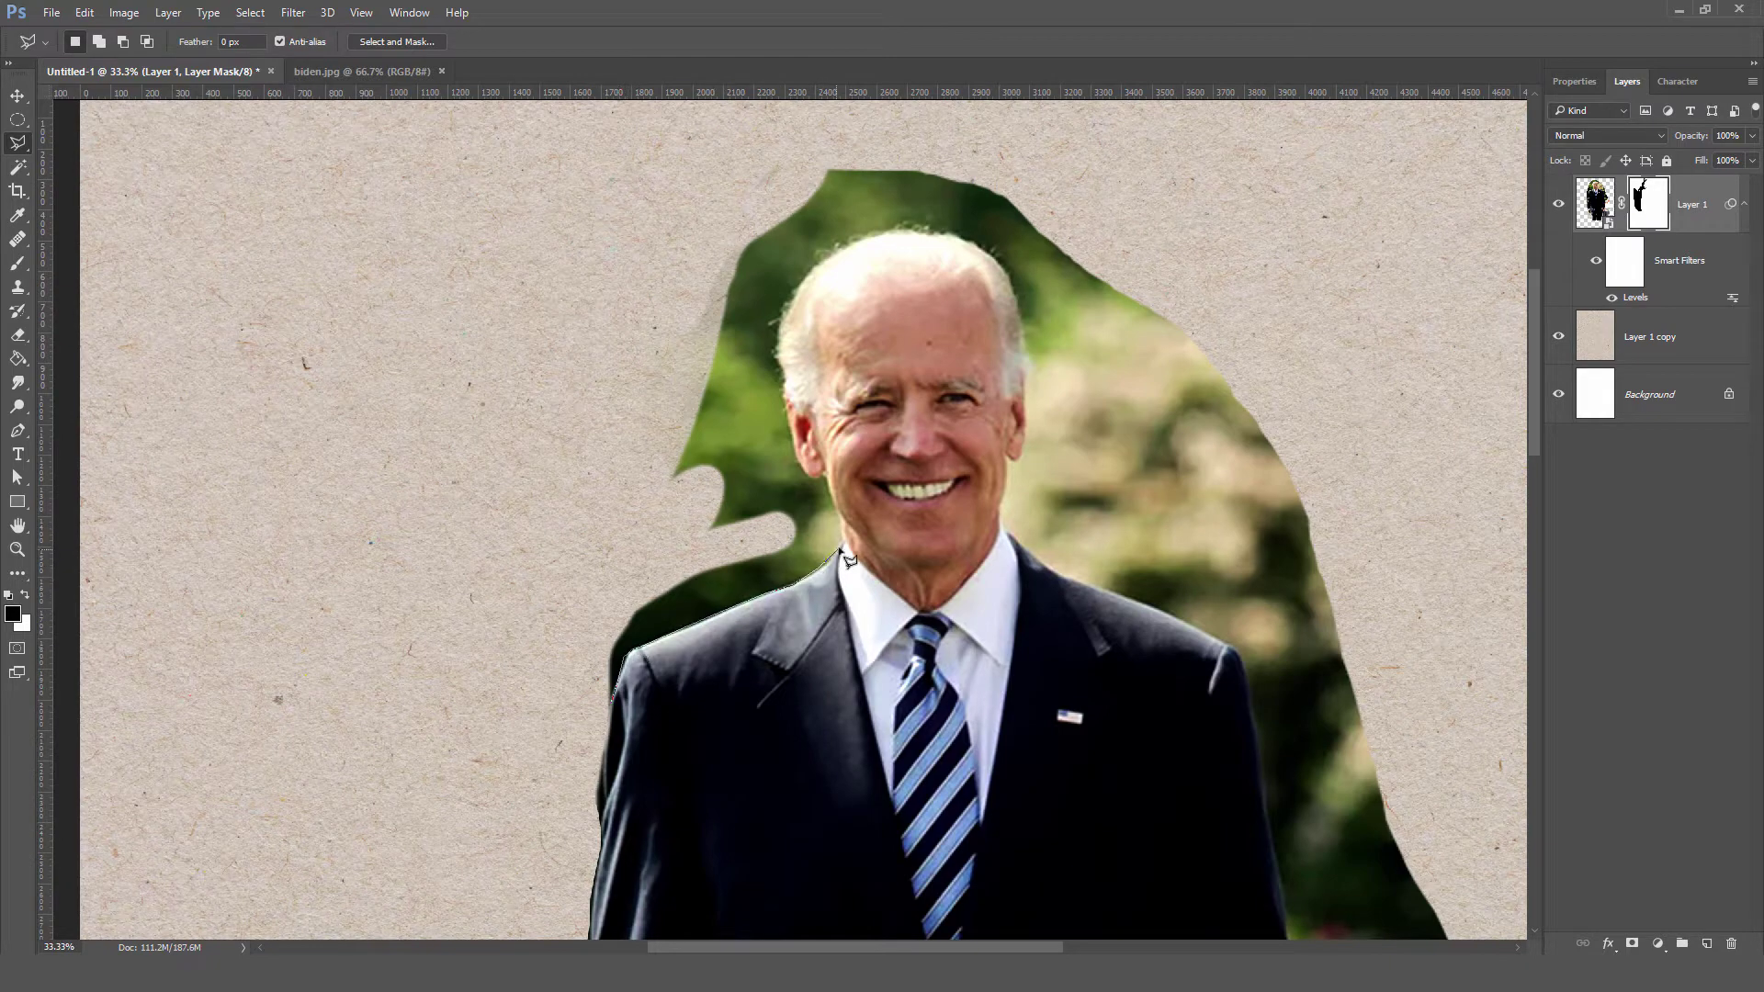
double_click(504, 827)
key(alt+BackSpace)
key(ctrl+d)
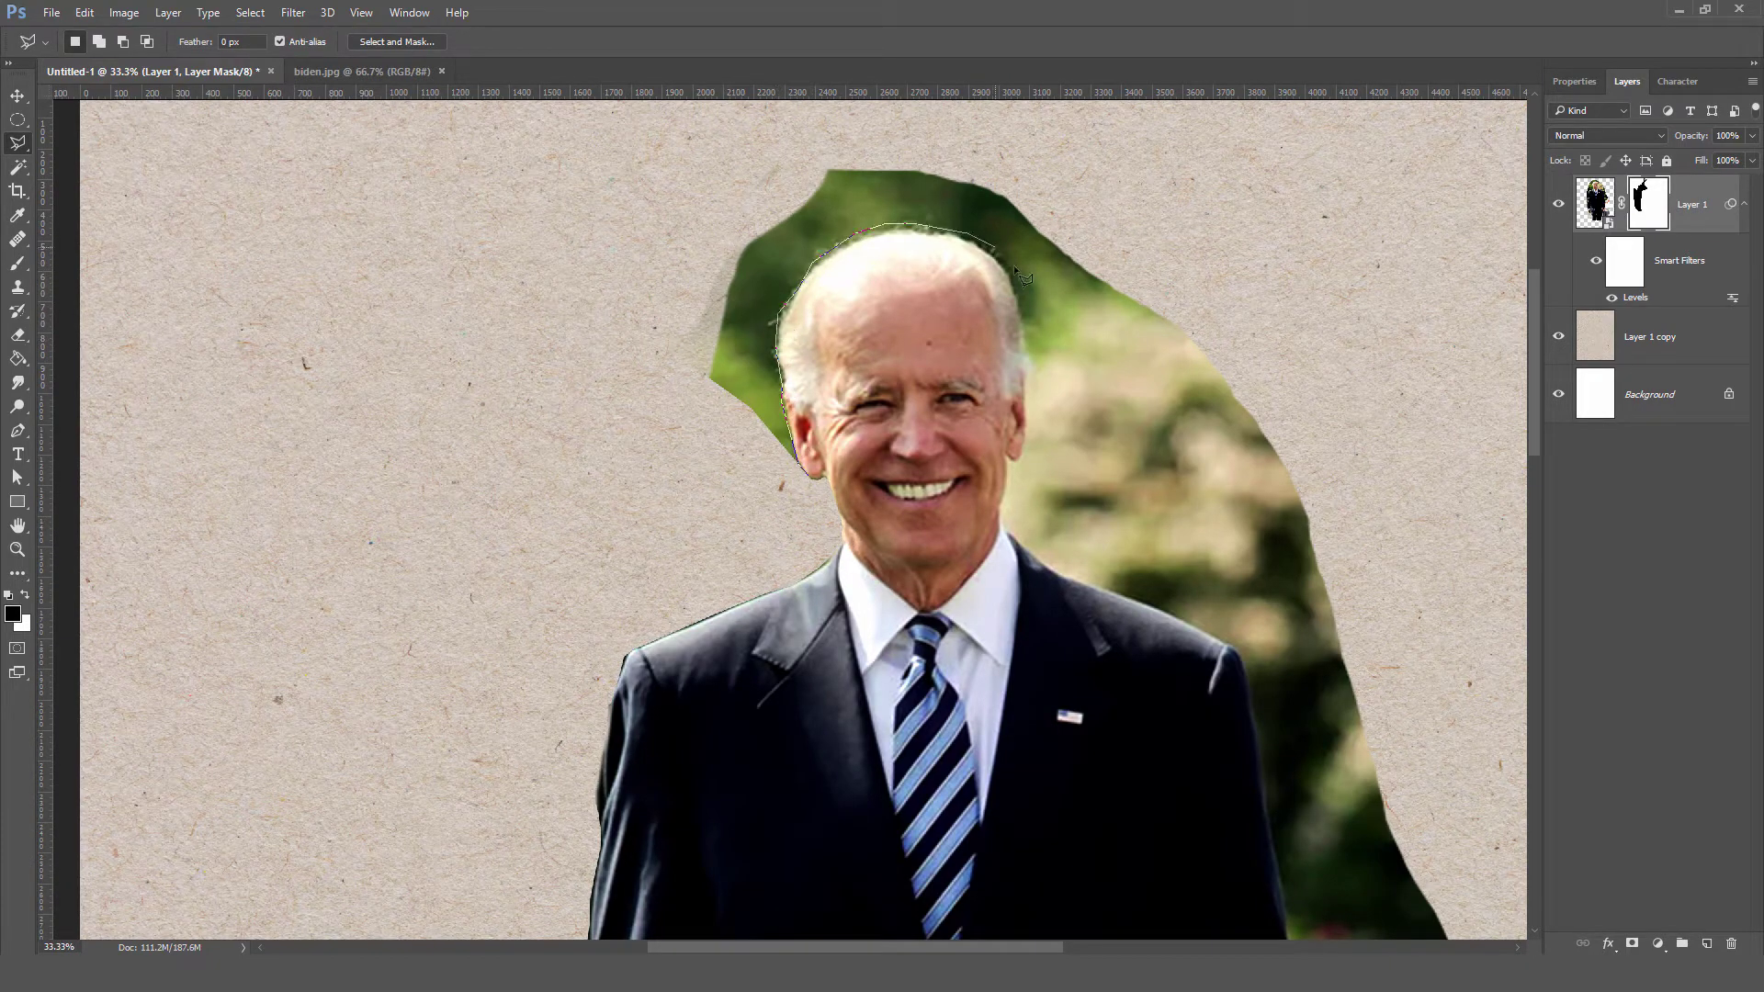
- Mask out the green background to the right of the man's head
scroll(1020, 272, up, 1)
click(1371, 177)
double_click(1342, 448)
key(alt+BackSpace)
- Paint out the green fringe above the head and along the right shoulder
key(ctrl+d)
key(ctrl+plus)
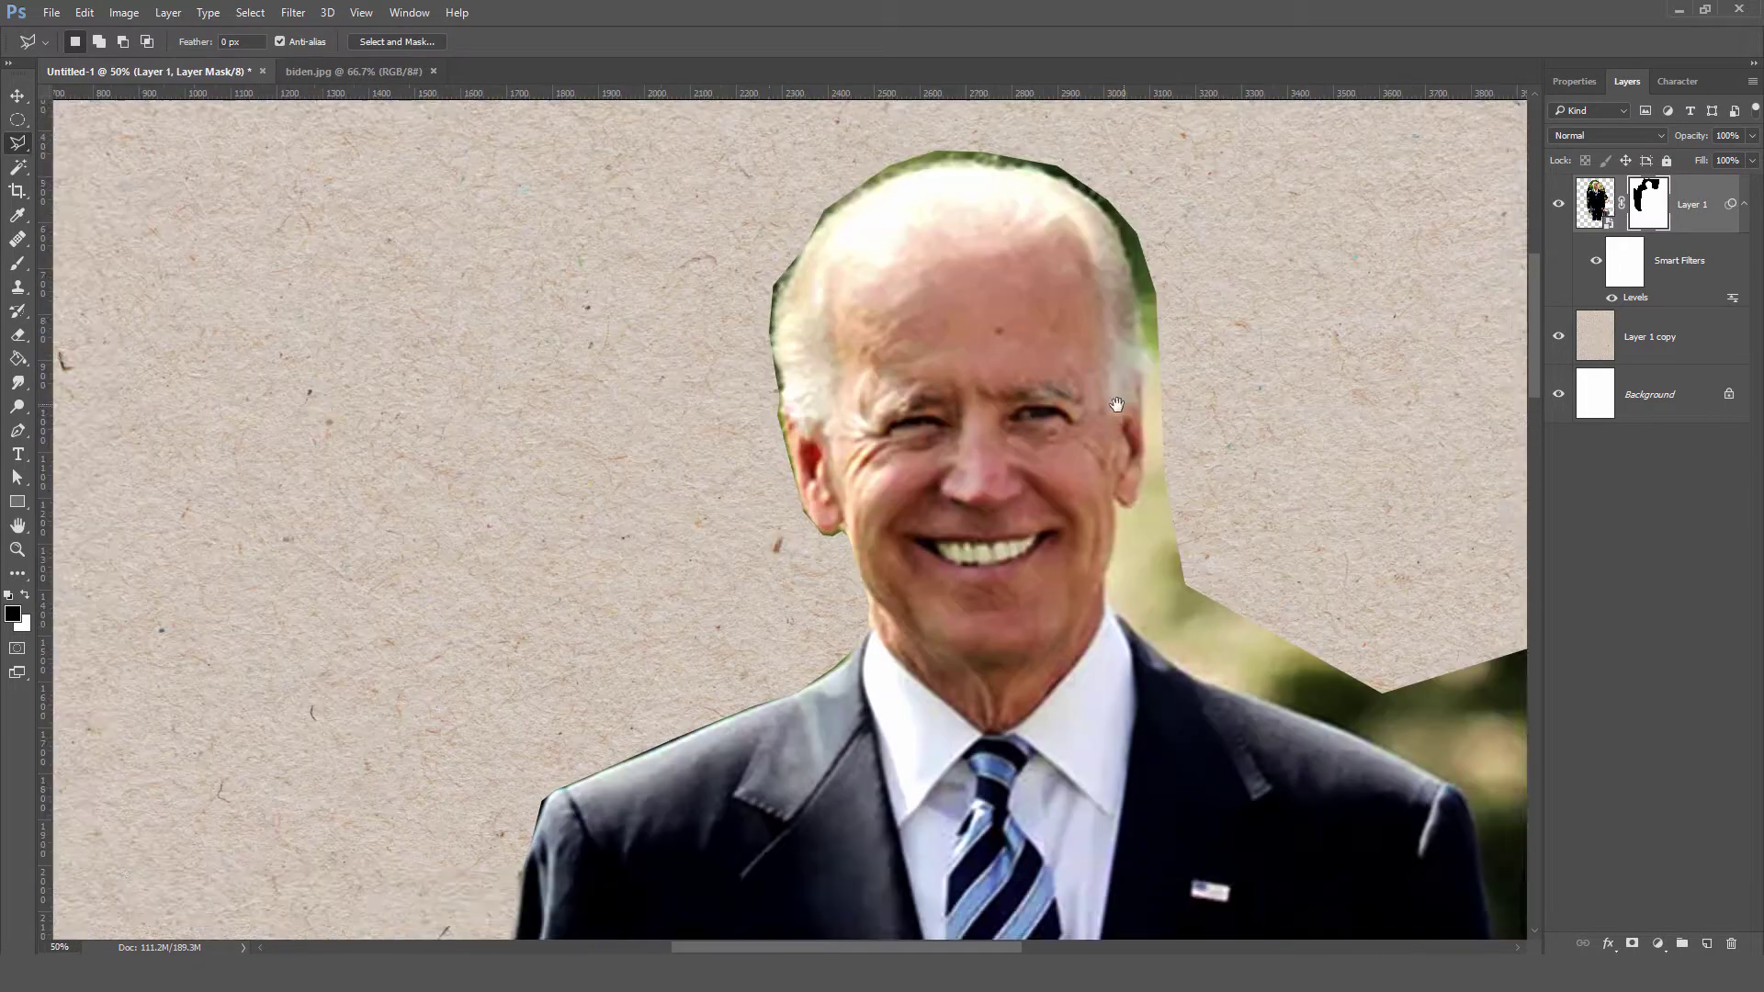
drag(1116, 404, 1056, 476)
key(b)
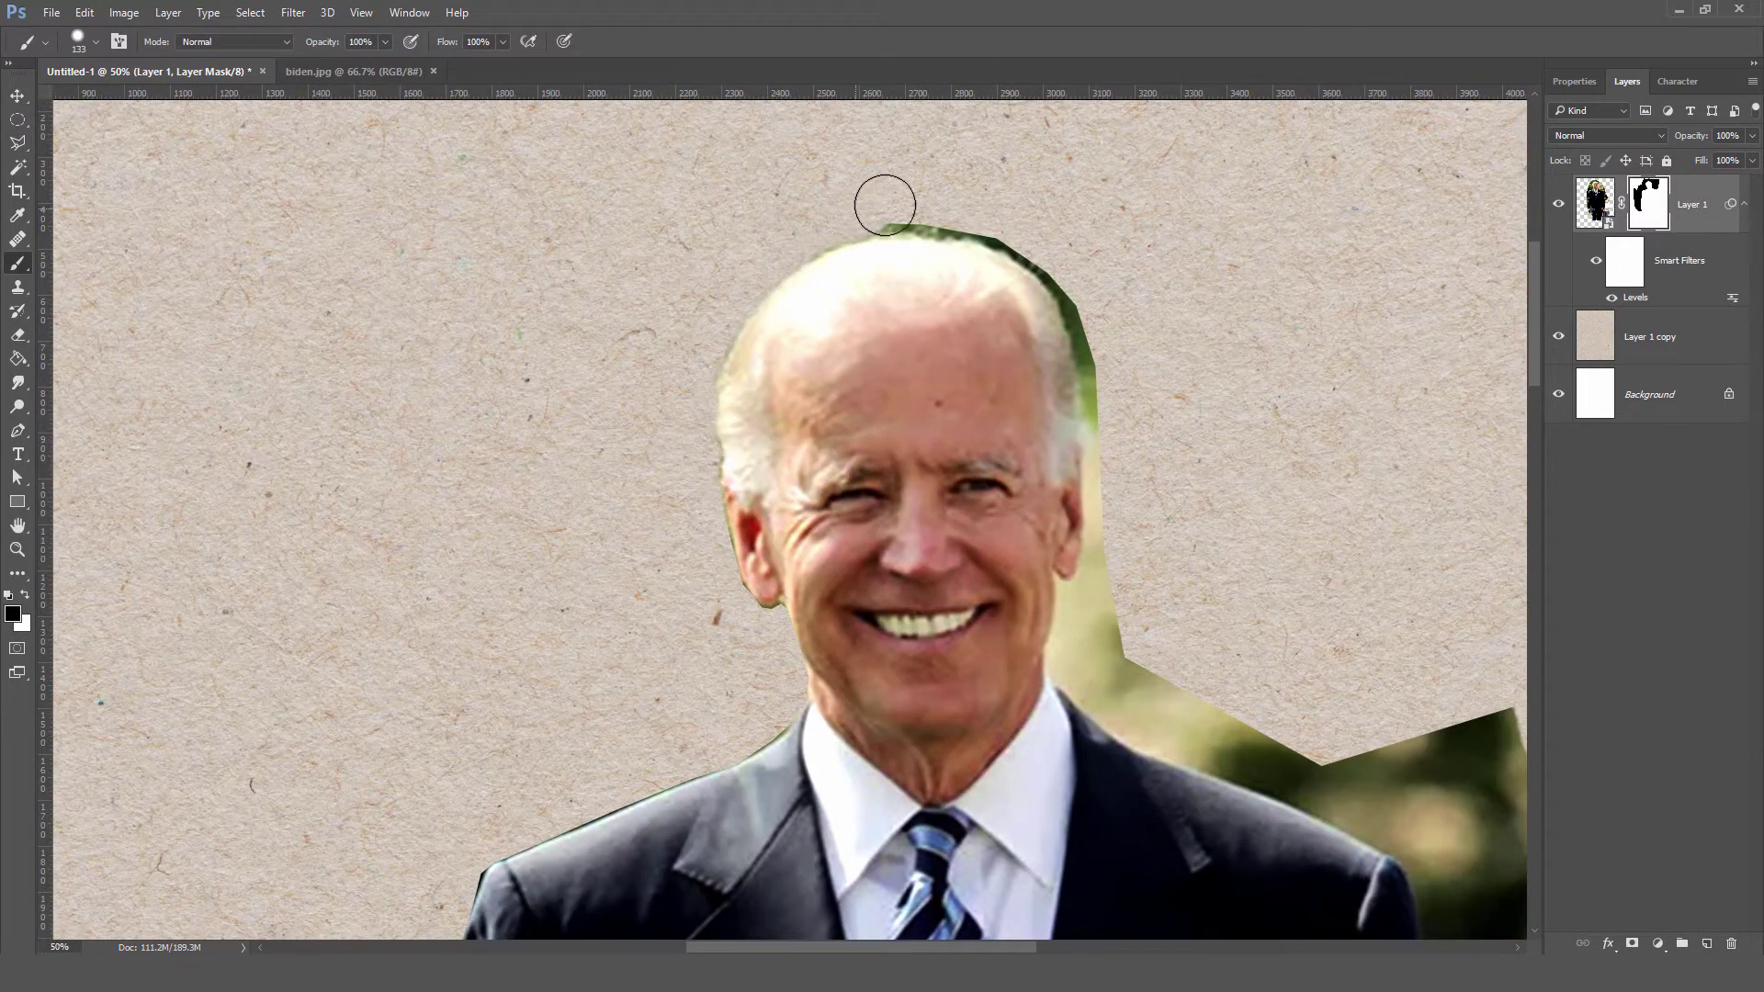
drag(885, 204, 1118, 382)
scroll(1102, 350, up, 1)
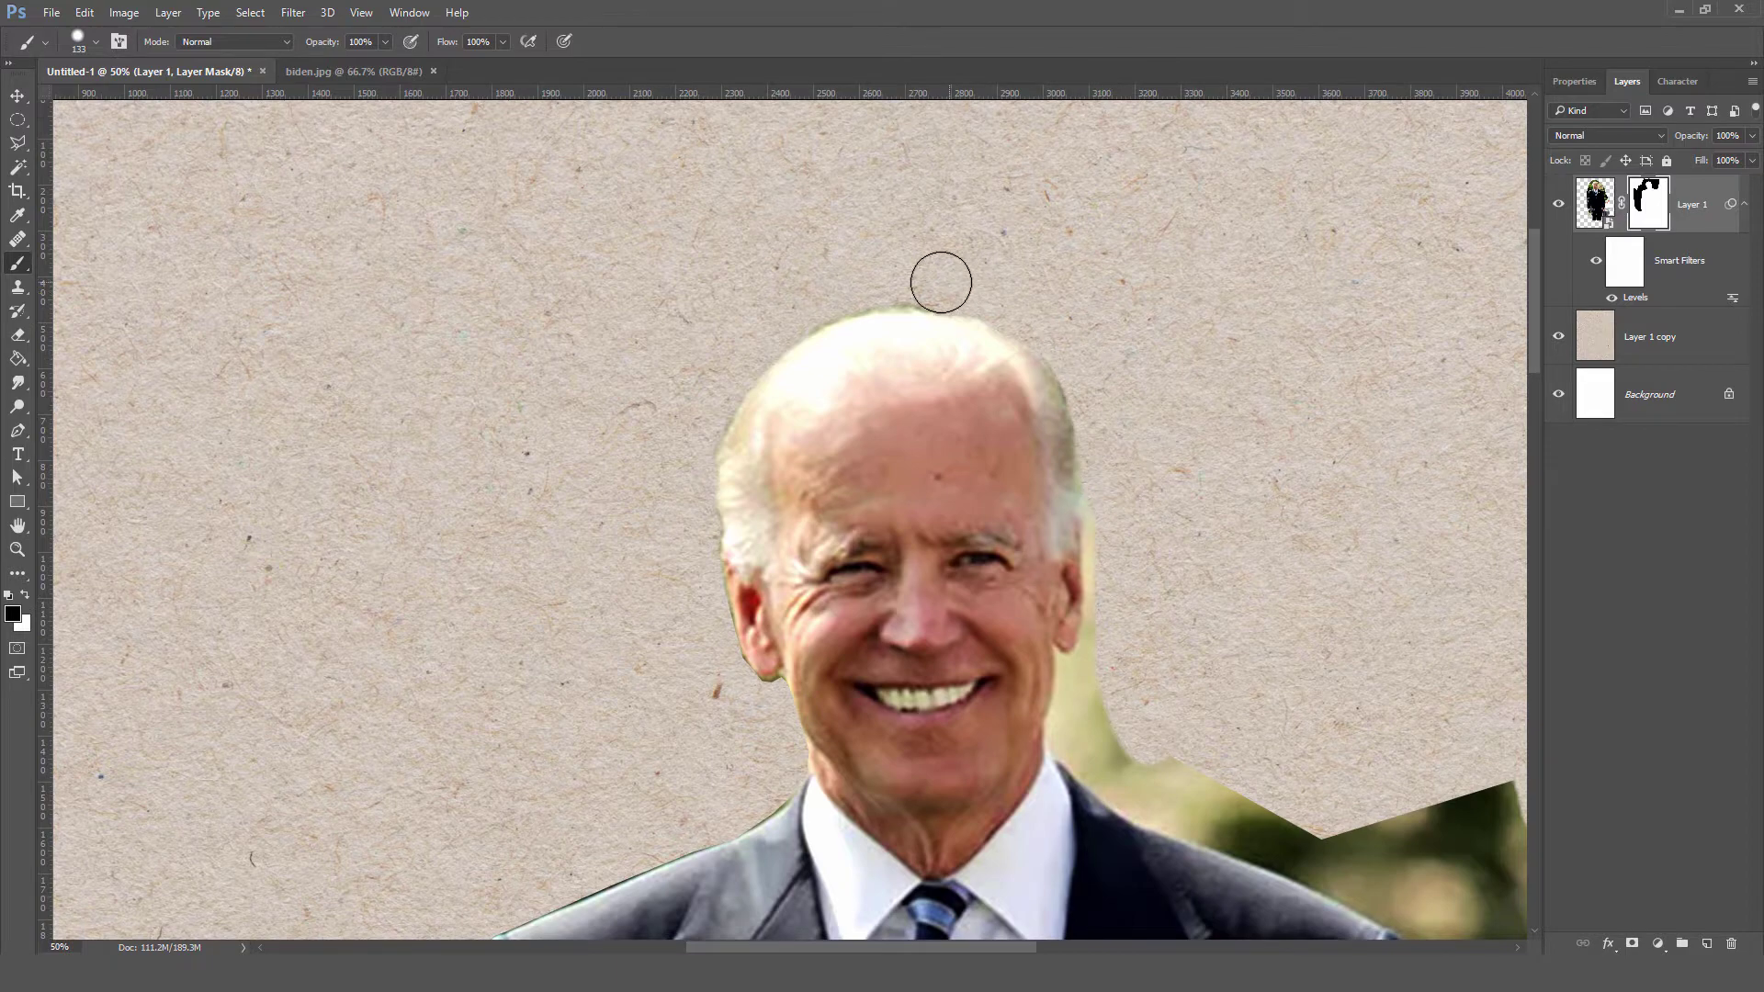
drag(1280, 725, 880, 534)
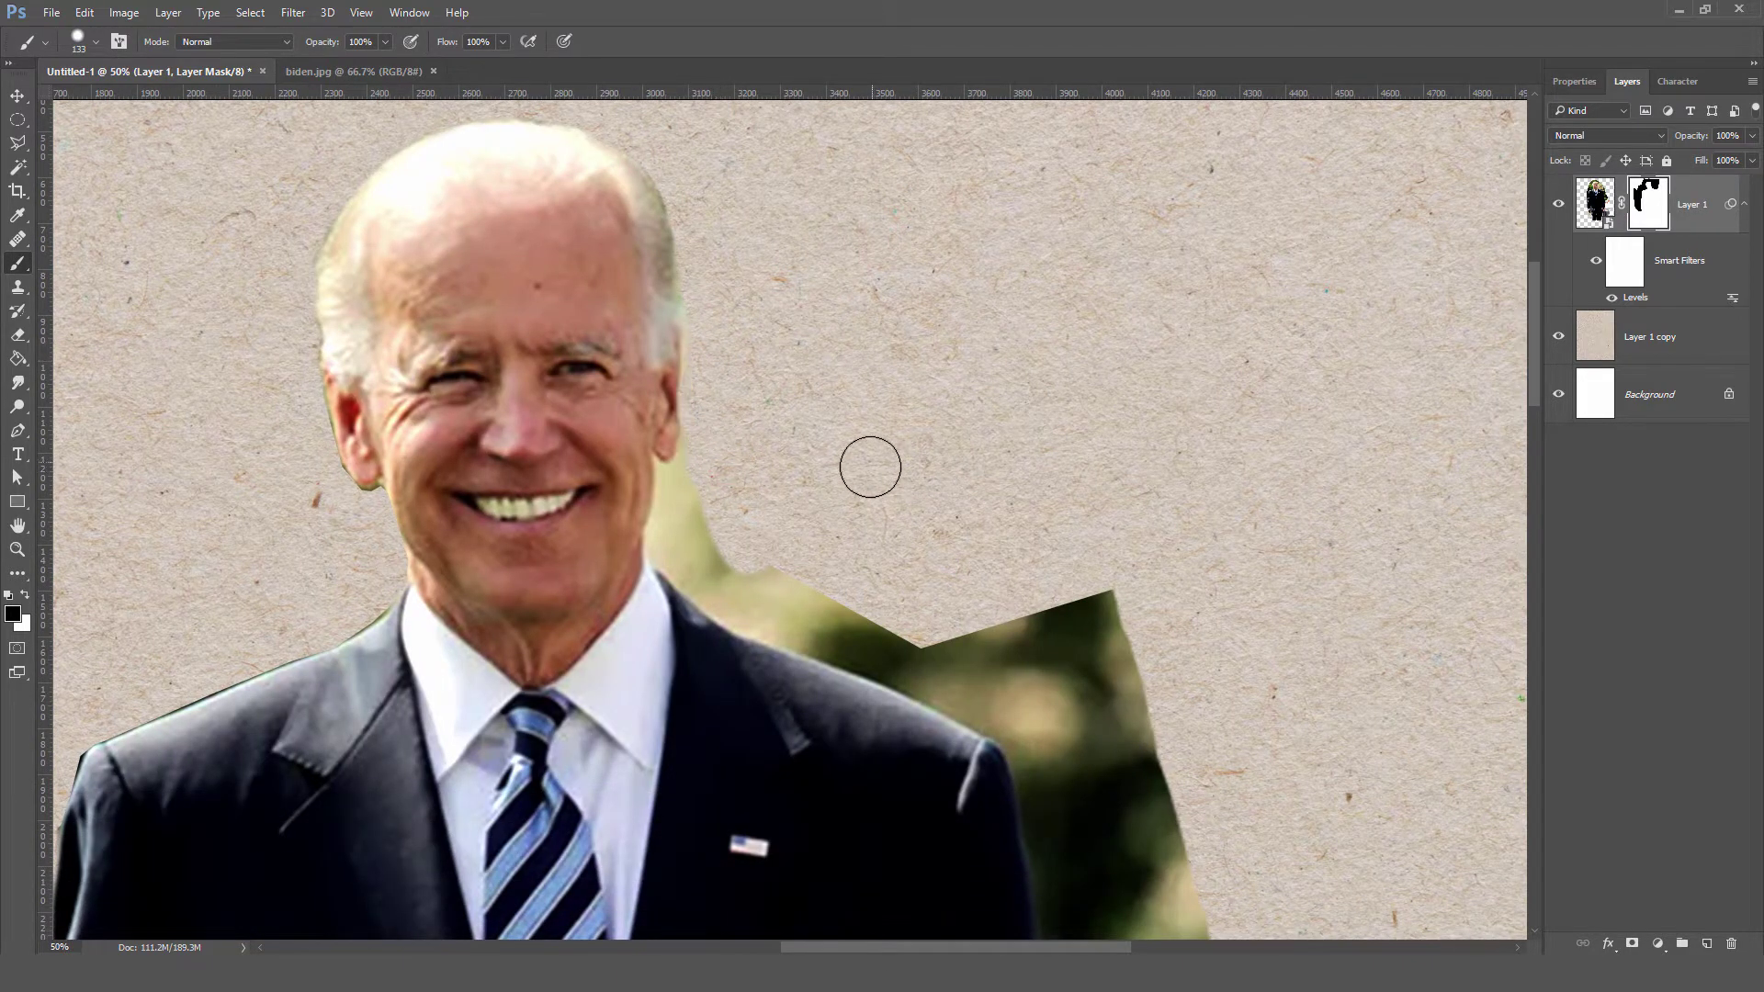
drag(695, 486, 1145, 674)
scroll(1145, 634, down, 2)
mouse_move(721, 443)
mouse_down()
mouse_move(1201, 649)
mouse_move(1007, 578)
mouse_up()
- Hide the green background beside the shoulder and right of the jacket with a black fill
key(l)
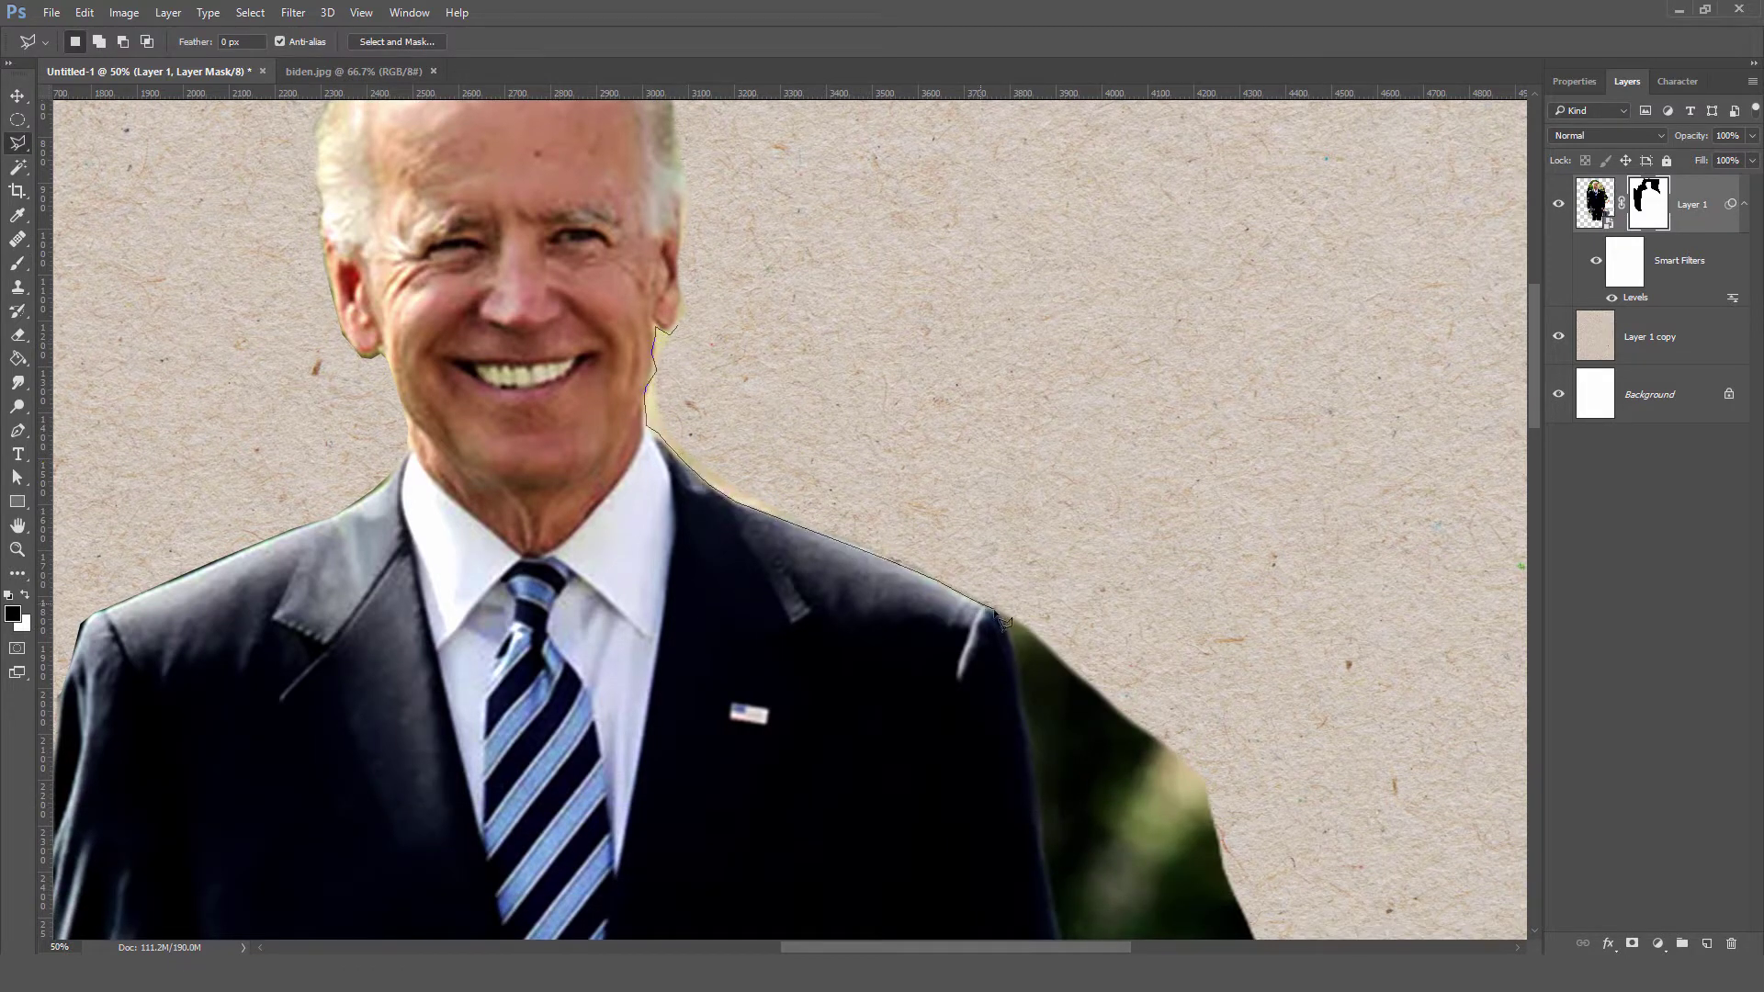
key(b)
scroll(1090, 516, down, 2)
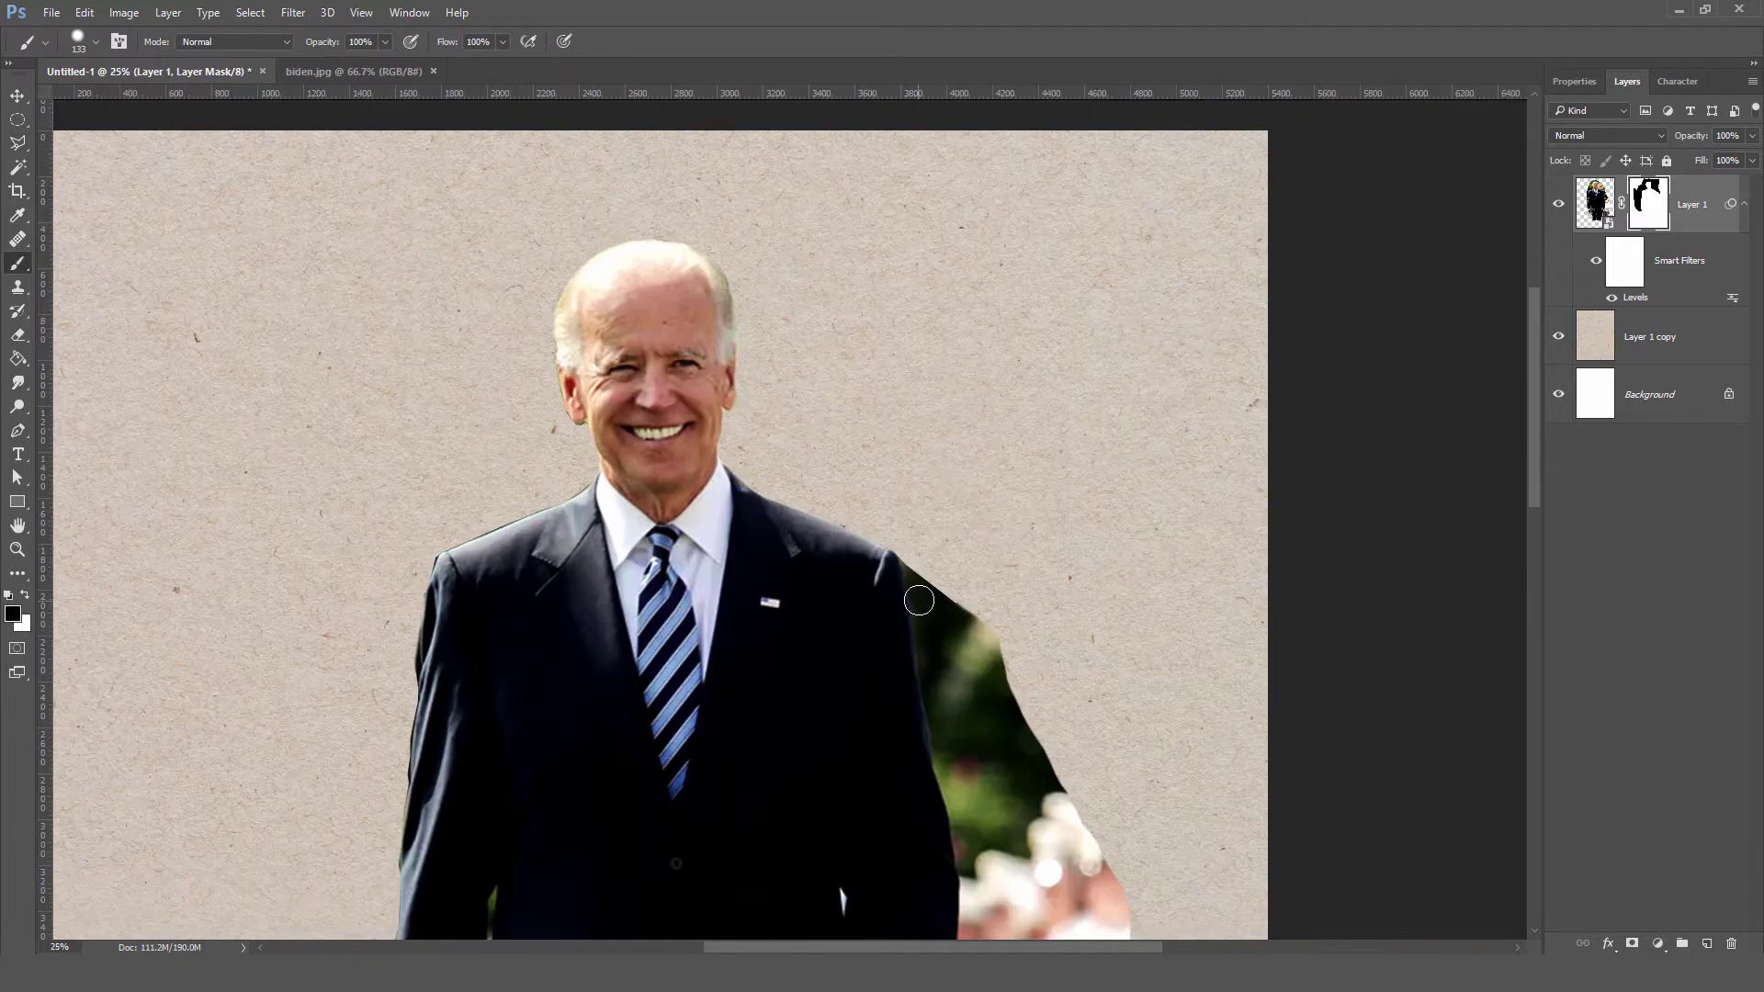
mouse_move(919, 600)
mouse_down()
mouse_move(712, 310)
mouse_move(918, 671)
mouse_up()
key(l)
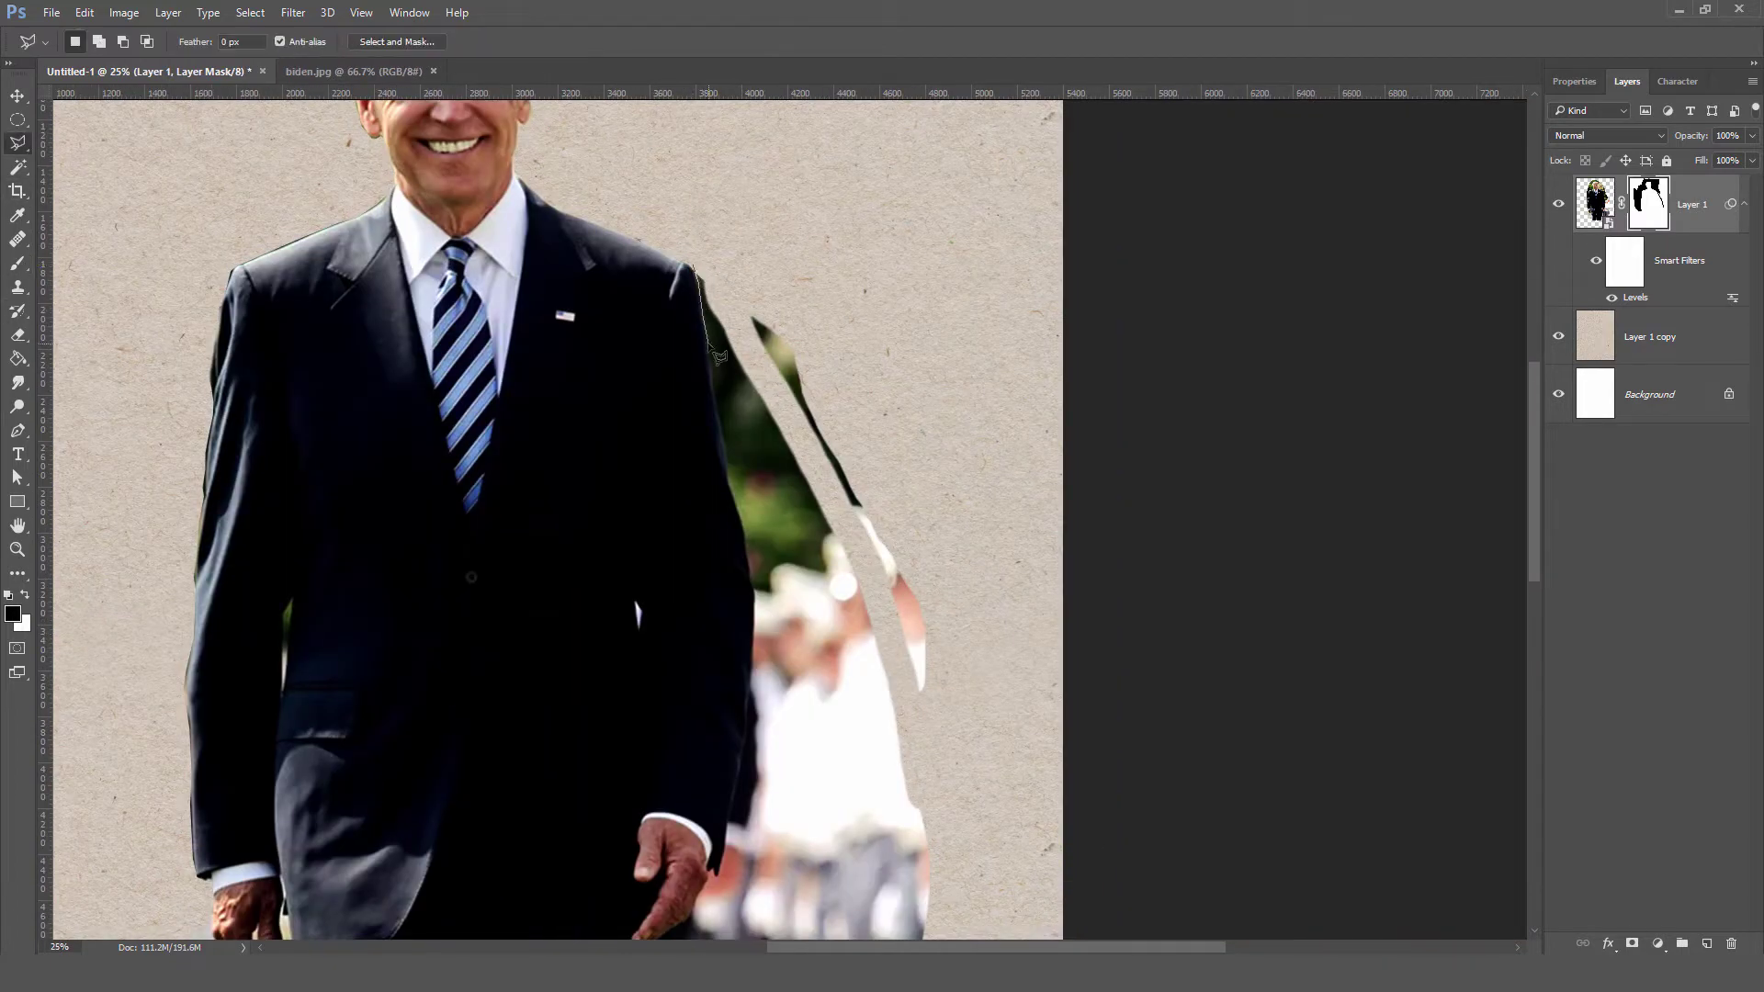
click(776, 185)
key(alt+BackSpace)
scroll(734, 168, down, 3)
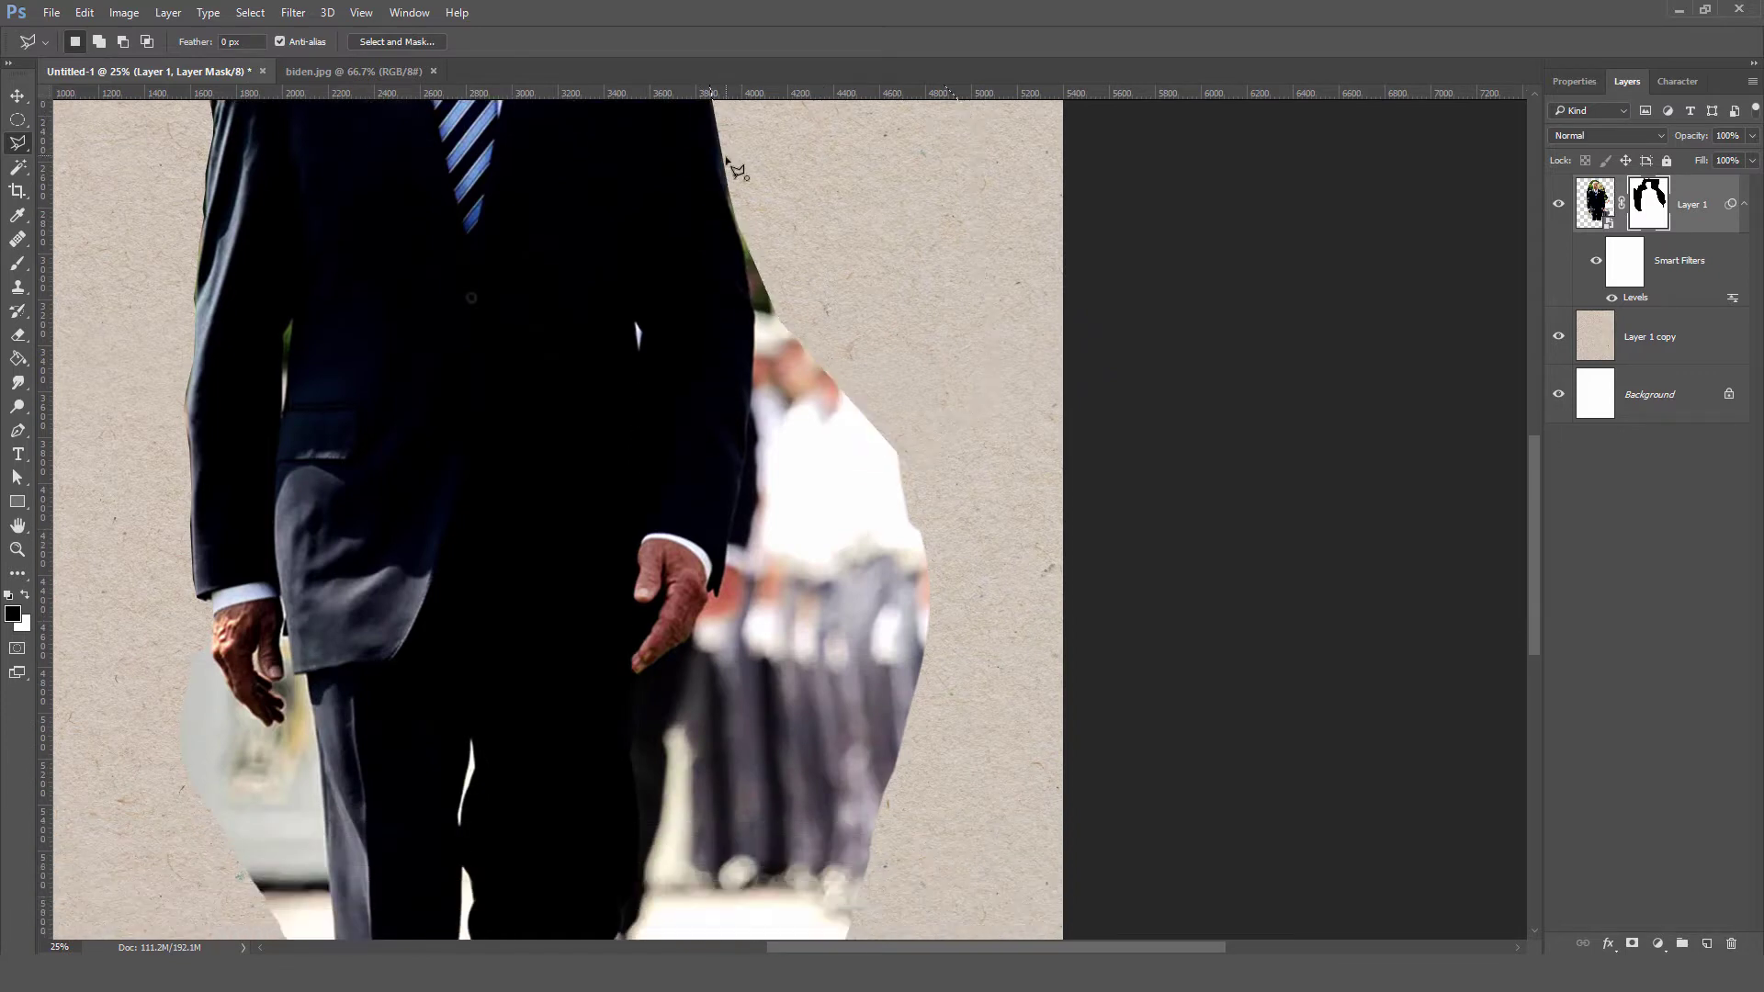
- Mask out the blurred crowd beside the legs and restore the leg area below the hand
click(687, 688)
double_click(790, 923)
key(alt+BackSpace)
scroll(751, 266, down, 3)
key(b)
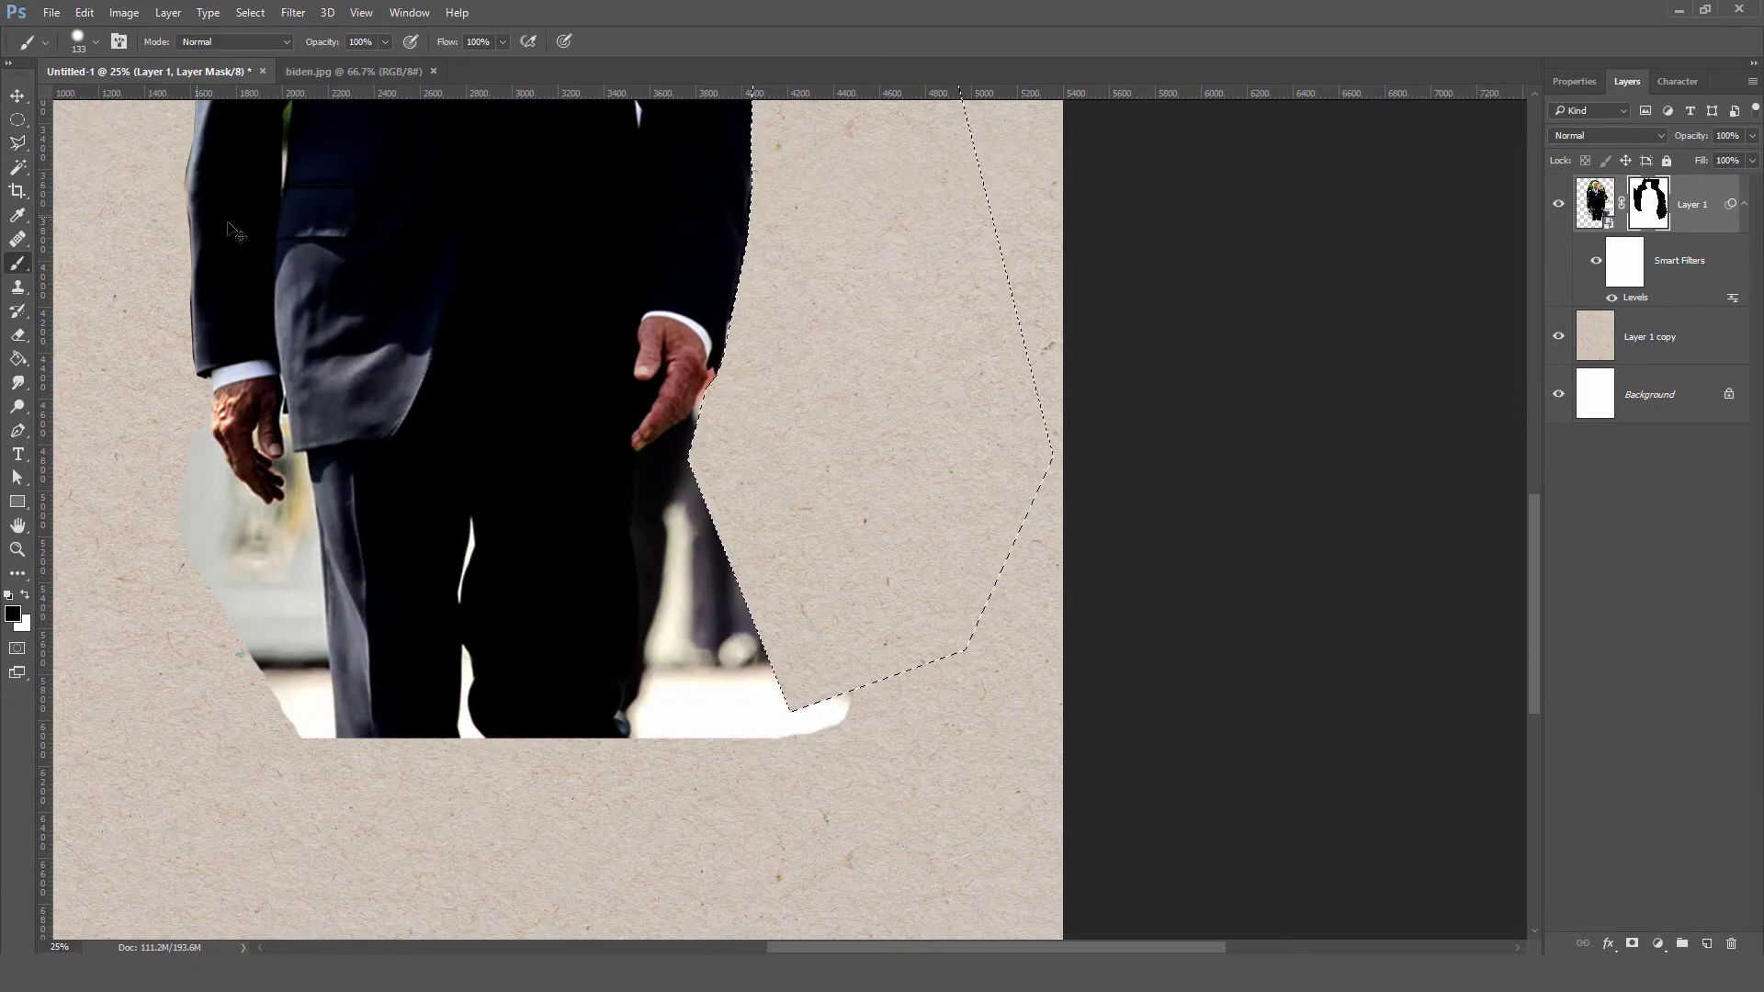
key(ctrl+d)
mouse_move(698, 449)
mouse_down()
mouse_move(736, 732)
mouse_move(655, 736)
mouse_move(654, 520)
mouse_move(685, 446)
mouse_move(647, 450)
mouse_move(645, 661)
mouse_move(688, 532)
mouse_move(695, 654)
mouse_up()
- Touch up the mask near the left hand, then switch to a 21 px brush
scroll(780, 535, up, 2)
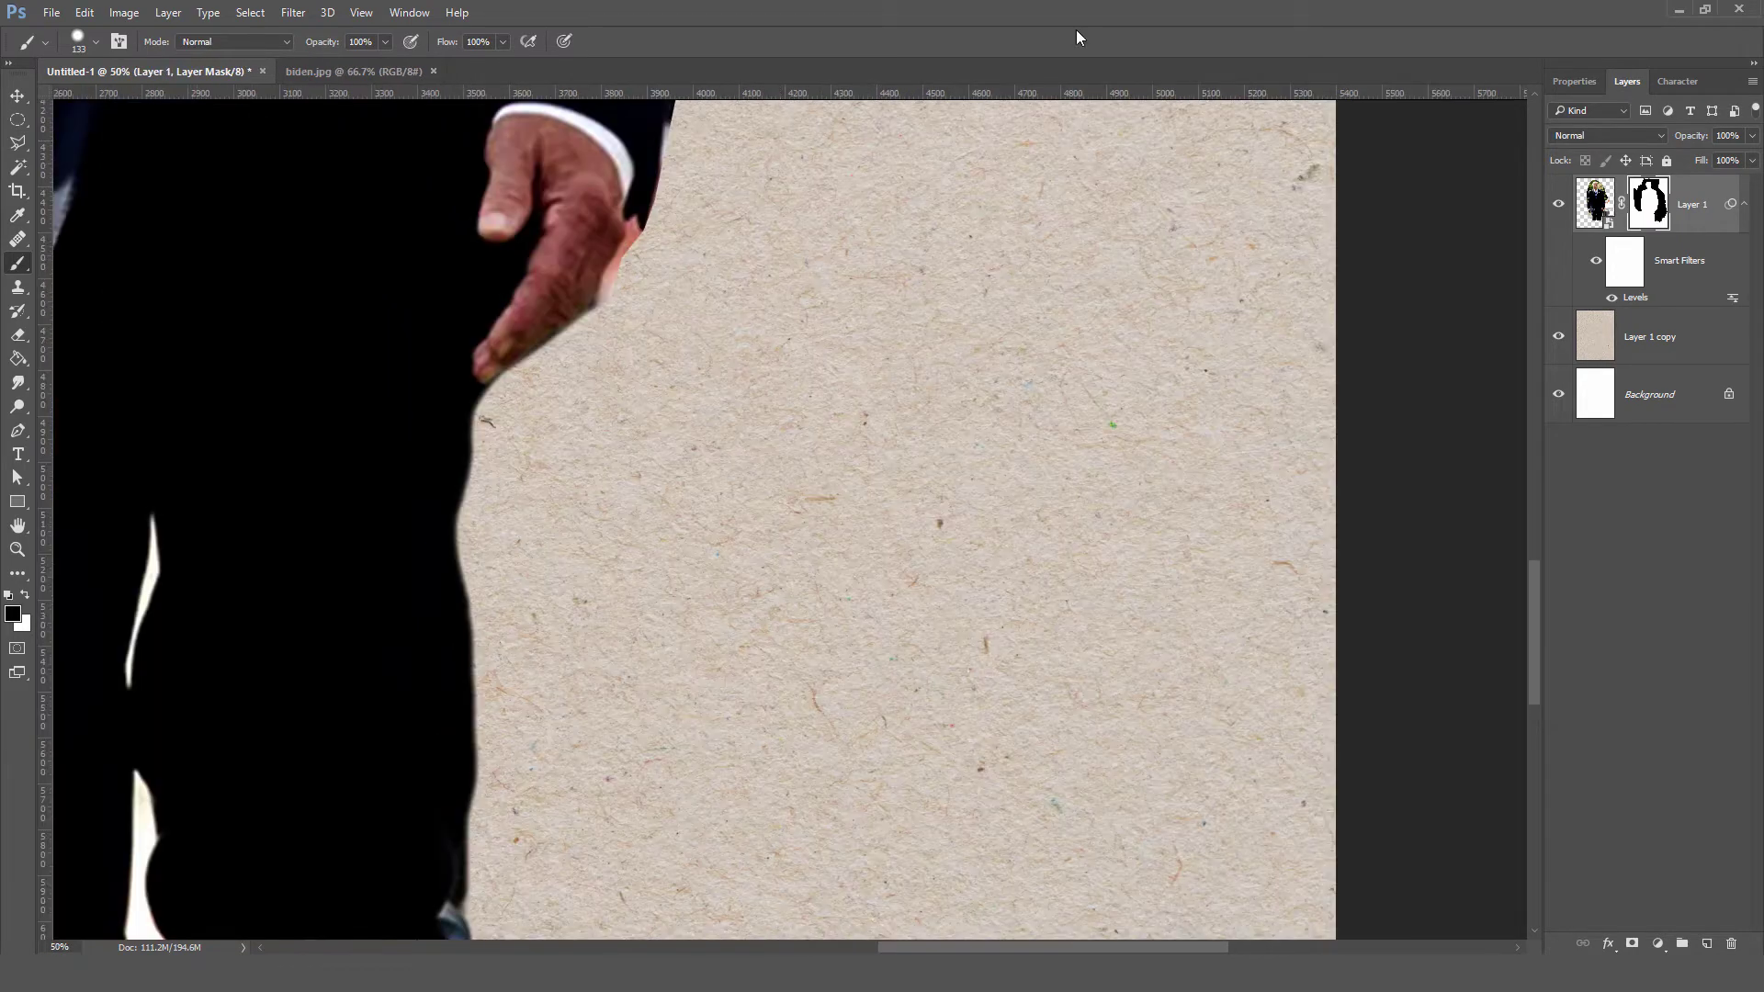
scroll(780, 535, left, 5)
scroll(643, 413, left, 3)
scroll(582, 512, down, 1)
mouse_move(519, 366)
mouse_down()
mouse_move(658, 658)
mouse_move(673, 465)
mouse_move(662, 614)
mouse_up()
click(95, 41)
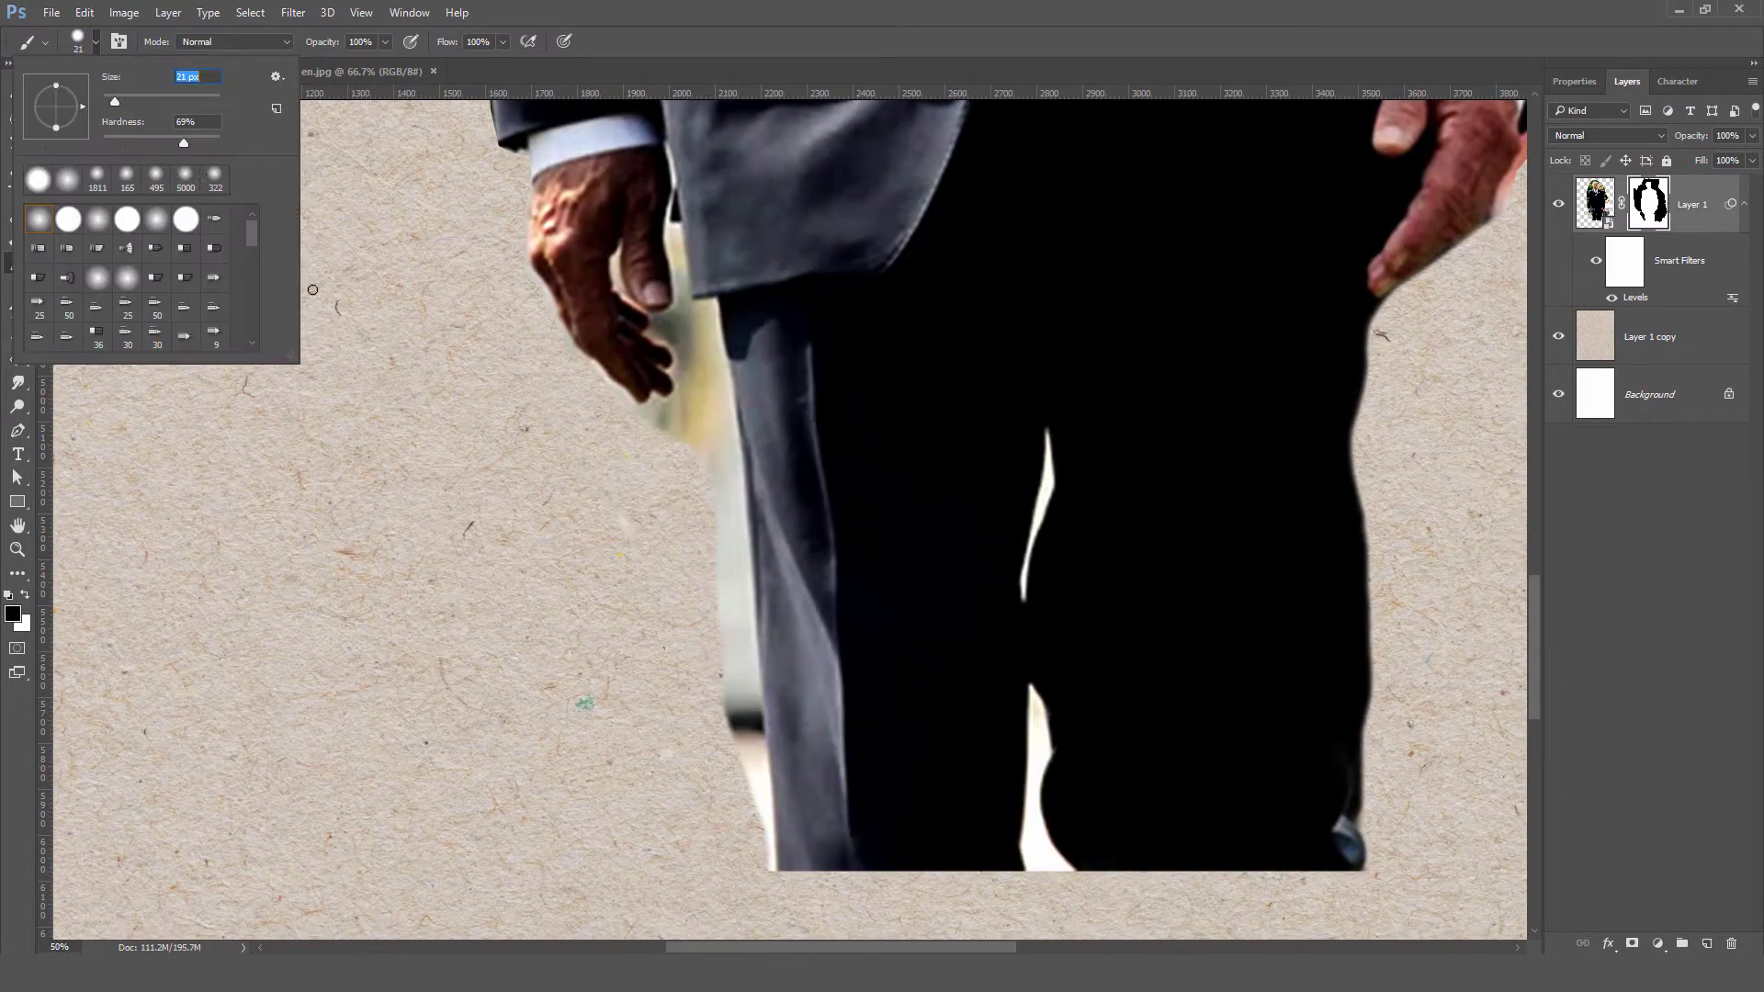
double_click(57, 184)
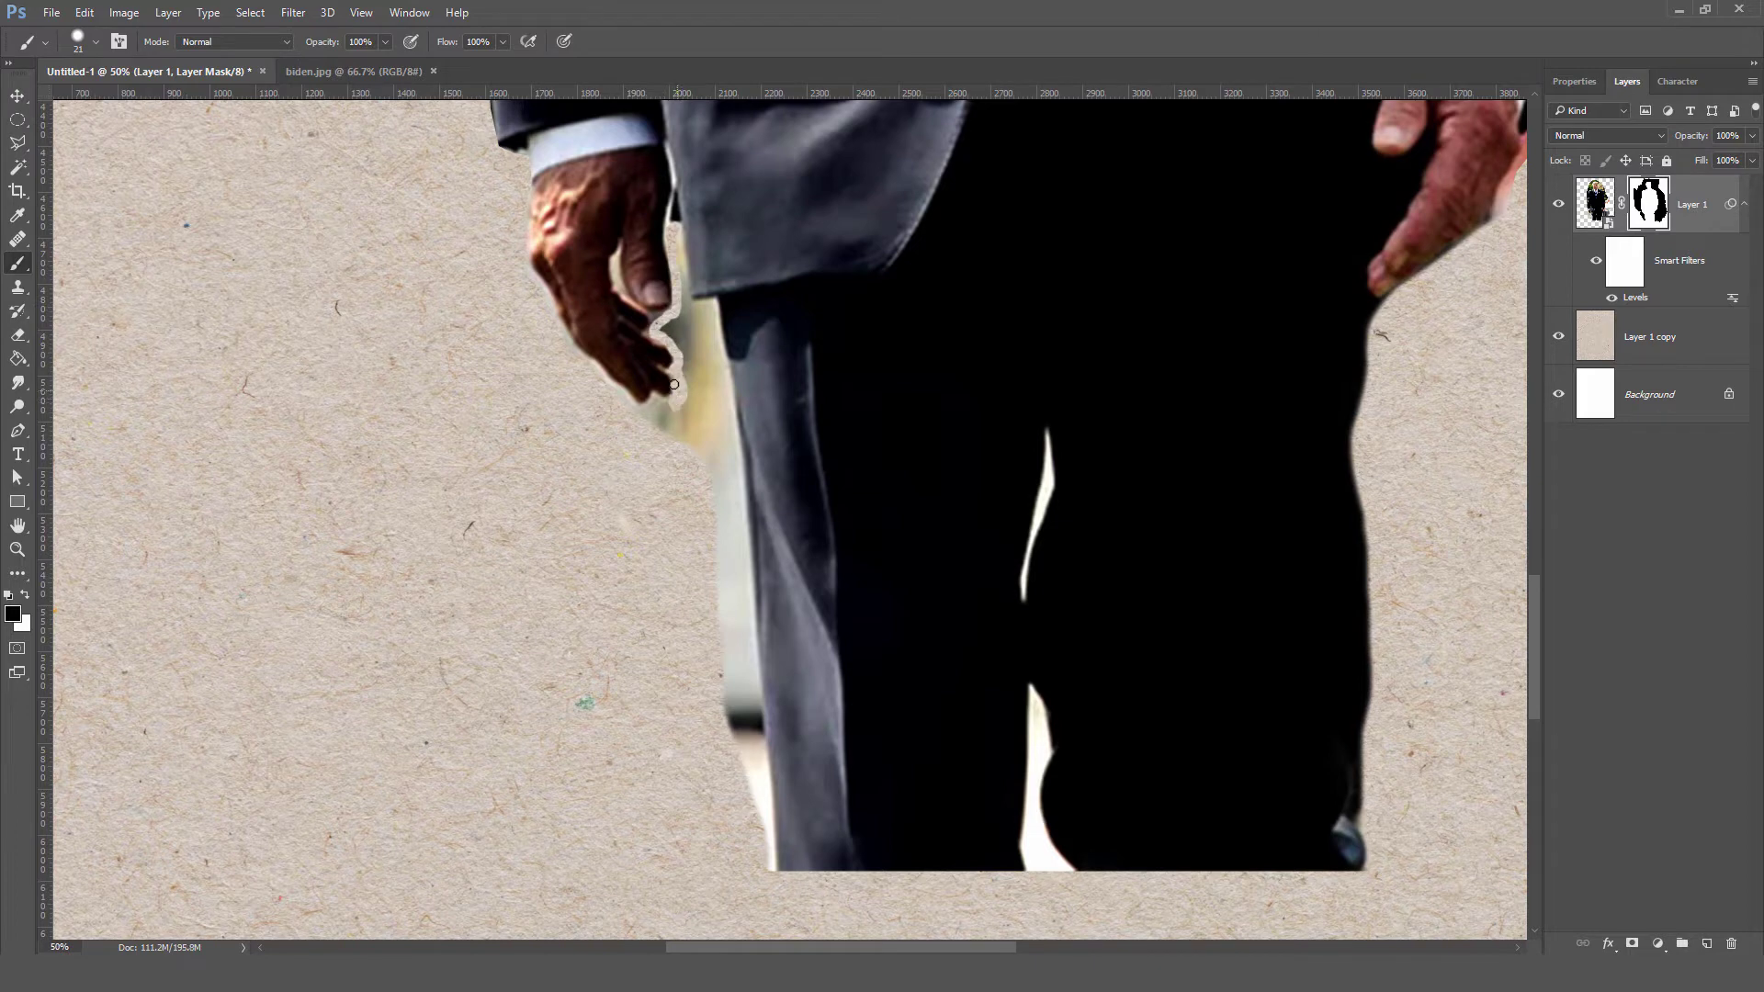
- Outline the leftover background beside the hand and nudge the man slightly left and down
key(l)
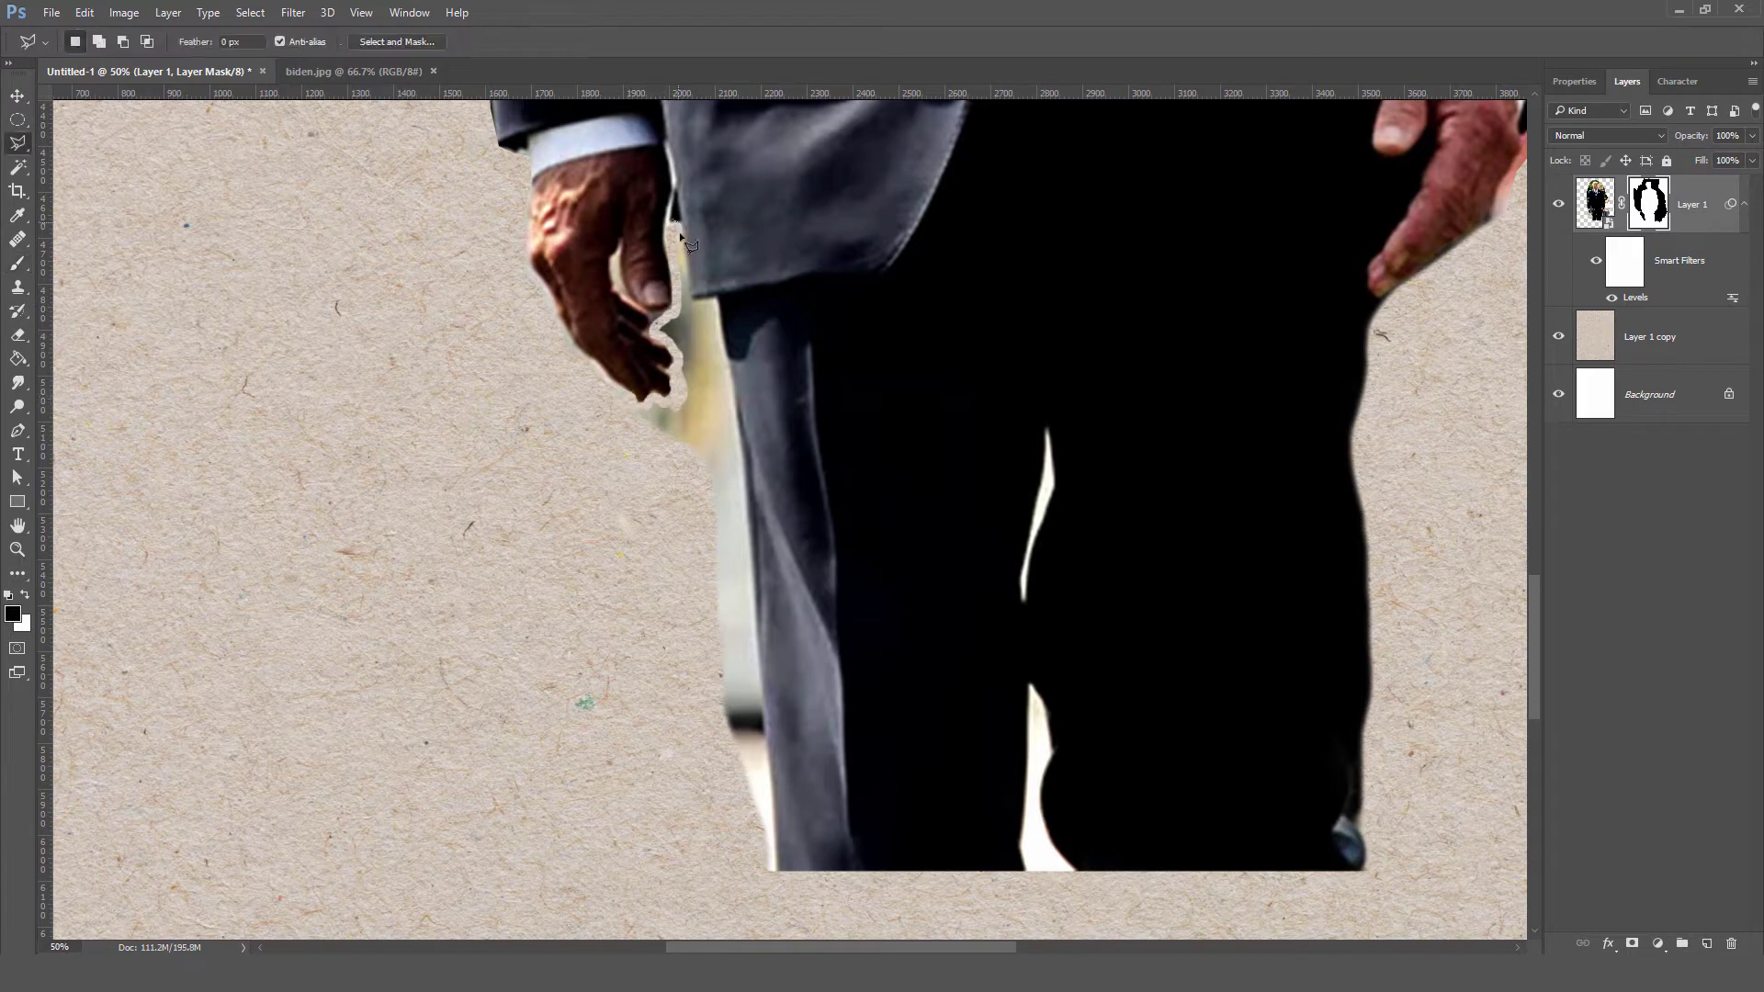
click(774, 880)
click(712, 901)
click(612, 792)
click(533, 530)
click(602, 409)
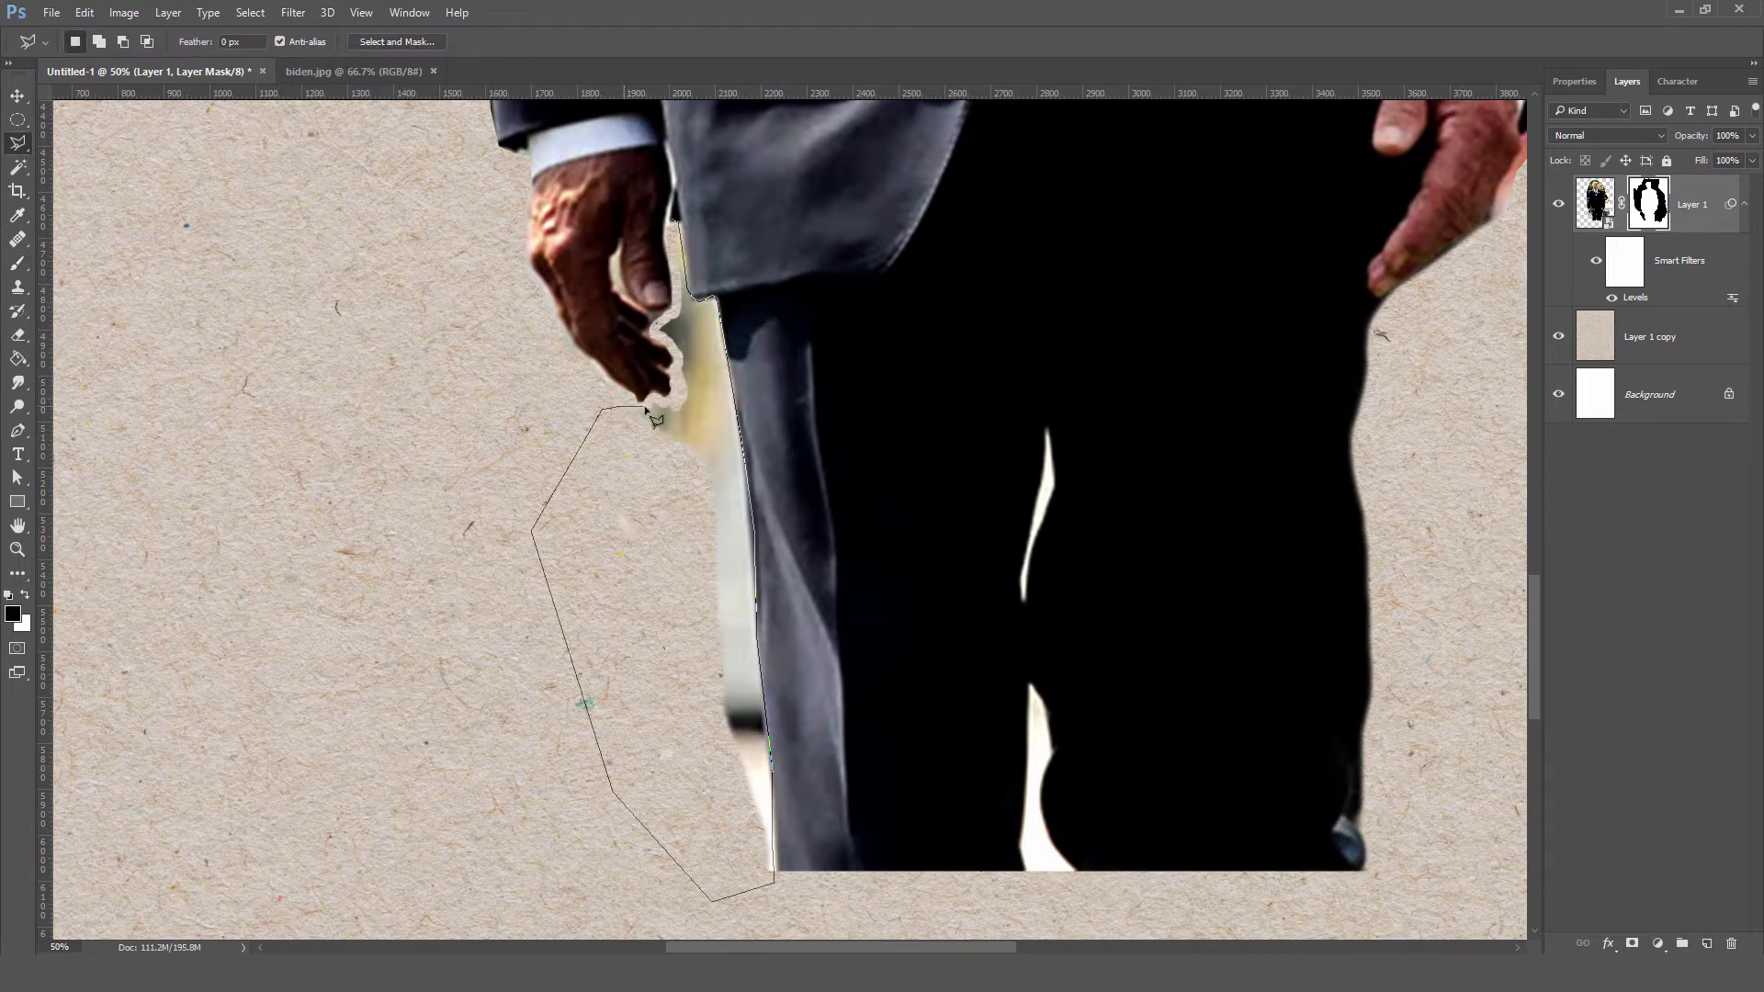
click(665, 217)
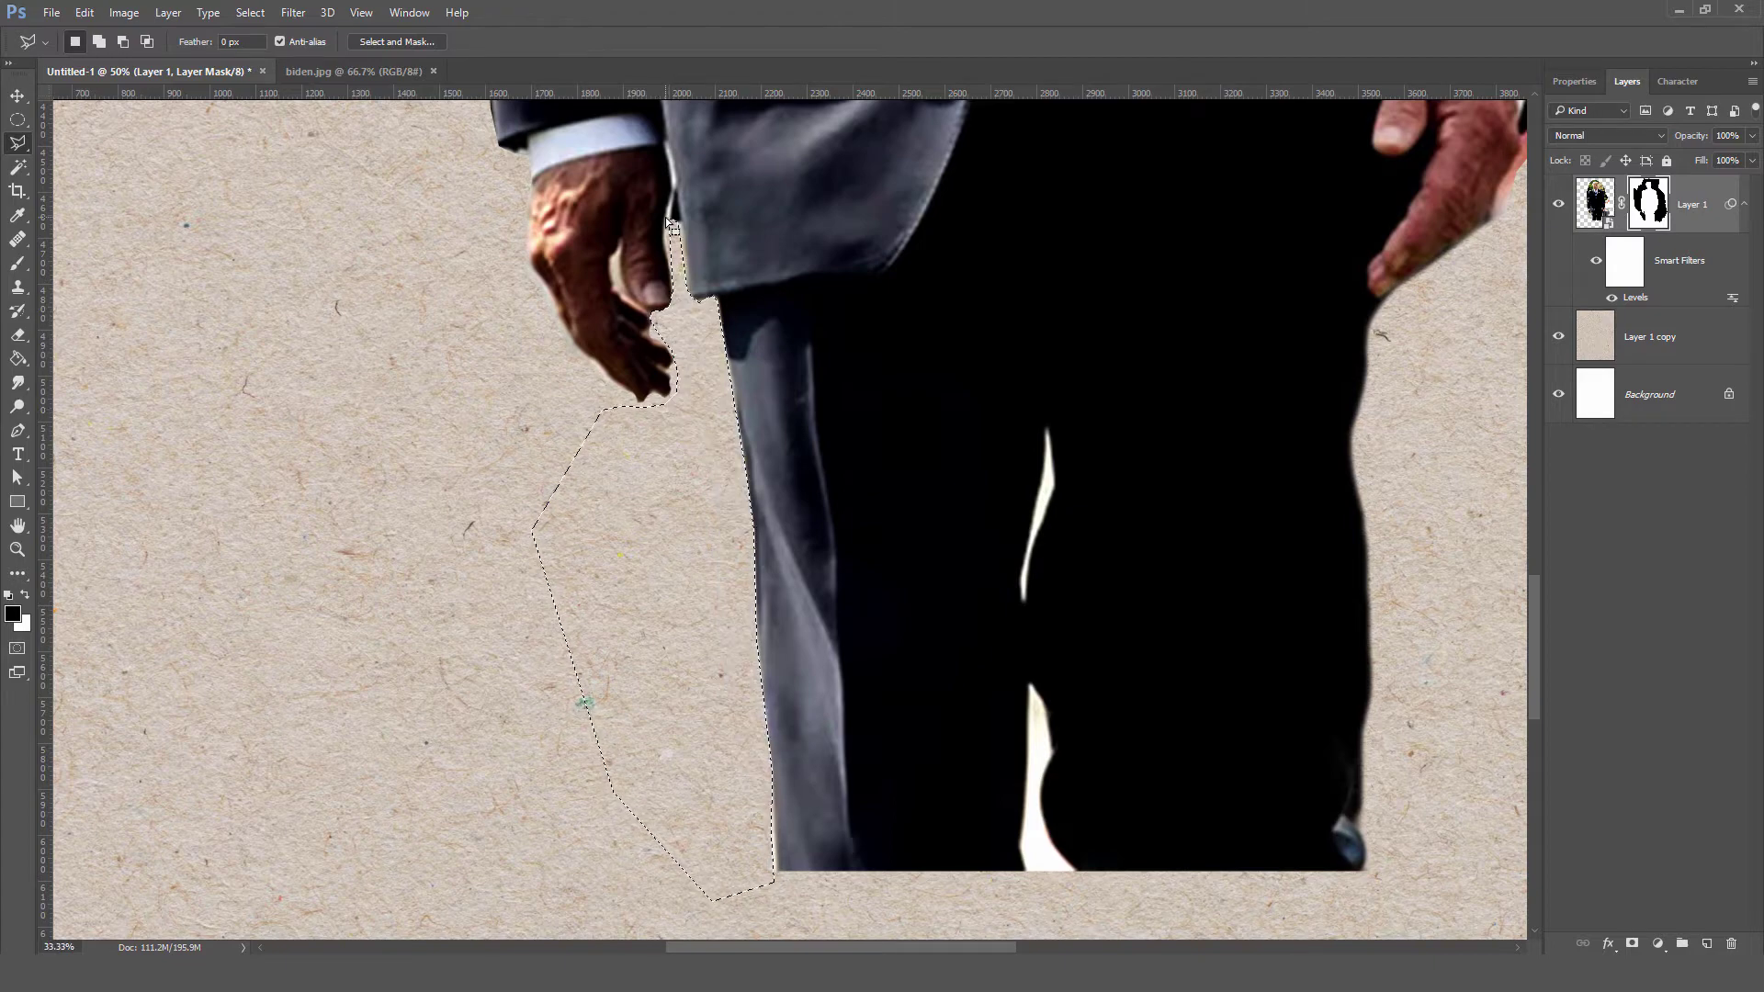
scroll(665, 217, down, 5)
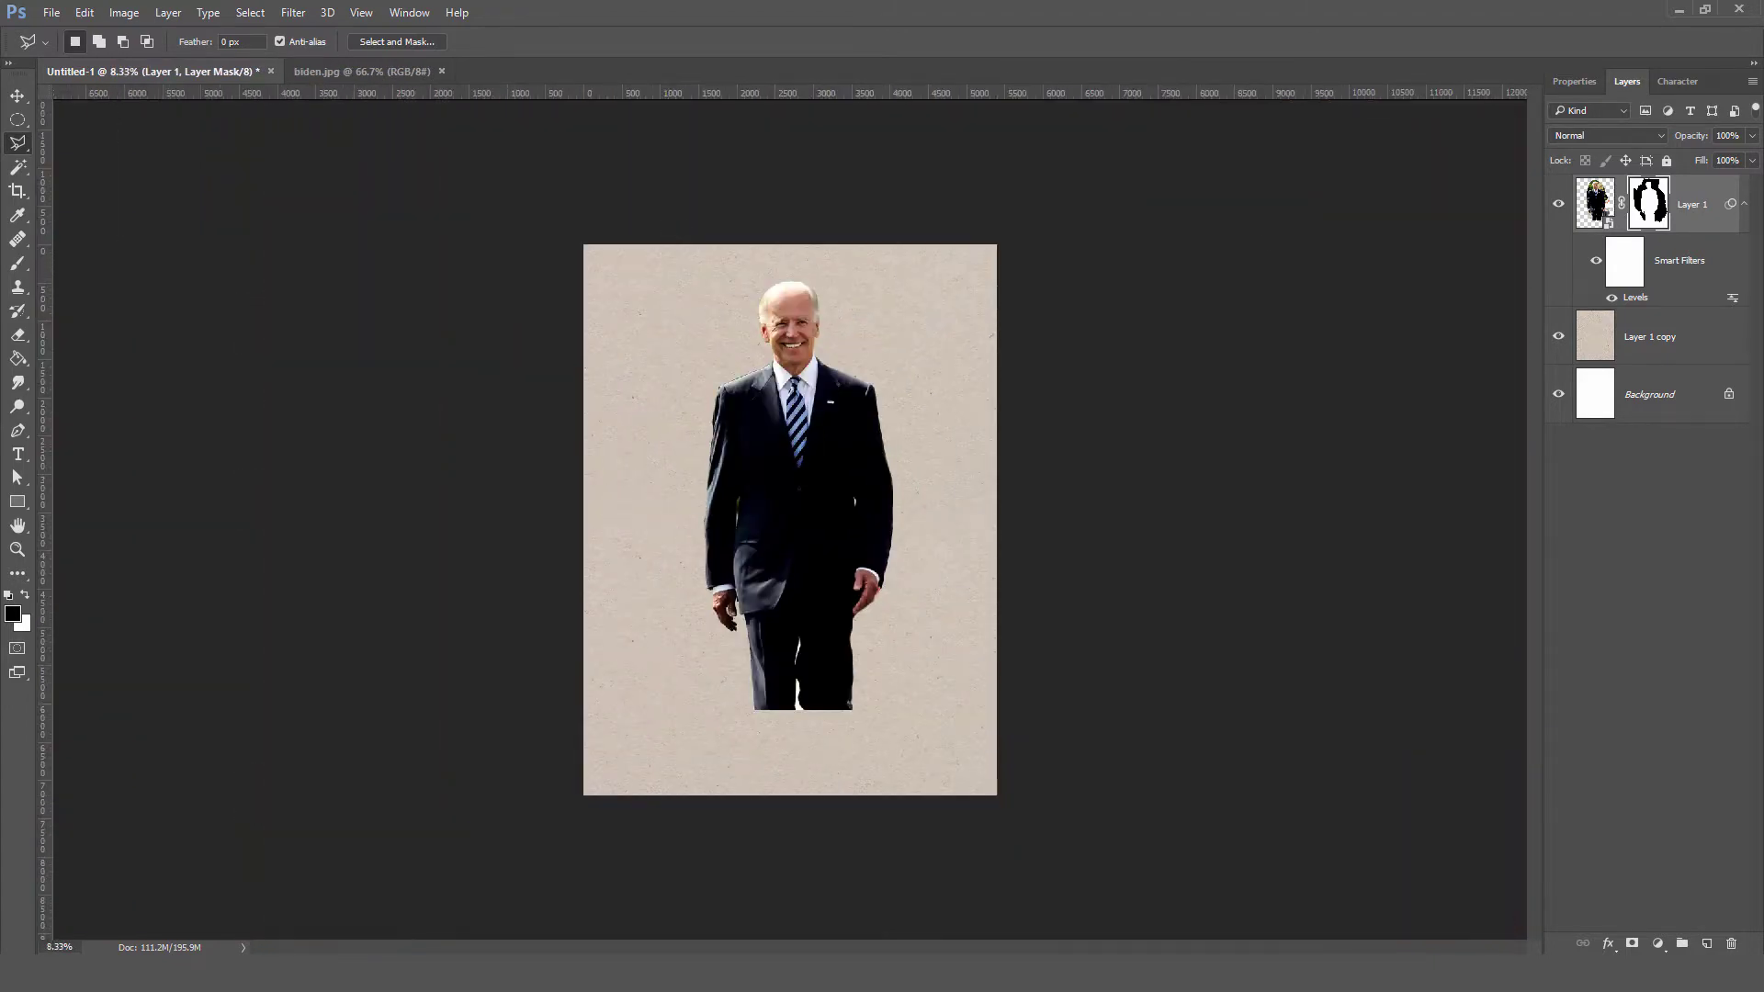
click(1743, 204)
key(v)
drag(611, 374, 599, 399)
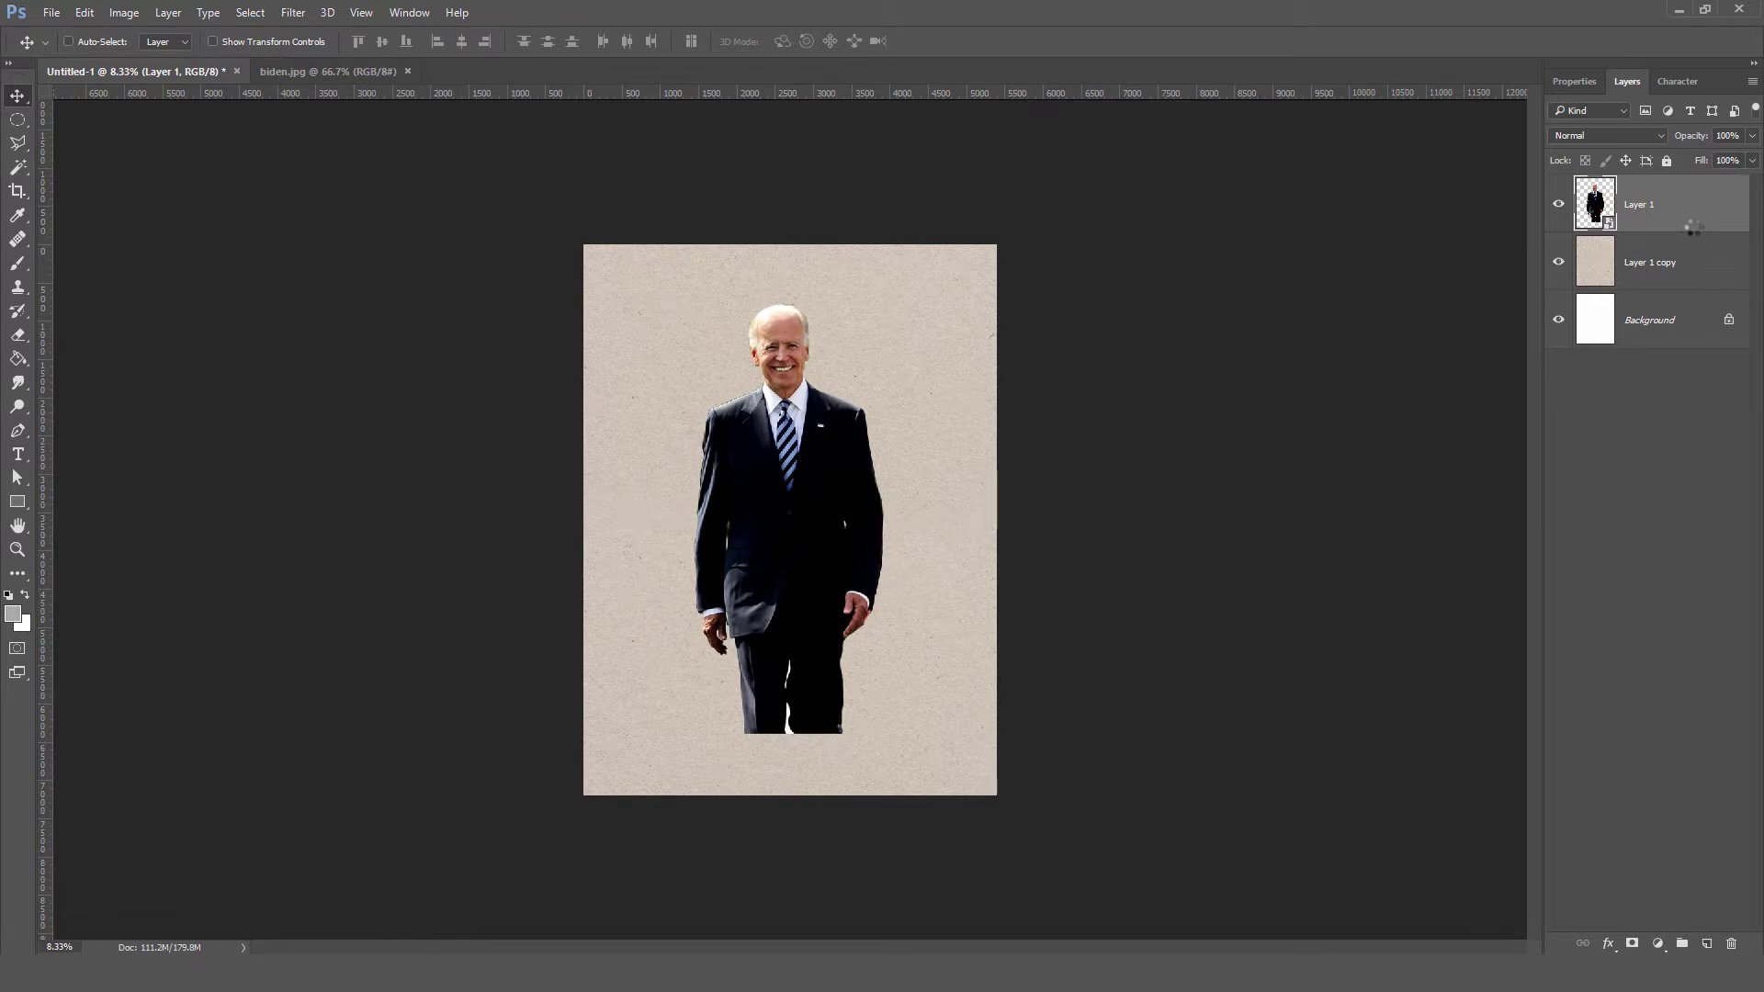
- Duplicate the man's layer and make the copy black-and-white with a Levels adjustment
key(ctrl+j)
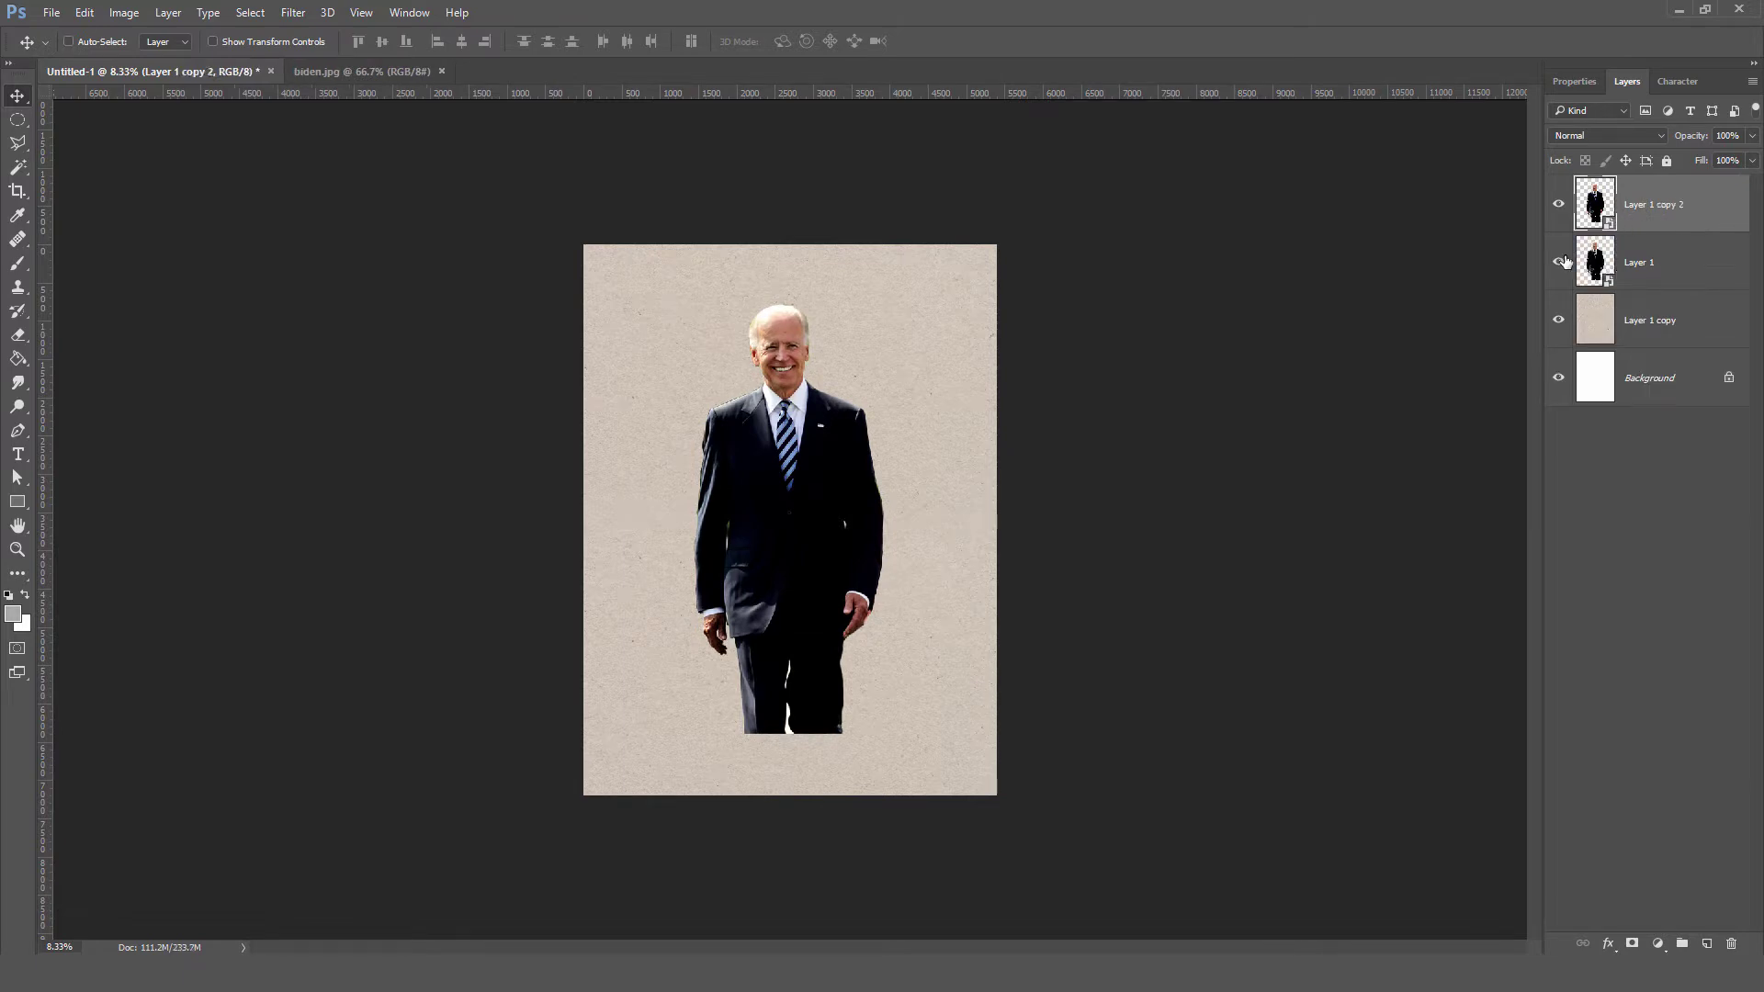
click(293, 12)
click(385, 206)
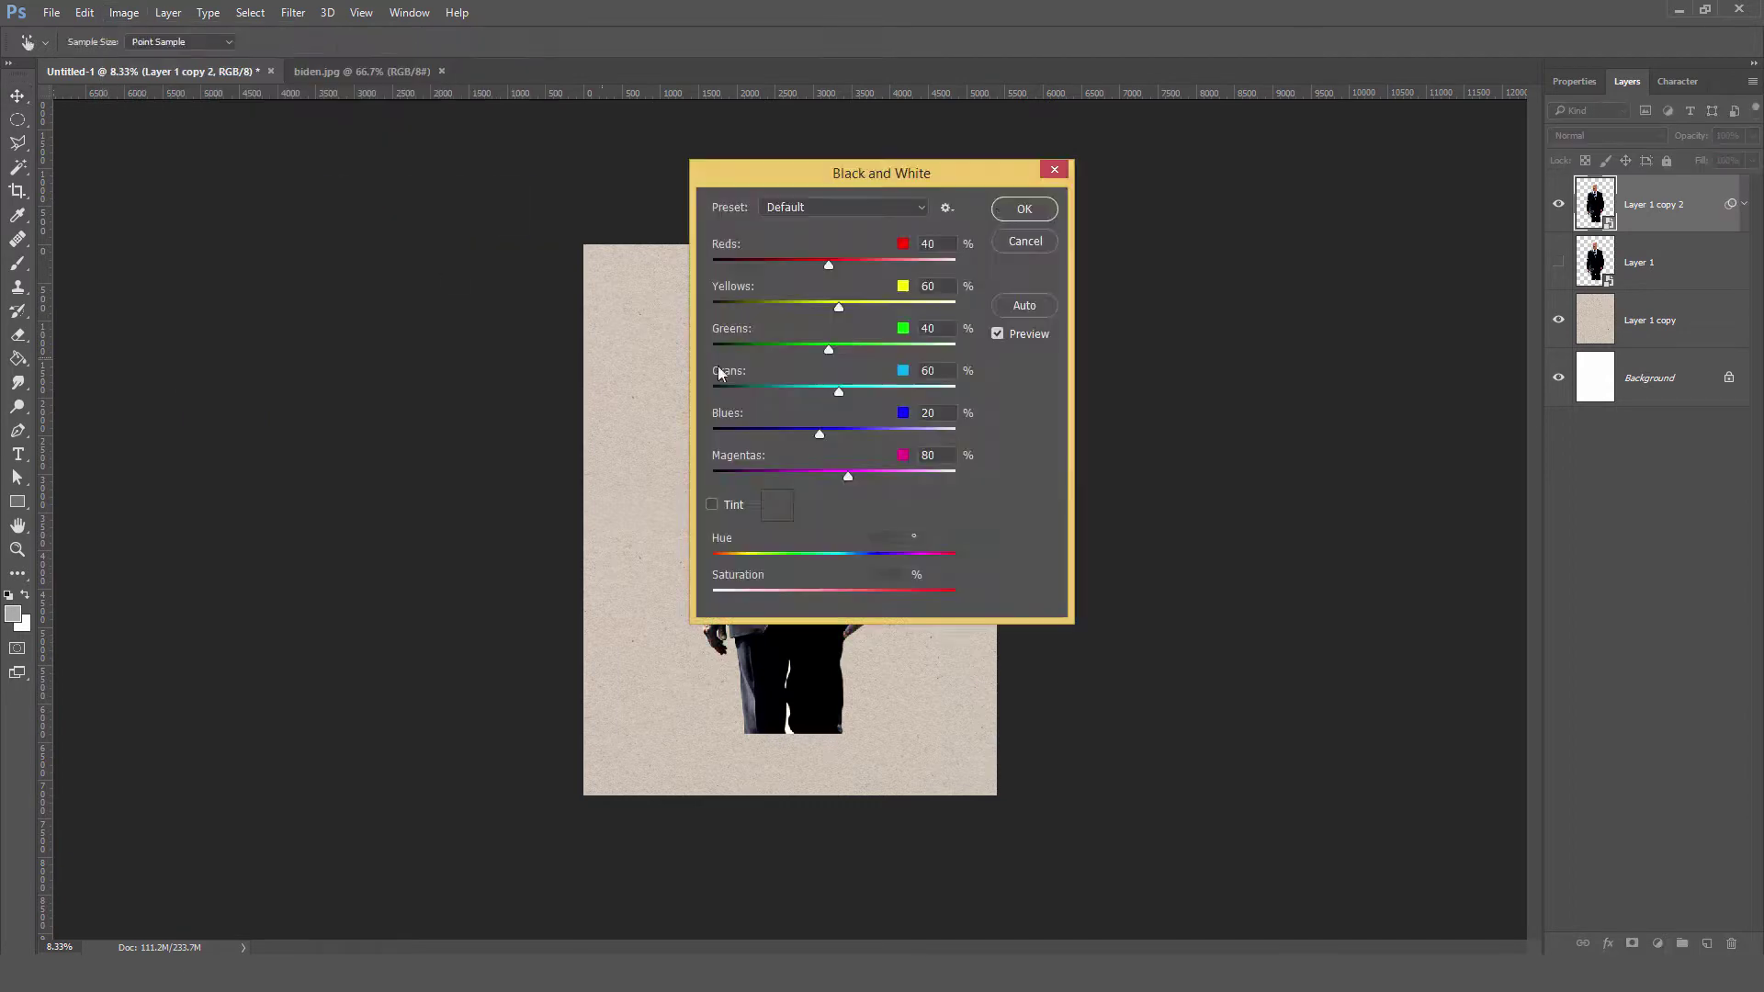
click(1015, 211)
key(ctrl+plus)
click(124, 12)
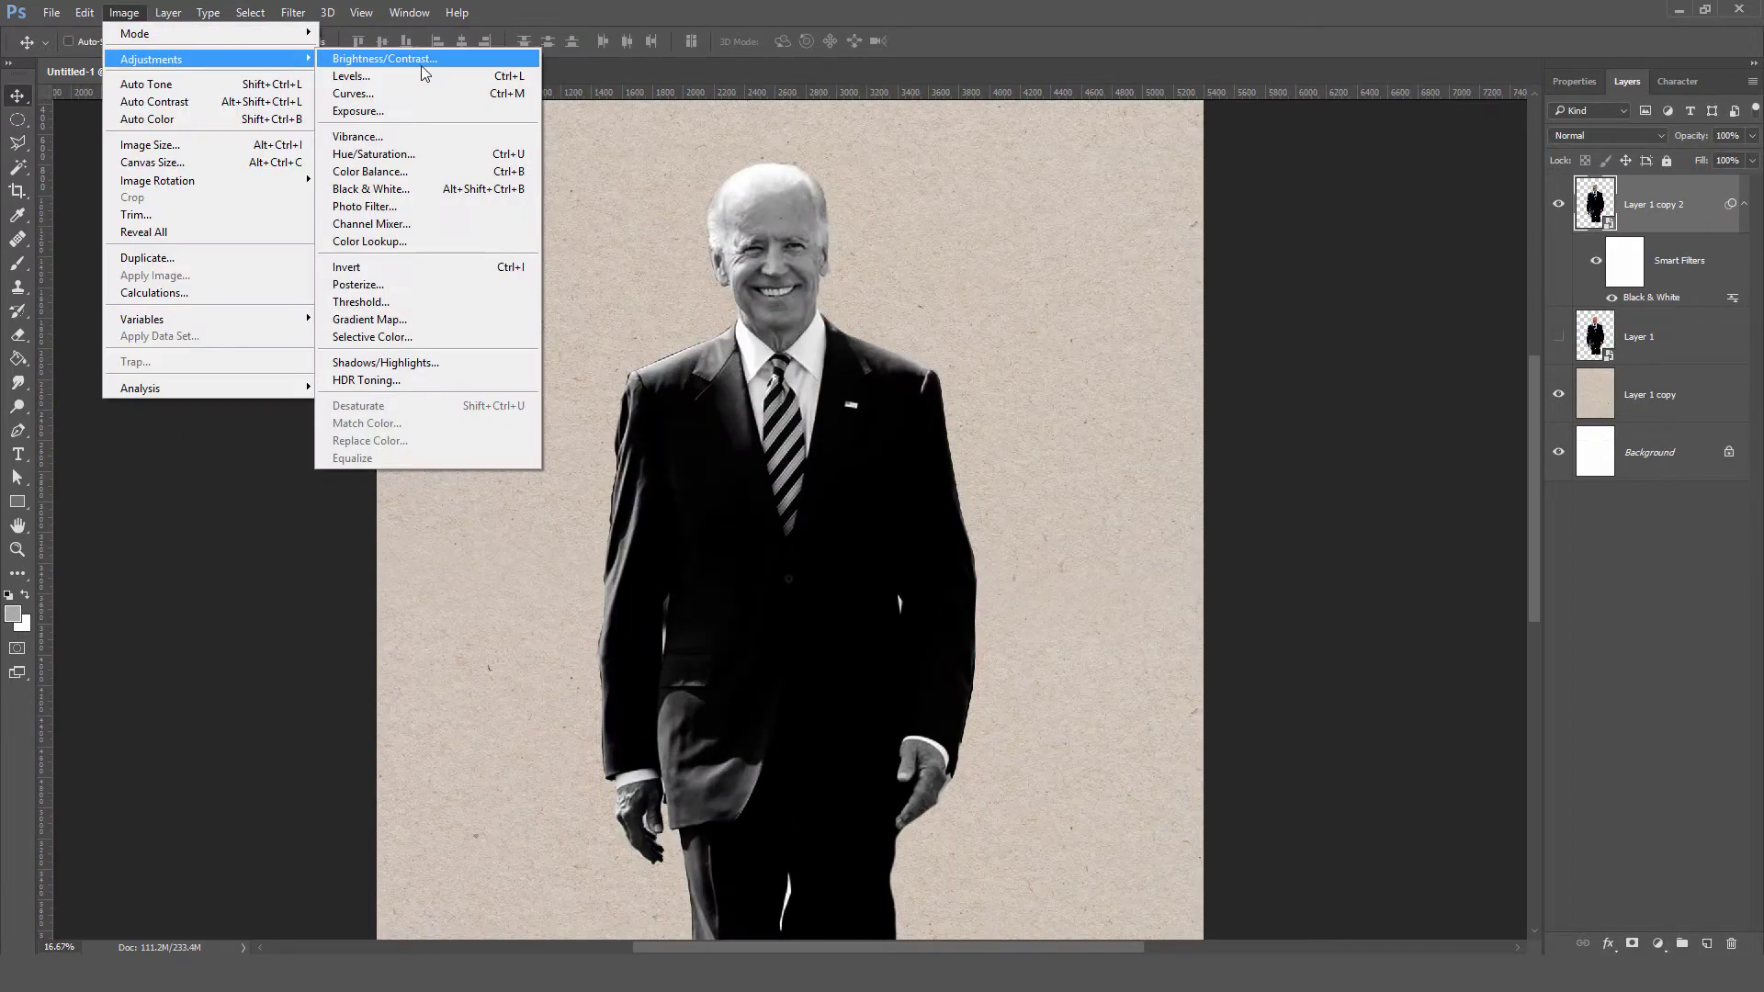
click(368, 75)
key(Tab)
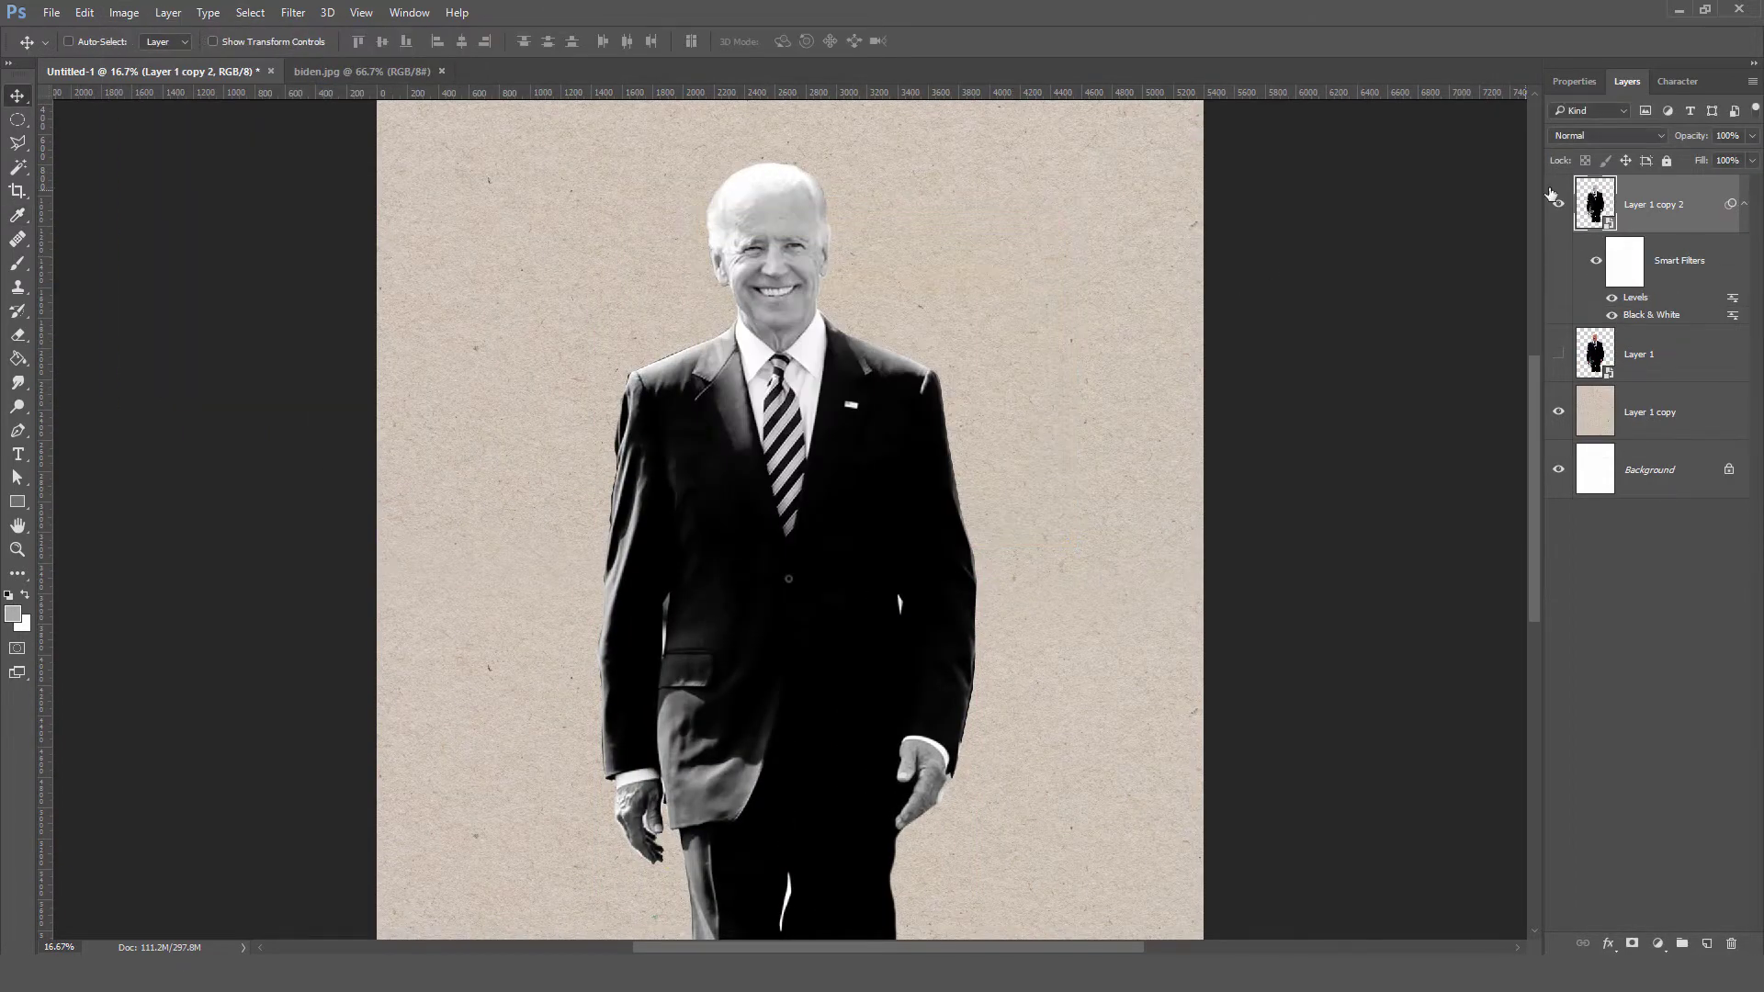
- Group the original man layer and open the snowy mountain photo
key(Return)
key(v)
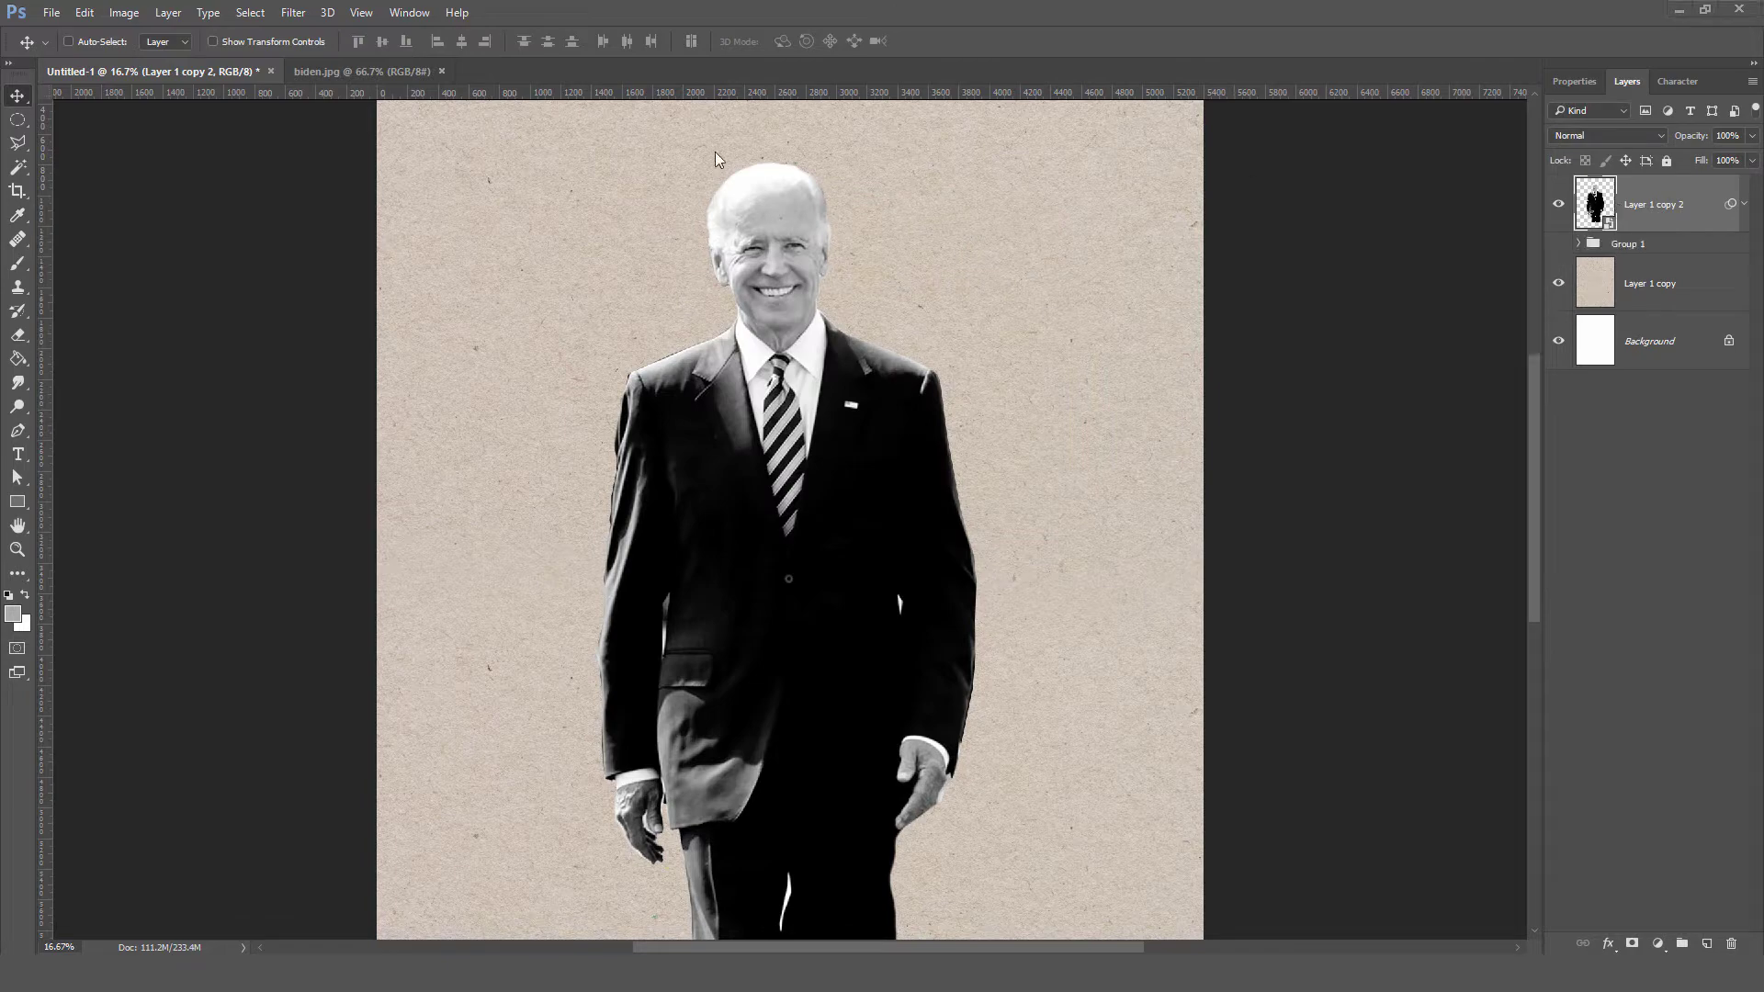
click(52, 12)
click(92, 64)
double_click(531, 165)
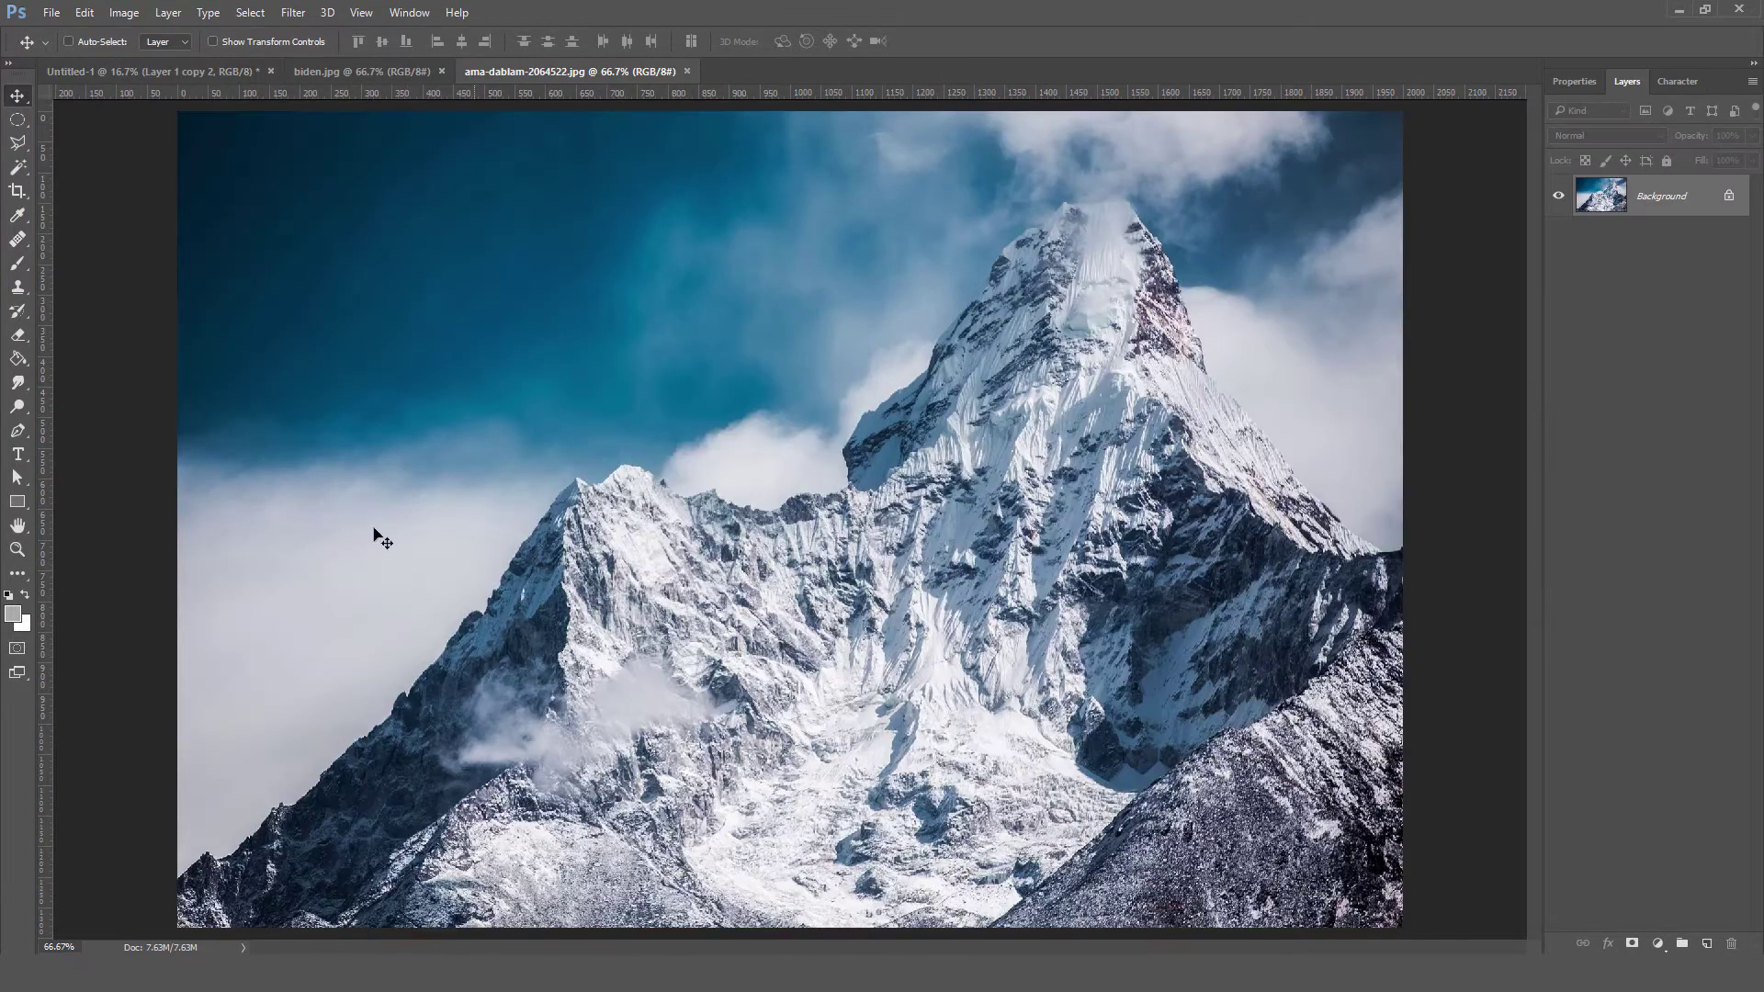
- Lasso the snowy peak, paste it into the poster and scale it up over the man's legs
key(l)
drag(181, 849, 716, 891)
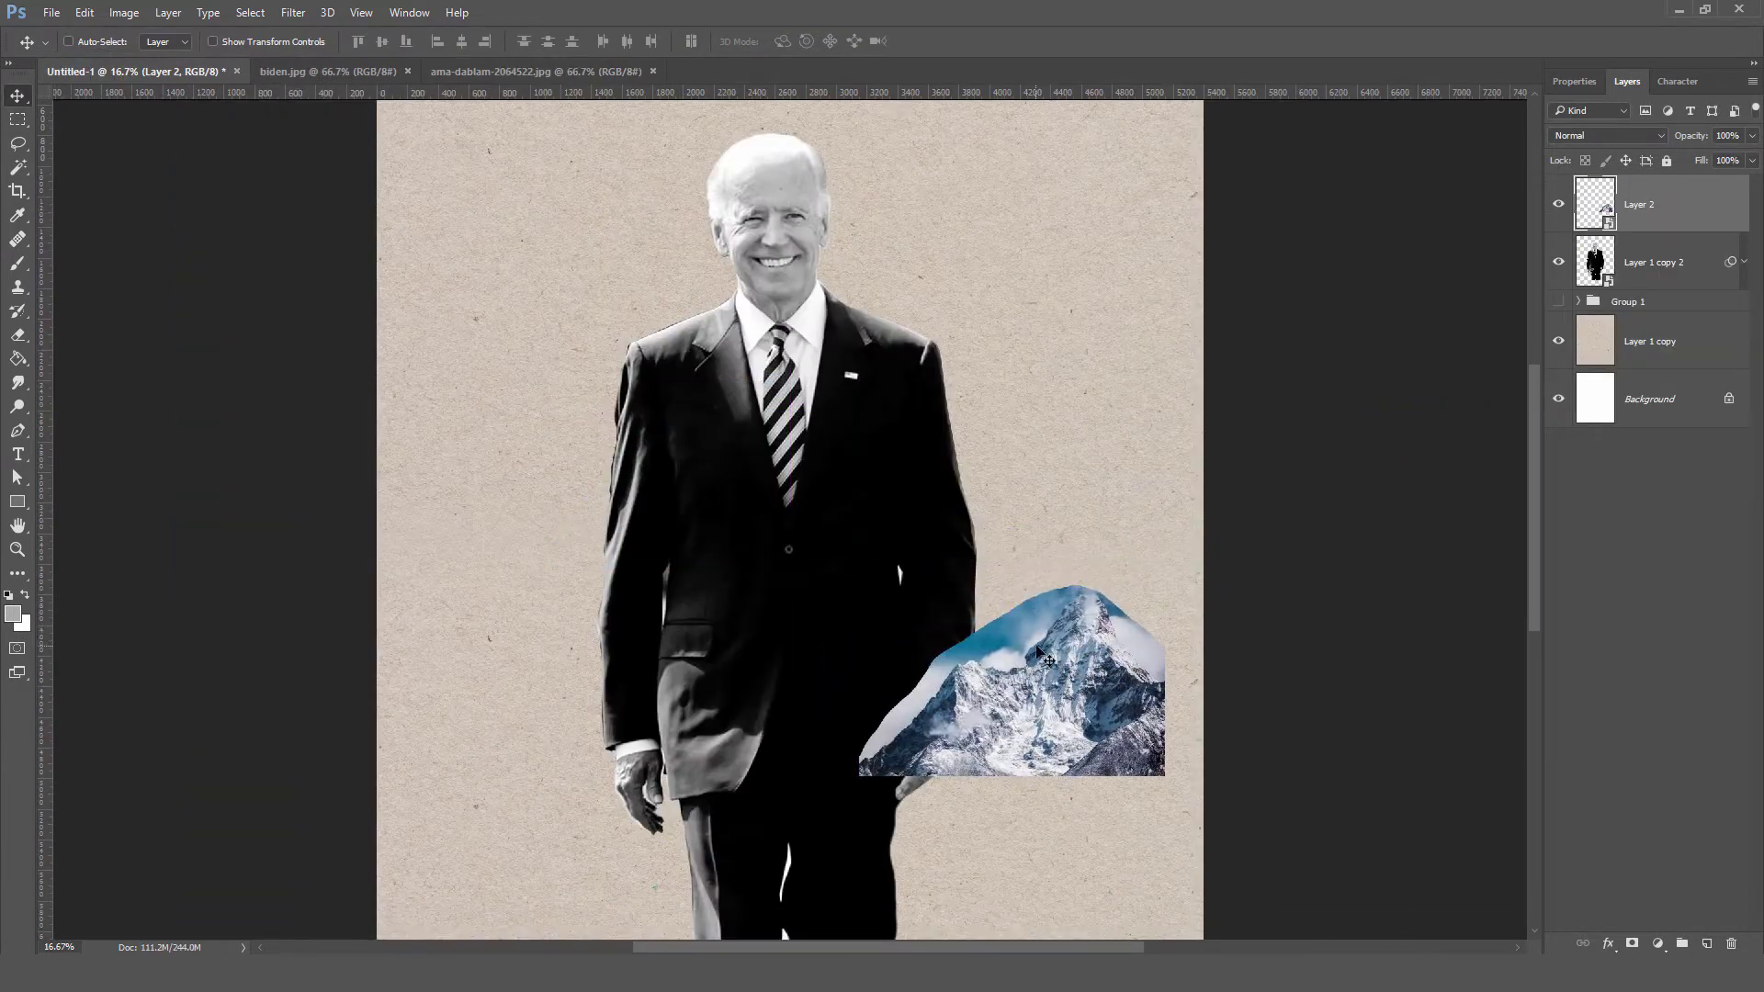
drag(1037, 652, 795, 739)
scroll(794, 739, down, 1)
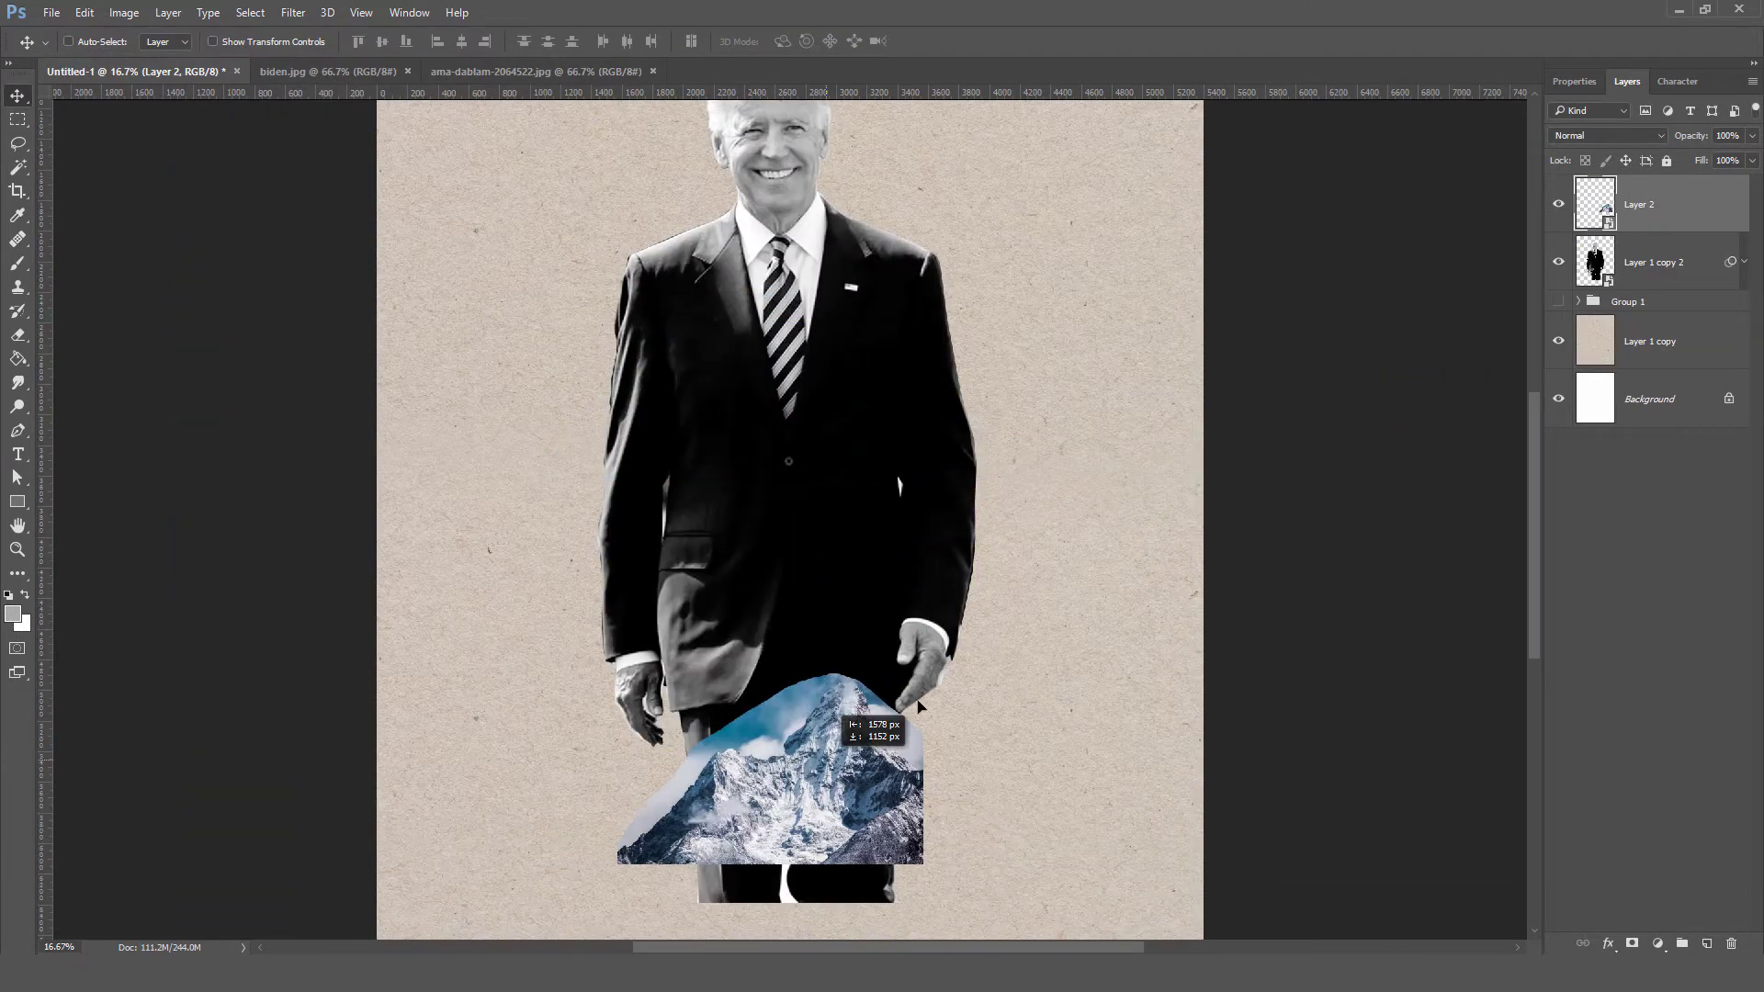
key(ctrl+t)
drag(924, 673, 1029, 611)
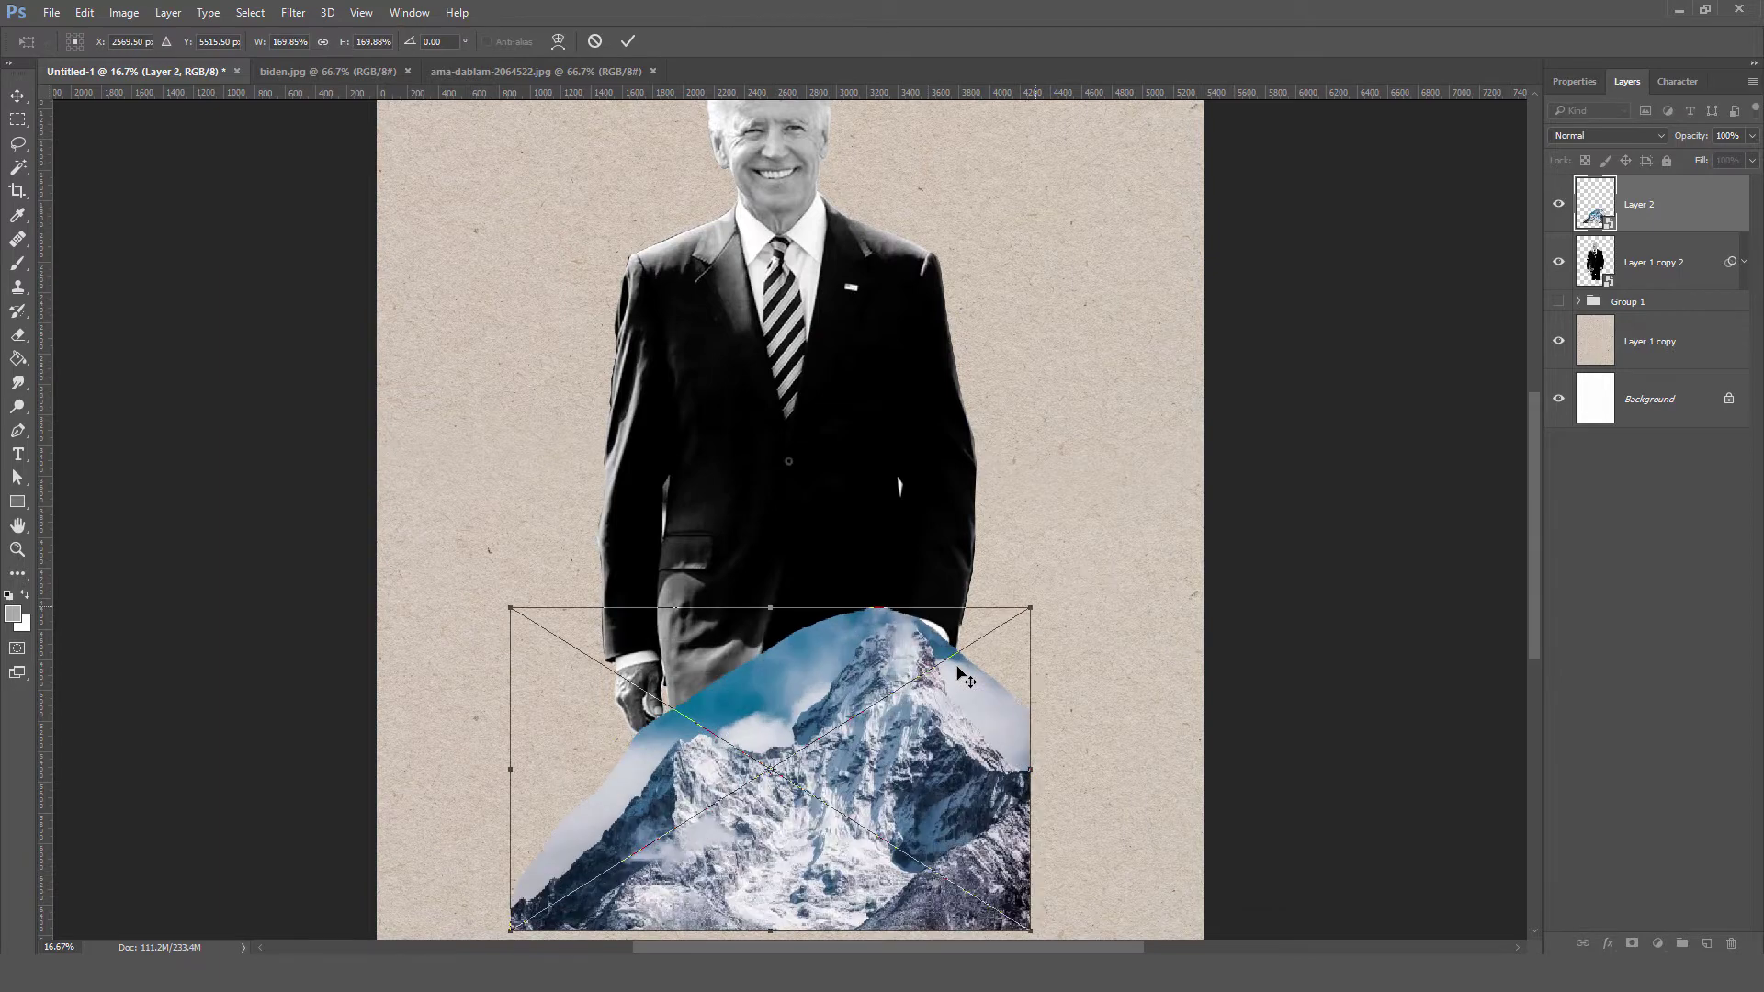
key(Return)
key(ctrl+plus)
scroll(957, 665, down, 2)
- Add a mask to the mountain layer and paint out the mountain over the hands and sleeve
scroll(956, 665, down, 1)
click(1632, 943)
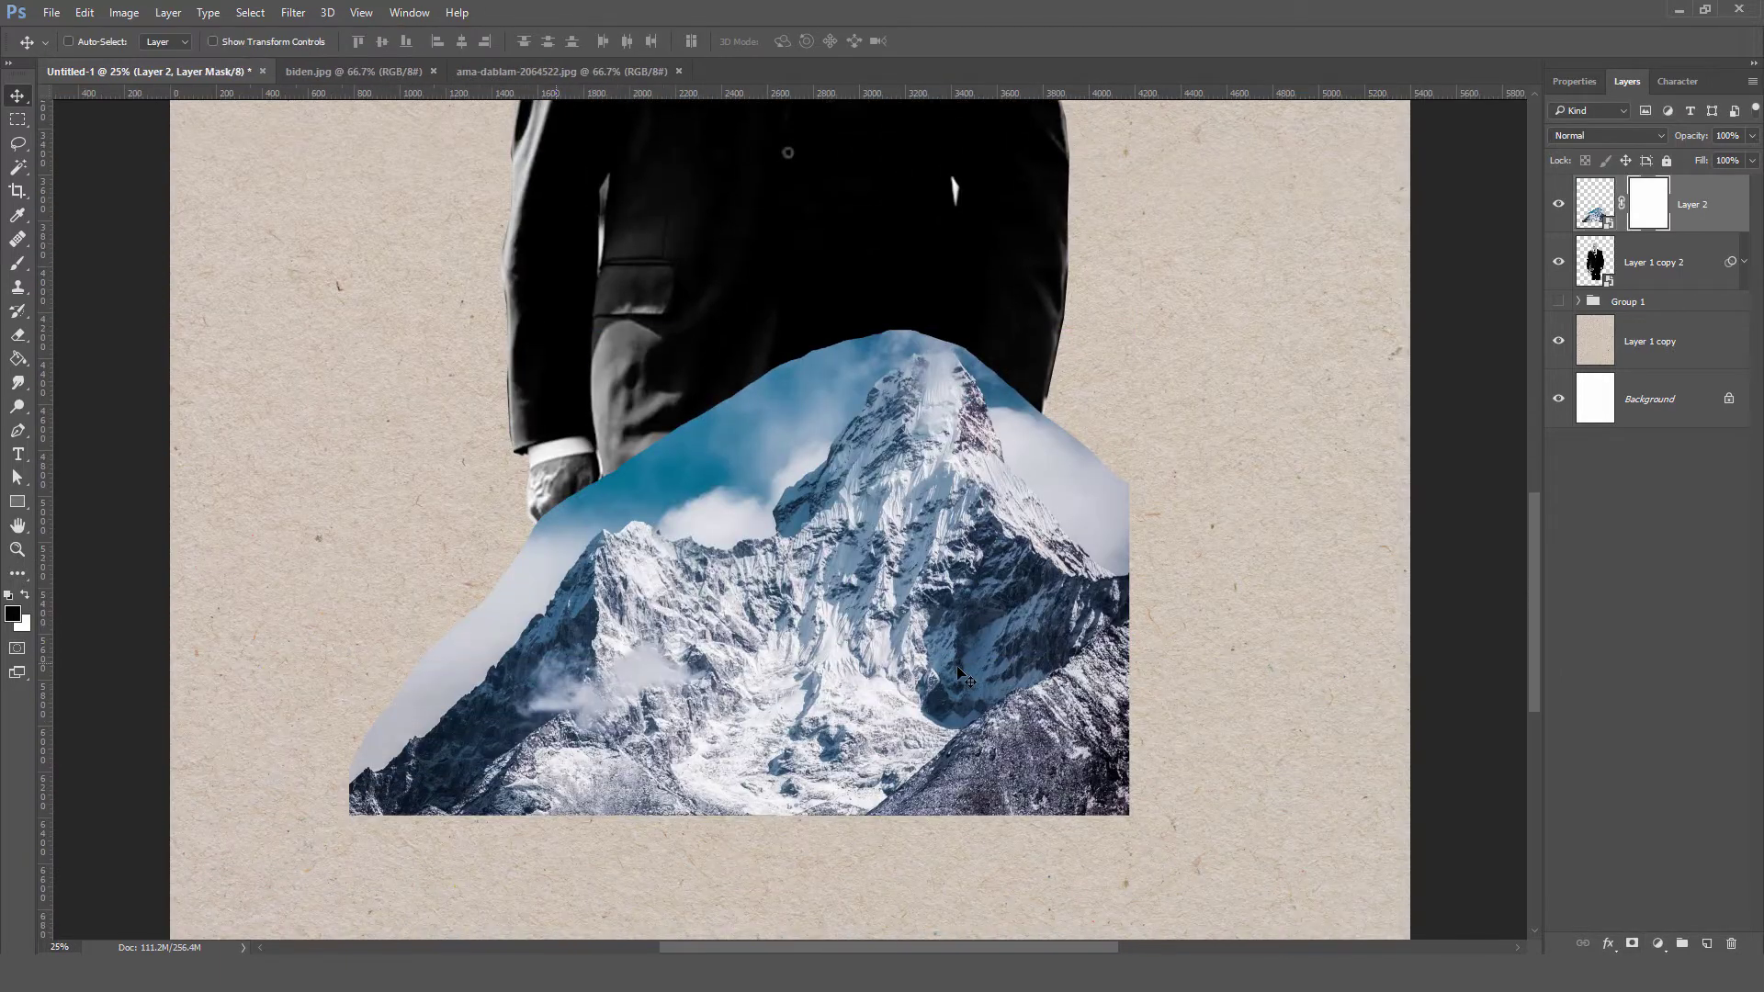
key(b)
click(96, 41)
key(Return)
mouse_move(707, 423)
mouse_down()
mouse_move(588, 515)
mouse_move(496, 634)
mouse_up()
key(ctrl+plus)
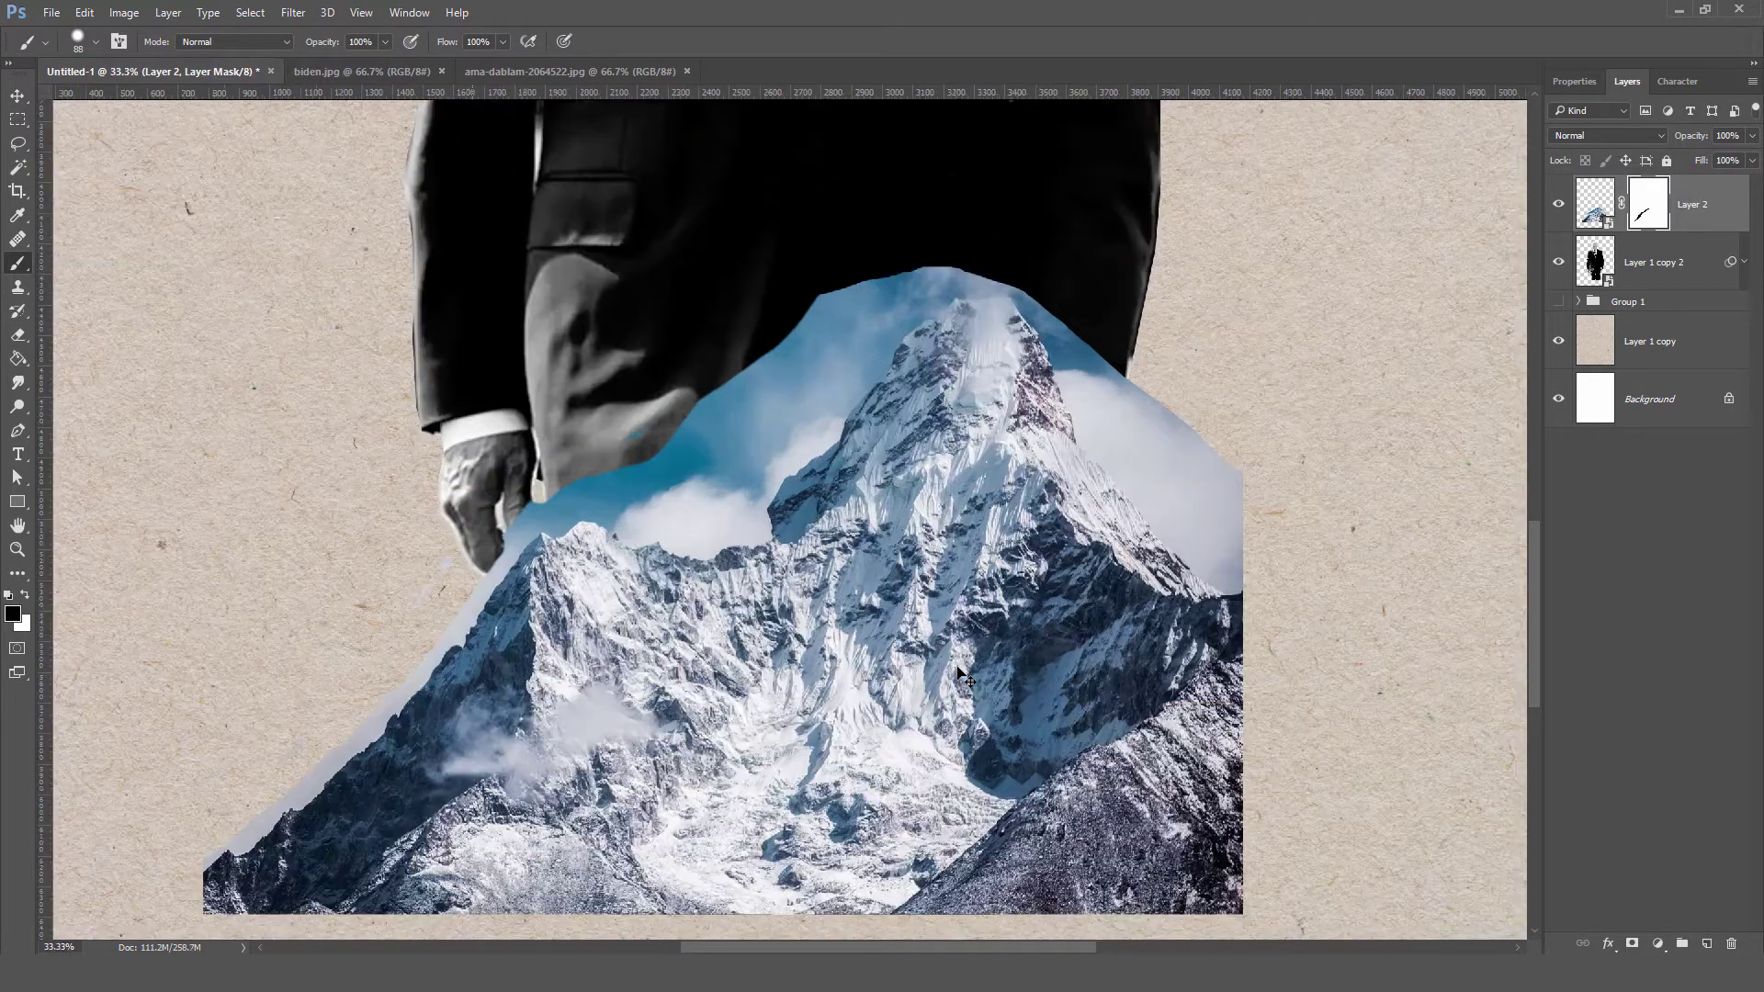
scroll(958, 675, down, 1)
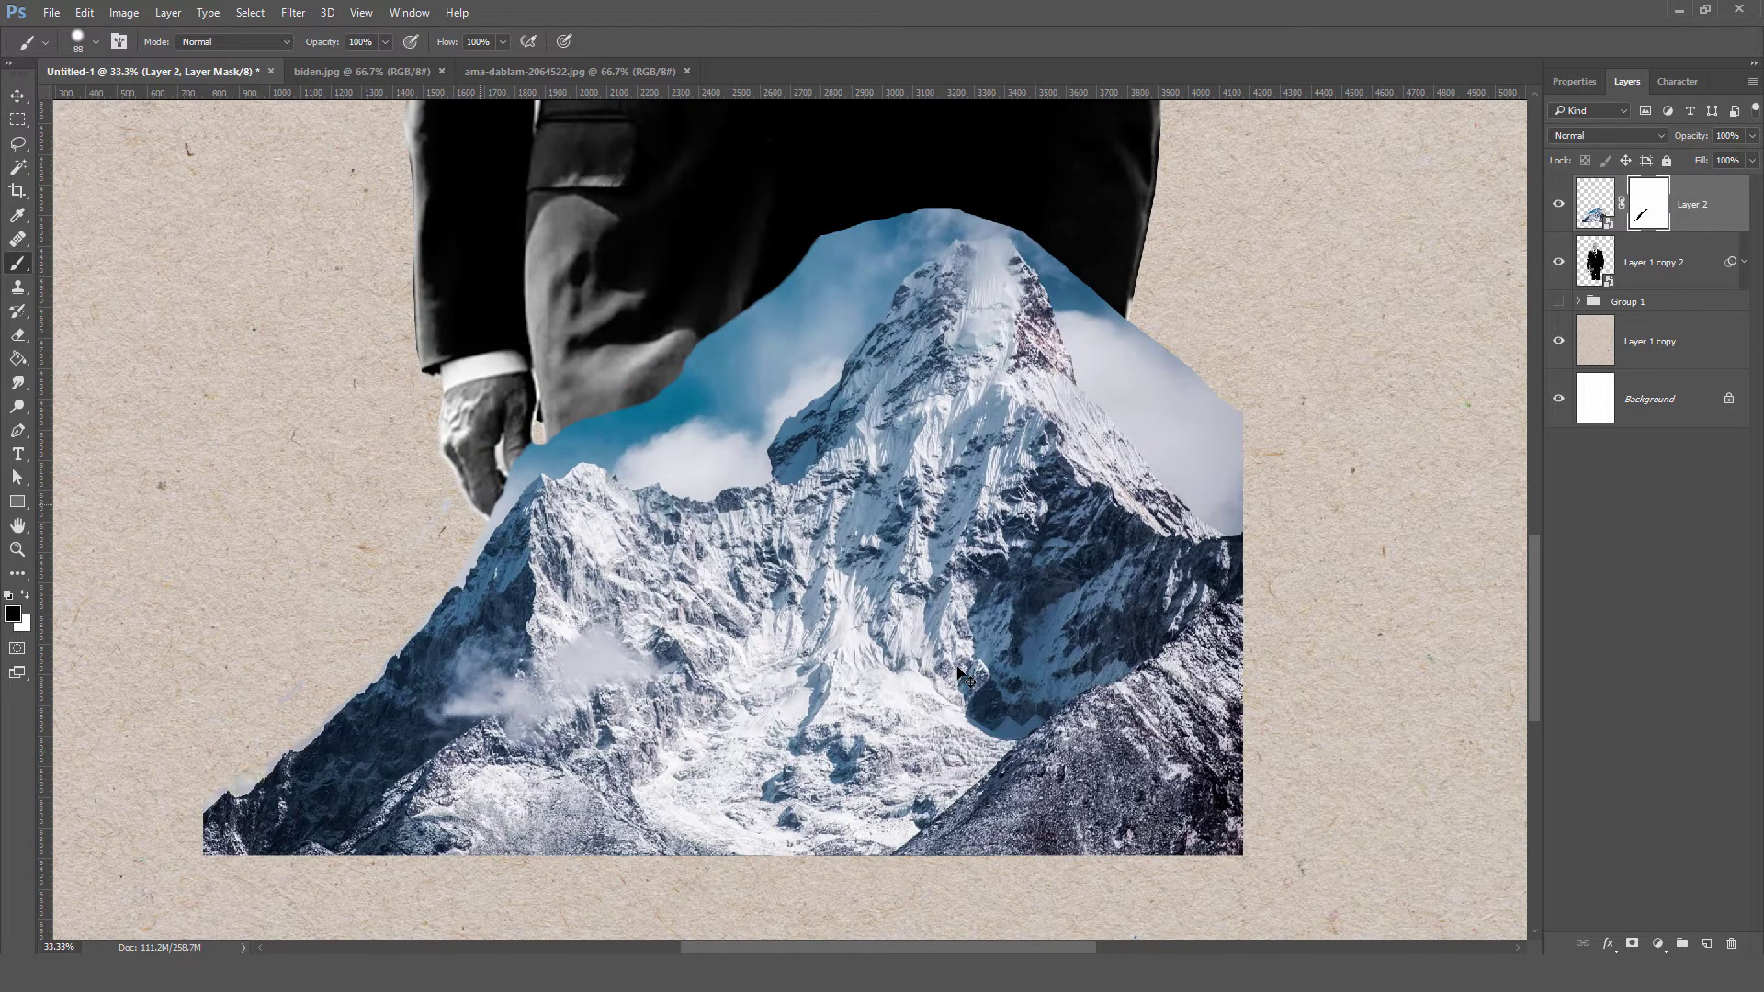
mouse_move(514, 496)
mouse_down()
mouse_move(634, 455)
mouse_move(642, 474)
mouse_up()
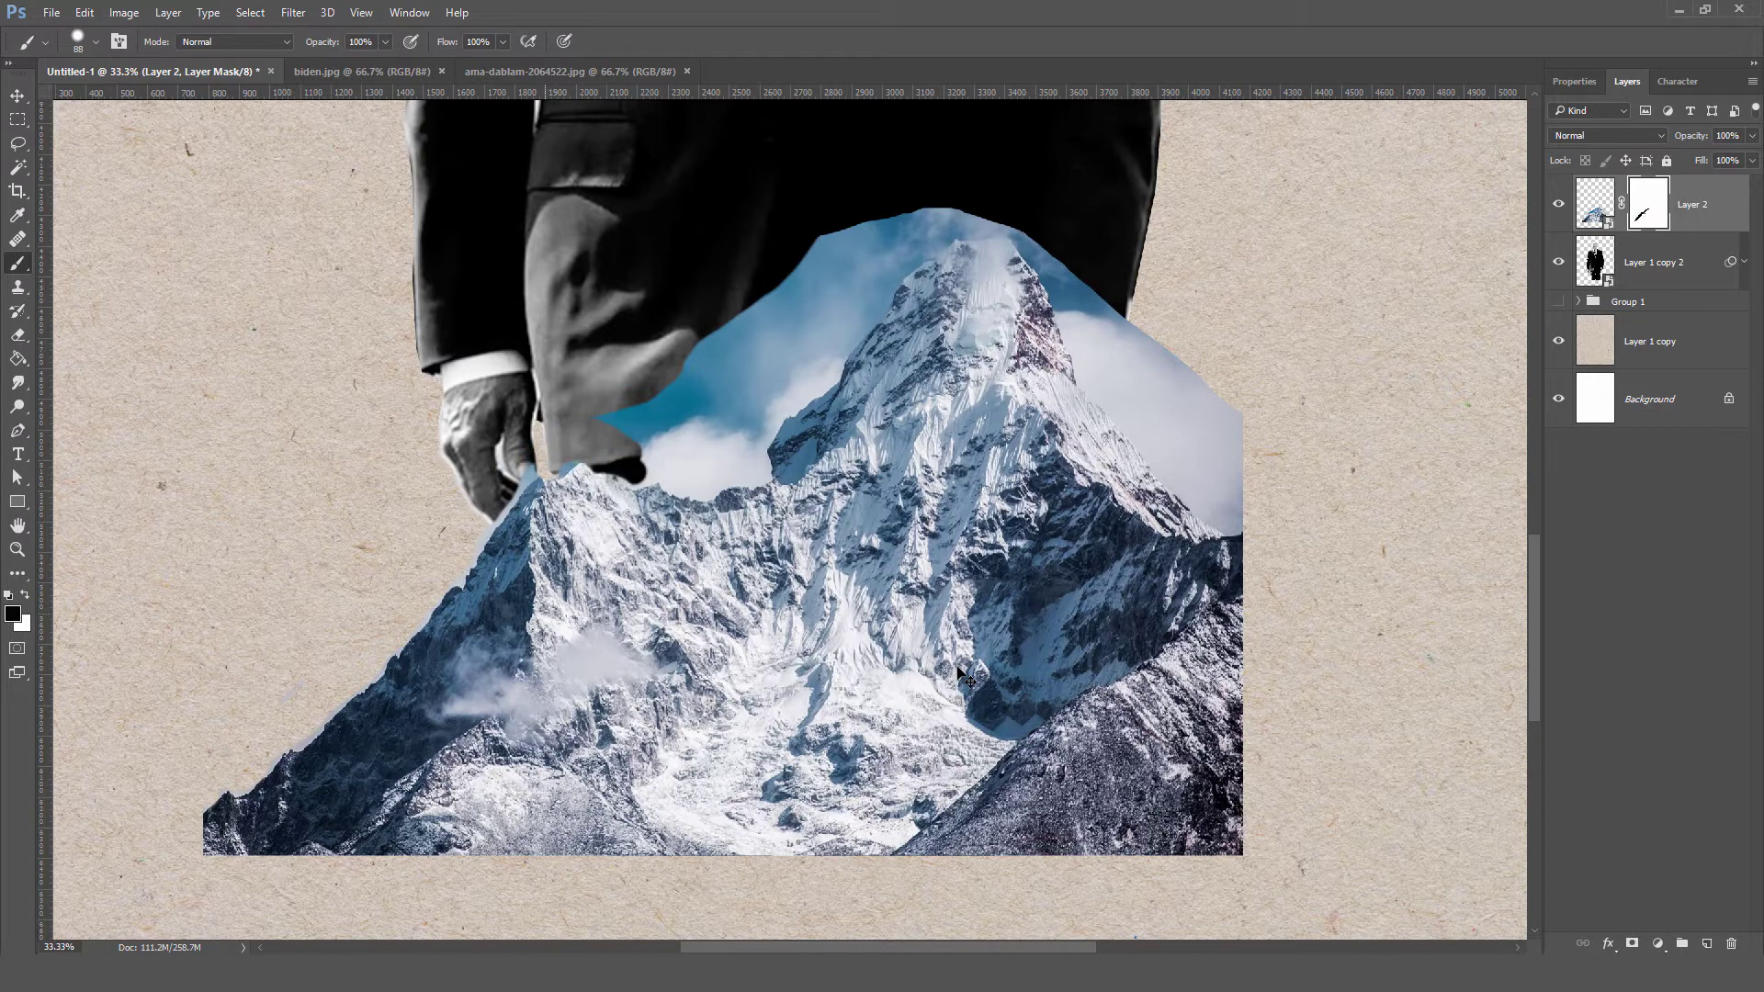
- With a slightly smaller brush, hide more mountain beside the hand and the sky along the left ridge
right_click(960, 675)
key(Return)
mouse_move(624, 473)
mouse_down()
mouse_move(708, 483)
mouse_move(762, 460)
mouse_move(886, 235)
mouse_up()
right_click(684, 477)
mouse_move(1010, 230)
mouse_down()
mouse_move(936, 225)
mouse_move(841, 353)
mouse_move(733, 388)
mouse_up()
key(ctrl+plus)
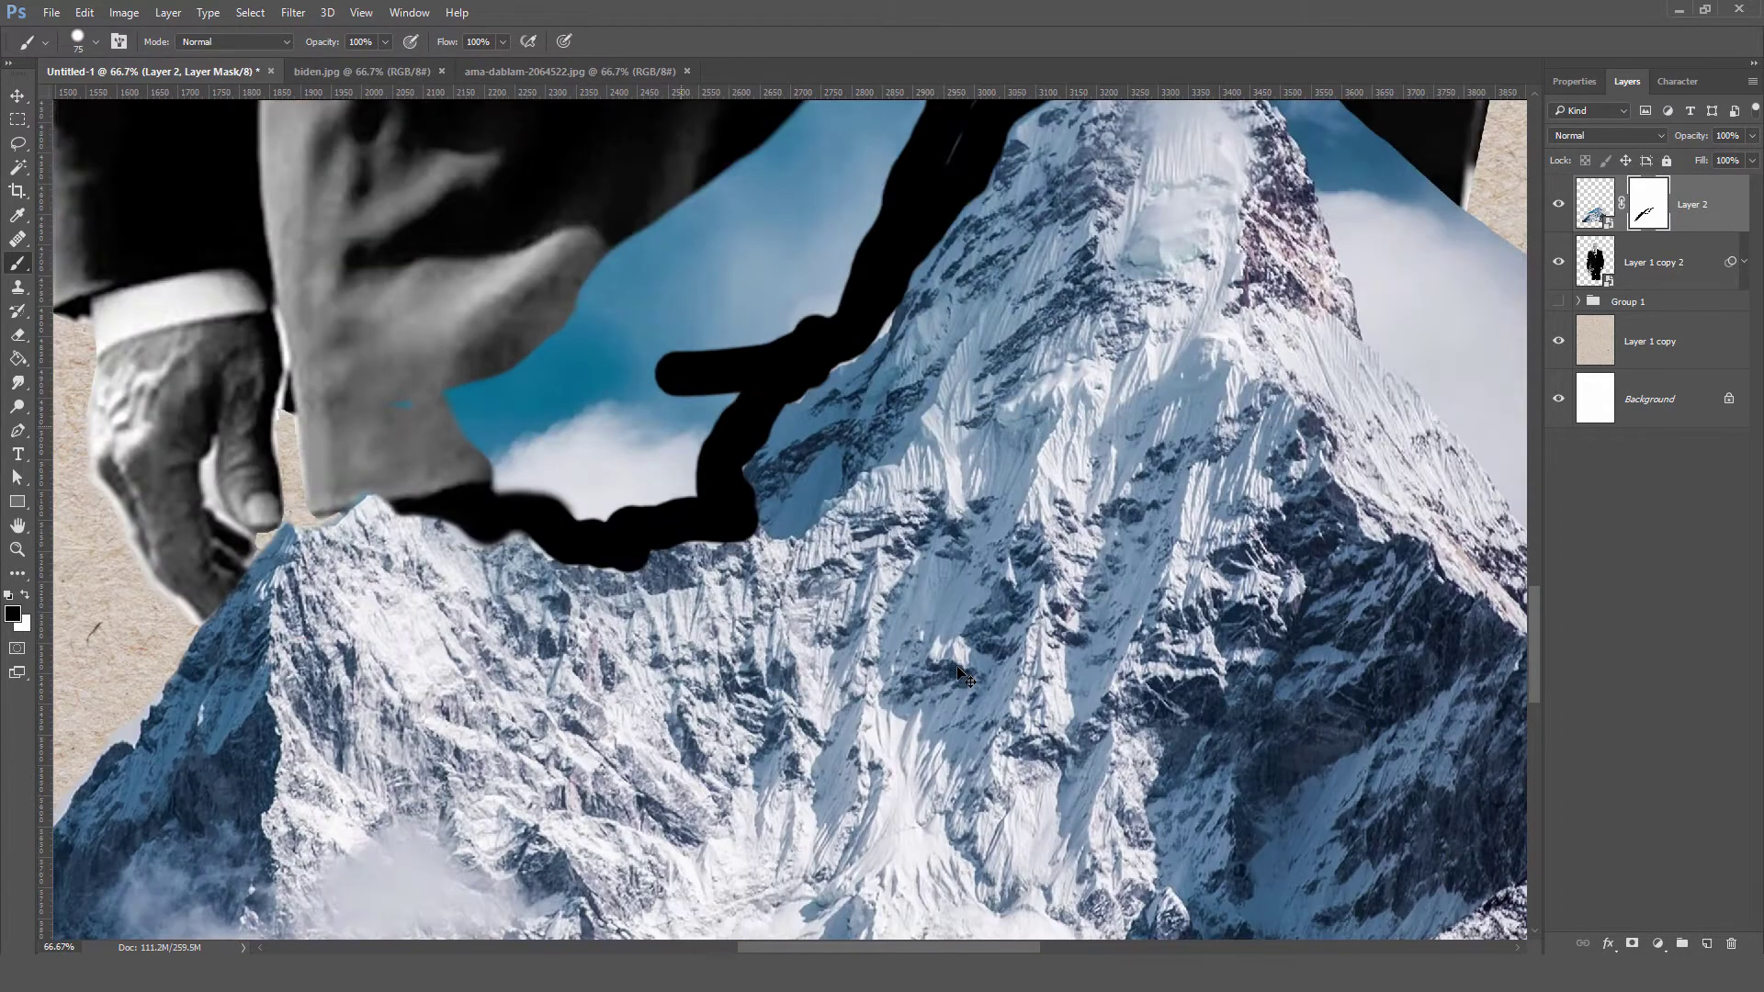
- Outline the remaining sky with straight-edged selections and fill it black on the mask
key(l)
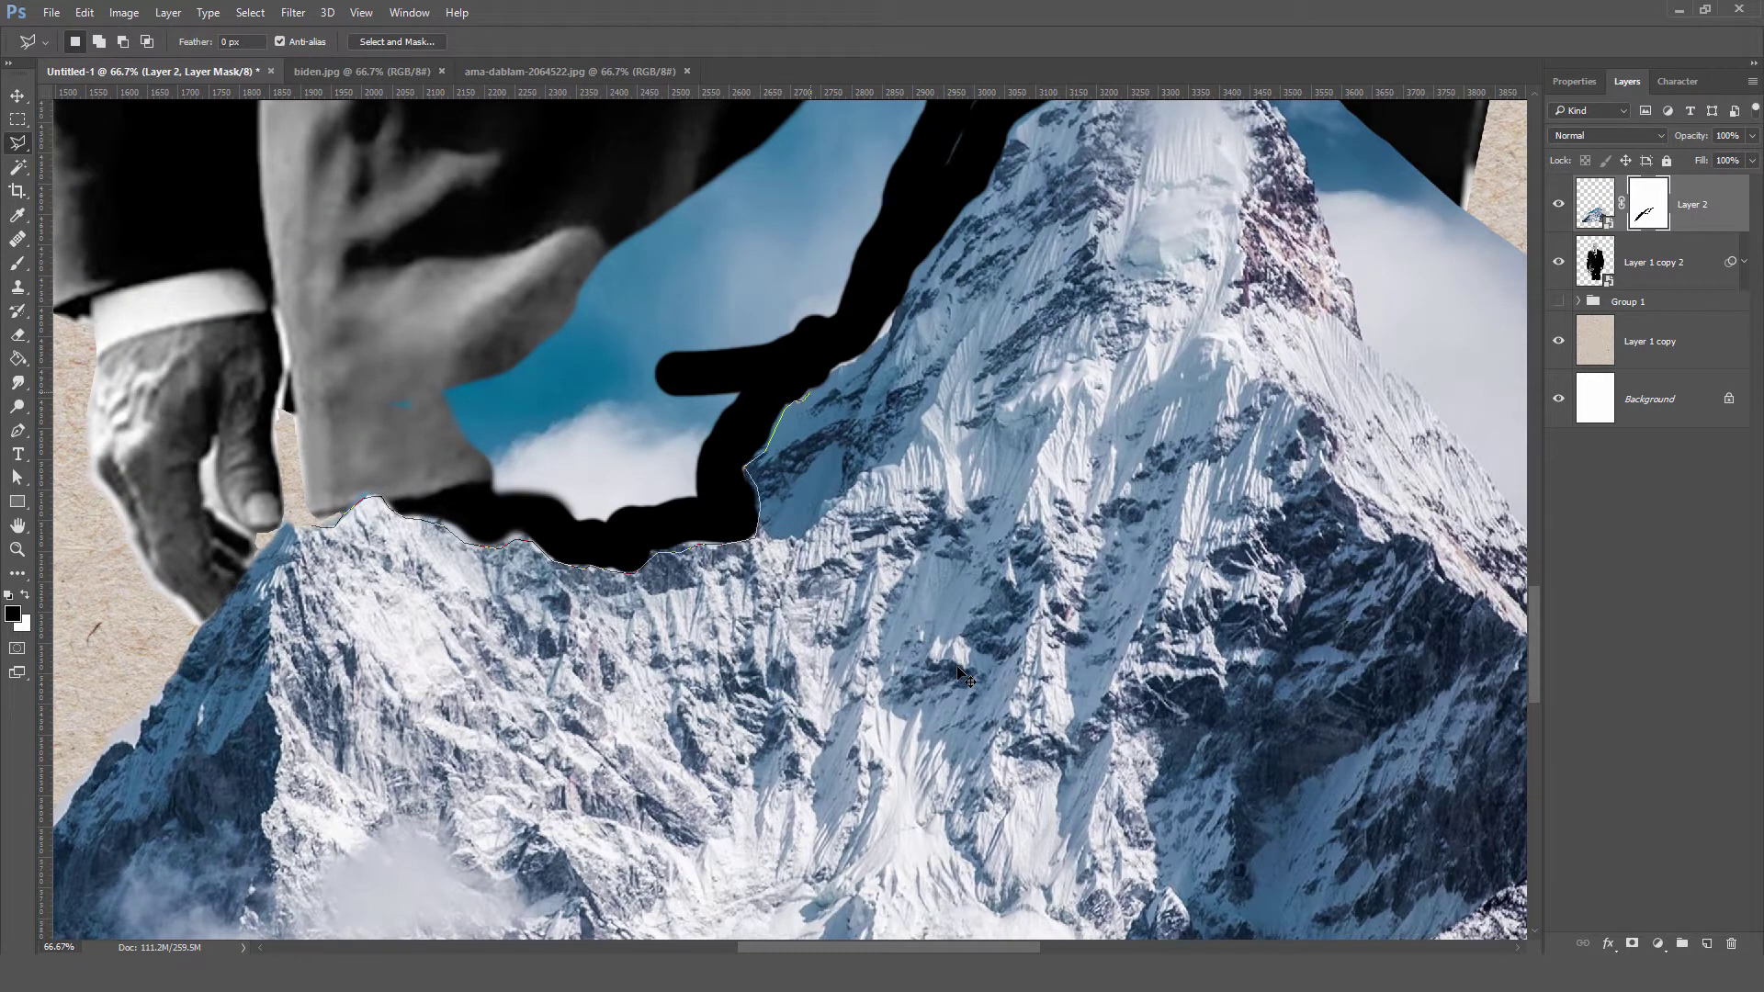
scroll(960, 675, up, 3)
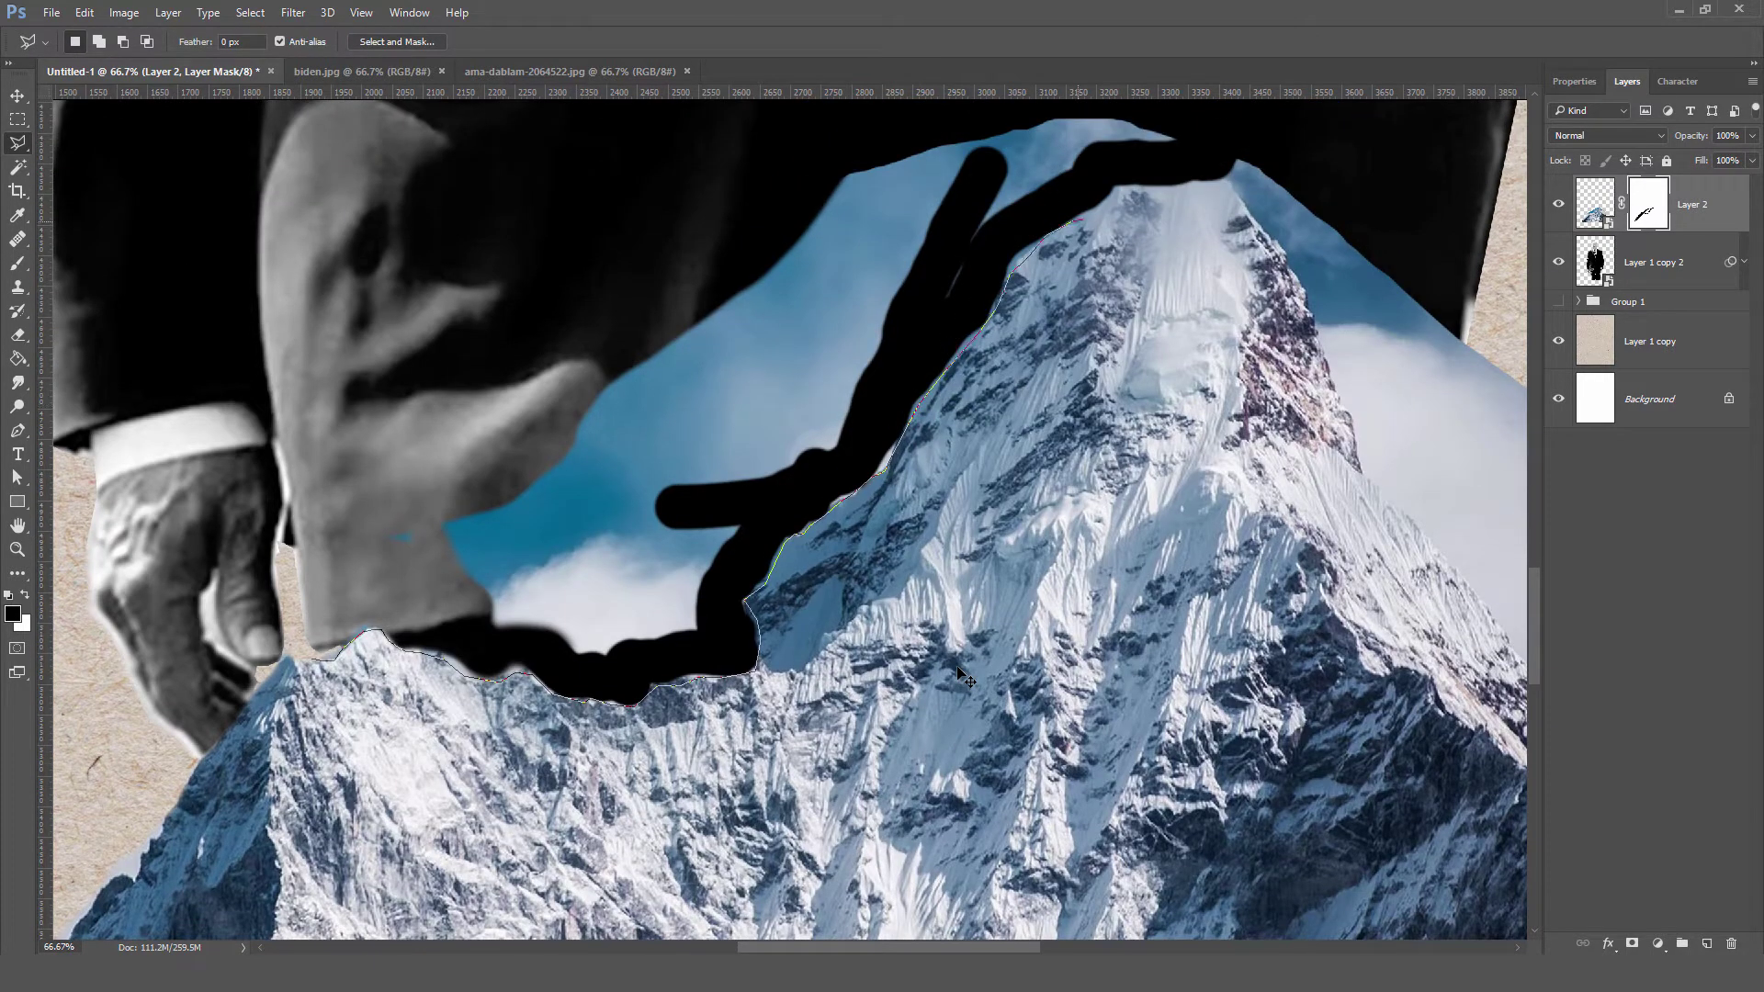
key(Return)
key(alt+BackSpace)
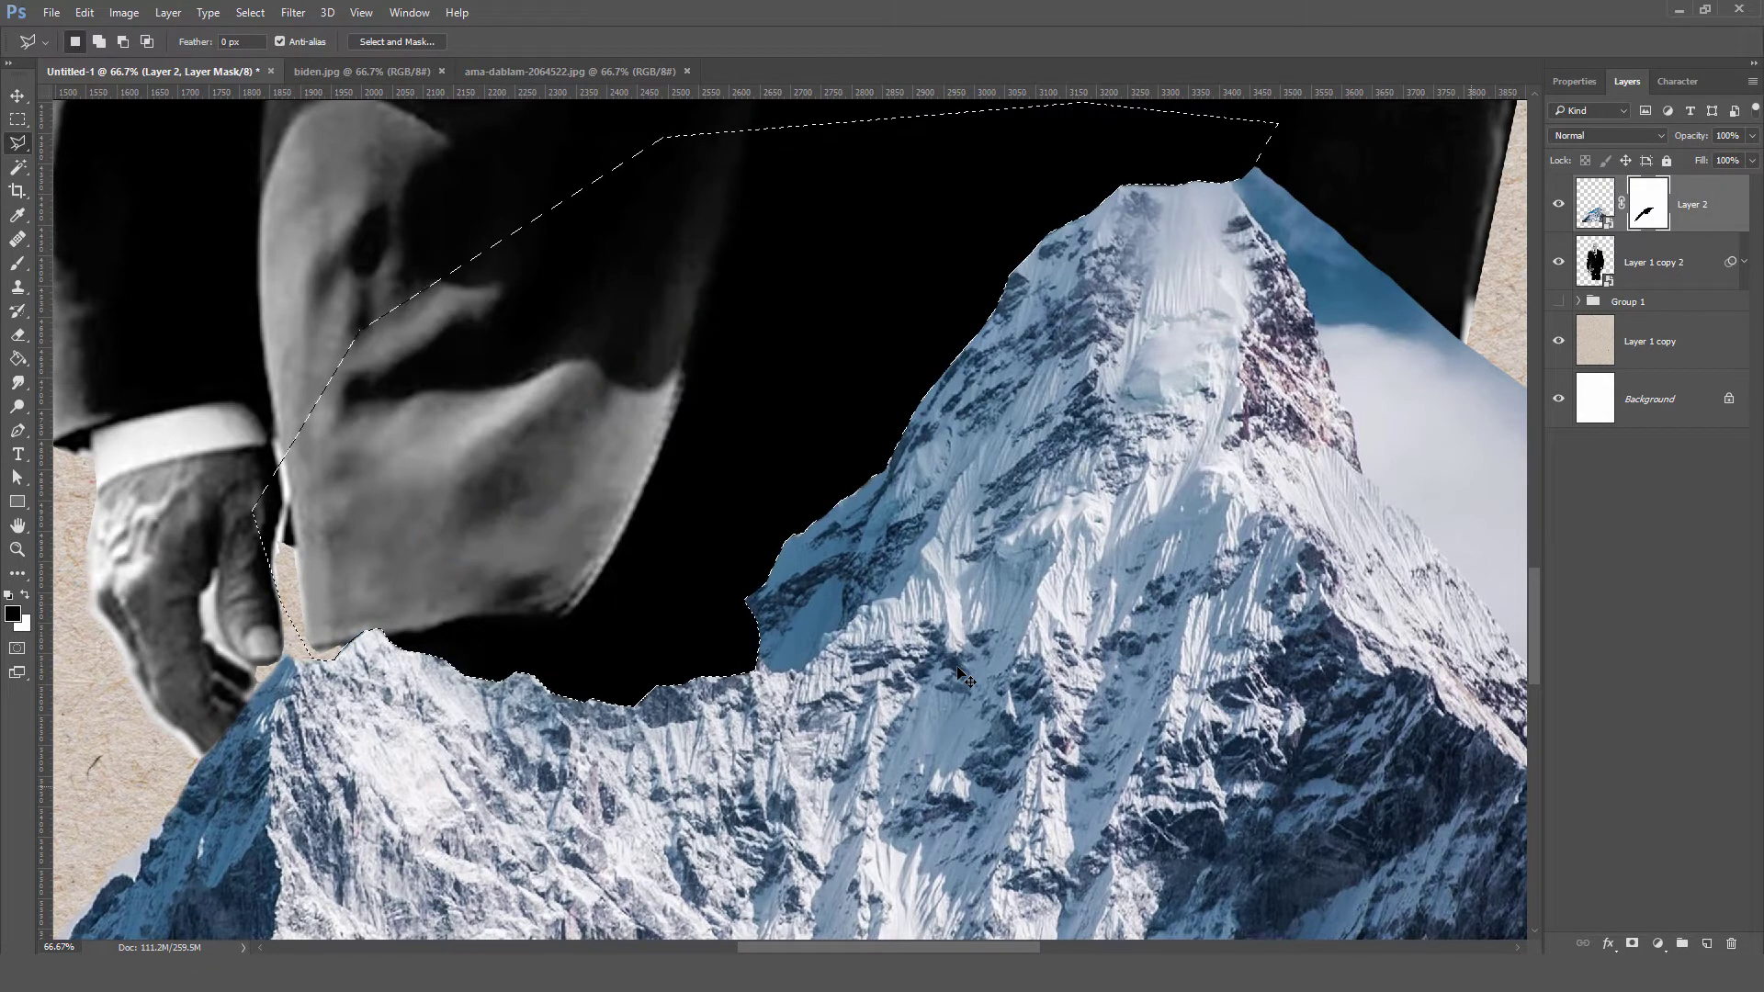
scroll(964, 678, right, 5)
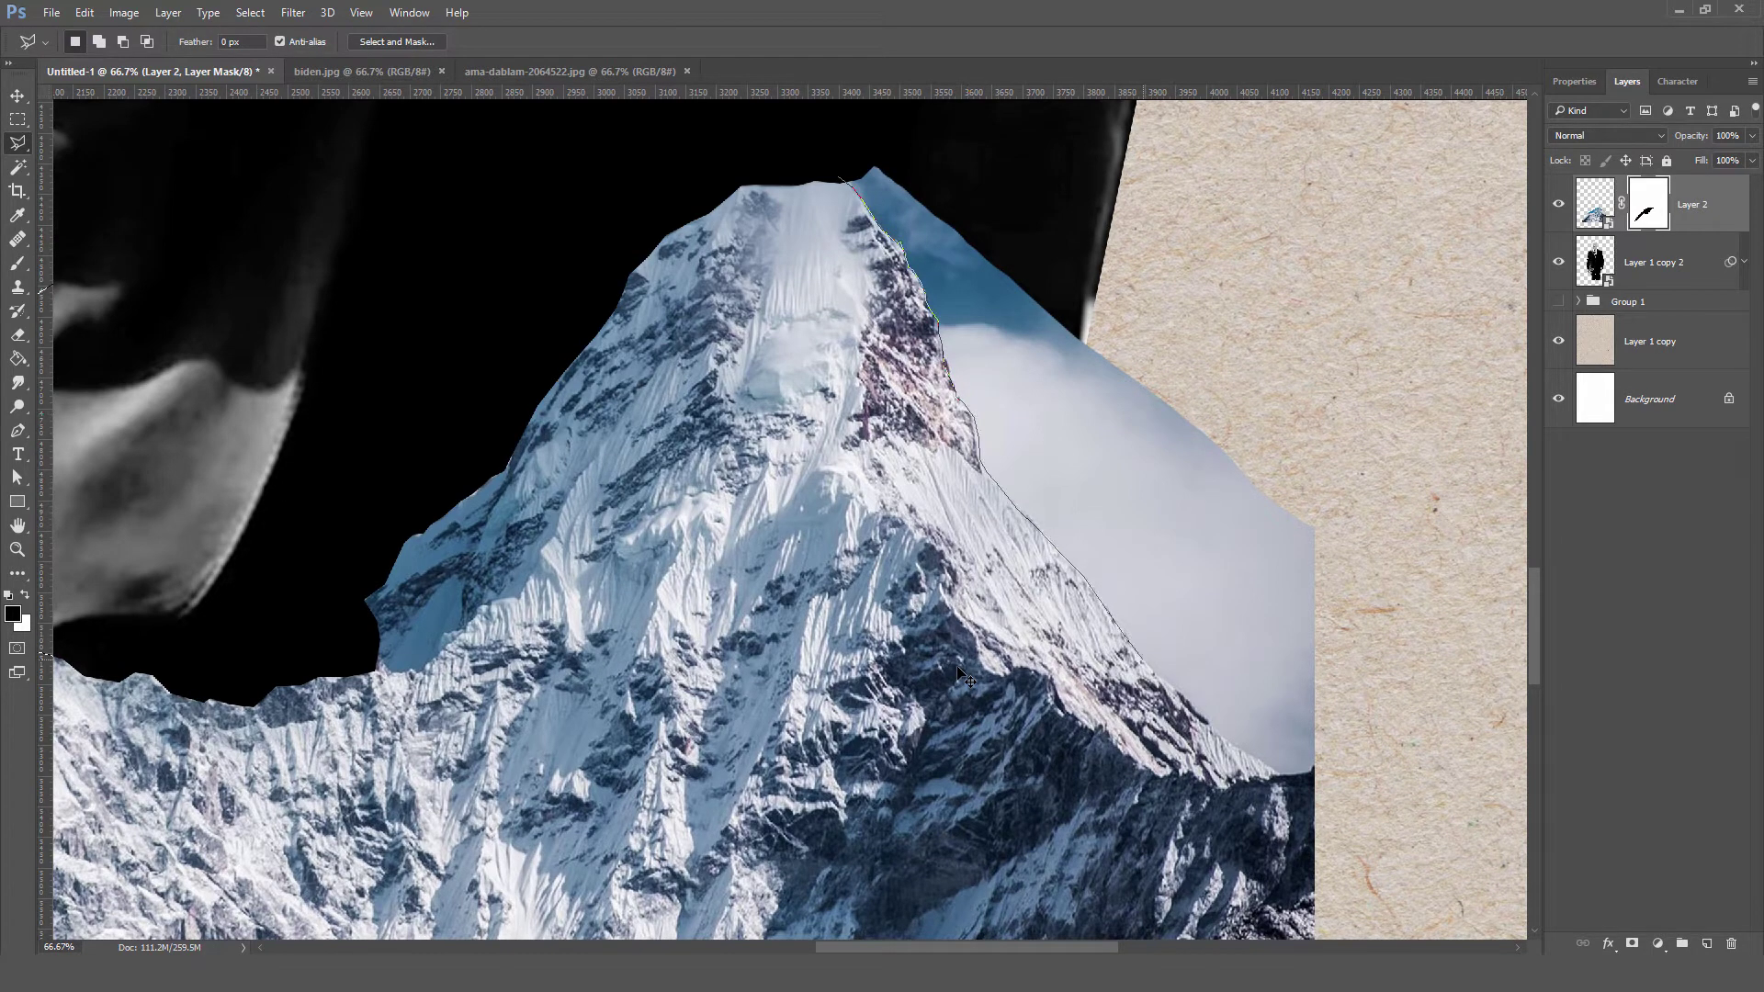
key(Return)
key(alt+BackSpace)
- Duplicate the mountain, flip the copy horizontally, place it beneath the man and mask it
key(ctrl+d)
key(ctrl+0)
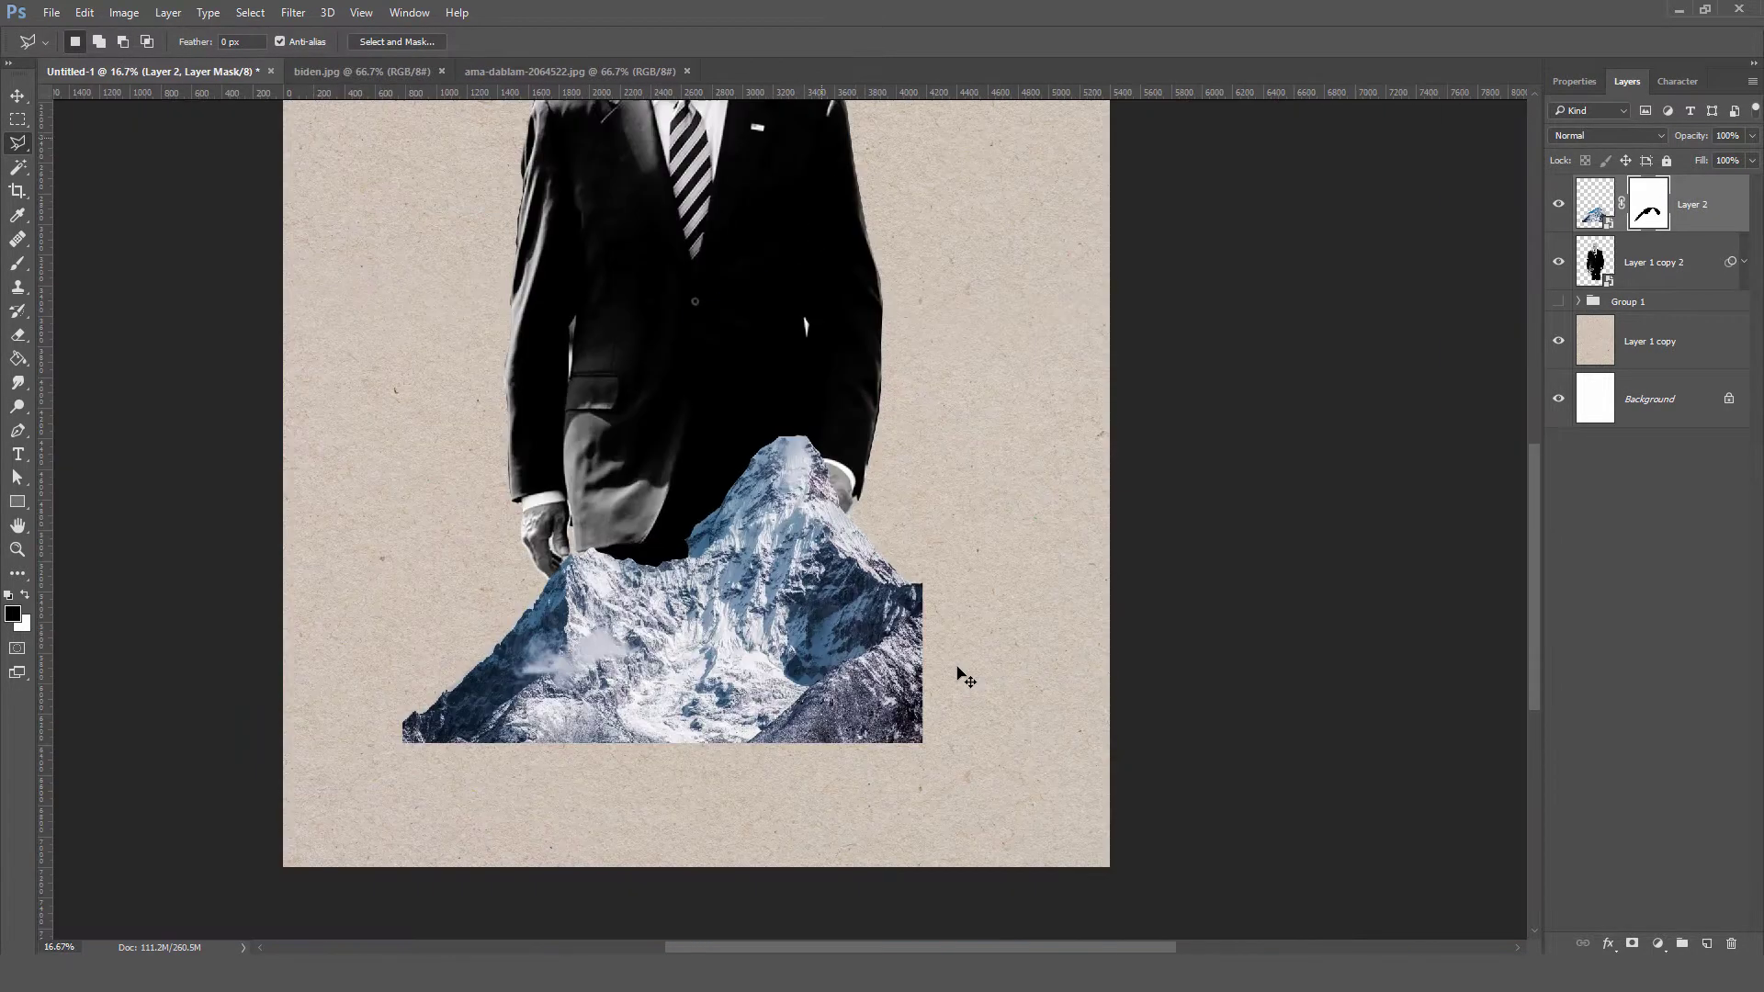
key(v)
scroll(965, 678, up, 5)
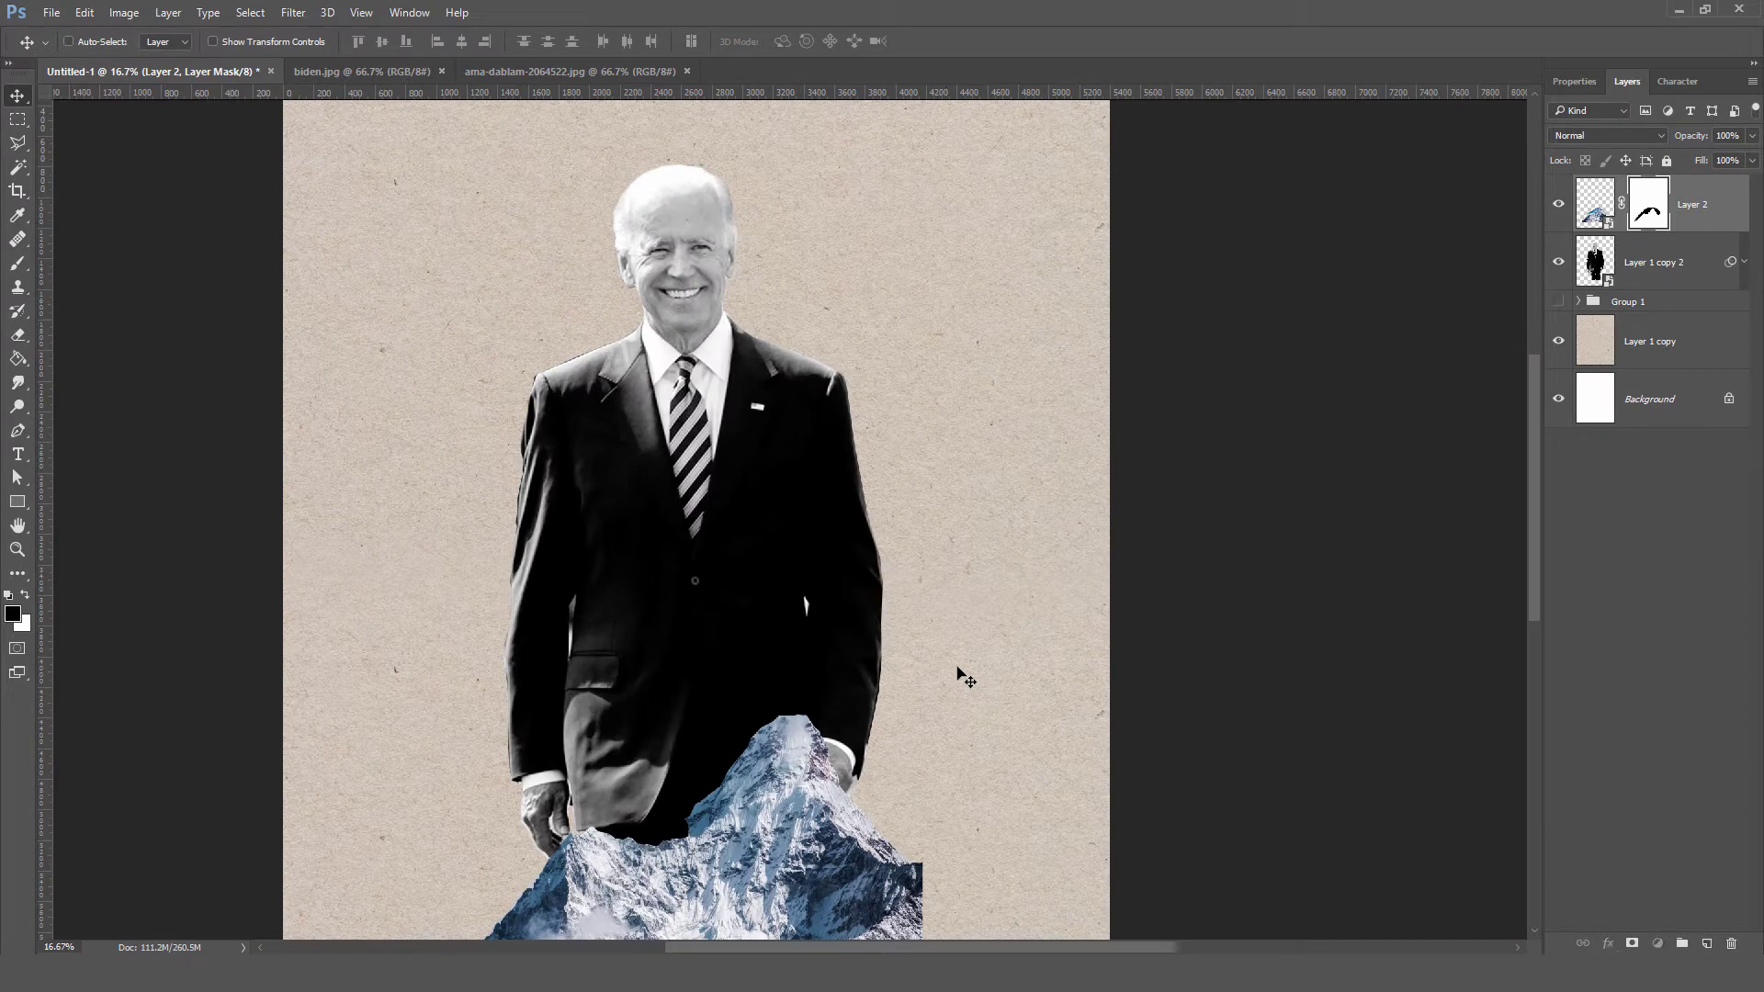
key(ctrl+j)
key(alt+e)
key(Return)
key(ctrl+bracketleft)
key(ctrl+bracketleft)
scroll(965, 678, down, 3)
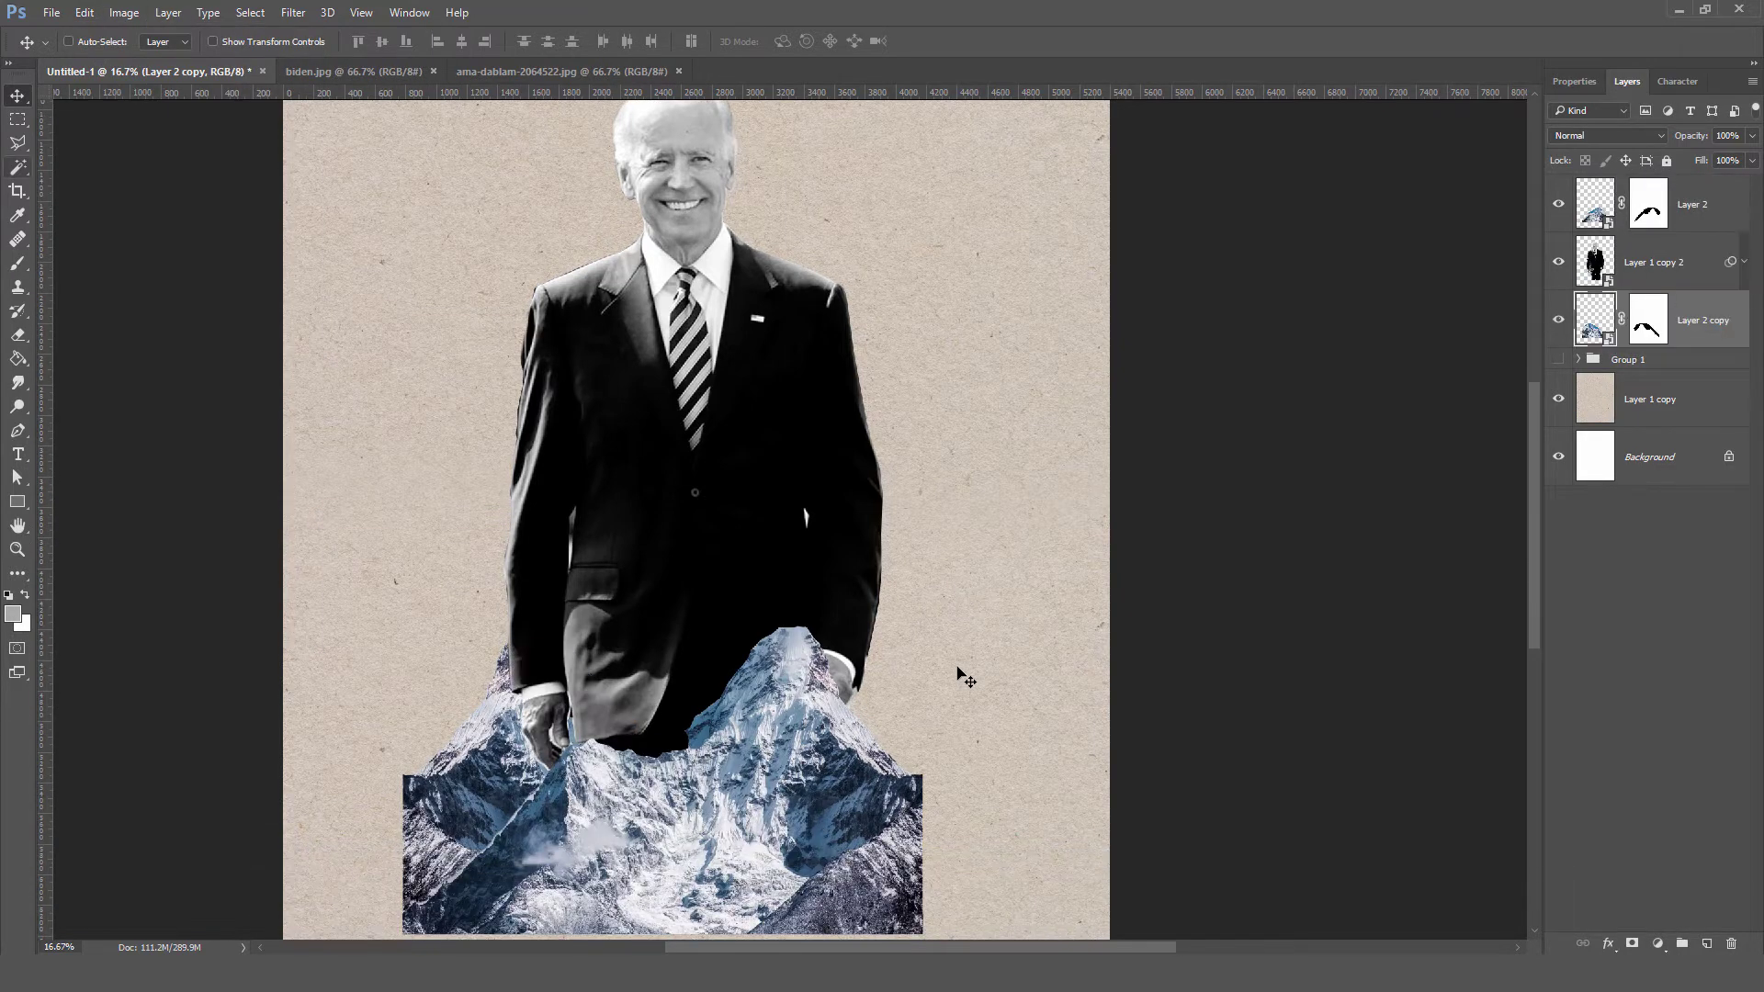
key(ctrl+backslash)
key(l)
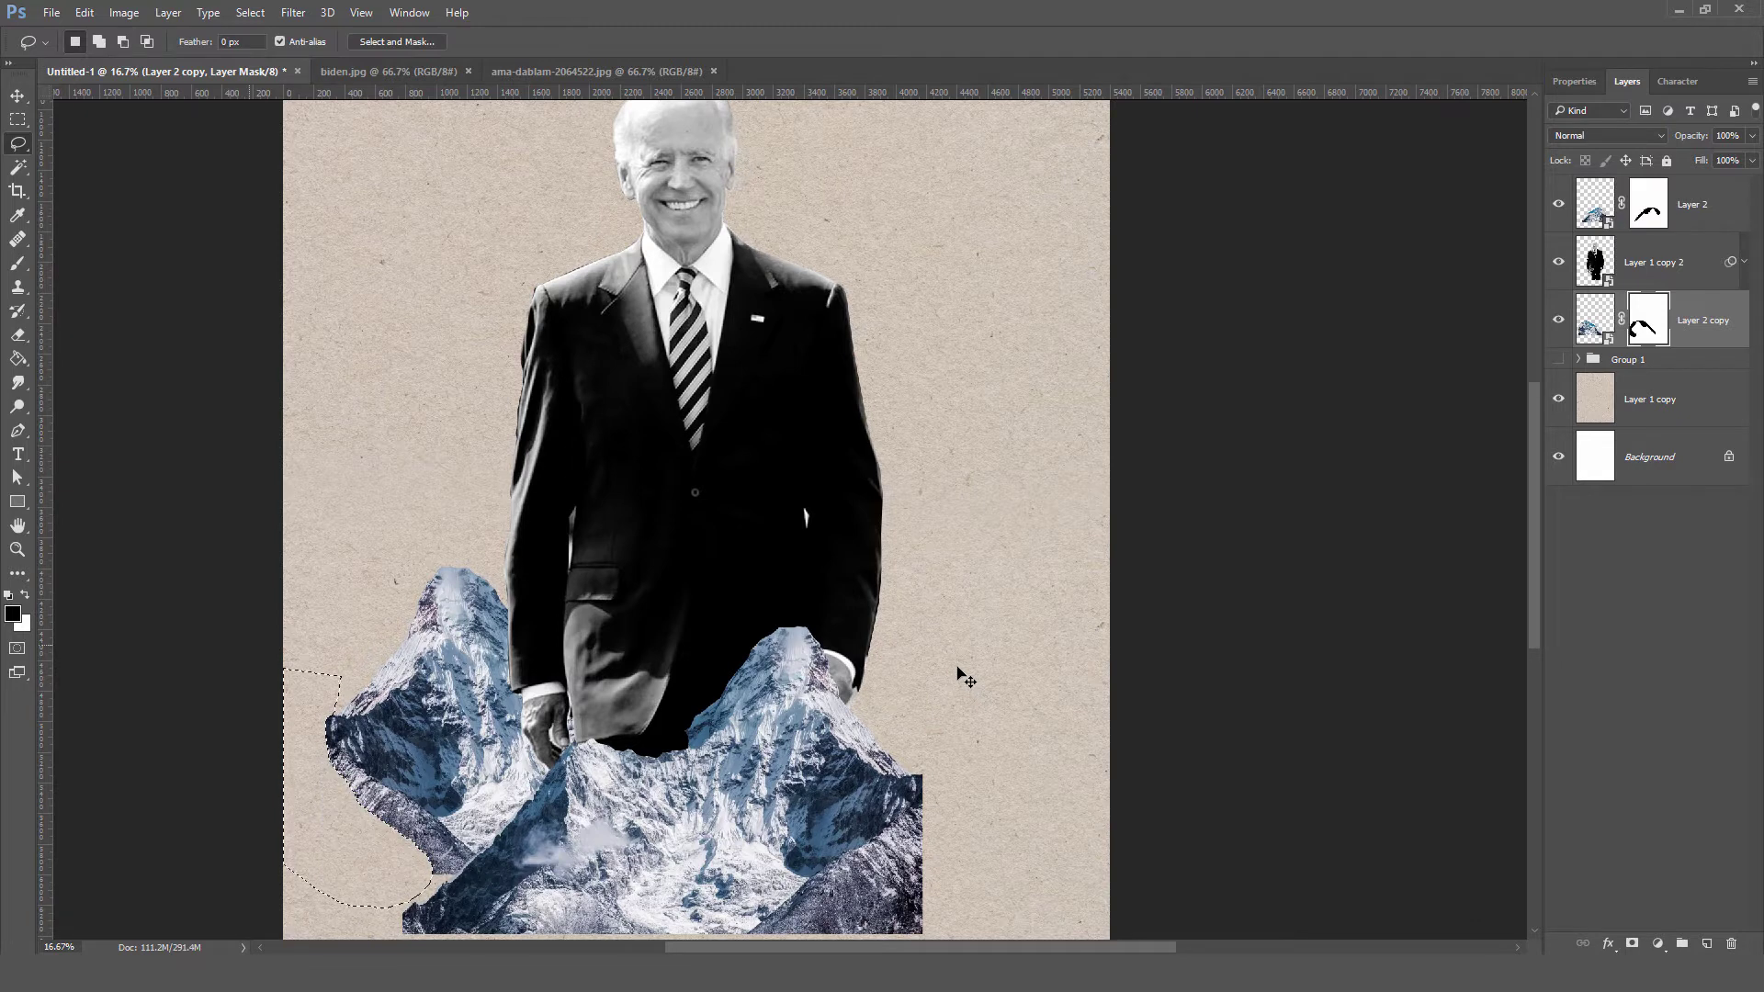
- Lower the paper texture layer's opacity to 64%
scroll(964, 678, up, 2)
key(v)
key(ctrl+minus)
ctrl+click(964, 678)
key(5)
key(9)
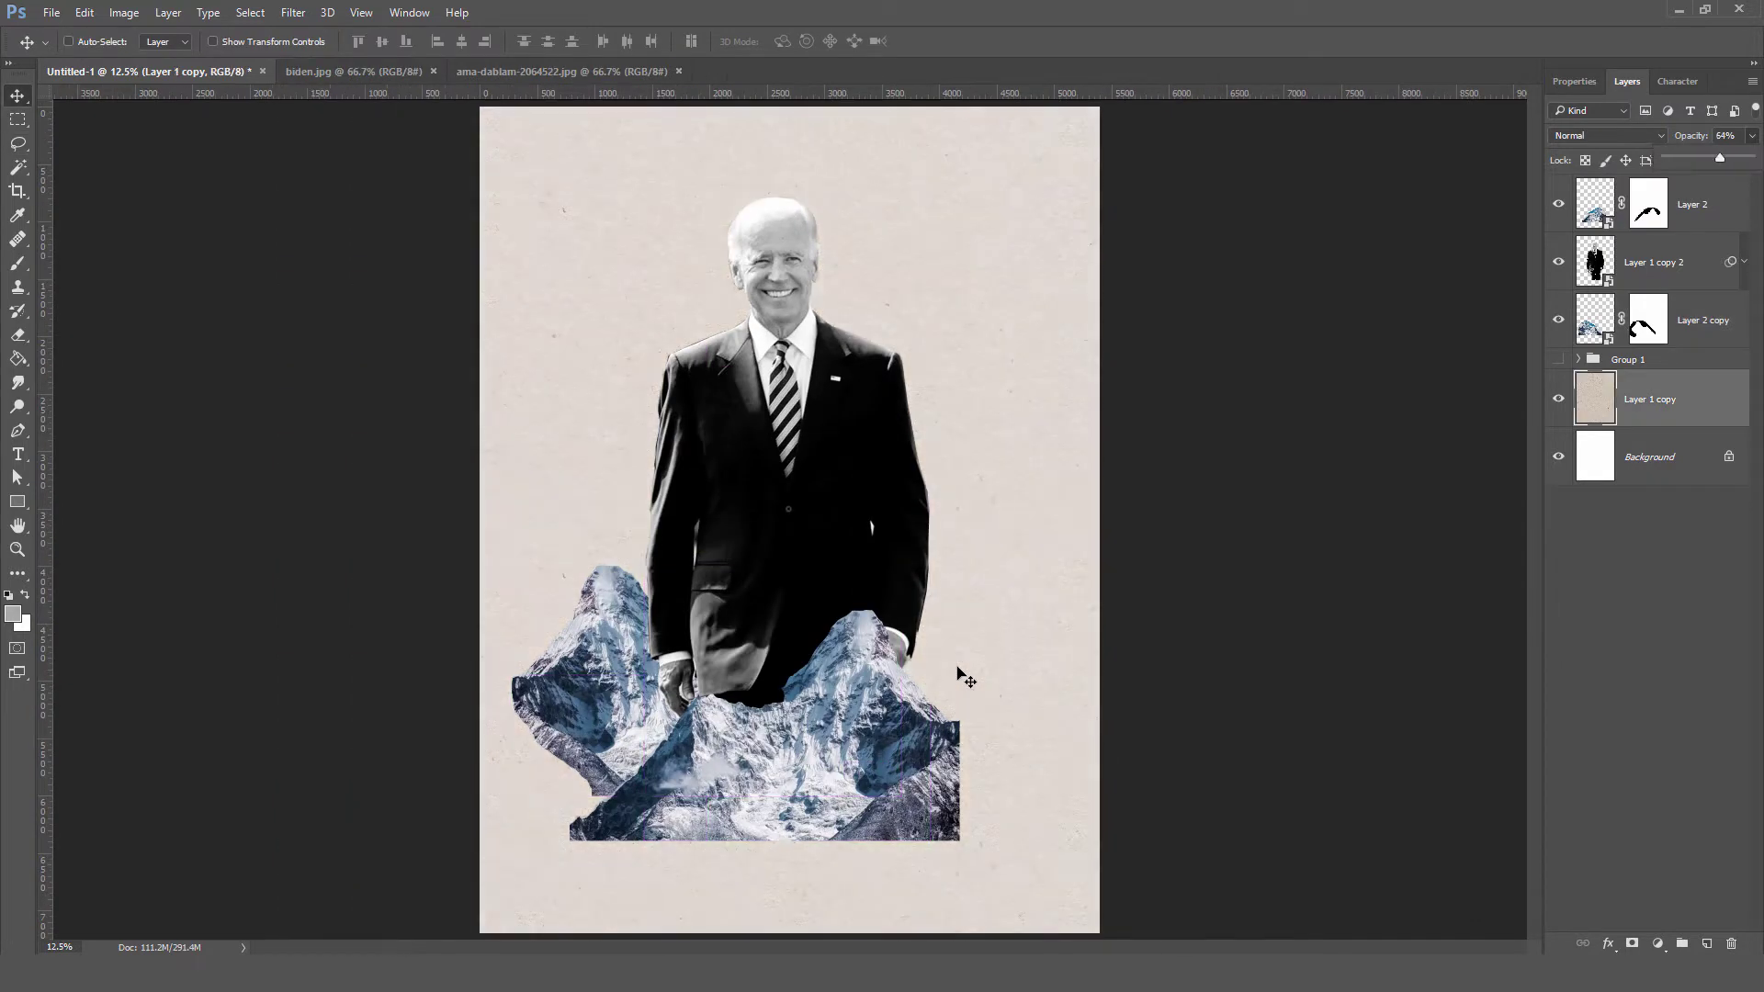
key(6)
key(4)
key(ctrl+plus)
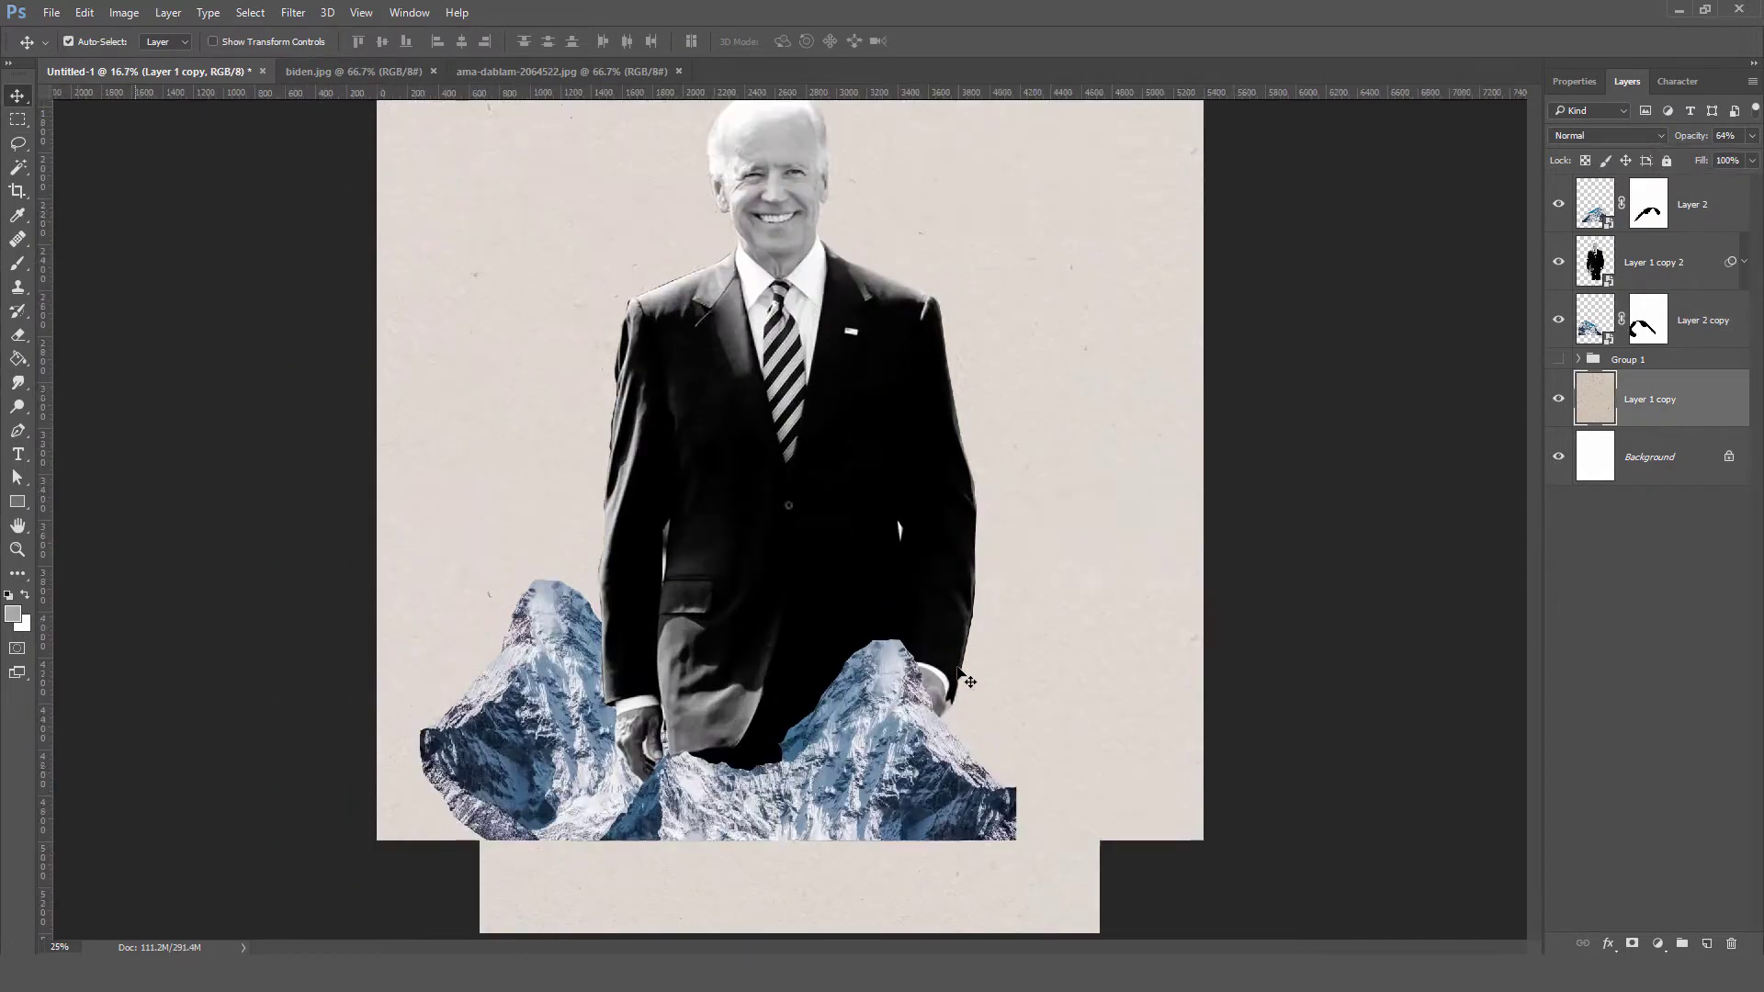
key(ctrl+plus)
key(ctrl+plus)
- Draw a wavy Pen path across the man's torso from left to right
key(p)
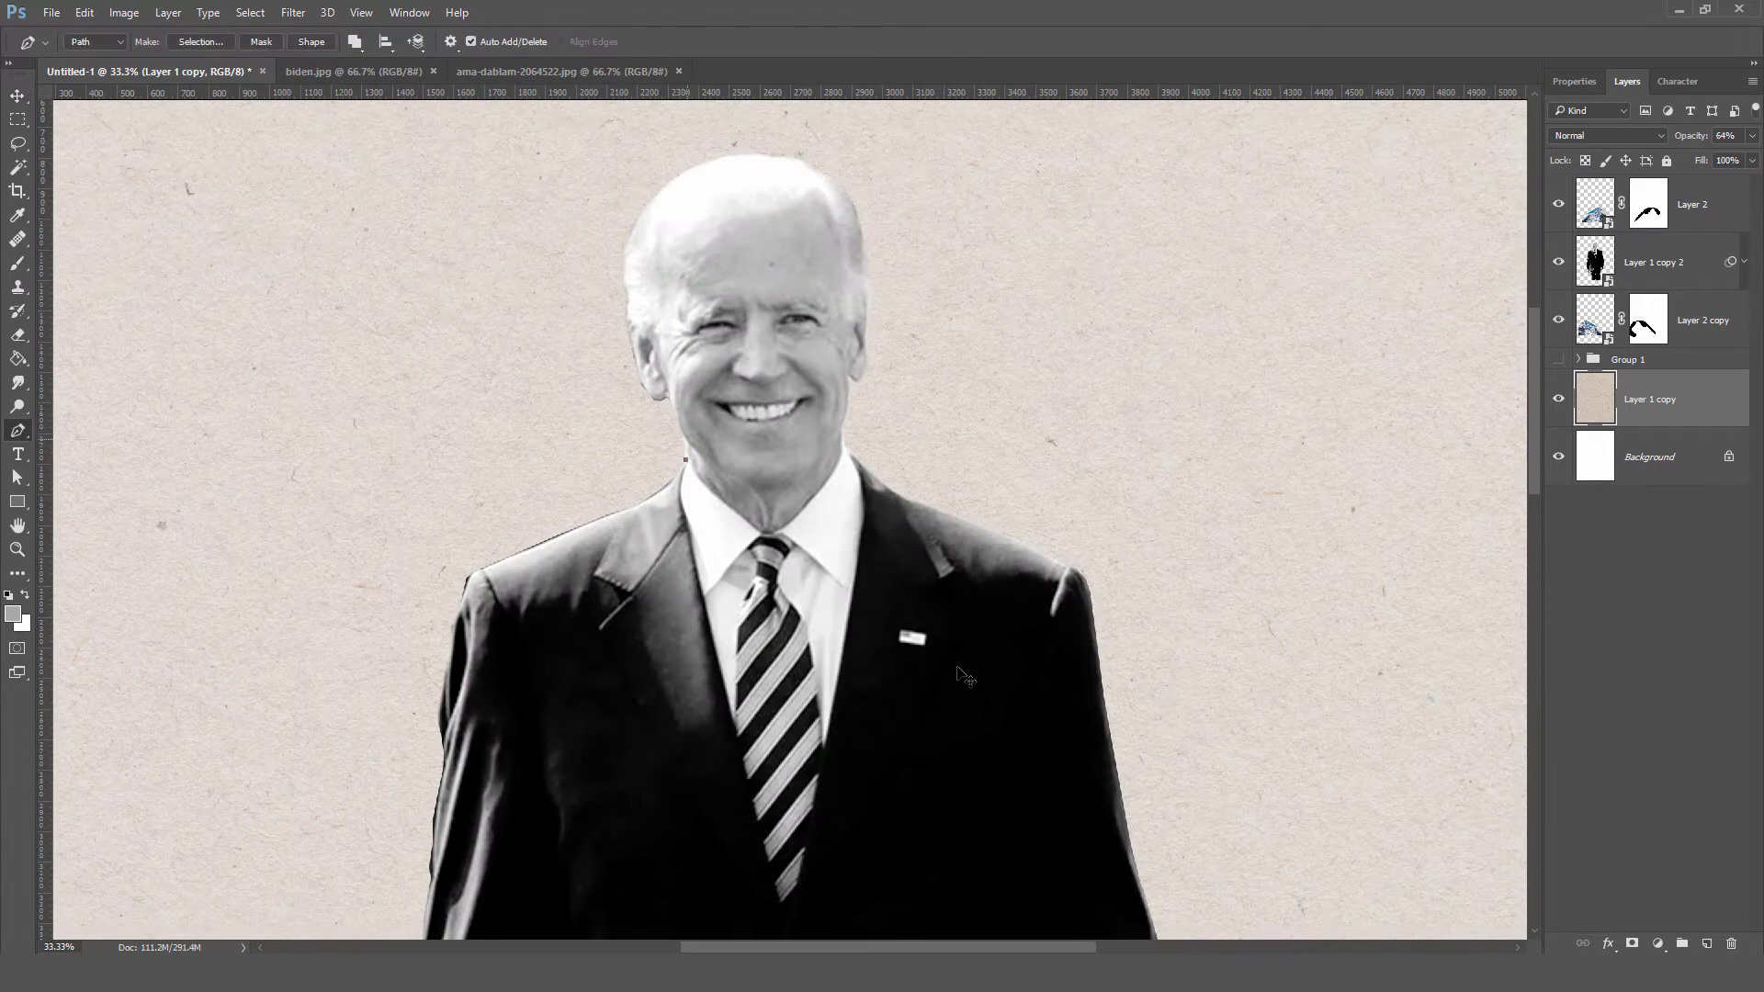
key(ctrl+plus)
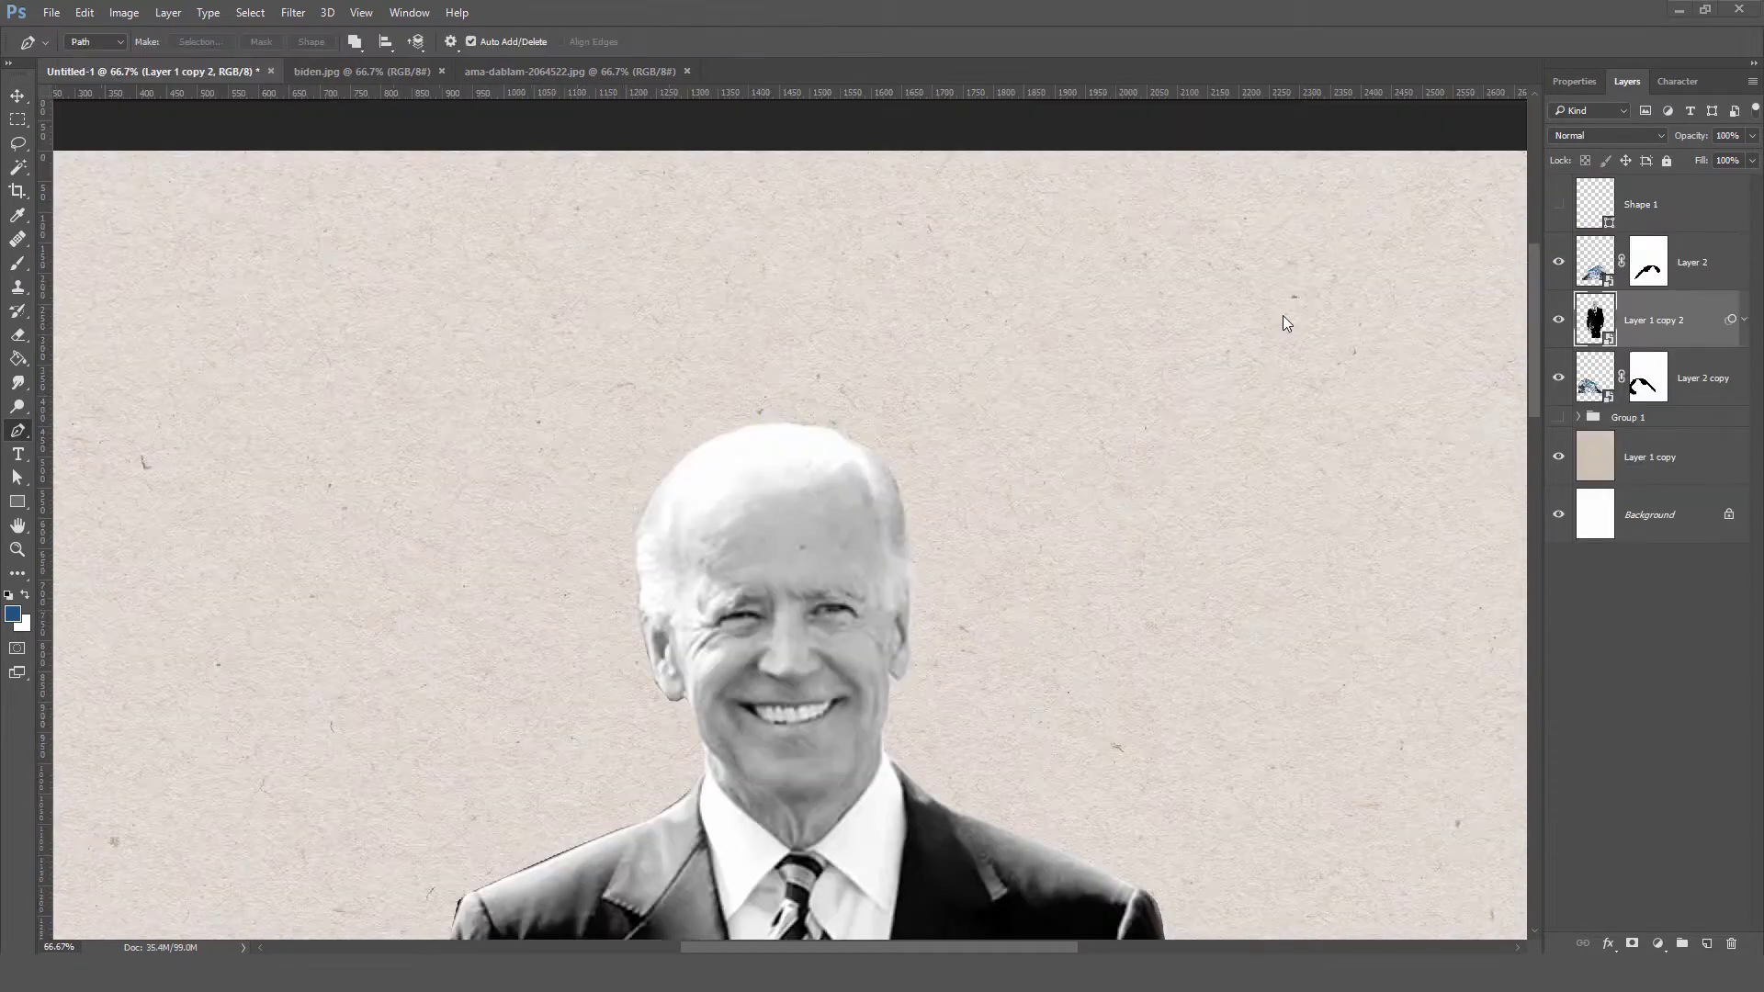
key(ctrl+minus)
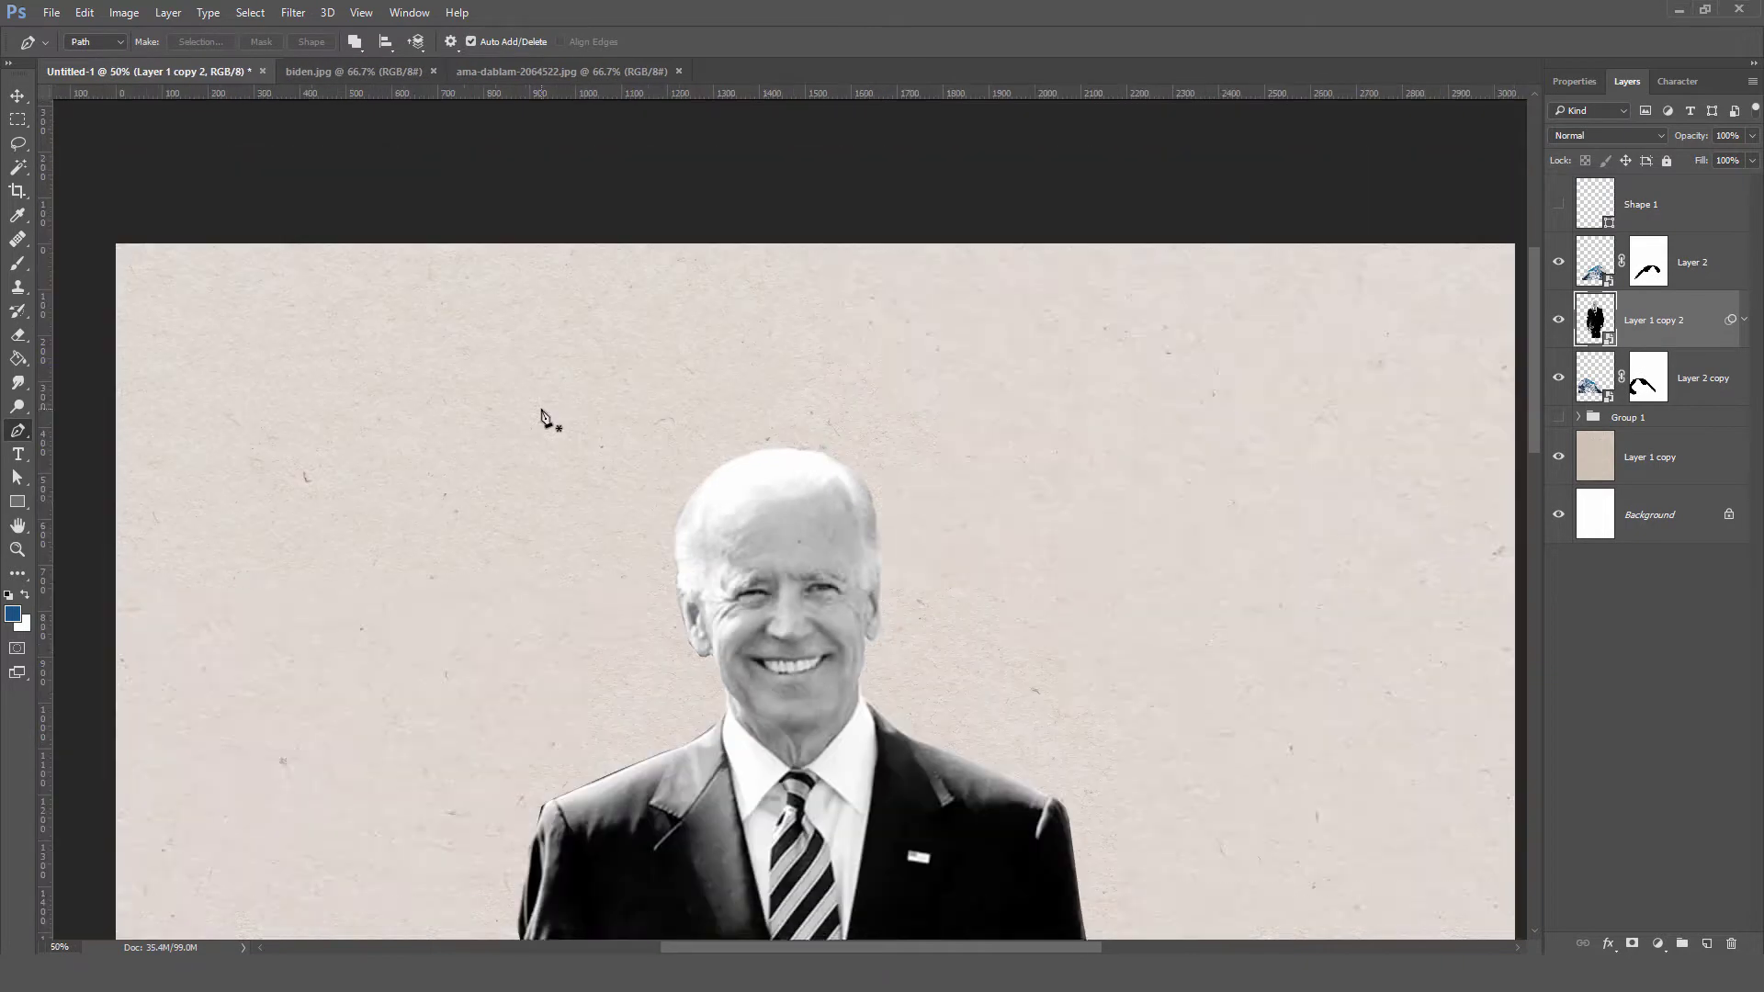
scroll(890, 556, down, 3)
key(l)
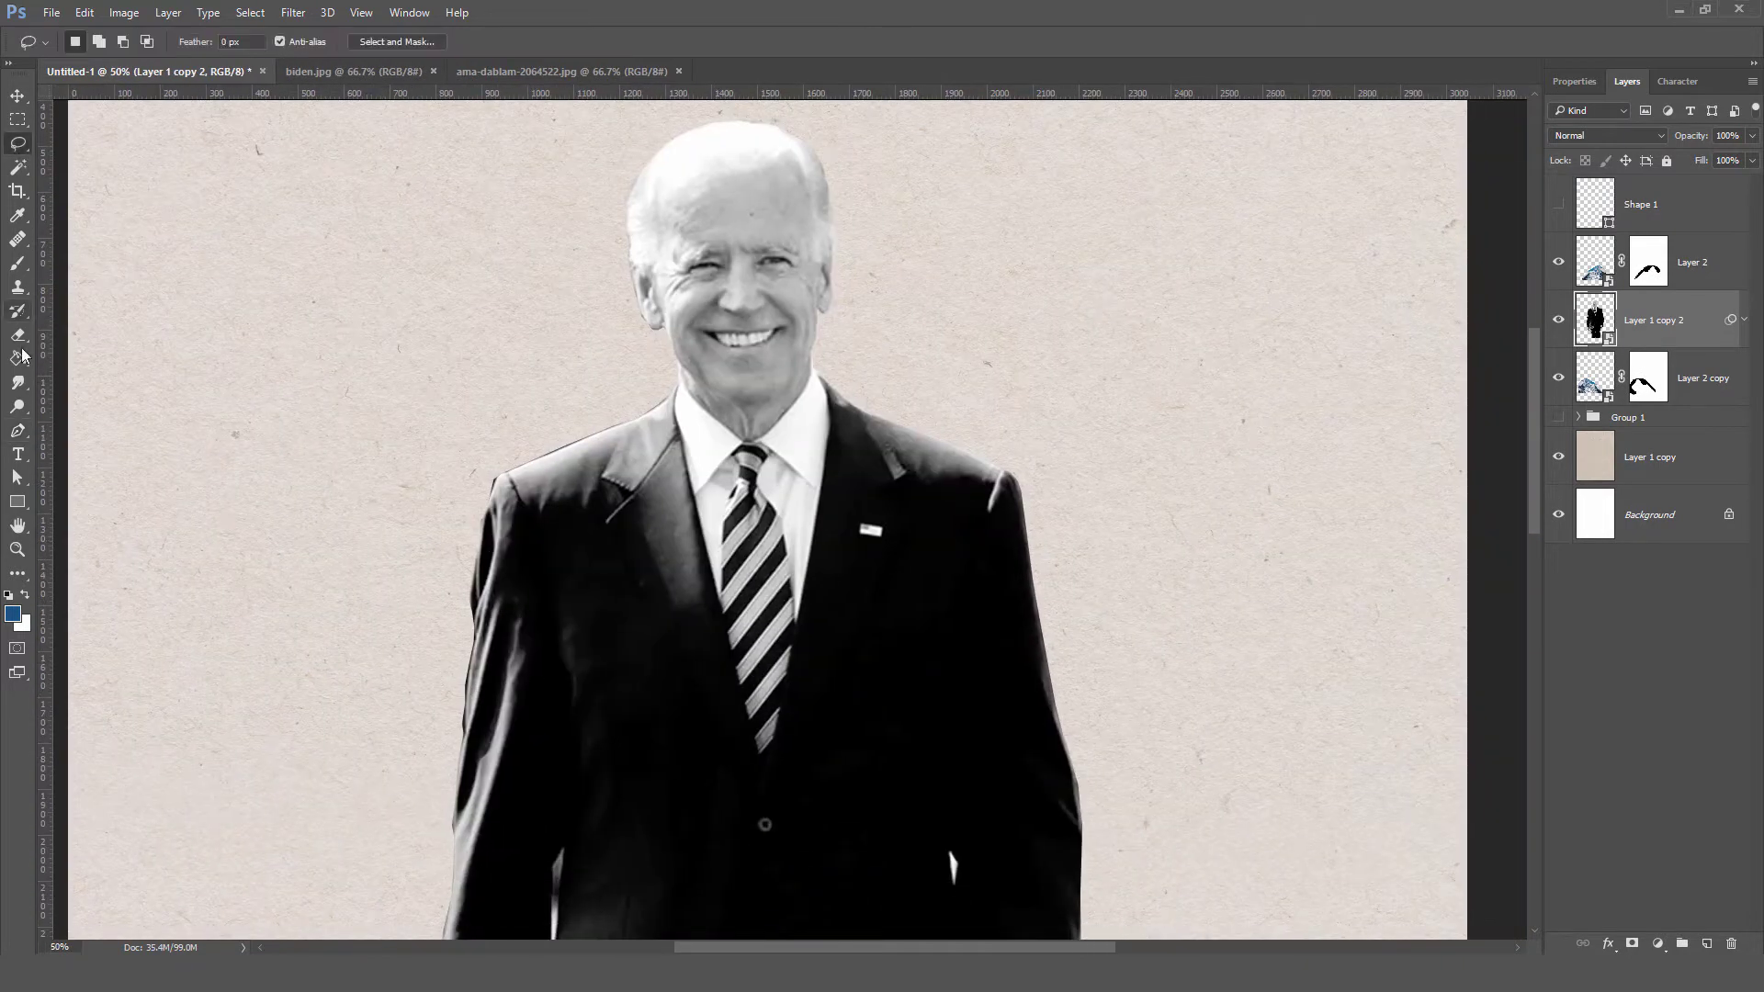
click(17, 430)
drag(570, 732, 577, 768)
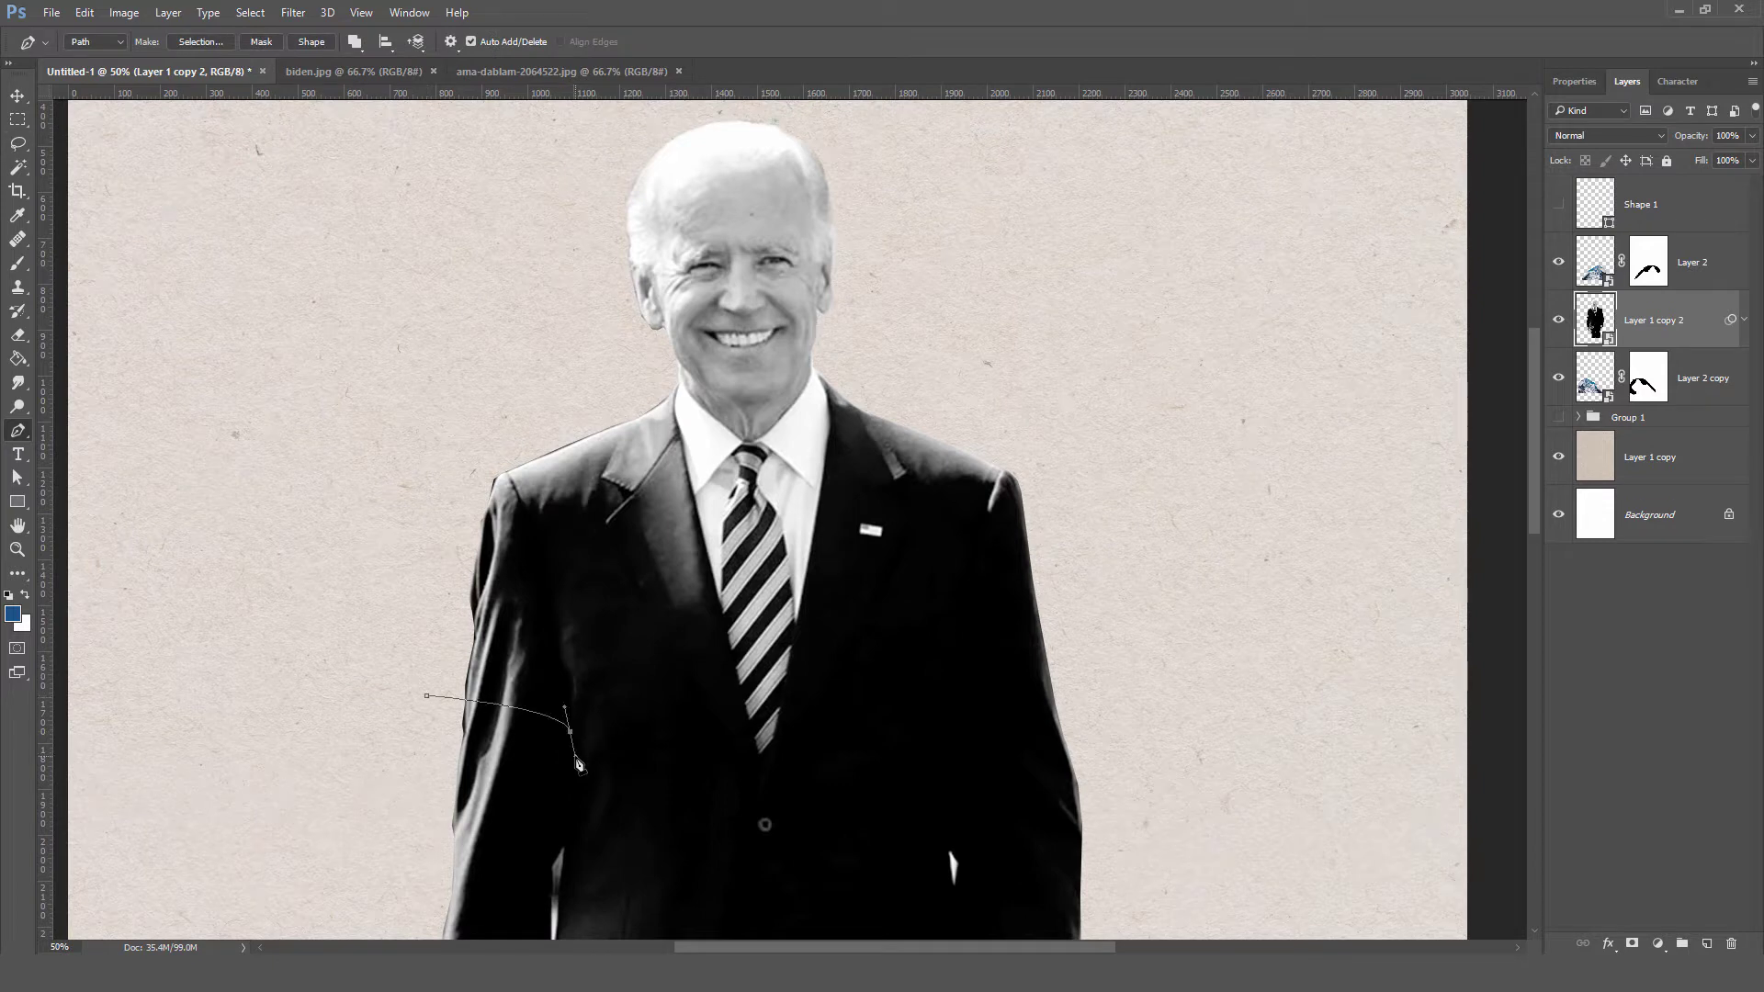
drag(766, 777, 816, 759)
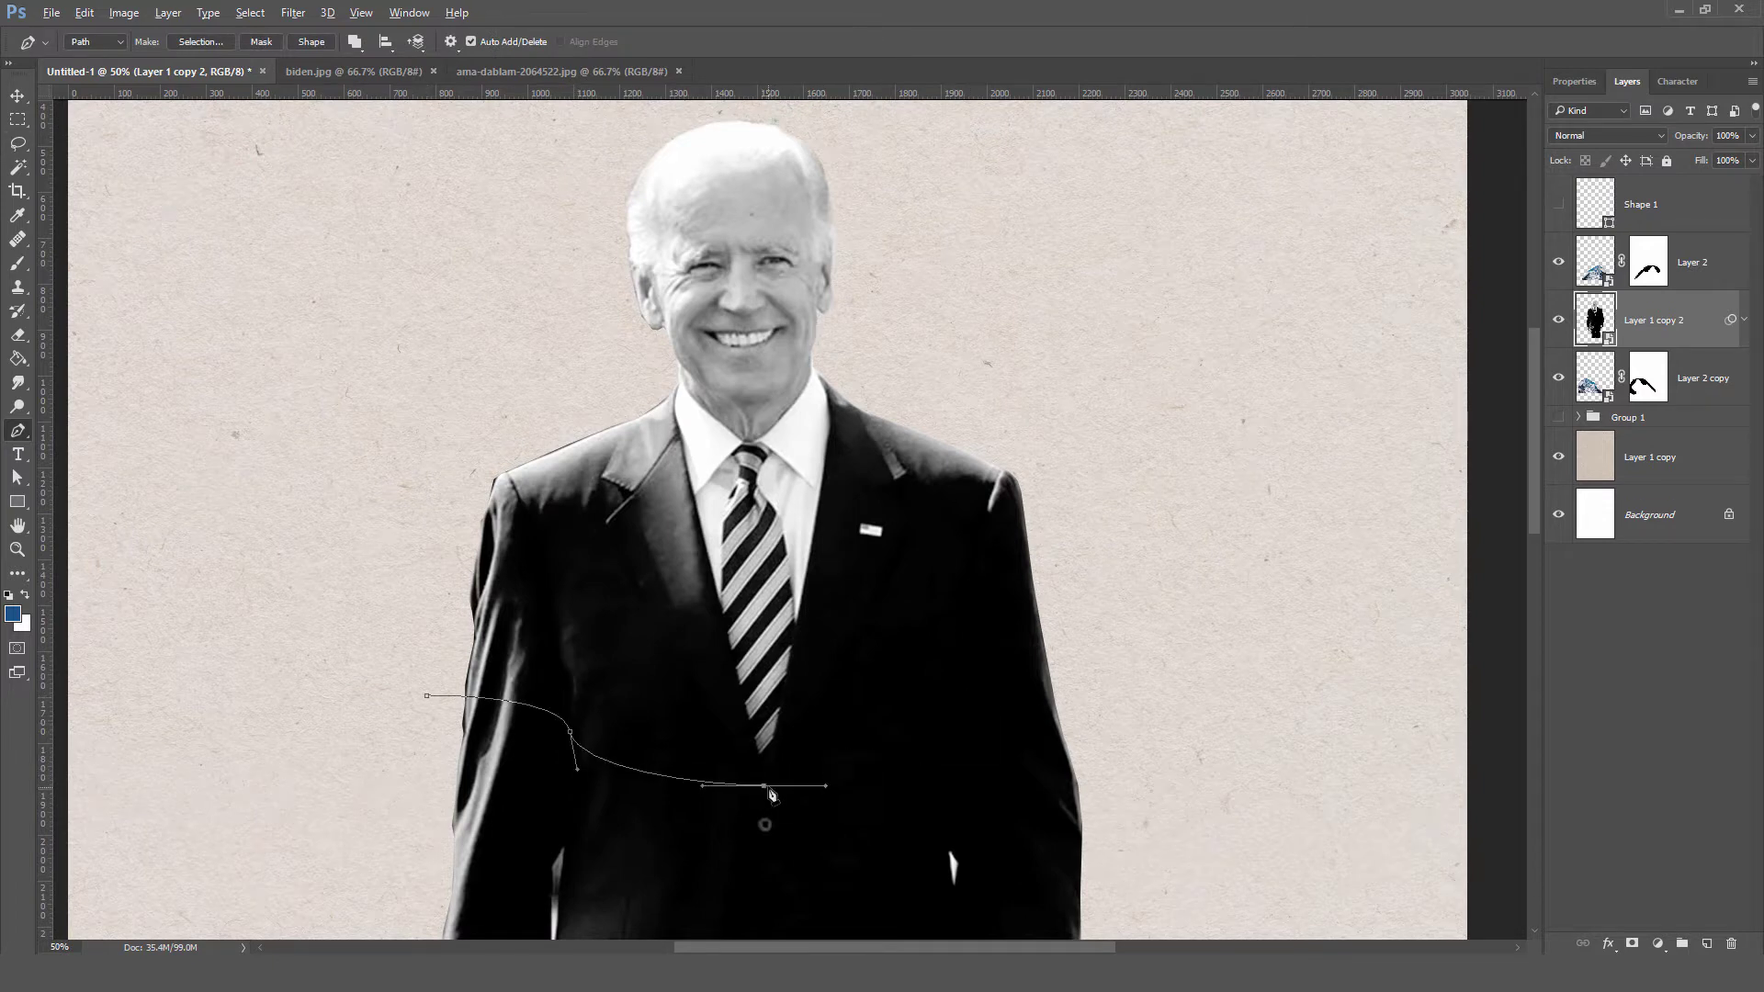
drag(927, 723, 974, 664)
alt+click(927, 723)
- Close the path around his head, copy the upper body to a new layer and lift it
click(1078, 725)
click(1031, 374)
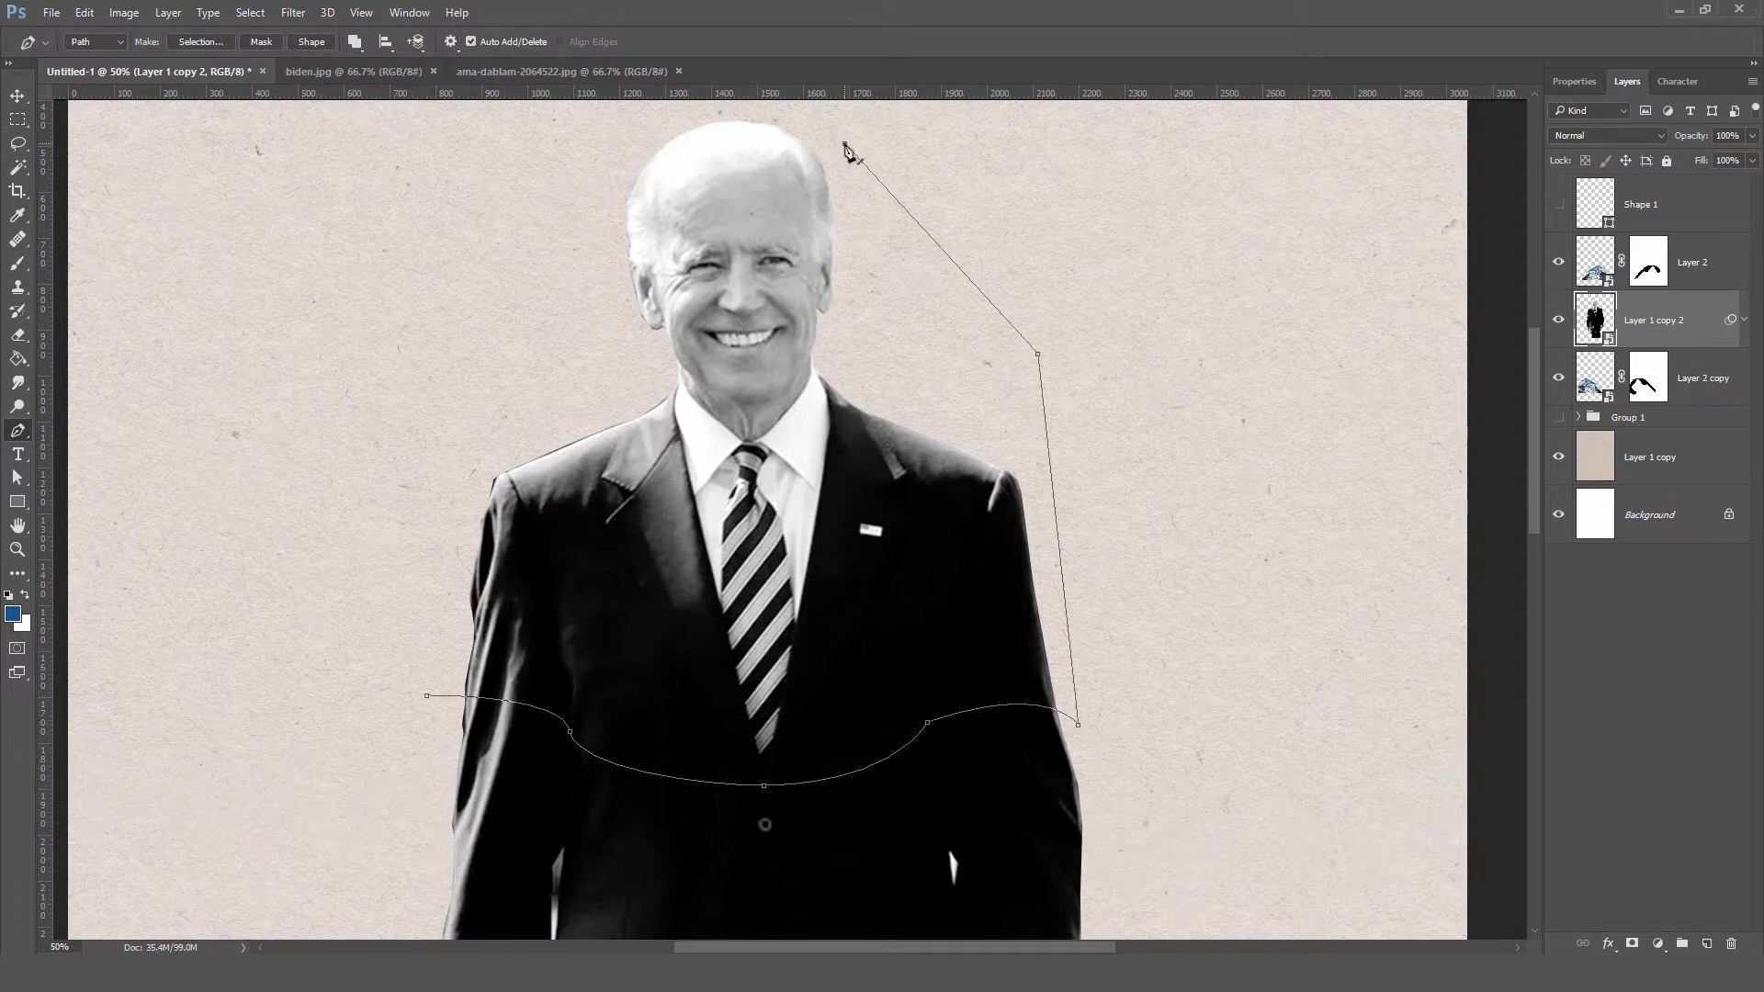
scroll(846, 150, up, 1)
click(642, 119)
click(473, 205)
key(ctrl+Return)
key(ctrl+j)
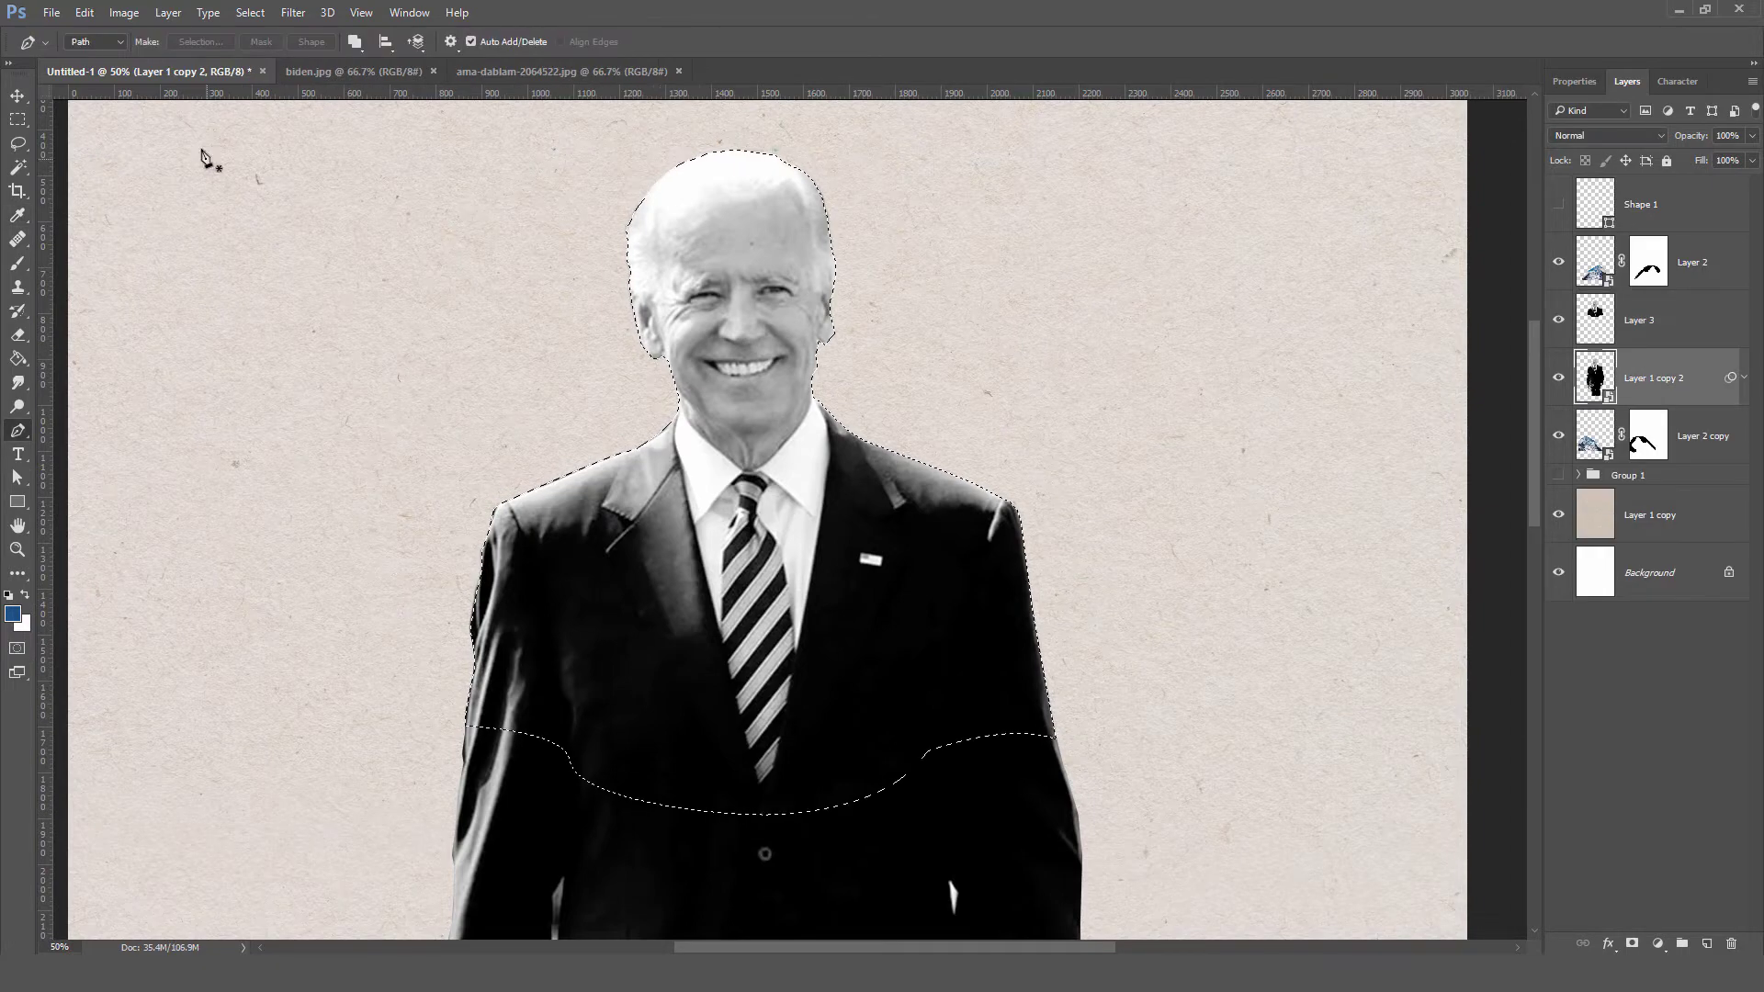
key(v)
mouse_move(854, 509)
mouse_down()
mouse_move(854, 523)
mouse_move(854, 464)
mouse_up()
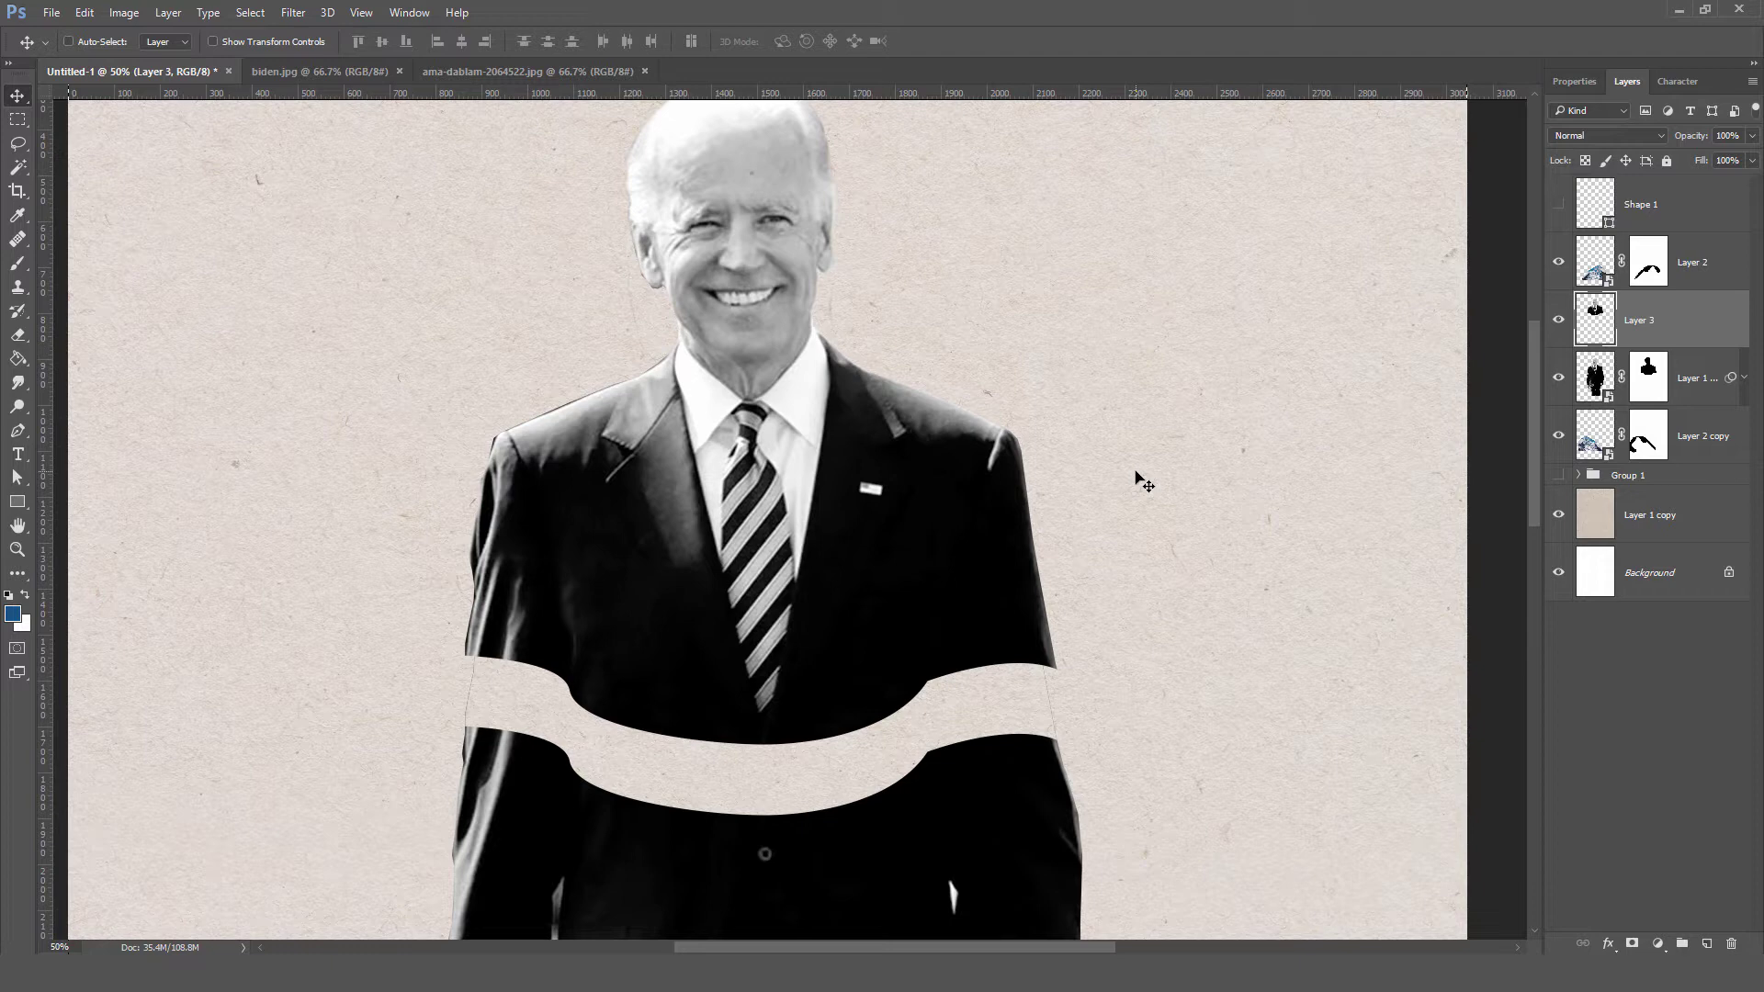
- Trace the curved torso gap with a closed Pen path and turn it into a selection
key(alt+bracketleft)
key(p)
click(467, 728)
drag(573, 702, 661, 727)
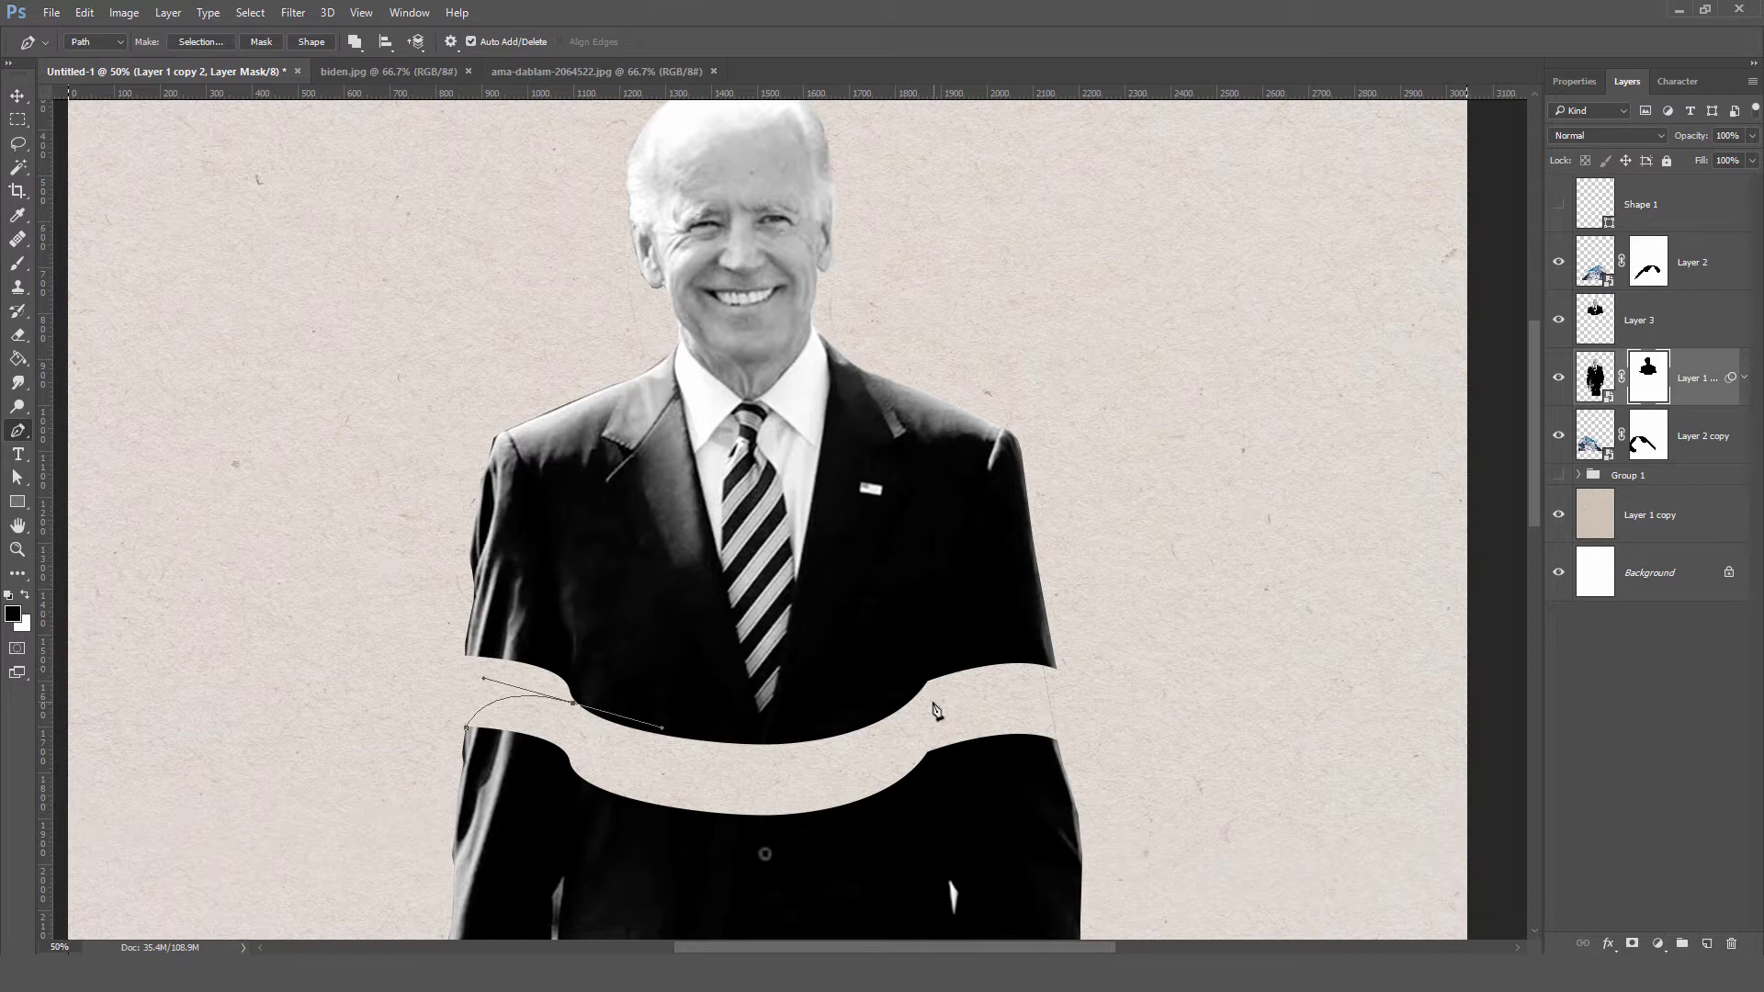
mouse_move(755, 677)
mouse_down()
mouse_move(879, 684)
mouse_move(951, 735)
mouse_up()
click(1052, 740)
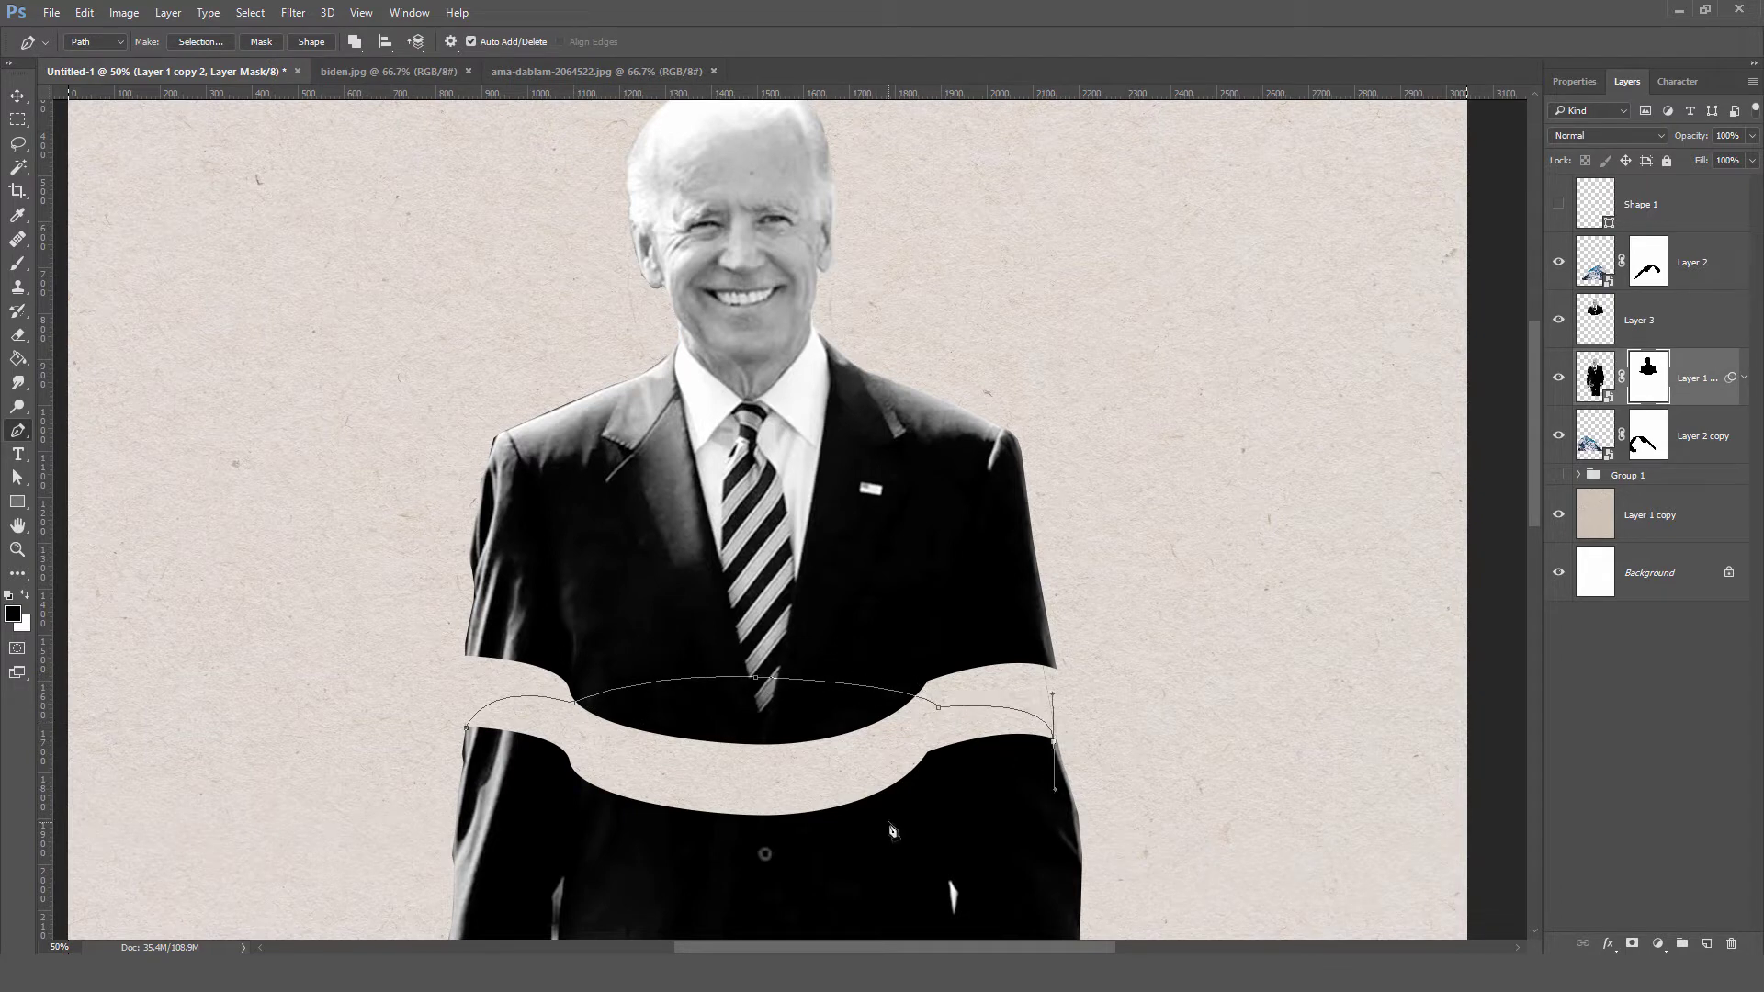
click(615, 836)
click(467, 728)
key(ctrl+Return)
- Fill the gap selection with blue on a new layer, then pick a darker blue colour
key(alt+bracketleft)
click(1704, 943)
key(alt+BackSpace)
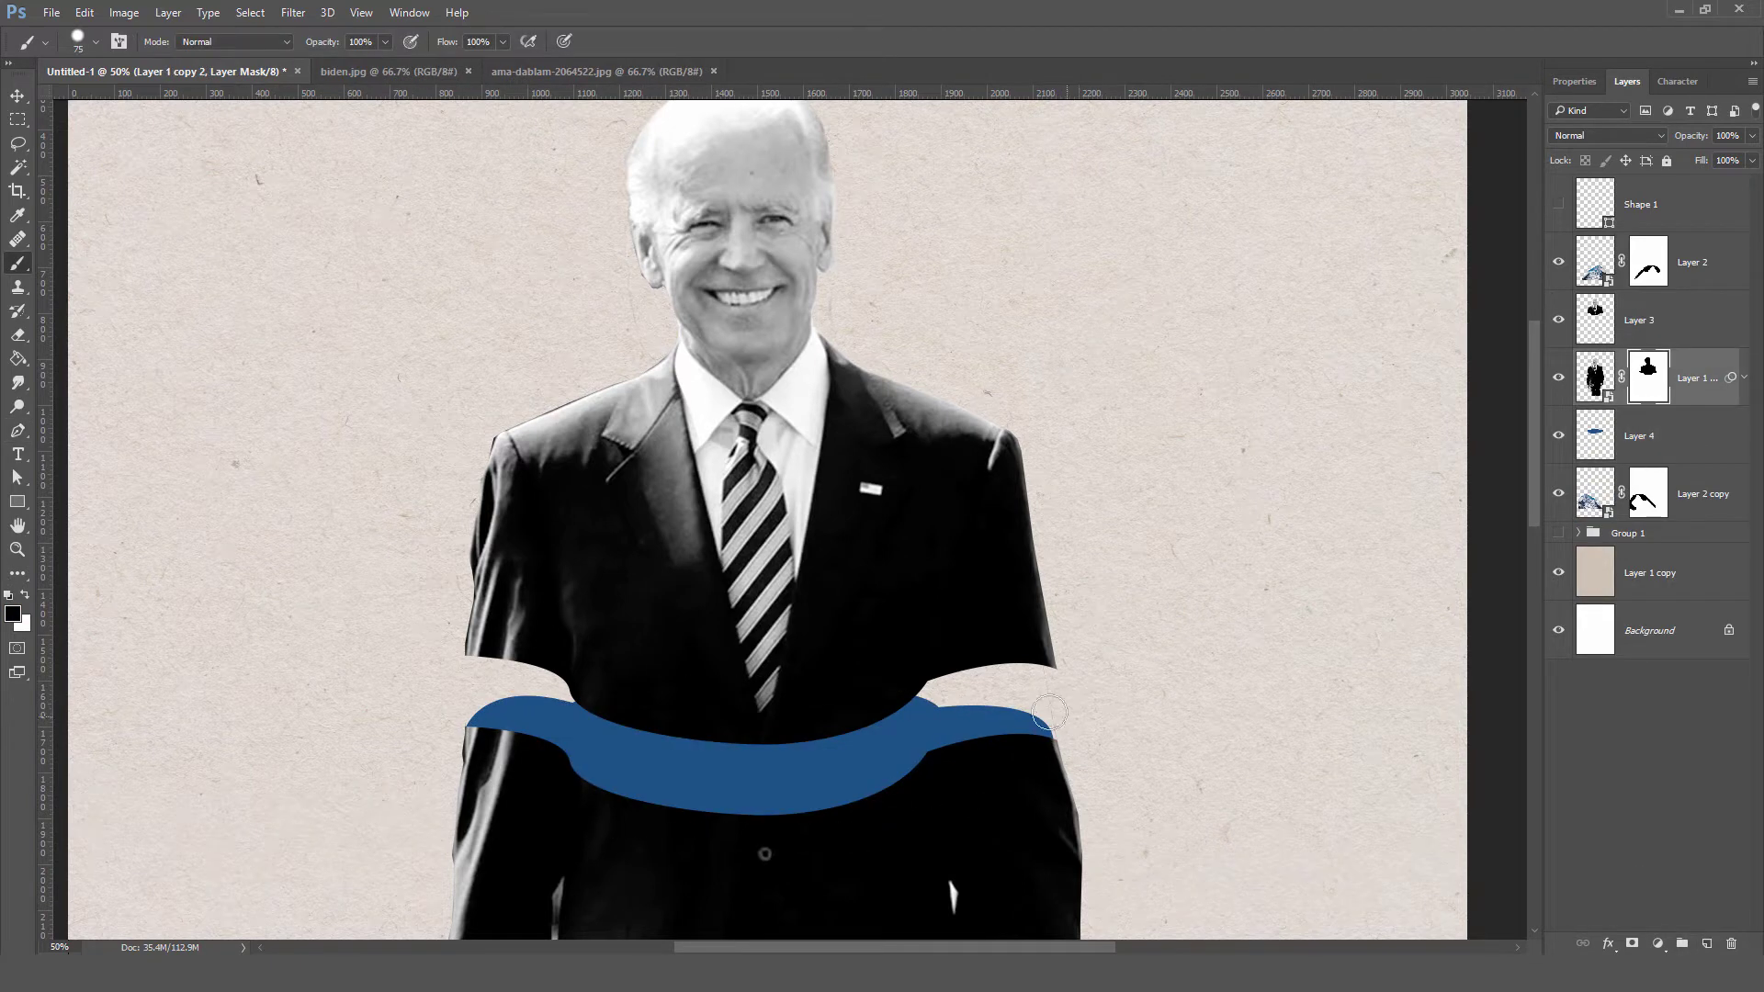
click(16, 96)
click(1639, 436)
click(1706, 944)
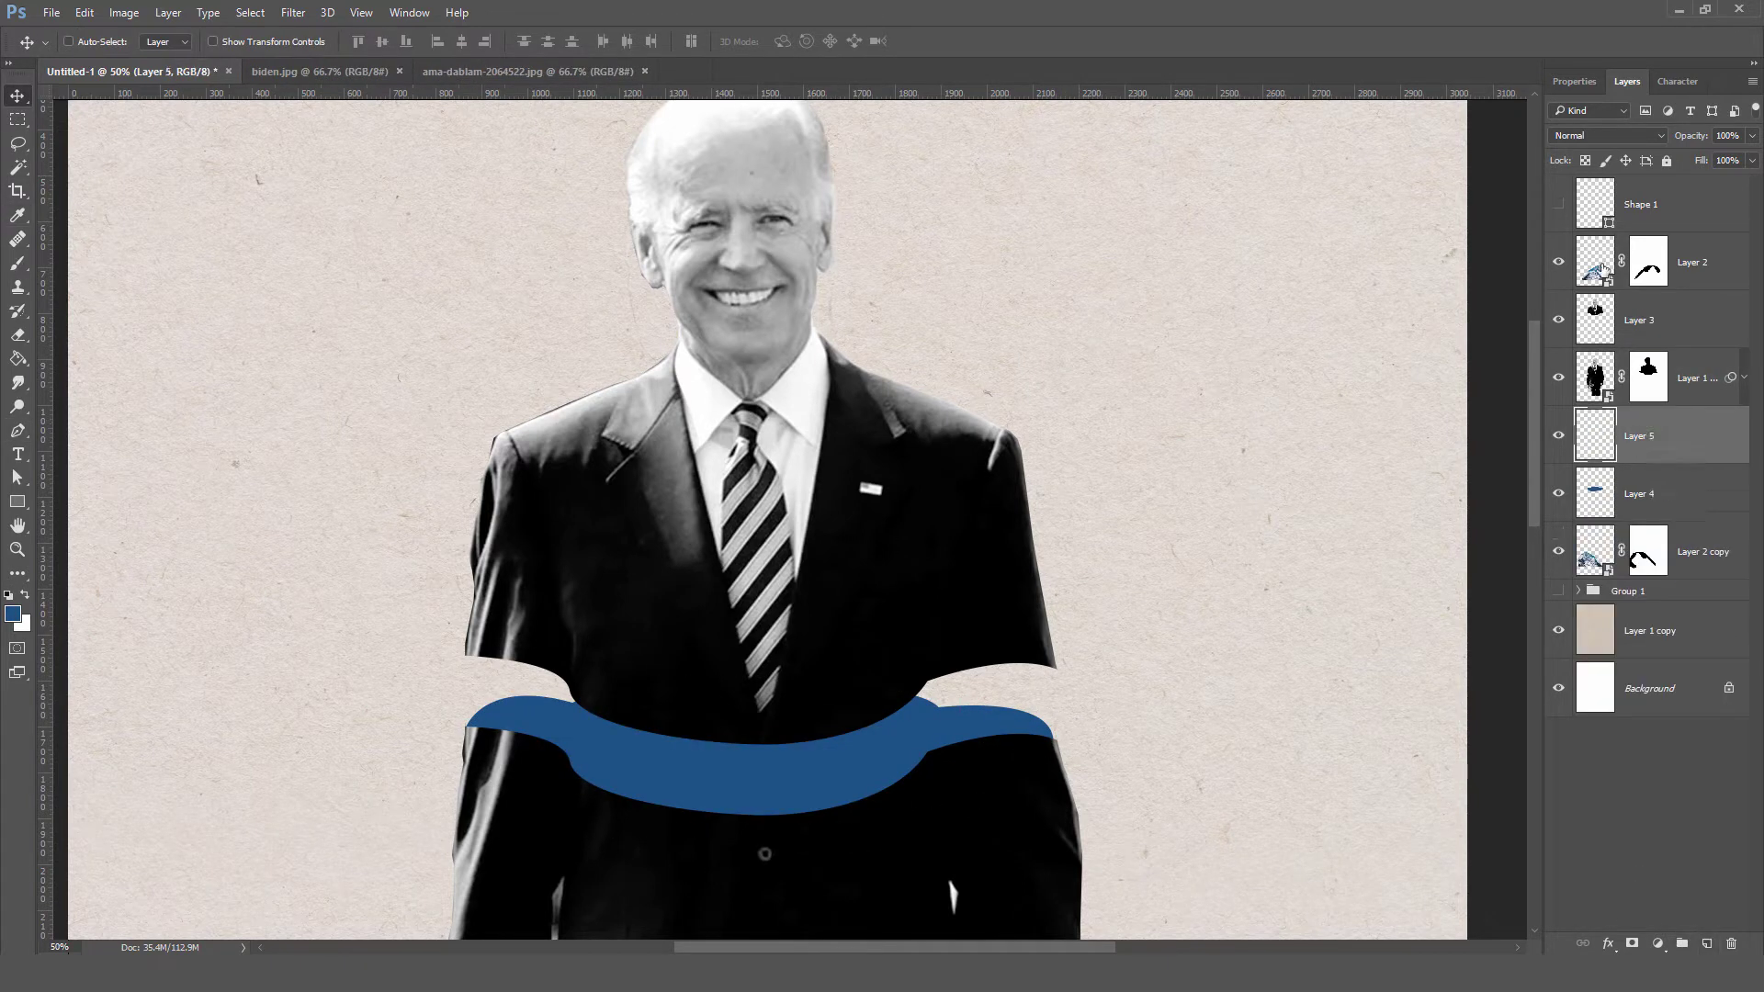
key(ctrl+z)
click(12, 613)
click(1103, 275)
- Paint the wavy band darker navy with the brush
key(b)
click(83, 13)
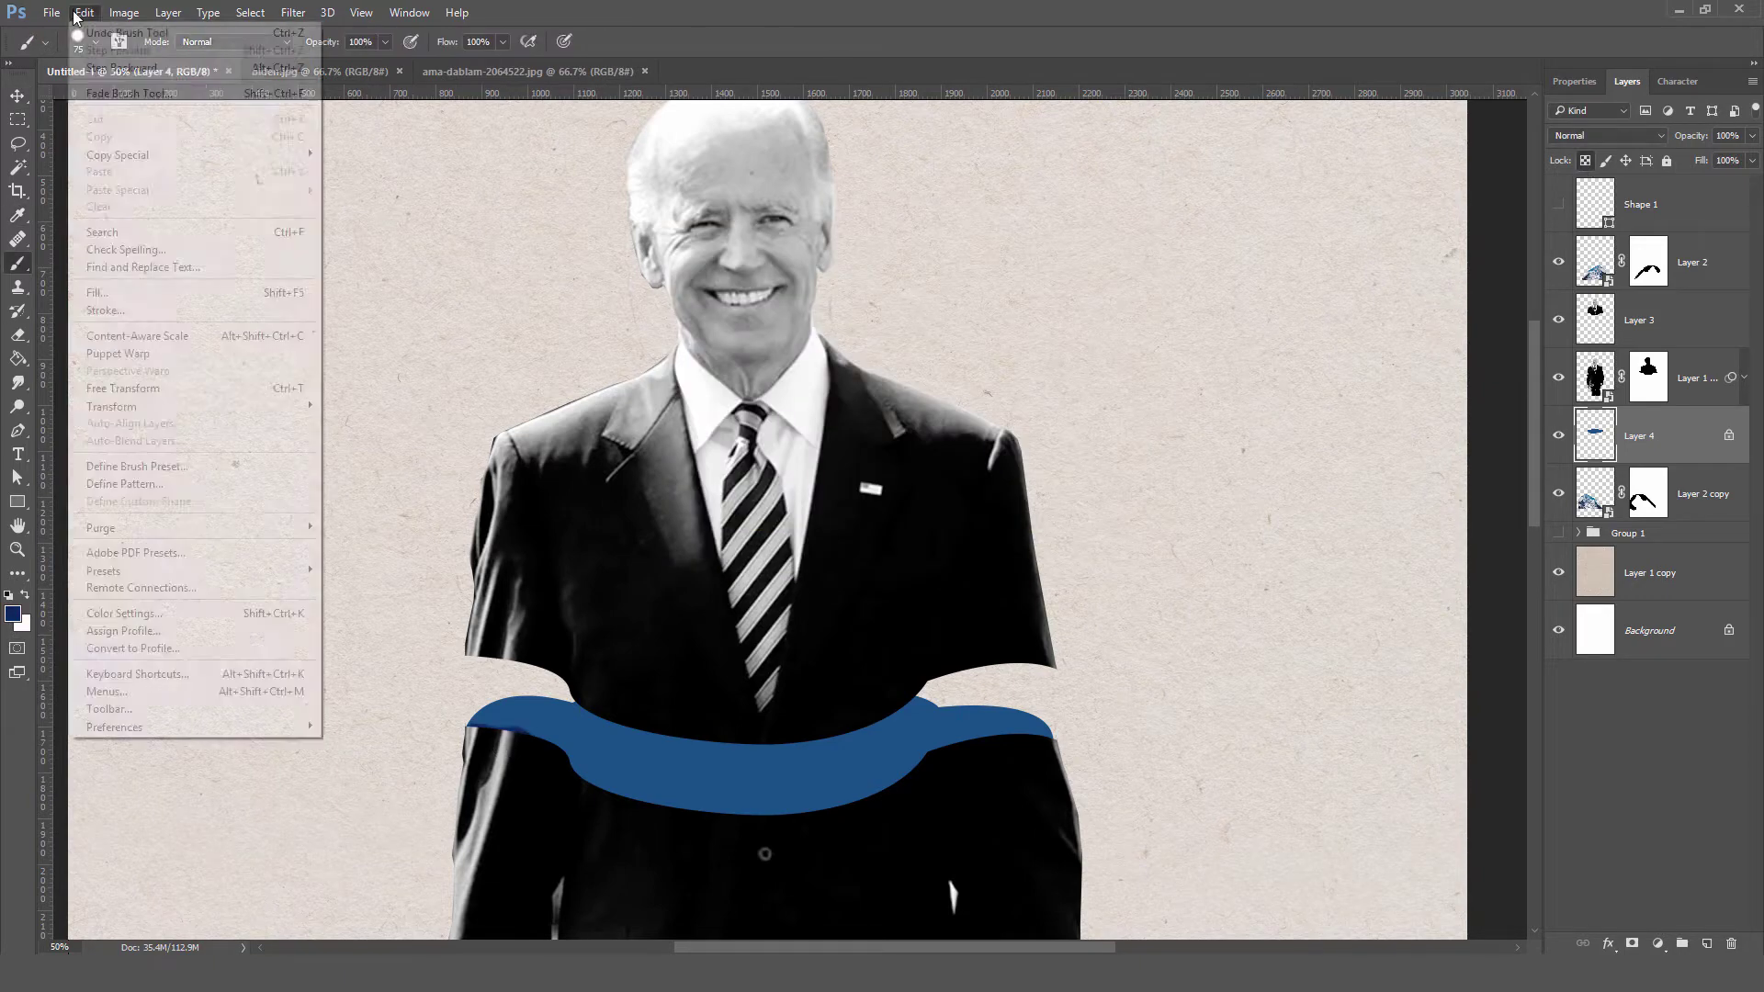
click(44, 41)
drag(469, 726, 1047, 730)
drag(569, 735, 919, 763)
- Open the parrot image and drag it into the poster beside the man's shoulder
click(17, 96)
click(51, 13)
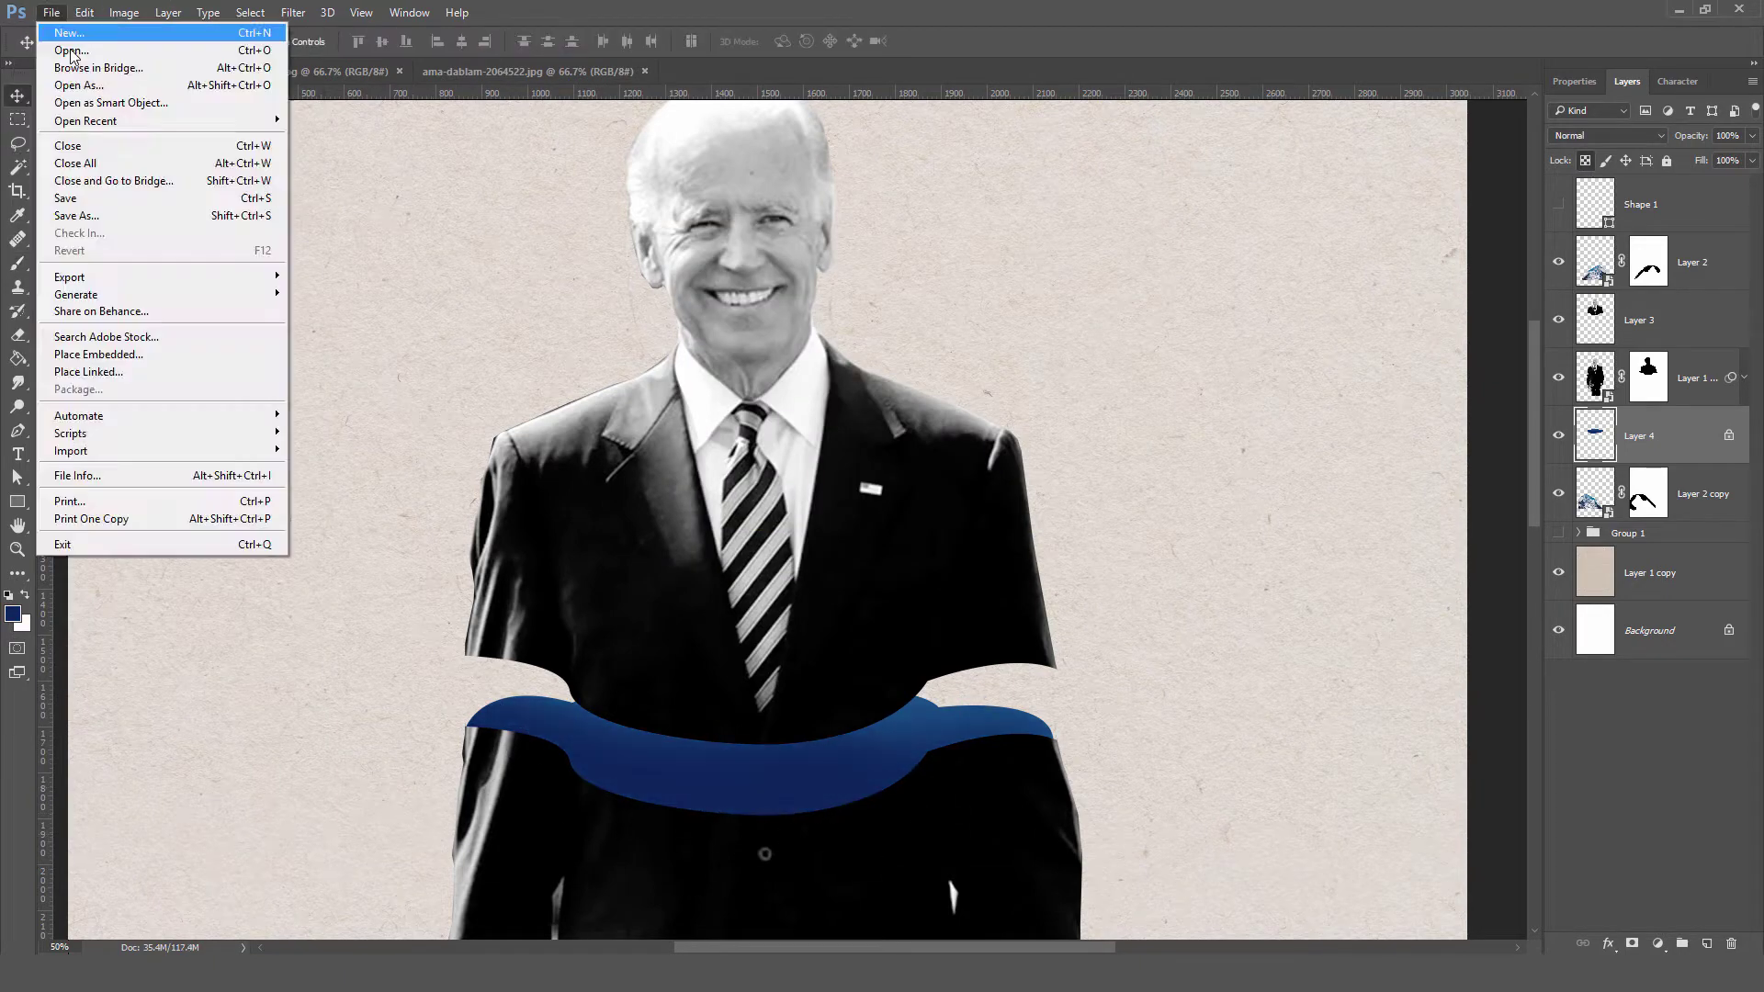
click(70, 51)
click(241, 289)
click(951, 510)
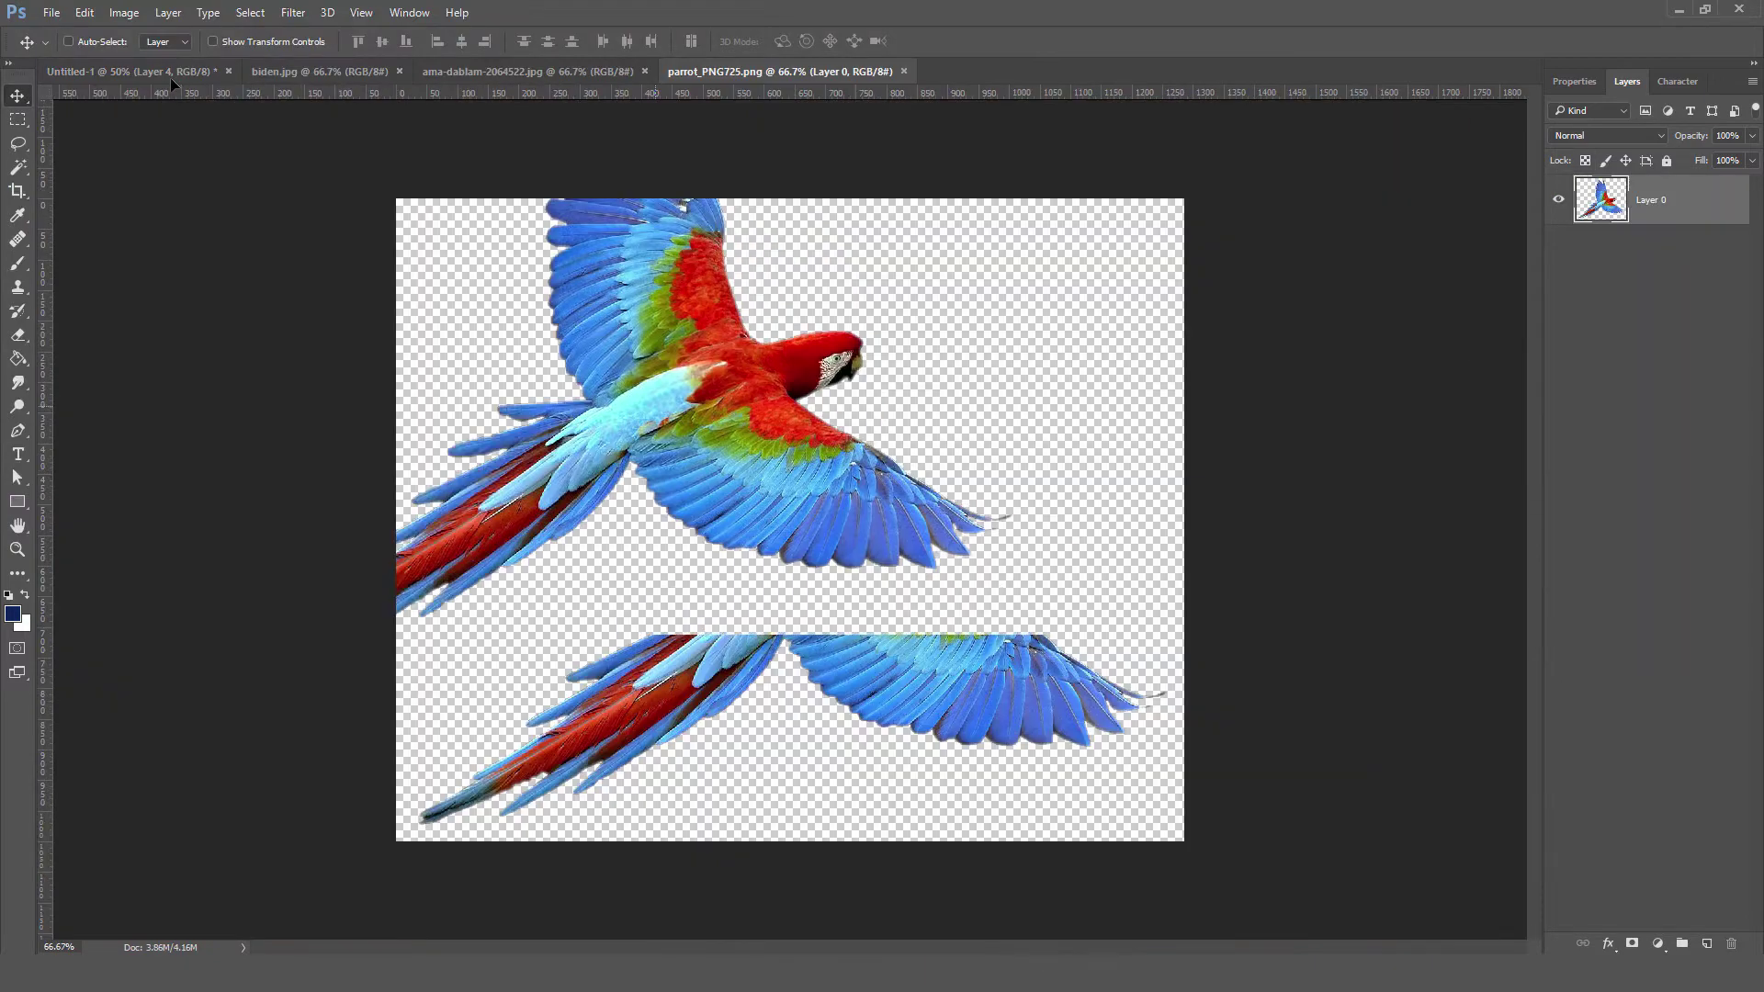
mouse_move(172, 85)
mouse_down()
mouse_move(831, 471)
mouse_move(947, 332)
mouse_move(850, 404)
mouse_up()
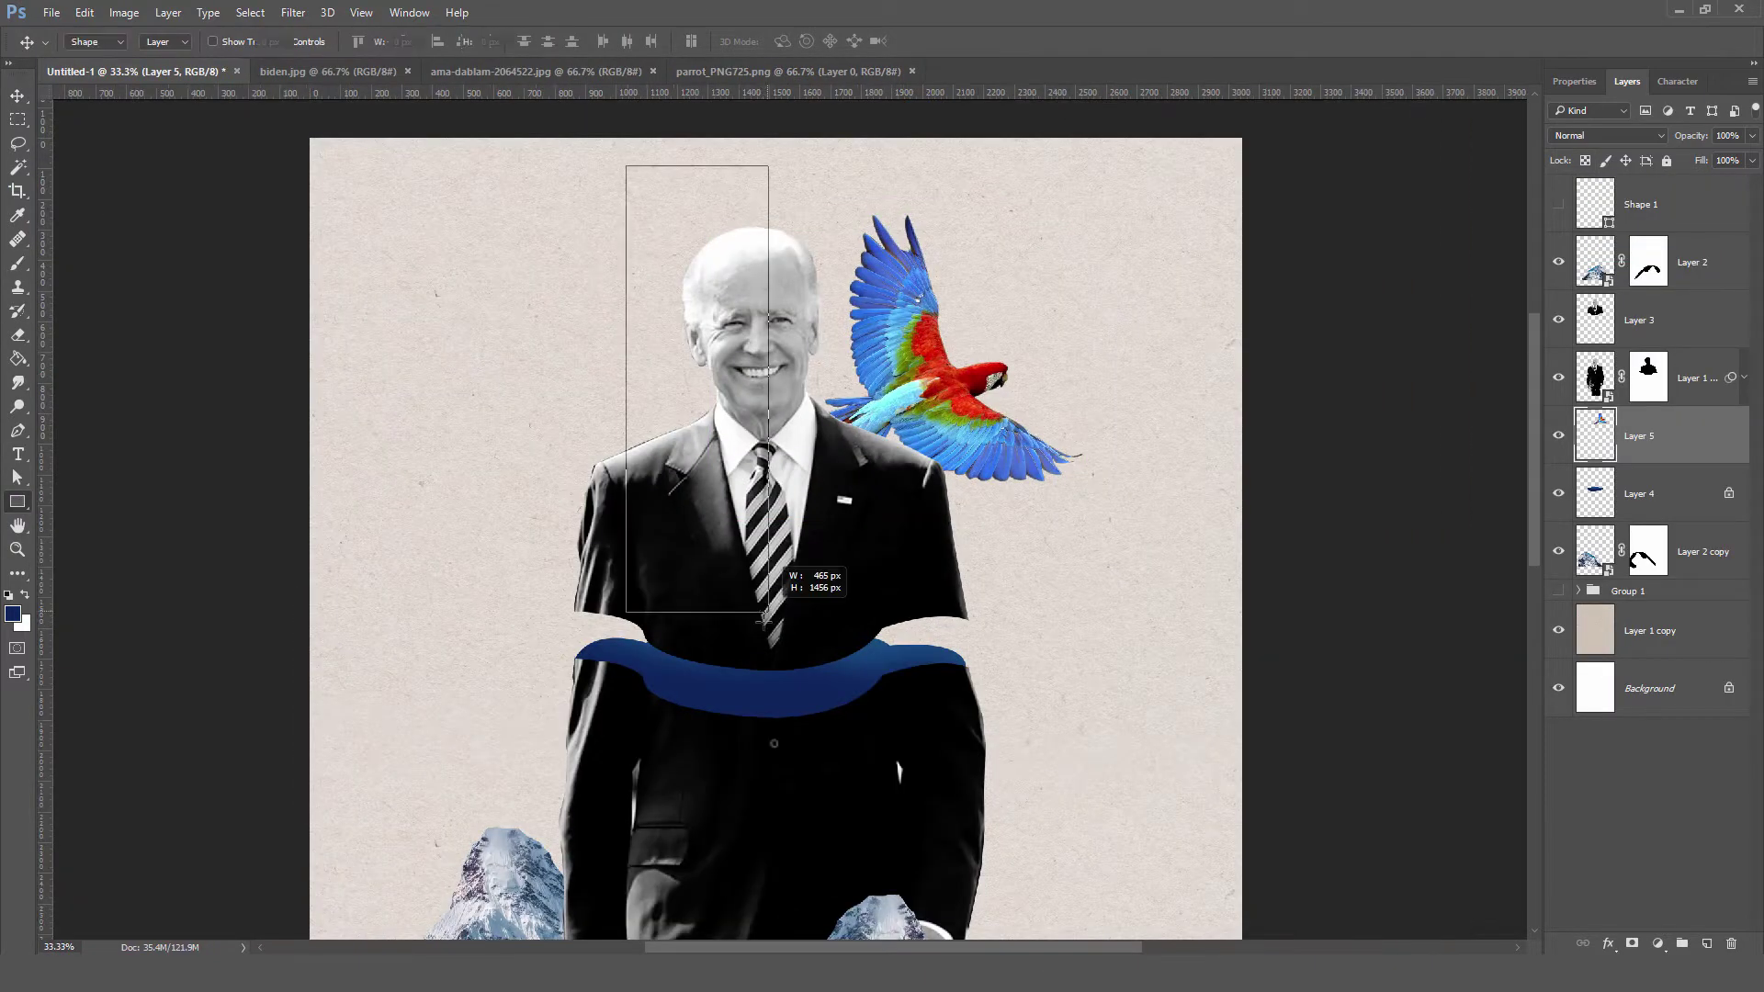
- Draw a tall rectangle behind the man's head with cyan fill and no outline
drag(764, 617, 754, 719)
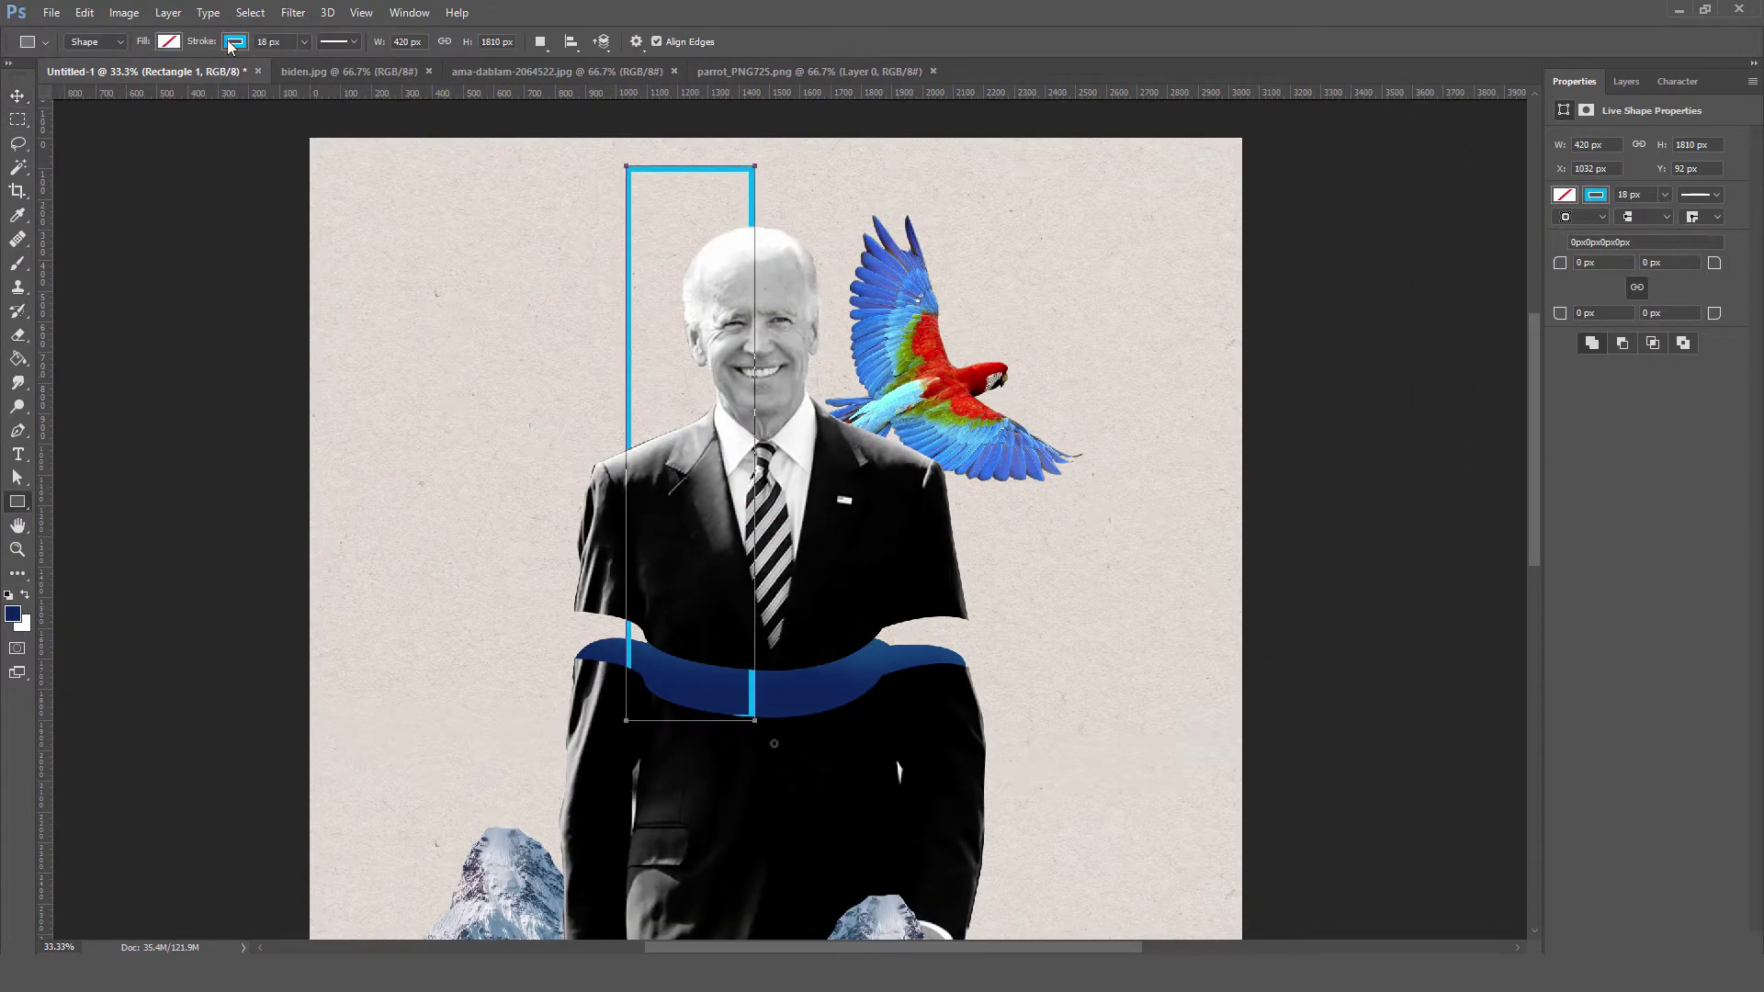
click(168, 41)
click(73, 103)
click(235, 41)
click(133, 69)
- Shift the man slightly lower within the poster
key(m)
click(1625, 81)
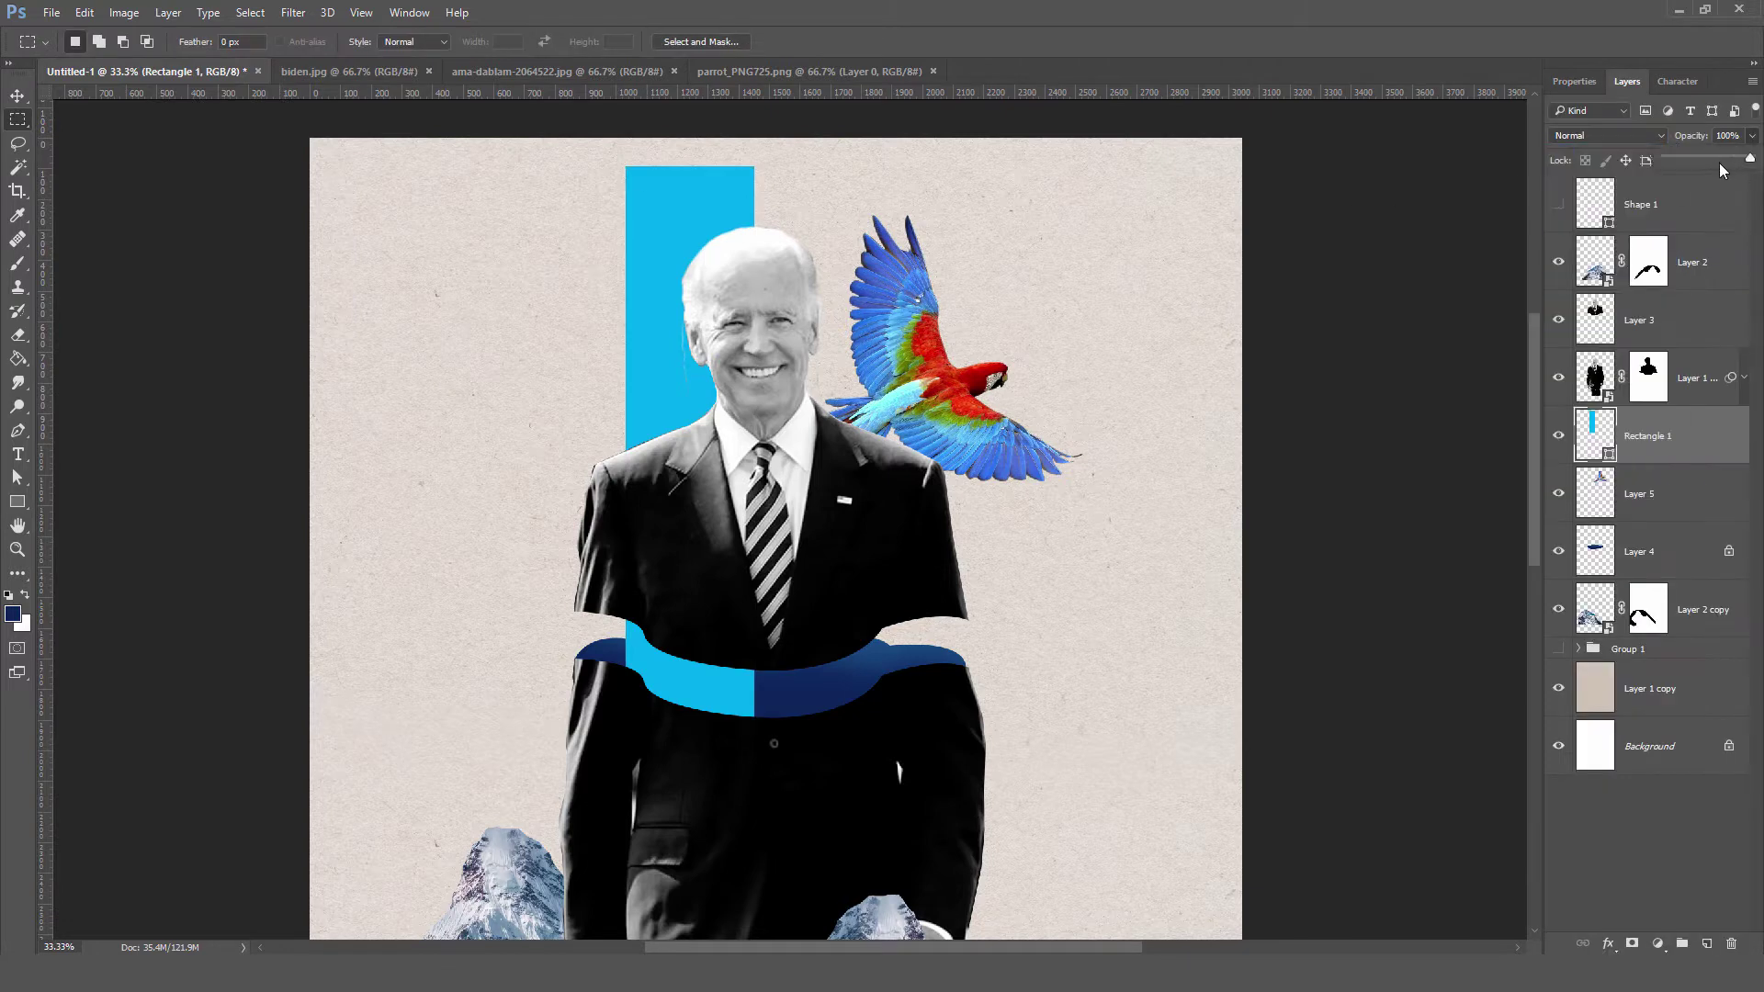
click(1647, 376)
key(b)
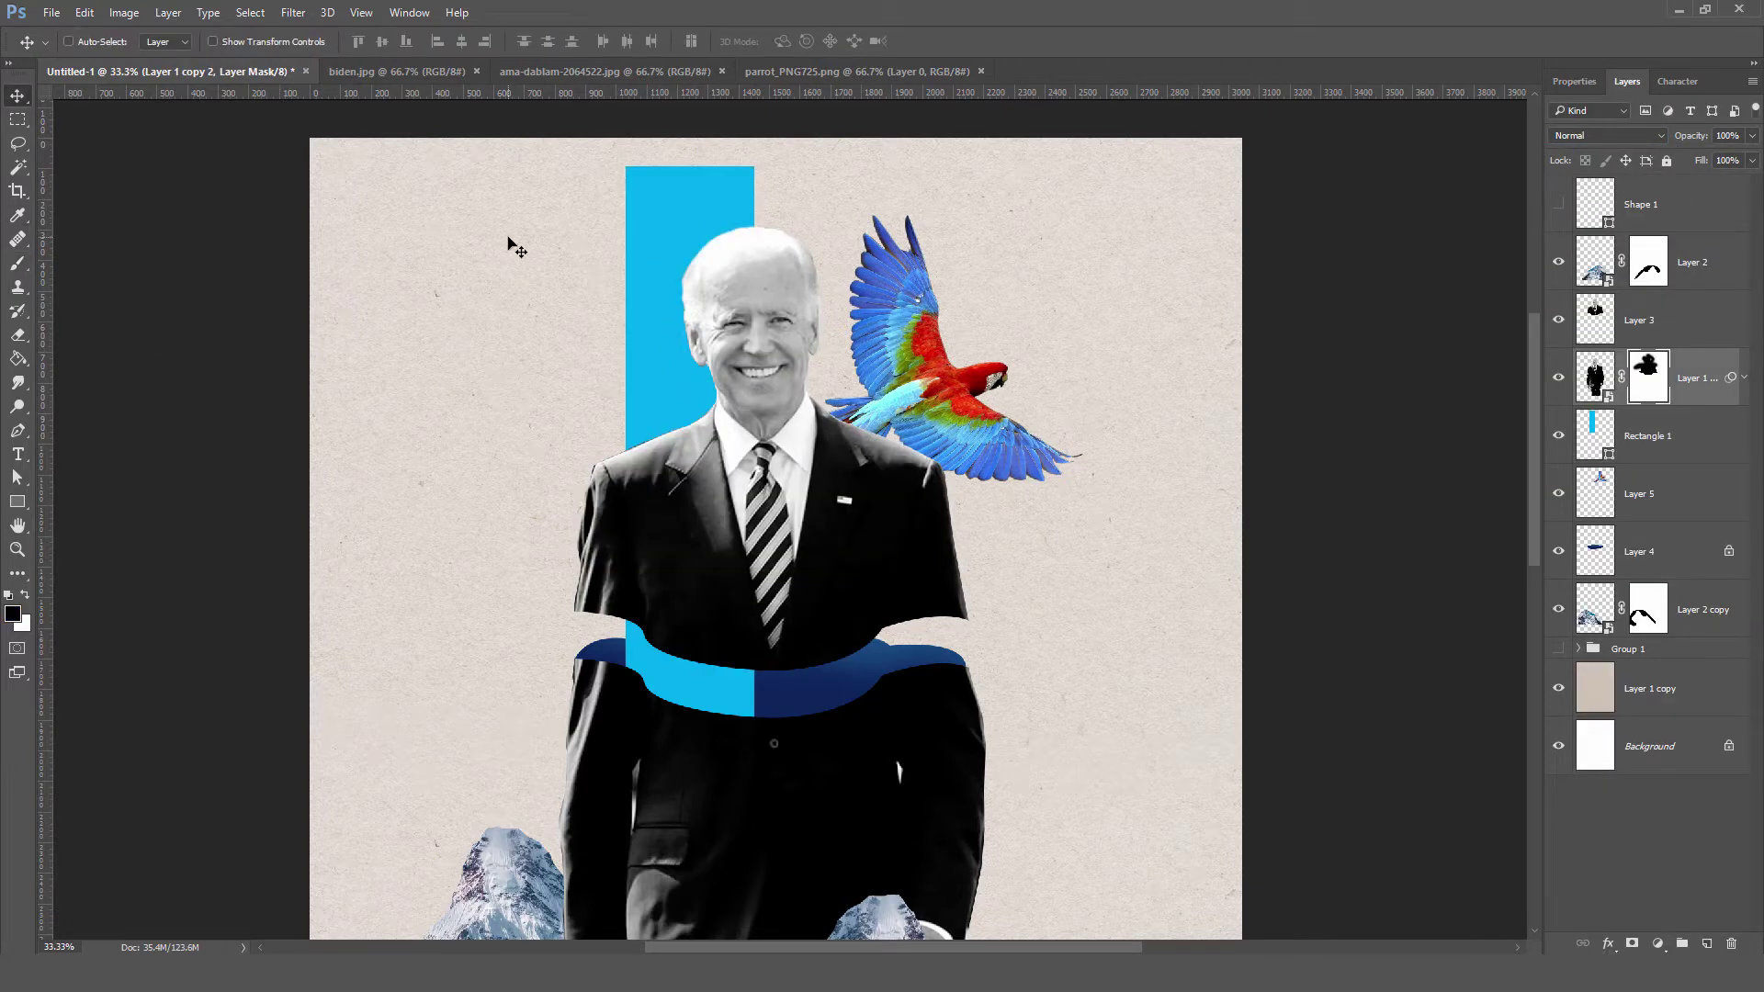
key(ctrl+minus)
click(1645, 827)
click(18, 95)
click(69, 41)
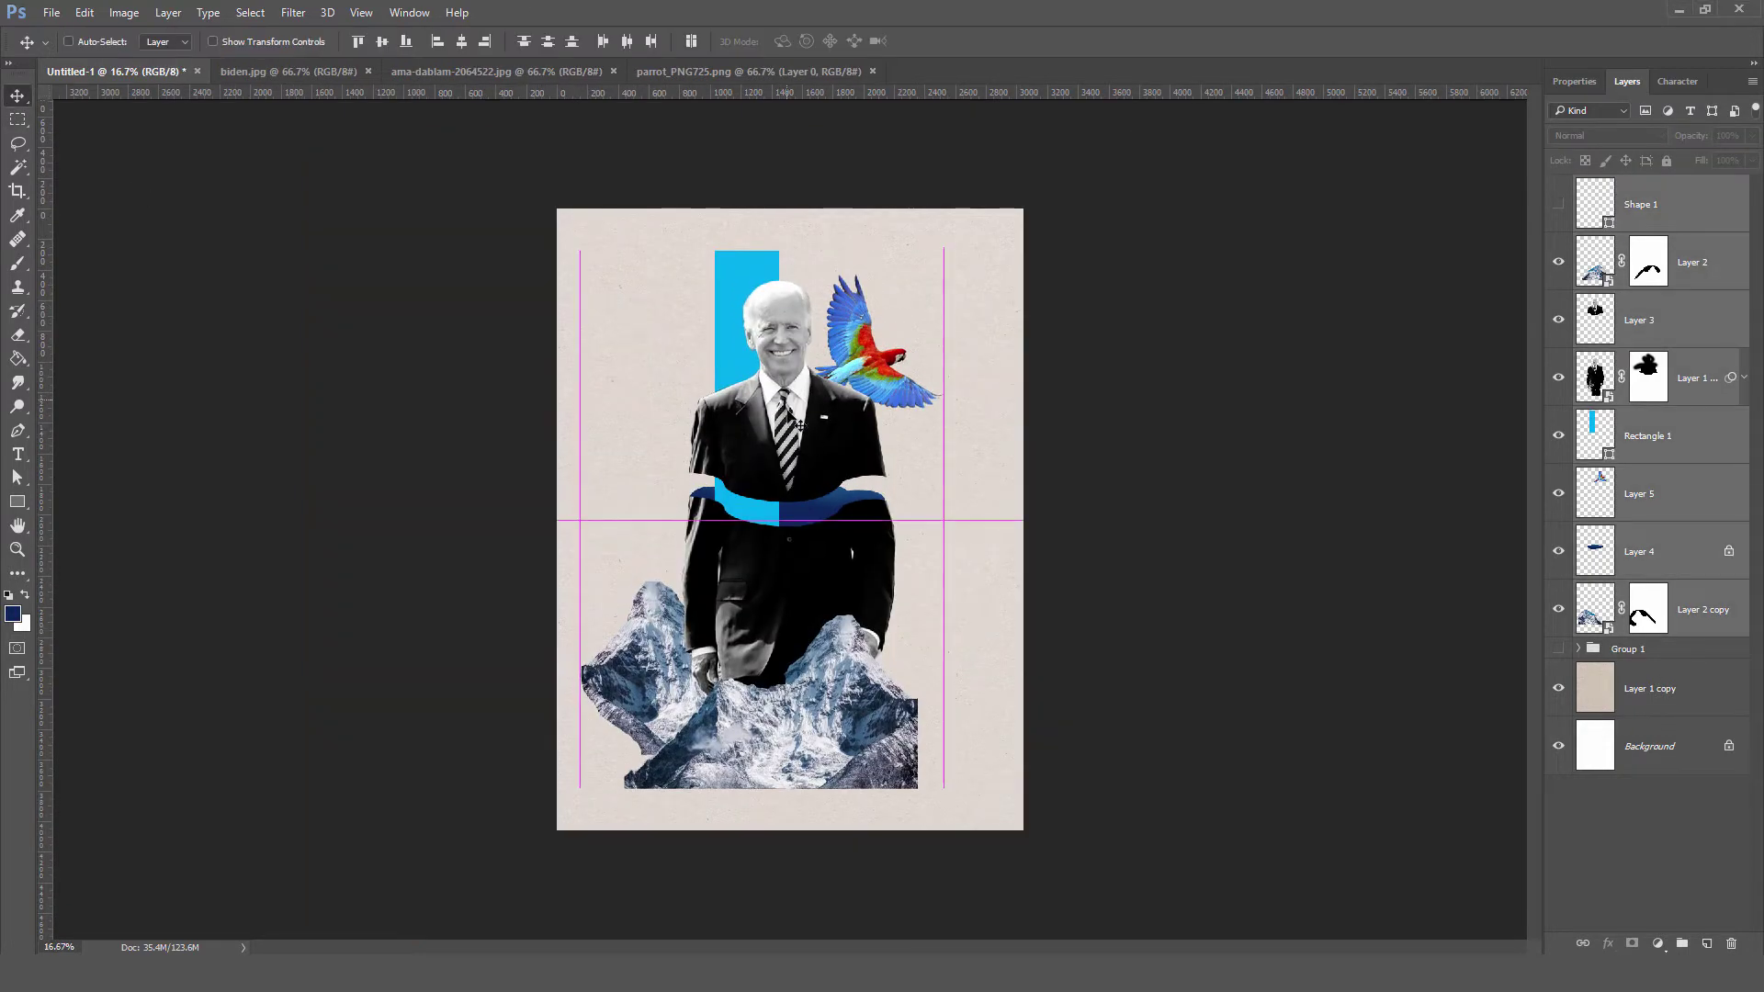
drag(805, 390, 804, 423)
key(ctrl+plus)
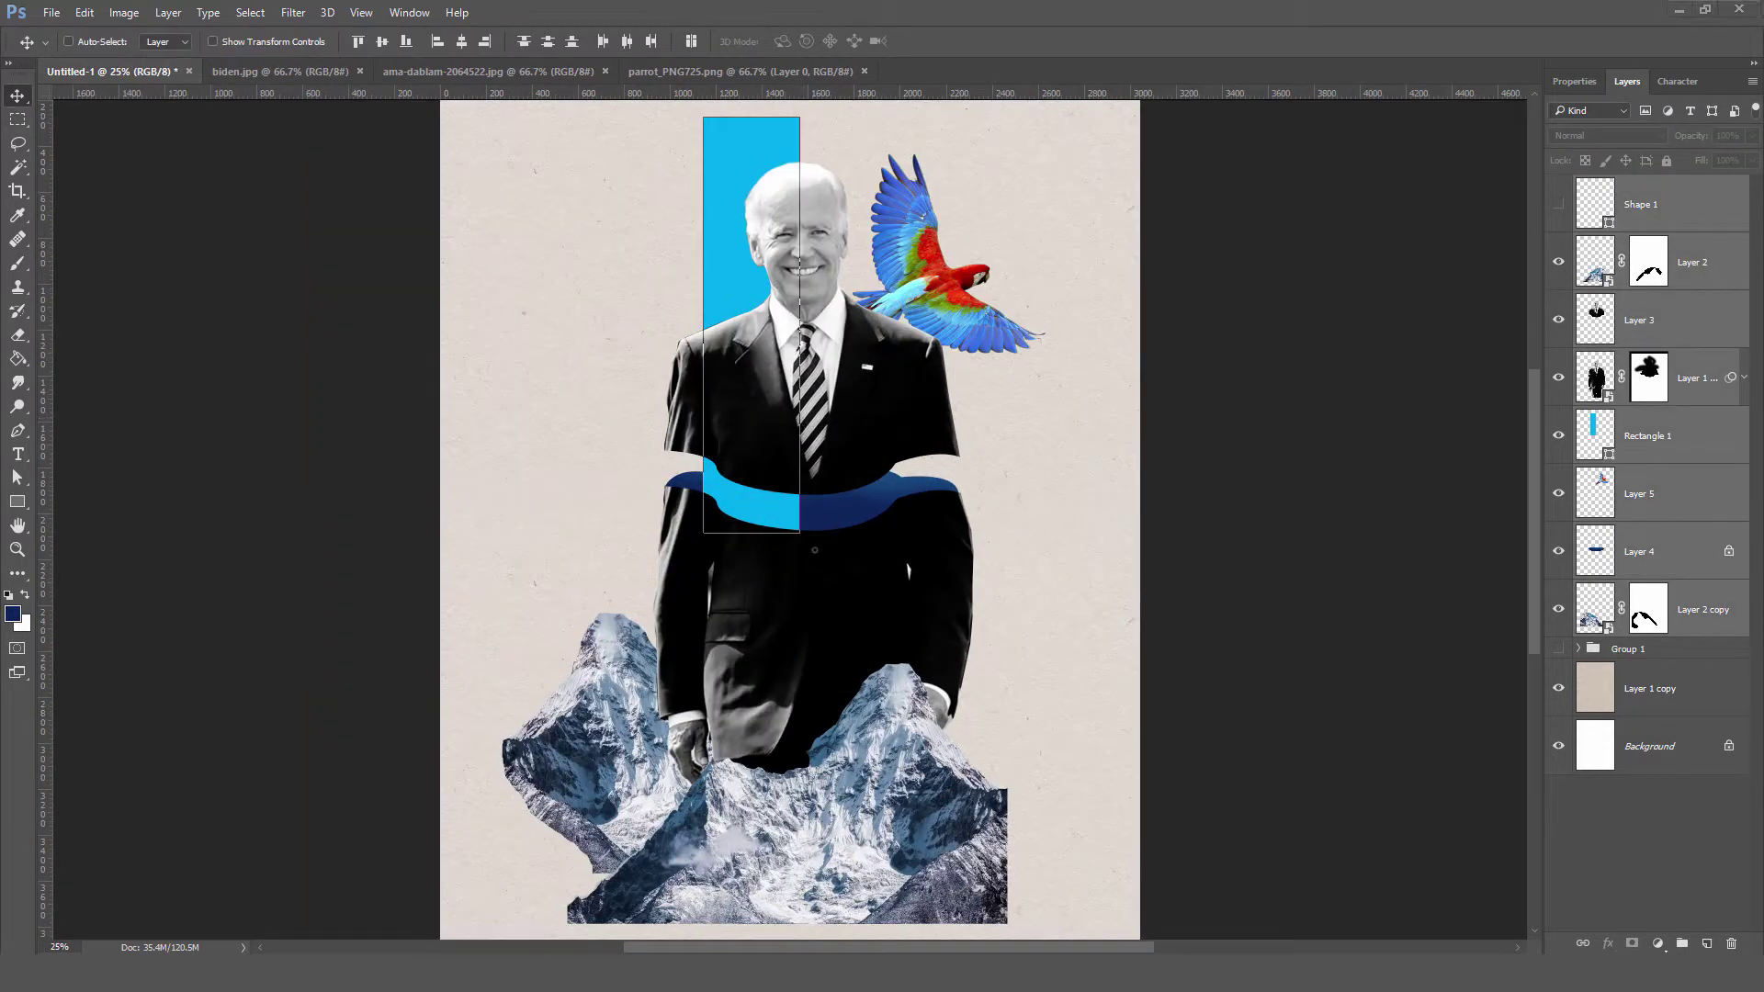
click(1672, 276)
click(18, 502)
- Draw a purple, outline-free circle behind the man's head, blended Overlay at about 72% opacity
drag(766, 230, 818, 303)
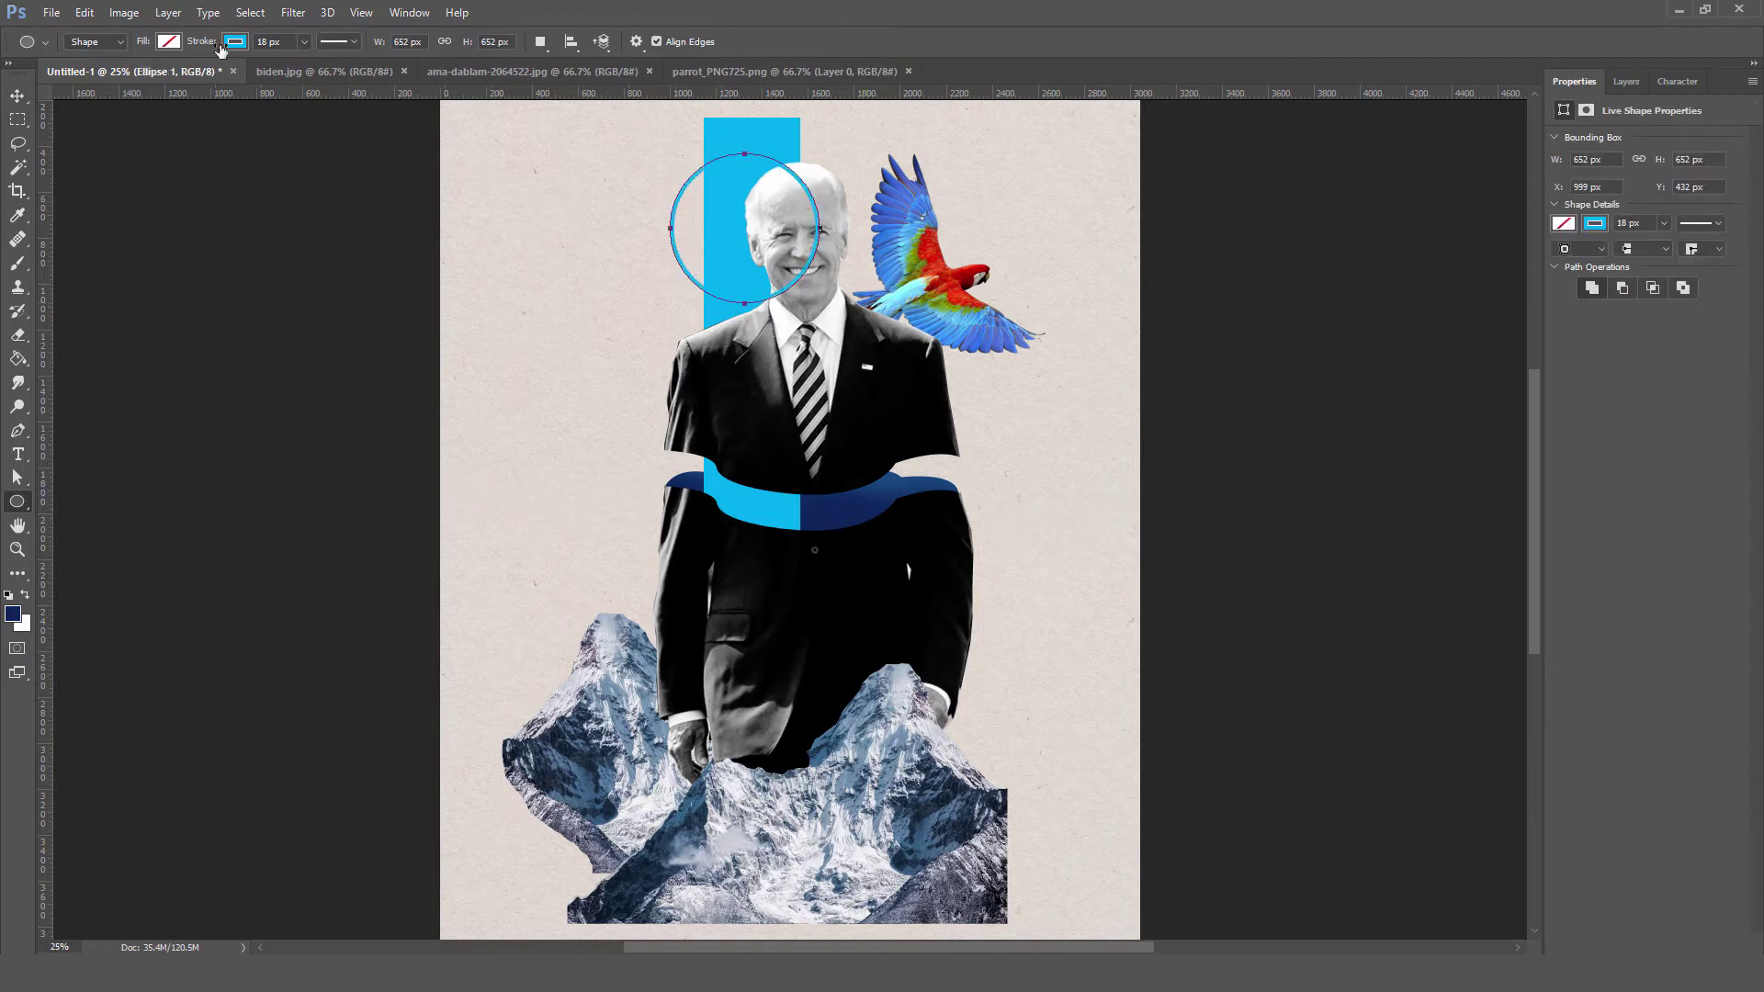
click(169, 41)
click(225, 139)
click(235, 42)
click(156, 77)
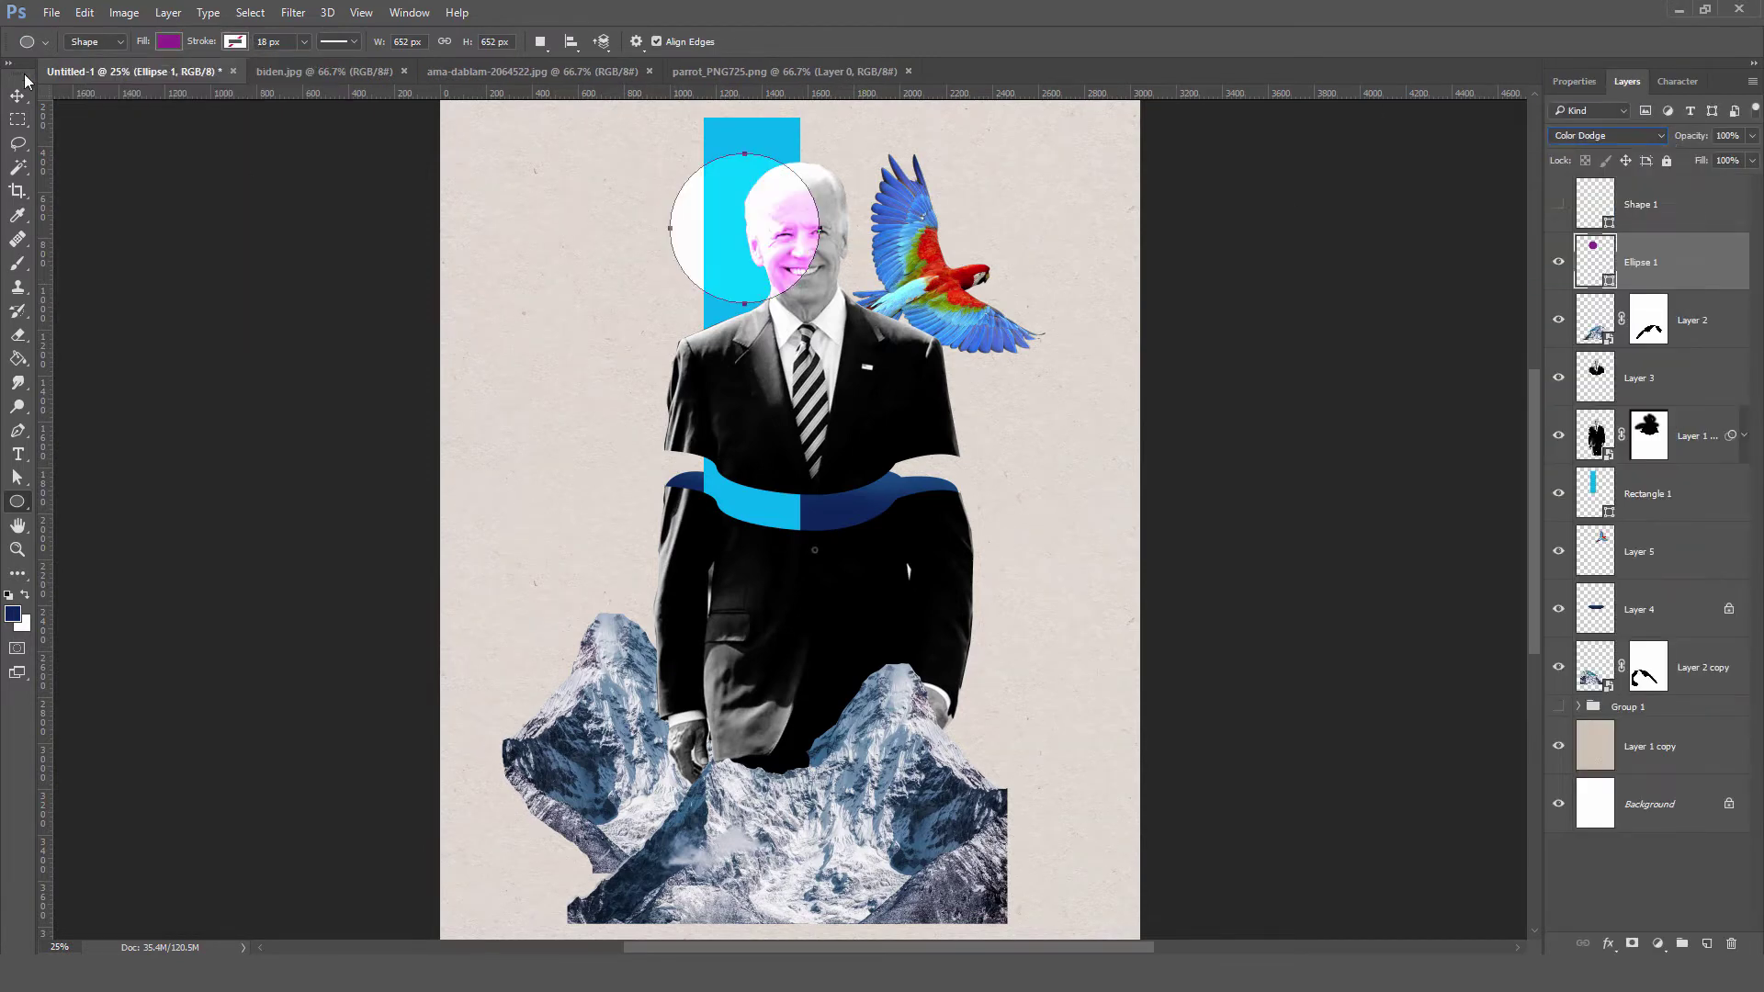
key(v)
click(1583, 136)
click(1576, 315)
drag(1751, 136, 1732, 162)
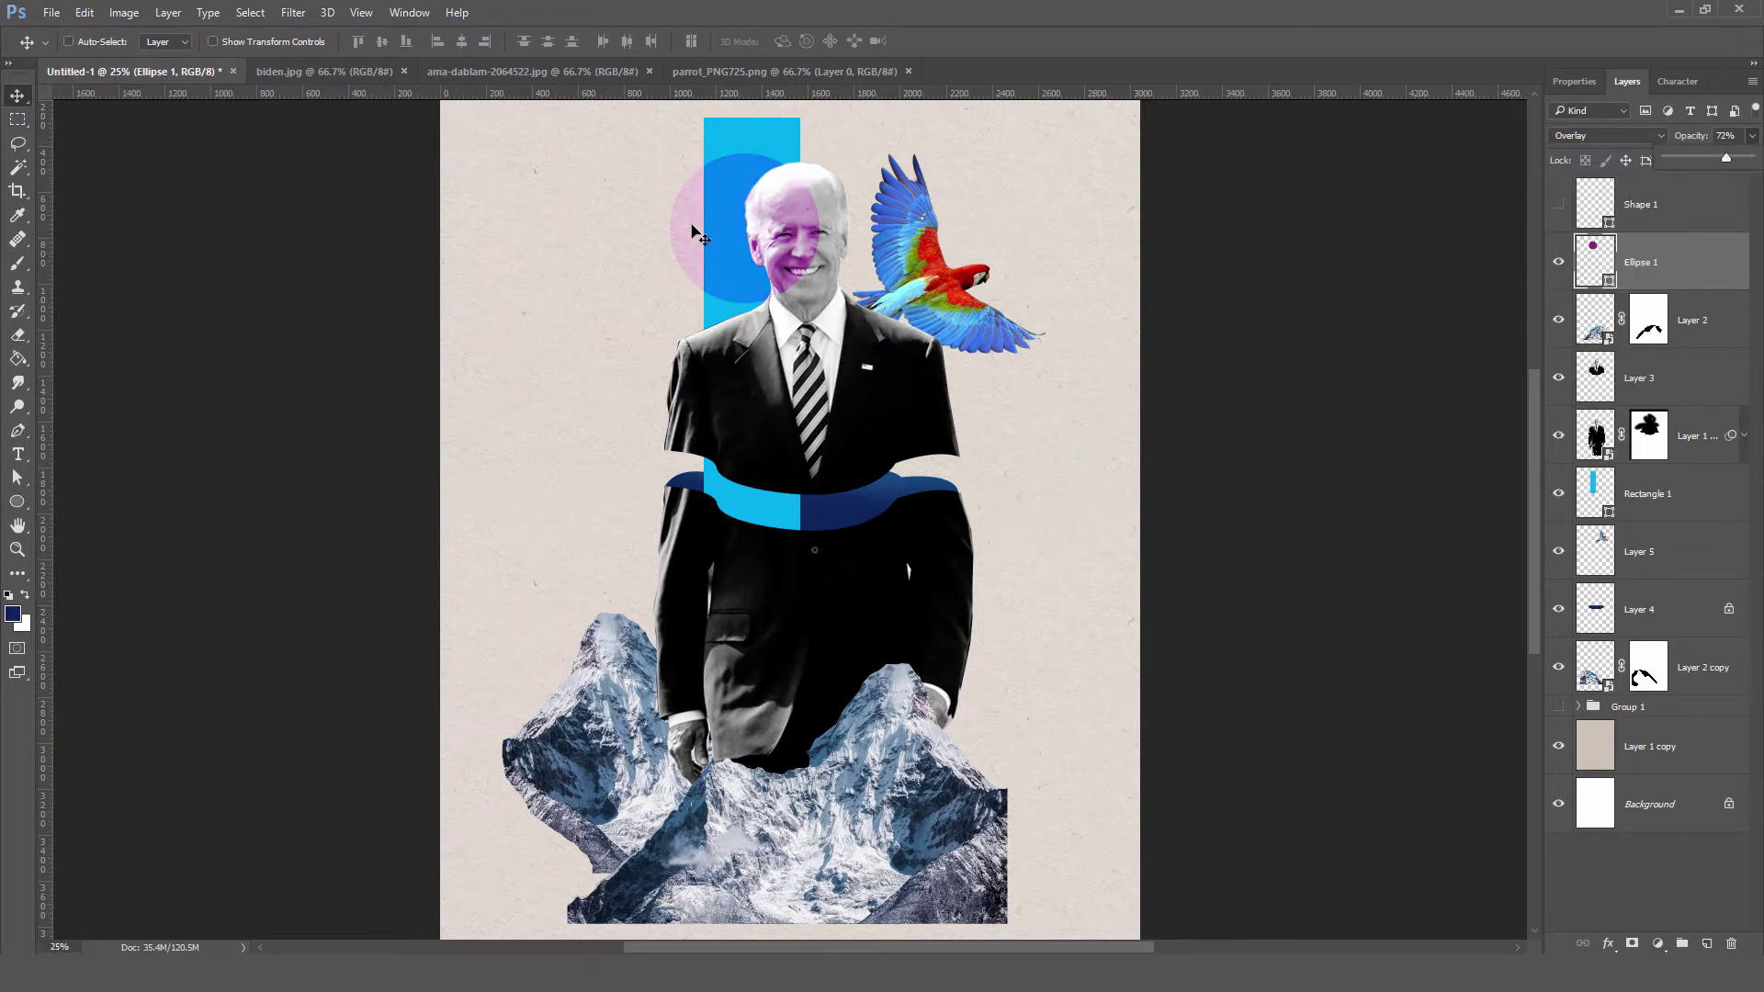
- Bring in the polar bear image under Rectangle 1 and enlarge it onto the left peak
key(ctrl+o)
double_click(209, 145)
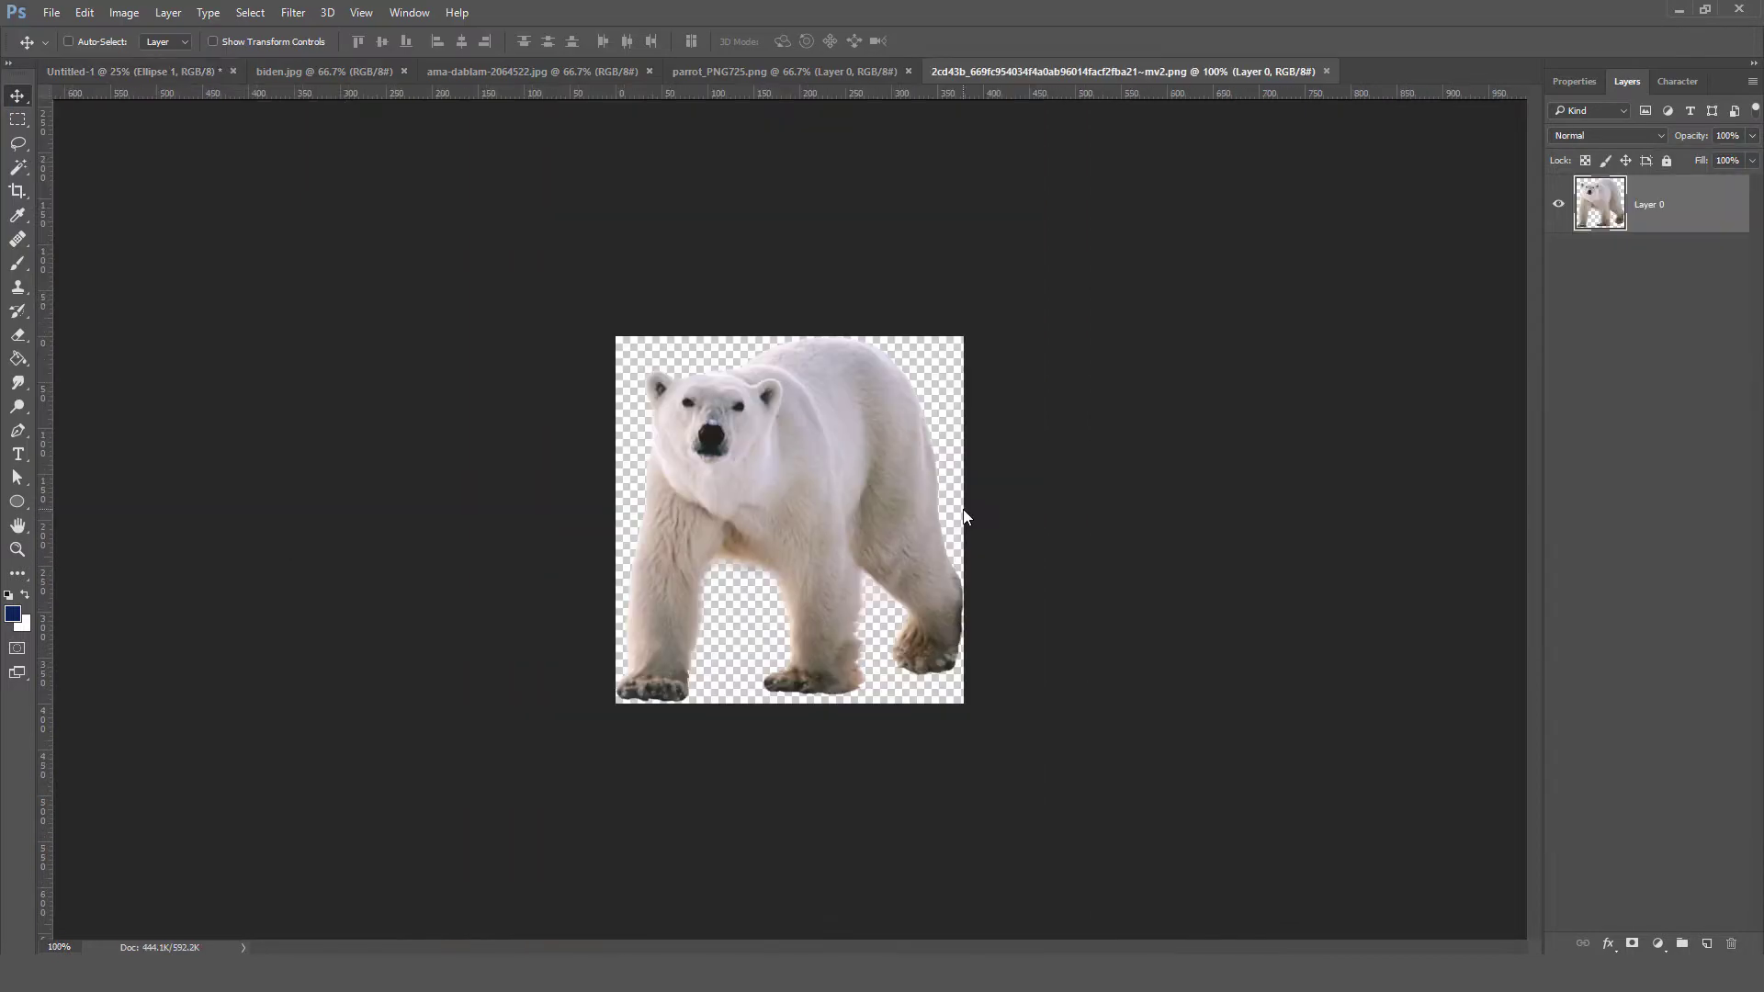
drag(787, 512, 717, 877)
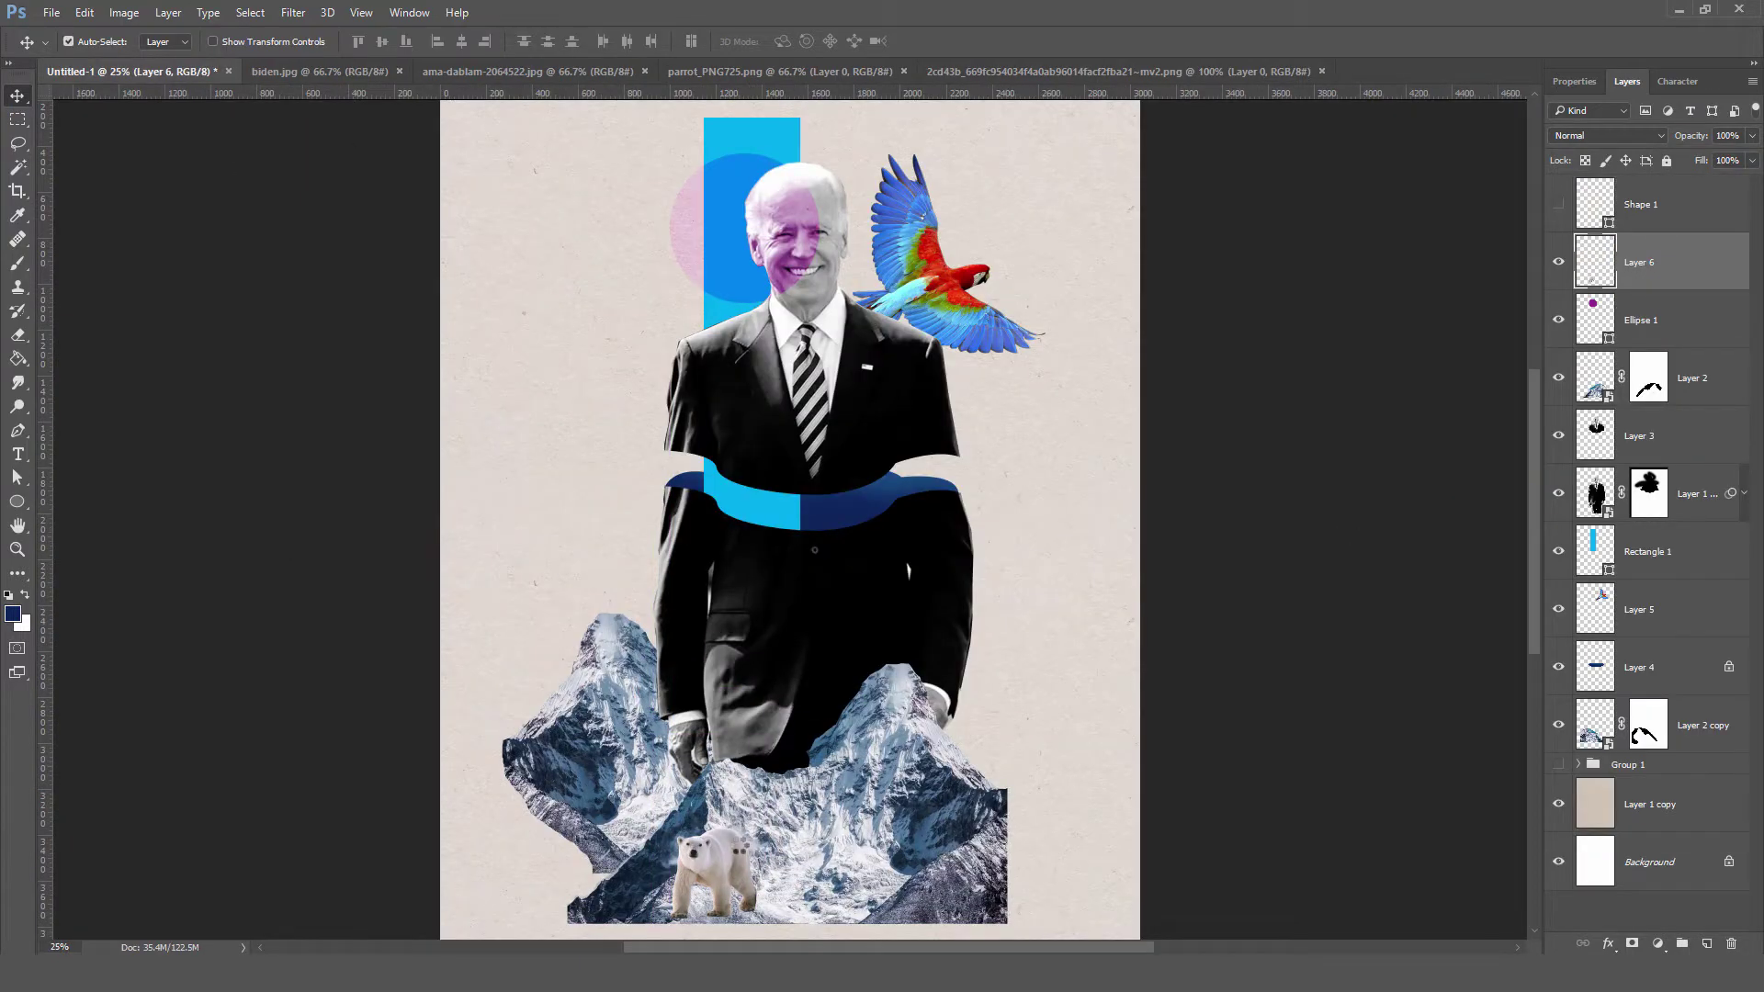
drag(1653, 262, 1697, 576)
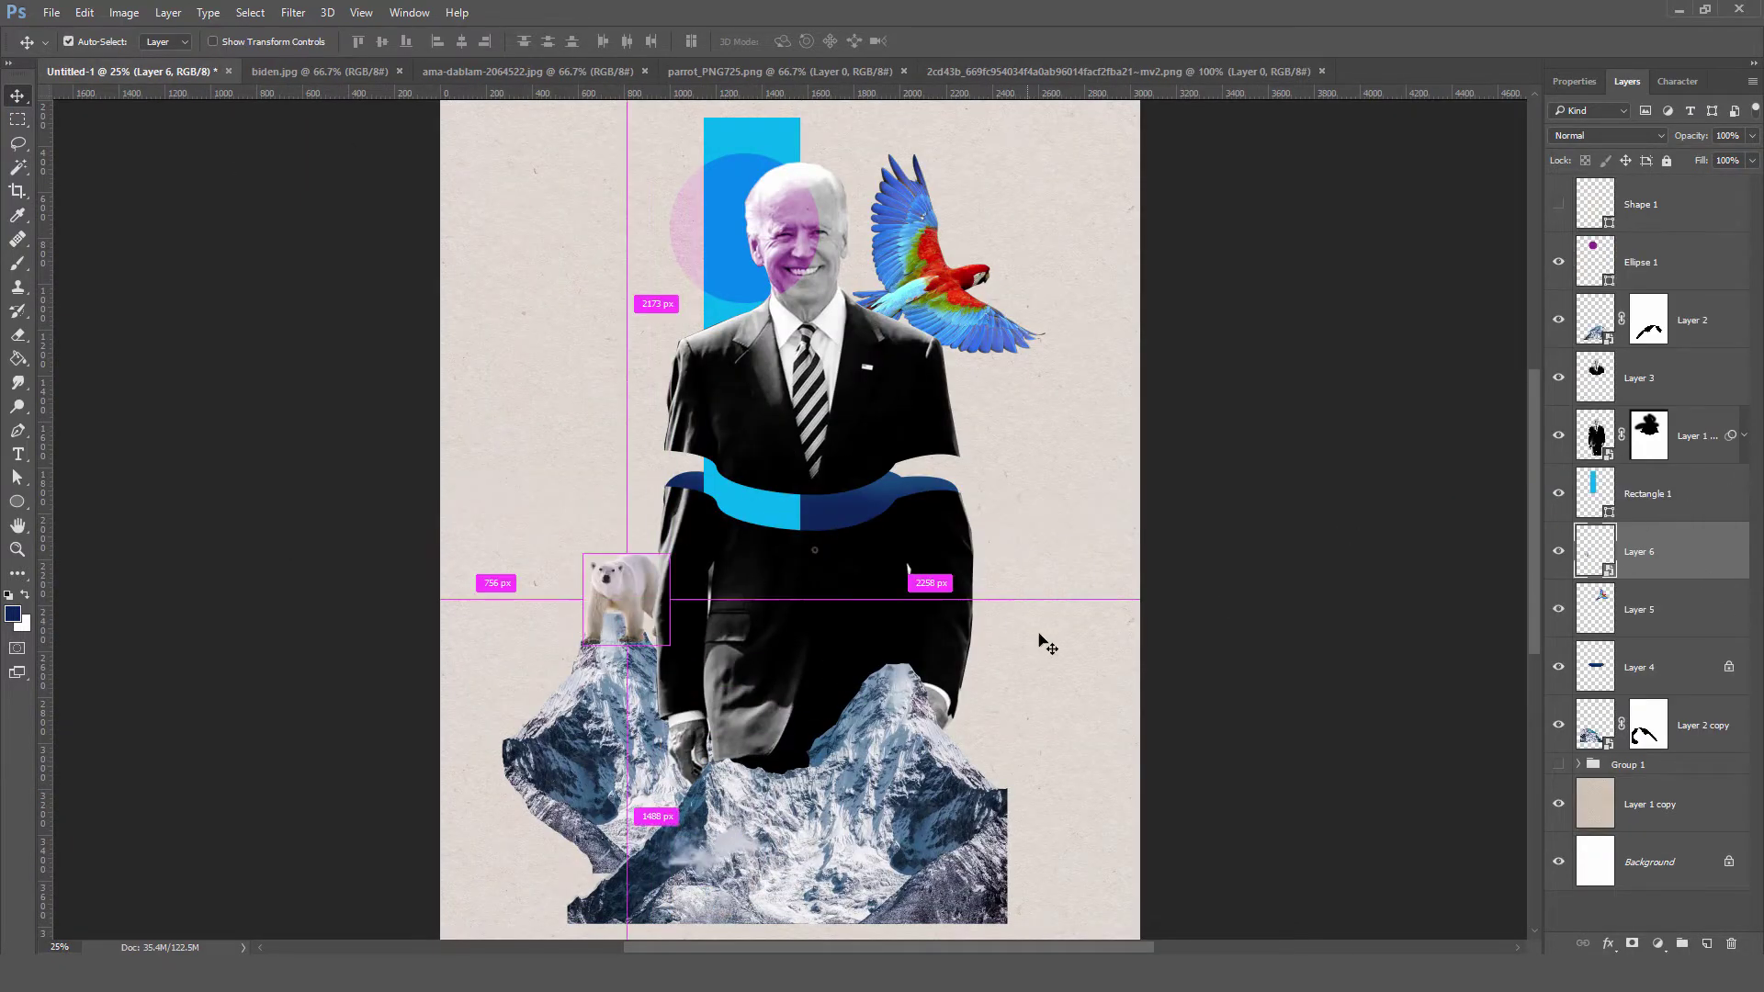
scroll(1046, 643, up, 1)
key(ctrl+t)
drag(595, 618, 572, 583)
key(Return)
key(ctrl+plus)
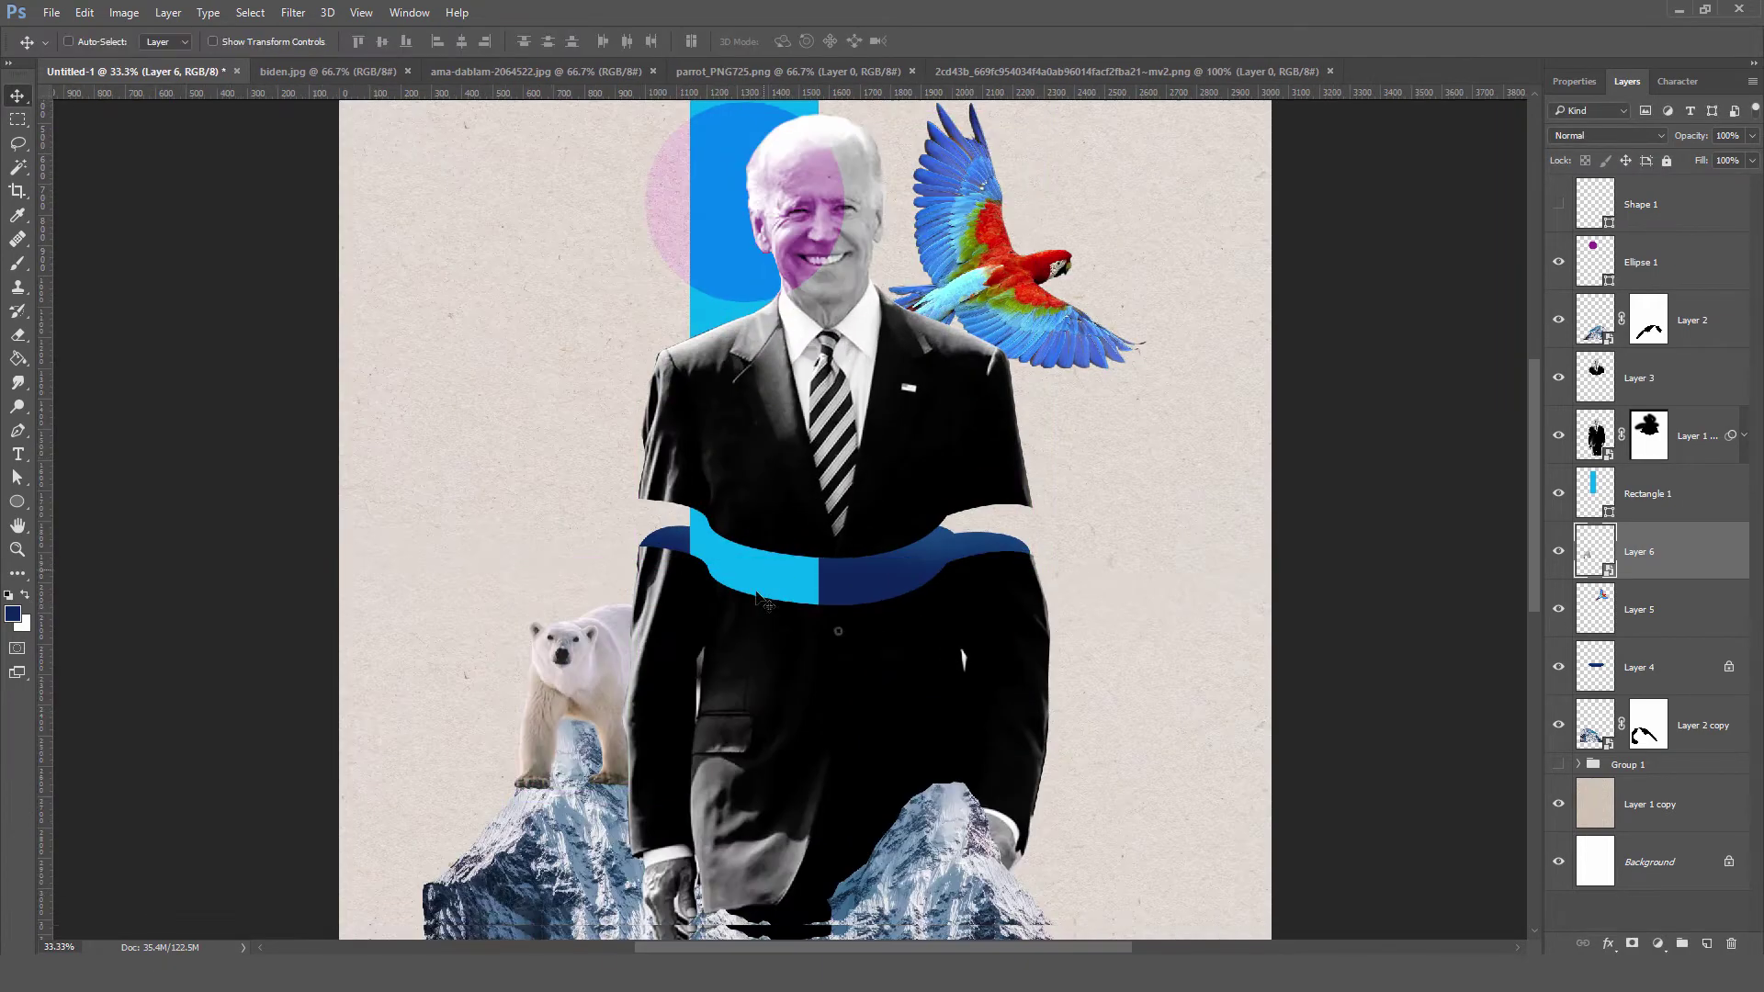
scroll(757, 599, down, 1)
ctrl+click(588, 771)
key(ctrl+plus)
- Duplicate the snowy mountain piece, flip the copy and move it upward
scroll(487, 732, down, 3)
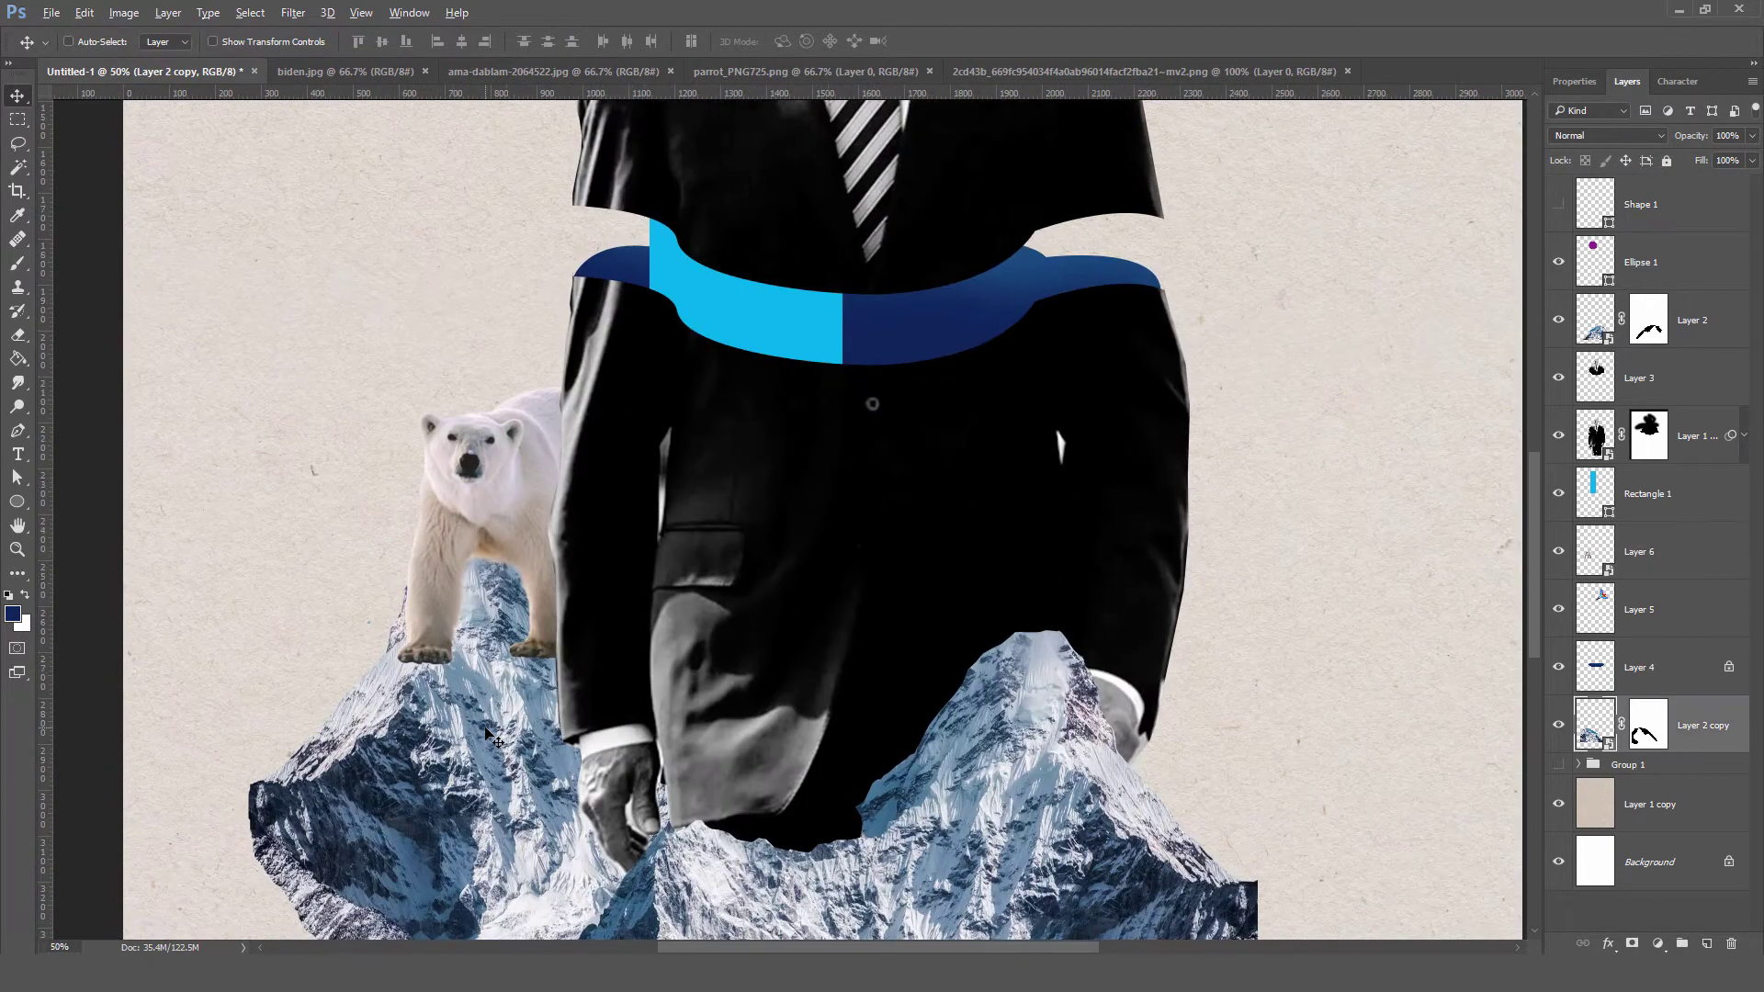
right_click(487, 732)
drag(487, 732, 531, 802)
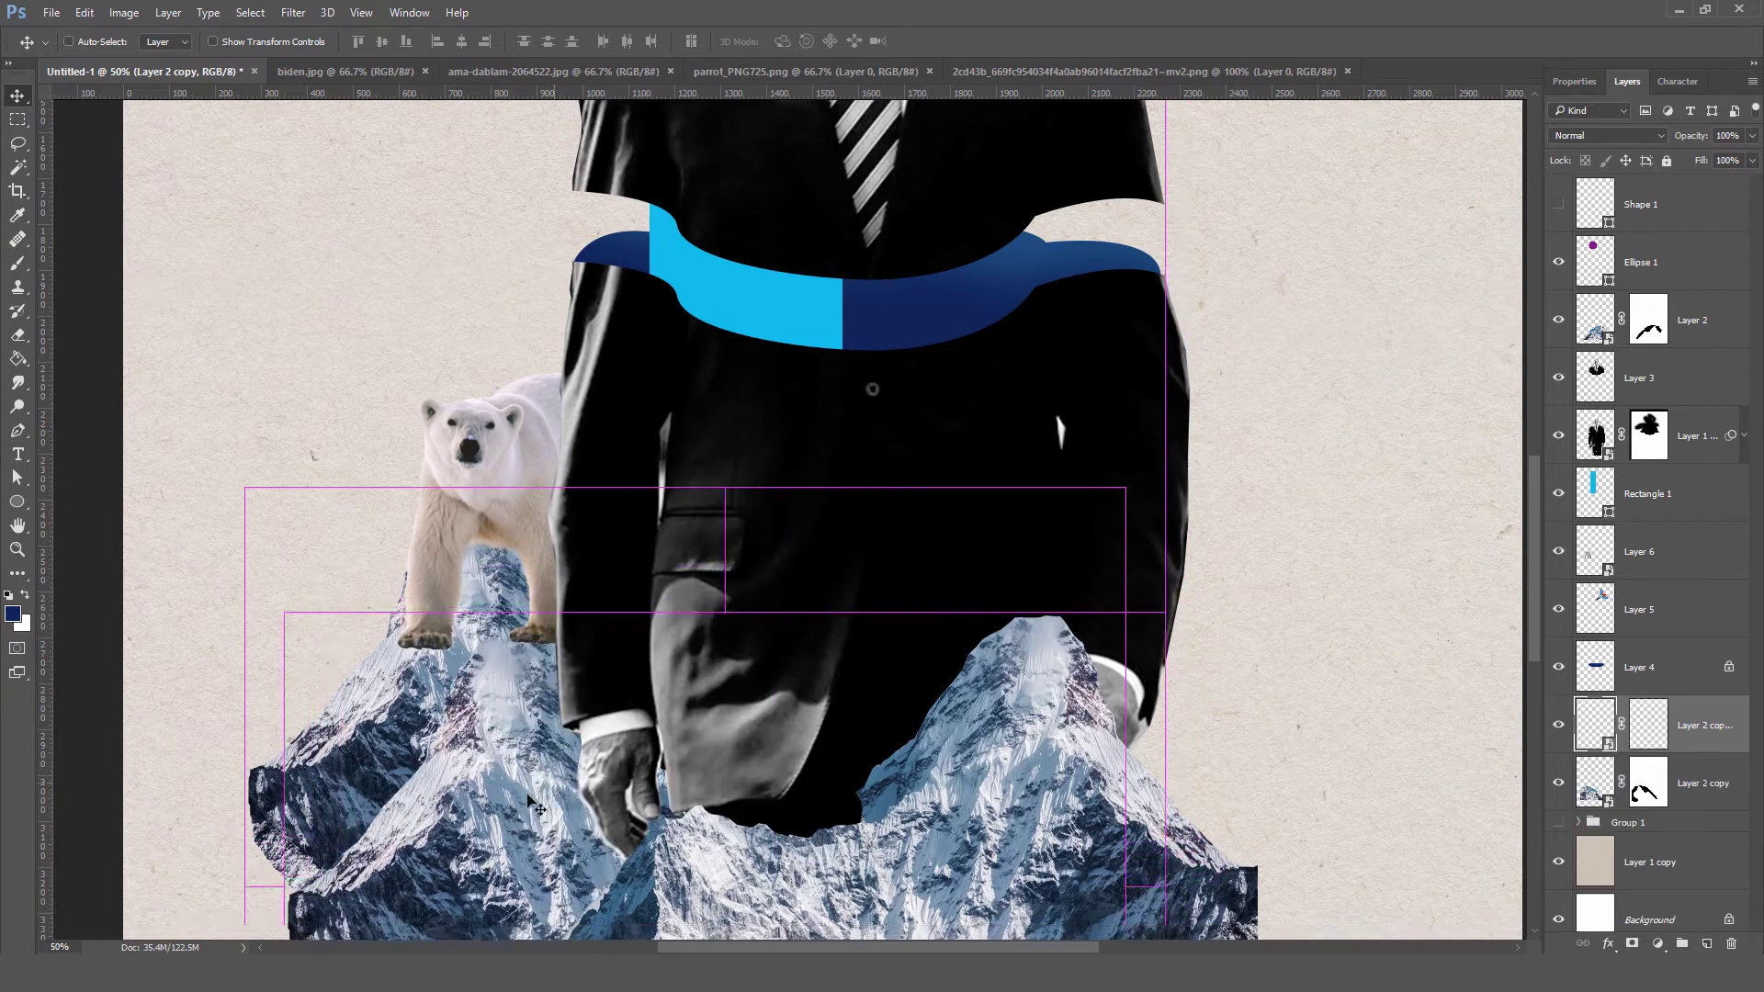
click(84, 12)
click(395, 610)
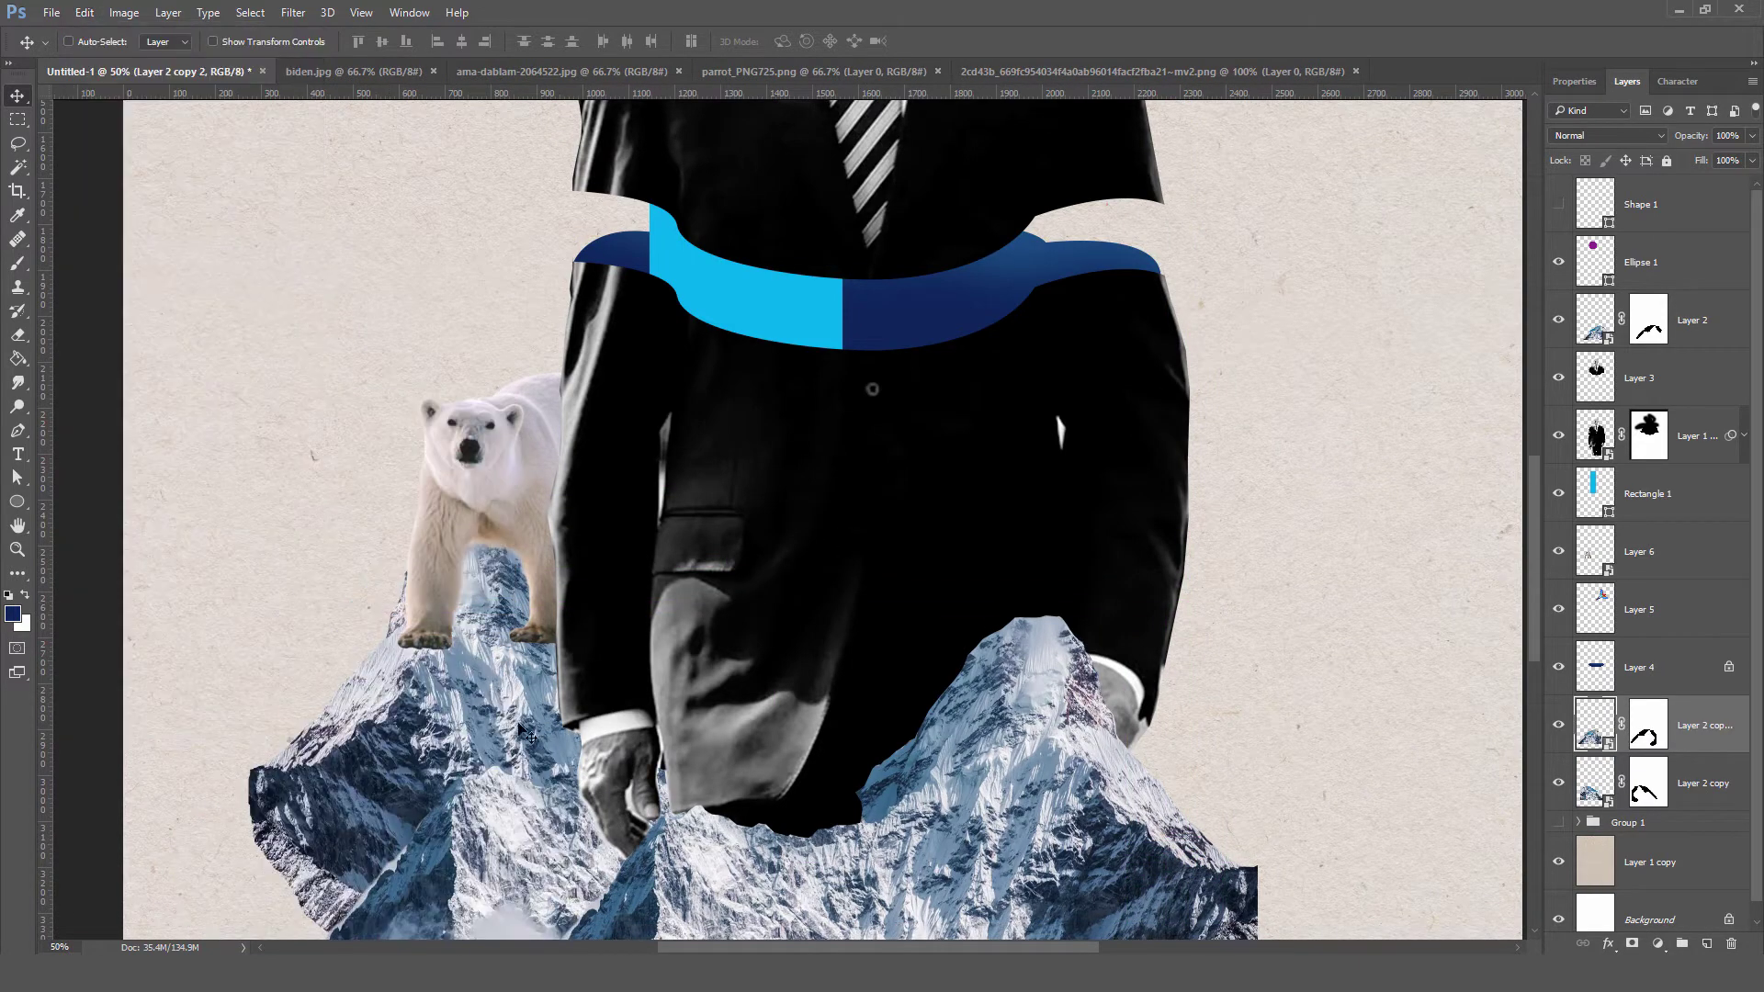
drag(520, 731, 496, 546)
scroll(495, 546, down, 2)
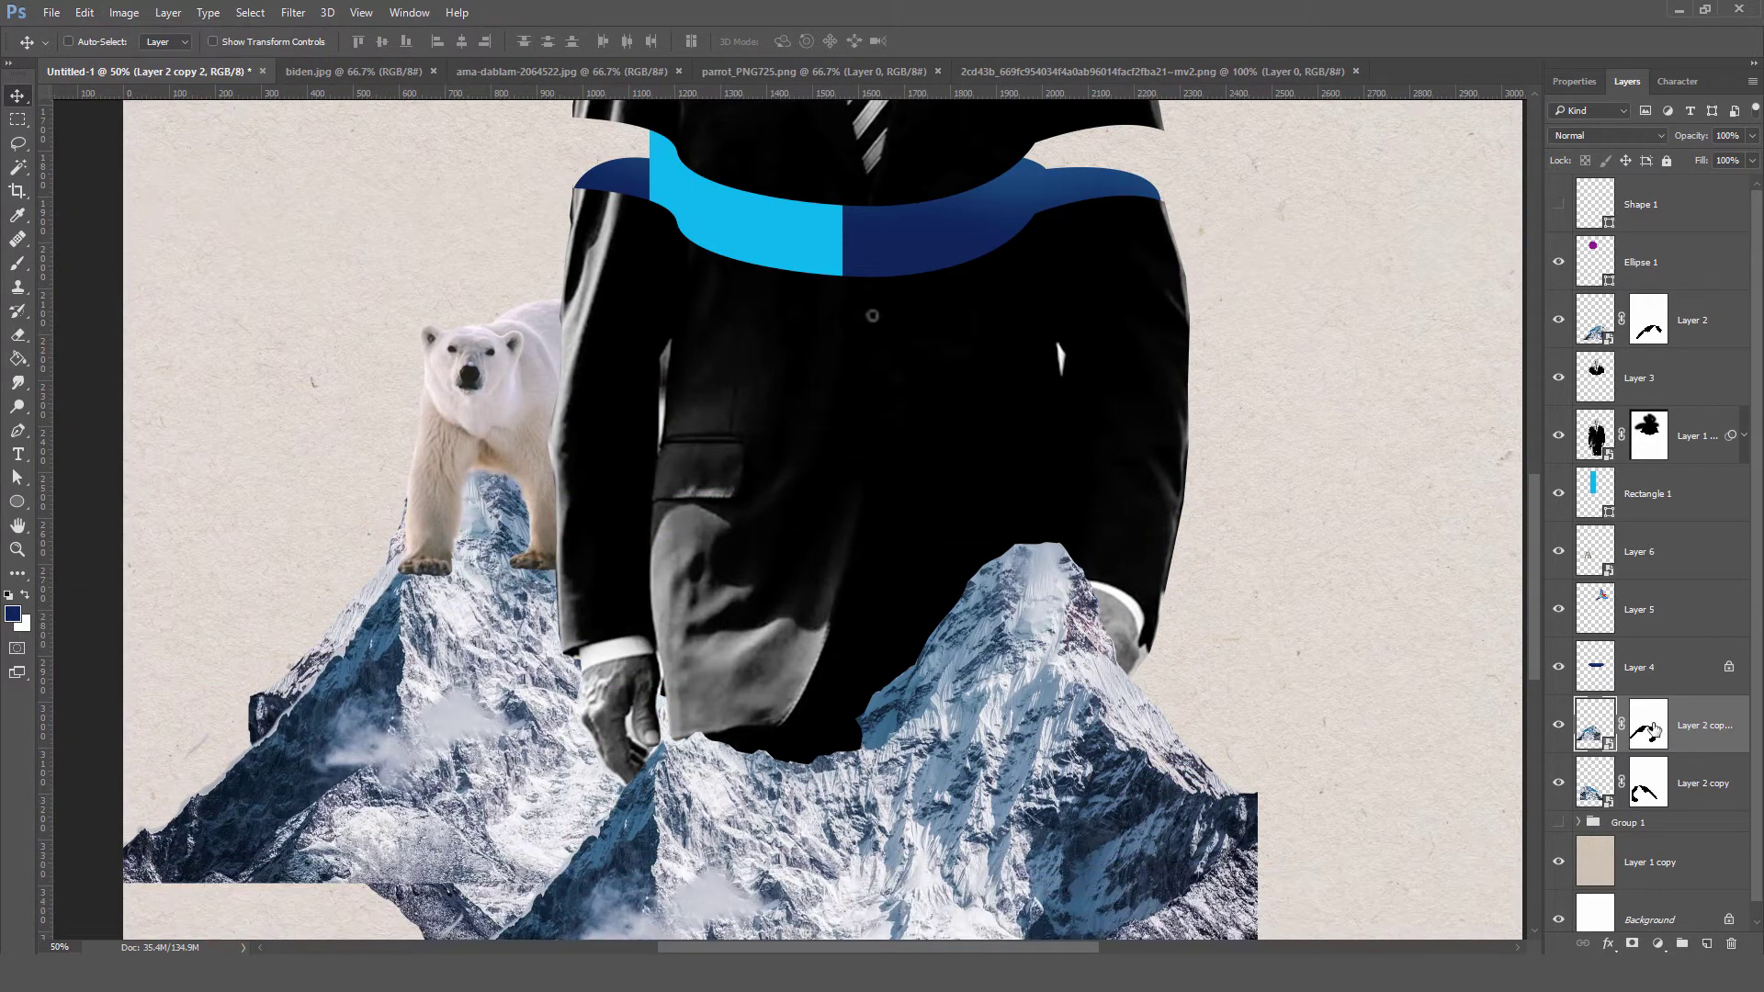
- Add a new layer and set up a dark, soft round brush at size 105
right_click(177, 668)
key(Return)
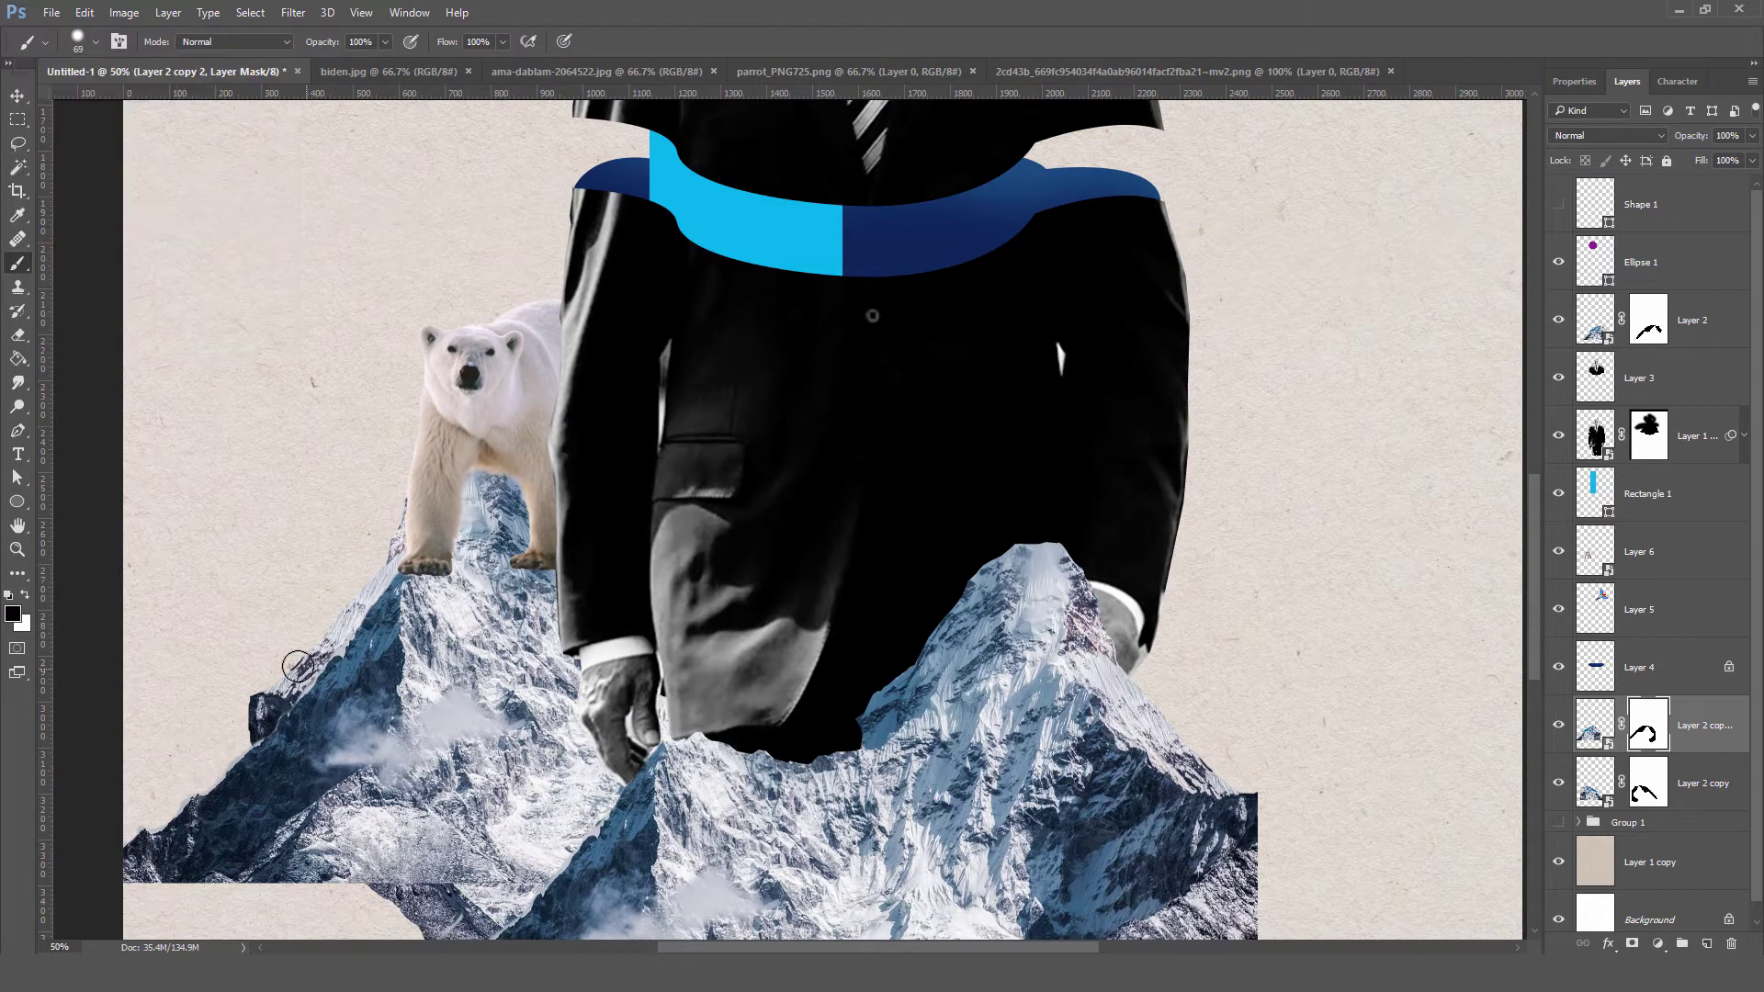
key(ctrl+shift+alt+n)
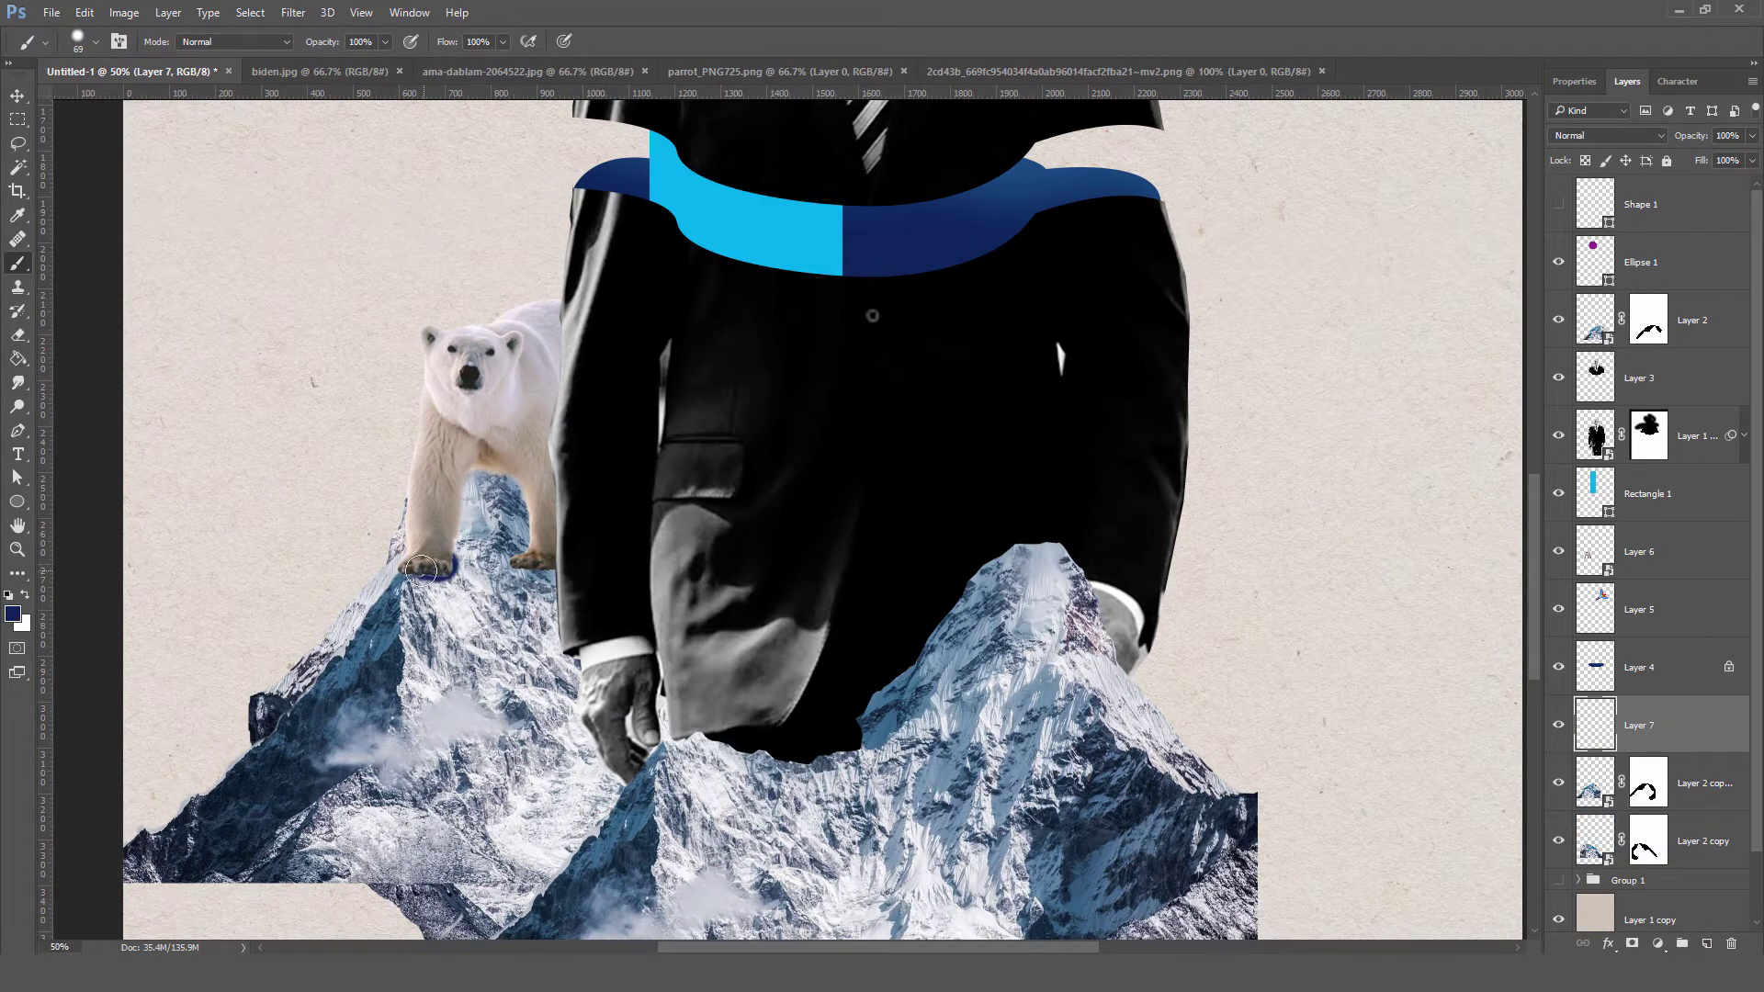
click(13, 613)
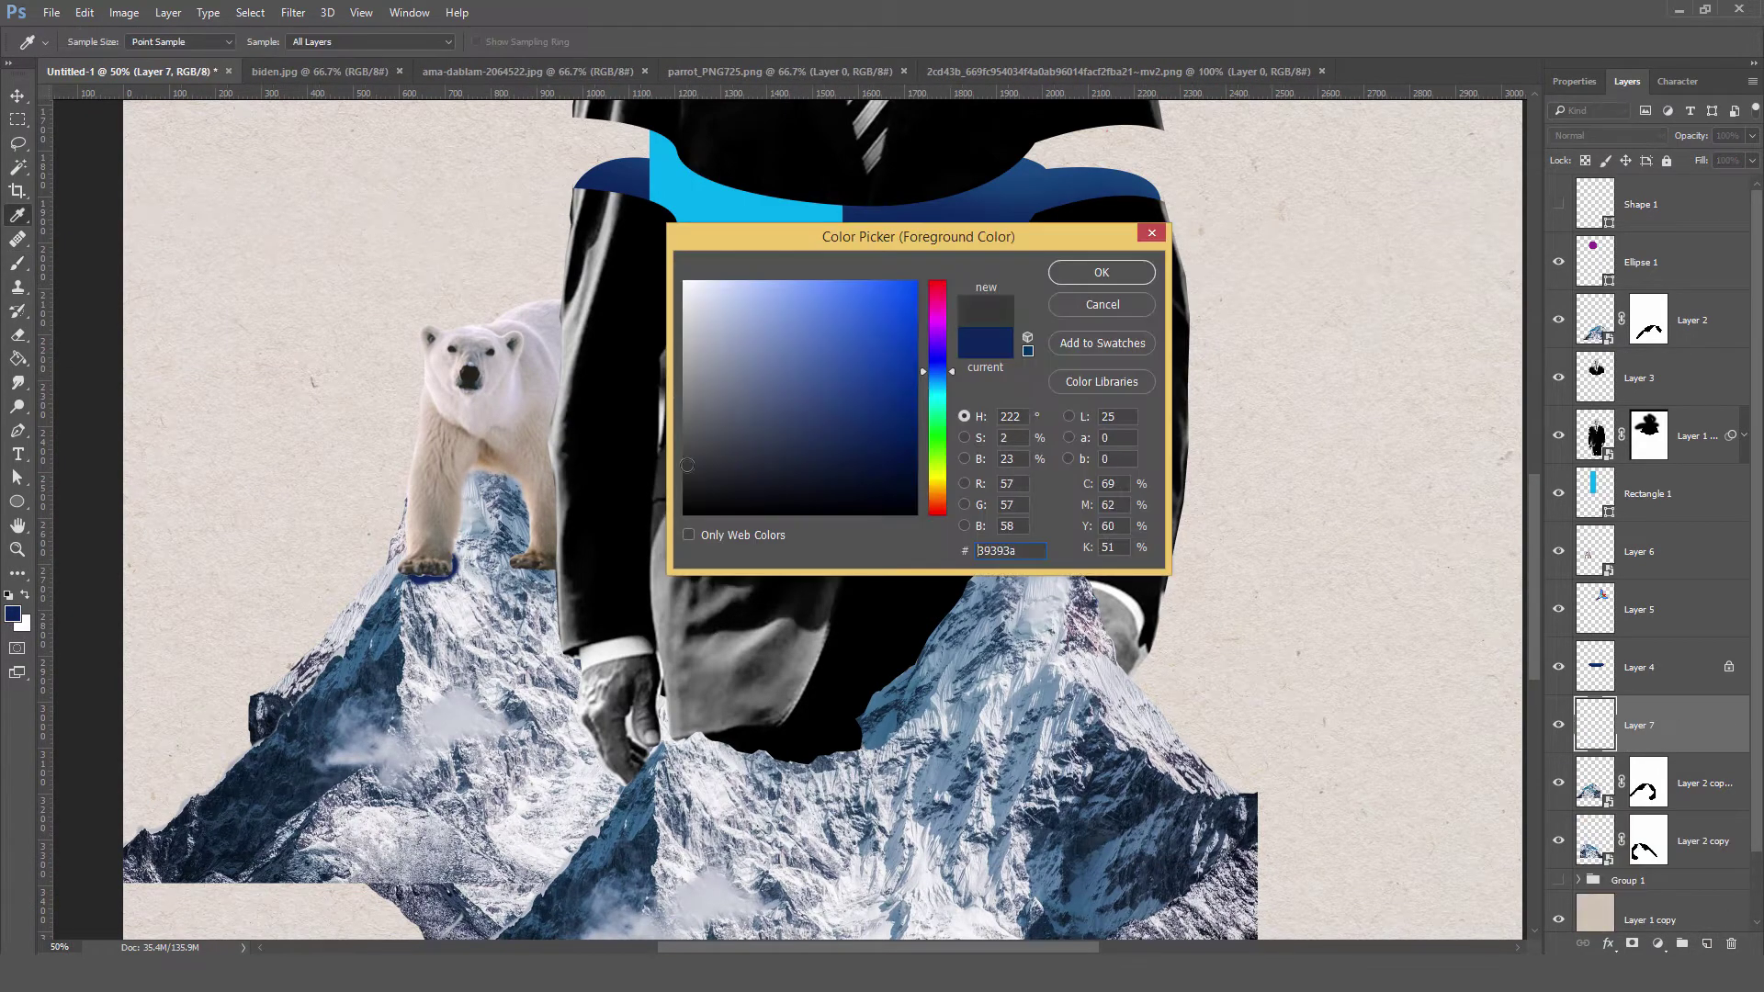
click(1102, 275)
click(78, 41)
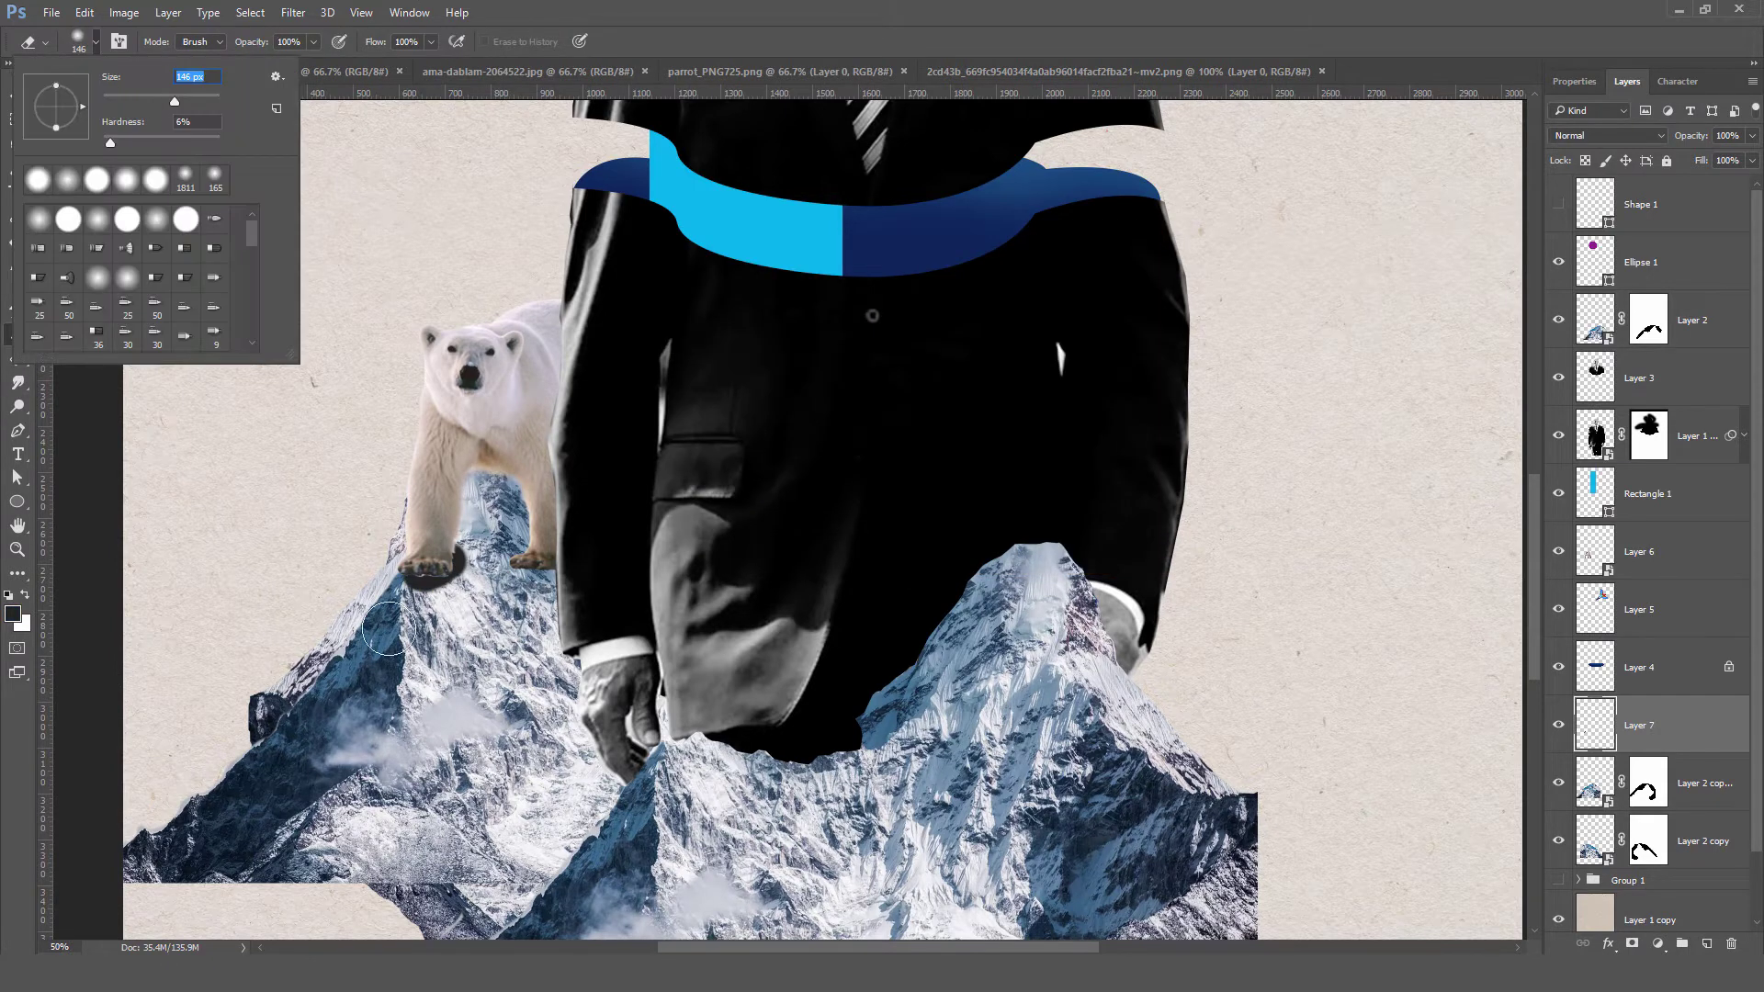
key(Return)
click(96, 42)
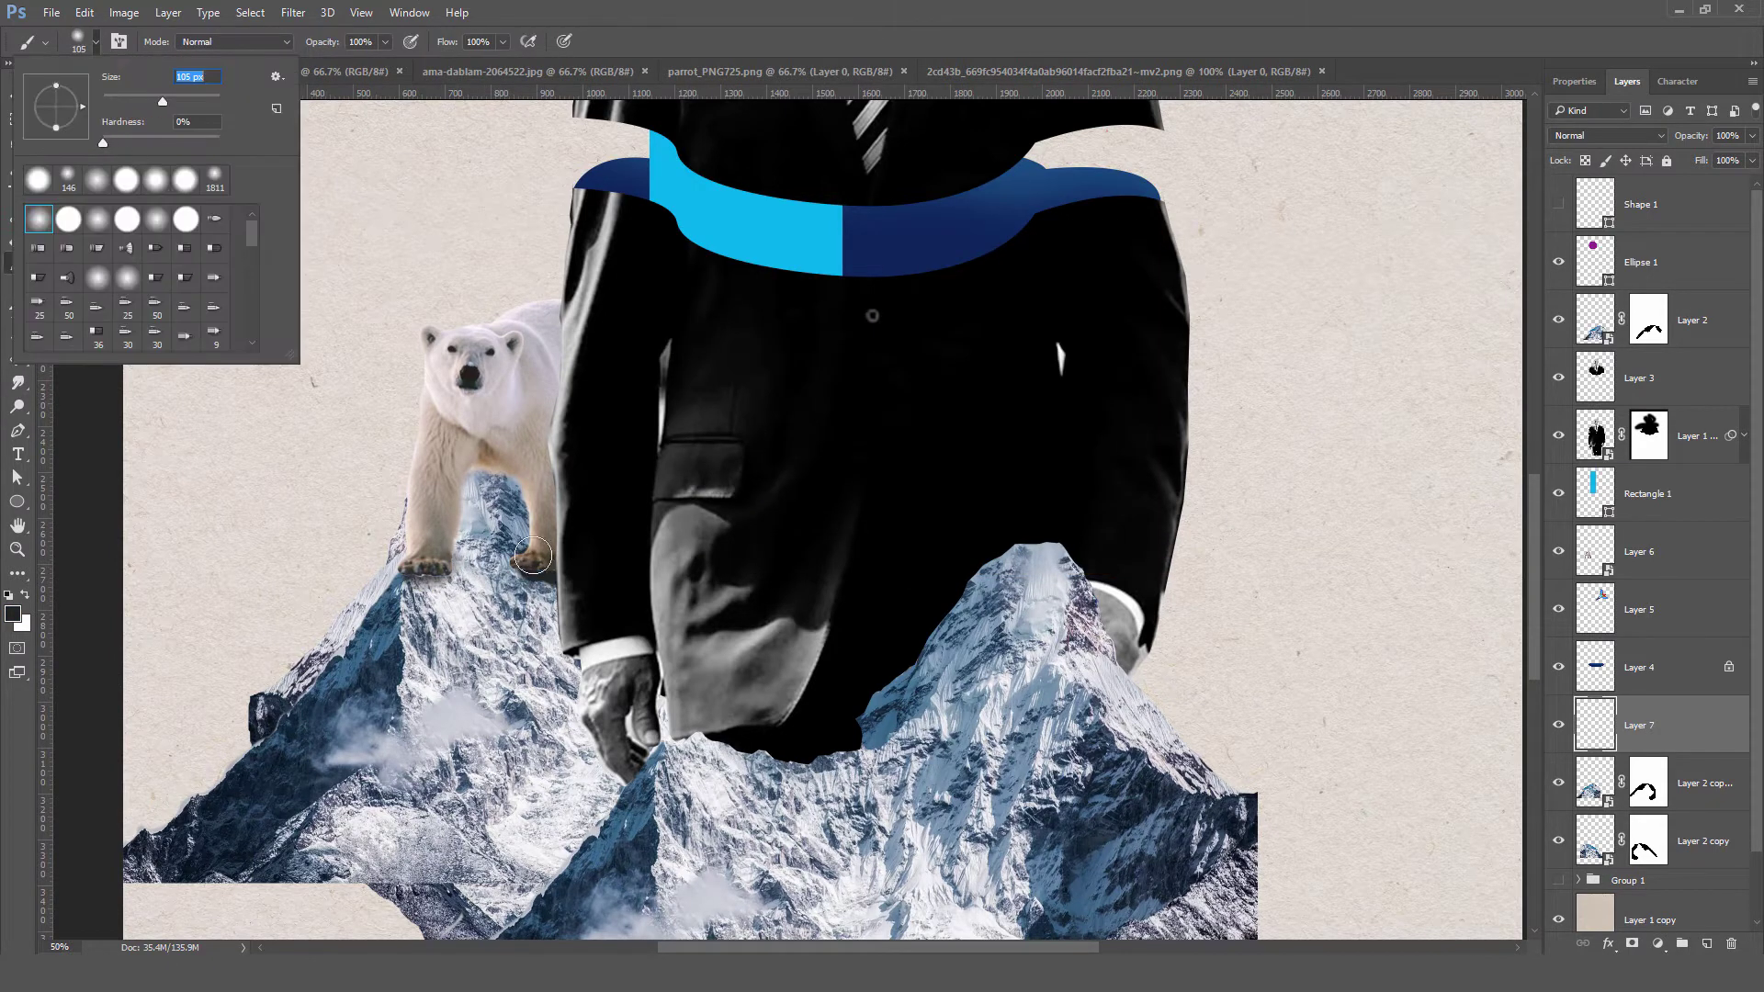
double_click(20, 361)
- Paint a soft dark shadow beneath the polar bear's paws
scroll(514, 527, up, 1)
key(b)
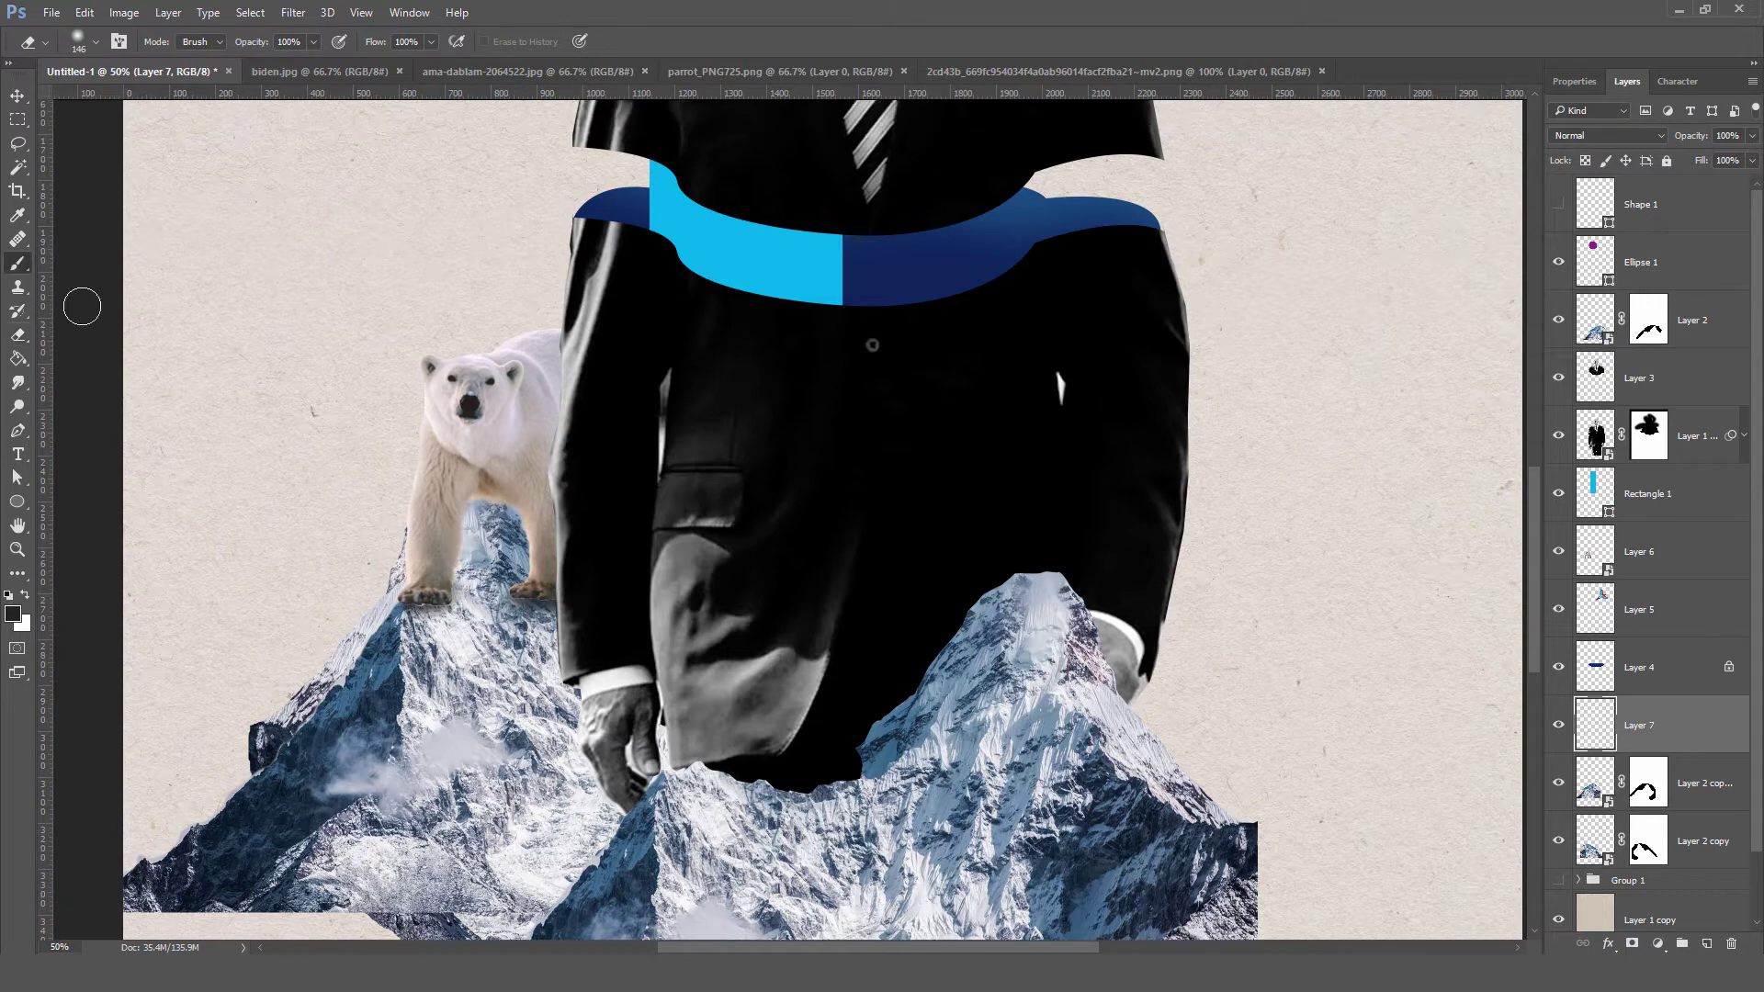
click(95, 41)
click(472, 510)
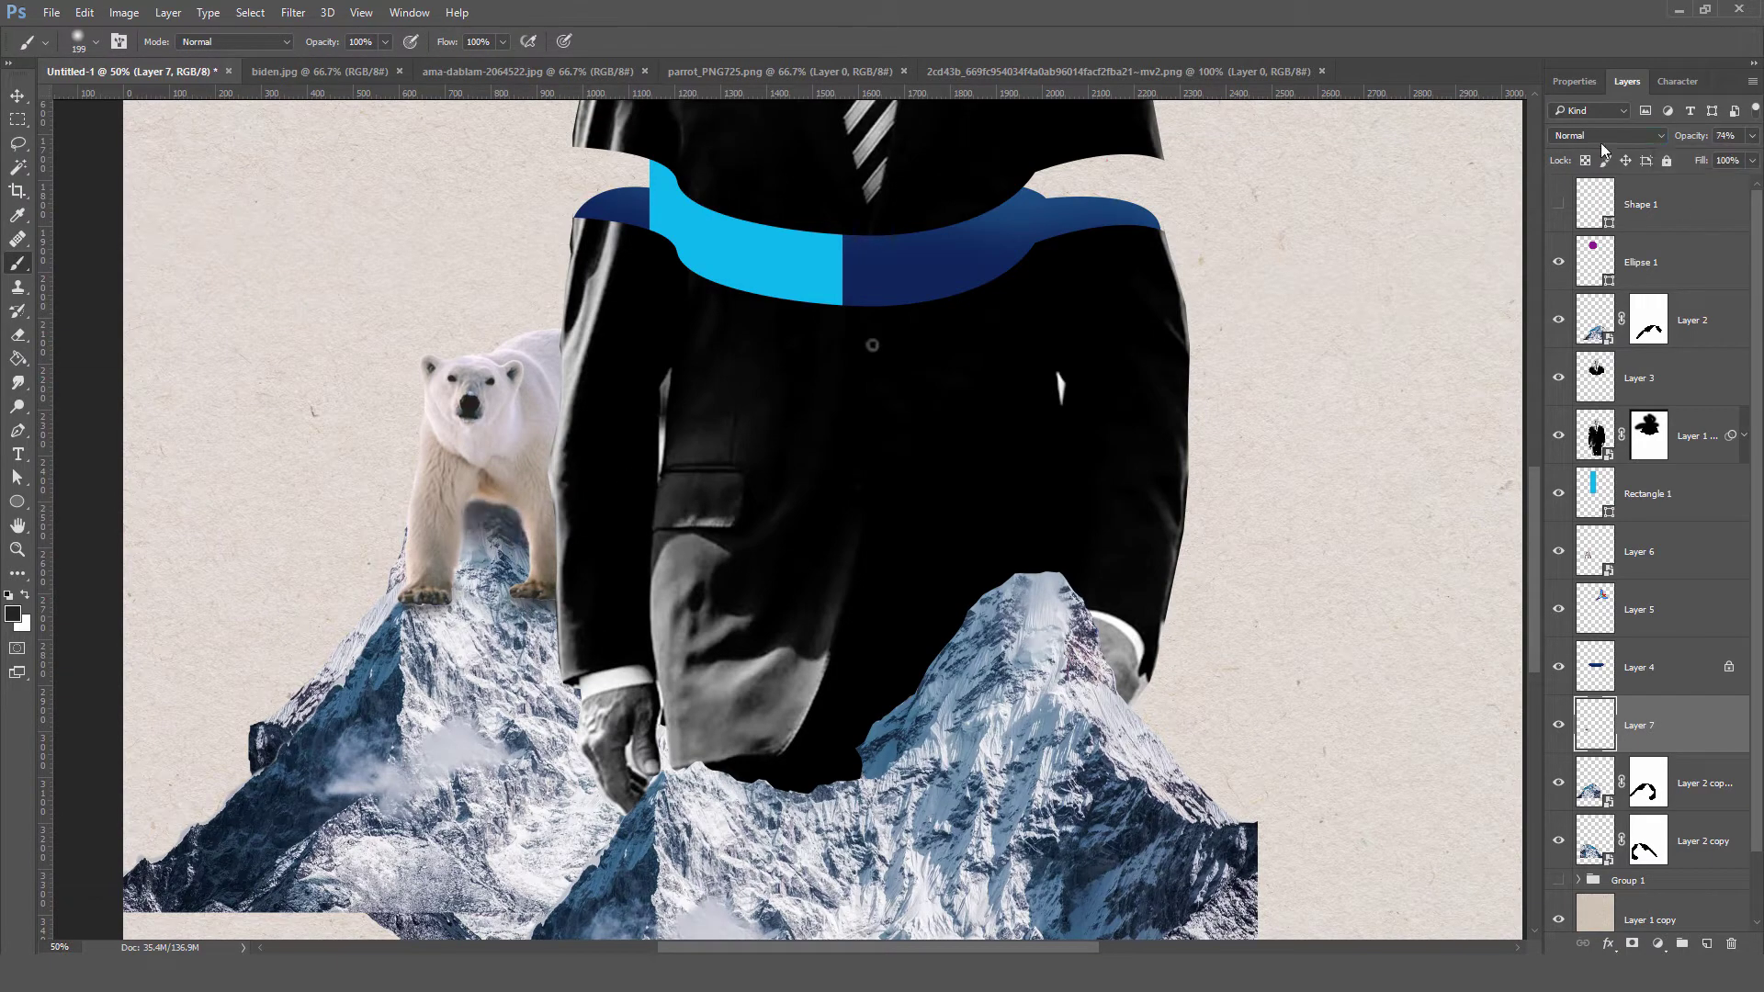
key(ctrl+minus)
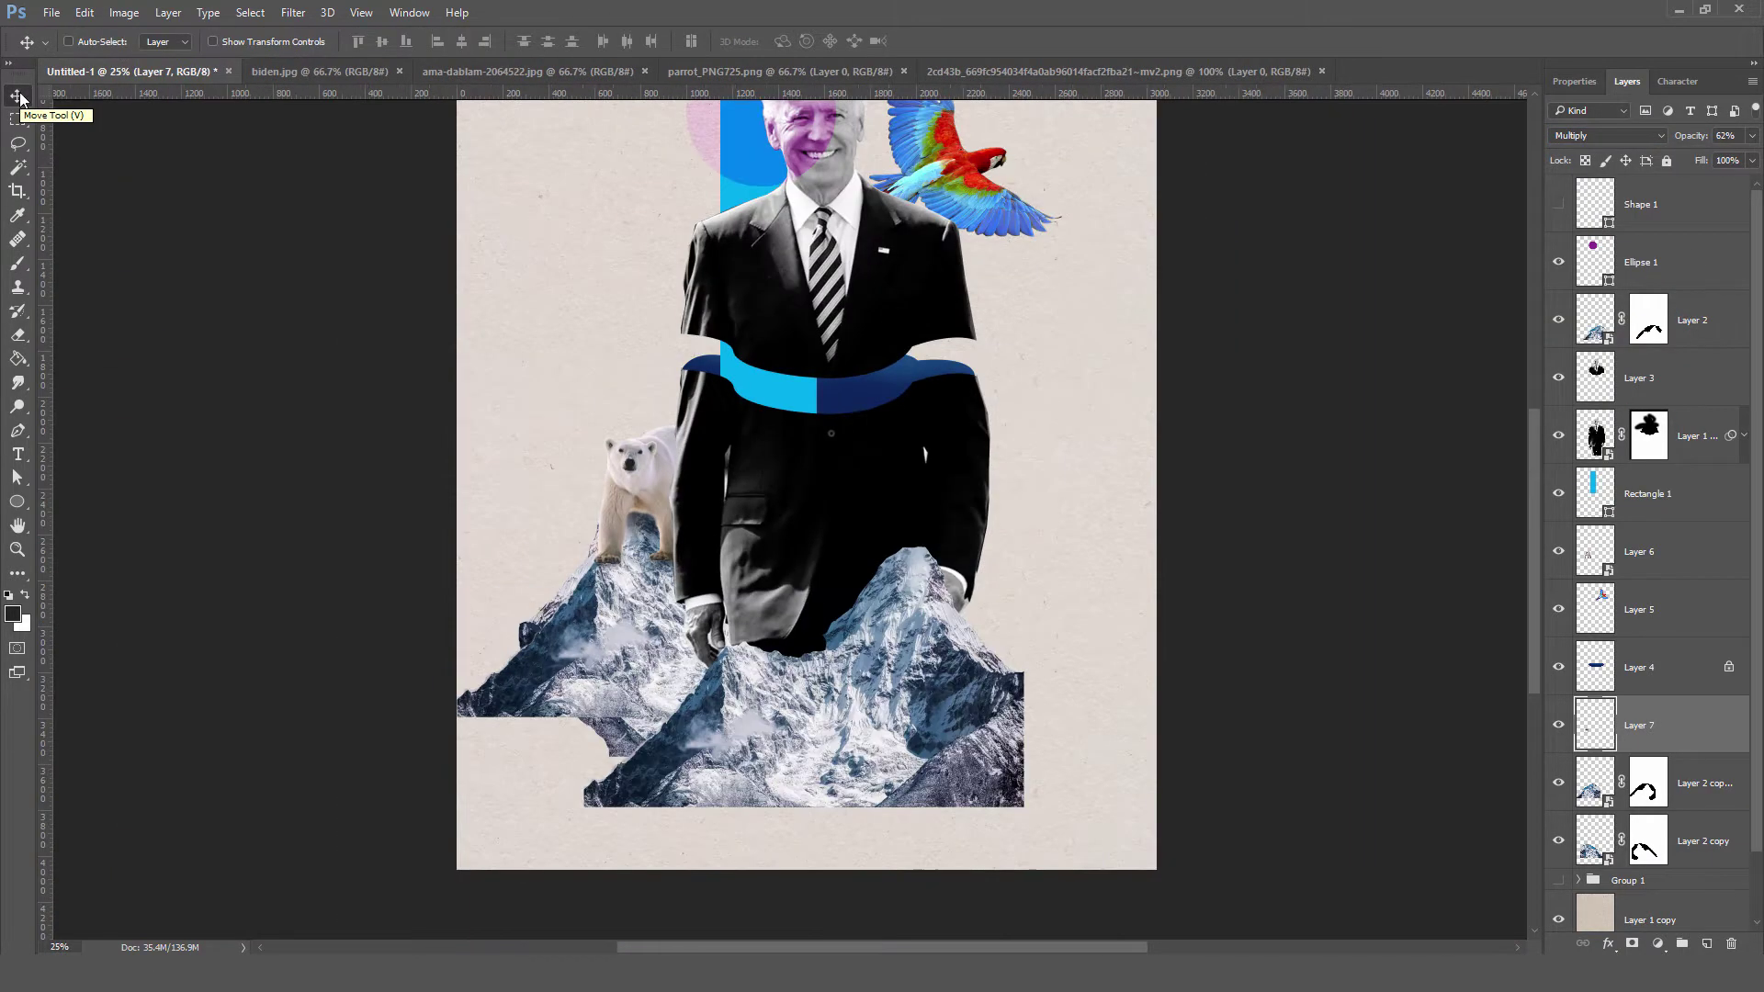
key(v)
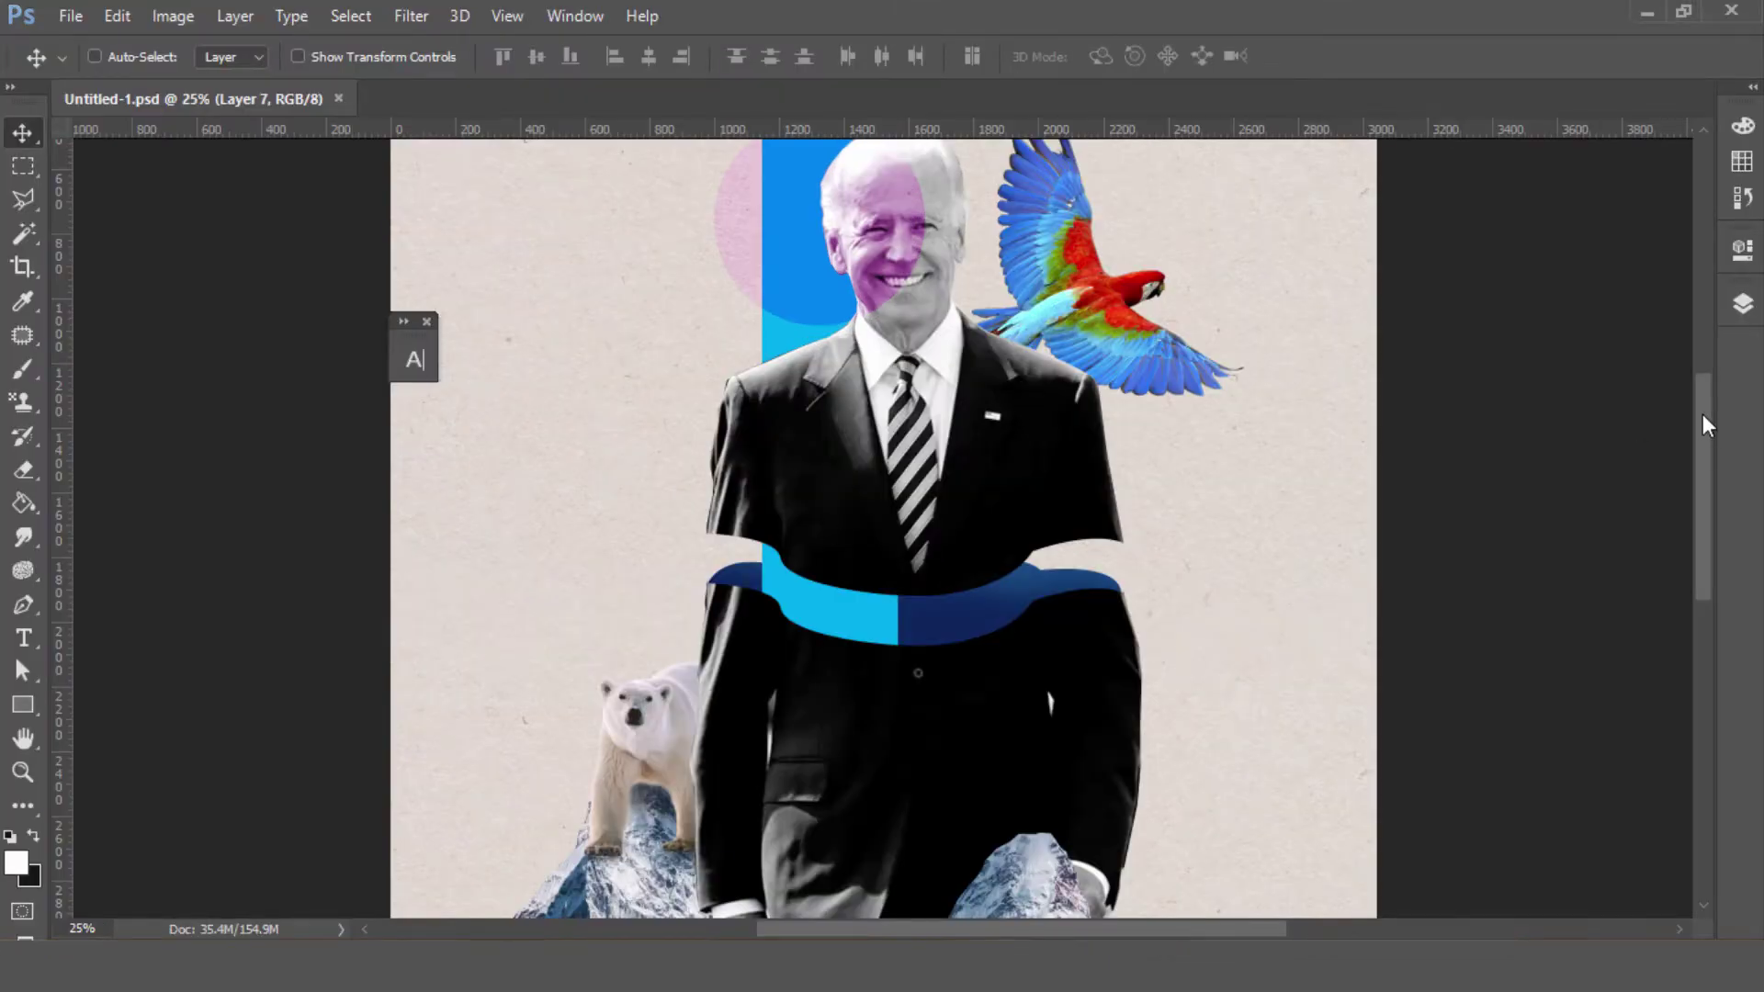
scroll(1705, 424, up, 2)
- Place mountainsice.jpg as a layer, flip it vertically, and move it below the suit
key(ctrl+o)
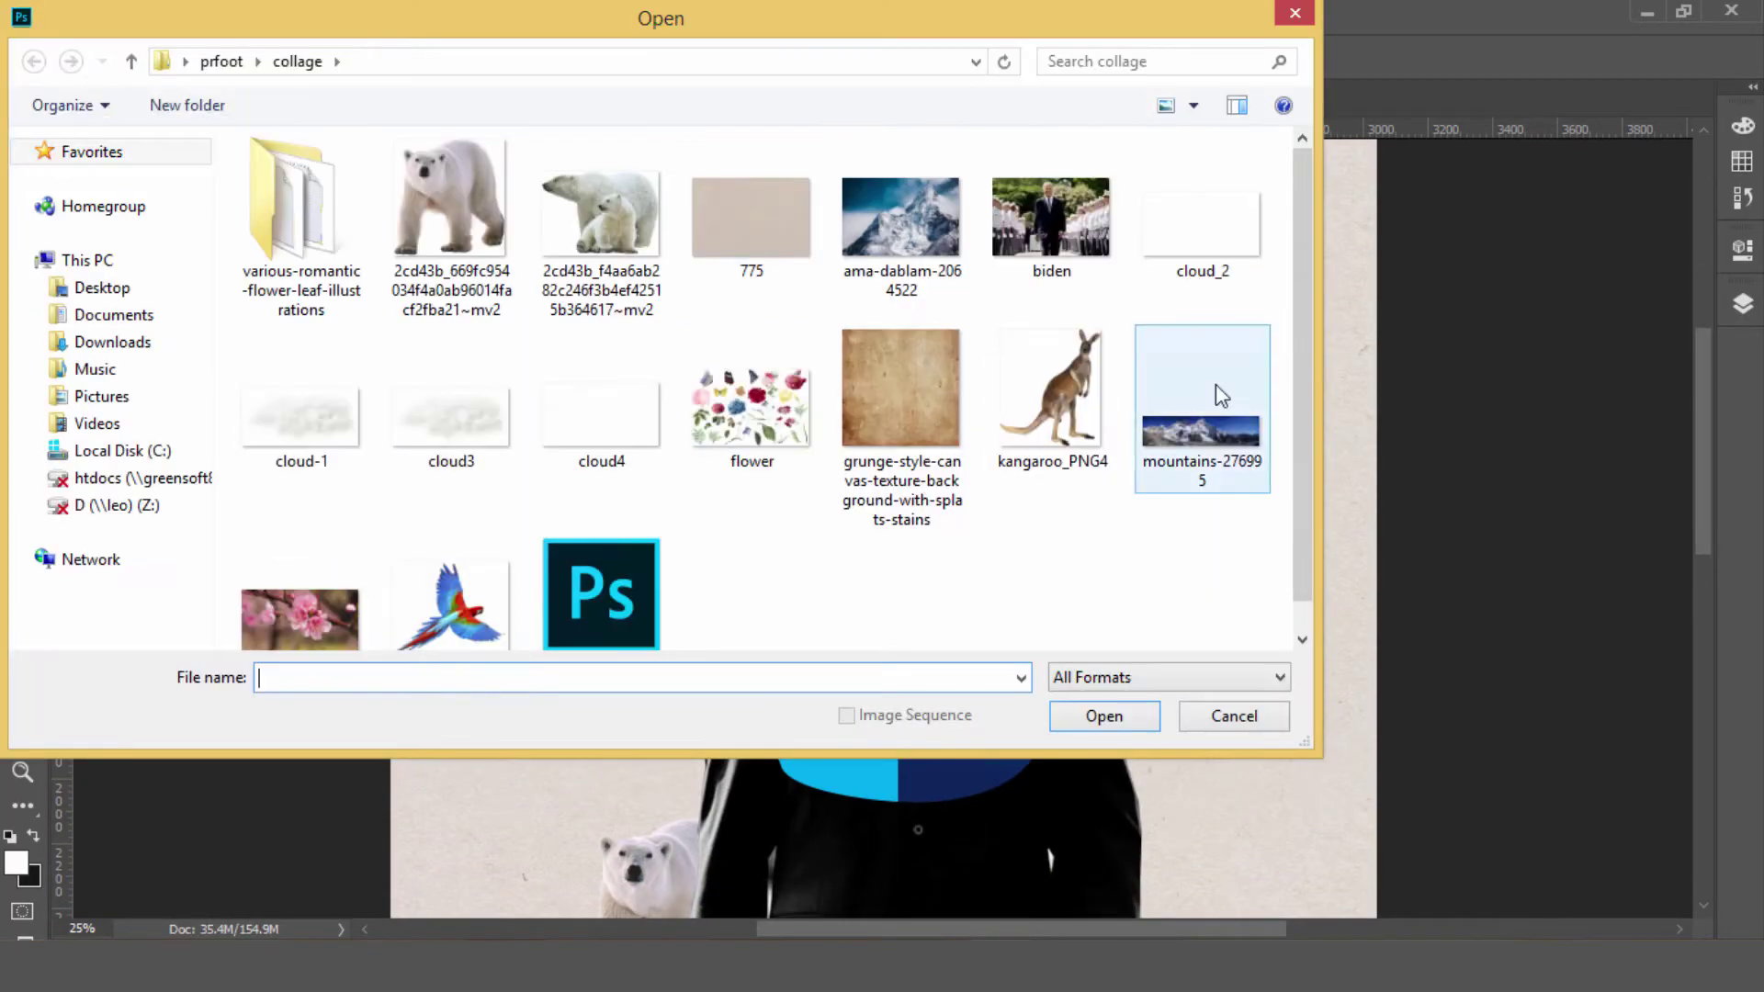
double_click(1201, 408)
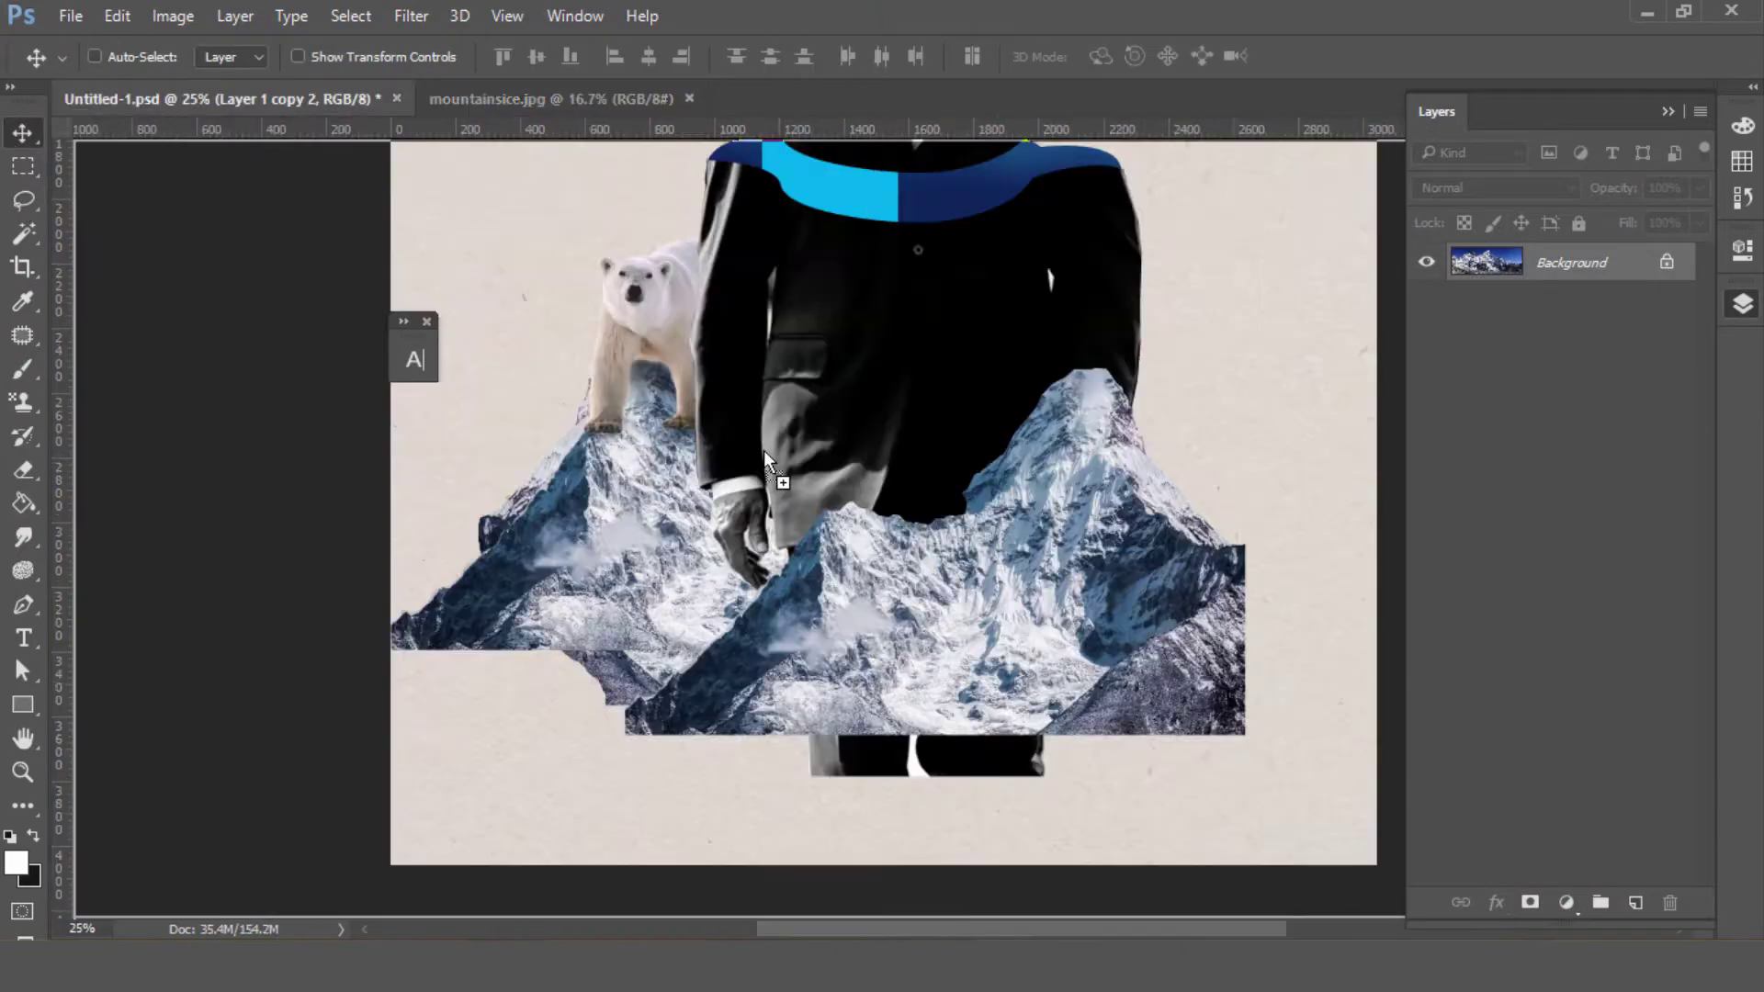
right_click(1609, 623)
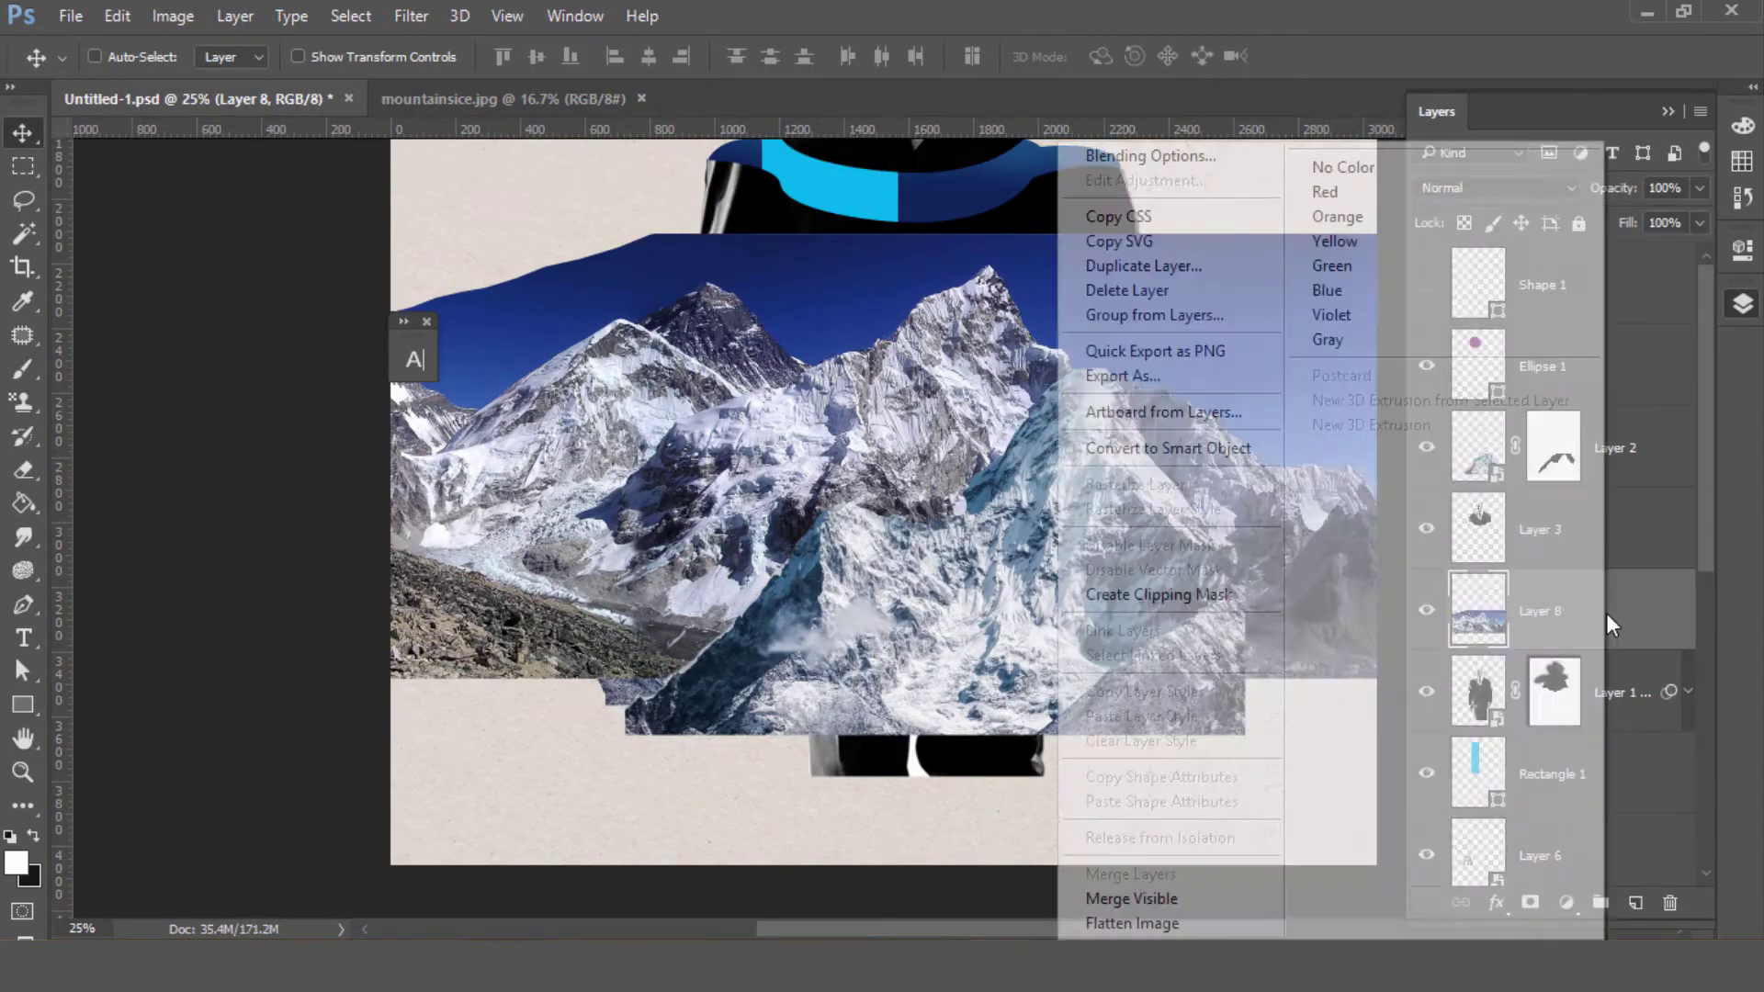
key(Escape)
key(ctrl+t)
key(Return)
drag(859, 368, 859, 484)
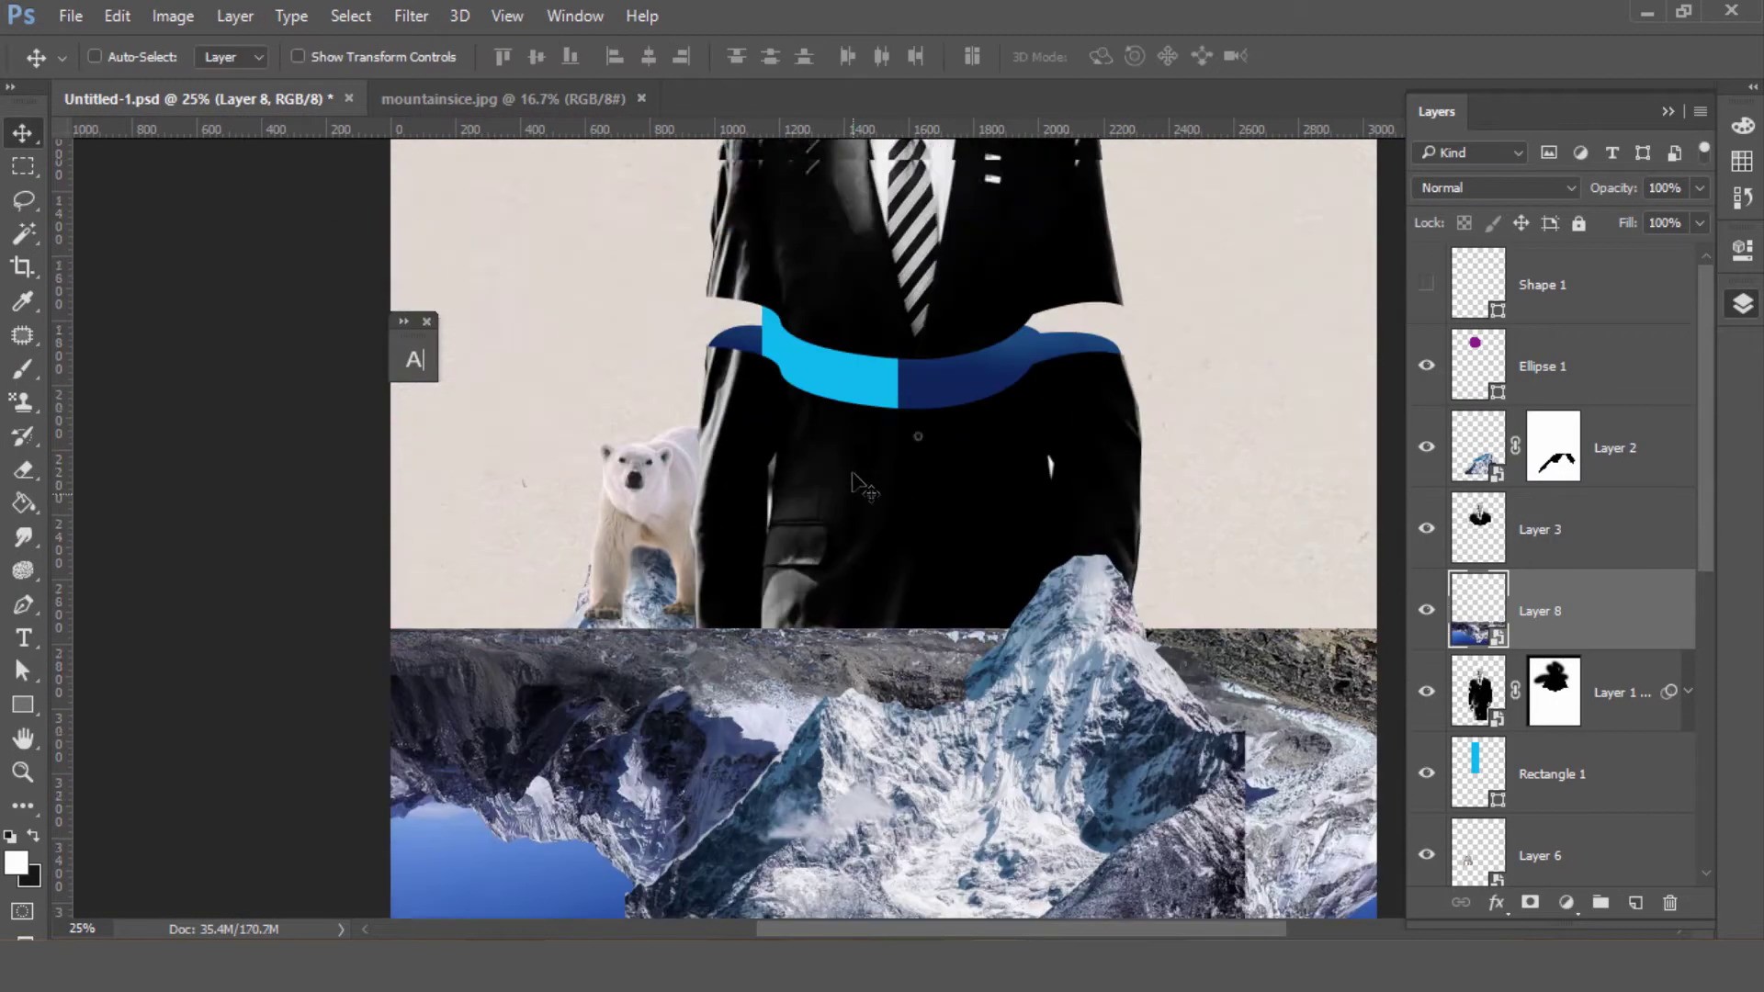
scroll(854, 478, down, 2)
- Lasso and mask away the blue water, the sky above the ridge, and the dark left mountains
key(l)
mouse_move(607, 702)
mouse_down()
mouse_move(863, 878)
mouse_move(538, 931)
mouse_up()
alt+click(1529, 902)
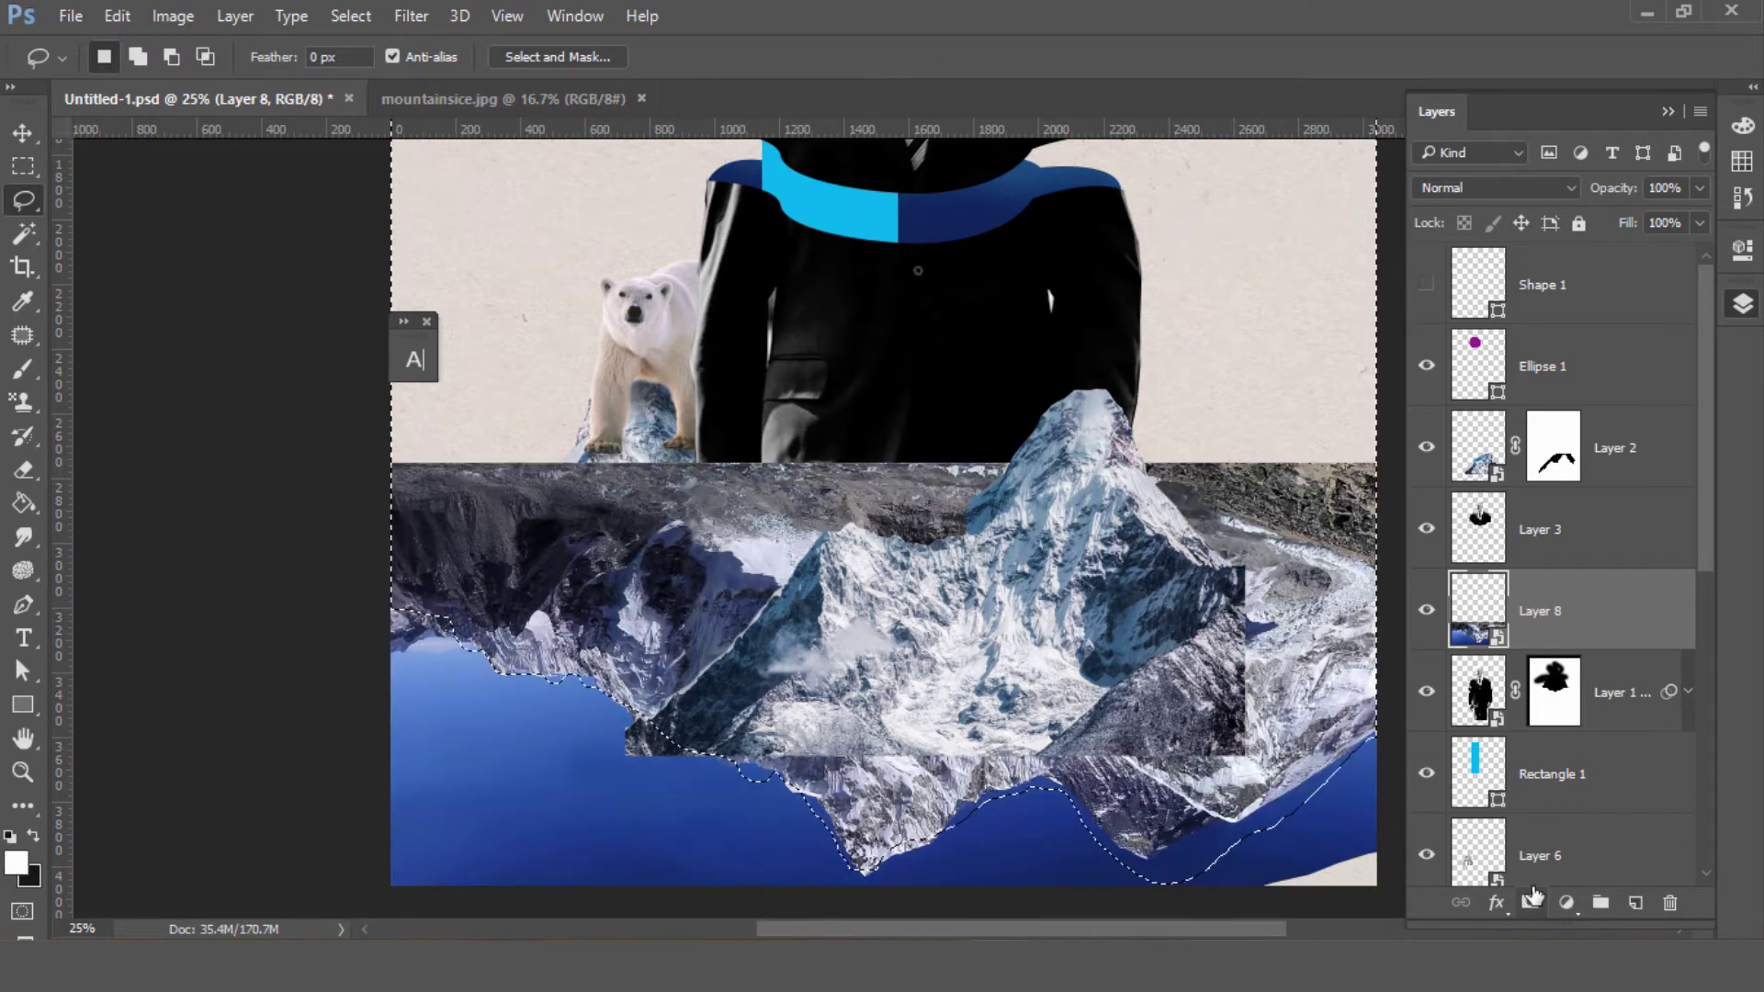
drag(470, 668, 749, 568)
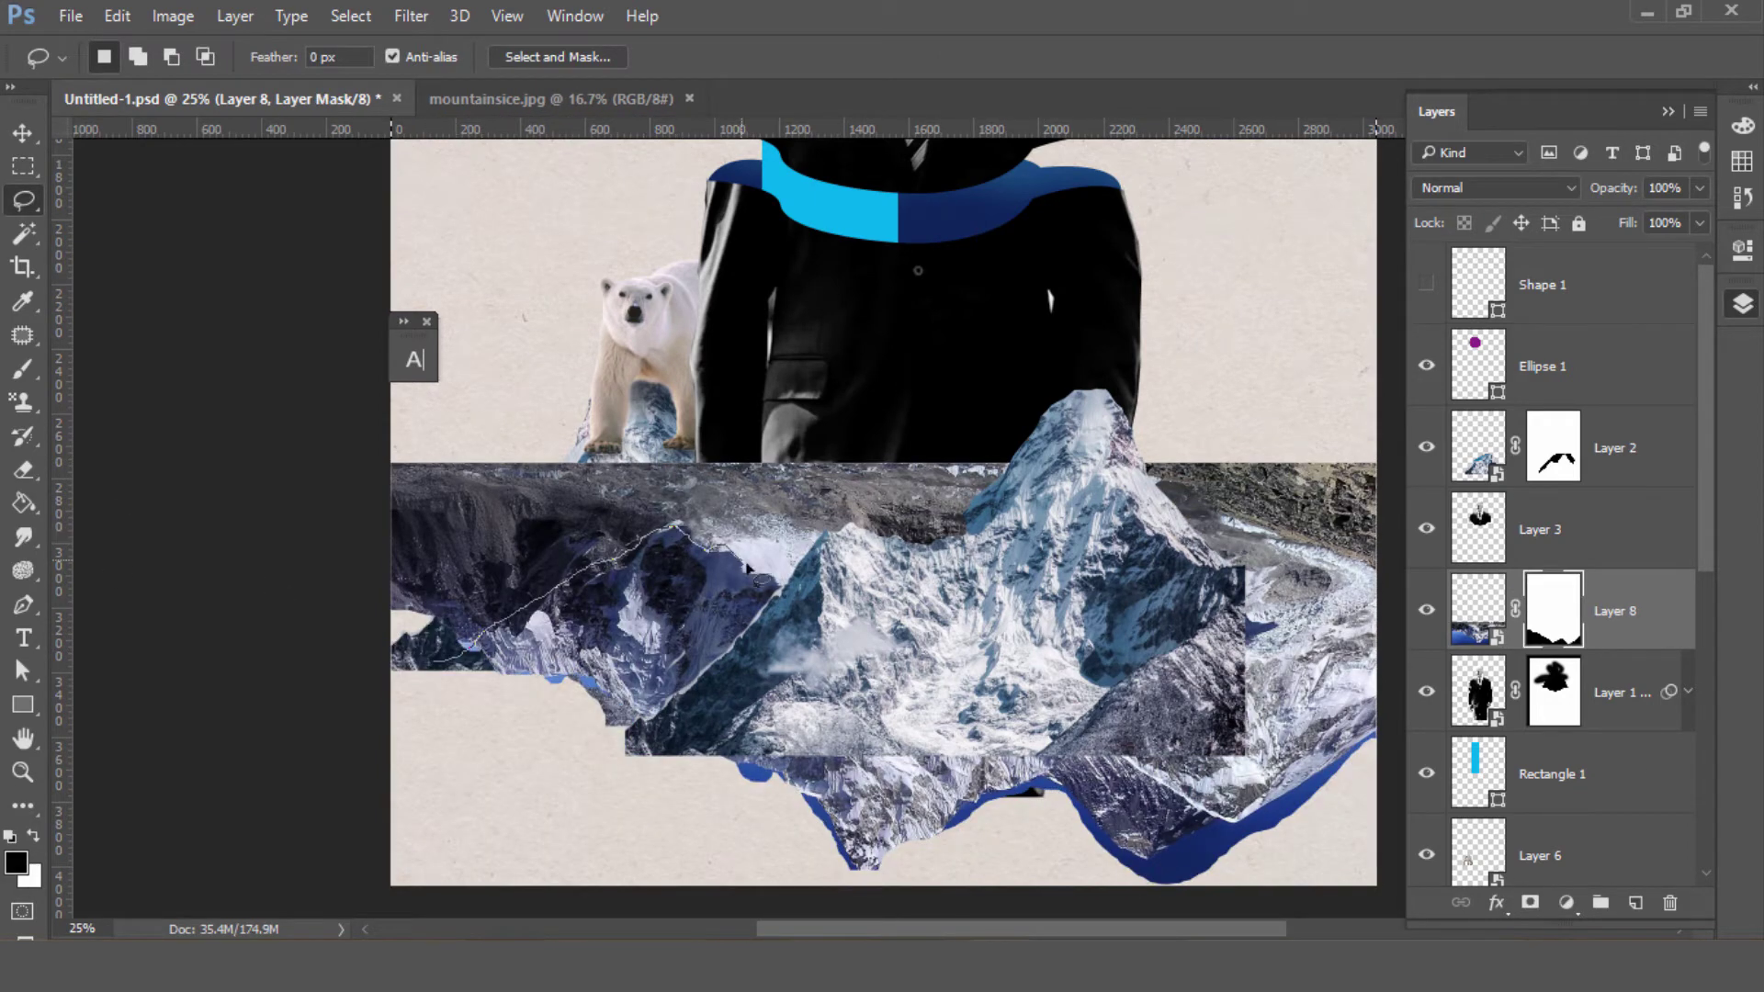
drag(1284, 608, 395, 698)
key(alt+BackSpace)
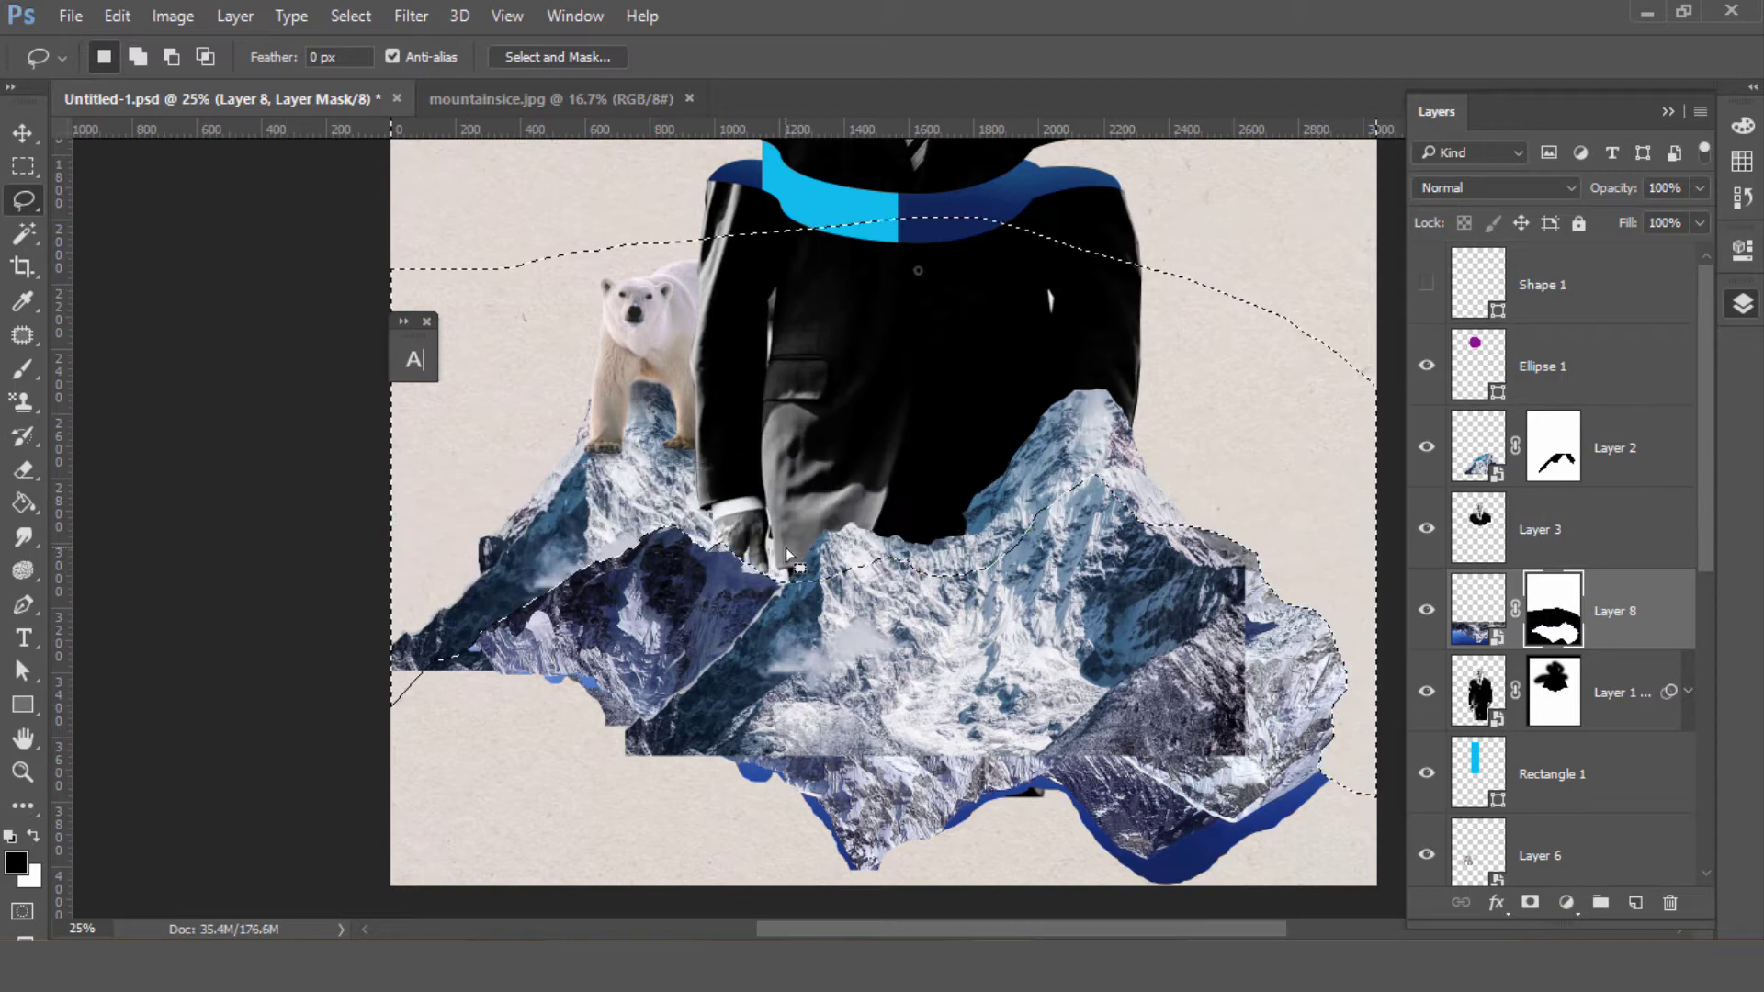
drag(640, 752, 432, 807)
key(alt+BackSpace)
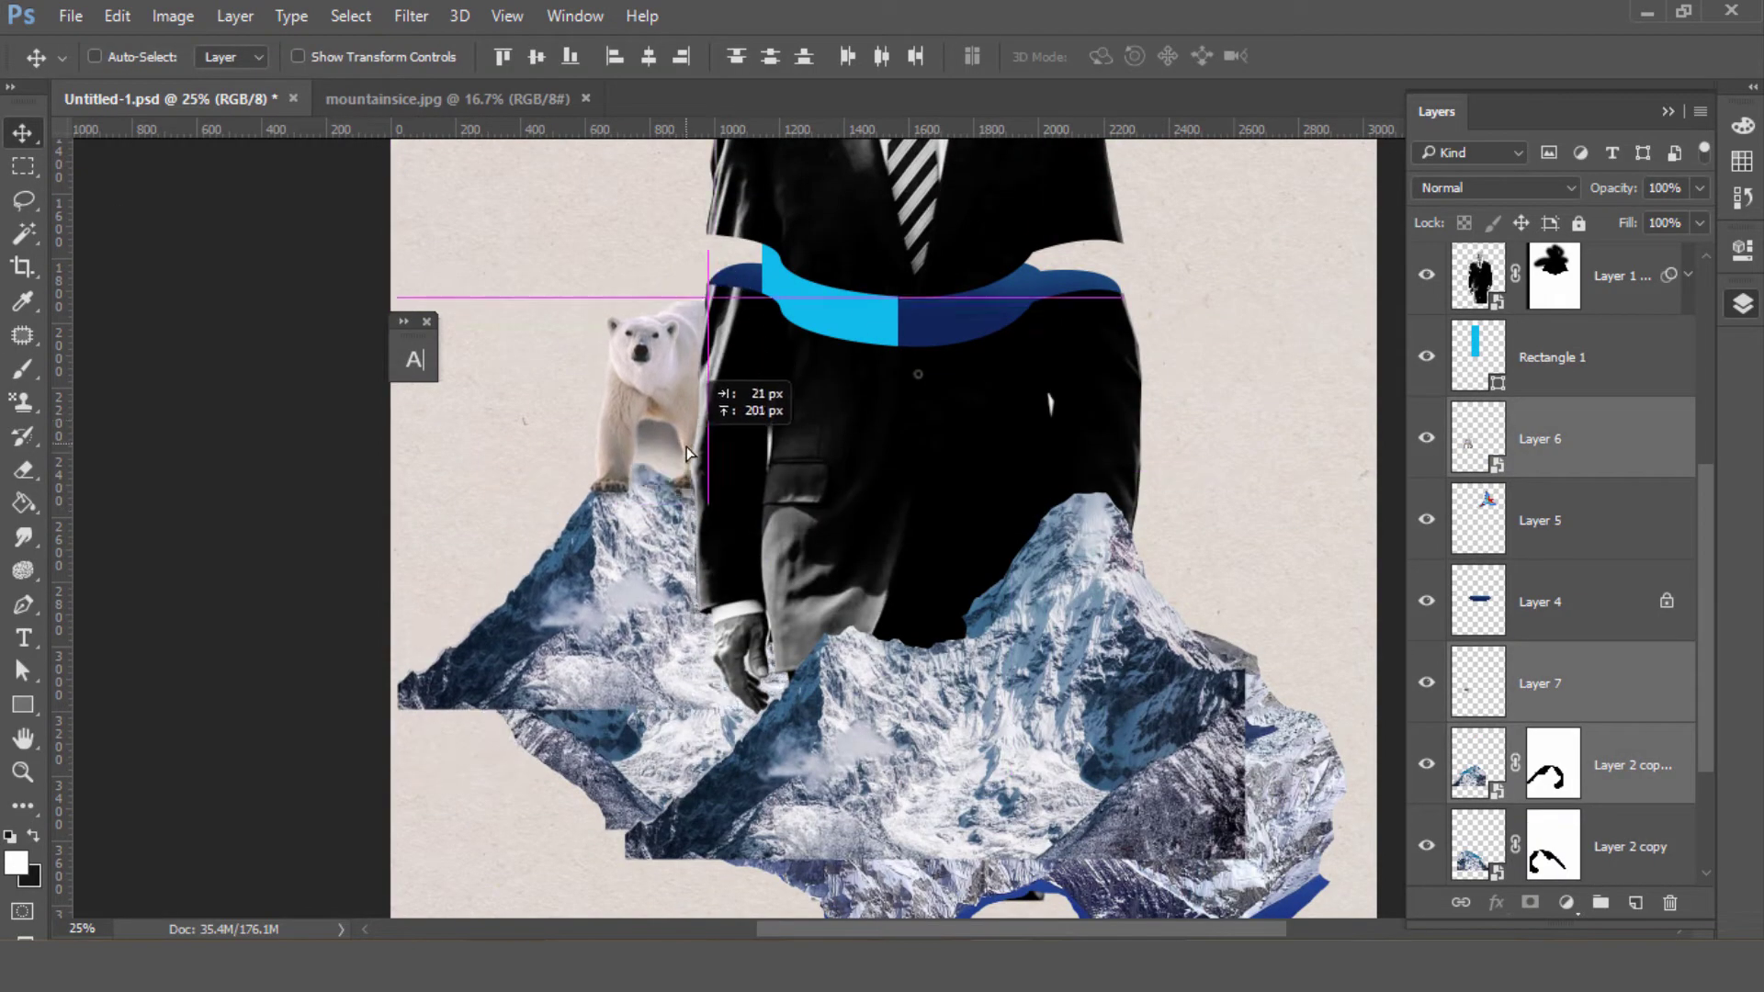
- Nudge the polar bear down and reposition the lower-left mountain piece
drag(687, 452, 677, 503)
drag(632, 797, 601, 577)
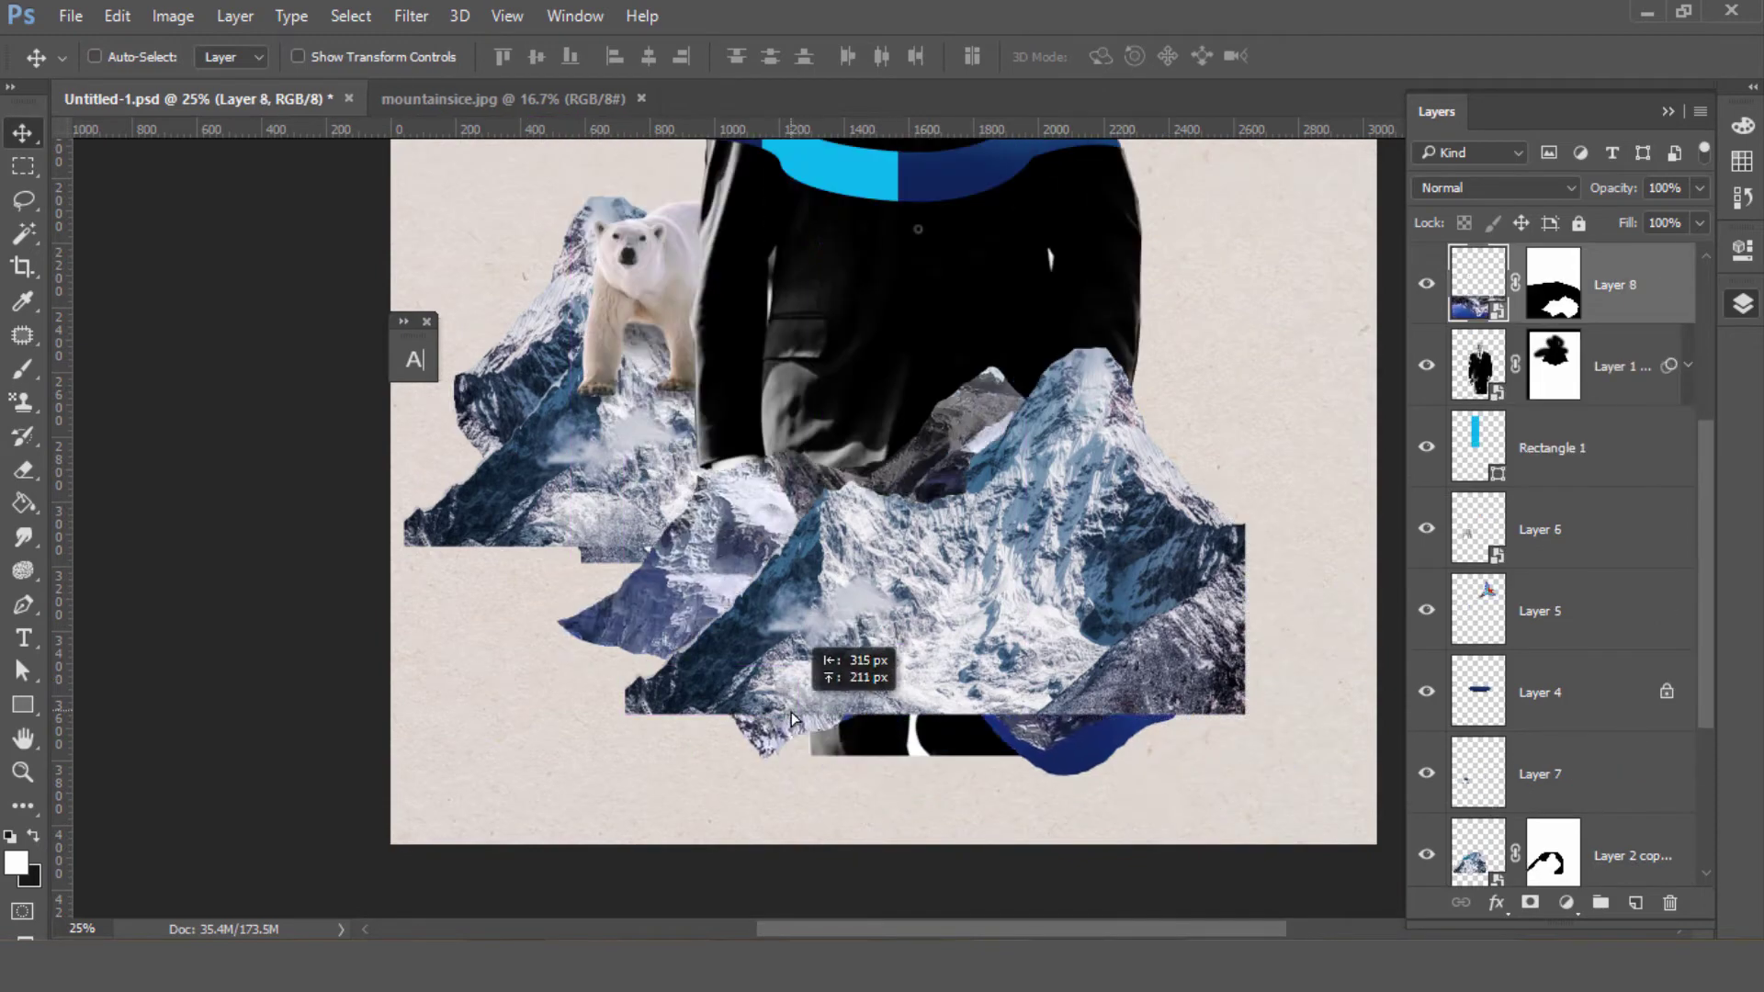
right_click(1172, 566)
- Mask out an unwanted area of the right-hand mountain piece with black
click(1210, 588)
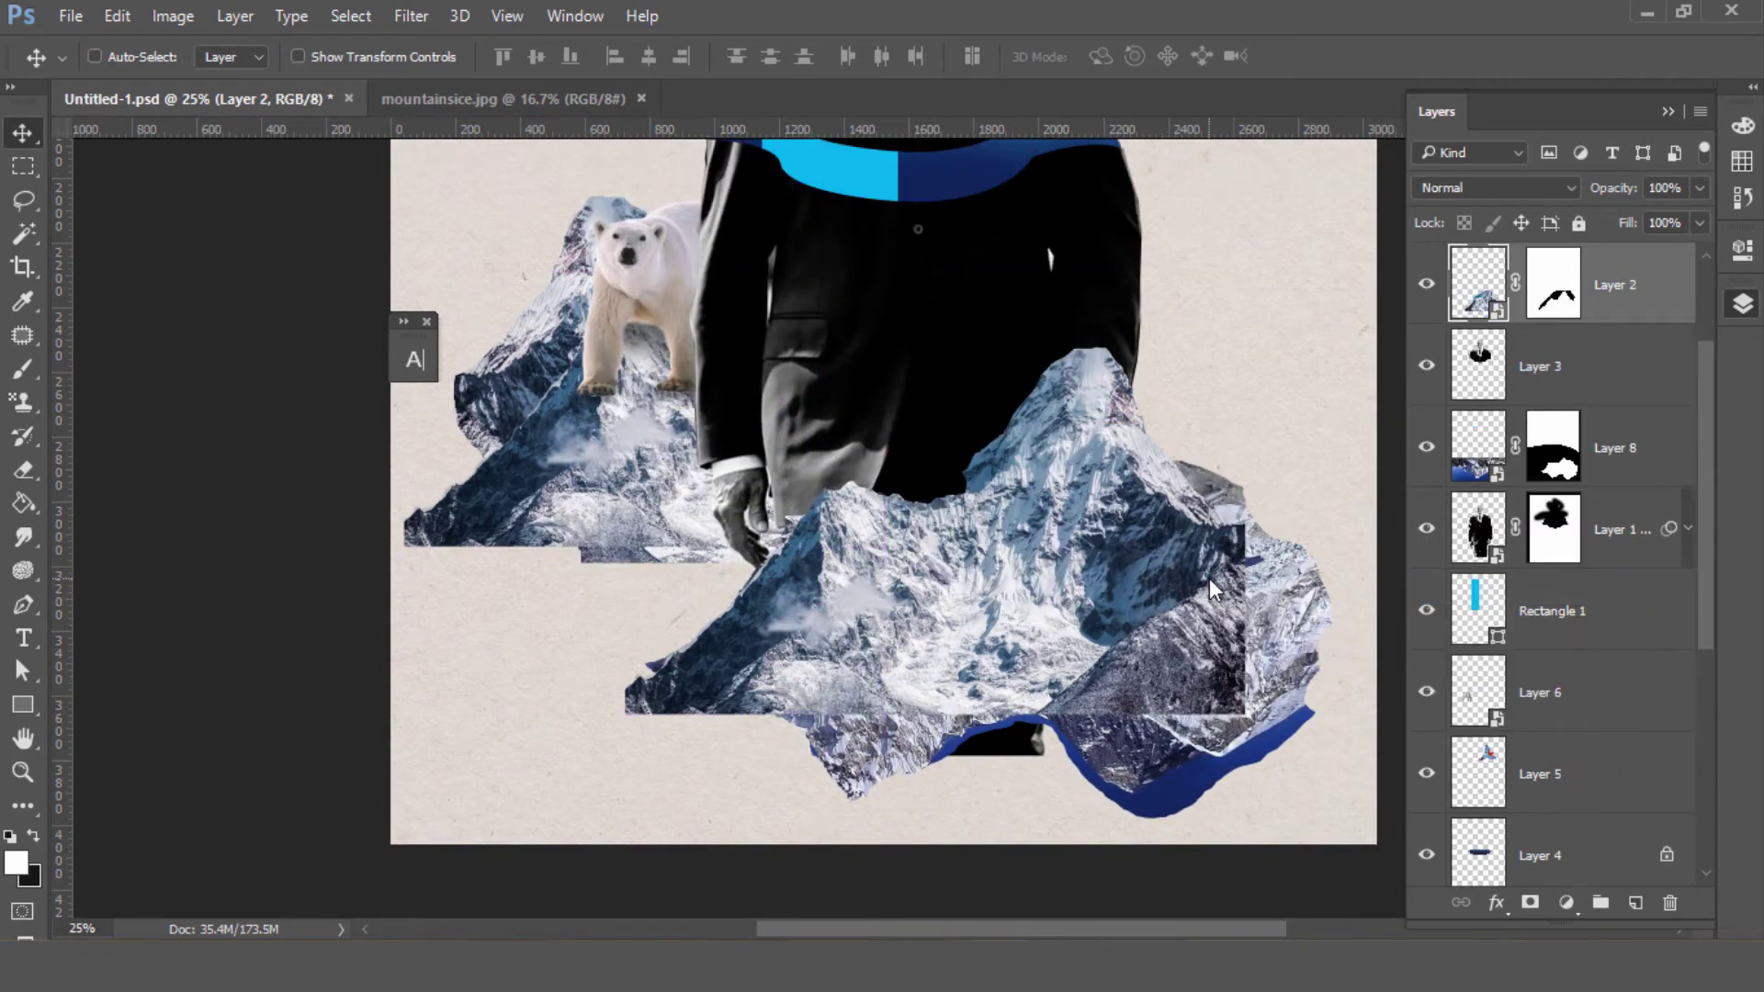
click(1553, 285)
key(d)
key(l)
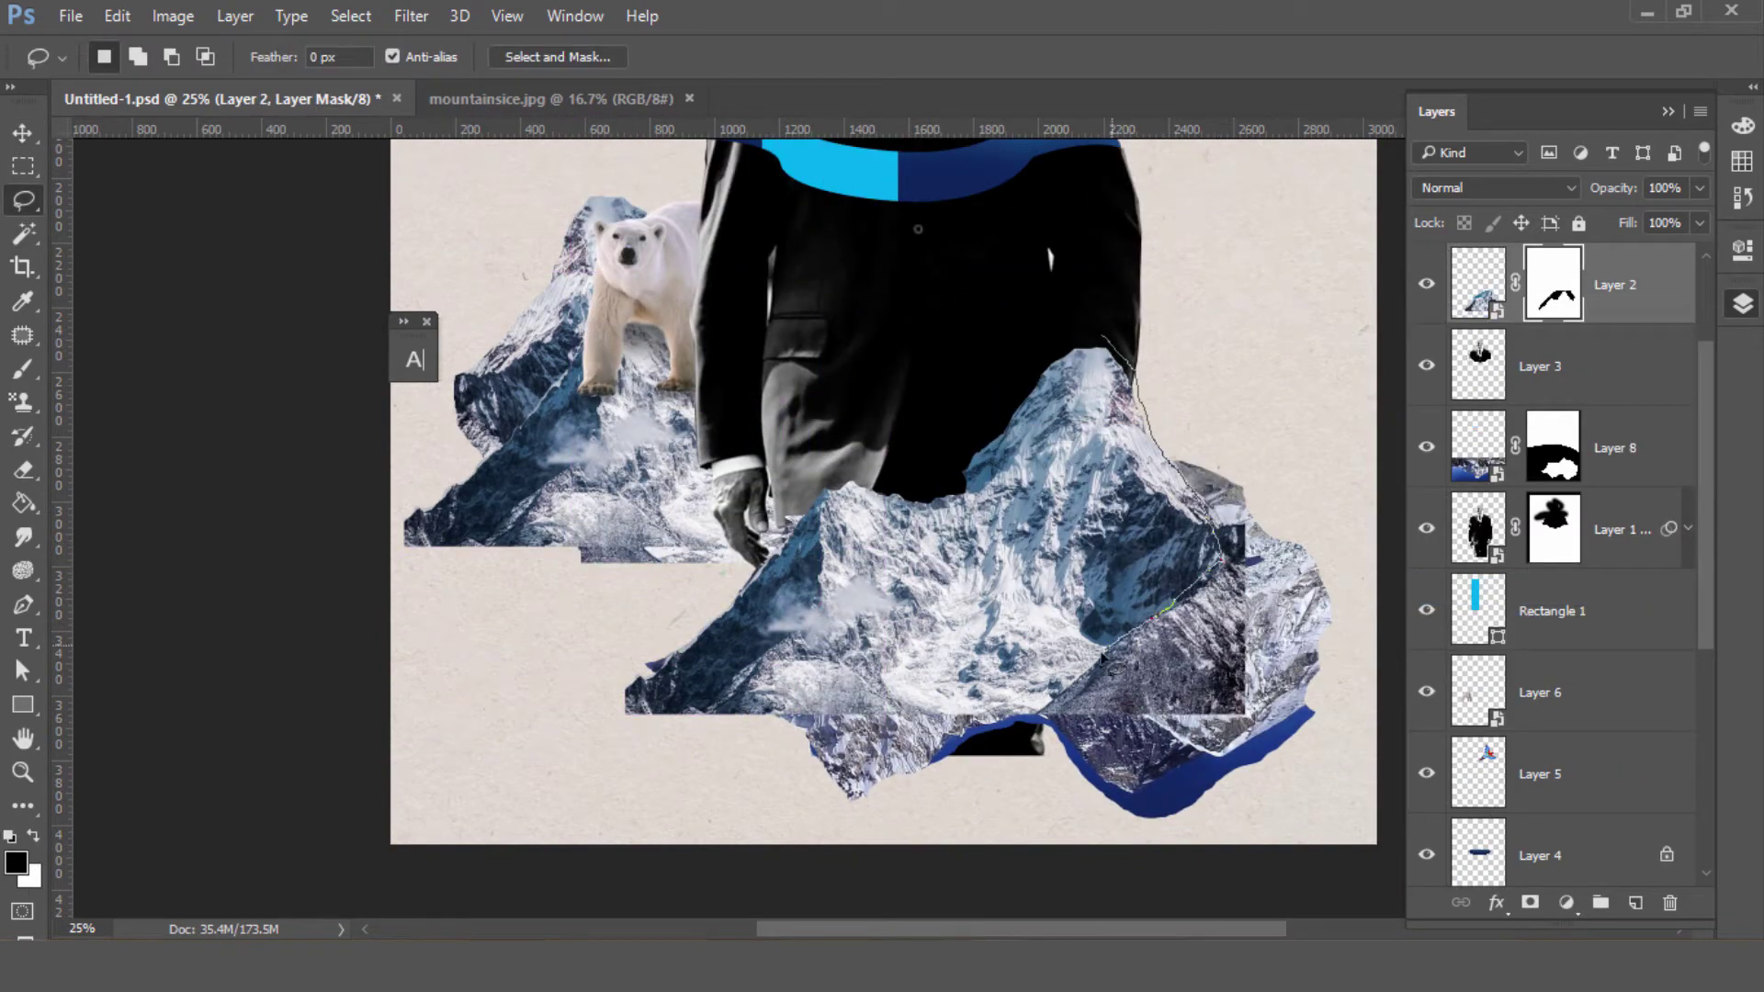
key(alt+BackSpace)
key(ctrl+d)
- Lasso the leftover blue water at lower right and hide it in the placed mountains' mask
ctrl+right_click(1180, 702)
click(1212, 718)
key(x)
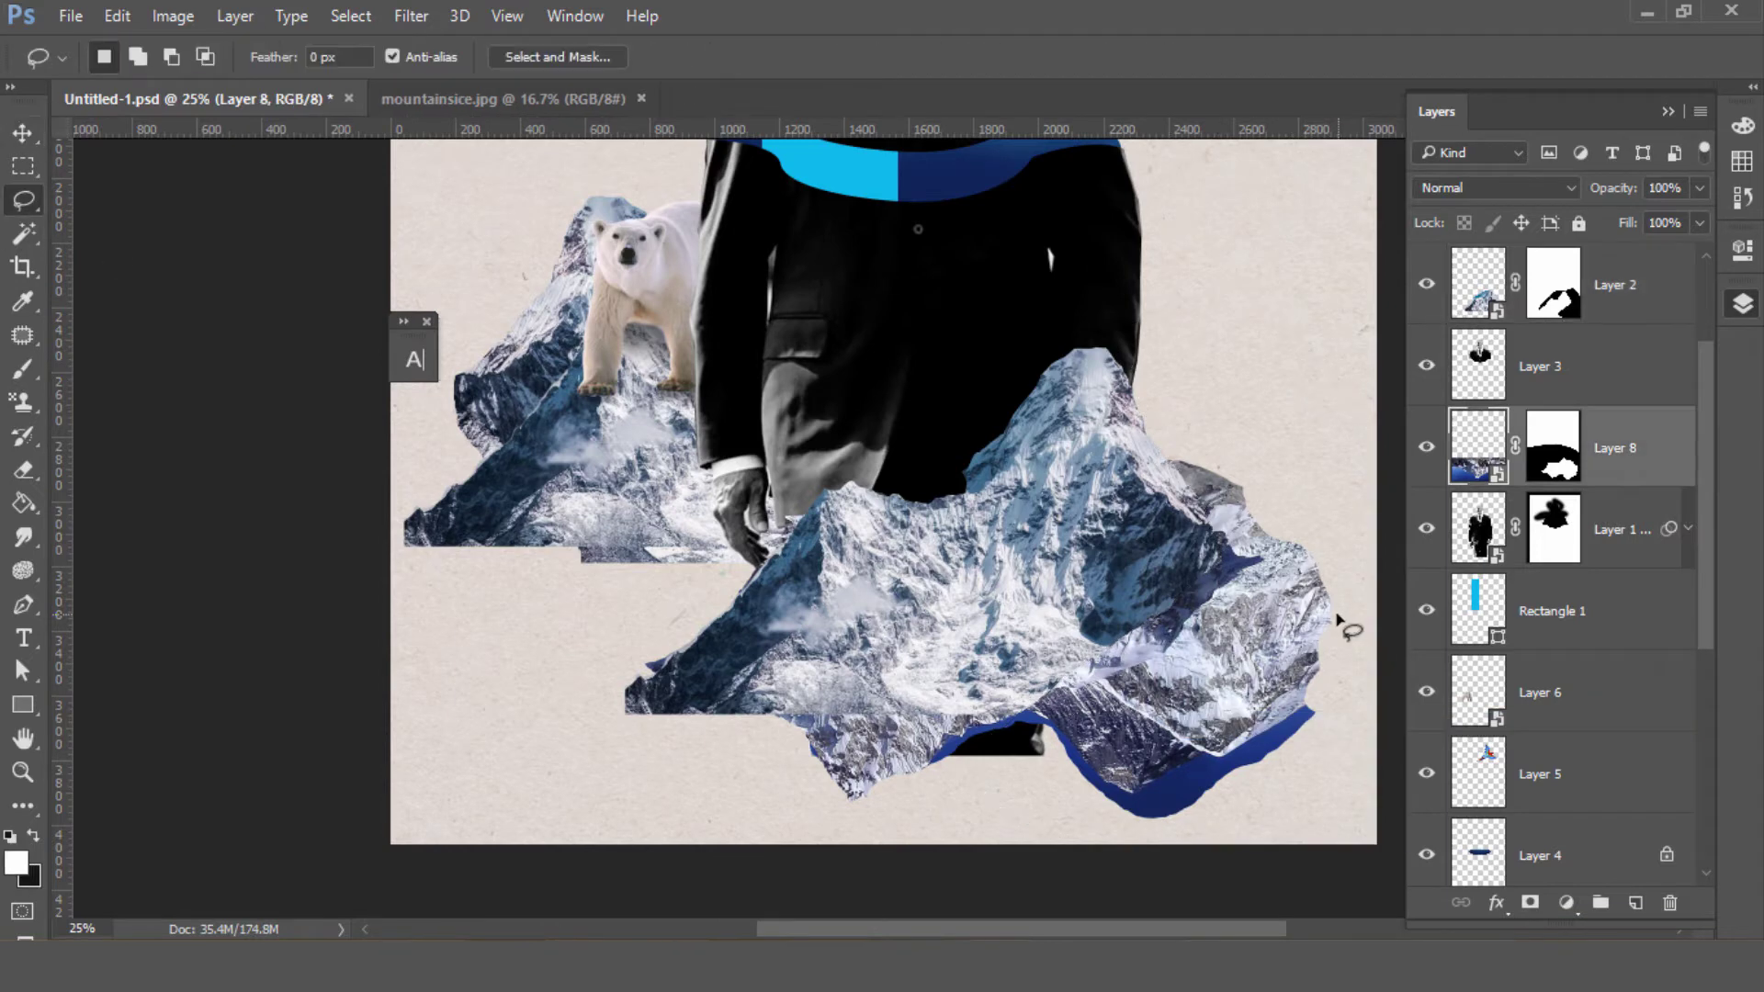
drag(956, 746, 1333, 625)
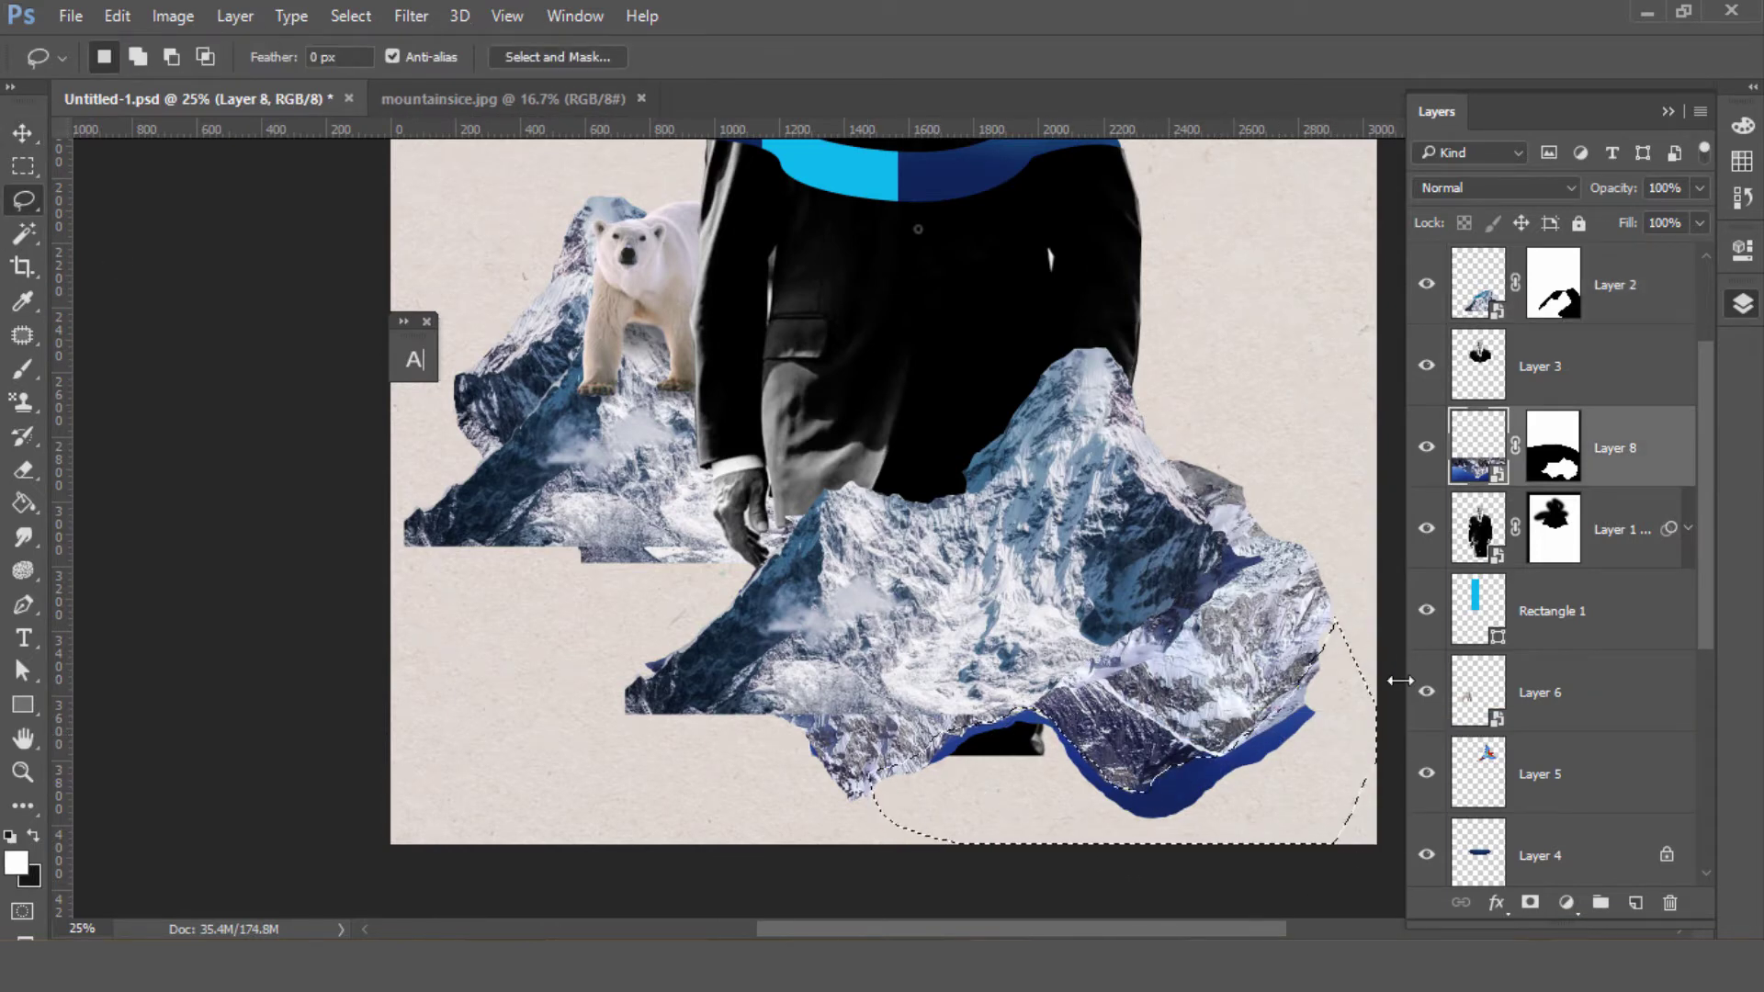
click(1538, 464)
key(x)
key(alt+BackSpace)
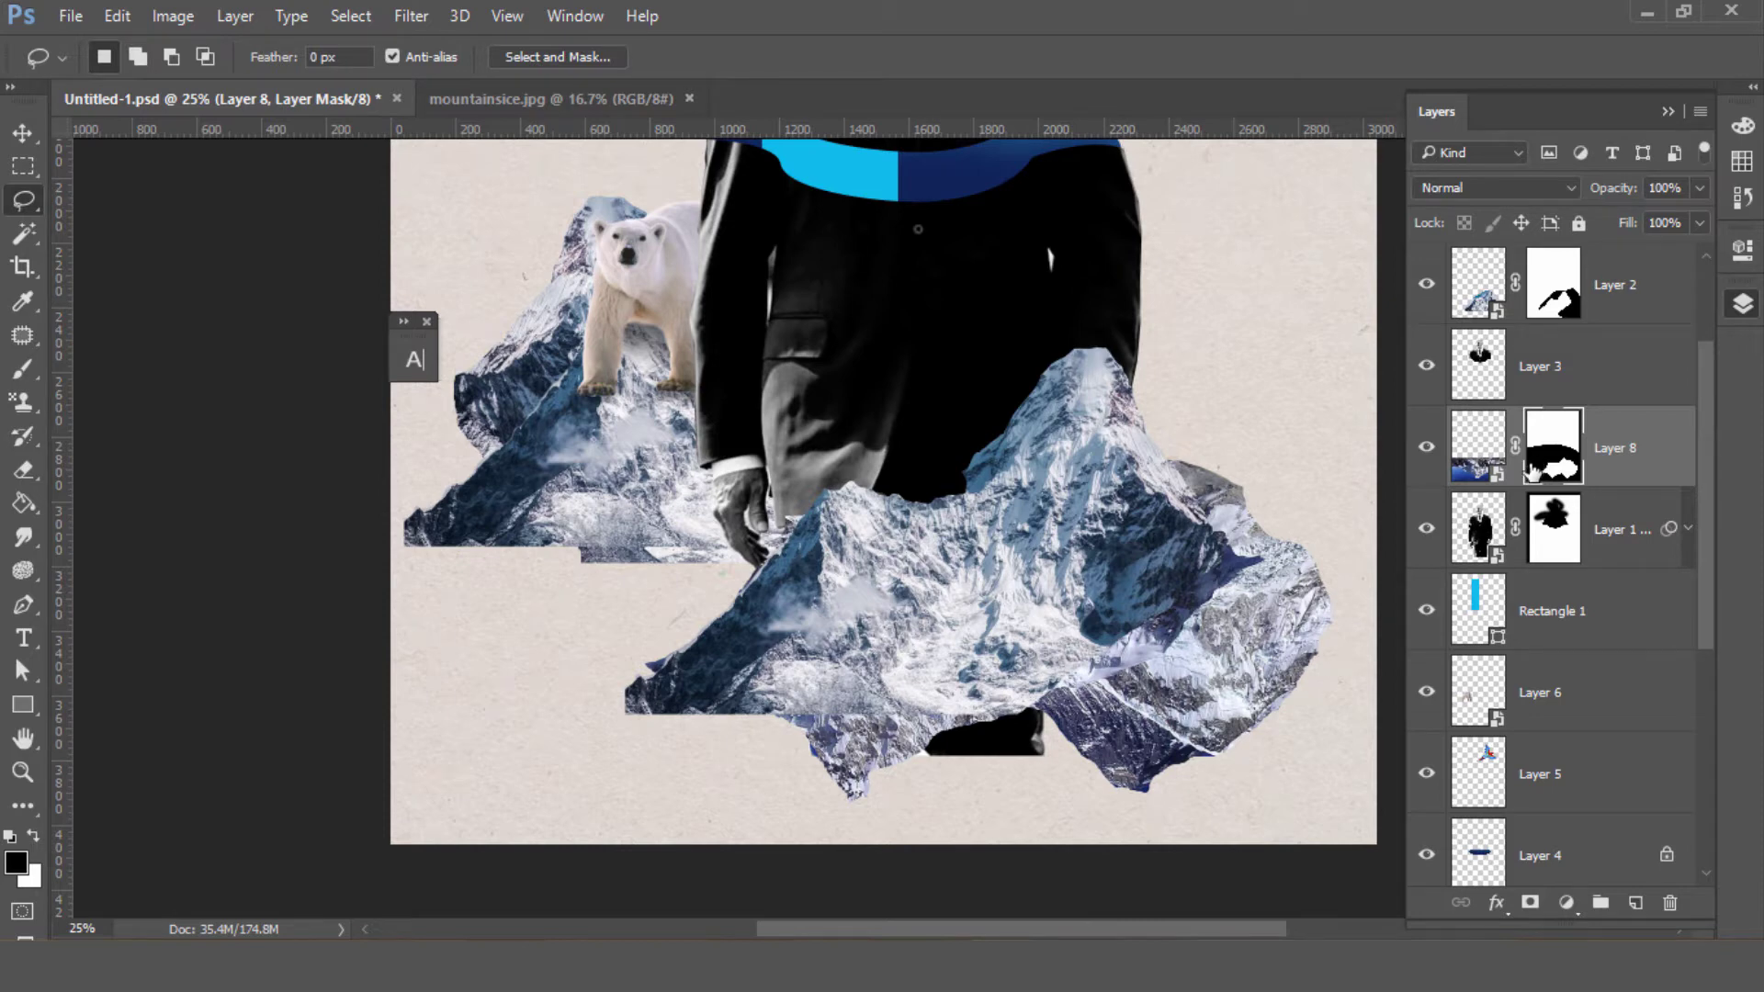
- Duplicate the mountain piece, flip it vertically, move it lower left, and brush away its bottom edge
alt+drag(1479, 285, 1479, 854)
key(v)
click(117, 16)
click(551, 863)
drag(643, 551, 657, 730)
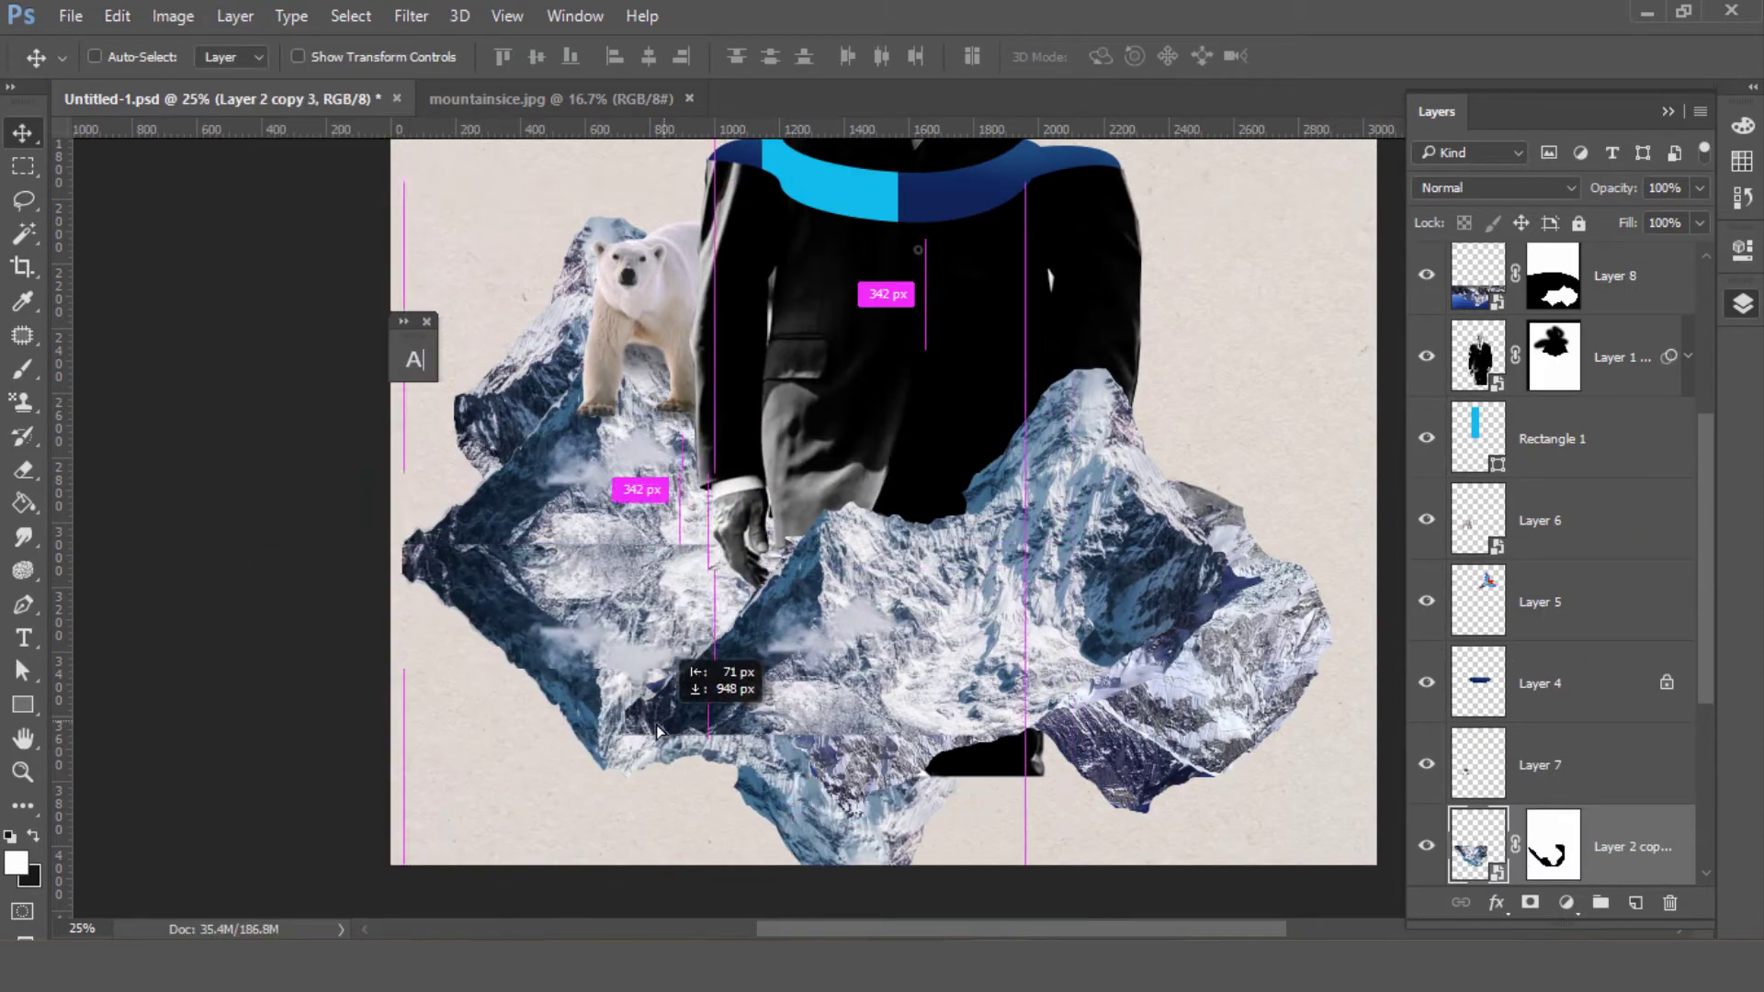
click(1553, 845)
key(b)
key(x)
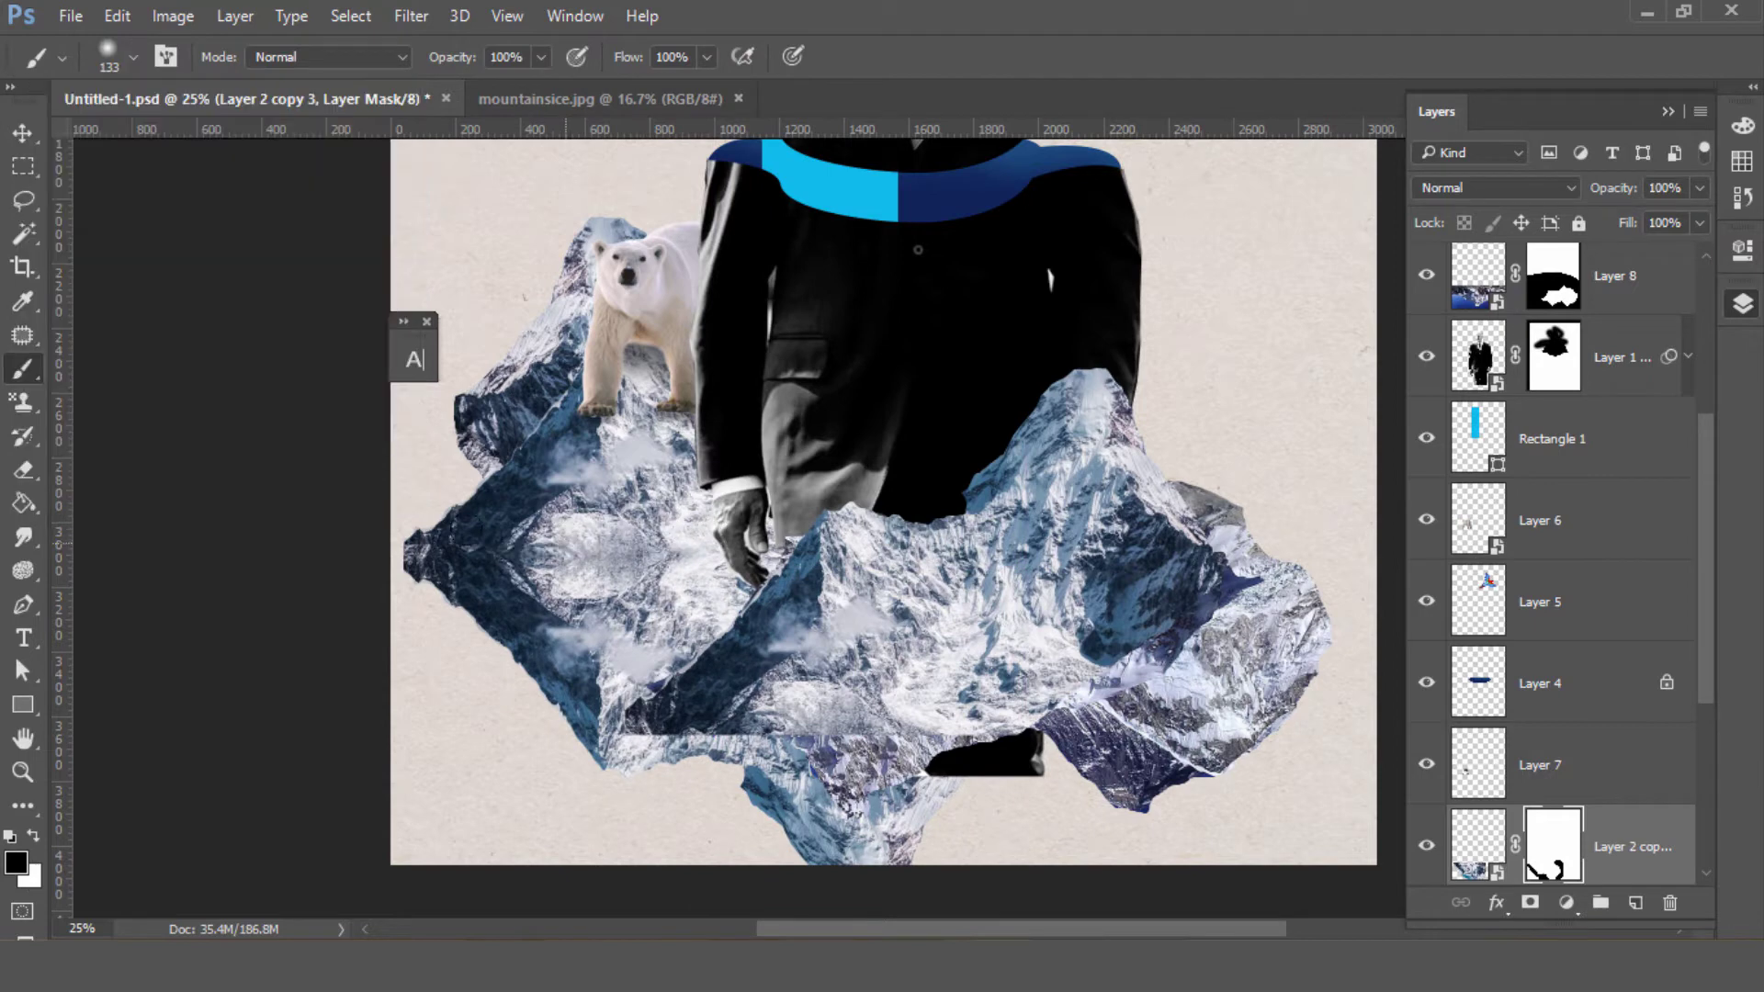
drag(708, 747, 780, 787)
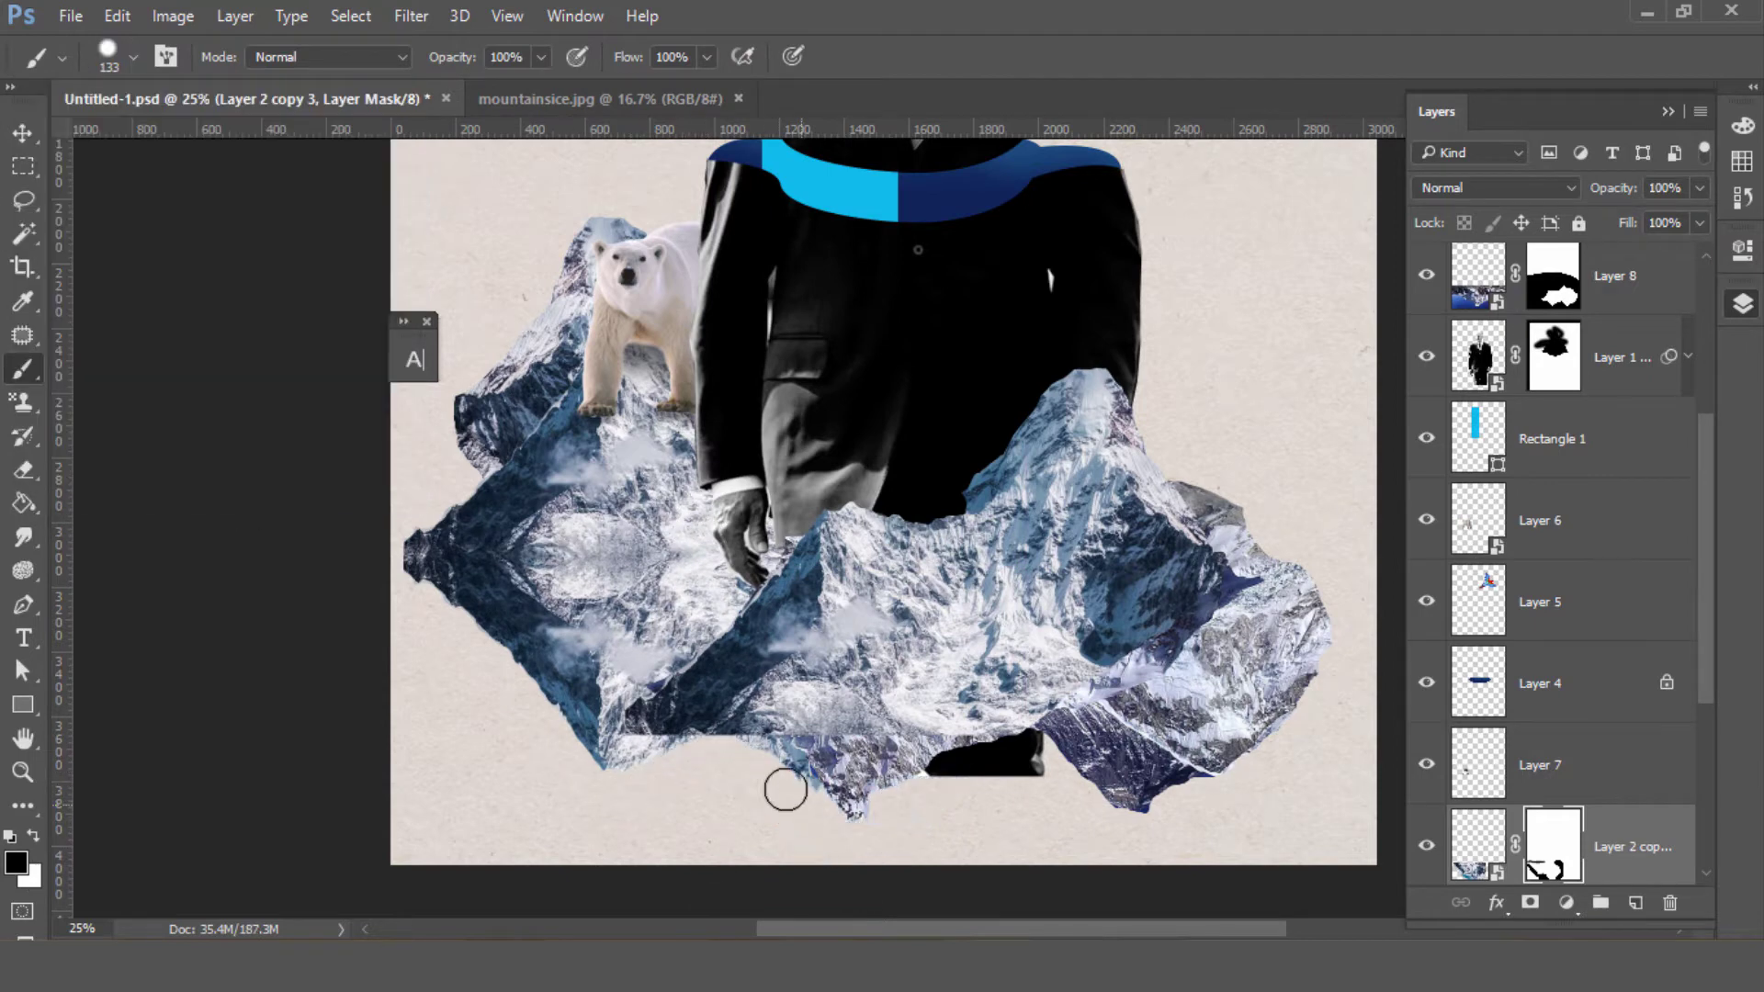
- Move another mountain piece down, flip it vertically, and prepare black paint on its mask
mouse_move(981, 628)
mouse_down()
mouse_move(981, 655)
mouse_move(1010, 610)
mouse_up()
click(117, 16)
click(583, 873)
scroll(965, 551, down, 5)
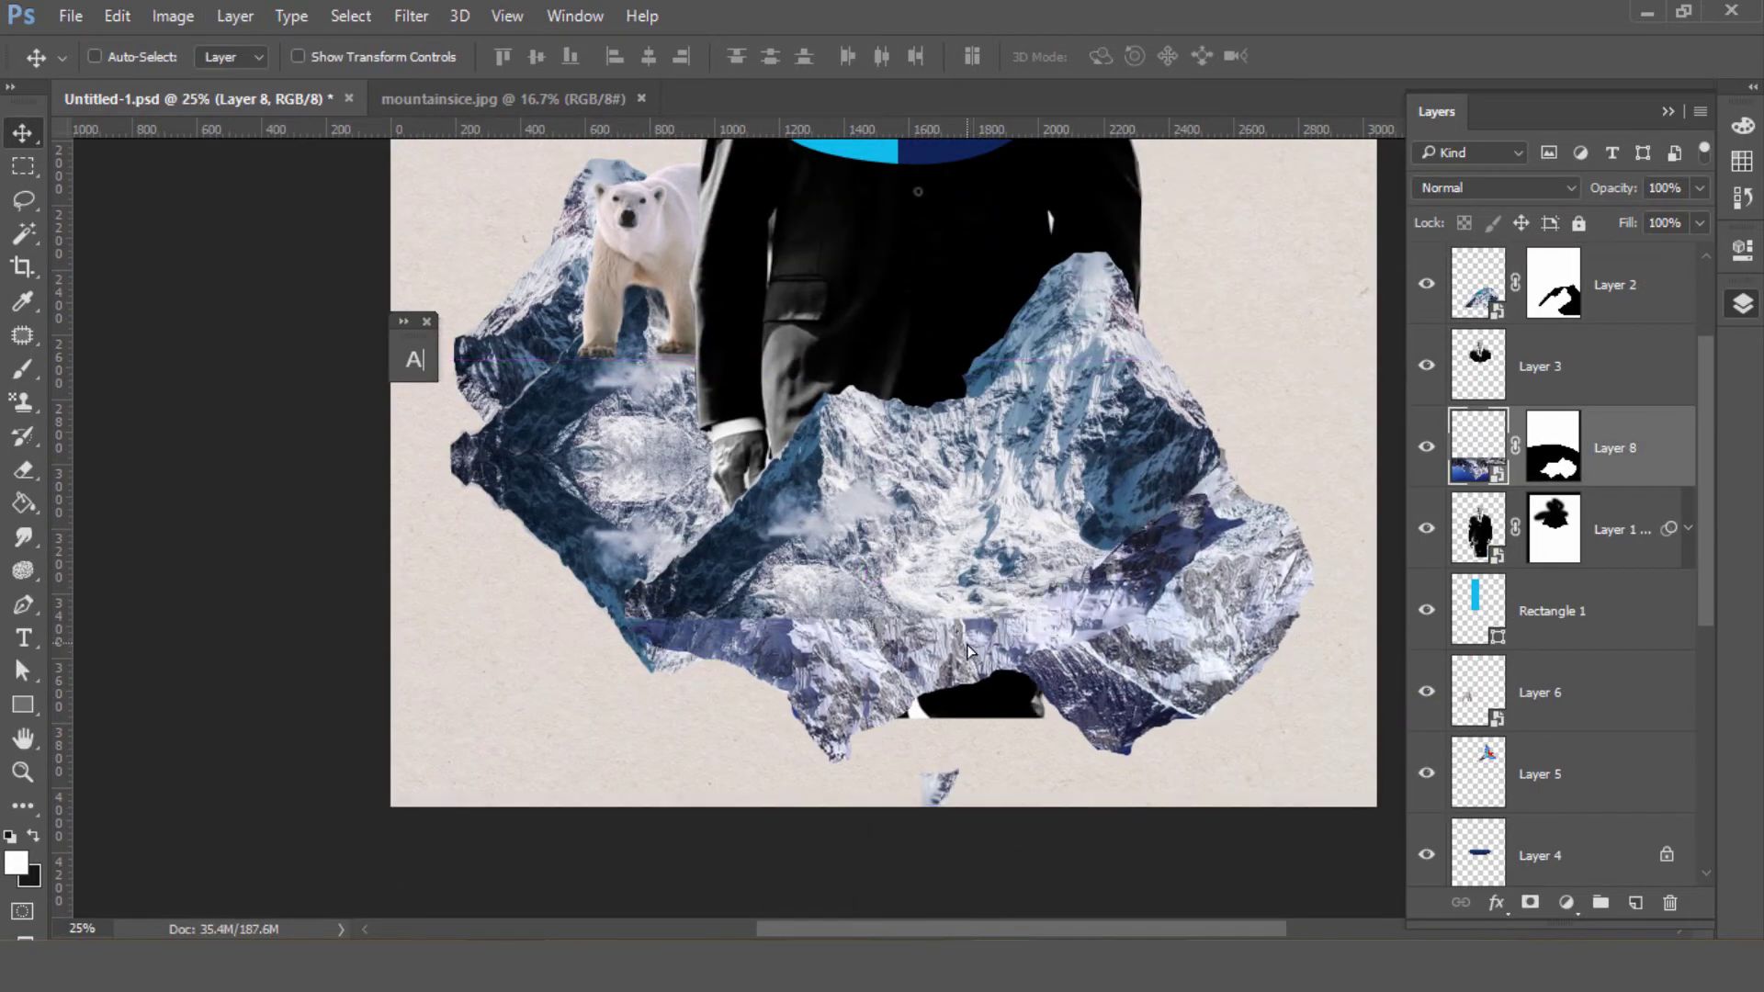
key(b)
click(1552, 447)
key(x)
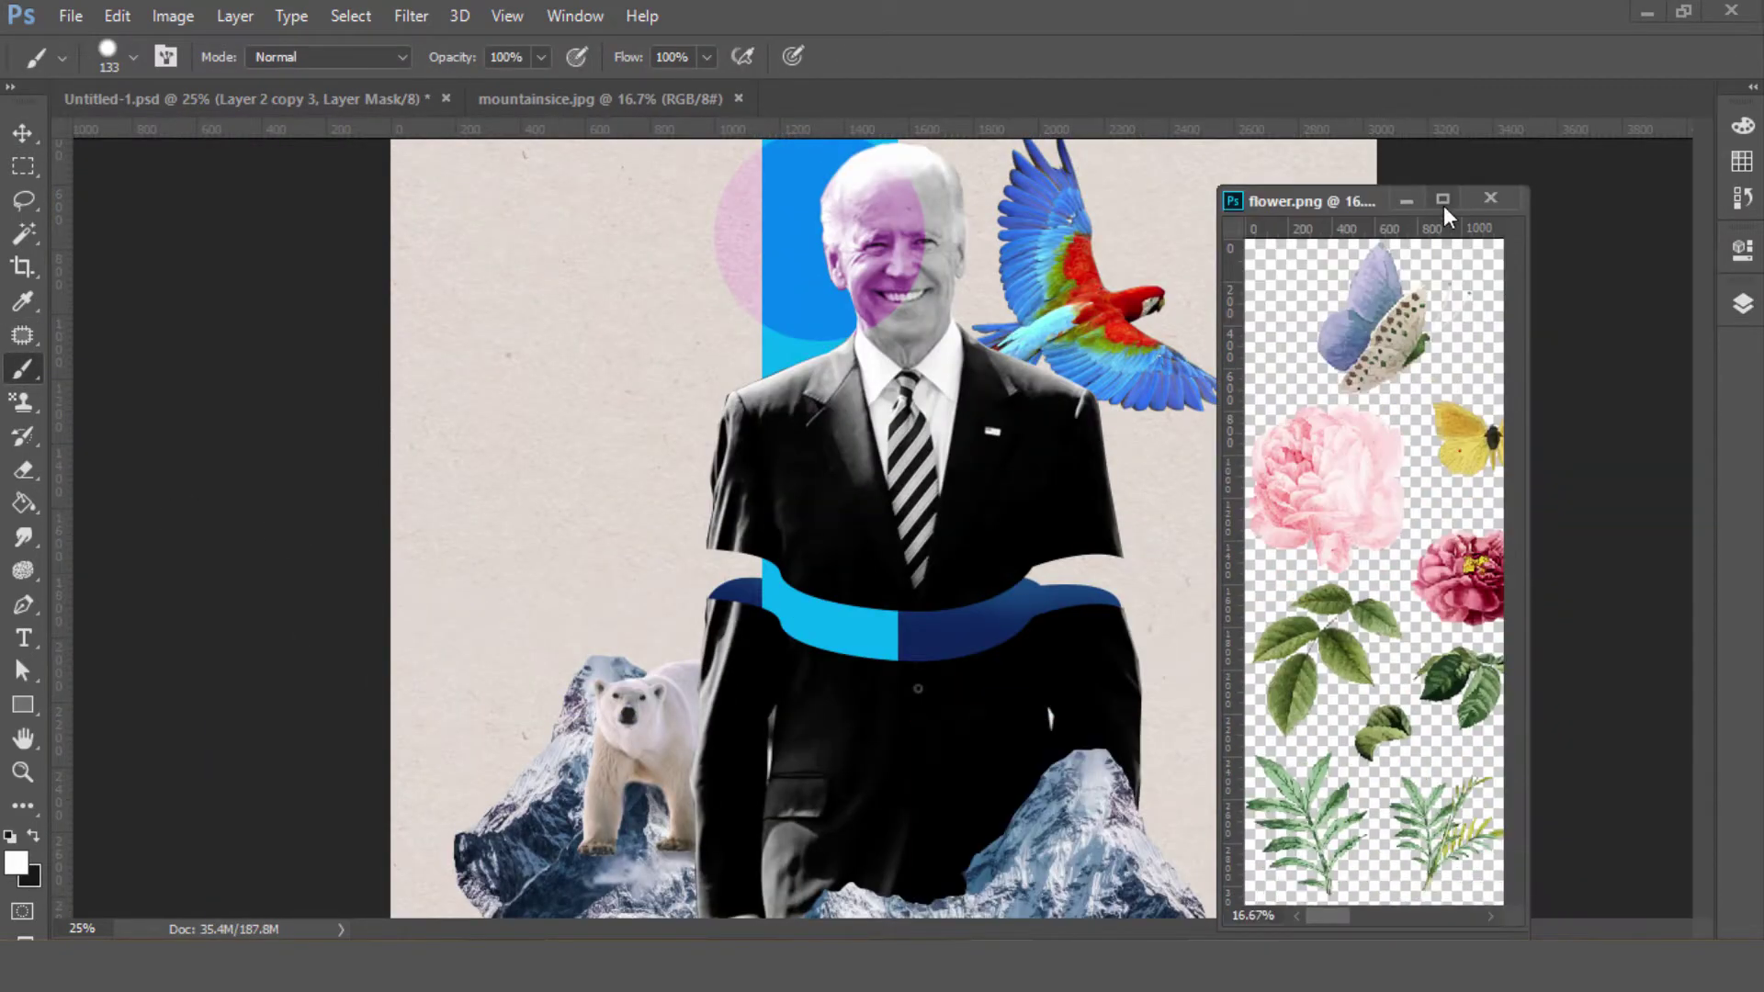
- Bring the yellow wildflower in as a smart object and rotate it beside the polar bear
key(l)
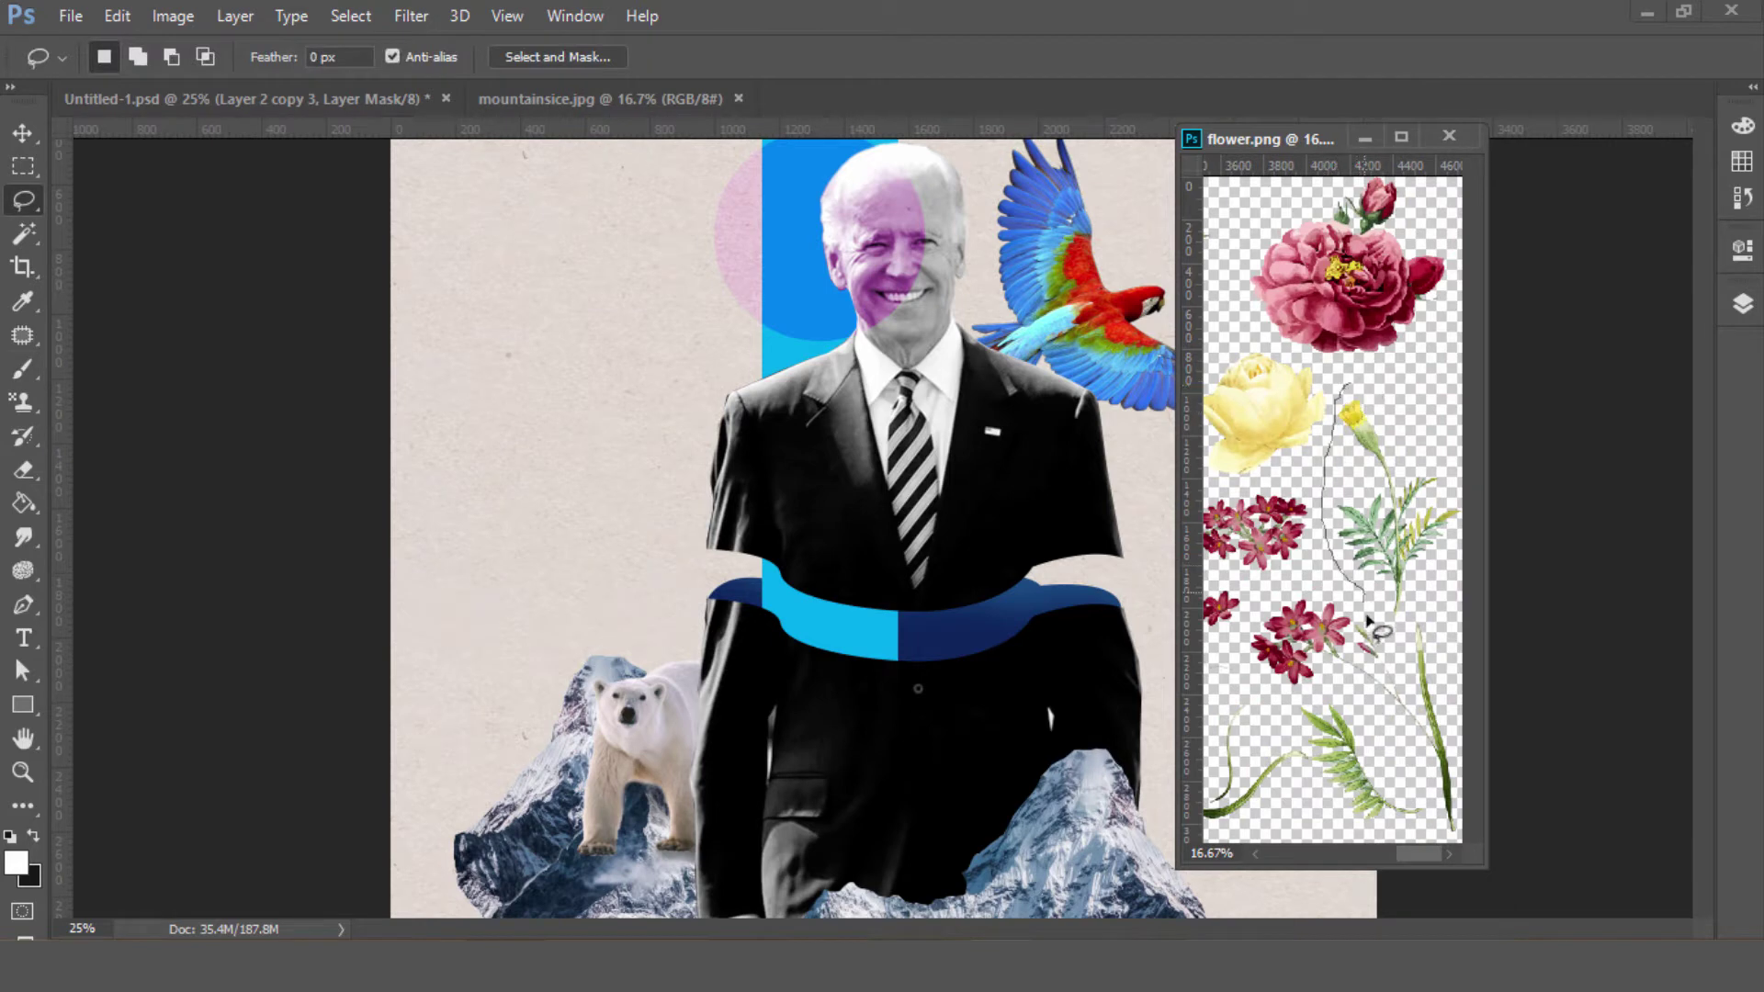
key(v)
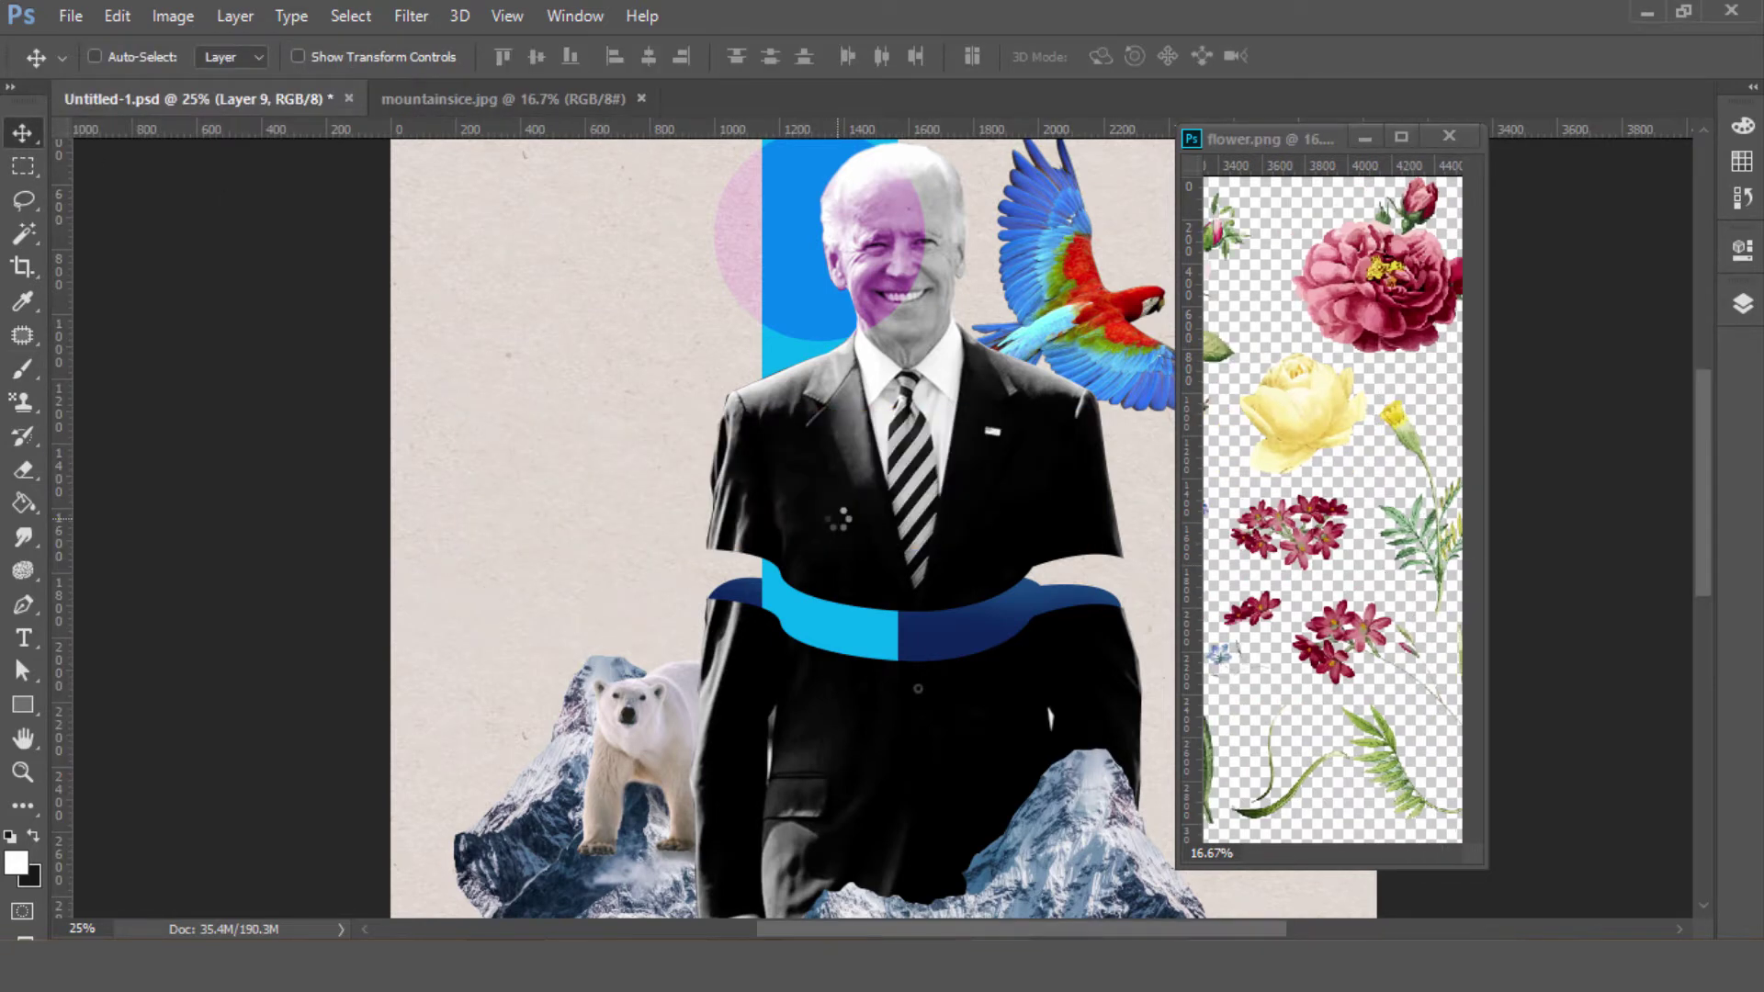
click(1743, 312)
right_click(1543, 447)
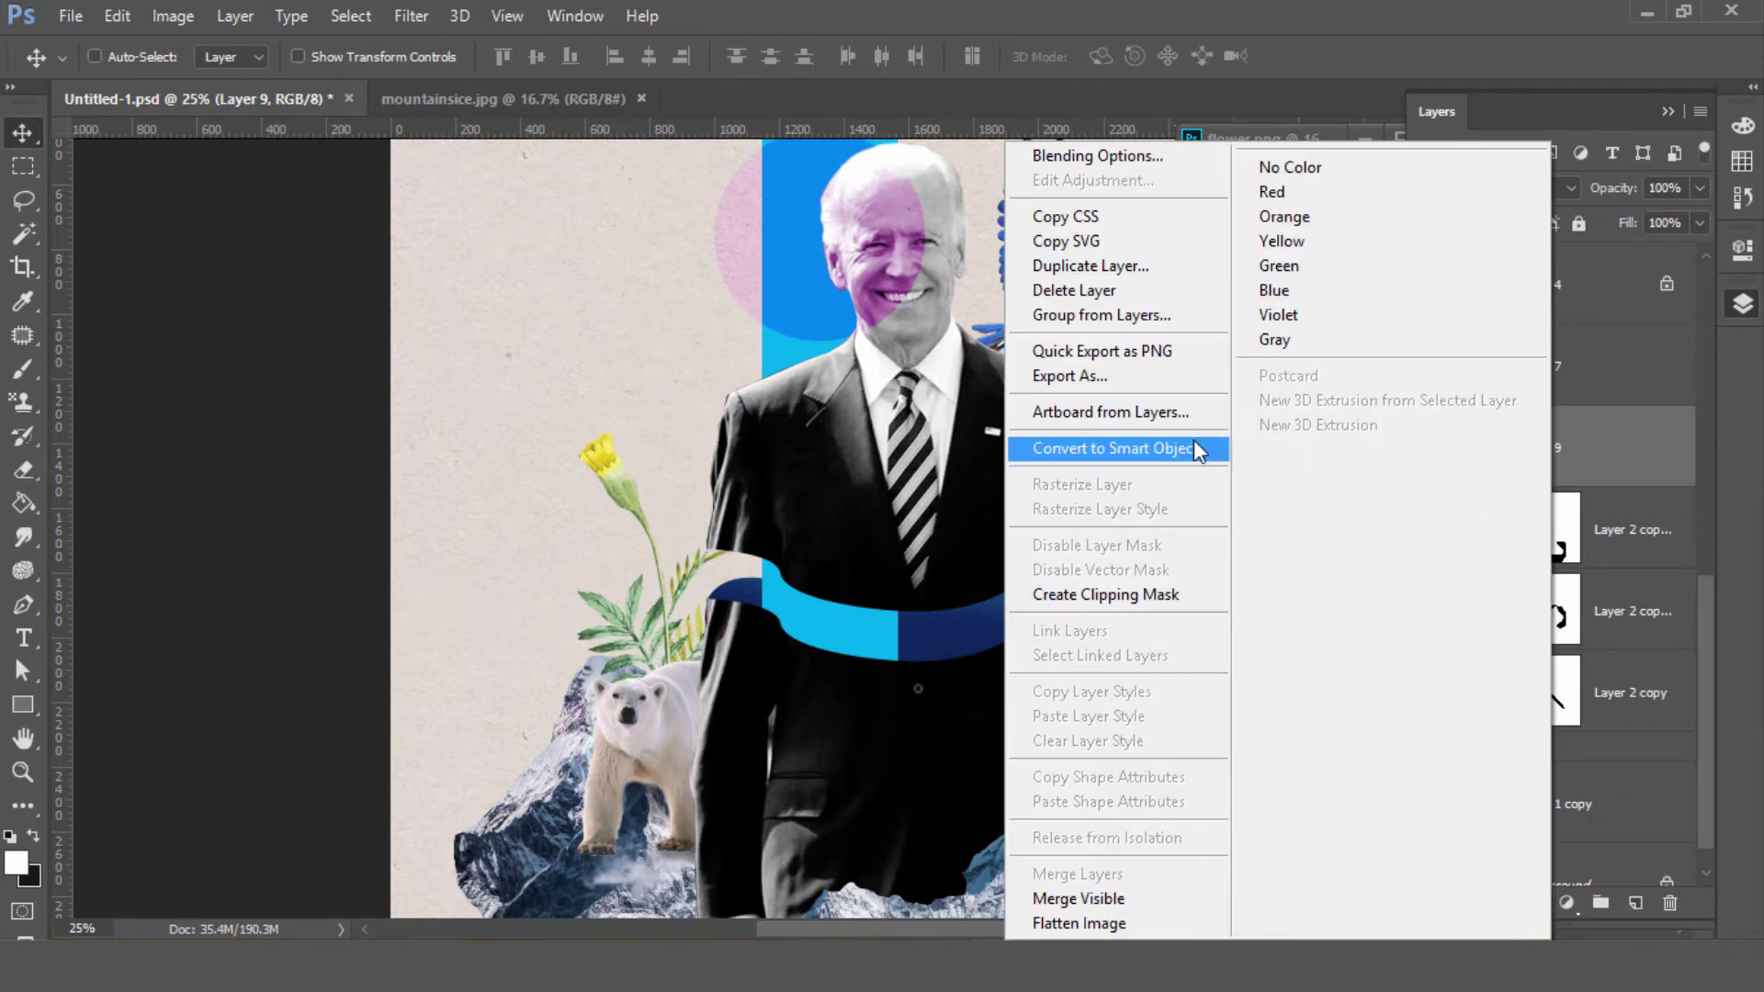
click(1143, 445)
key(ctrl+t)
drag(555, 371, 510, 406)
key(Return)
- Carry the pink rose from the flower sheet into the collage, above Layer 3
drag(1267, 139, 799, 184)
drag(946, 898, 1230, 909)
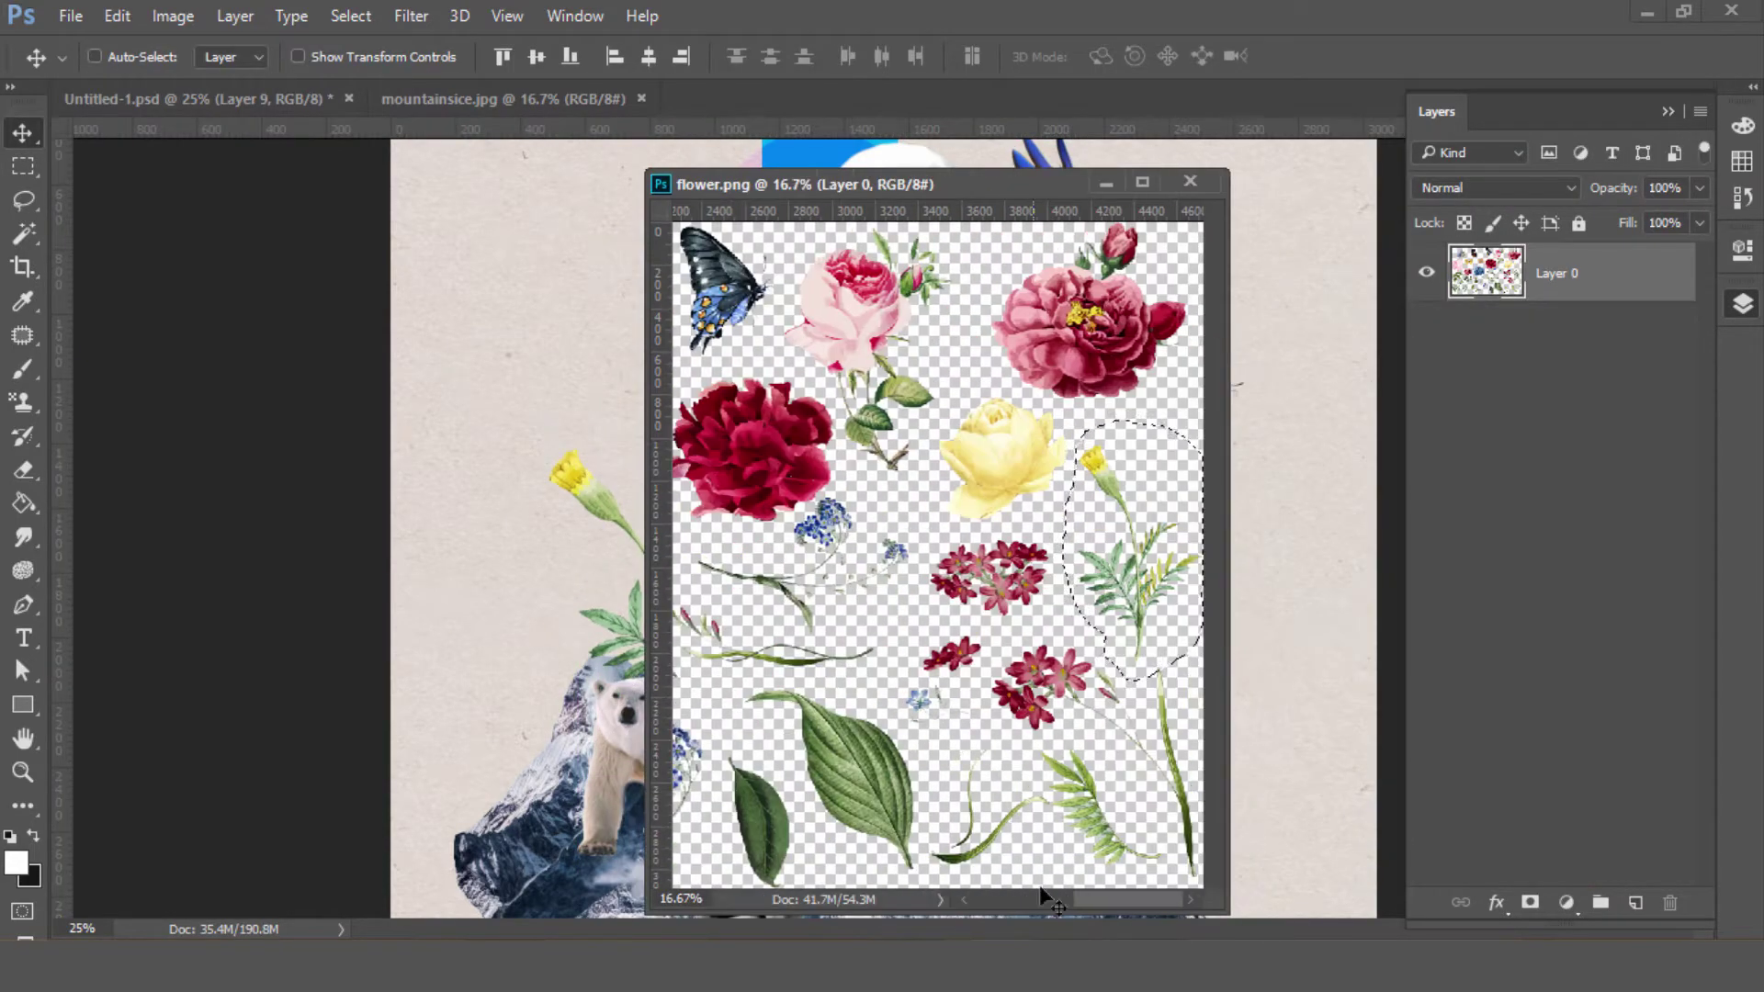
scroll(992, 918, down, 2)
scroll(1209, 894, up, 1)
key(l)
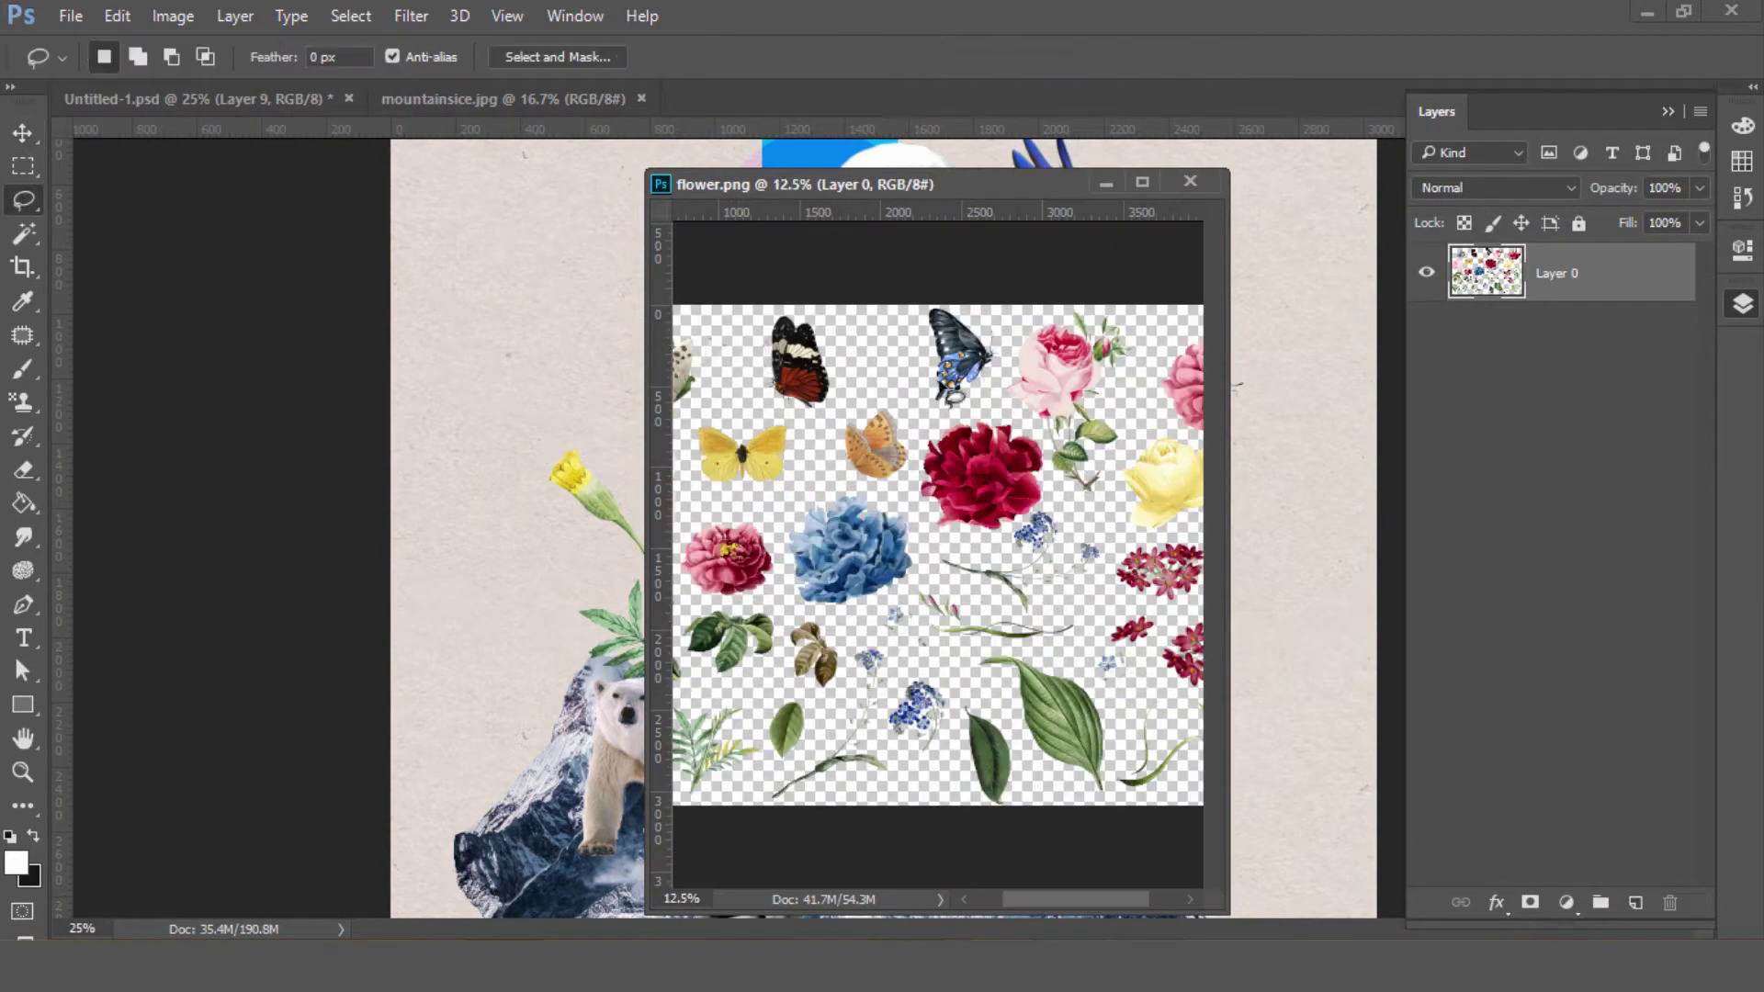
drag(802, 184, 1189, 216)
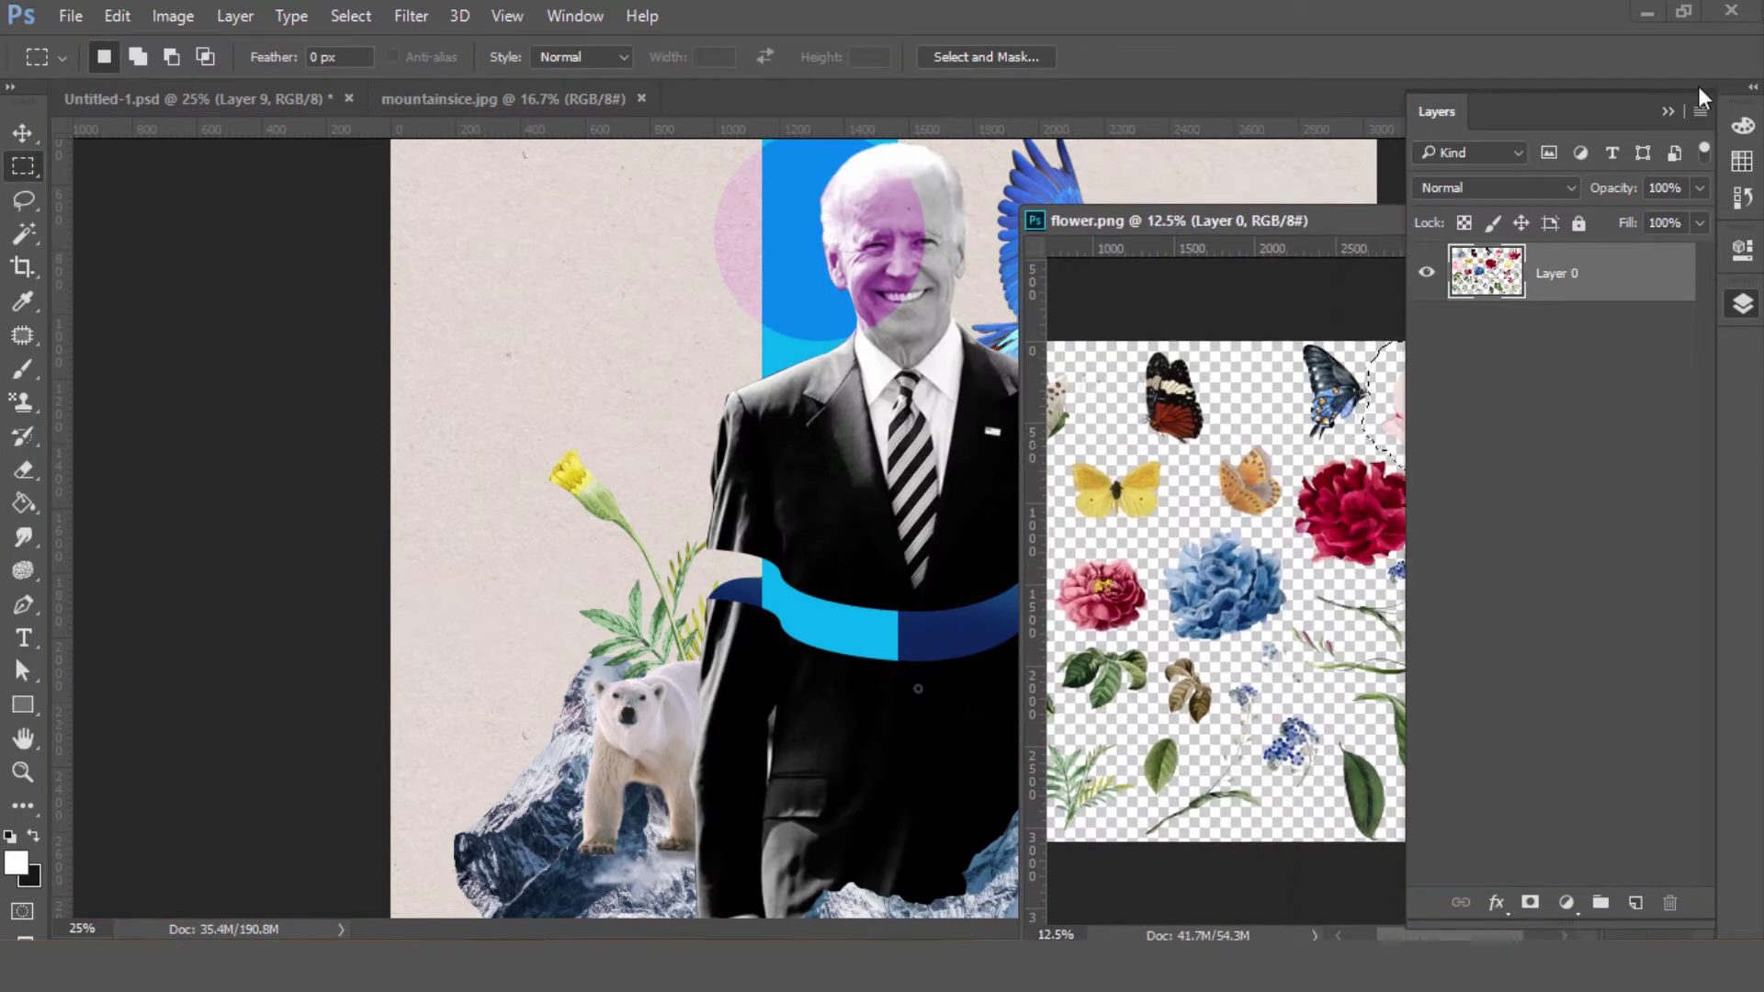
key(v)
drag(1451, 413, 1357, 496)
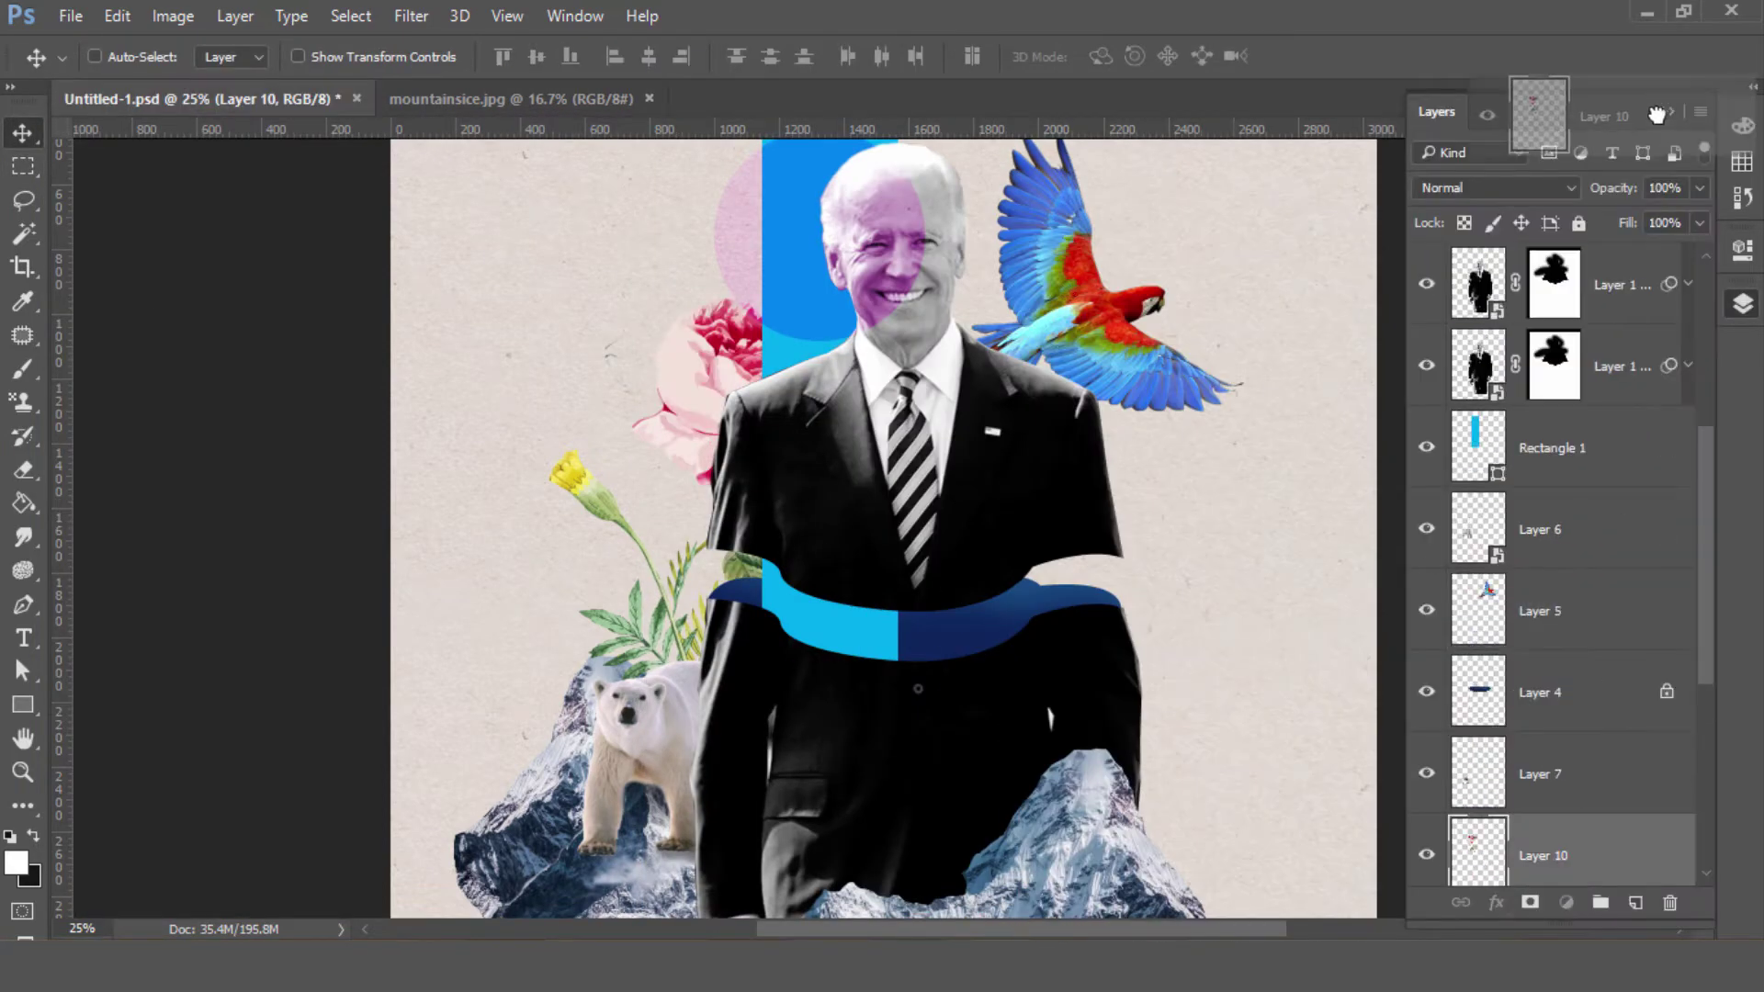
mouse_move(1543, 855)
mouse_down()
mouse_move(1599, 462)
mouse_move(1599, 258)
mouse_up()
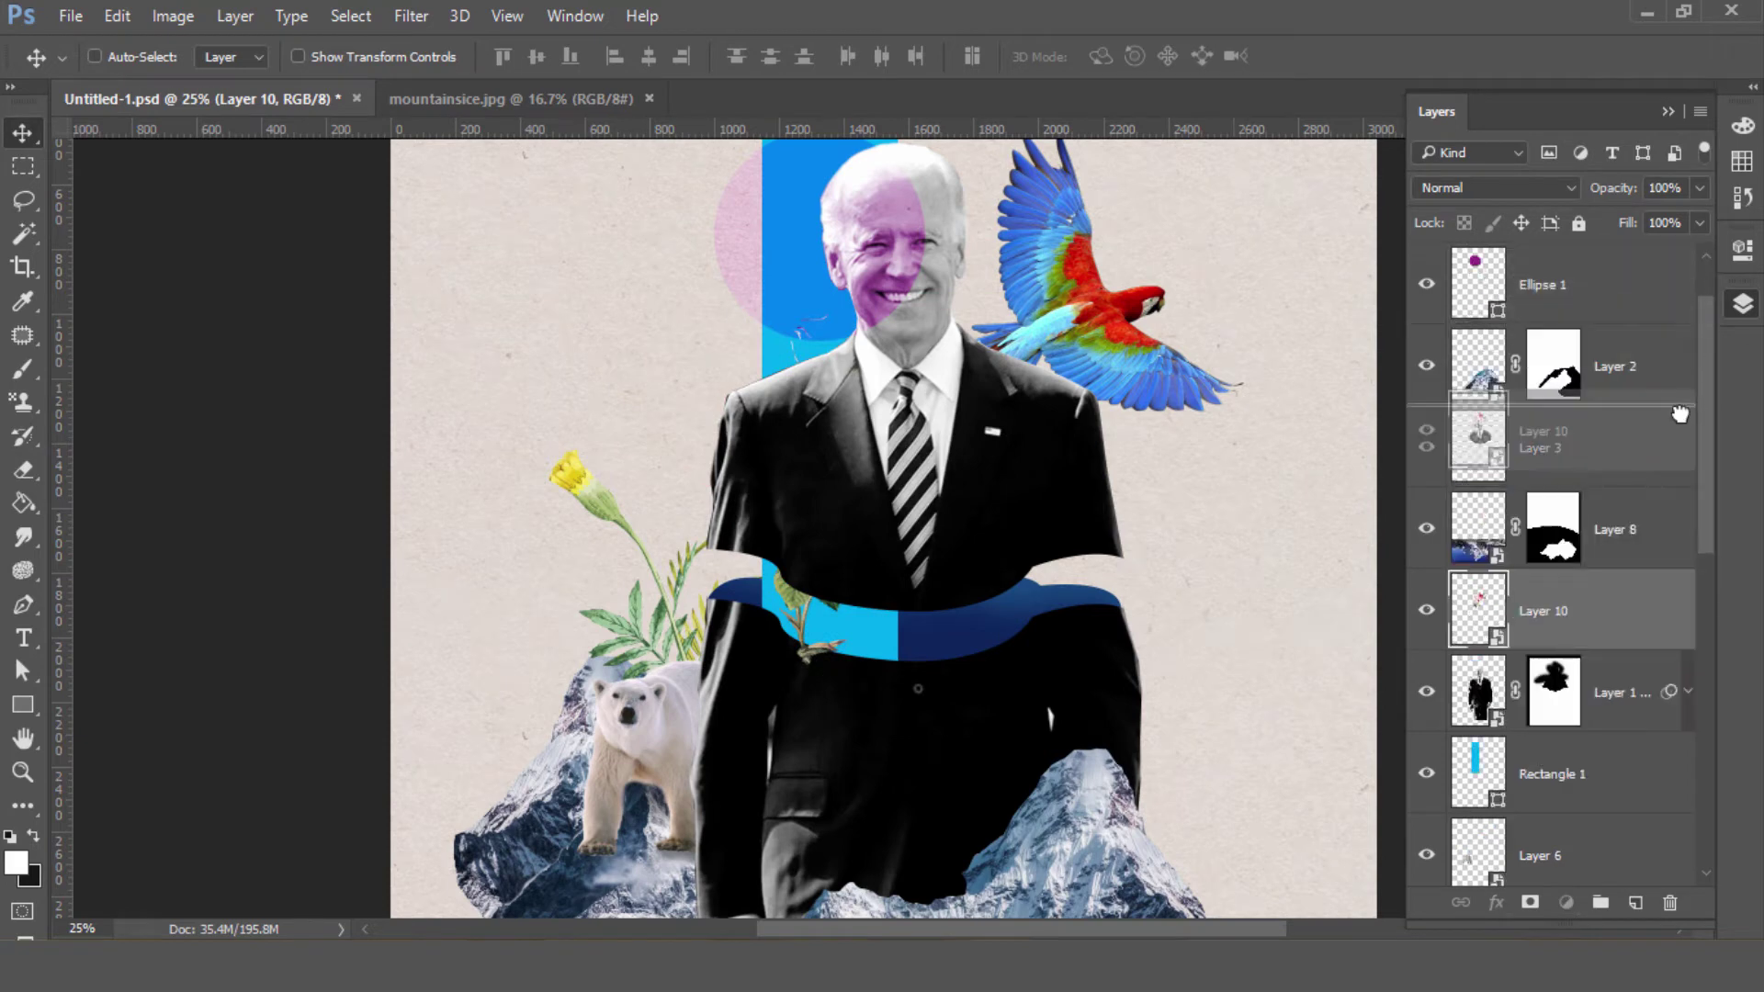
drag(827, 459, 1102, 569)
- Mask the rose layer to hide stray stem bits behind the ribbon
click(1530, 902)
key(b)
drag(960, 455, 996, 430)
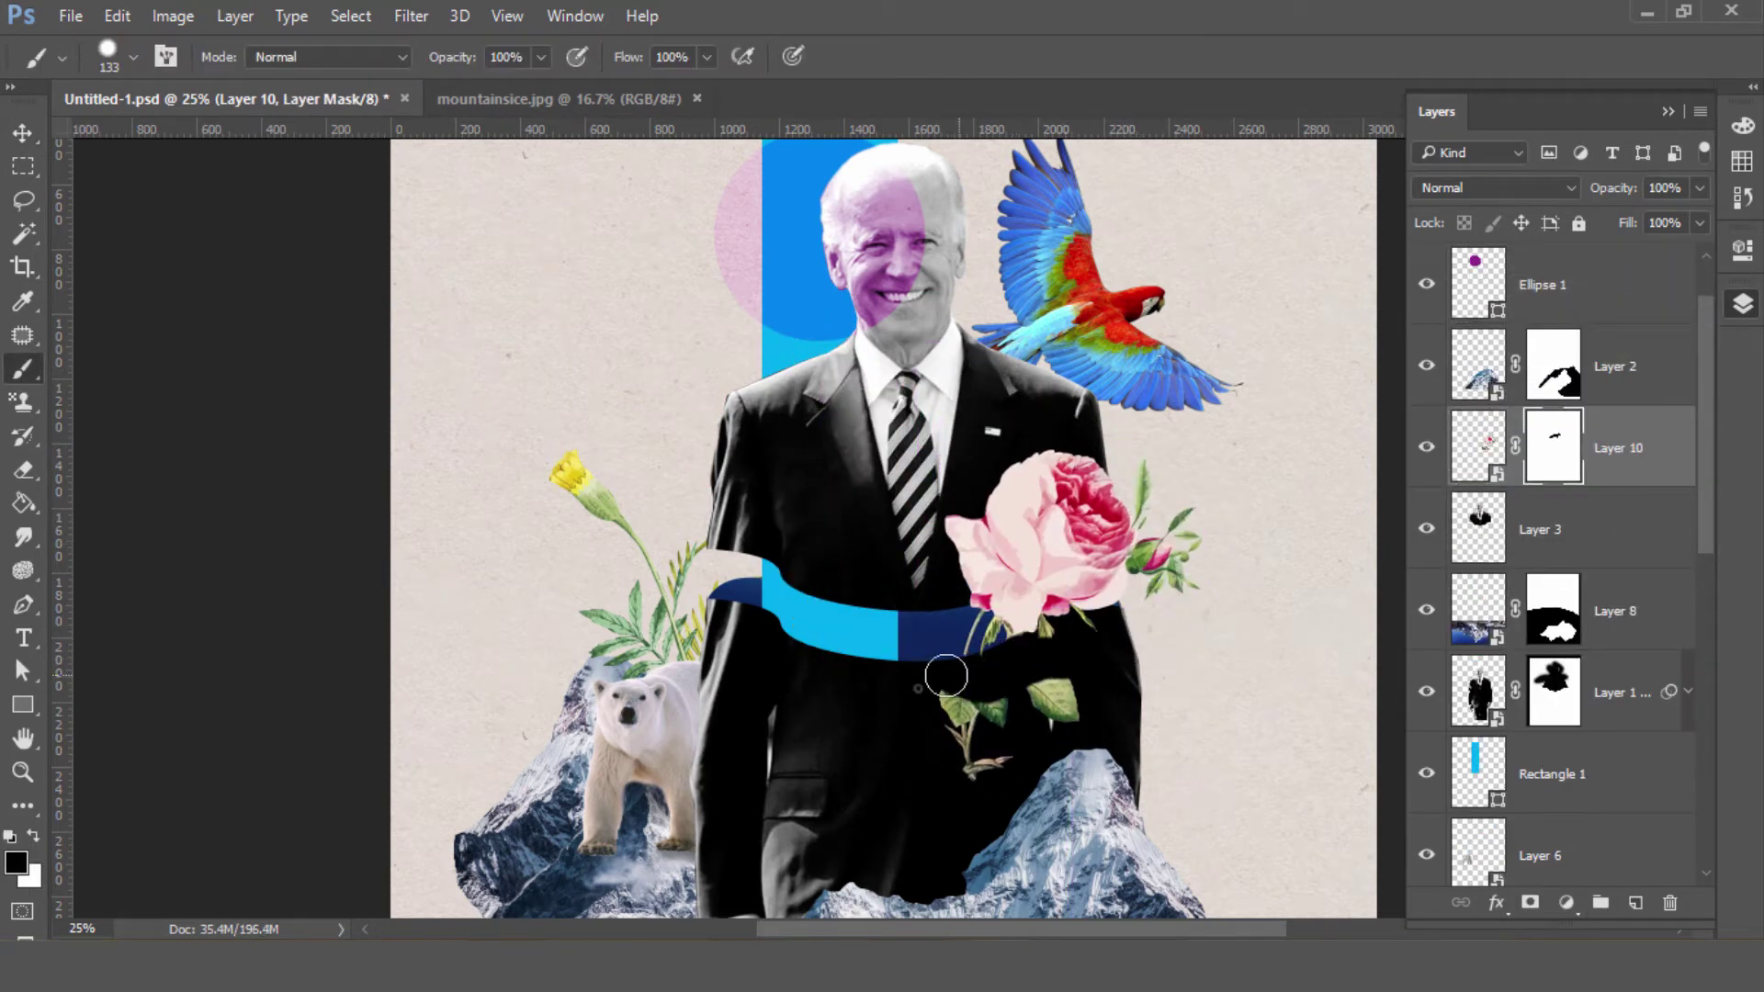
drag(953, 749, 945, 732)
- Open the kangaroo_PNG4.png image
scroll(584, 607, up, 3)
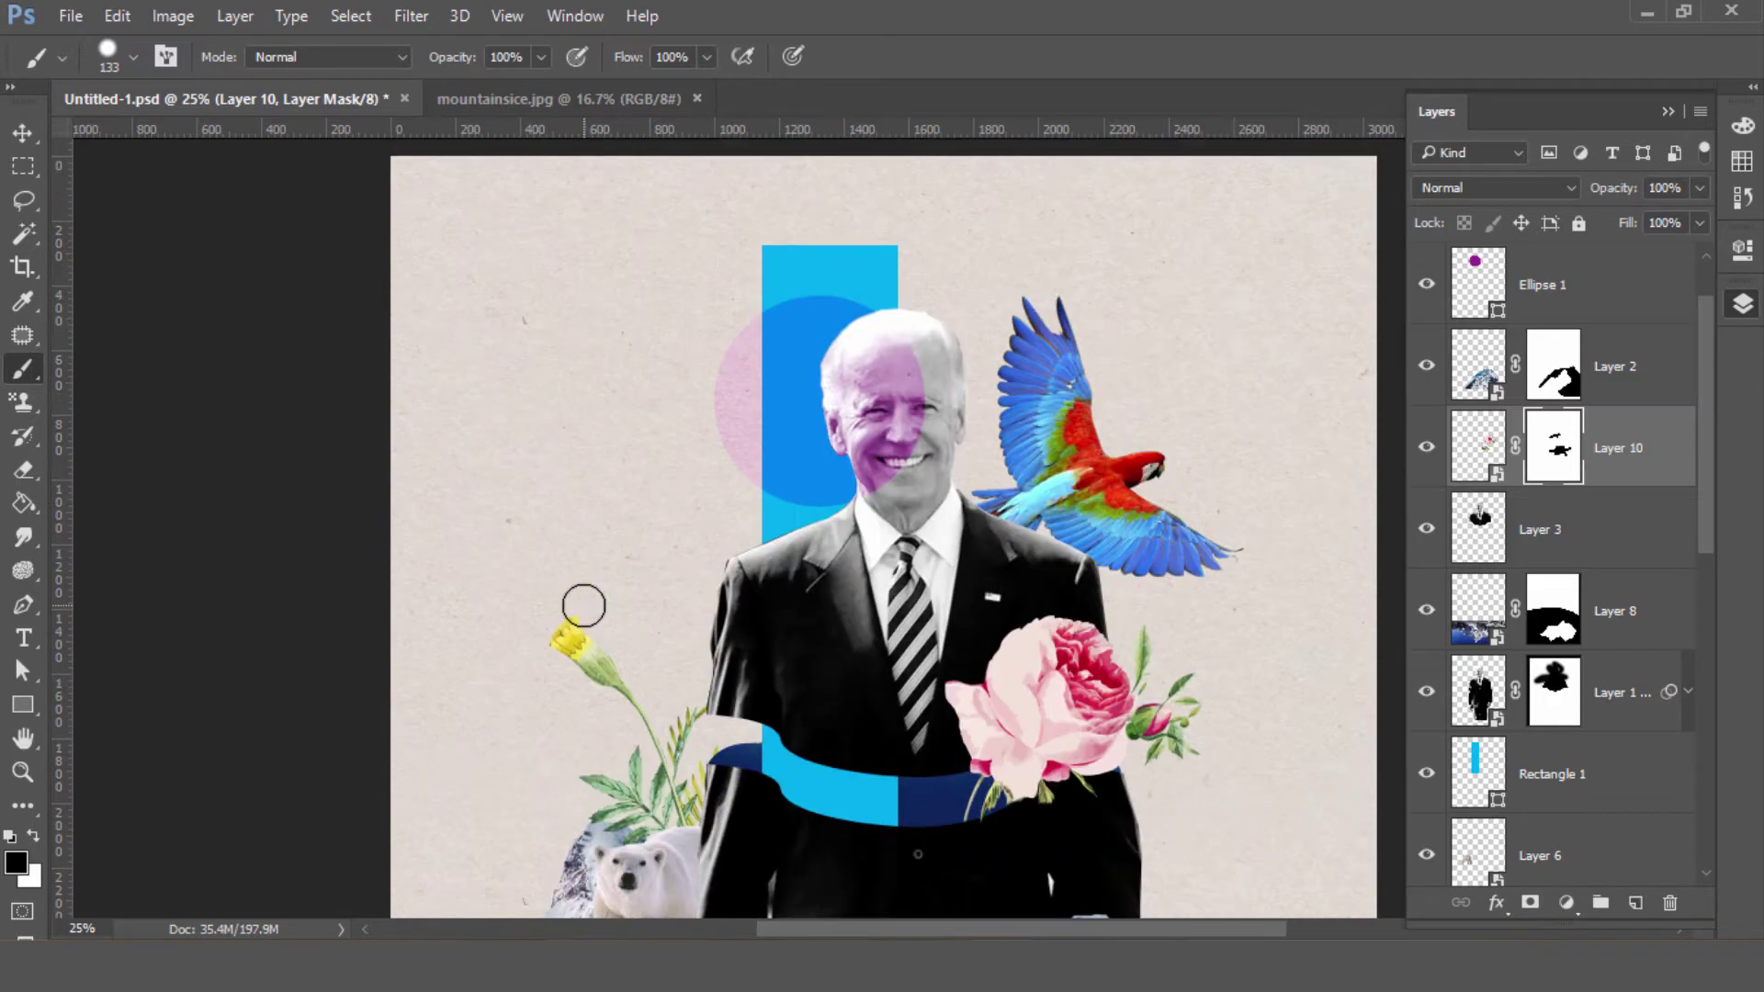
click(71, 16)
click(120, 51)
double_click(945, 395)
- Bring the kangaroo into the collage as a smart object and scale it up
key(v)
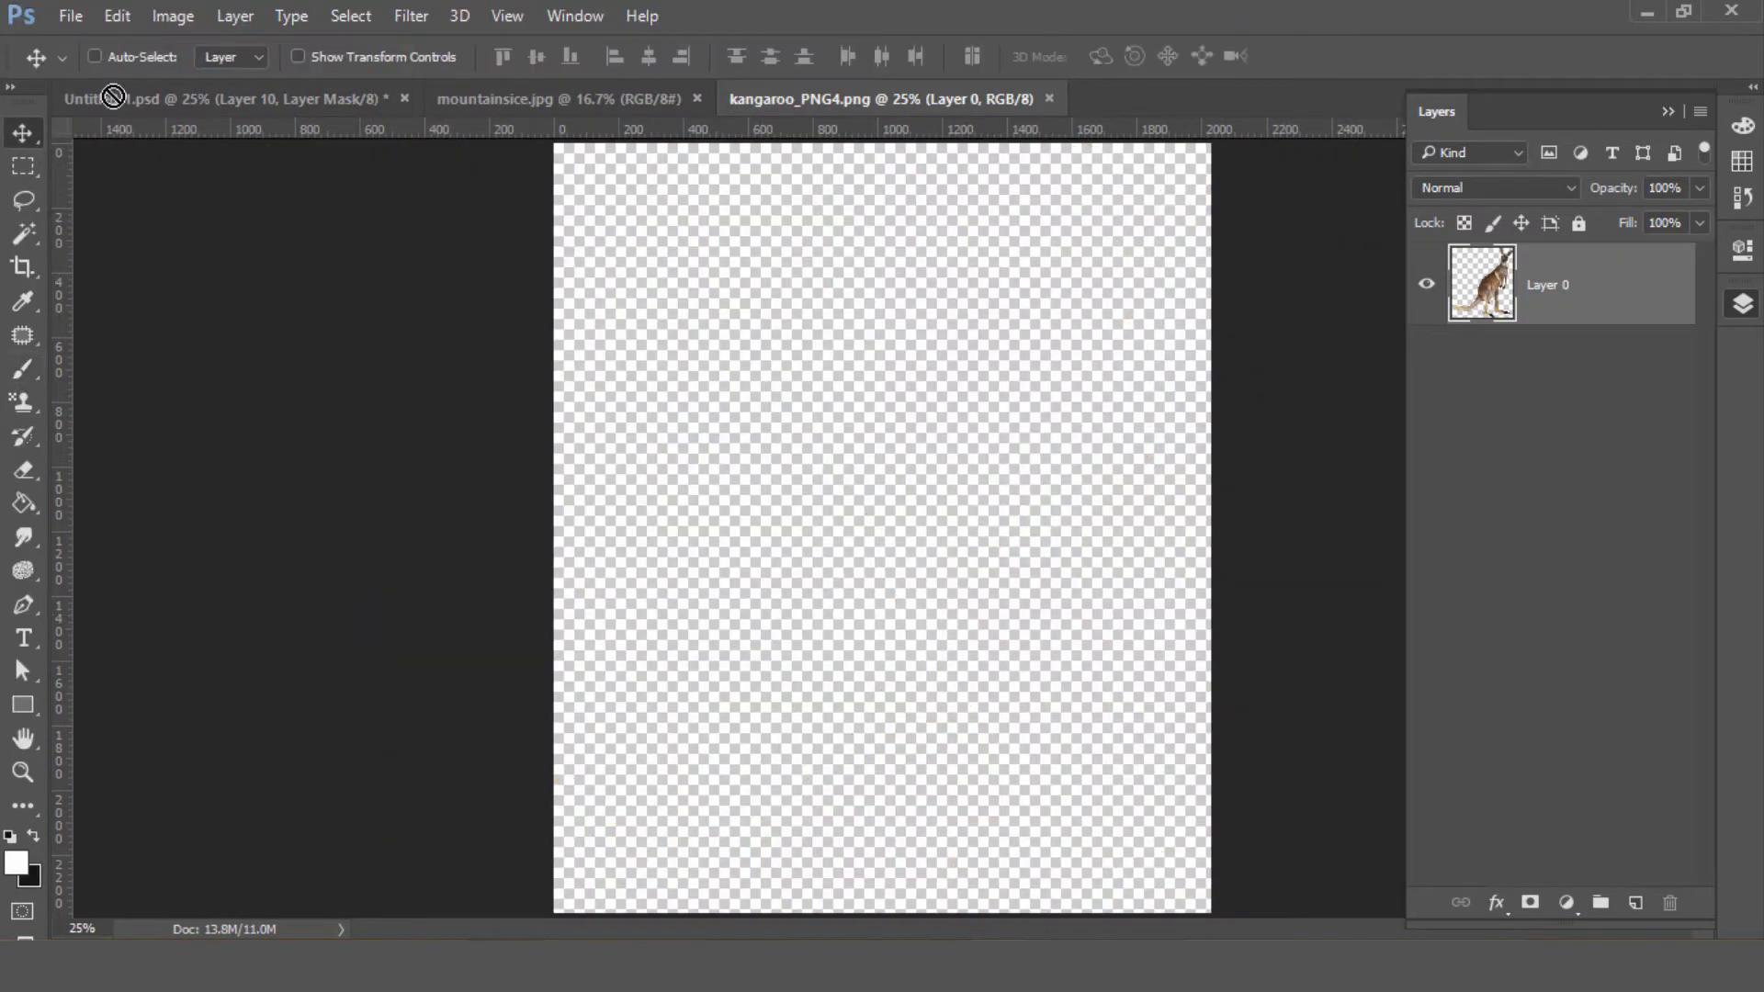
drag(113, 95, 735, 459)
right_click(1553, 529)
click(1141, 445)
key(ctrl+t)
drag(1332, 183, 1268, 493)
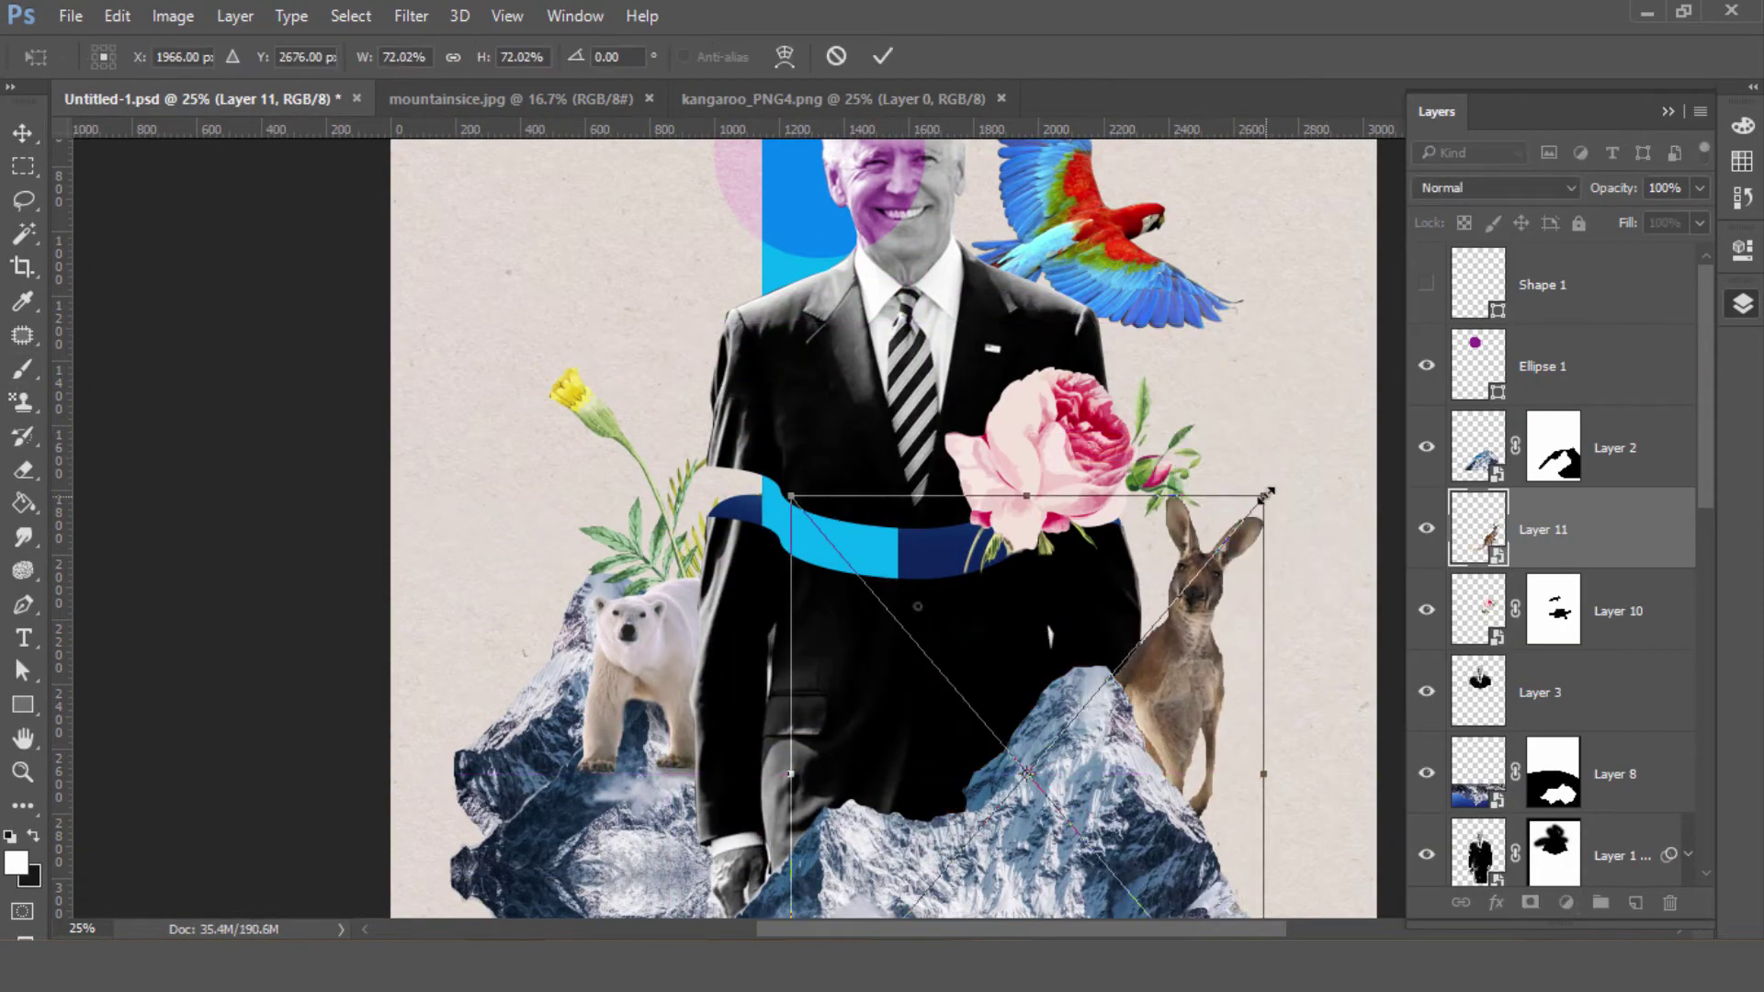
key(Return)
- Position the kangaroo to the man's right and reorder its layer around Layer 10
scroll(1194, 552, down, 2)
drag(1194, 588, 1148, 473)
key(ctrl+bracketleft)
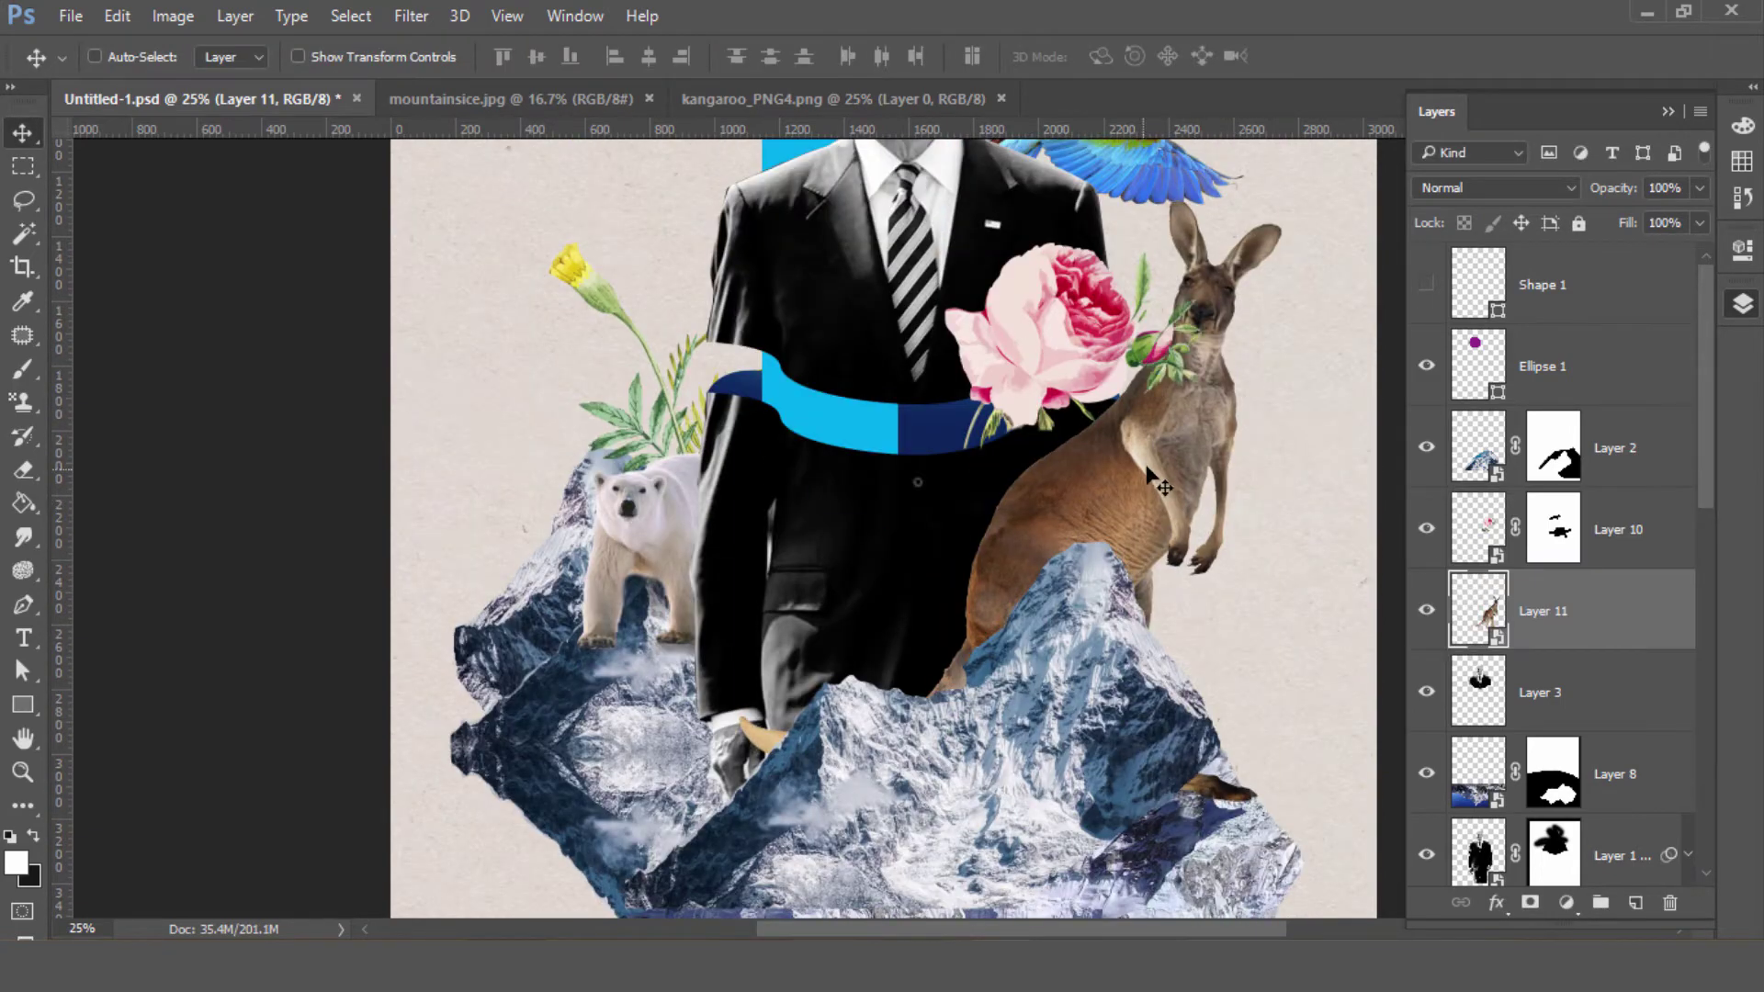
key(ctrl+t)
scroll(1011, 459, up, 2)
key(Return)
key(ctrl+bracketright)
drag(1166, 616, 1187, 615)
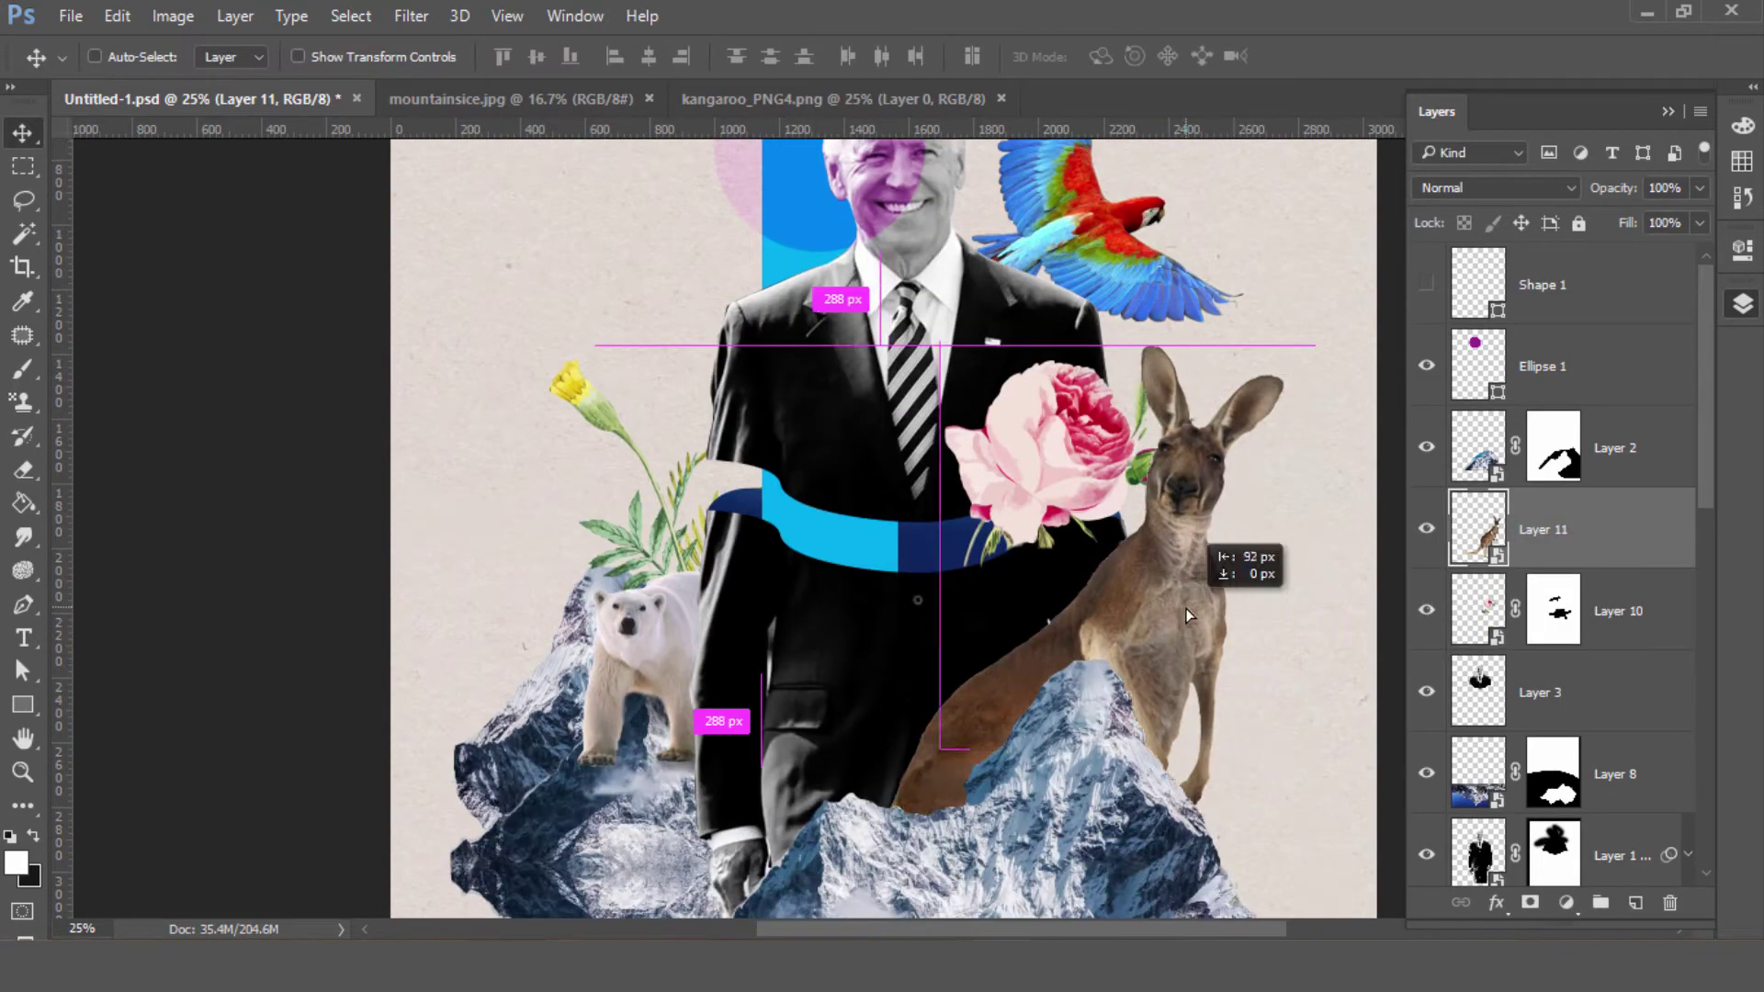
scroll(1186, 615, down, 3)
- Add a kangaroo layer mask and paint black to hide its legs behind the mountains
click(1529, 902)
key(b)
key(x)
drag(900, 774, 1194, 717)
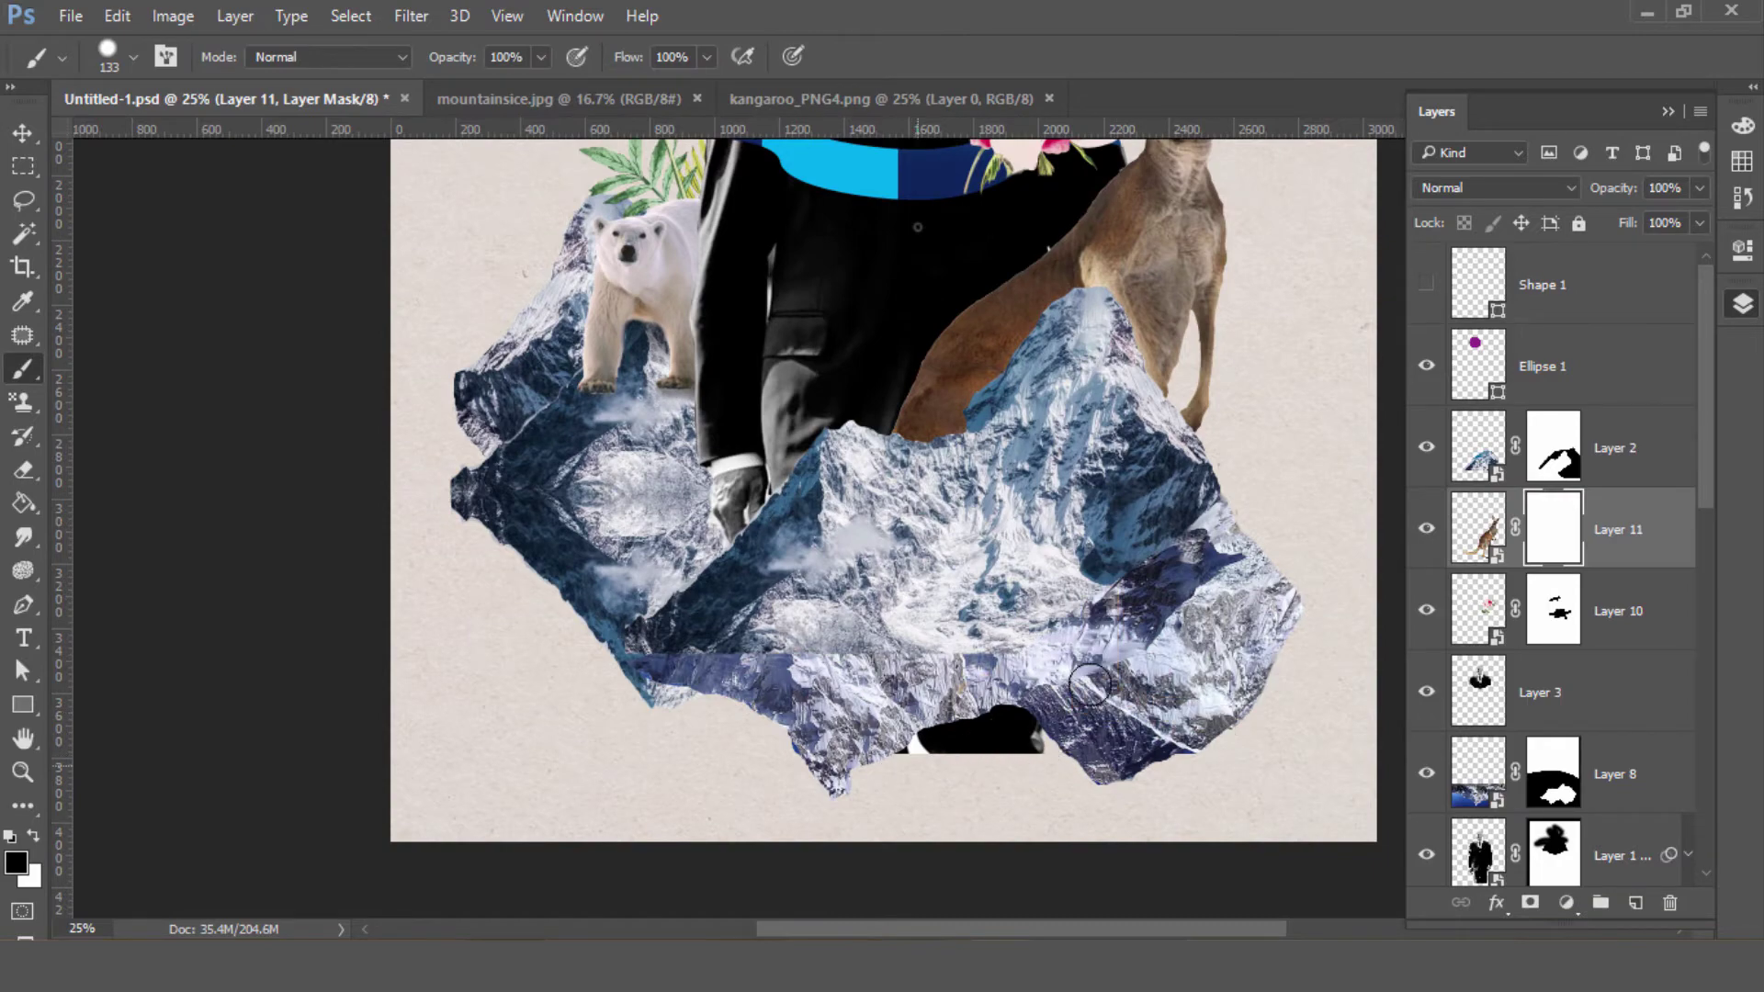
scroll(1194, 717, up, 2)
- Paint on Layer 2's mask with a much larger brush
ctrl+click(899, 824)
scroll(899, 824, up, 2)
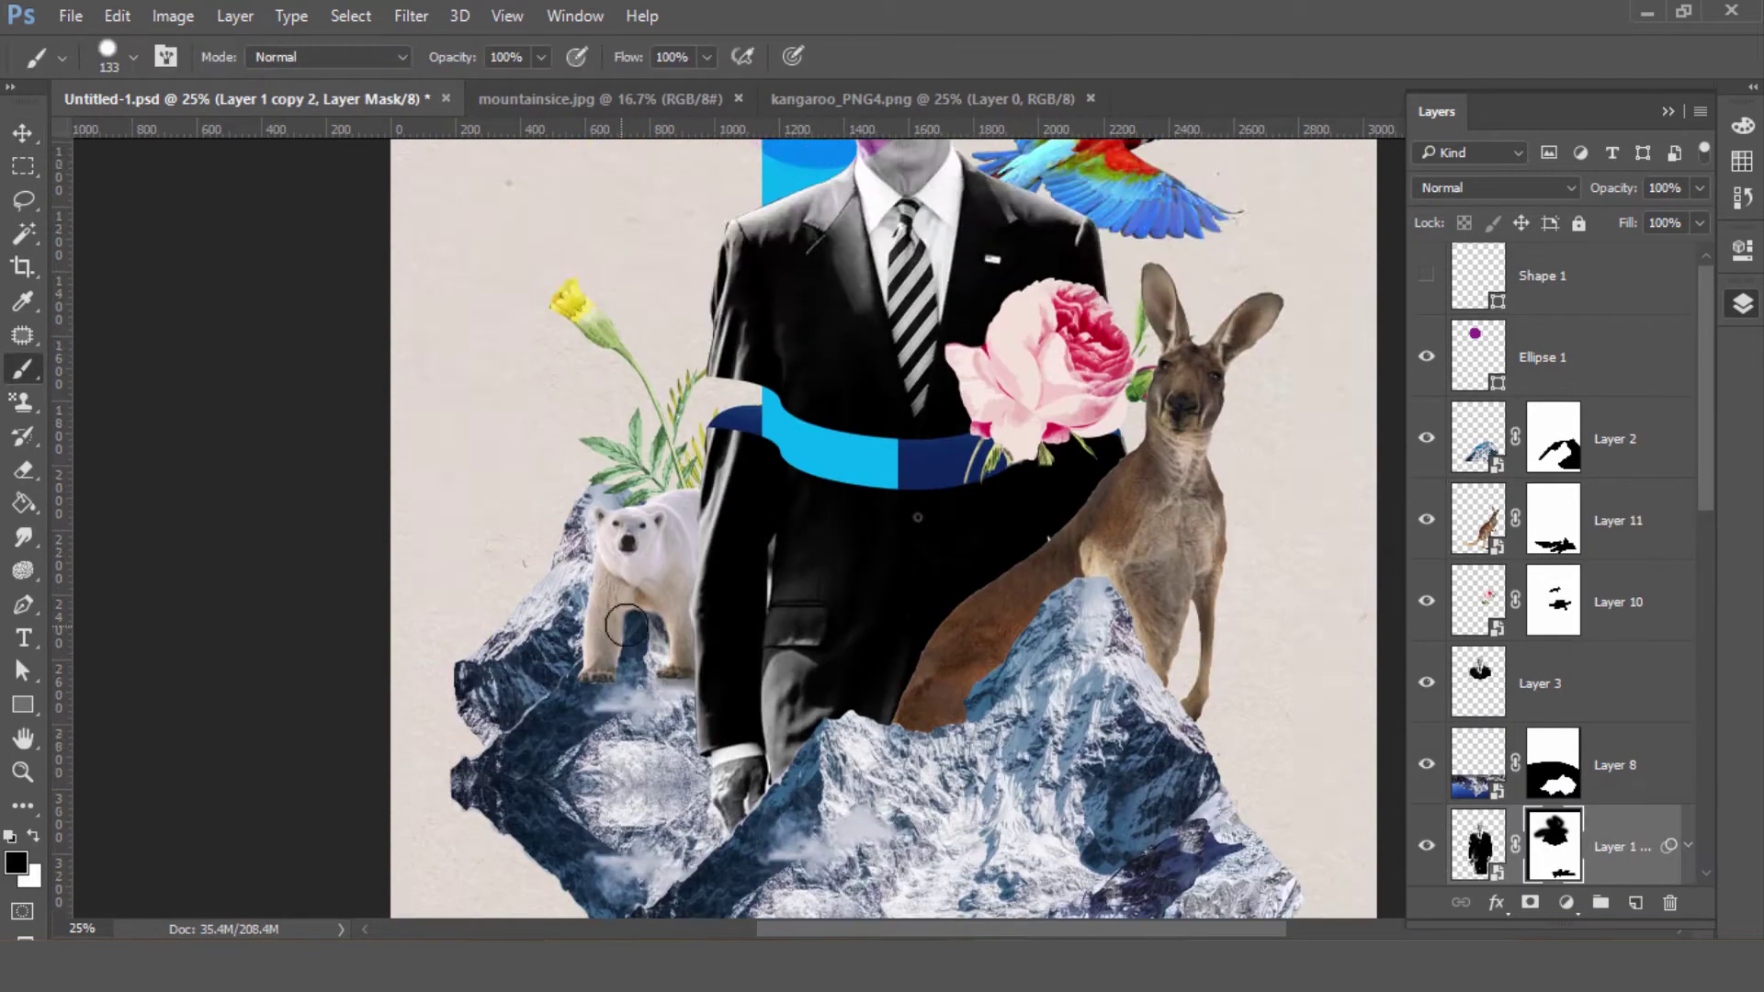
ctrl+right_click(909, 531)
click(973, 554)
click(133, 57)
click(831, 826)
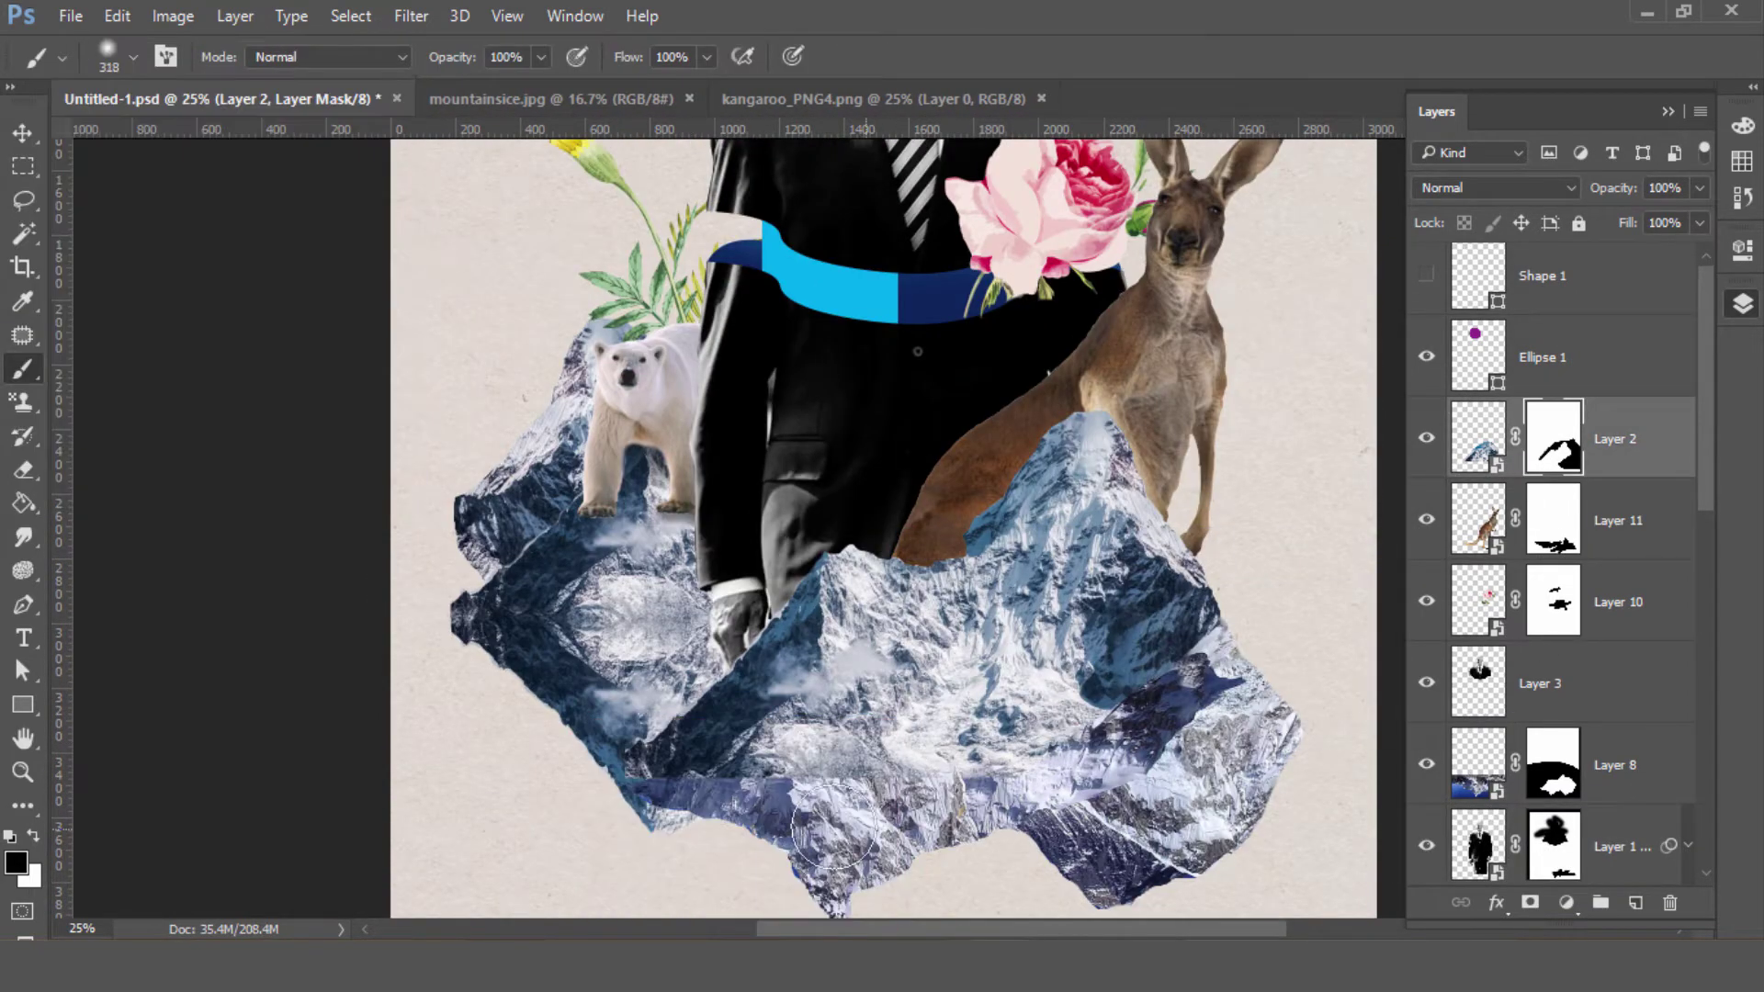
drag(907, 831, 1010, 744)
key(x)
- Browse the collage folder and select the cloud-1 image to open
key(v)
scroll(881, 523, up, 5)
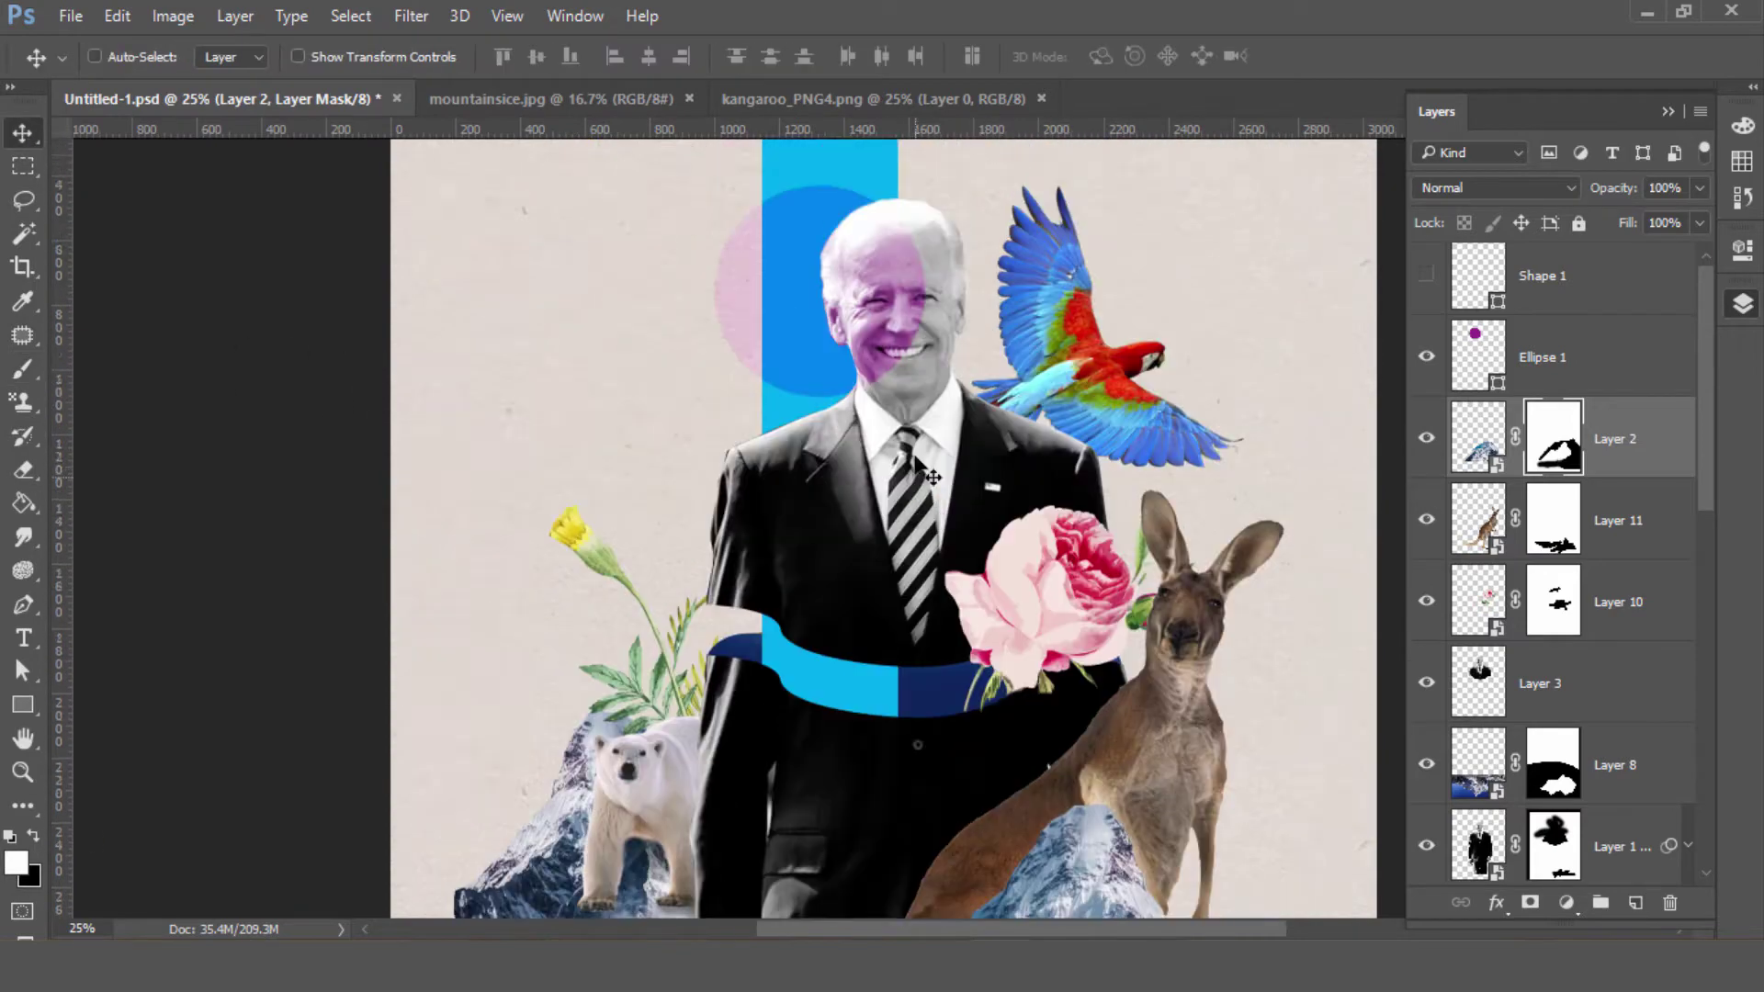
click(70, 16)
click(99, 69)
click(295, 394)
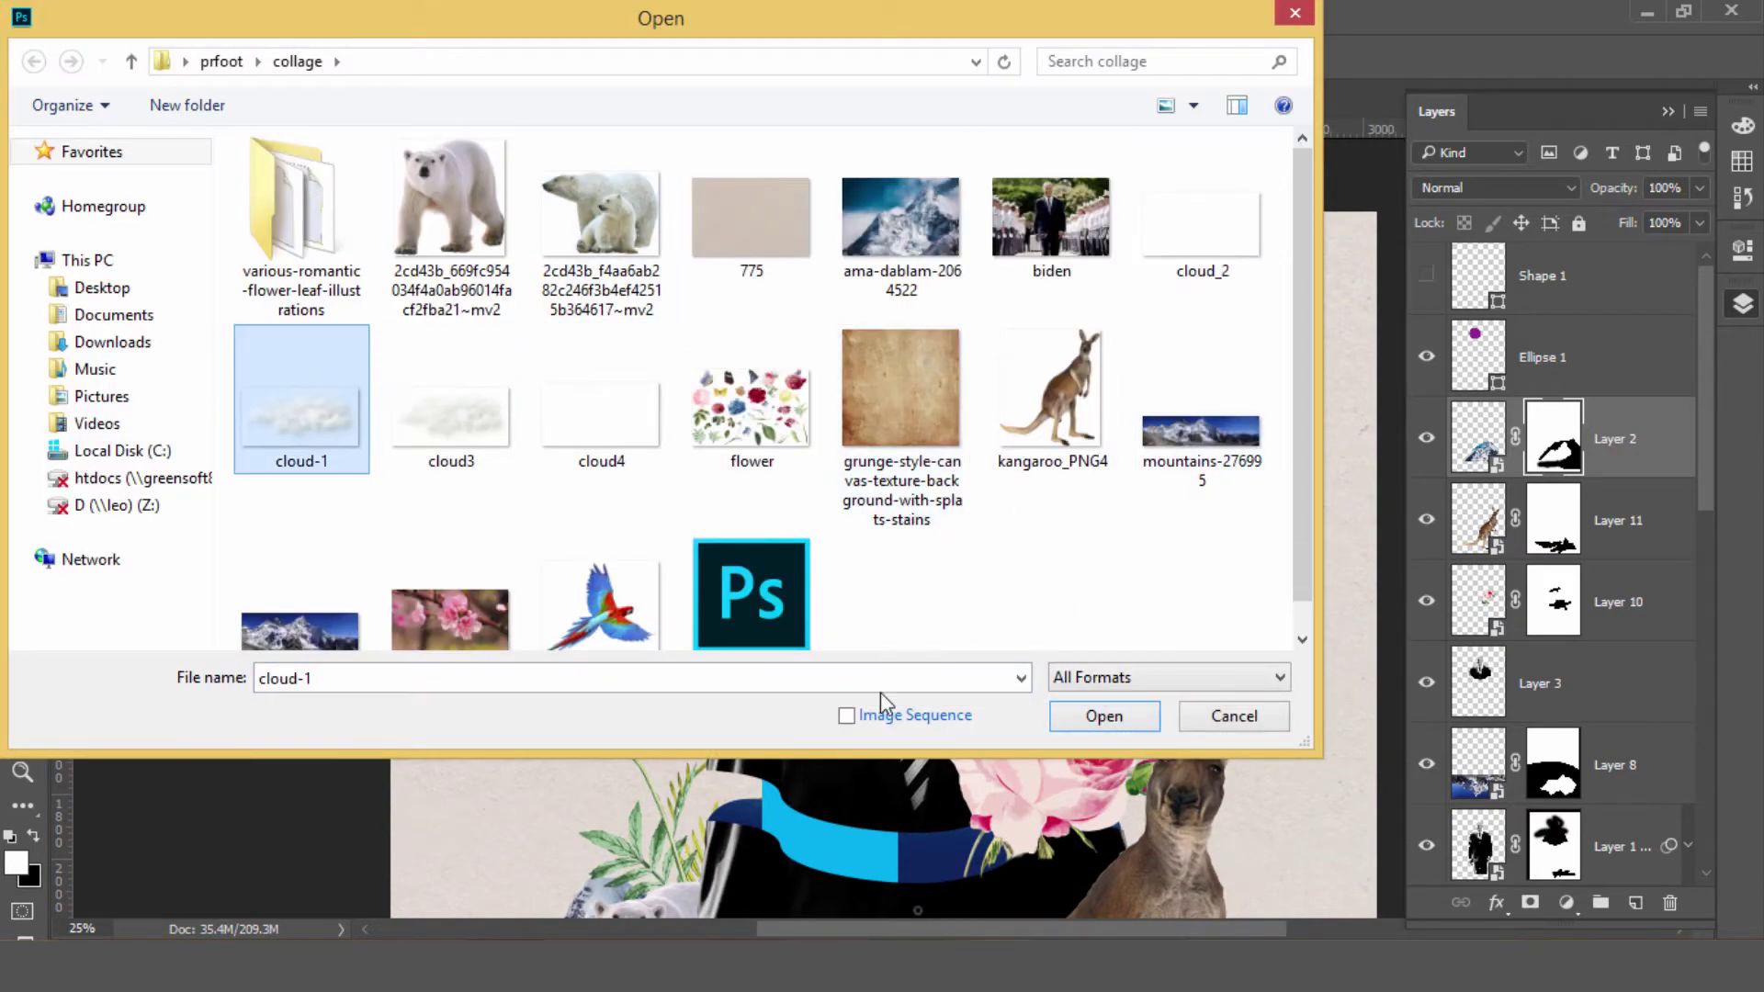
- Drag cloud-1 in below the man's layer, shrink it, and tuck it behind his left shoulder
click(1106, 712)
drag(923, 386, 827, 459)
drag(1653, 492, 1601, 719)
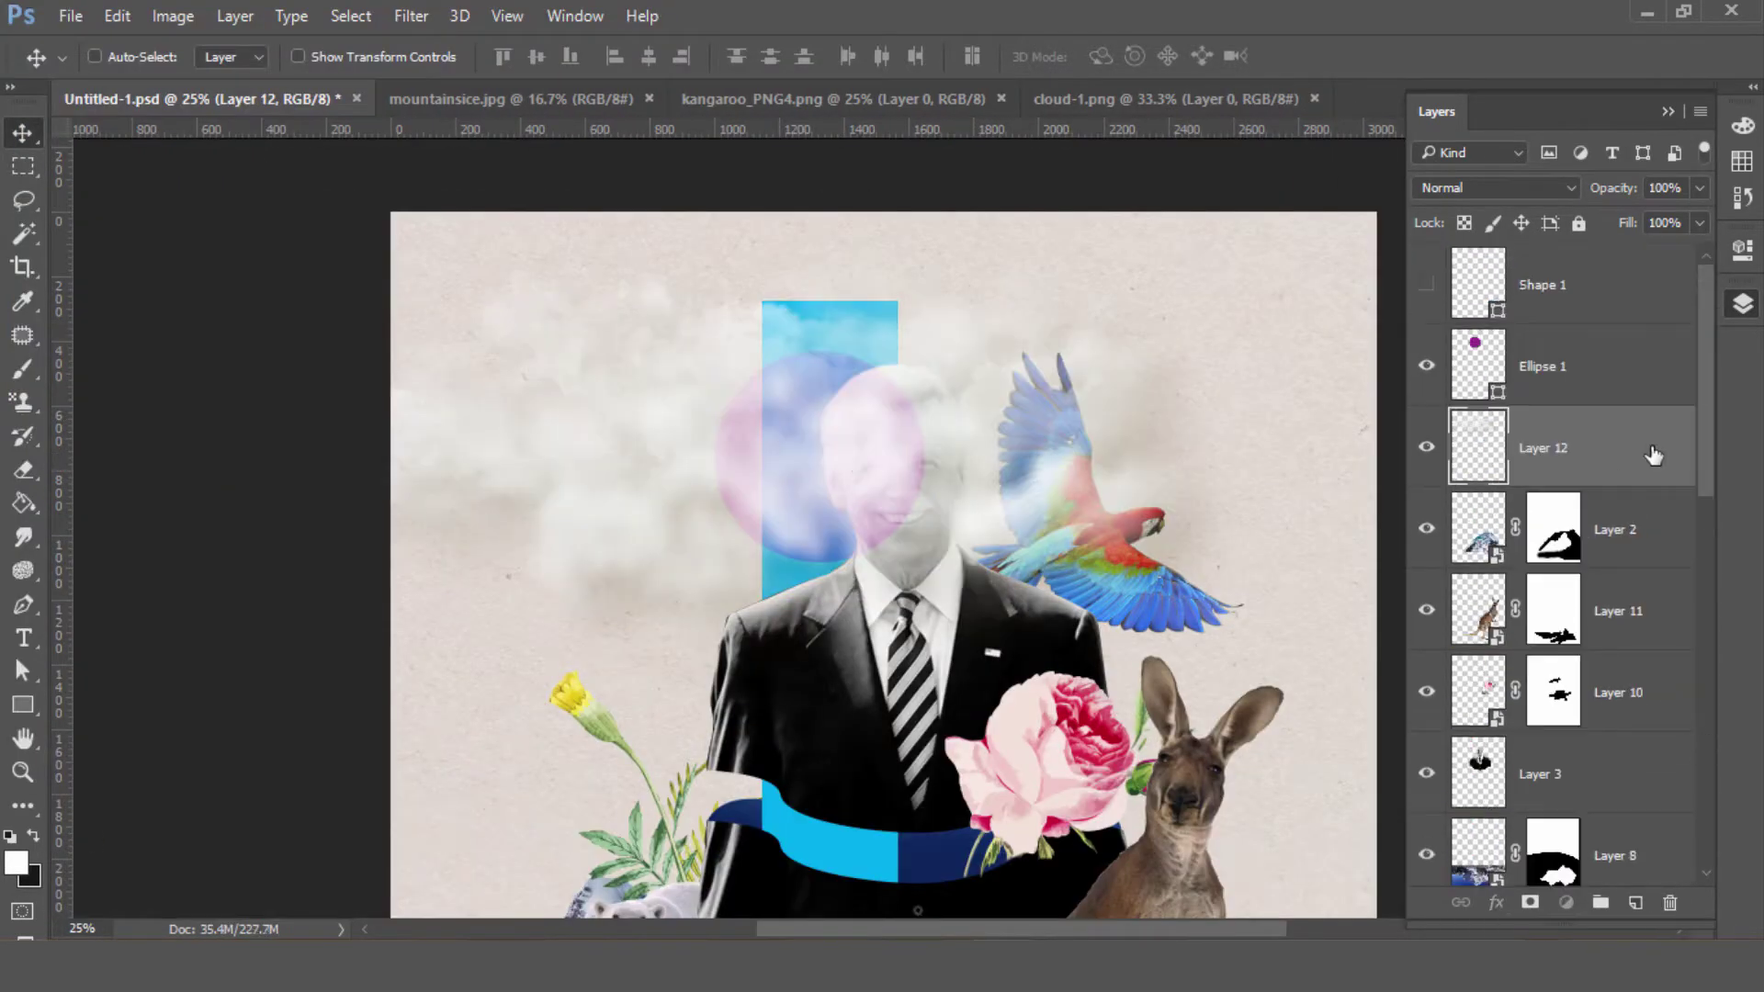
key(ctrl+t)
drag(1378, 230, 1115, 268)
key(Return)
drag(1010, 459, 879, 634)
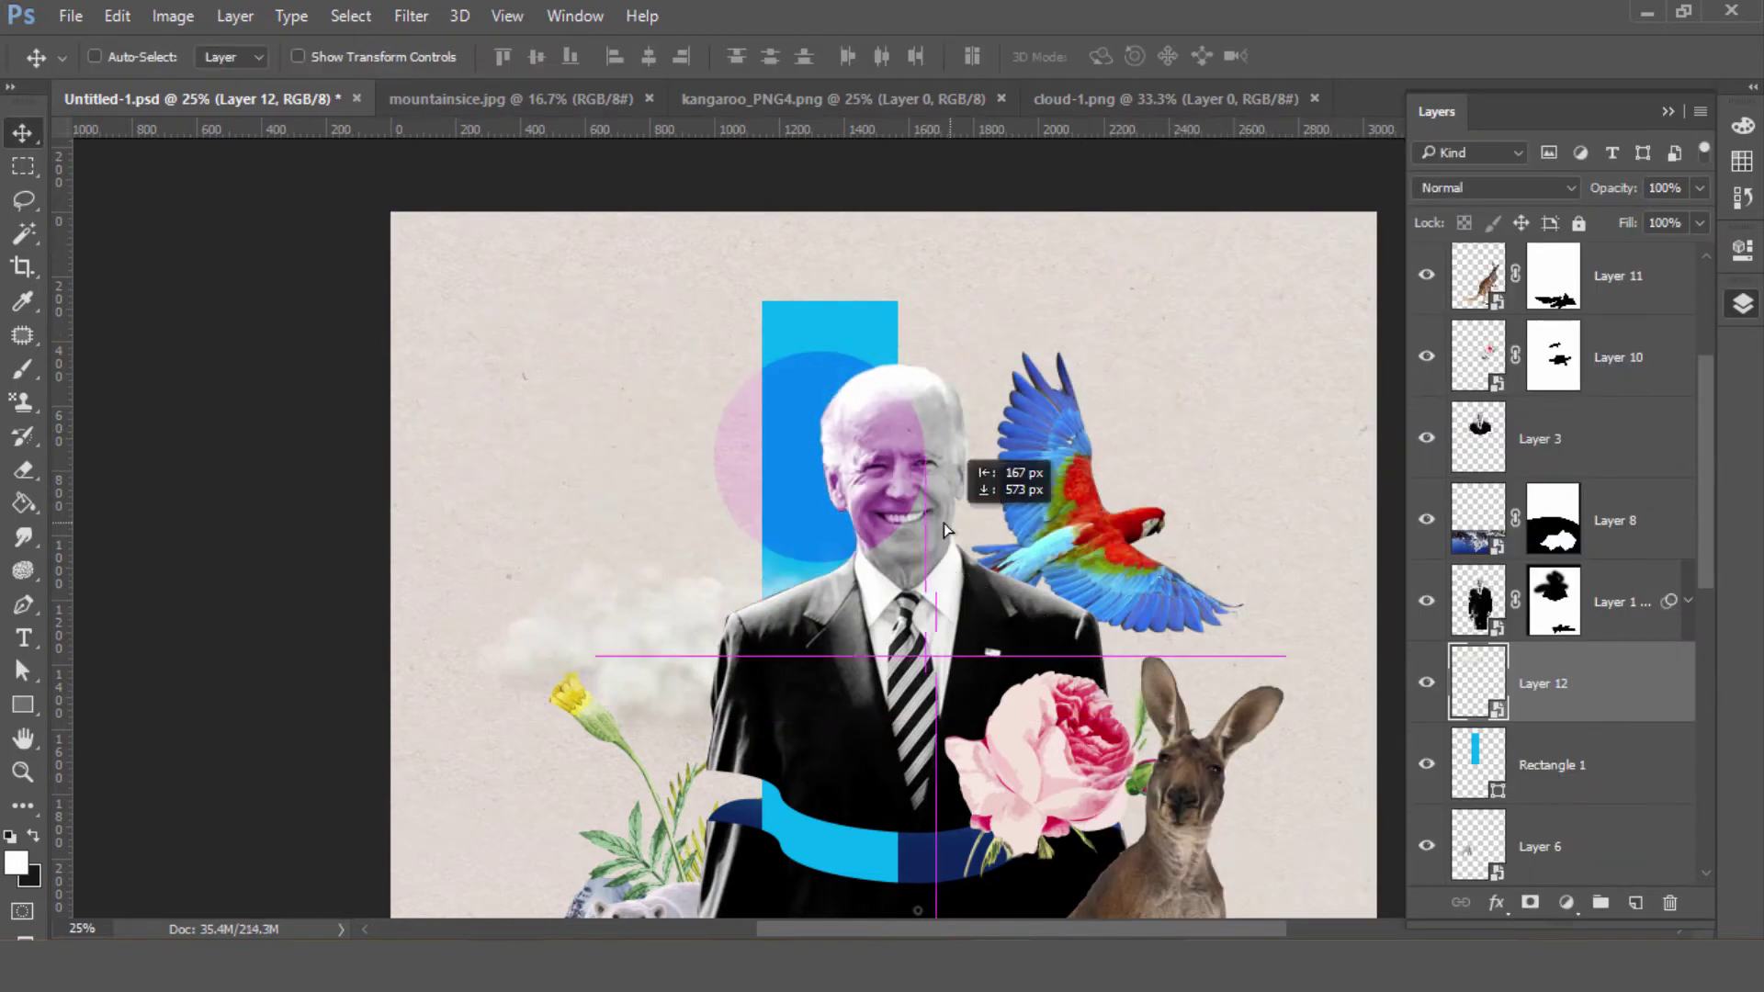
scroll(879, 555, down, 2)
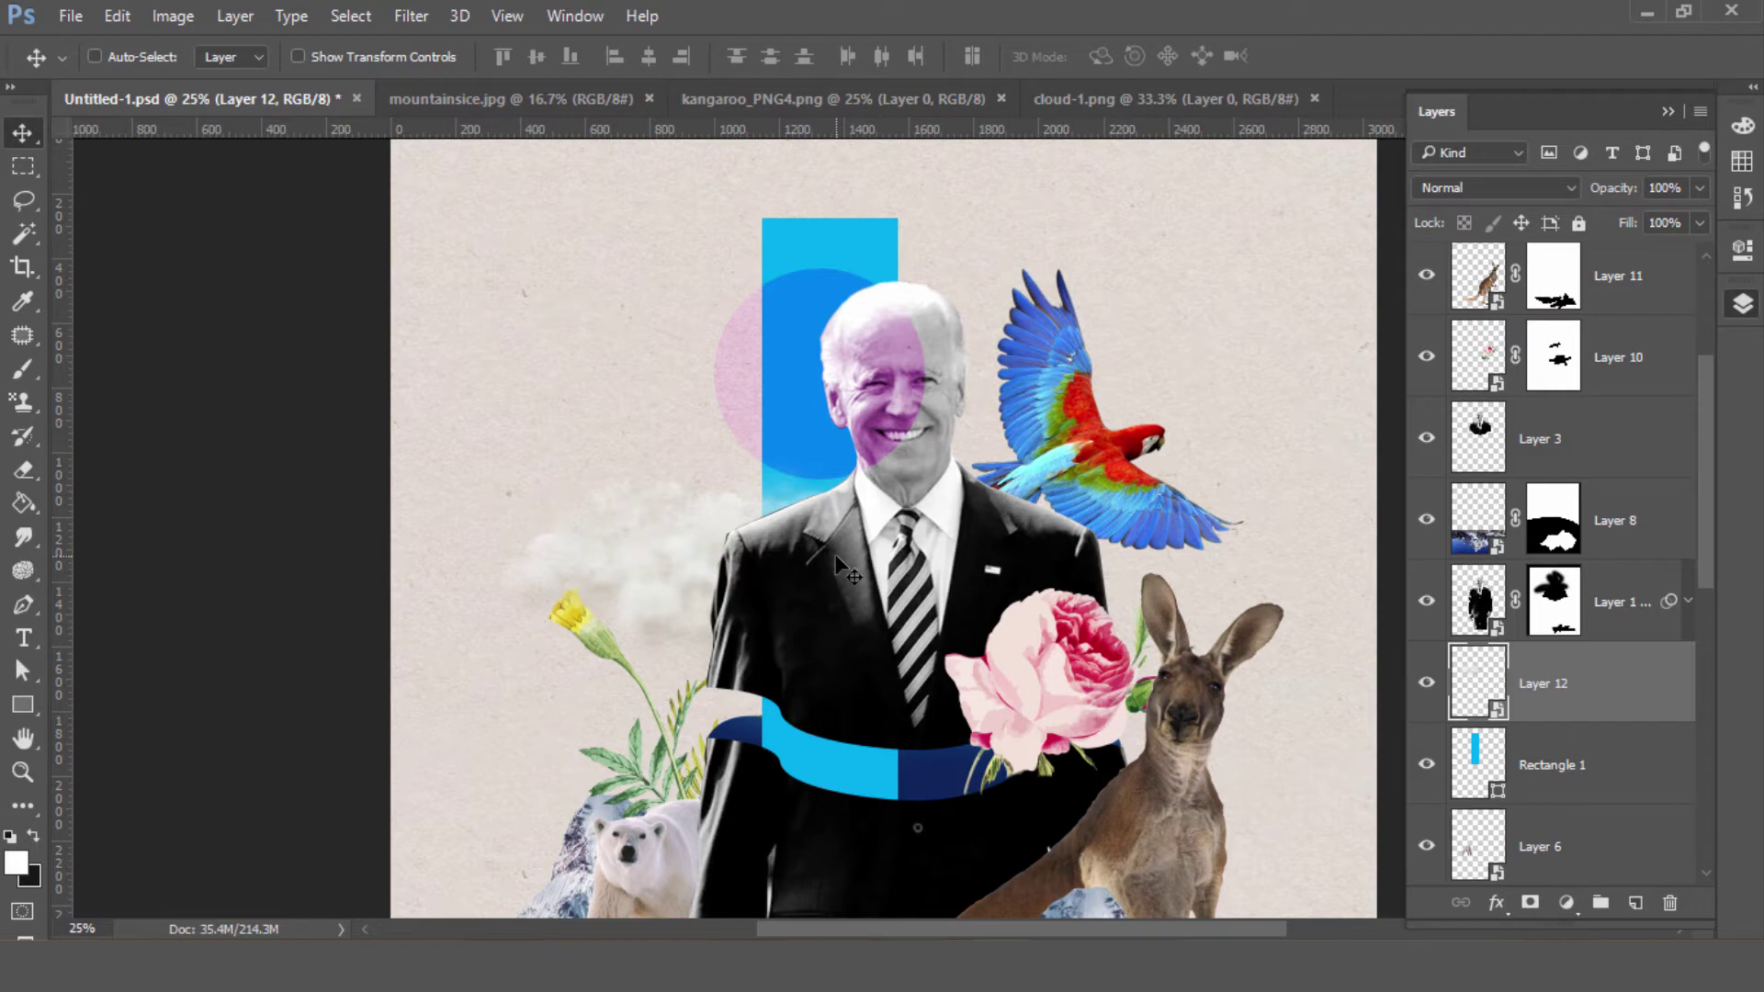
key(t)
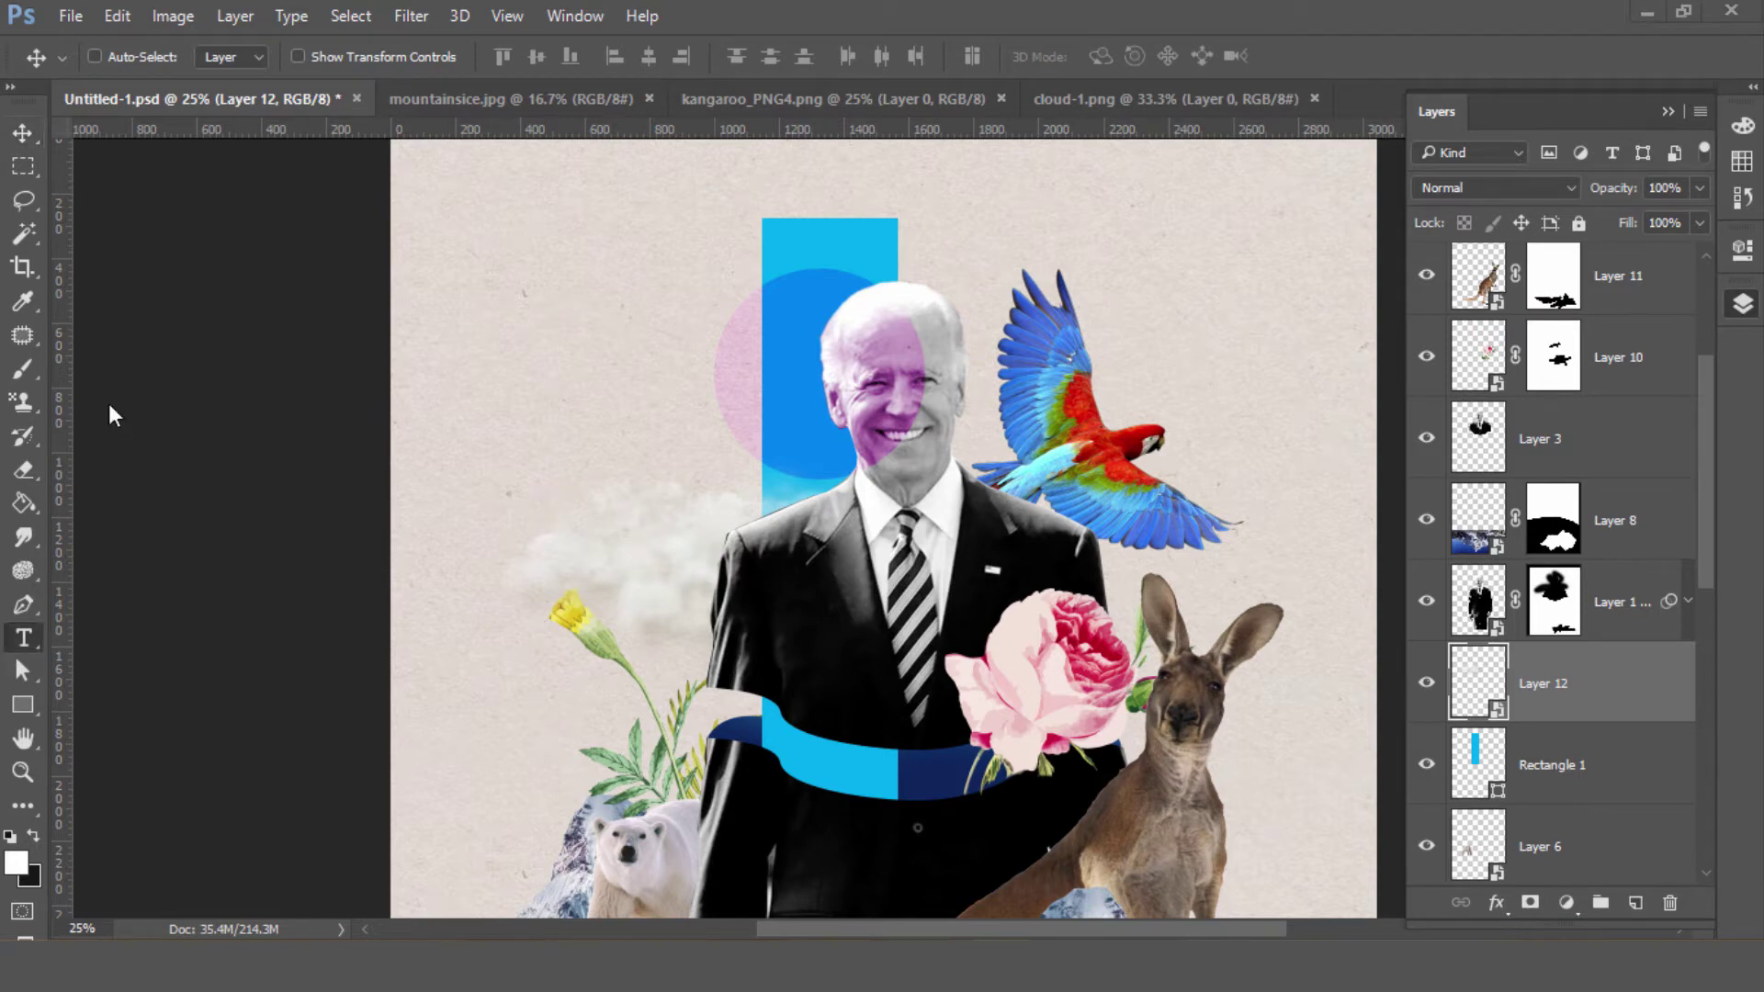
- Finish the CHANGE text and add a separate text layer holding a large C
click(569, 254)
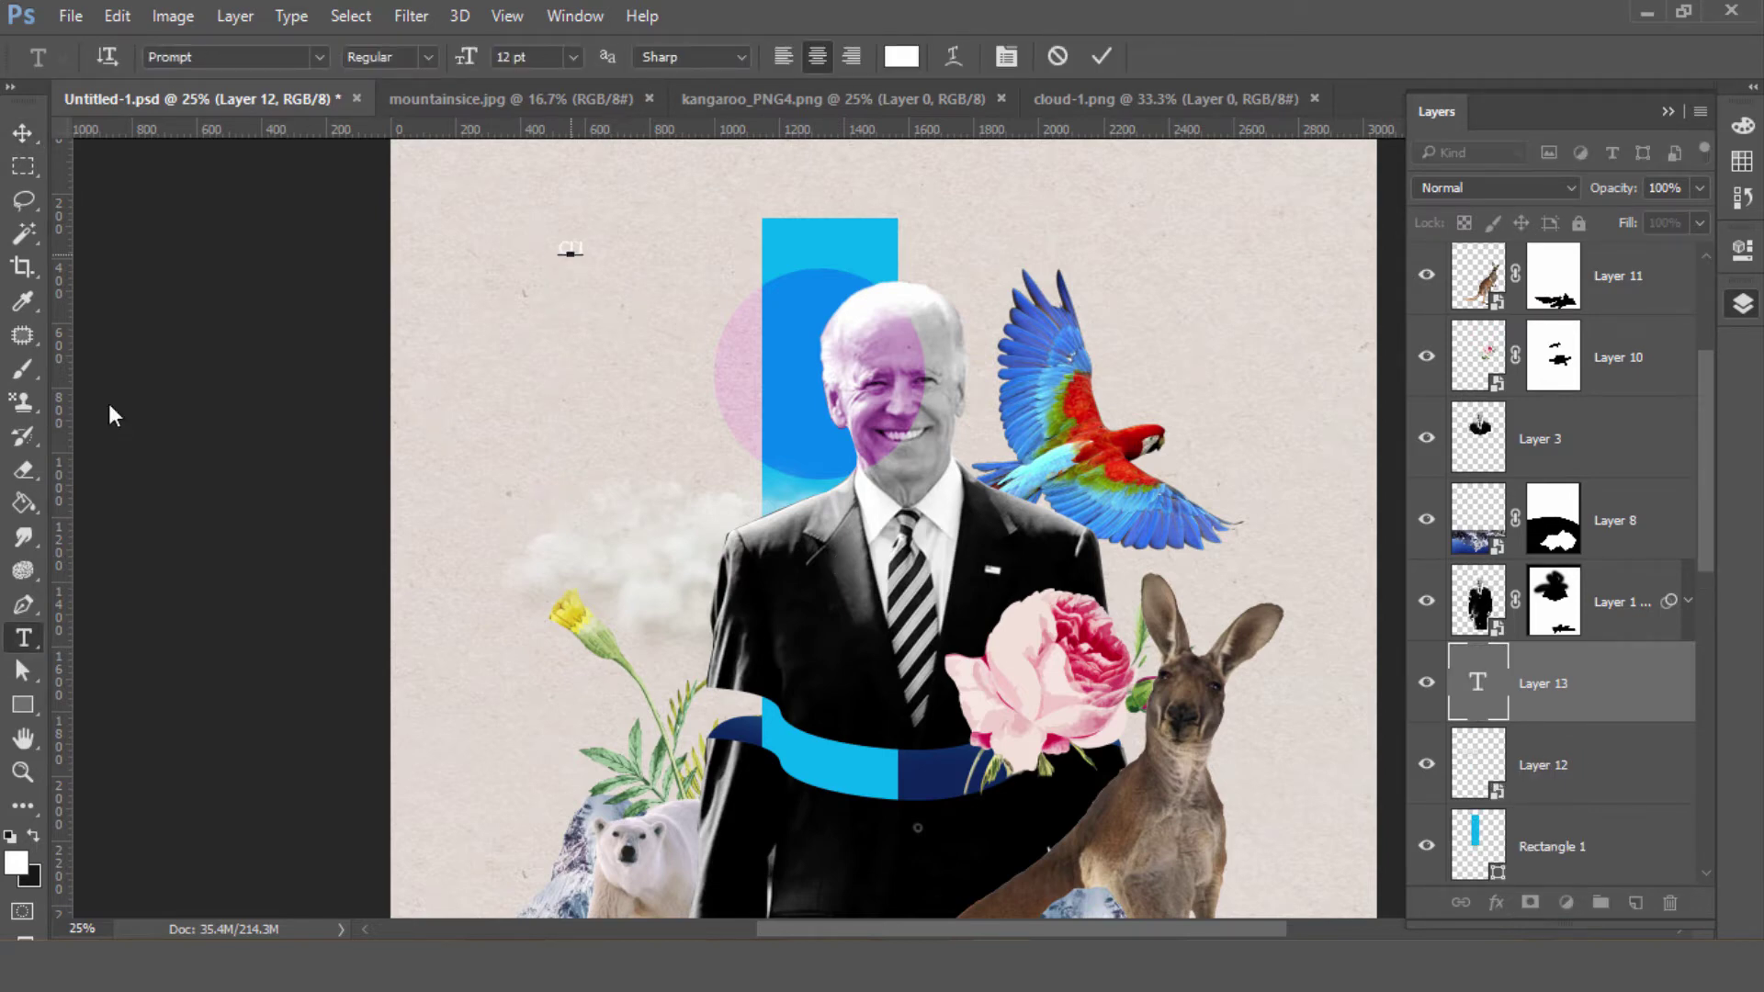
text(CLIMATE CHANGE)
key(ctrl+Return)
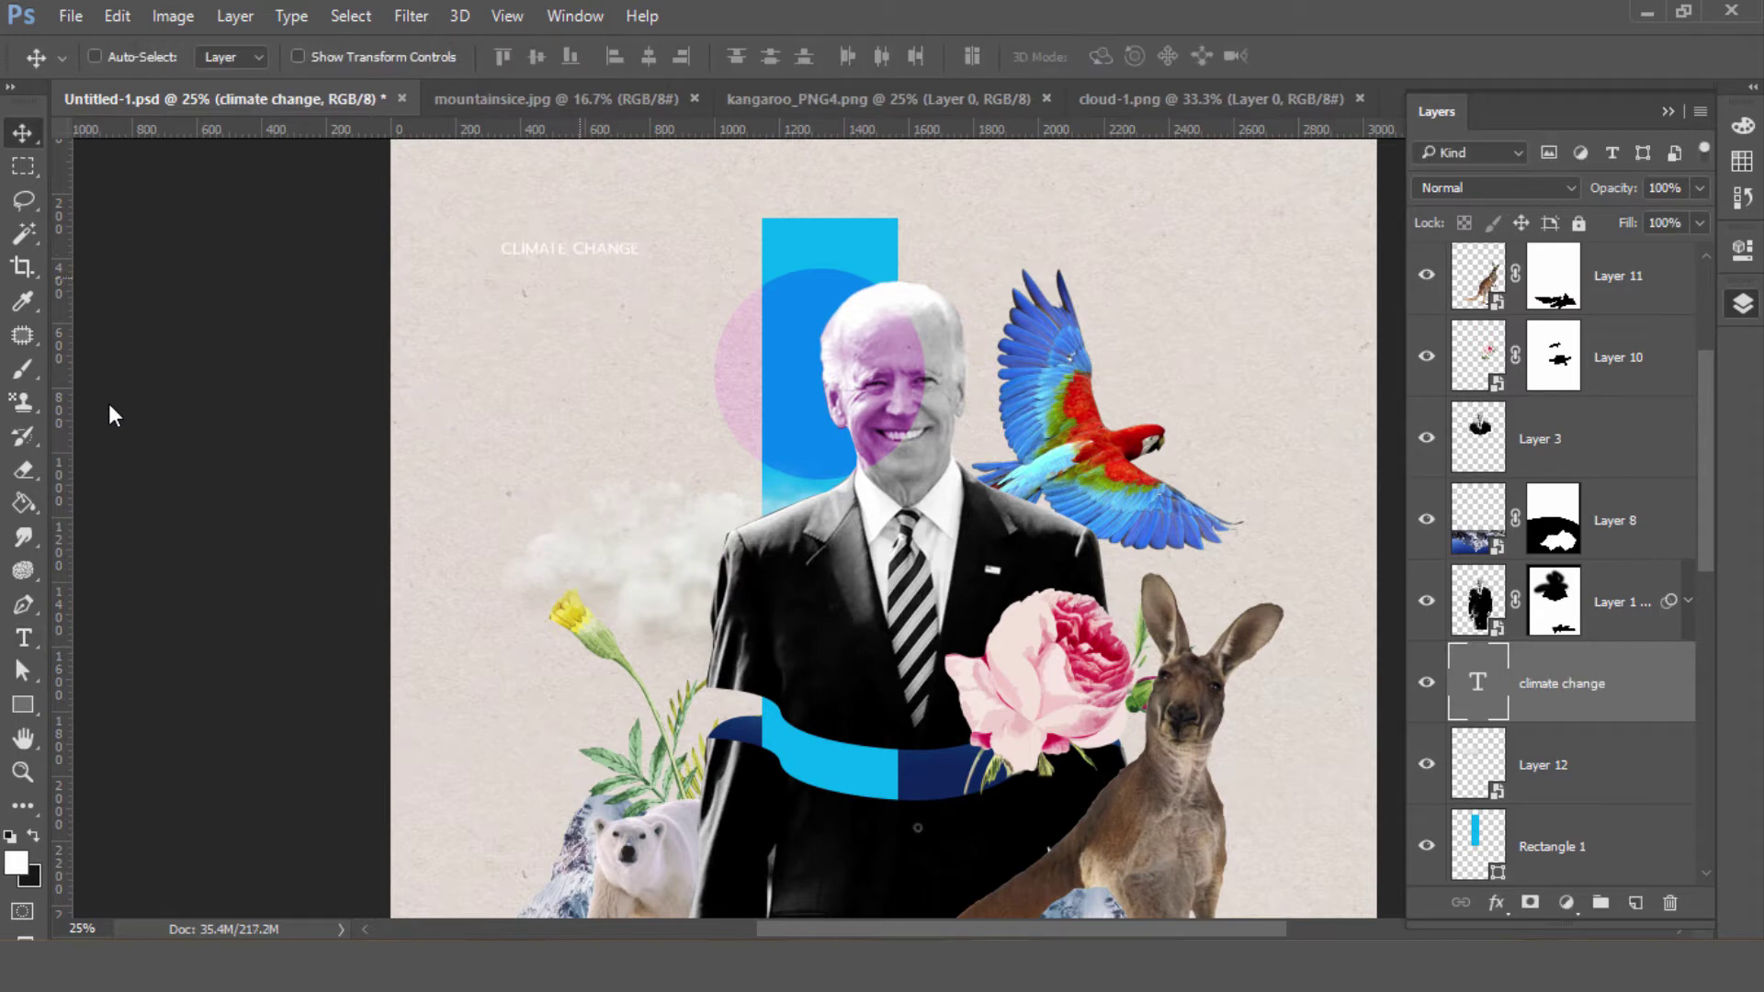
key(v)
key(t)
click(523, 358)
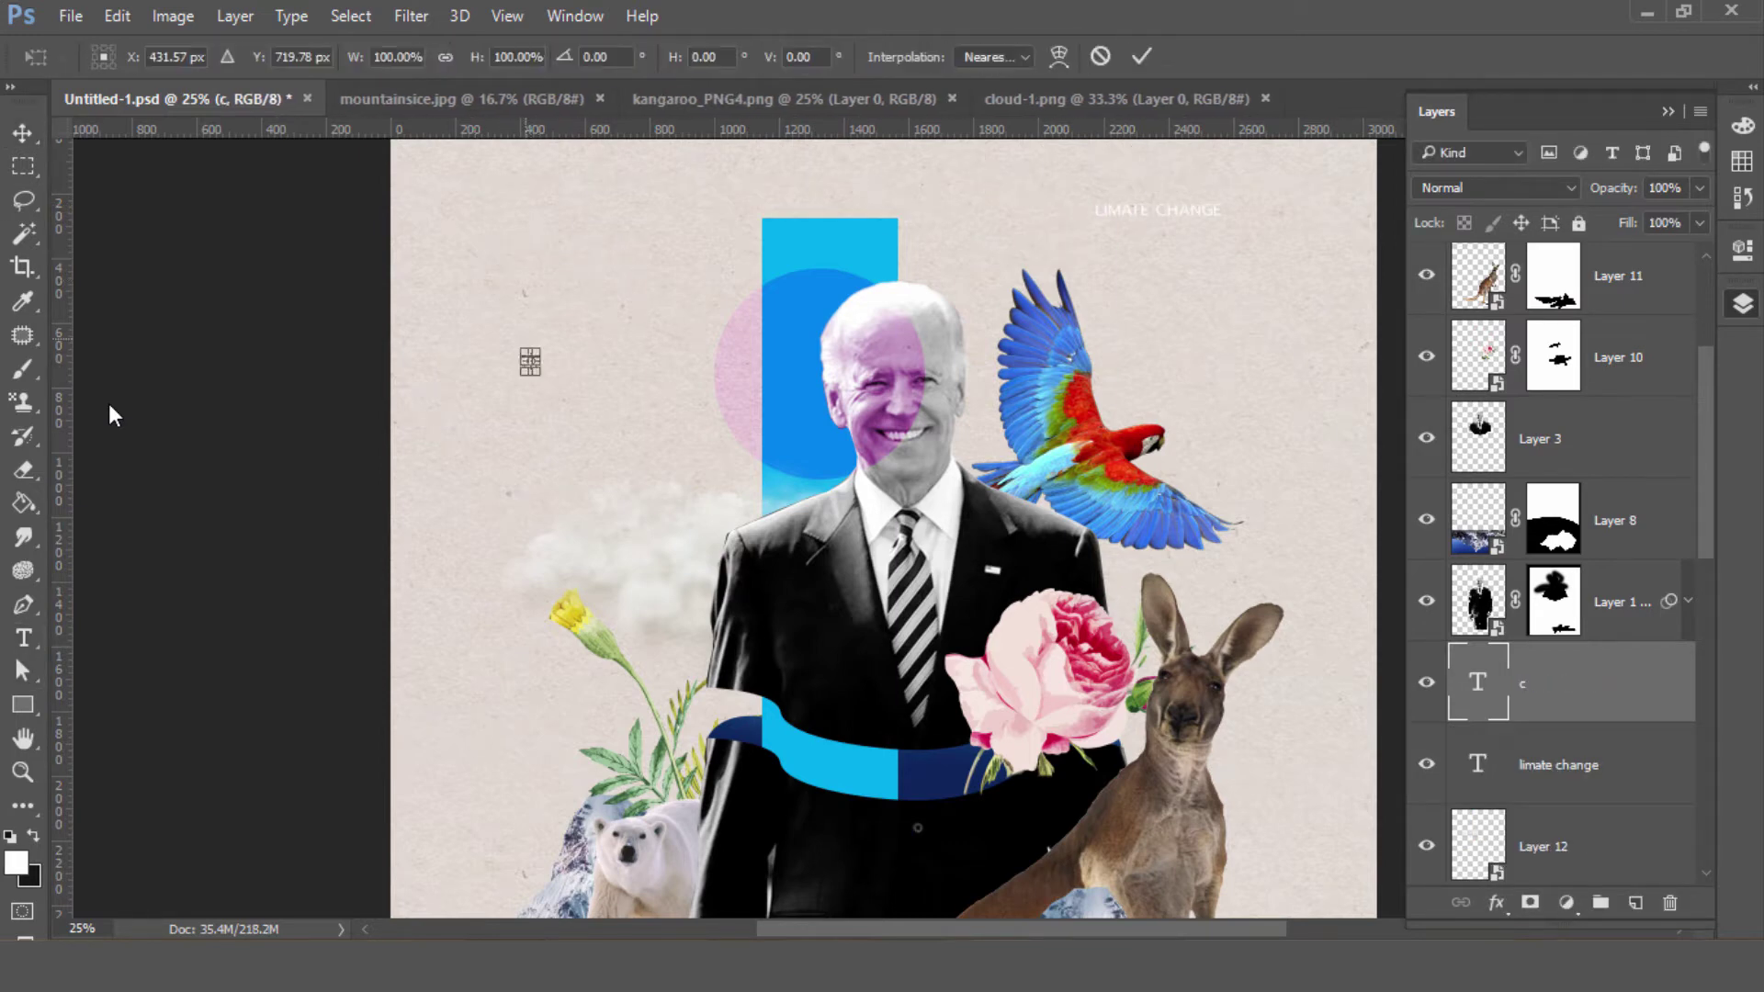
text(c)
key(ctrl+Return)
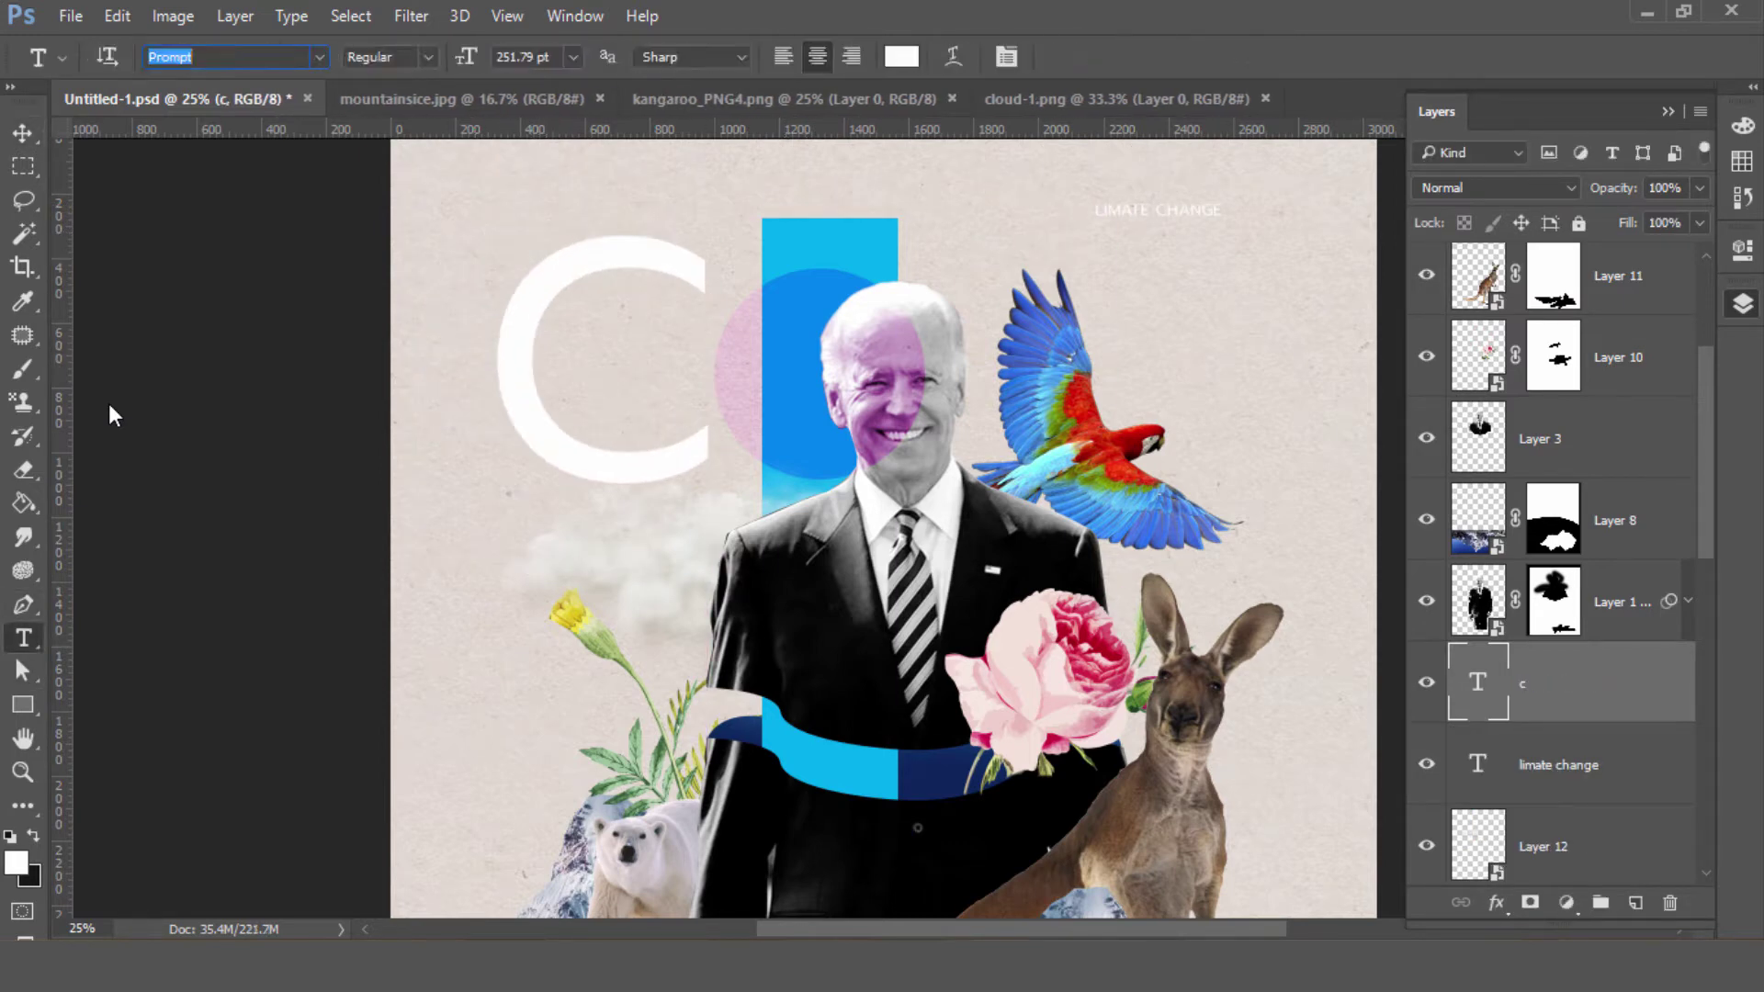
- Set the large C in Century and shift it to the right
scroll(108, 404, right, 3)
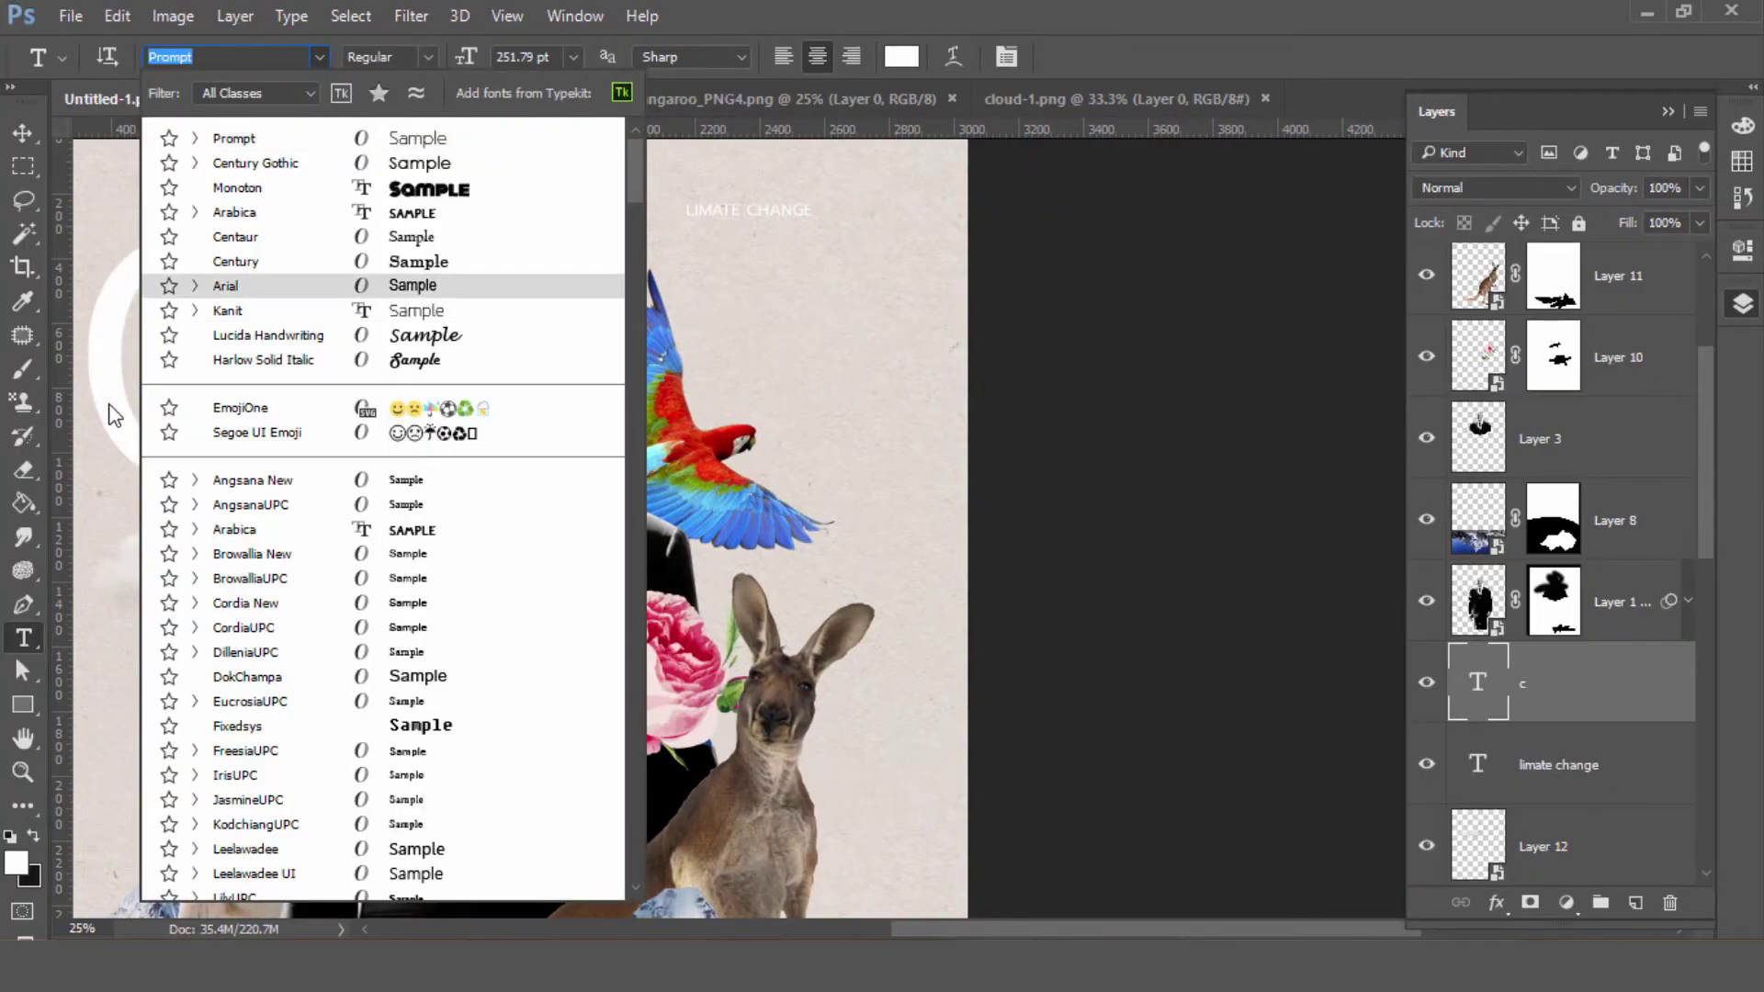
key(Down)
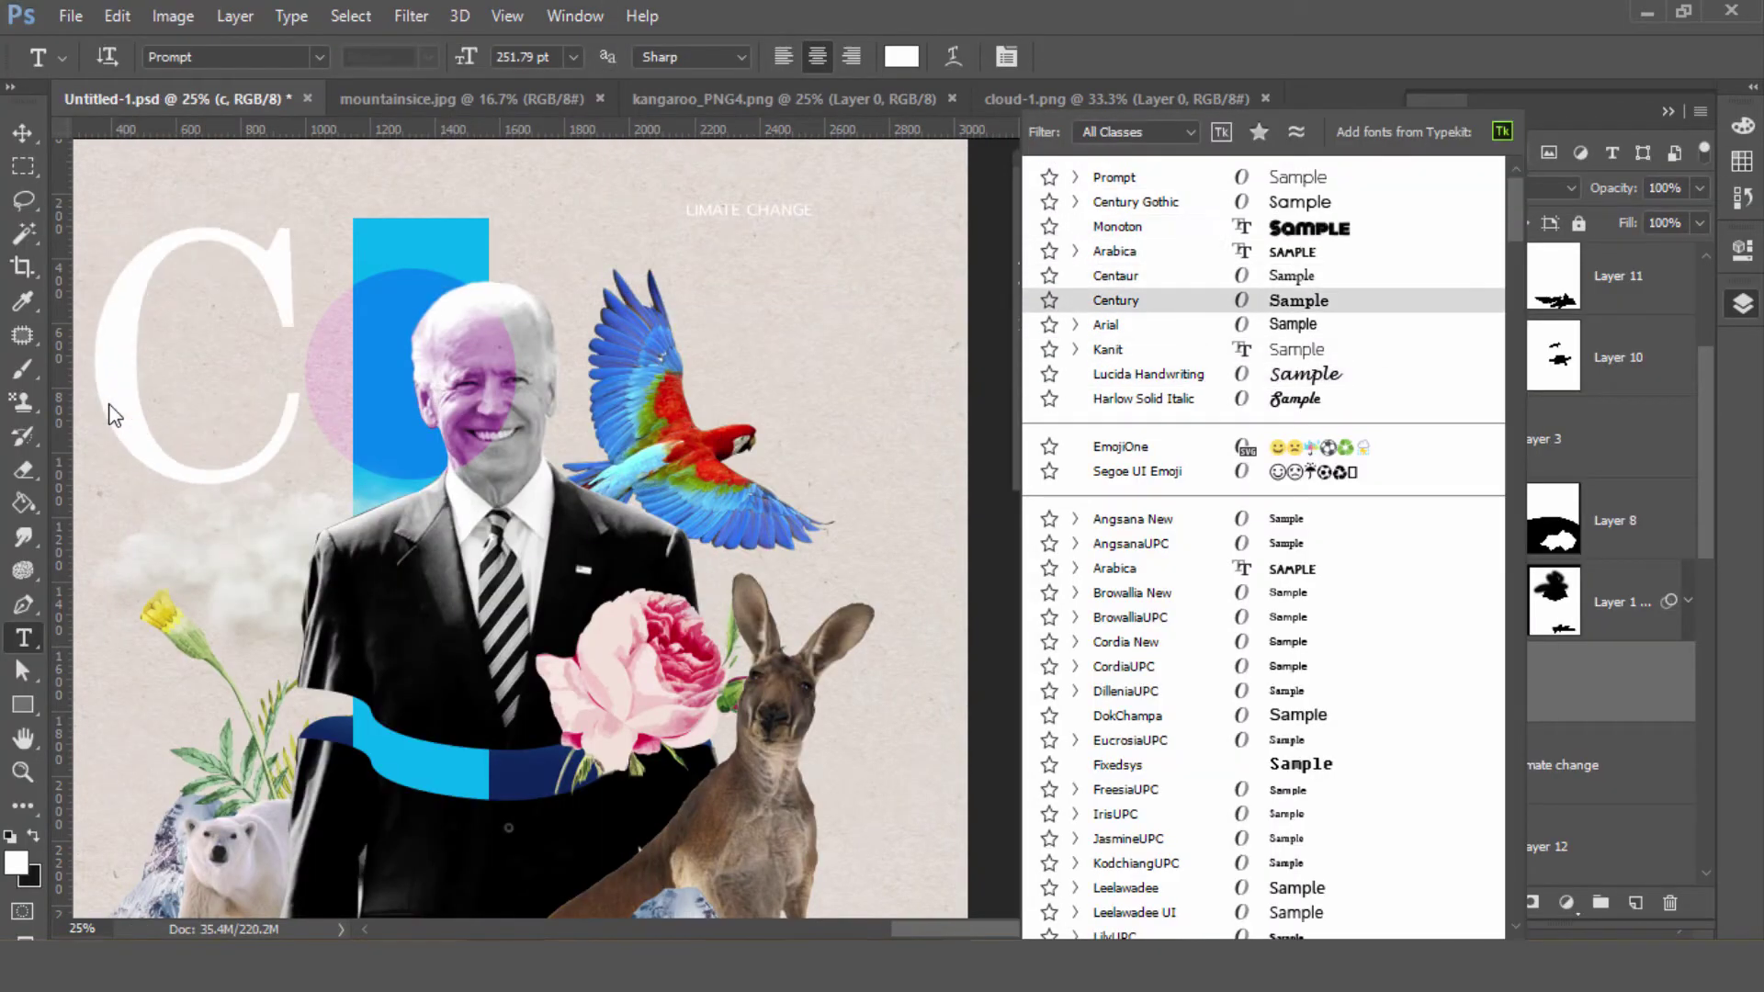
key(Down)
key(Down)
key(Down)
key(Down)
key(Down)
key(Down)
key(Down)
key(Down)
key(Down)
key(Down)
key(Down)
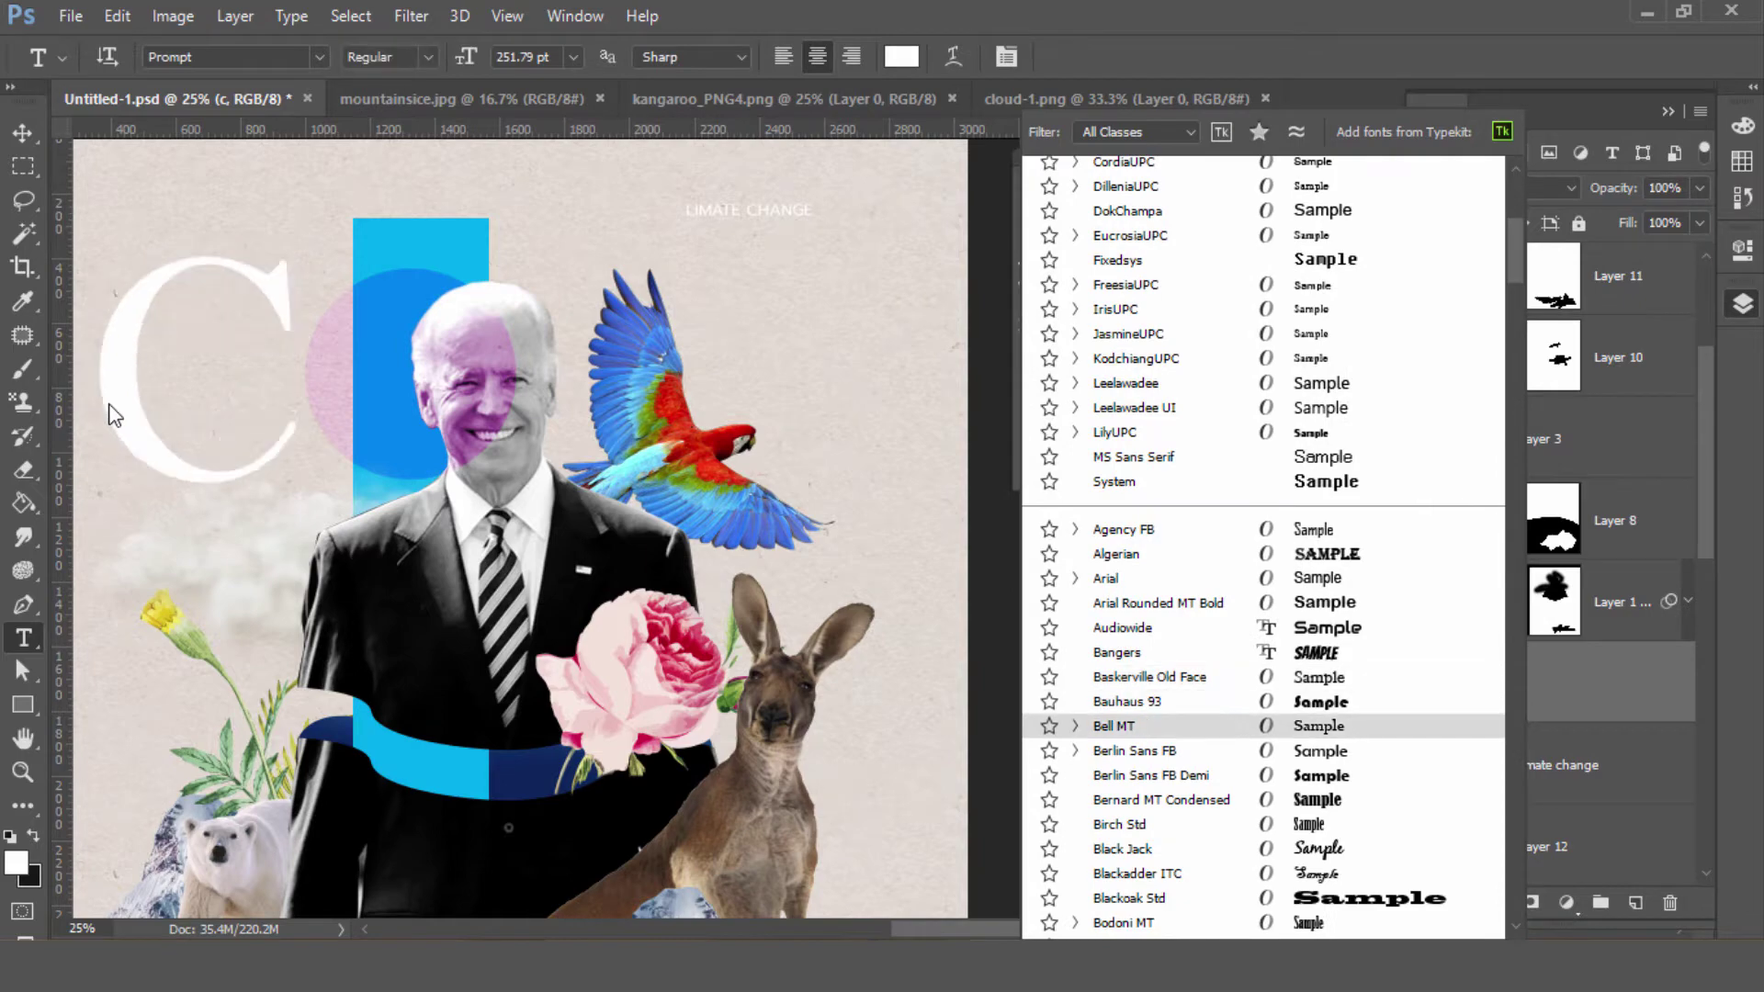
key(Down)
key(Down)
key(Down)
key(Down)
key(Down)
key(Down)
key(Down)
key(Down)
key(Down)
key(Return)
key(v)
key(shift+Right)
key(shift+Right)
key(shift+Right)
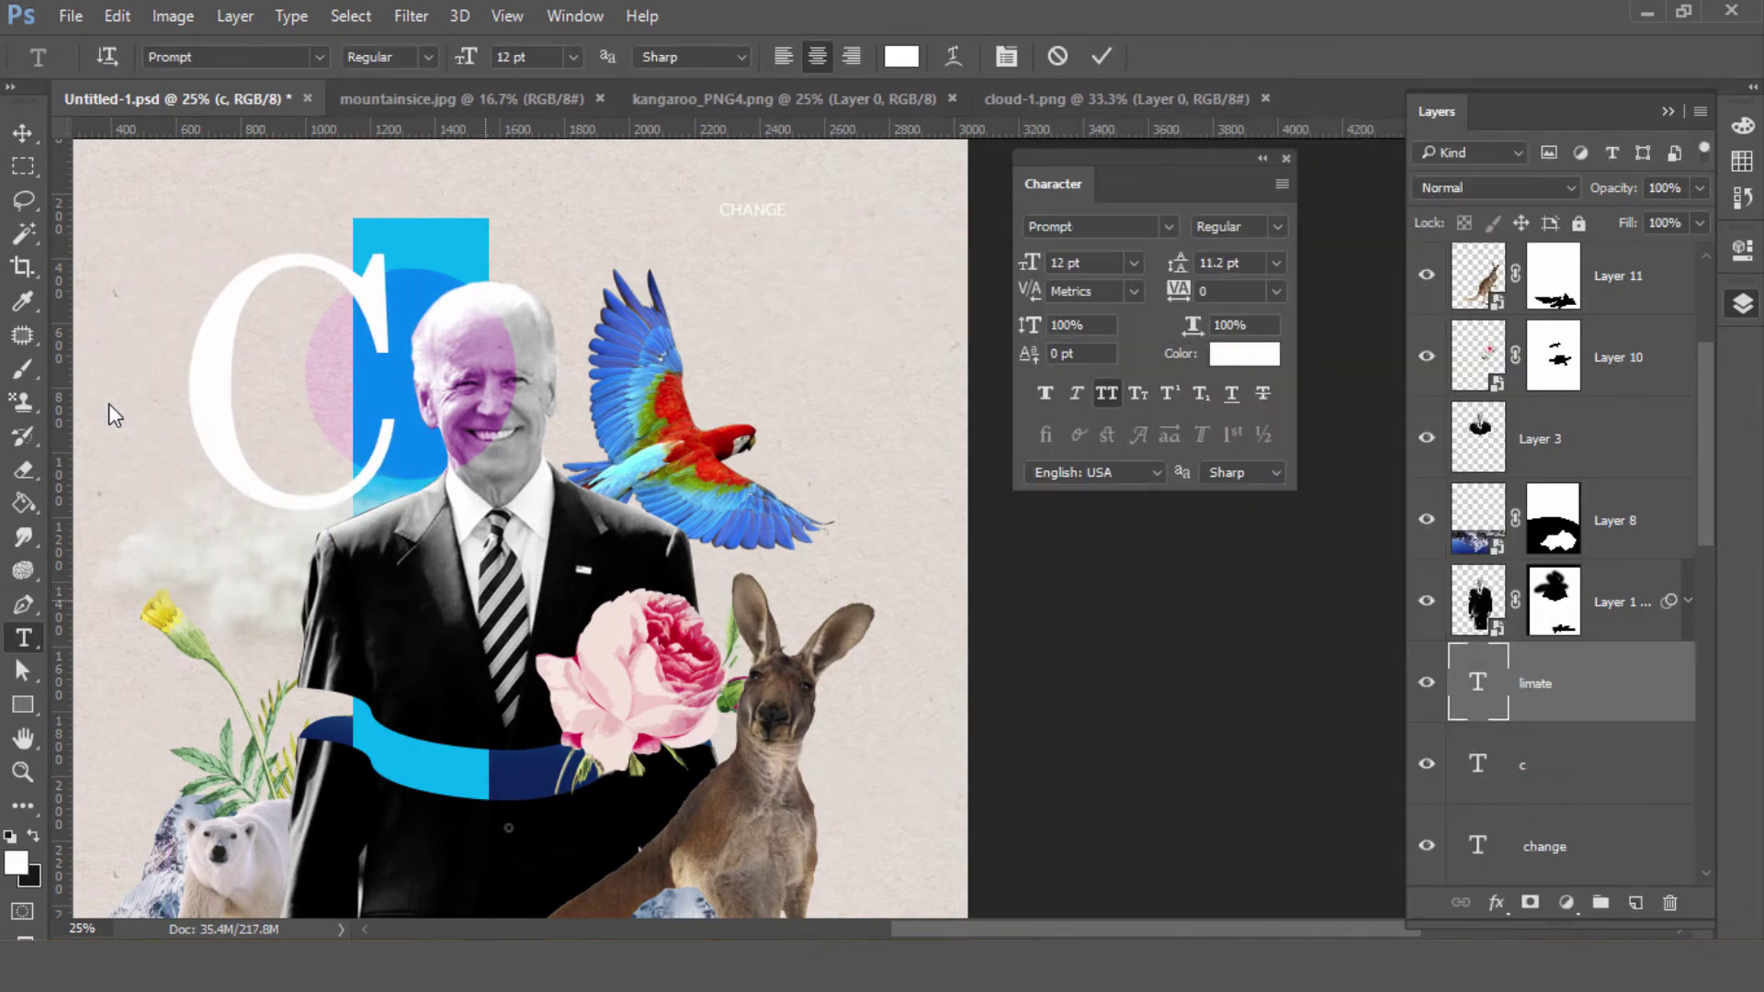
- Raise the LIMATE text layer and position it just under the big C
key(Escape)
key(ctrl+bracketright)
key(ctrl+bracketright)
key(ctrl+bracketright)
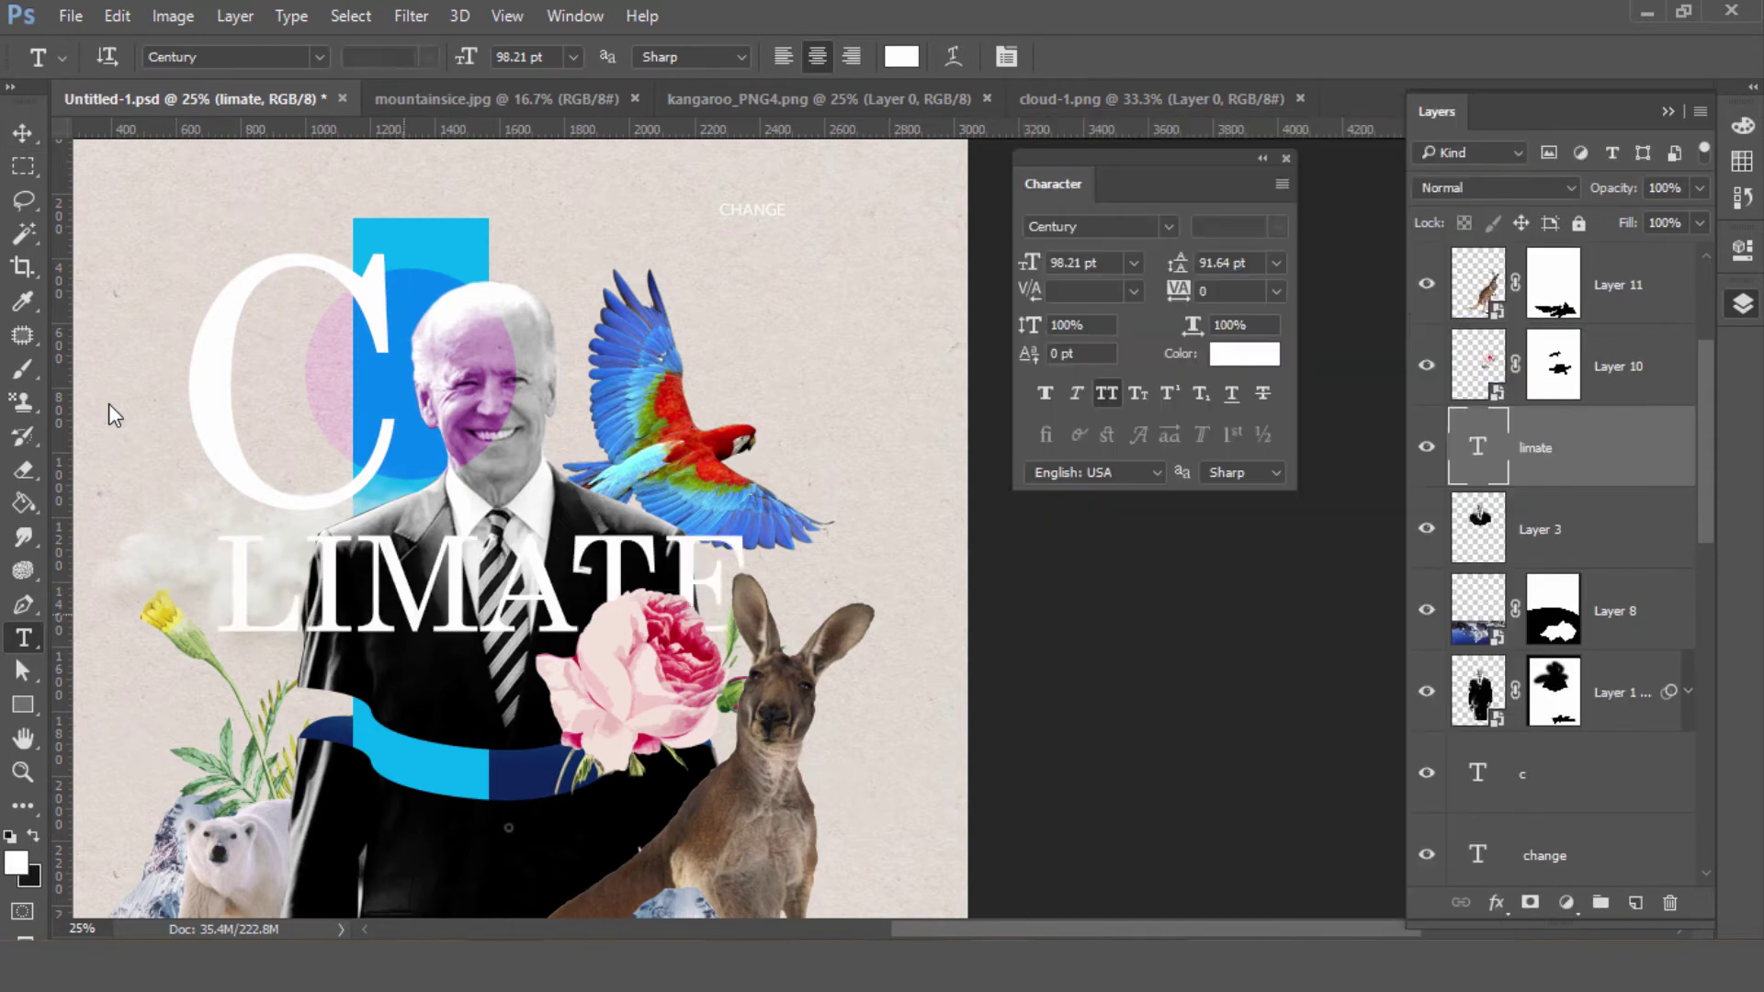
key(v)
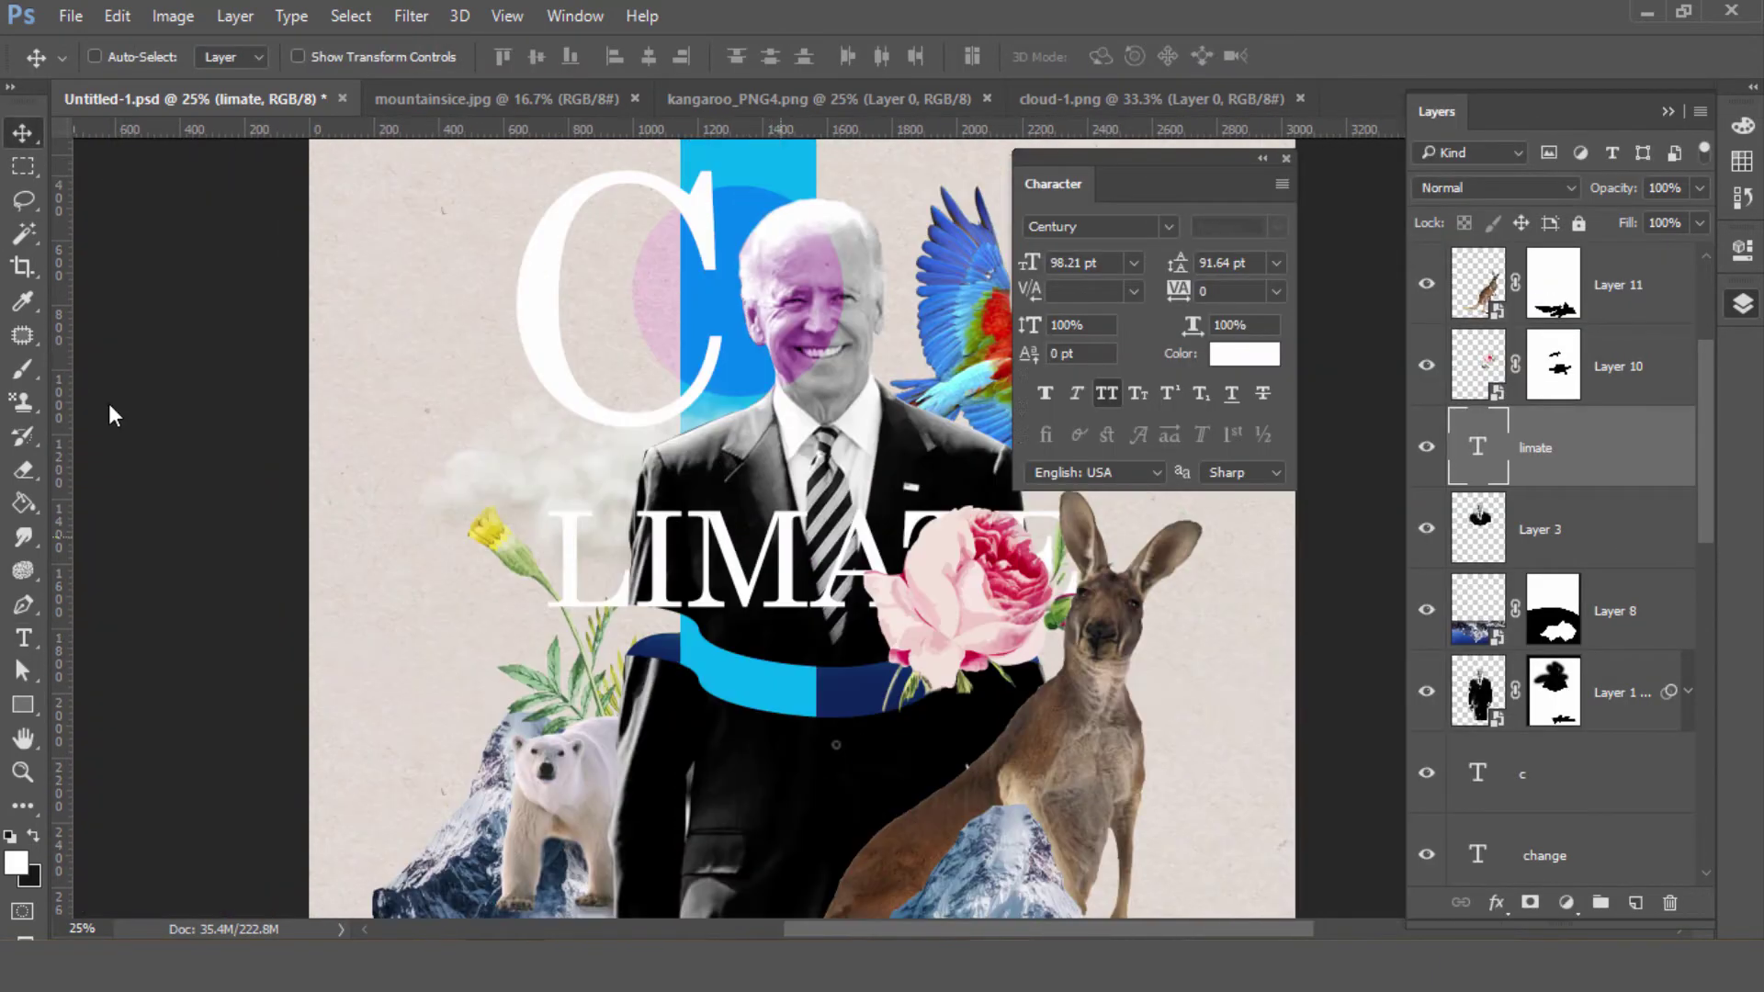
key(shift+Right)
key(shift+Right)
key(shift+Right)
drag(919, 349, 933, 515)
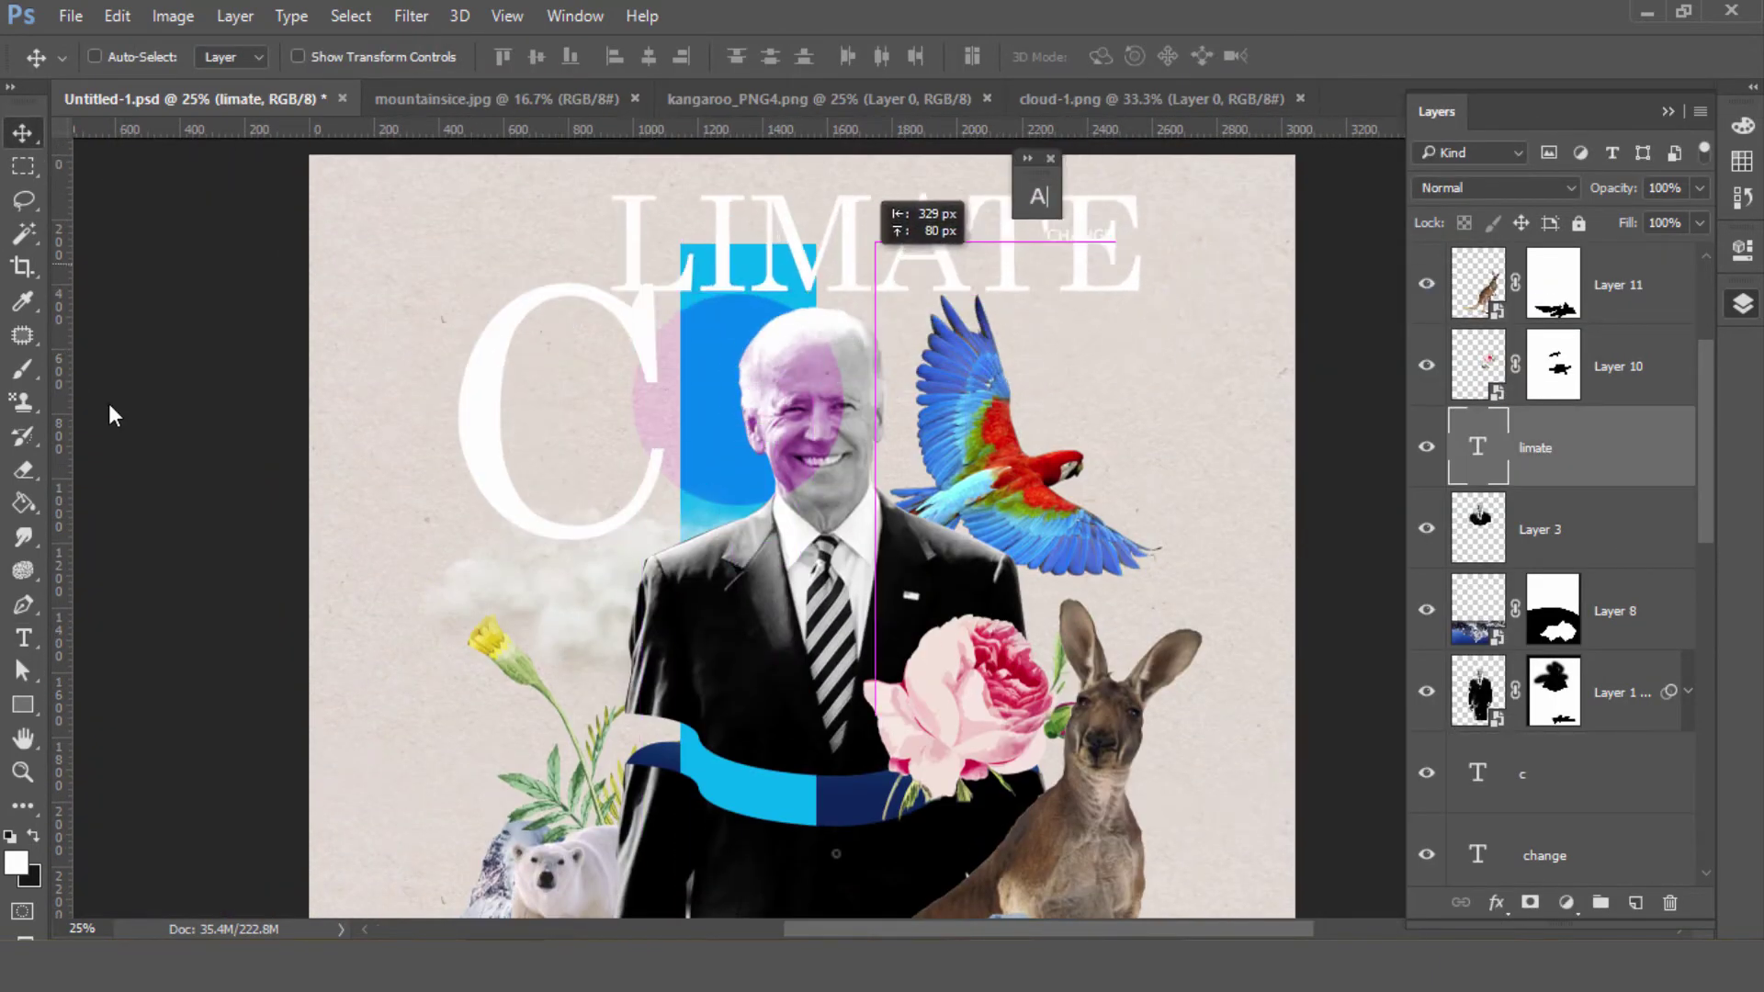
- Move the change text to the top and scale up a new separate c letter
key(alt+bracketleft)
key(alt+bracketleft)
key(alt+bracketleft)
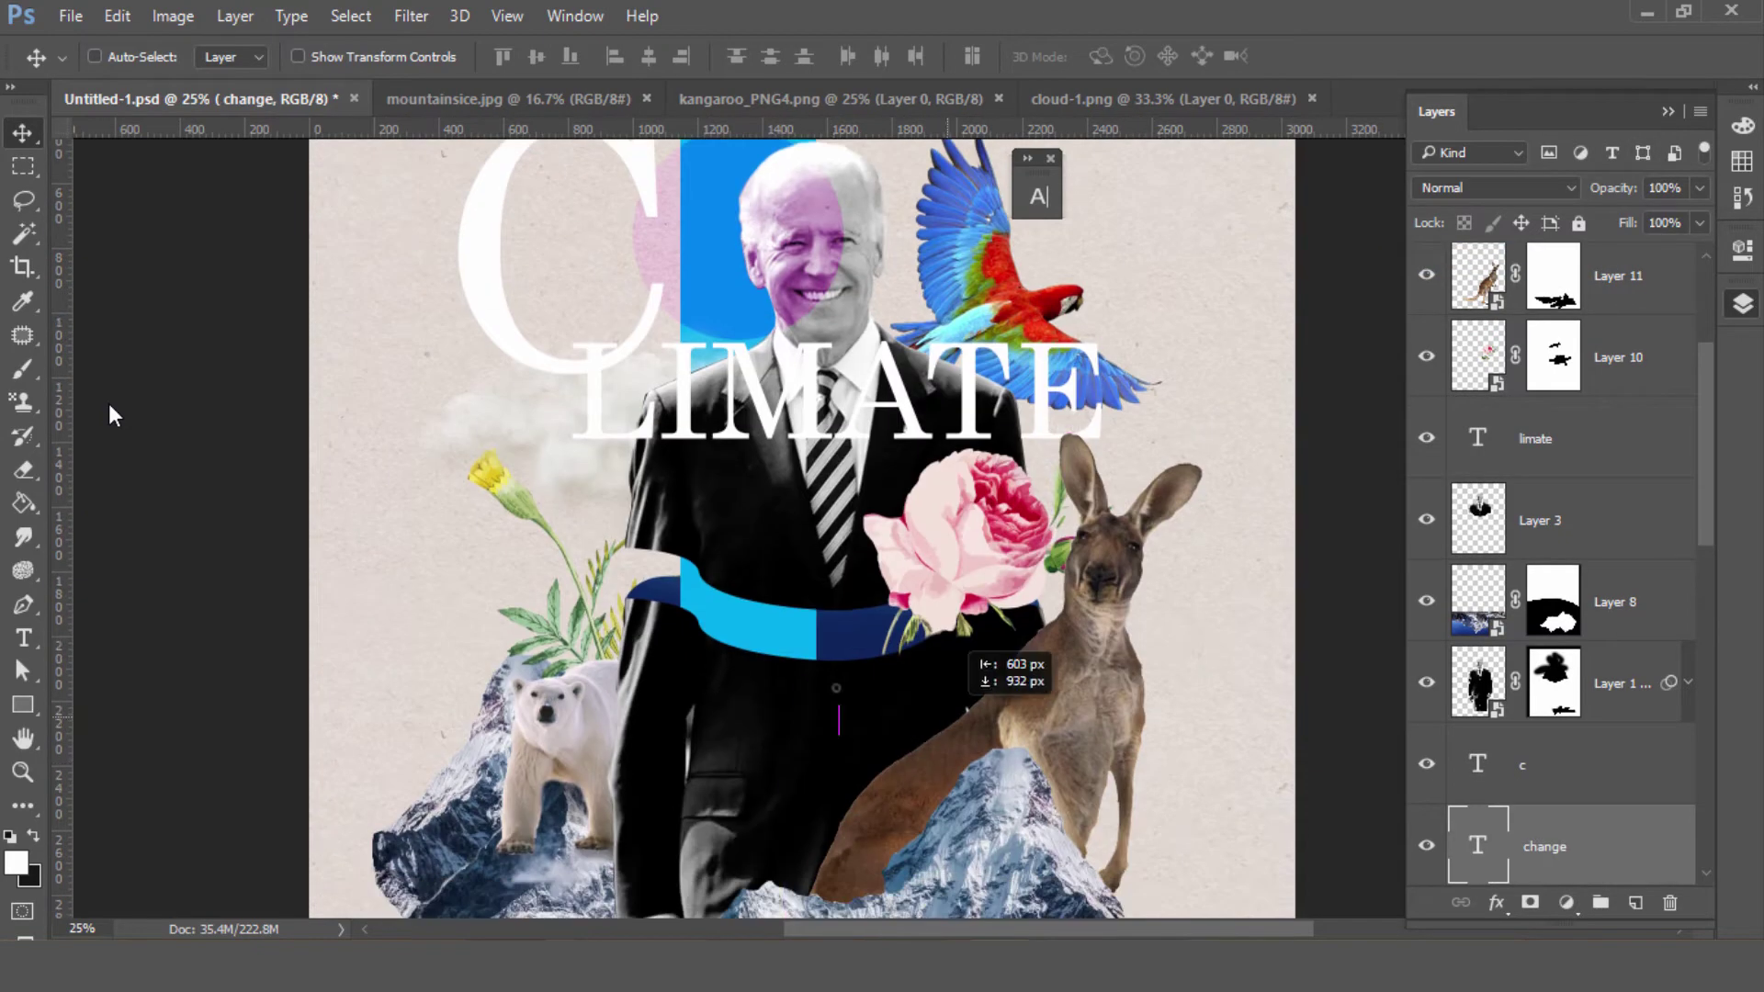
key(ctrl+shift+bracketright)
text(t)
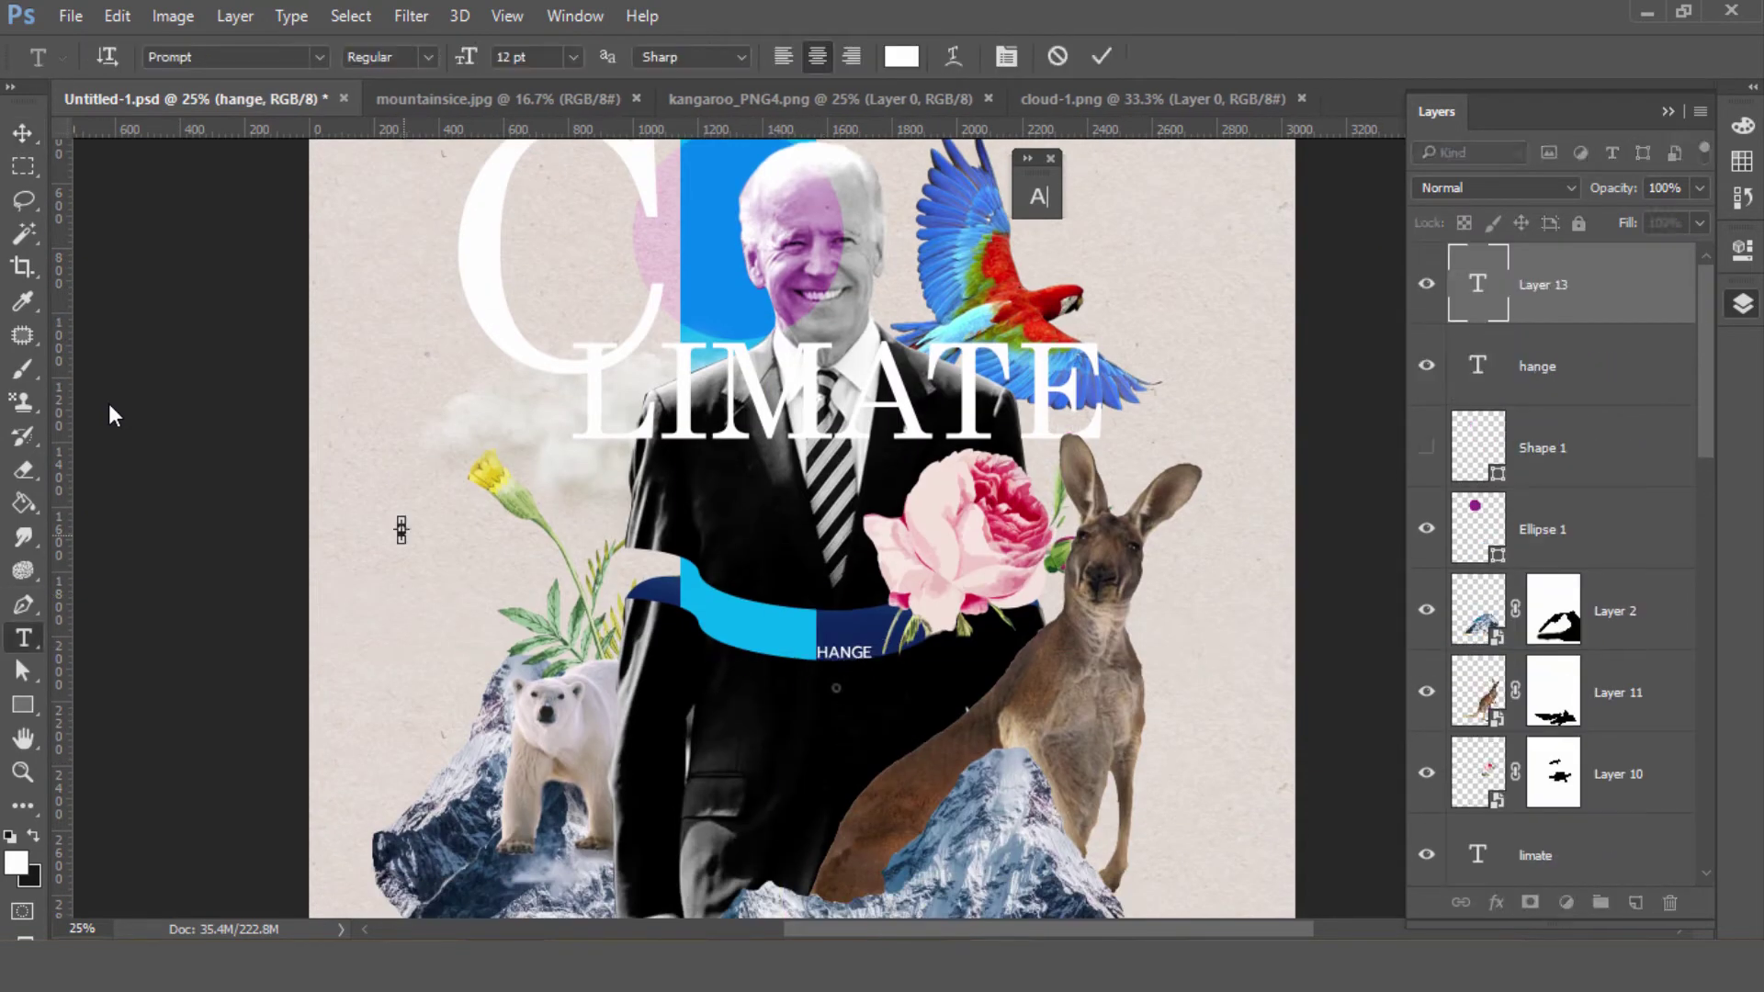
text(c)
key(ctrl+t)
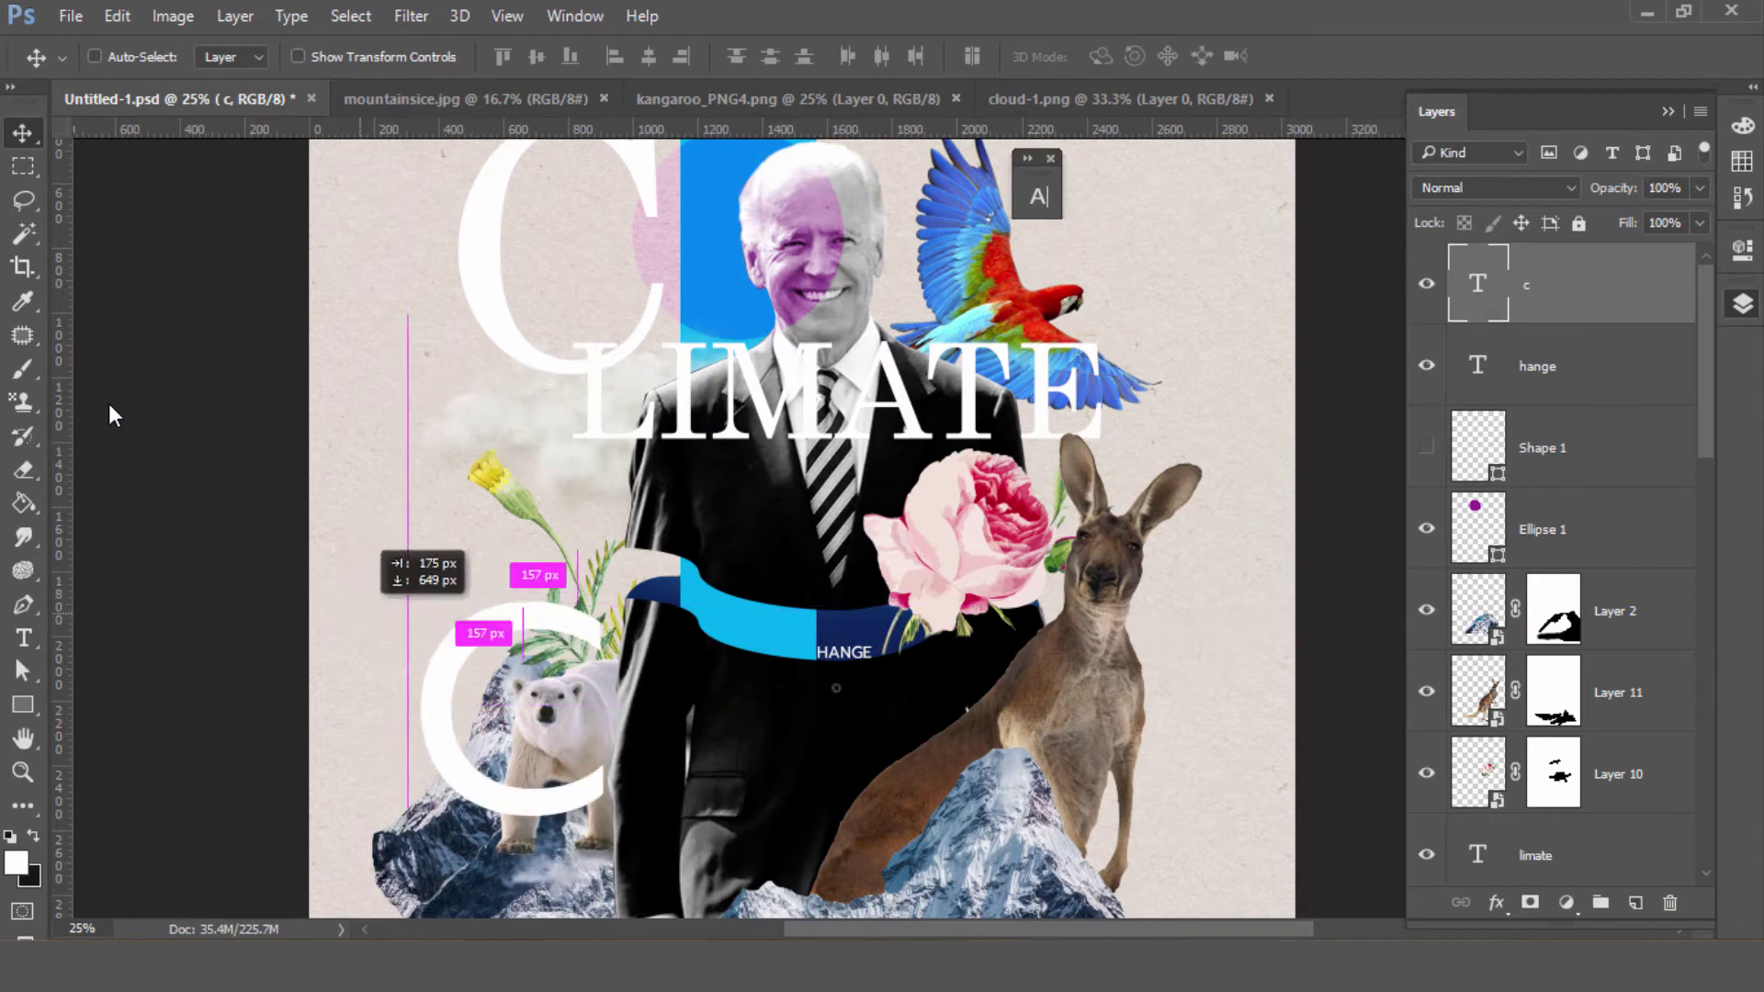
scroll(109, 406, down, 3)
key(alt+bracketleft)
key(t)
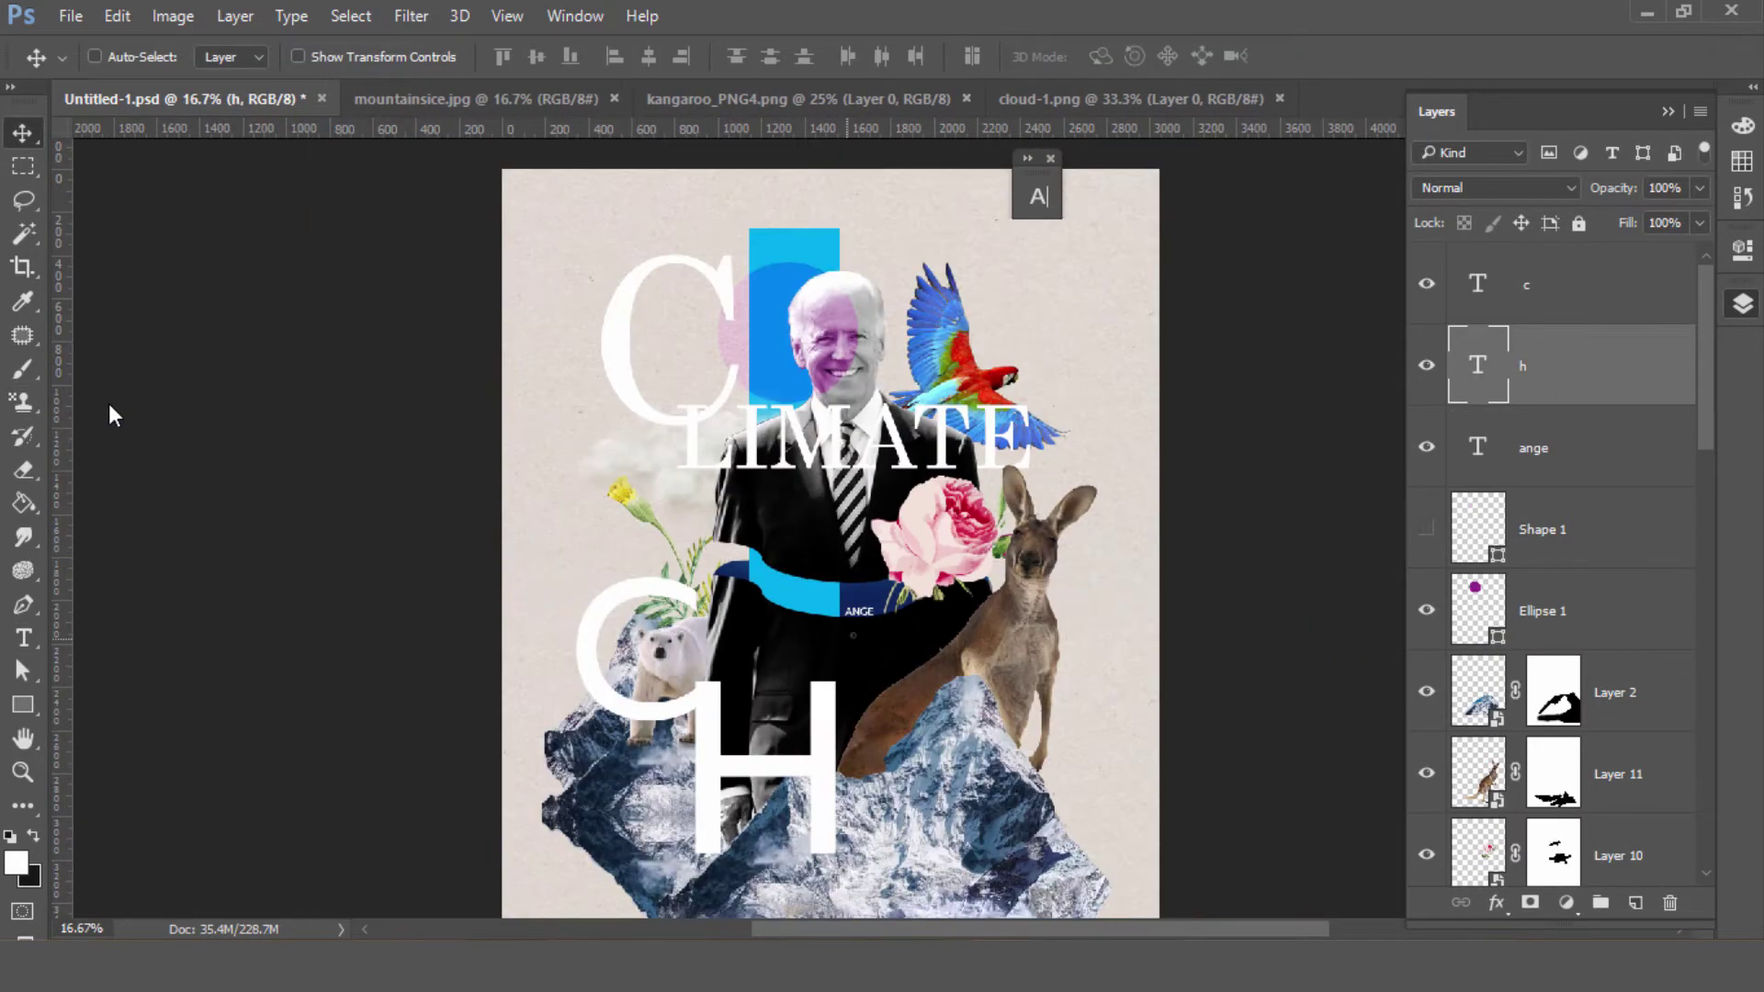
- Free Transform the H of CHANGE into a large letter
key(alt+bracketright)
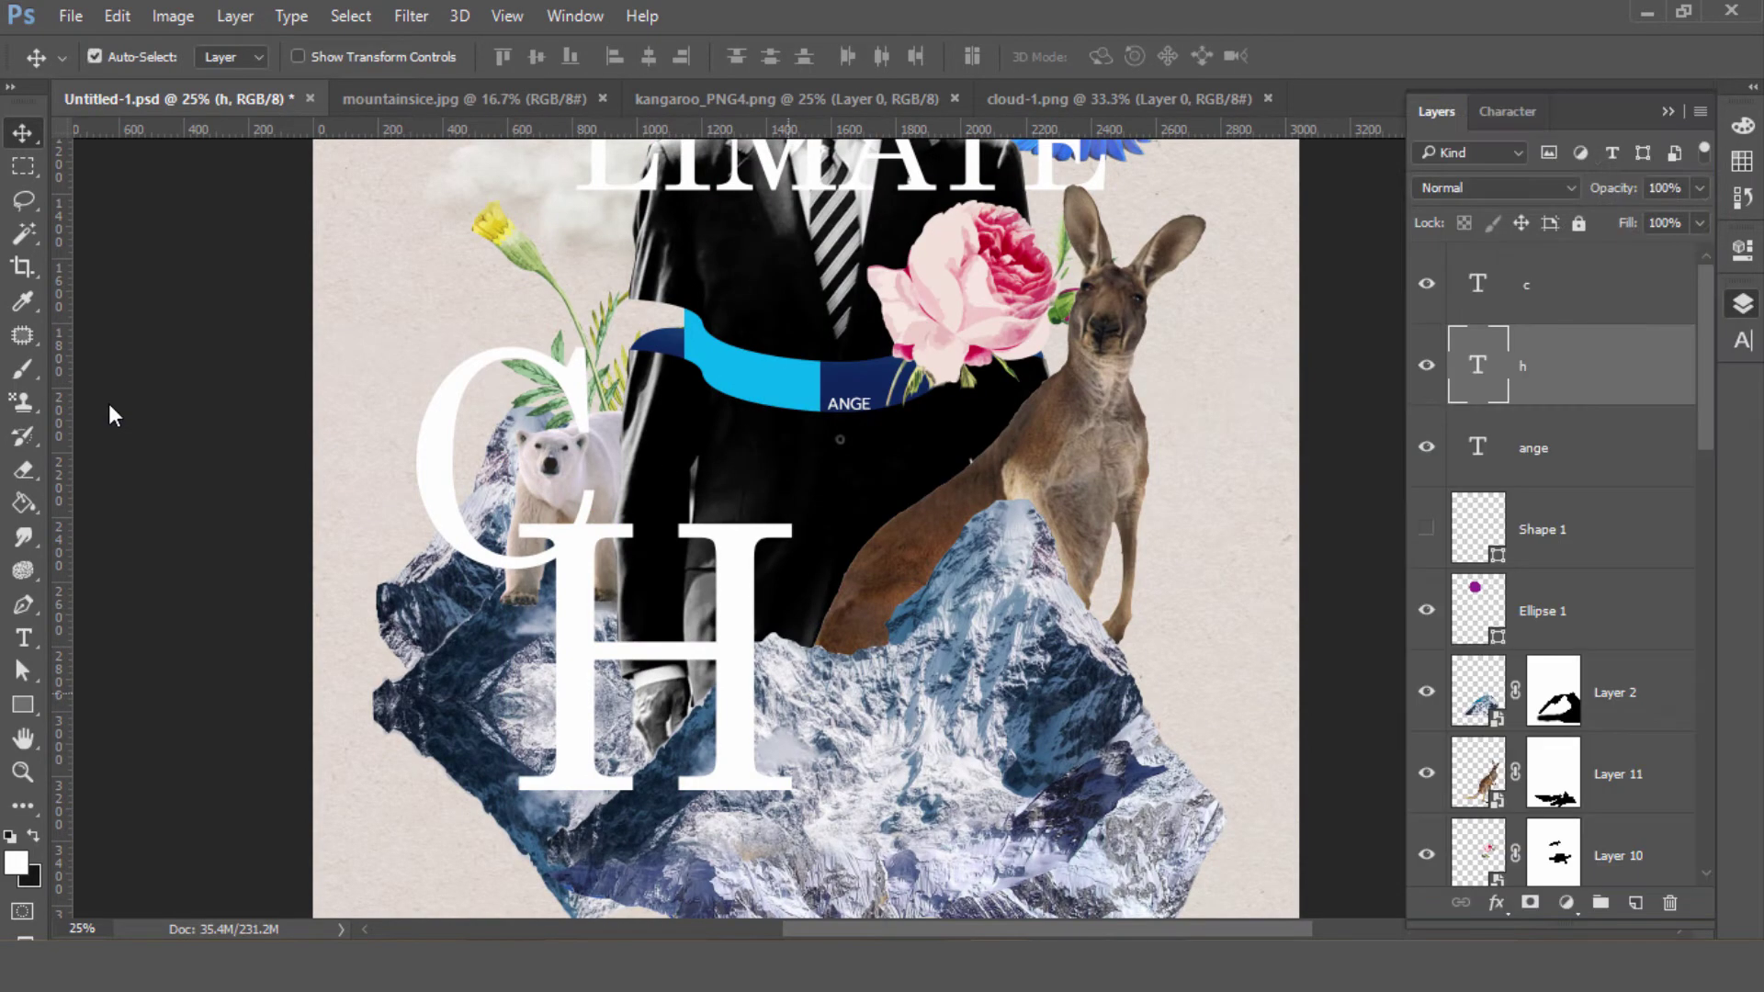
key(ctrl+t)
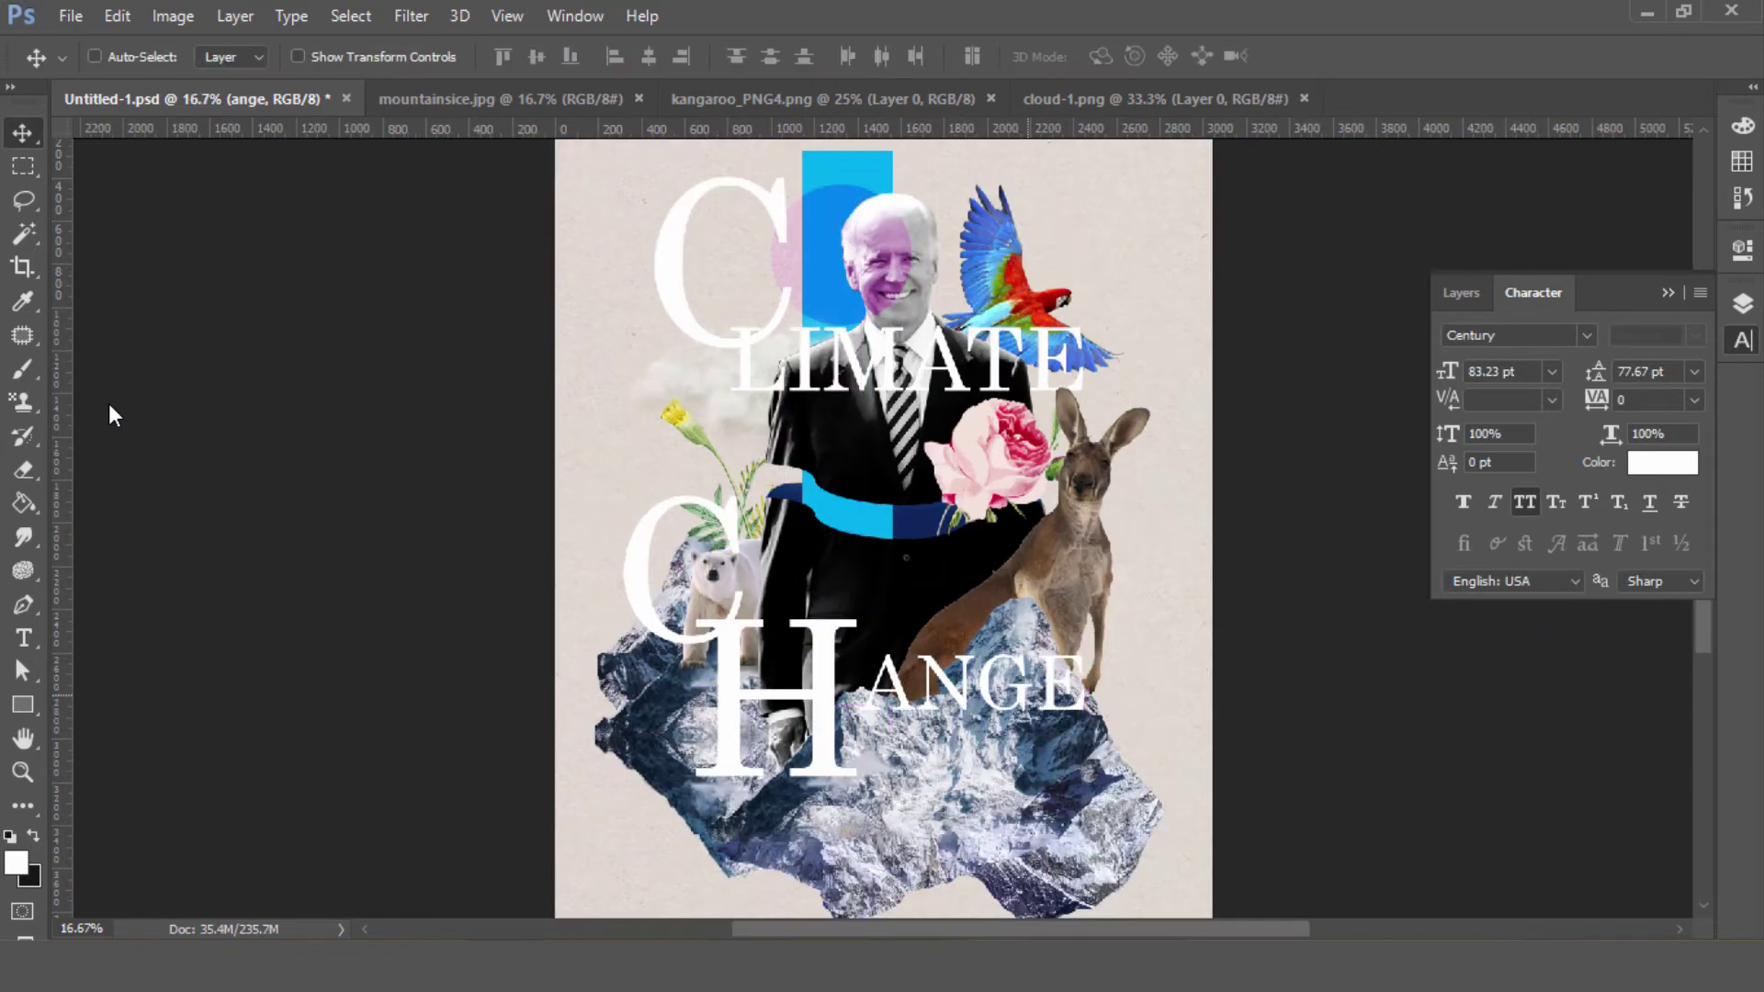
scroll(108, 404, up, 2)
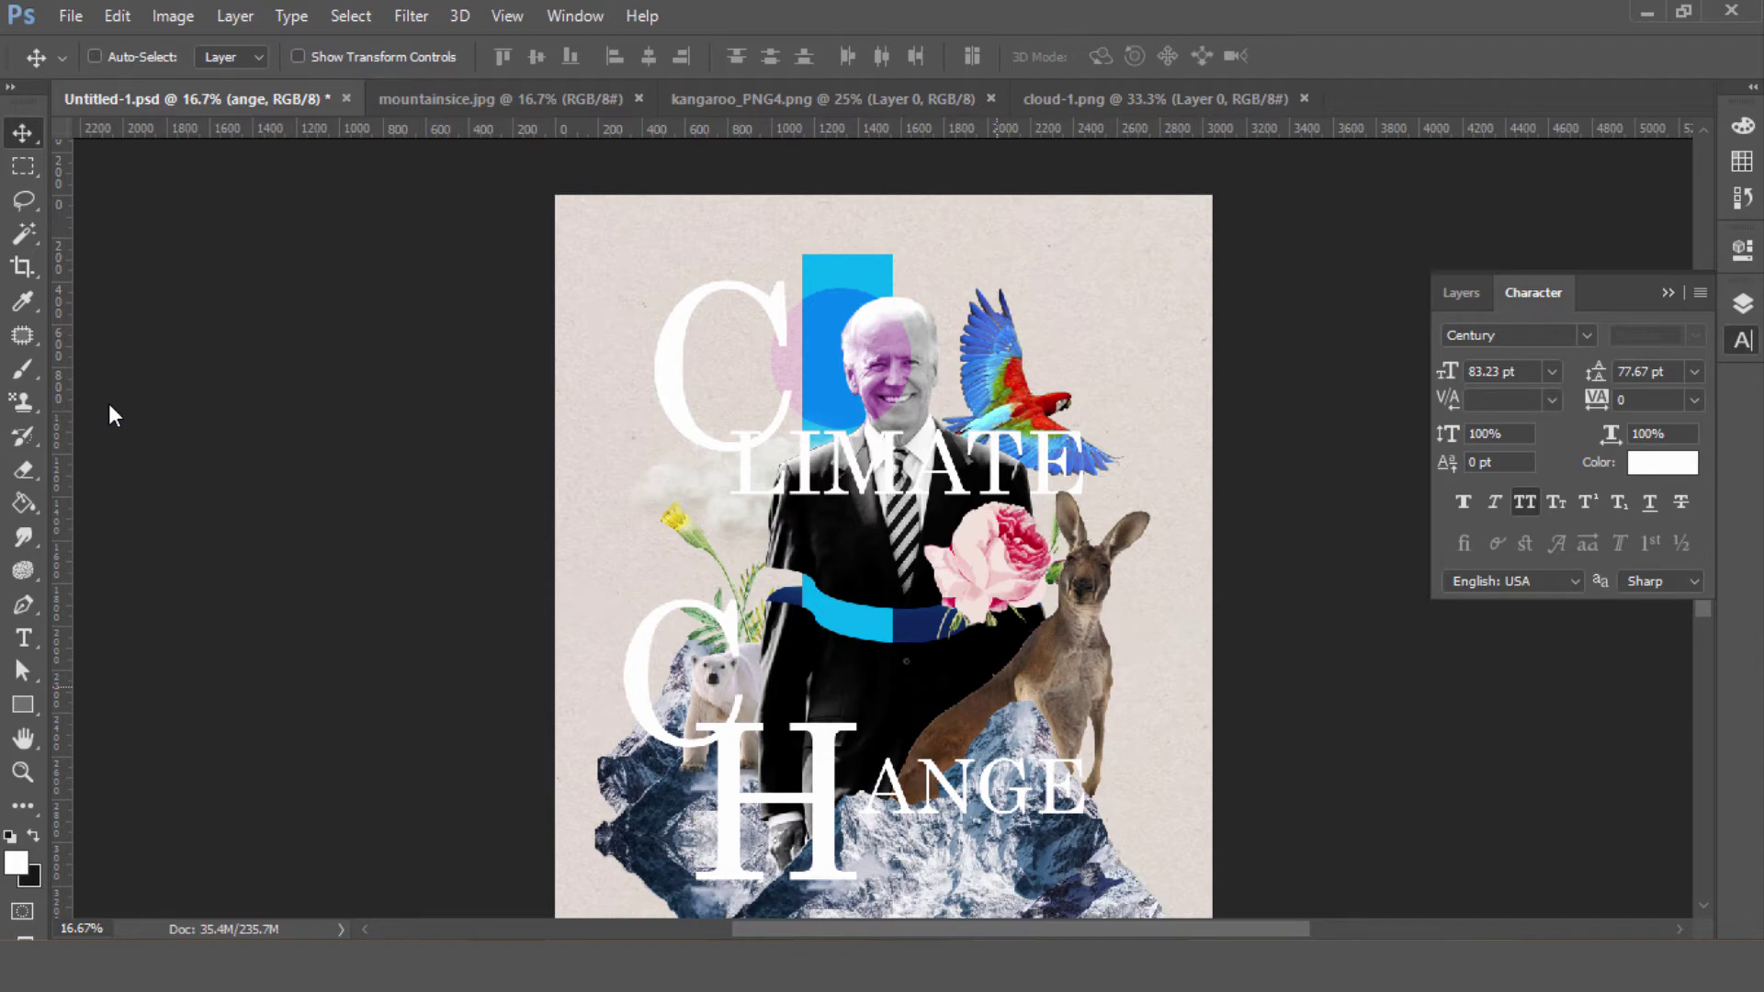
scroll(108, 405, down, 2)
- Place a cloud image, commit it, and move its layer below Layer 5
key(ctrl+o)
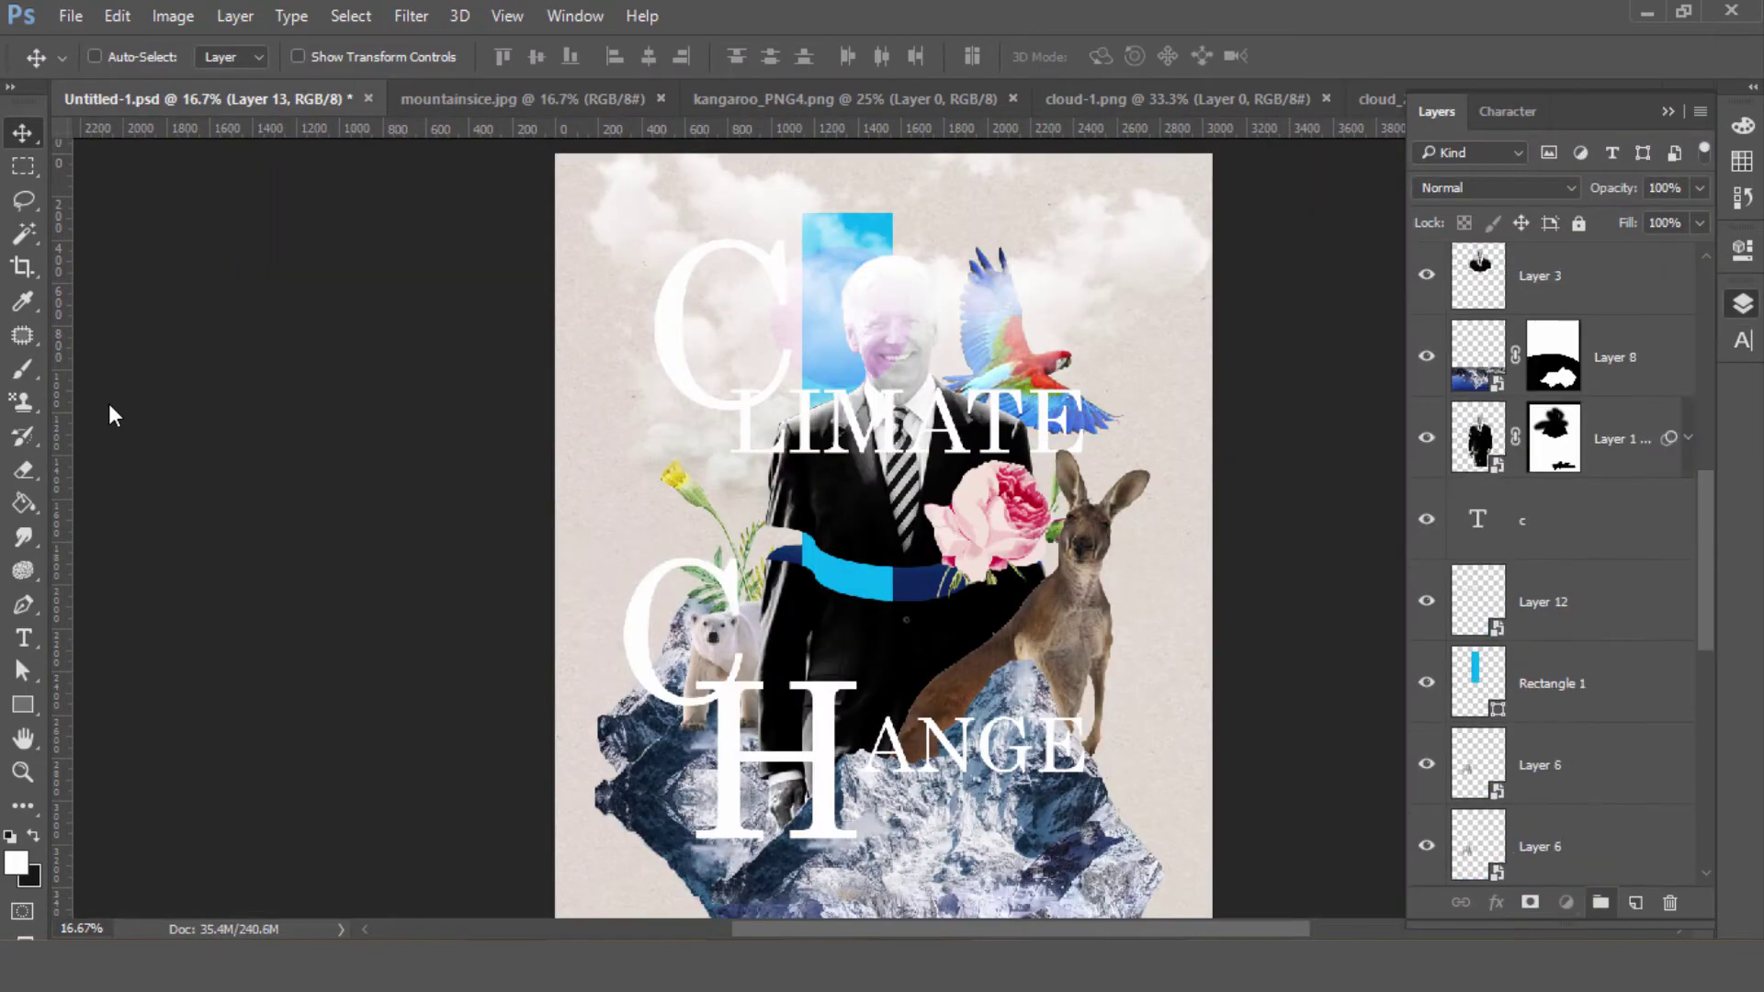
key(Return)
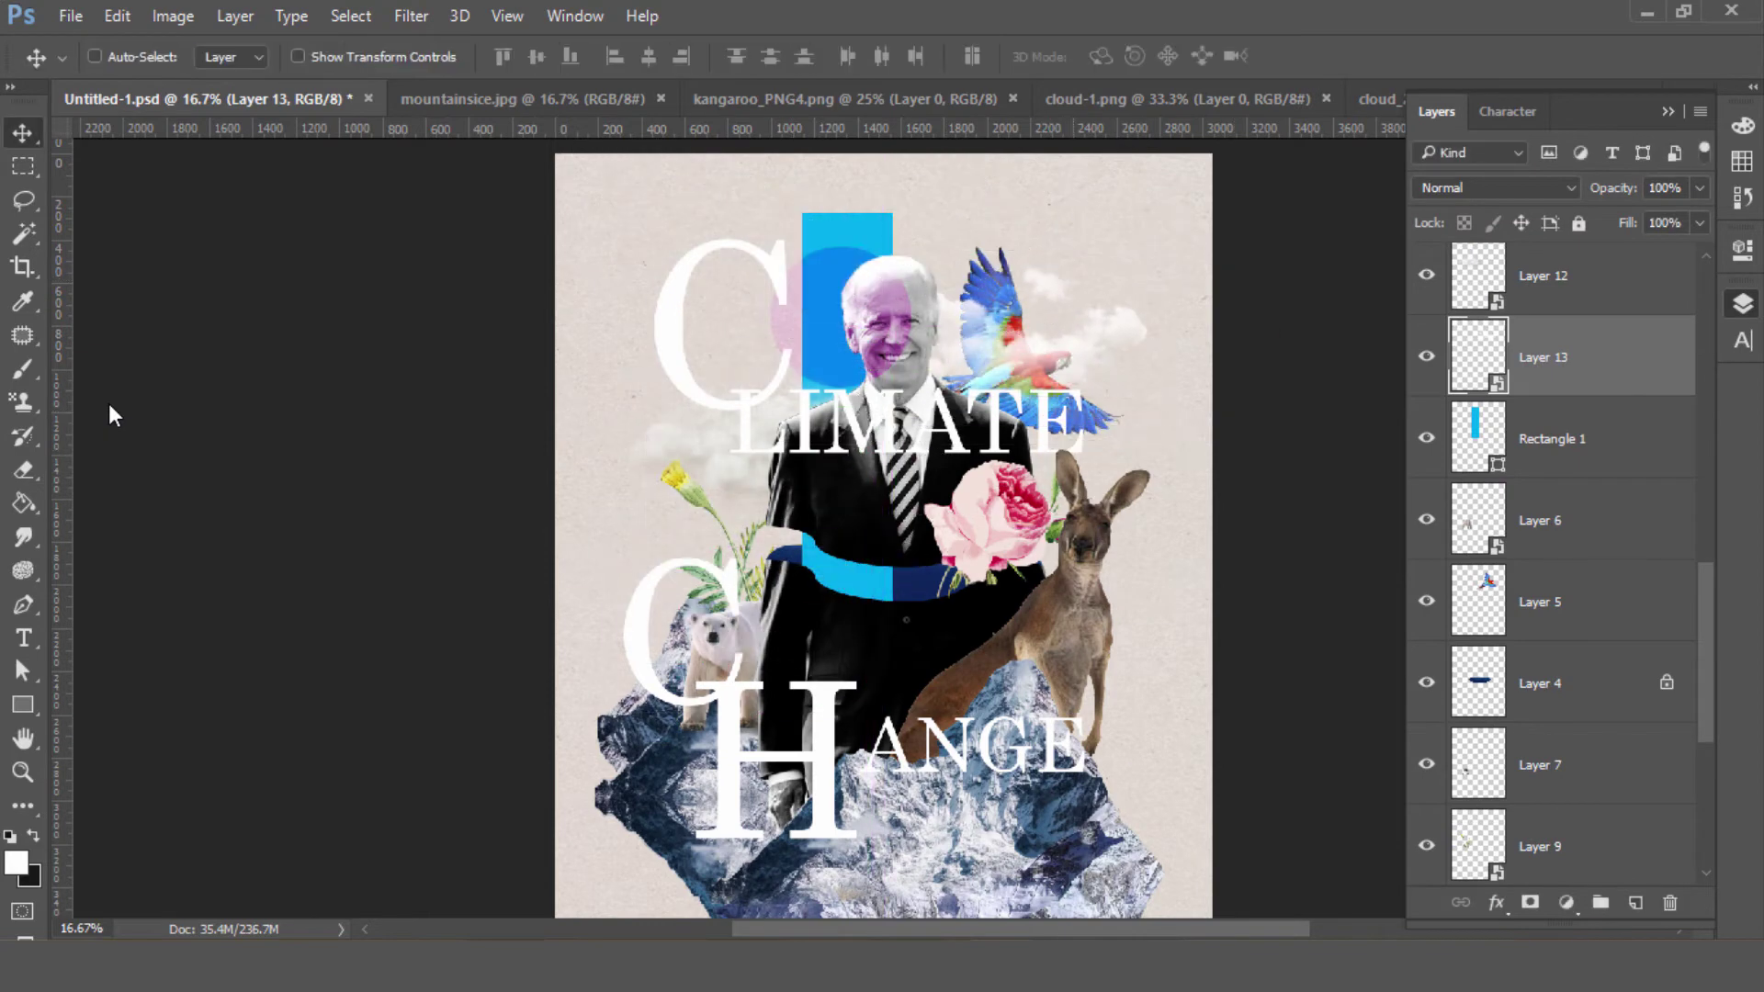
key(ctrl+bracketleft)
key(ctrl+bracketleft)
key(ctrl+bracketleft)
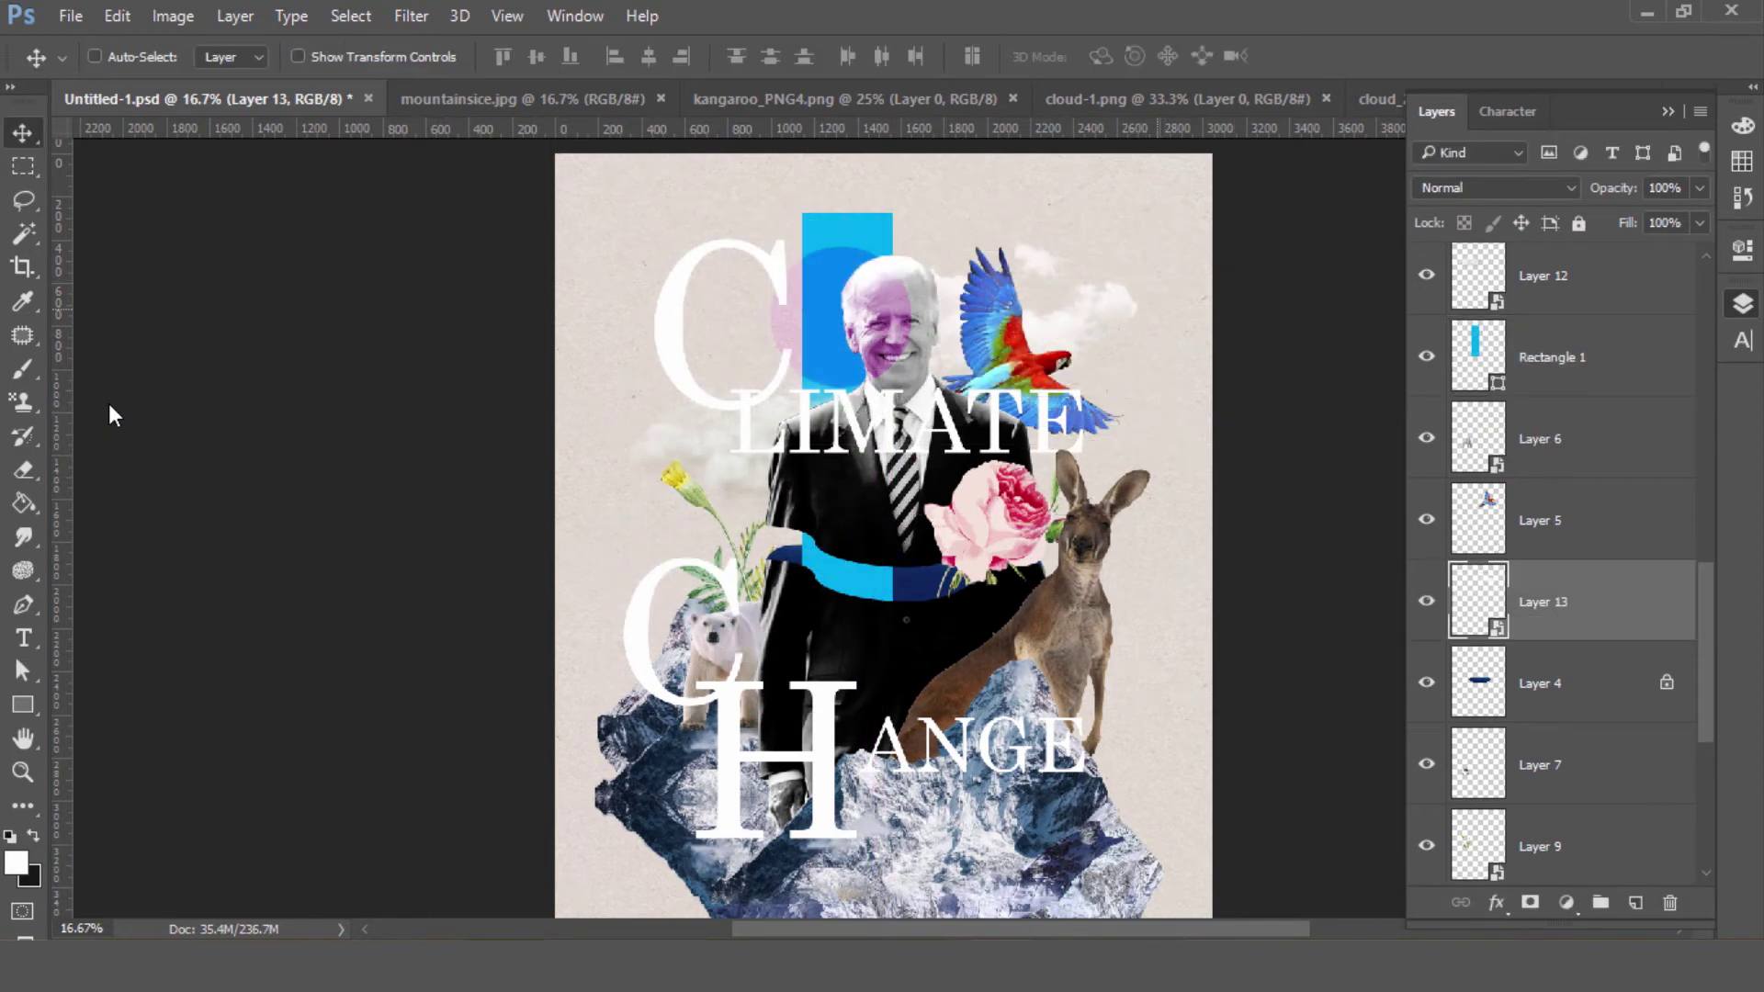
- Open flower.png and drag a lassoed pink flower onto the poster
key(ctrl+o)
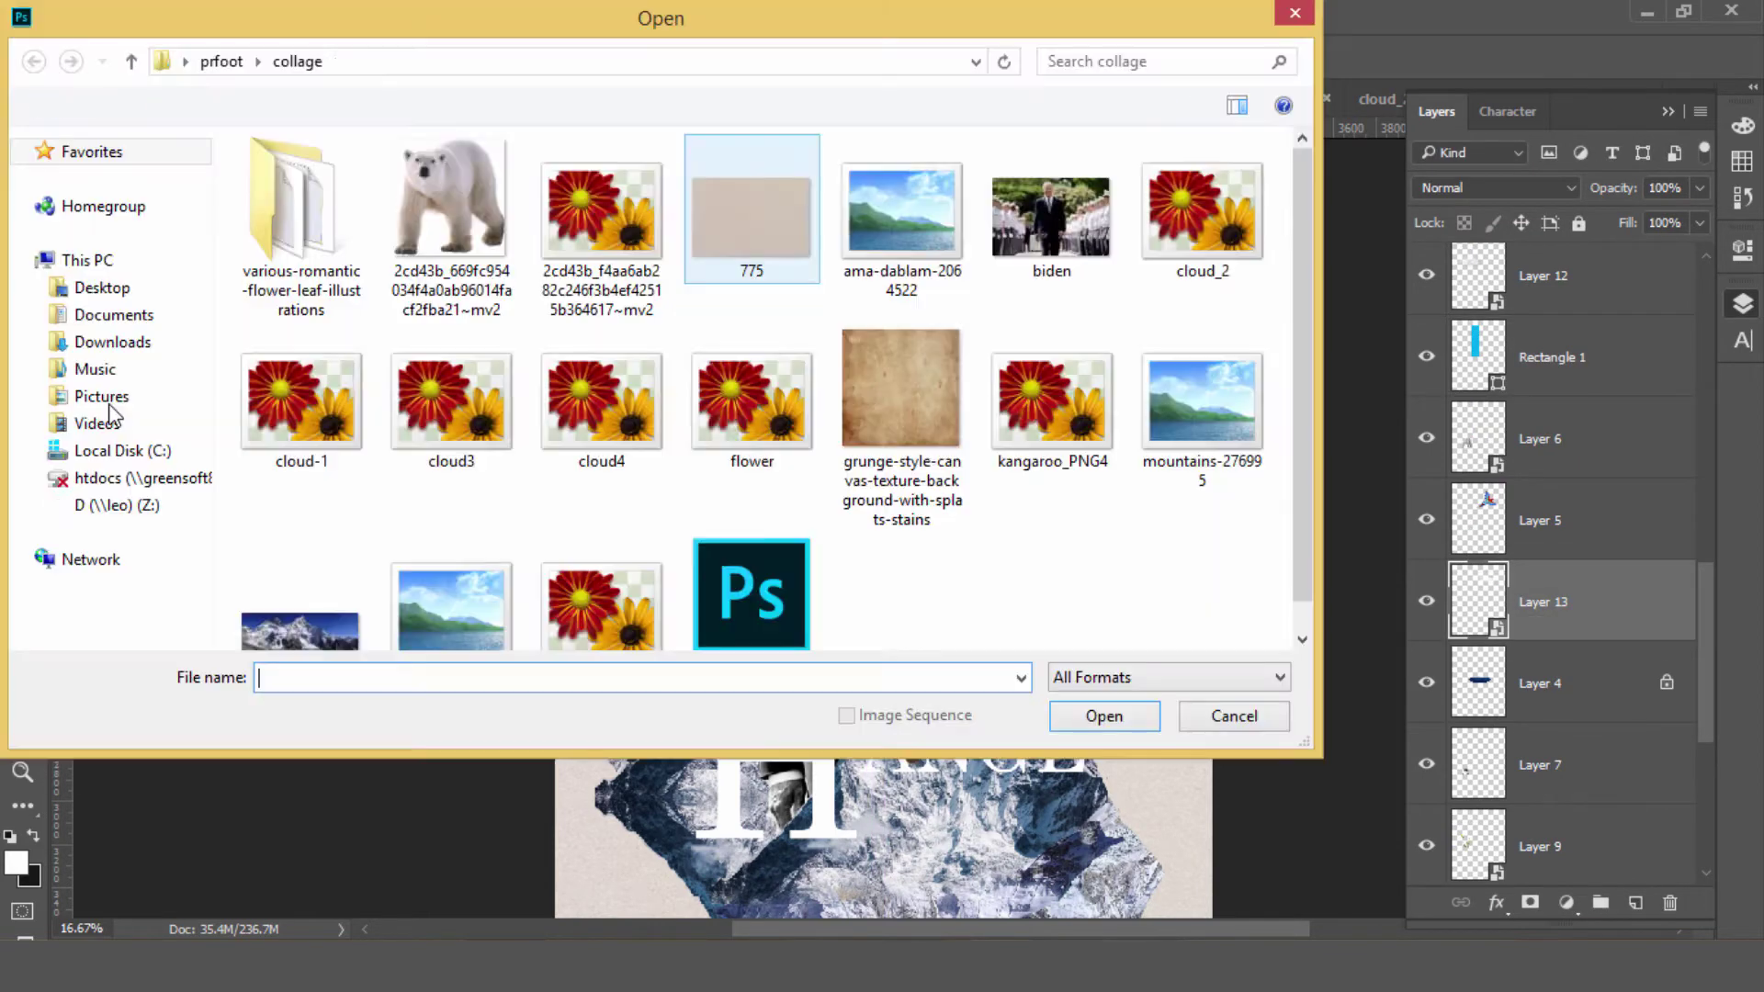
key(f)
scroll(110, 416, up, 1)
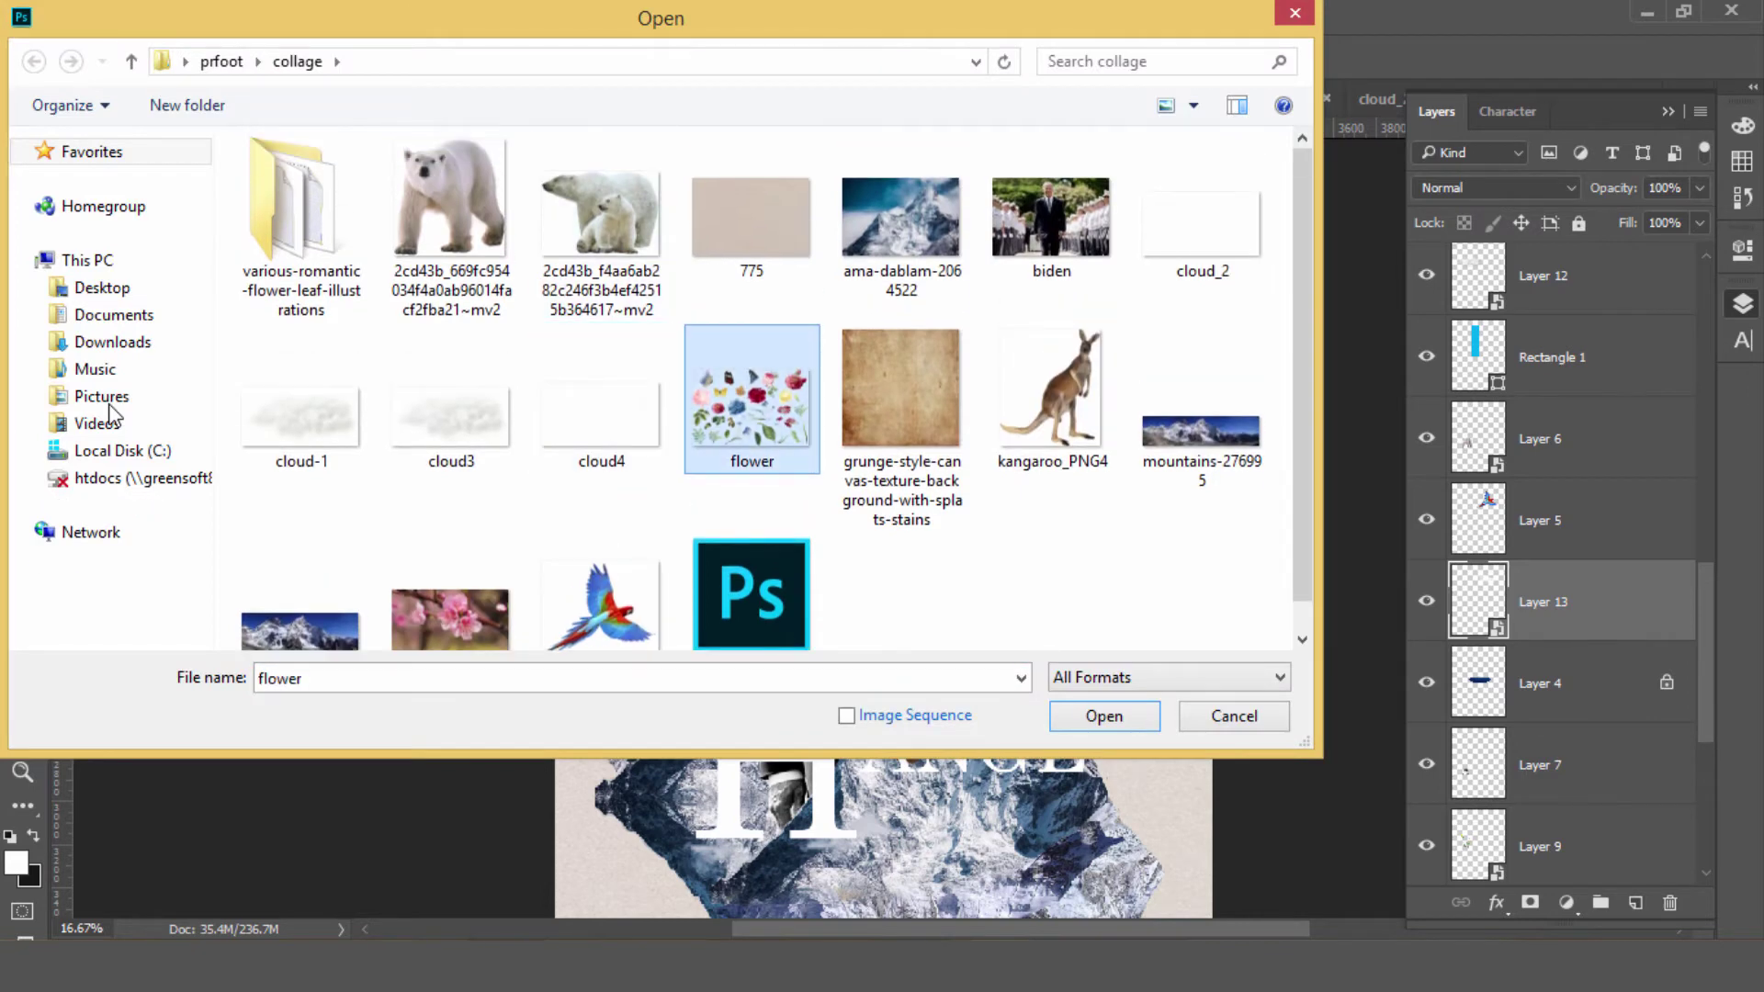
key(Return)
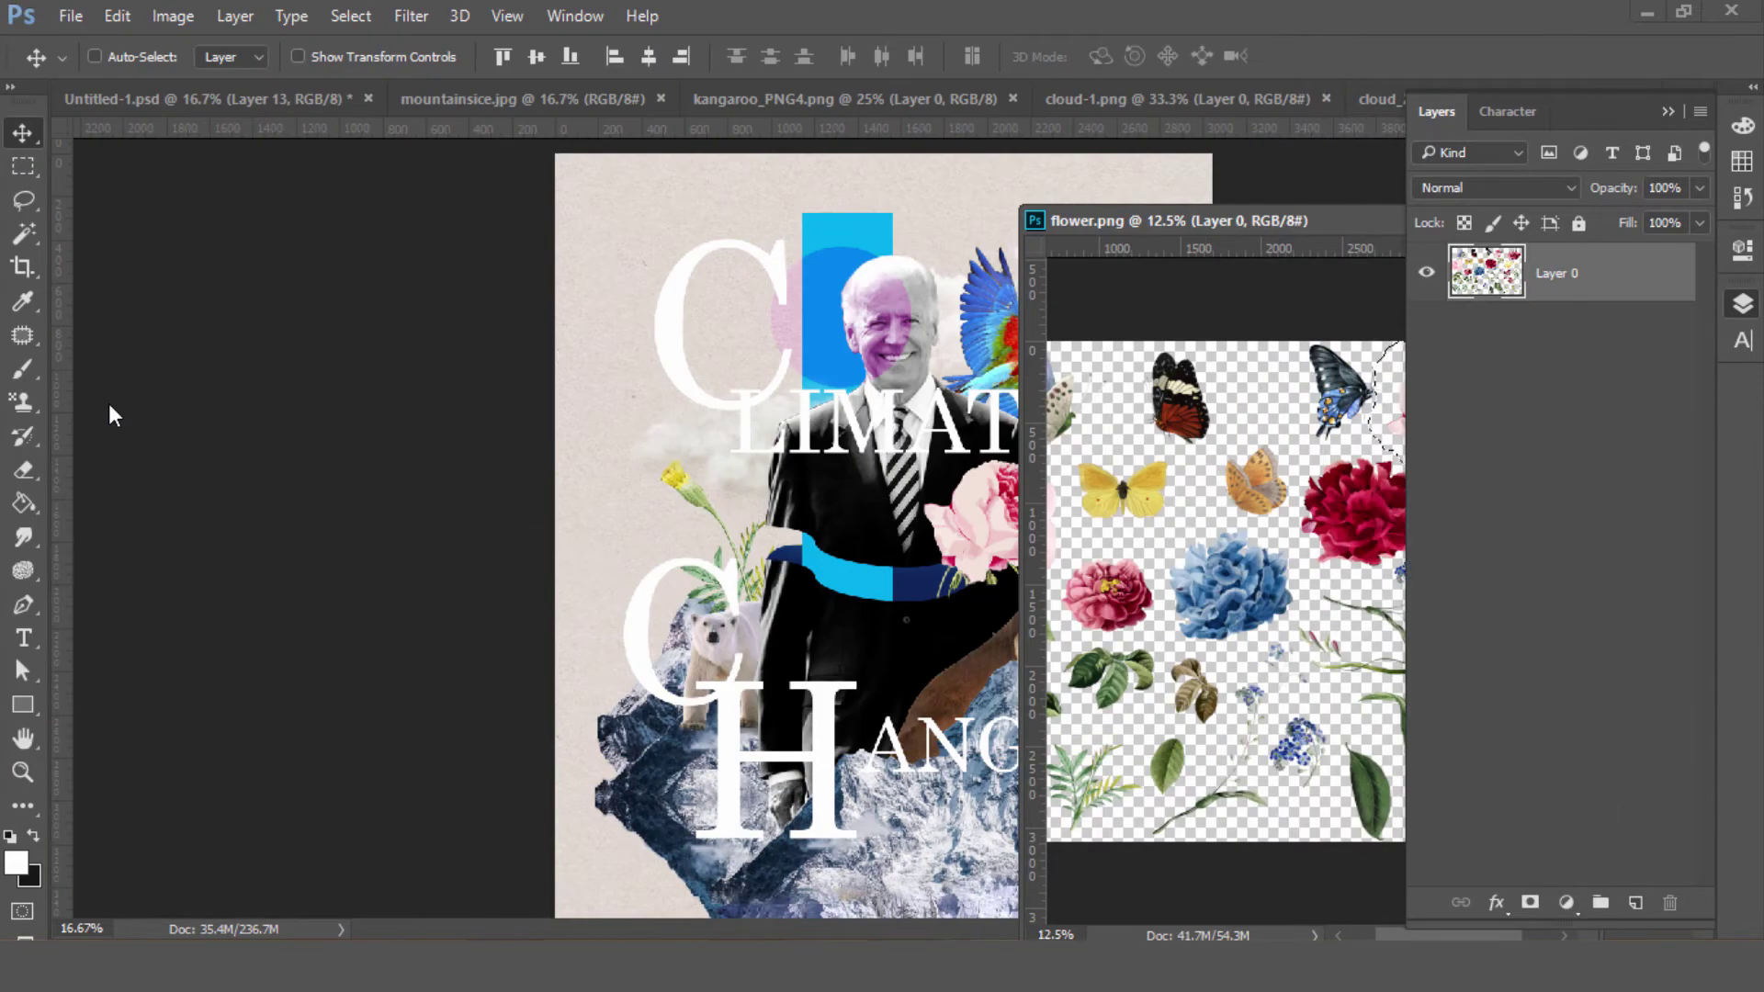
key(l)
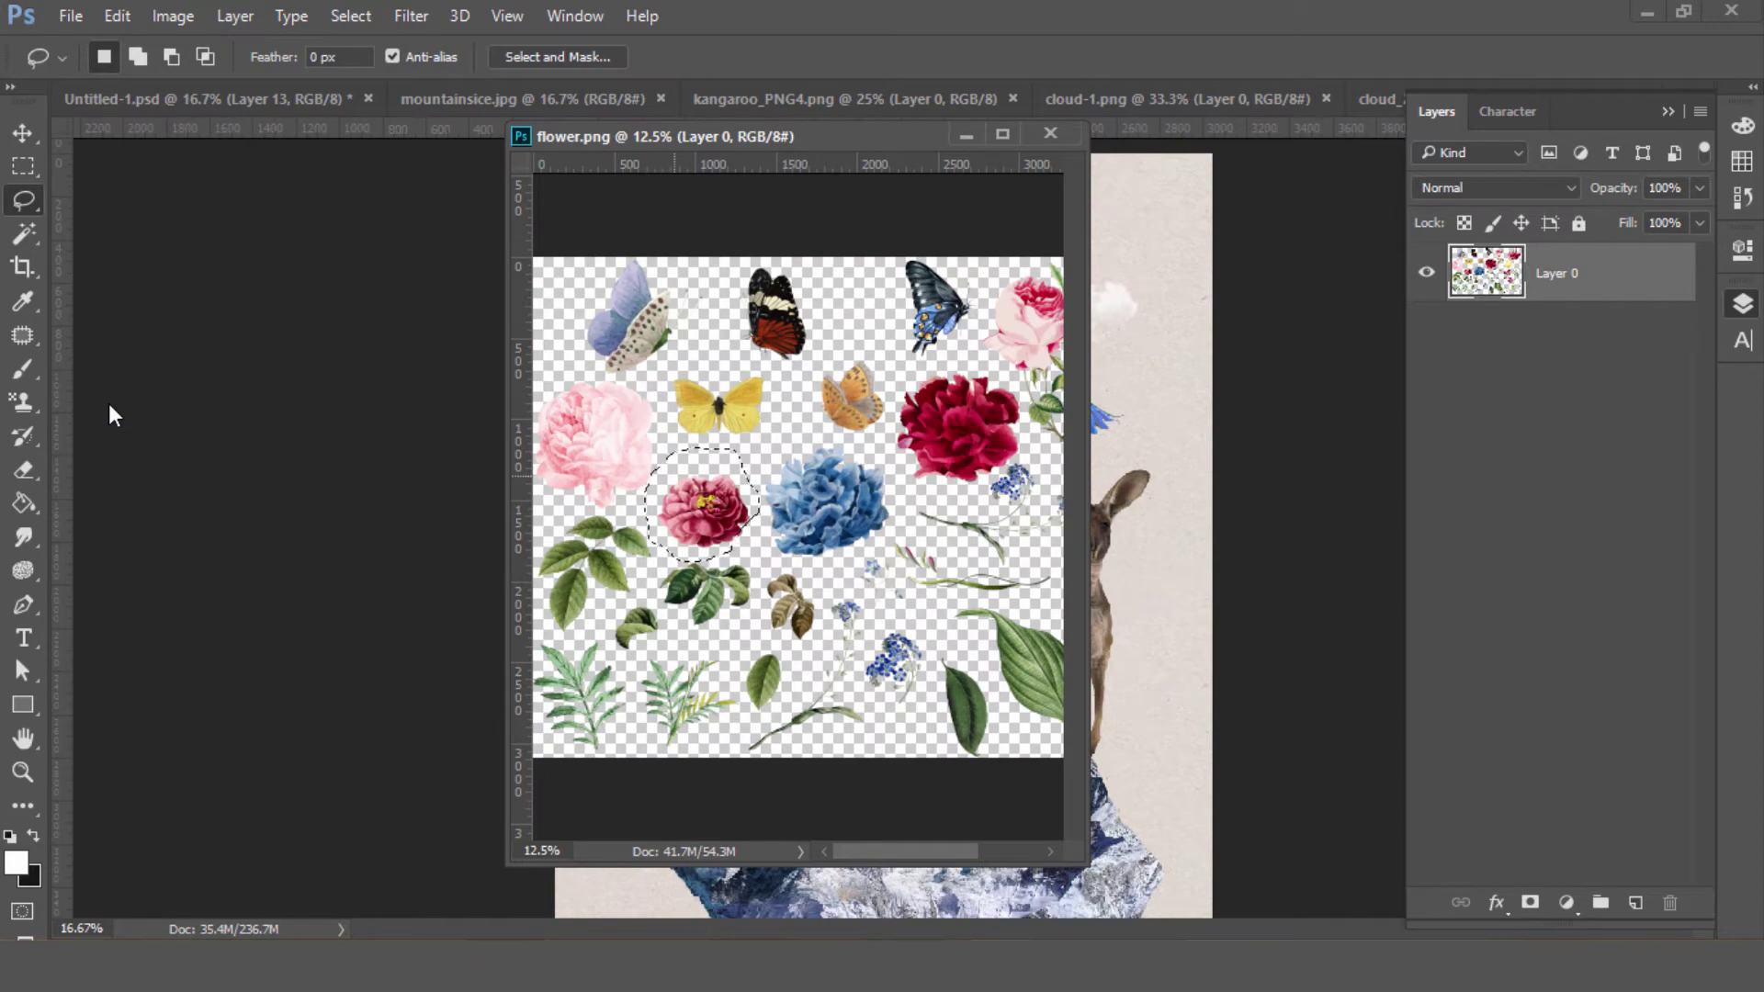
key(v)
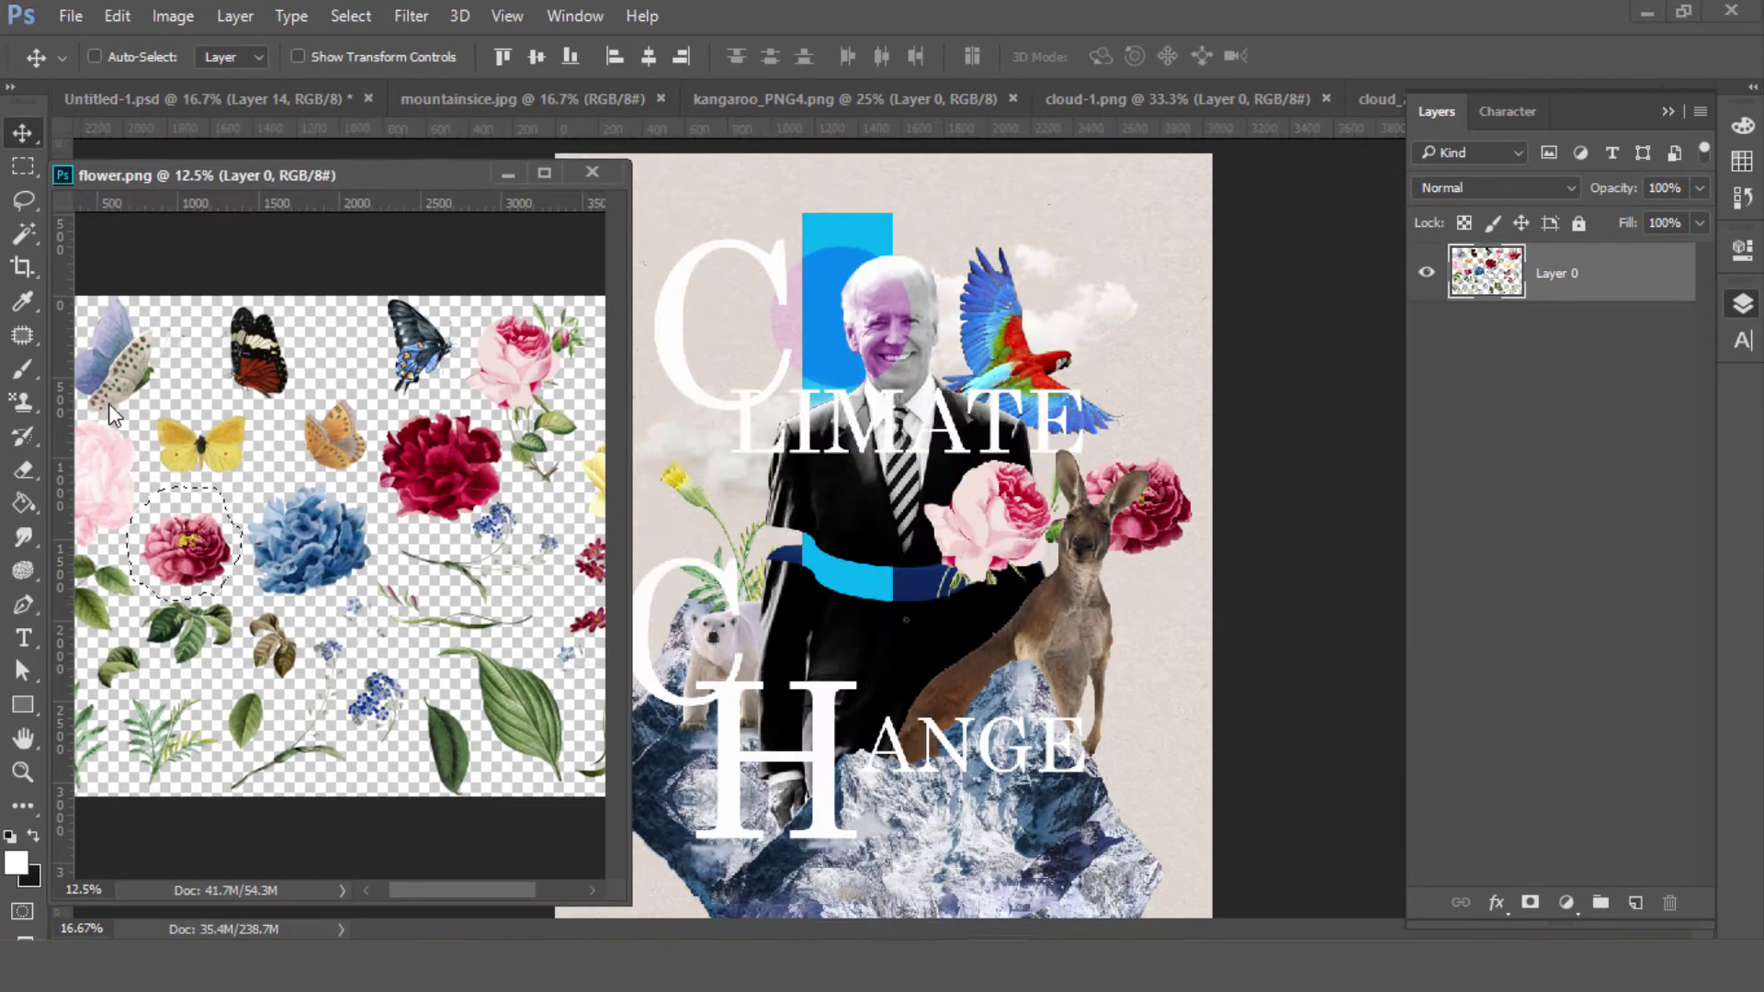
drag(183, 546, 863, 593)
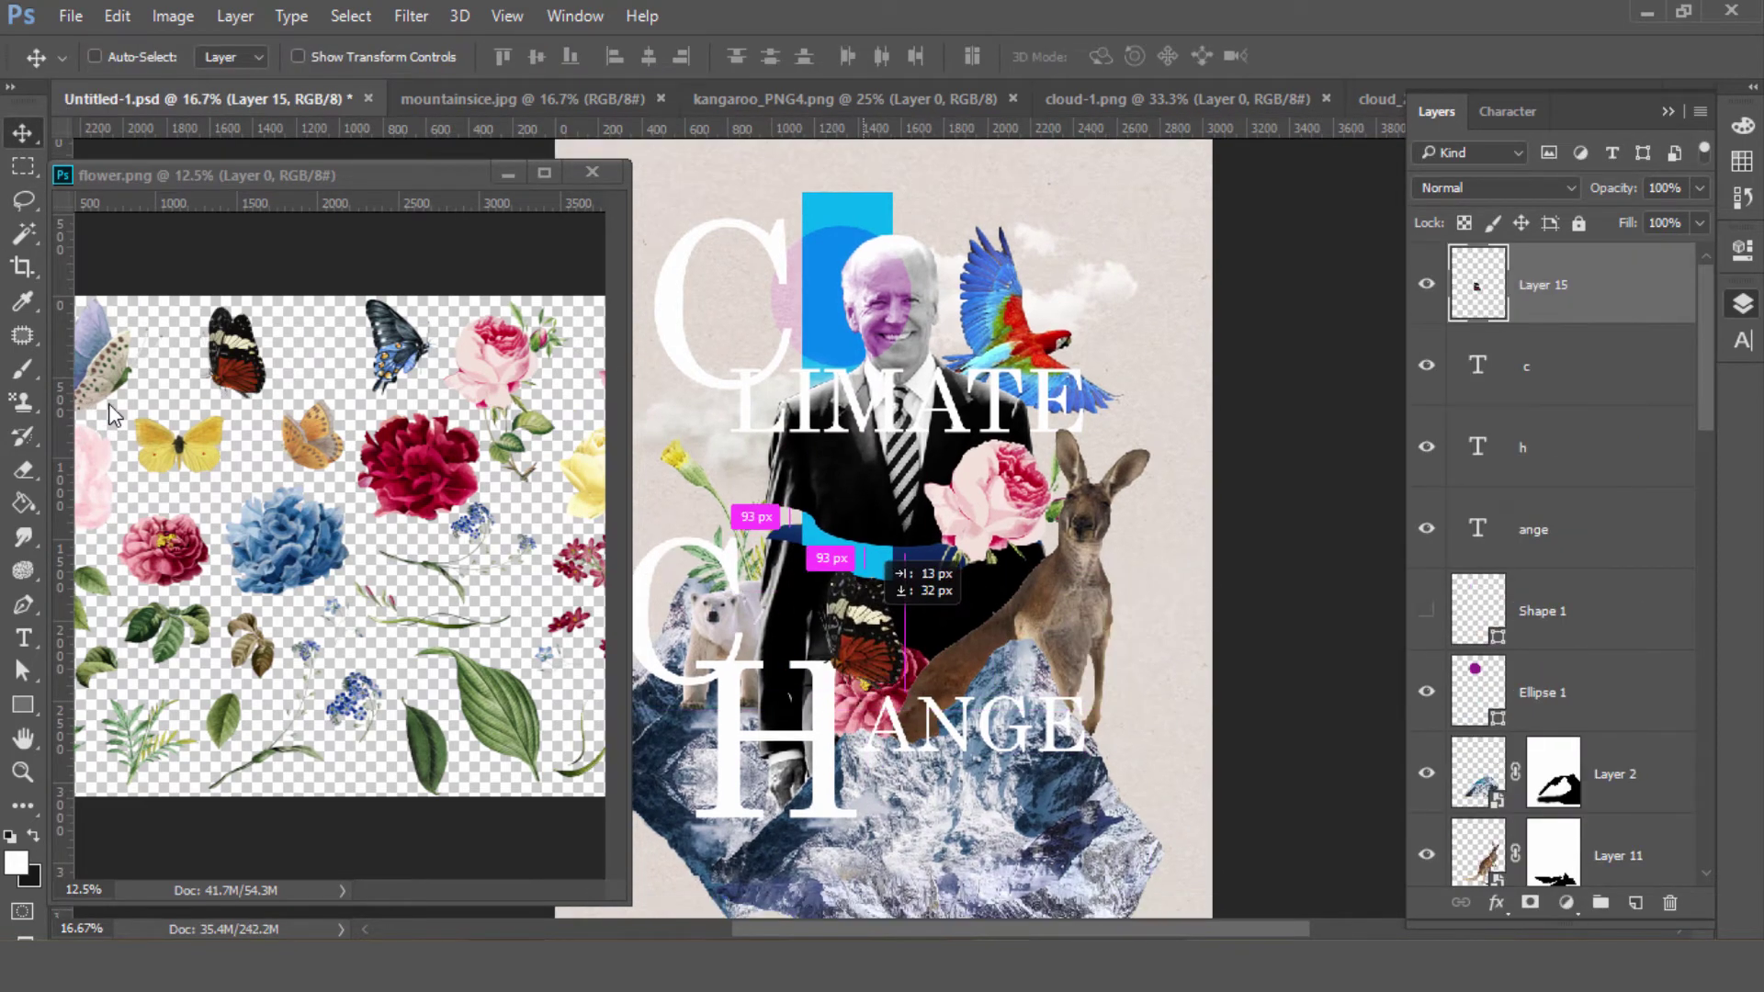
- Erase around the pasted flower and list the layers under that spot
key(e)
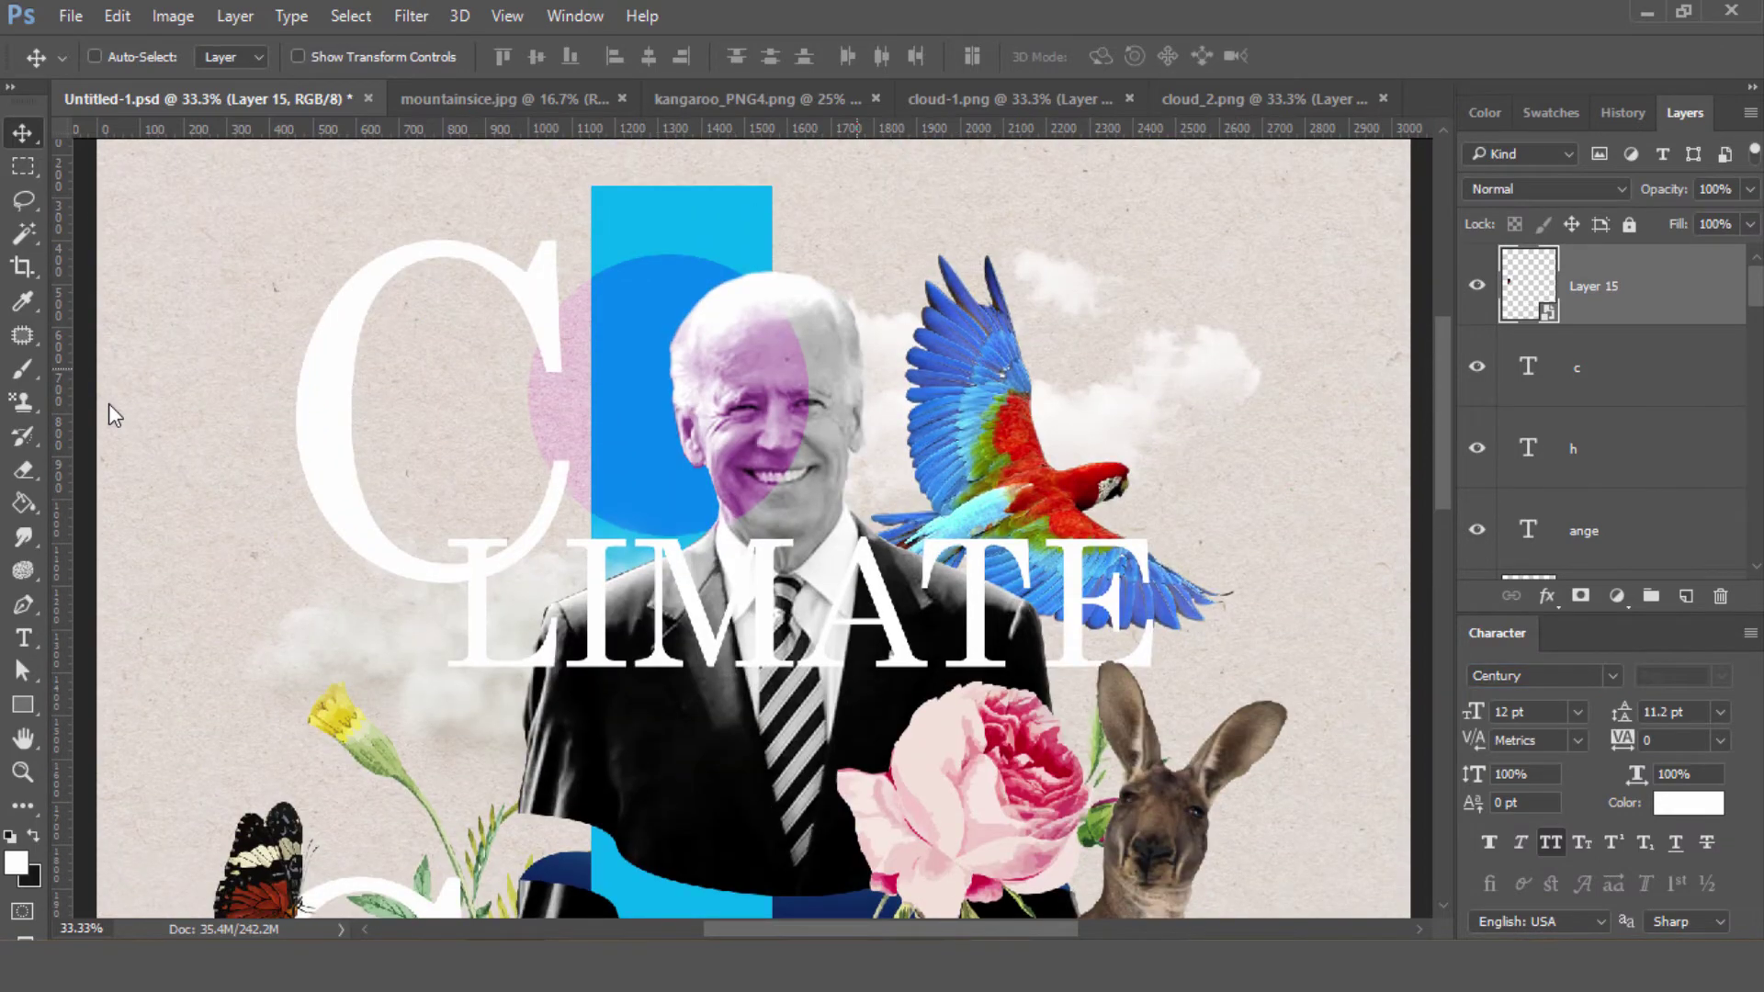
key(ctrl+minus)
key(ctrl+minus)
scroll(108, 404, down, 2)
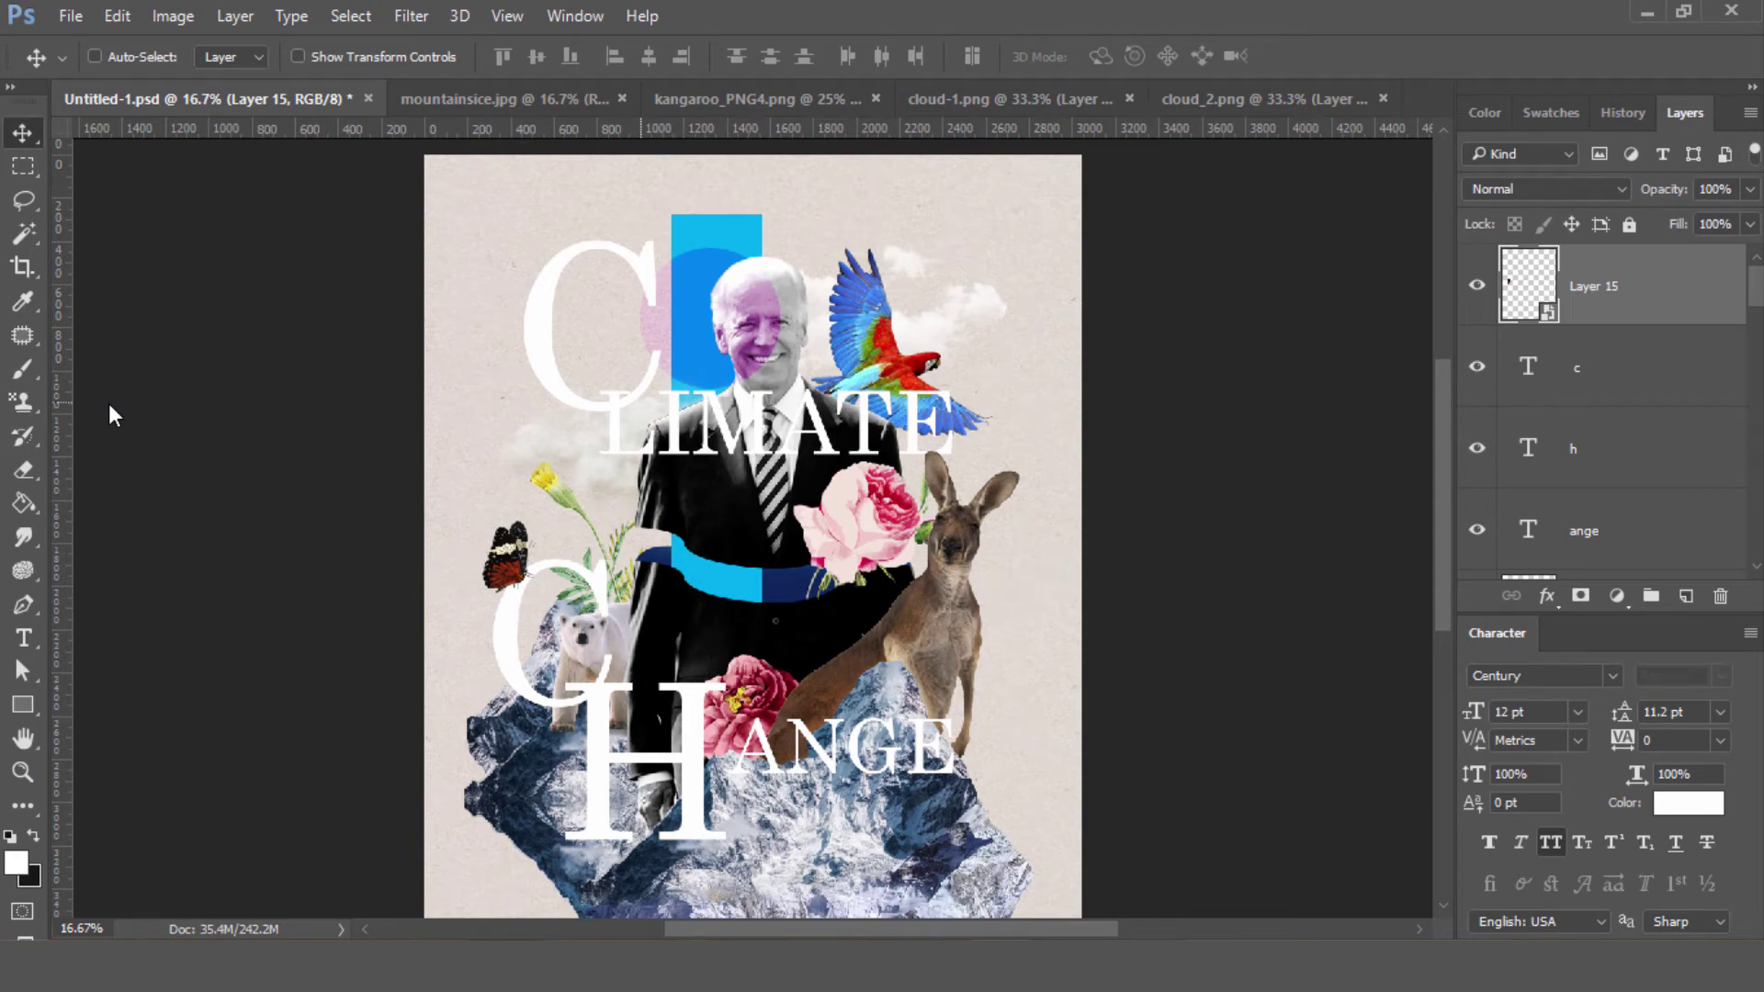
scroll(109, 404, down, 2)
key(ctrl+plus)
right_click(893, 654)
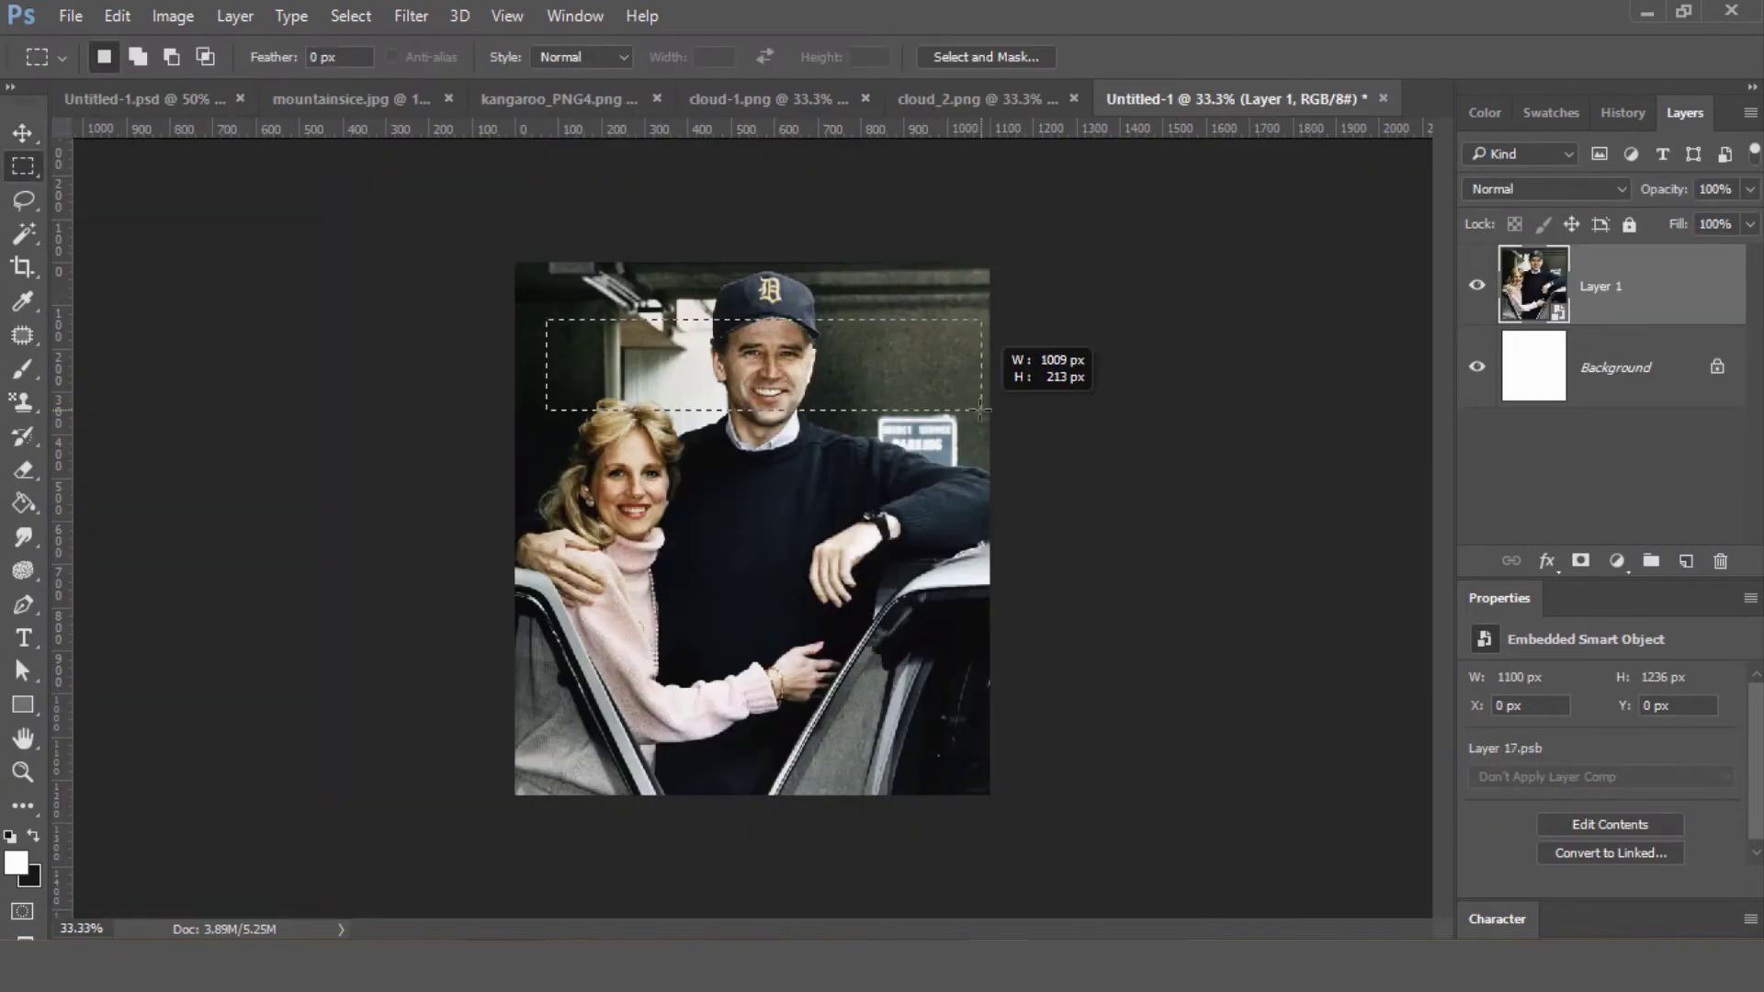
- Drag the photo onto the poster, clip it to the rectangle, and enlarge it
key(v)
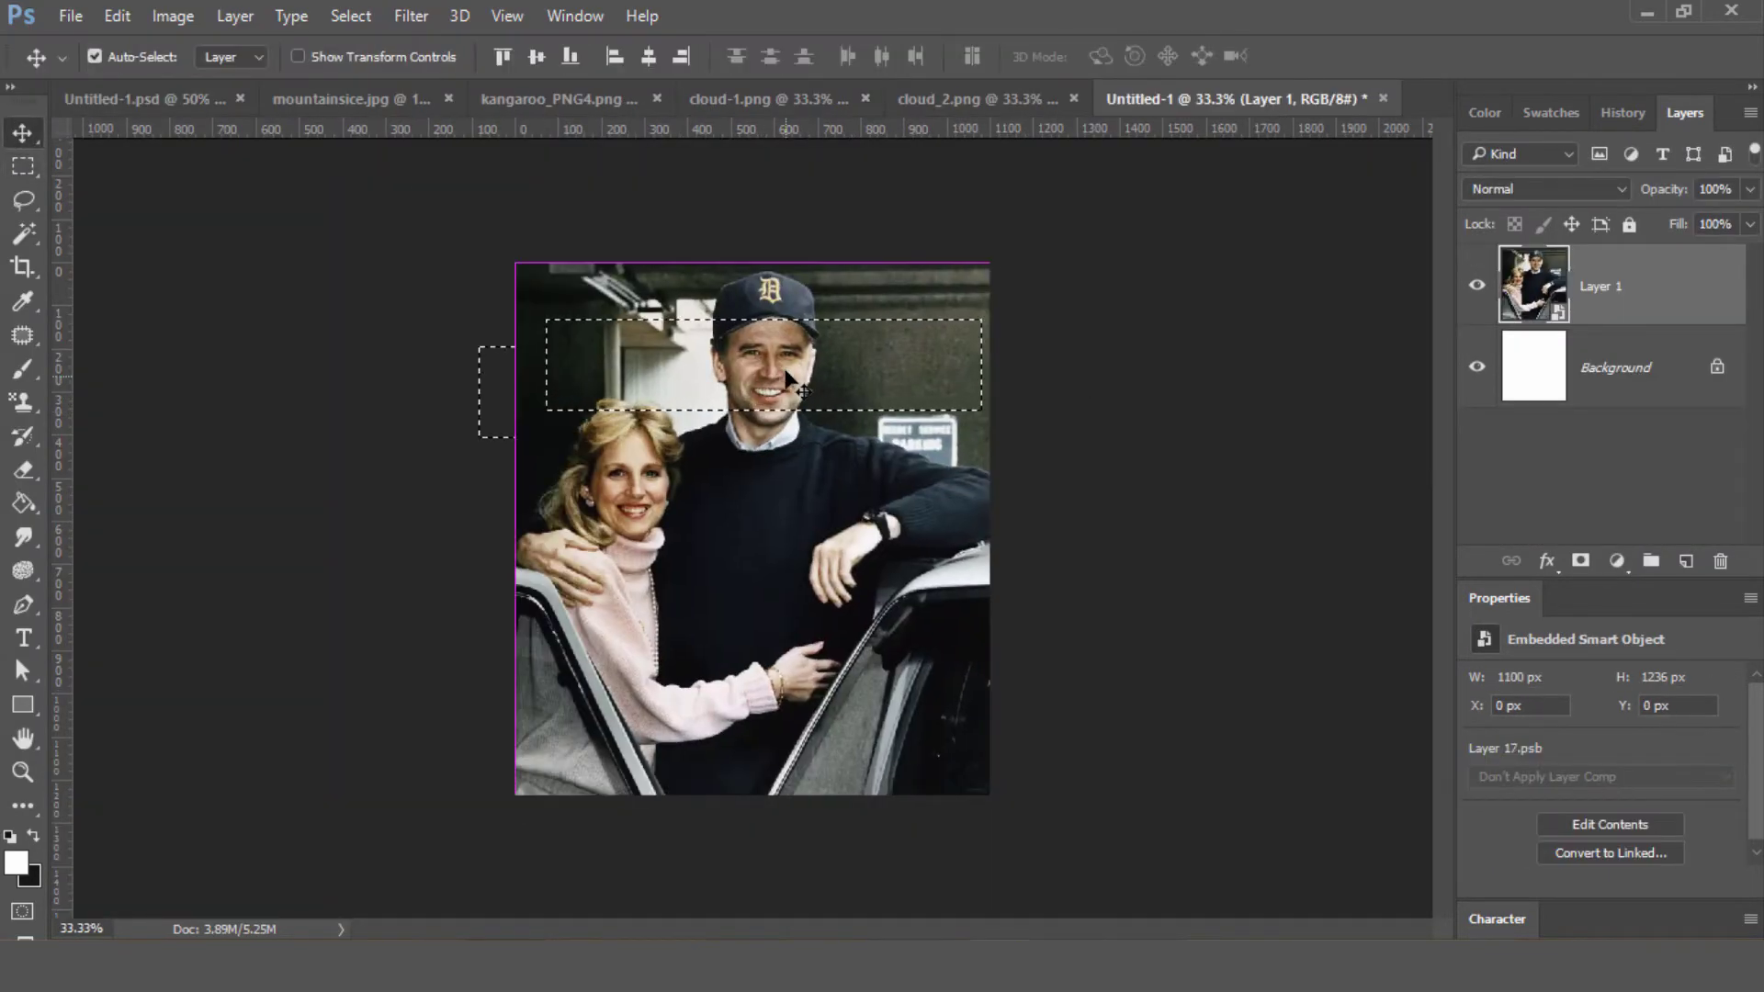
drag(780, 342, 912, 665)
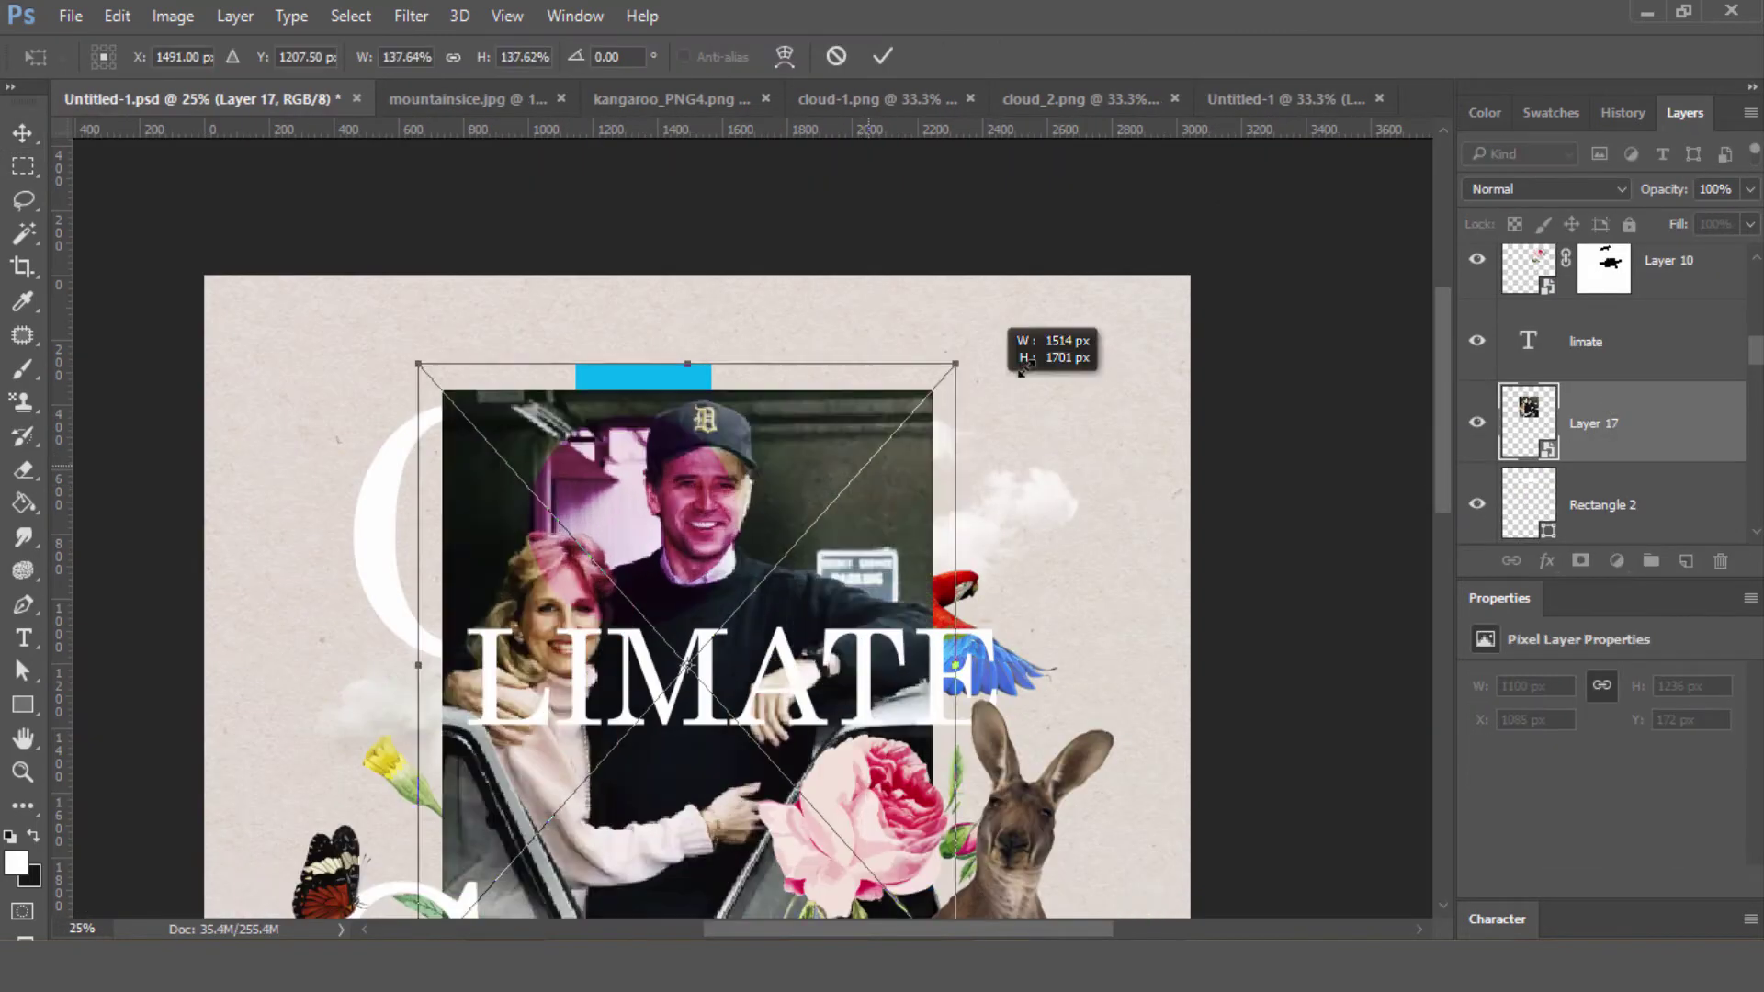
key(ctrl+alt+g)
key(ctrl+plus)
key(ctrl+t)
mouse_move(1374, 224)
mouse_down()
mouse_move(1291, 209)
mouse_move(1309, 217)
mouse_up()
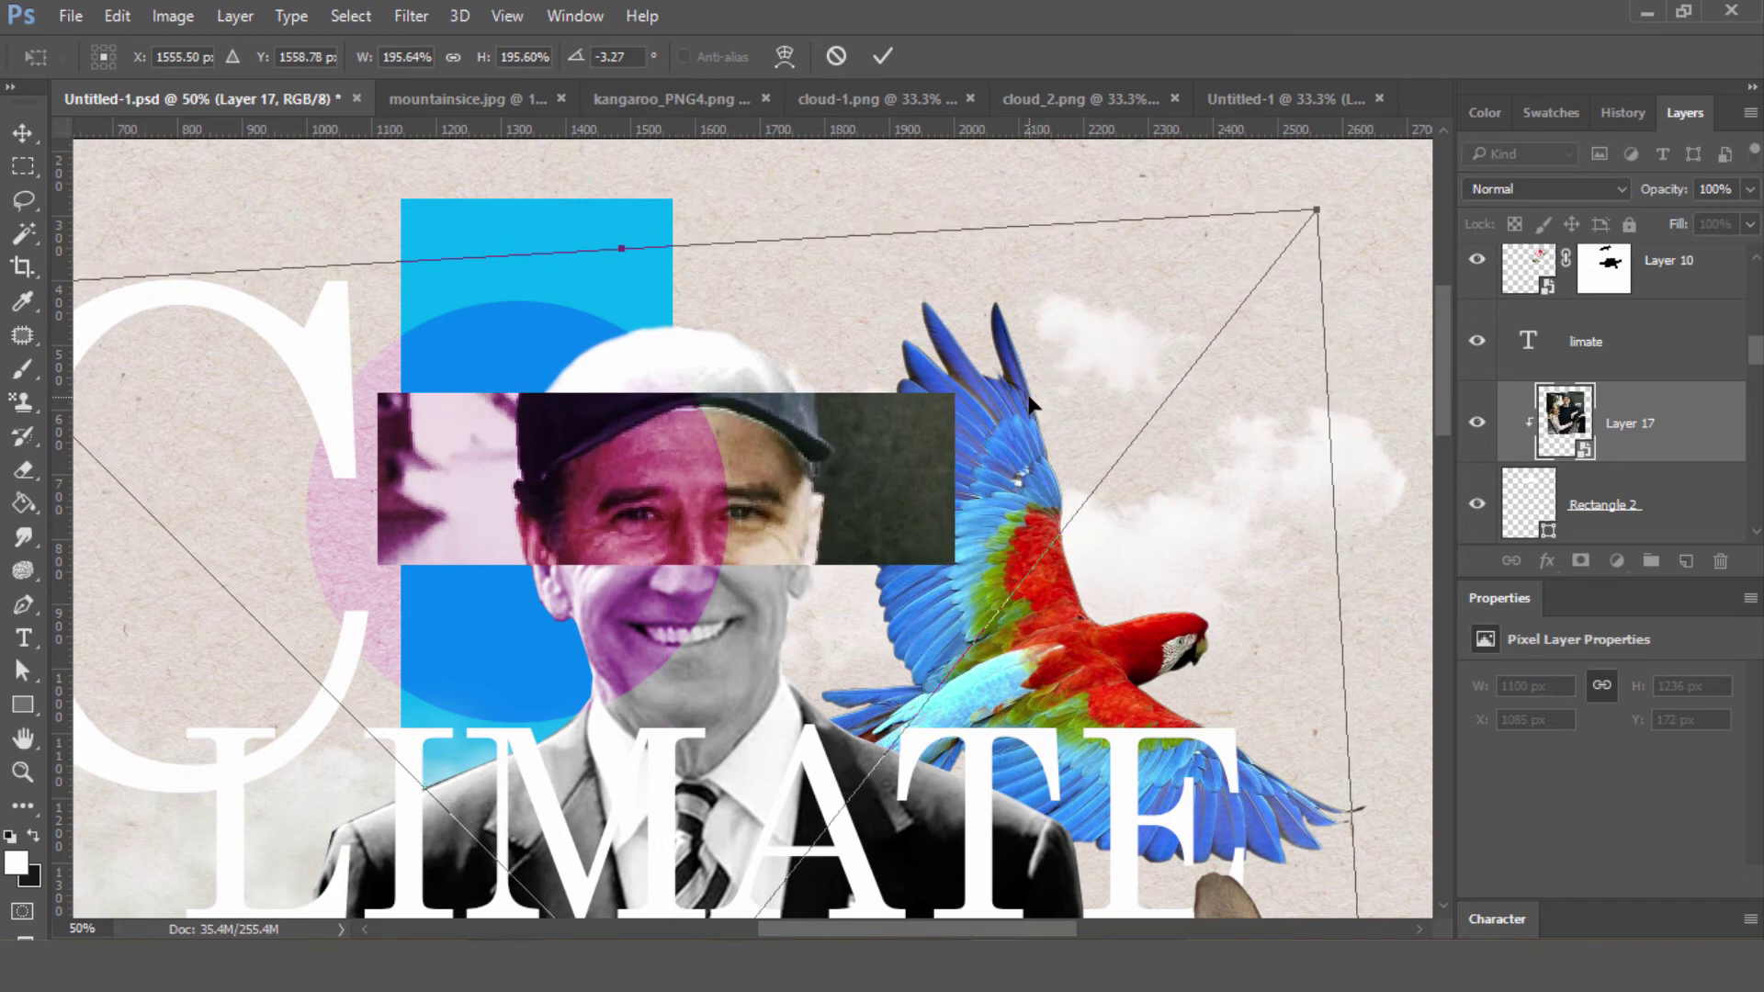
key(Return)
key(ctrl+minus)
- Overlap the large C and H of CHANGE, with ANGE placed lower beside them
scroll(1056, 386, down, 2)
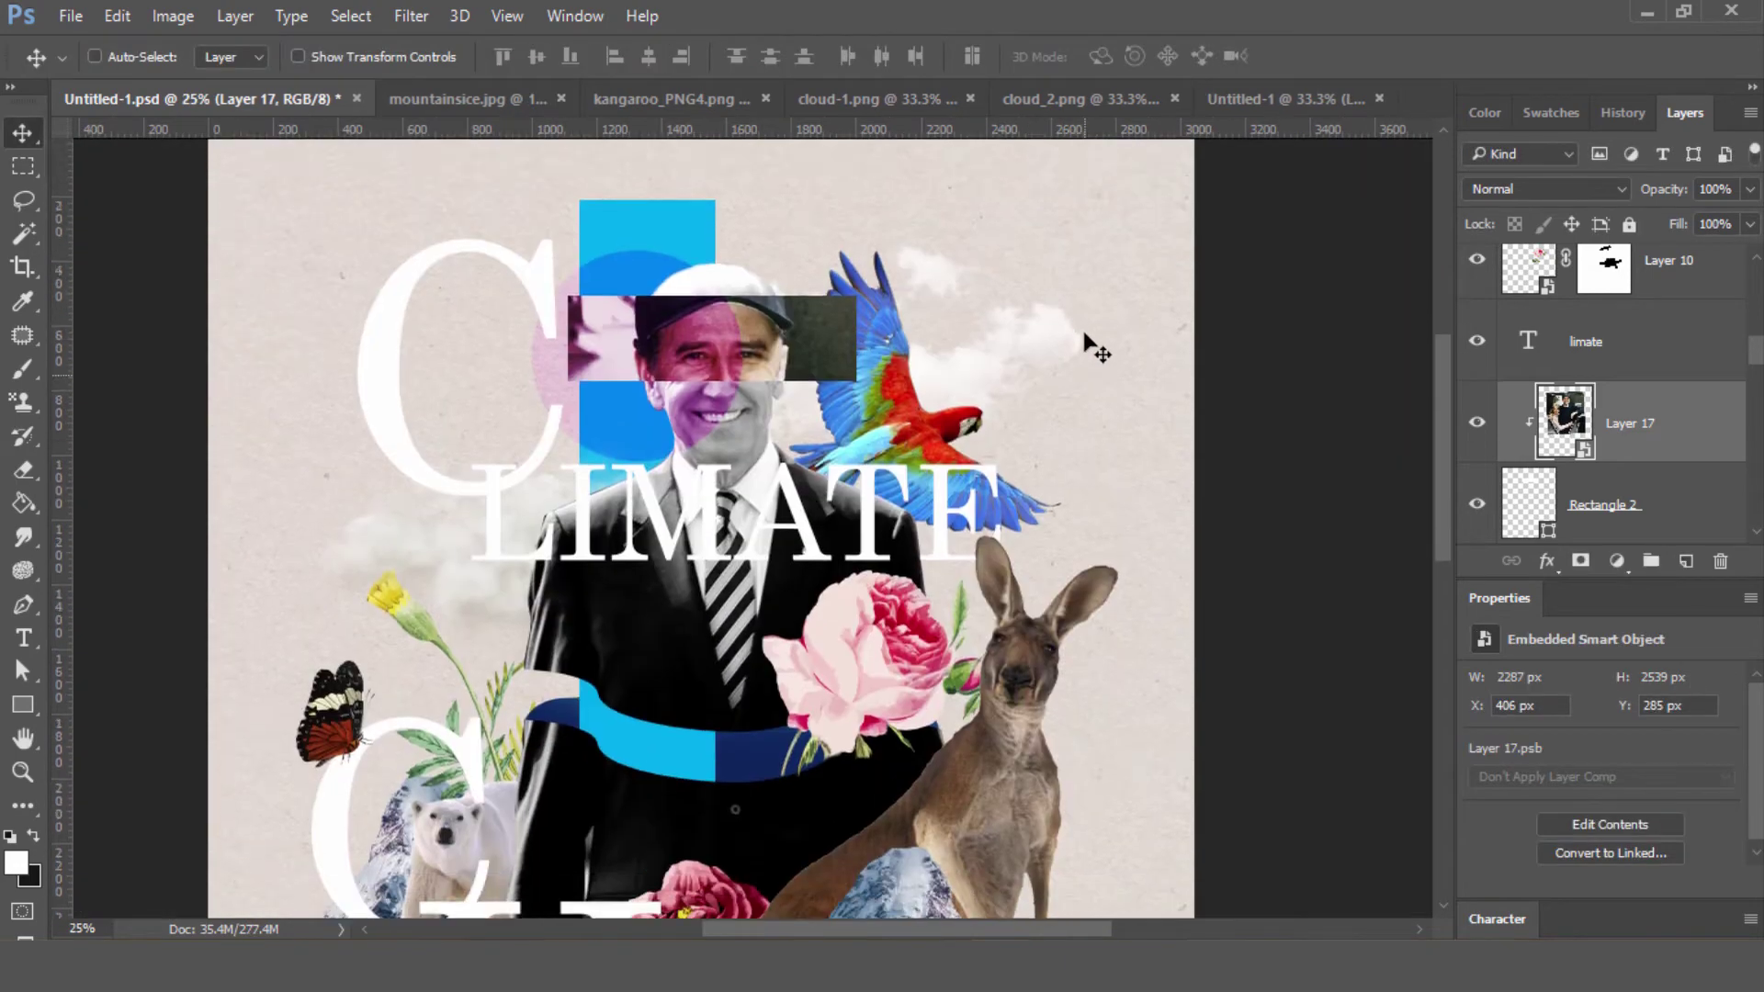
scroll(1065, 551, down, 2)
scroll(1065, 716, up, 2)
scroll(1286, 551, down, 1)
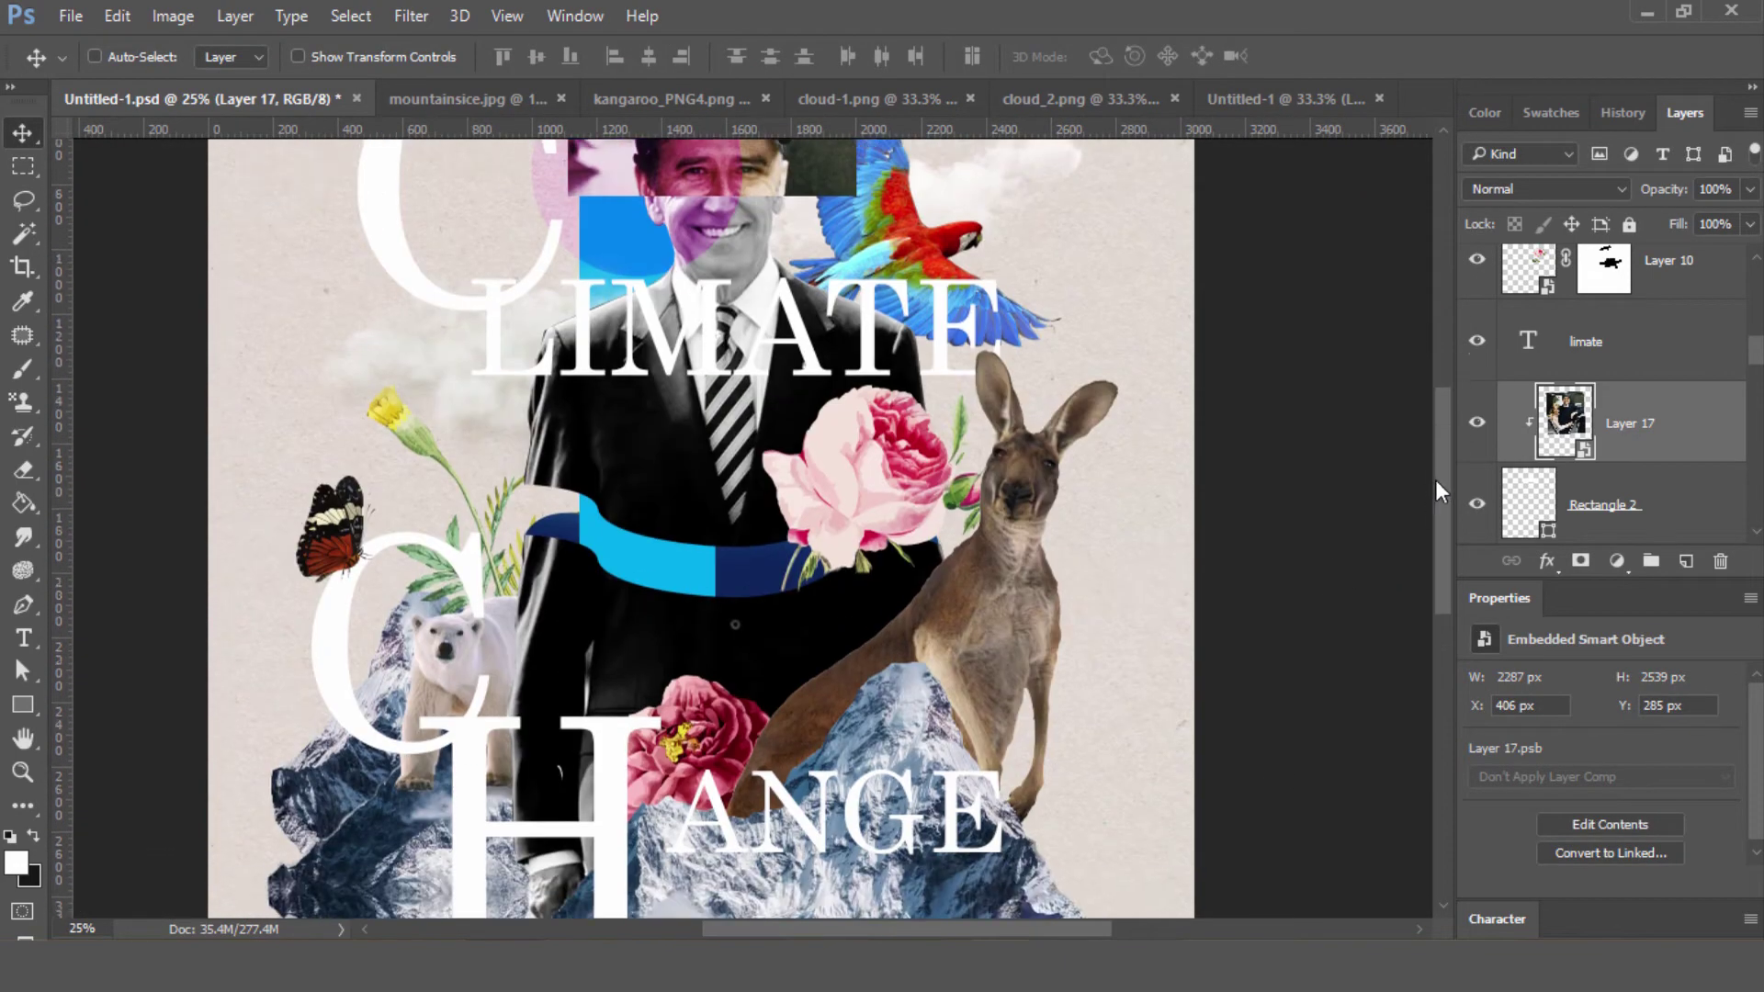
mouse_move(366, 796)
mouse_down()
mouse_move(468, 682)
mouse_move(507, 678)
mouse_up()
key(ctrl+t)
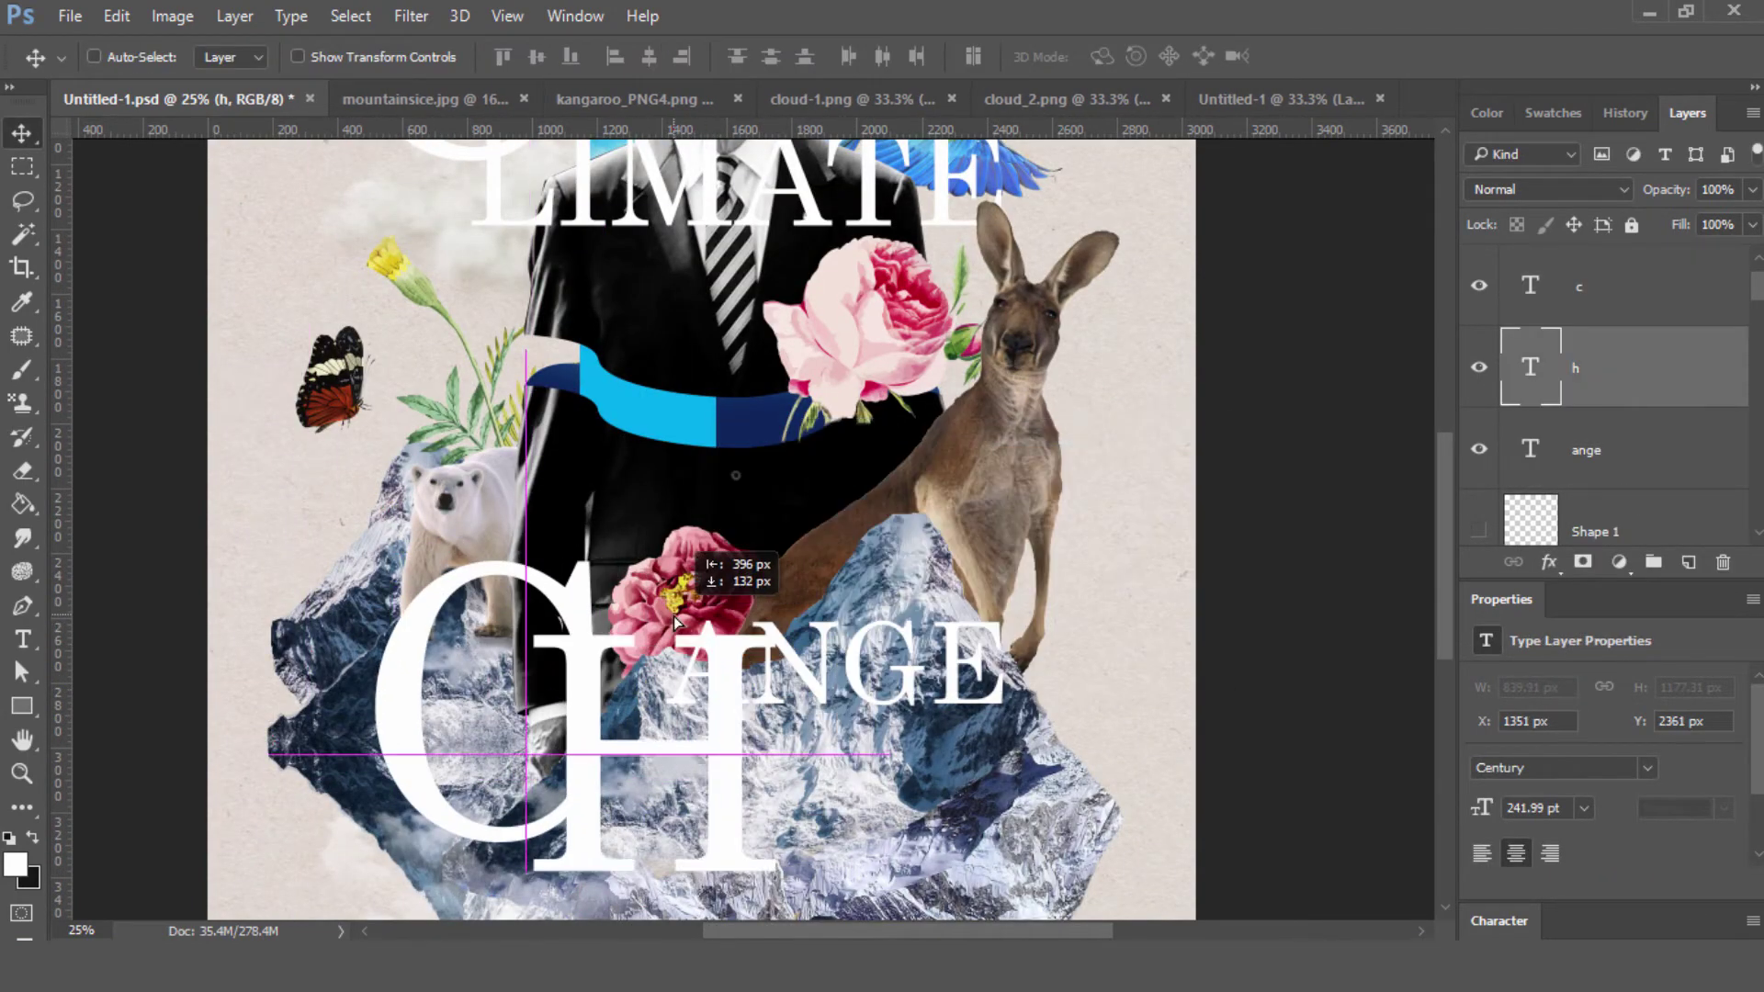
drag(739, 698, 569, 725)
drag(818, 684, 851, 788)
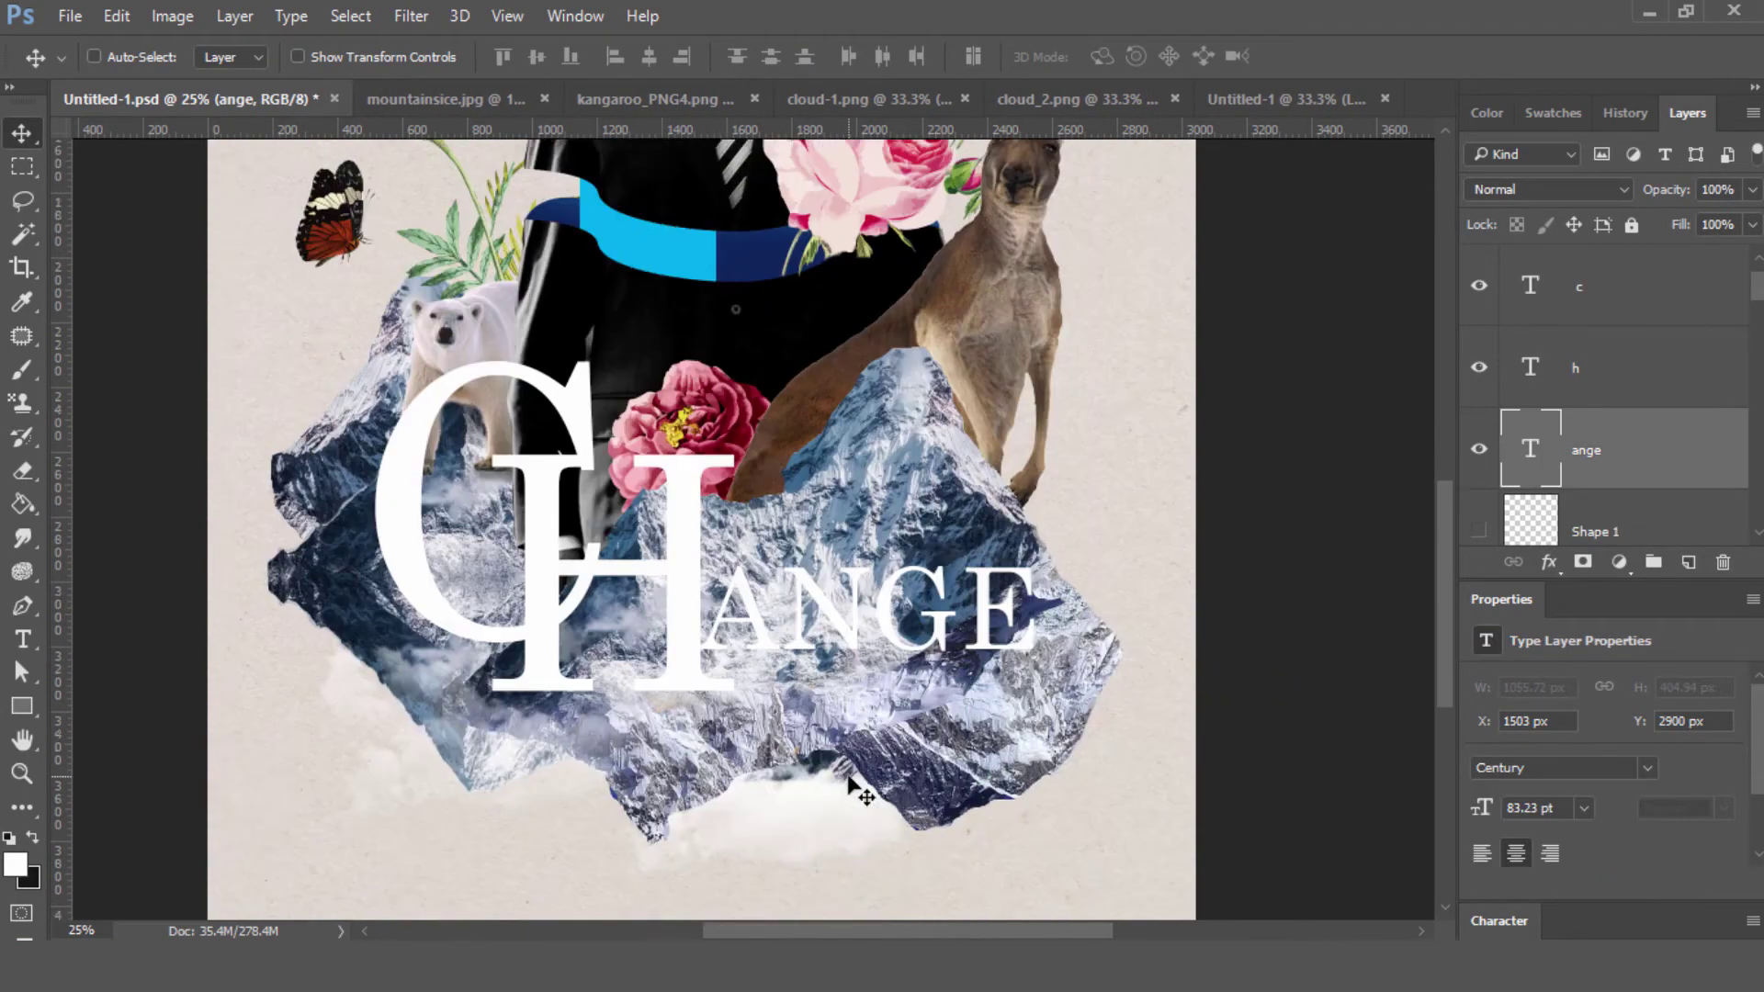
- Reposition the butterfly near the mountains and select the polar bear layer
scroll(851, 788, up, 3)
mouse_move(331, 432)
mouse_down()
mouse_move(524, 579)
mouse_move(503, 538)
mouse_up()
right_click(474, 680)
click(515, 693)
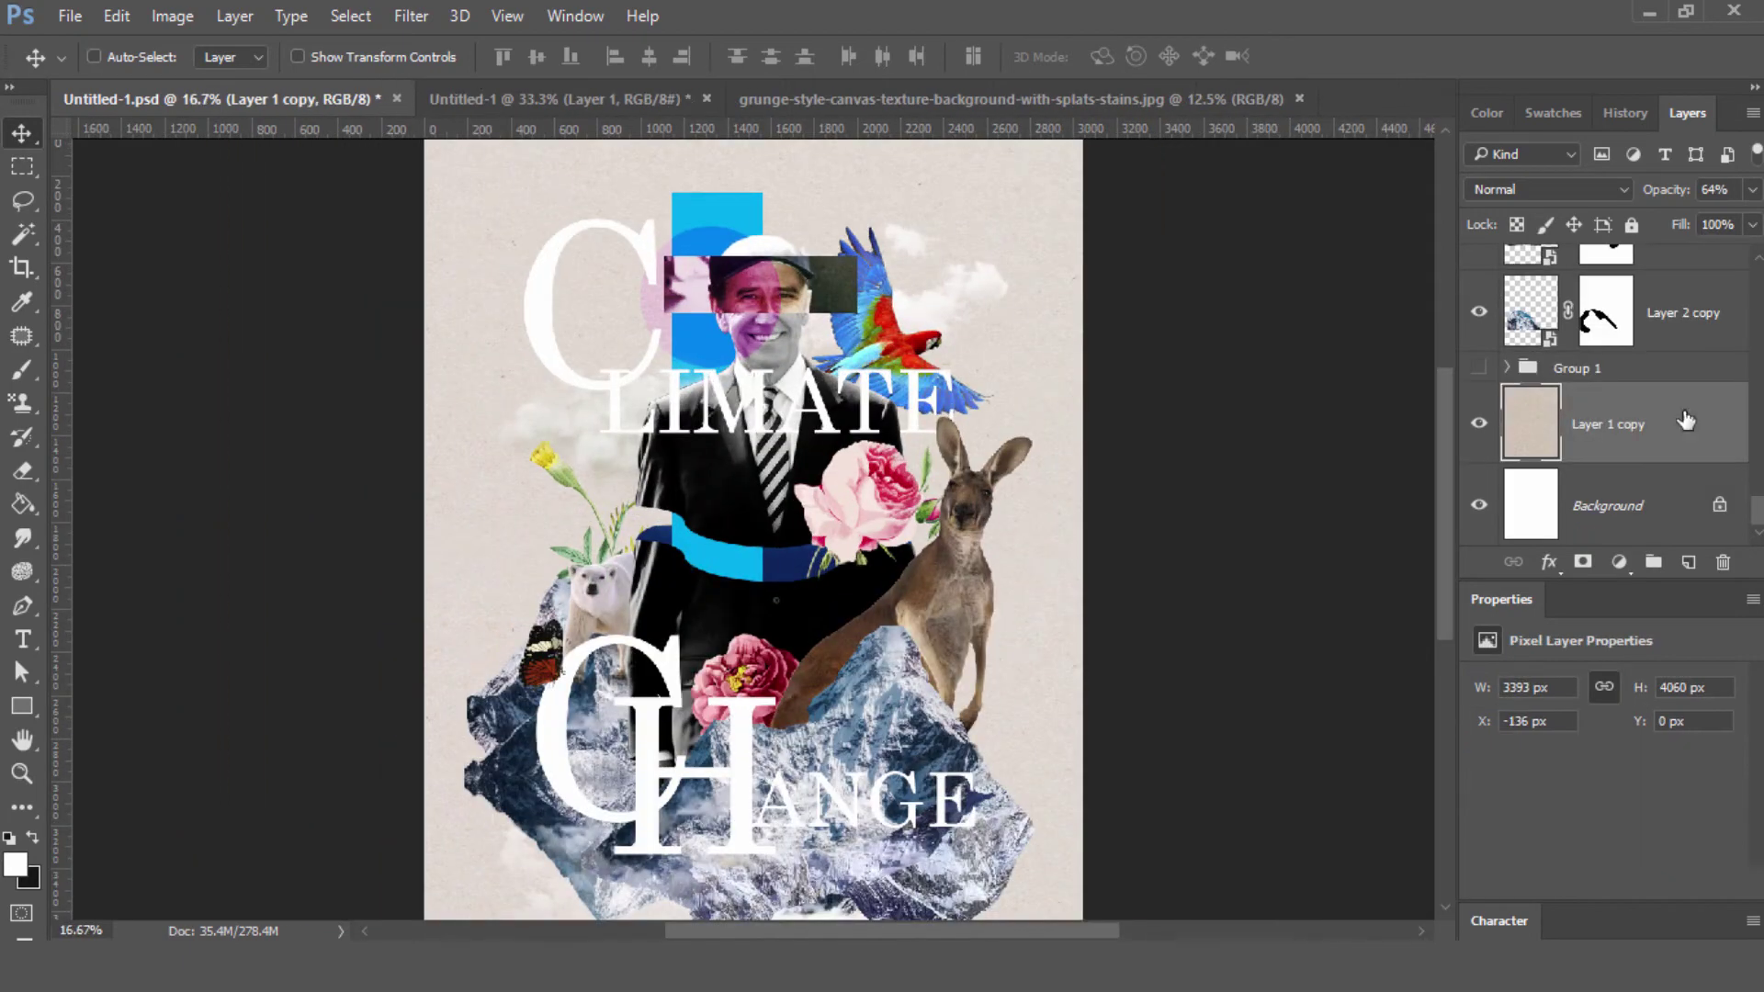
- Fade the paper texture, add a new sky layer, and pick a medium blue
drag(1695, 220, 1676, 222)
scroll(61, 187, up, 2)
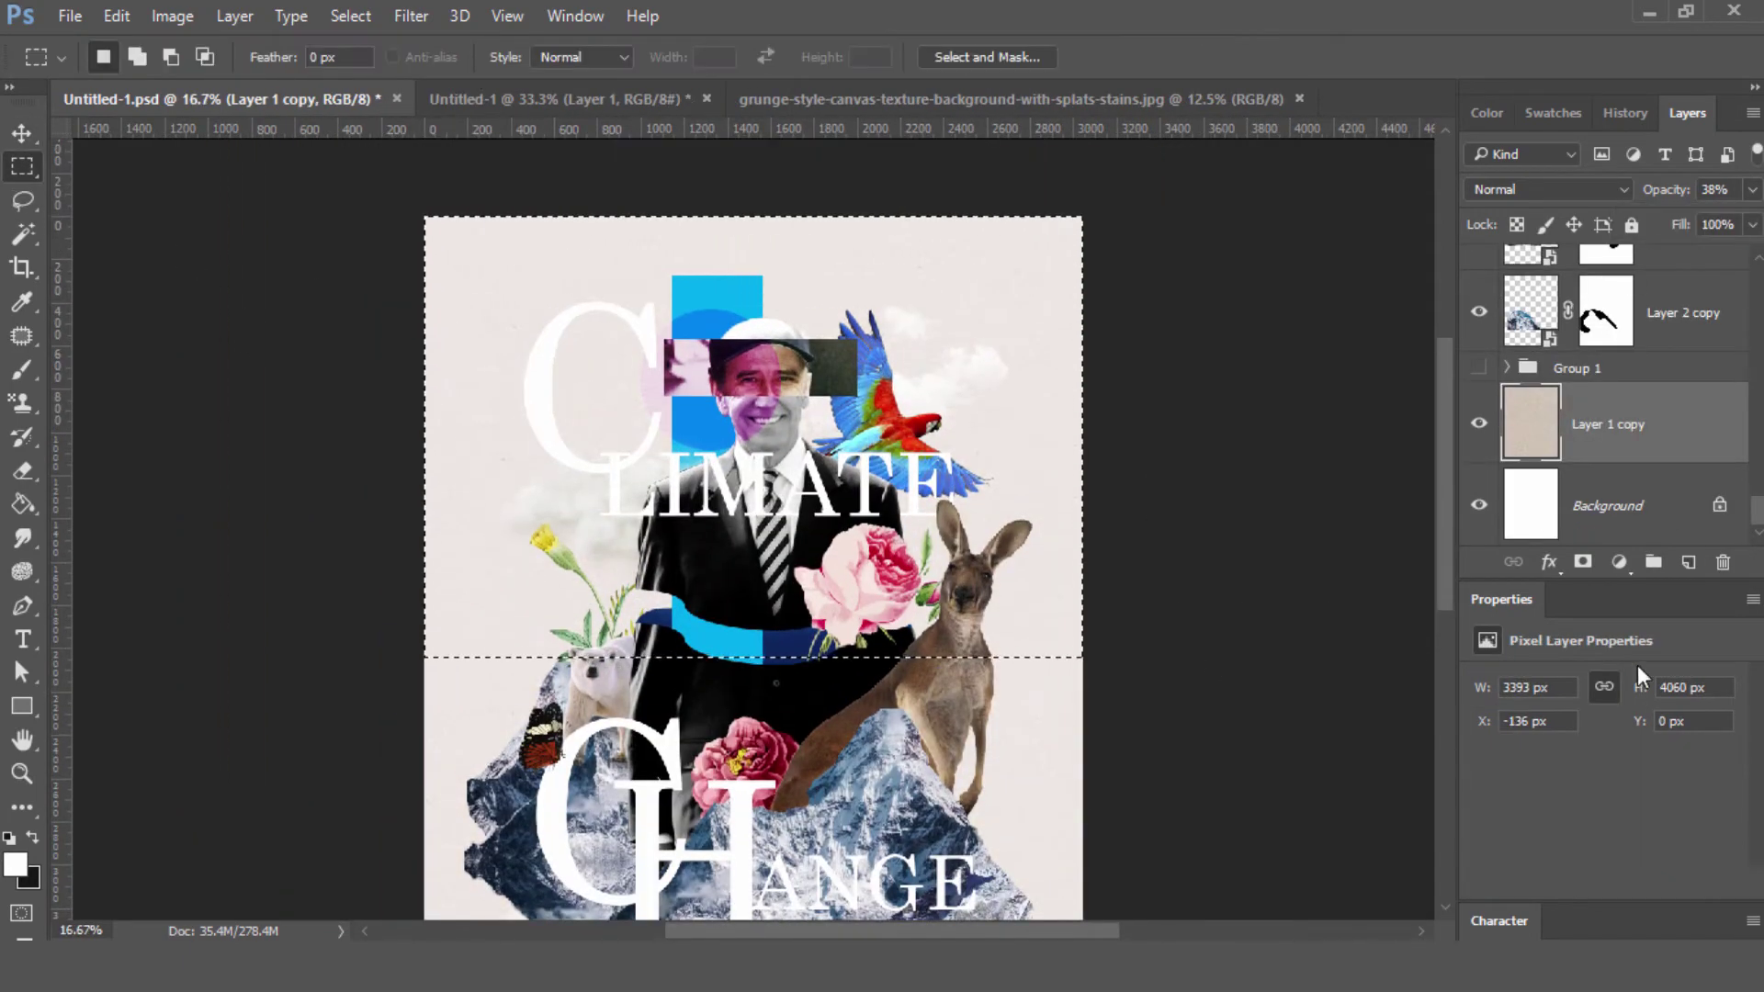
key(ctrl+shift+alt+n)
click(15, 863)
click(529, 291)
click(499, 263)
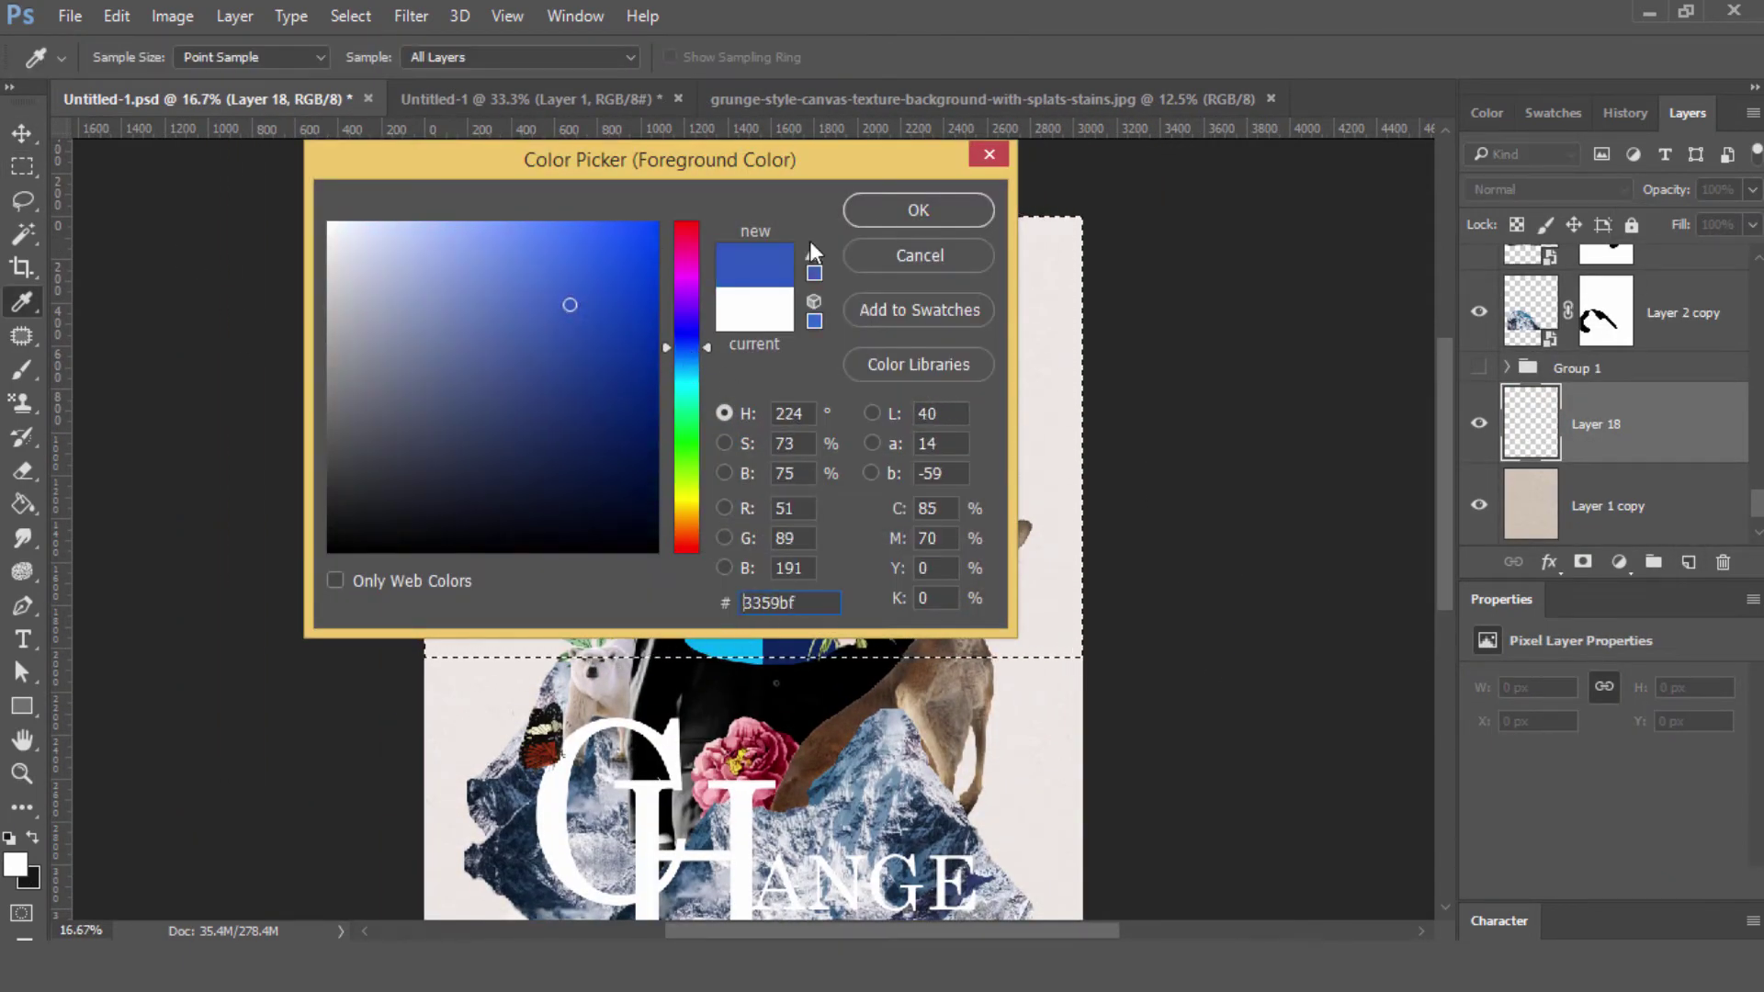
click(919, 209)
- Paint blue over the top half, soft-erase its lower edge, and stretch it down
key(b)
click(108, 57)
drag(946, 354, 1093, 551)
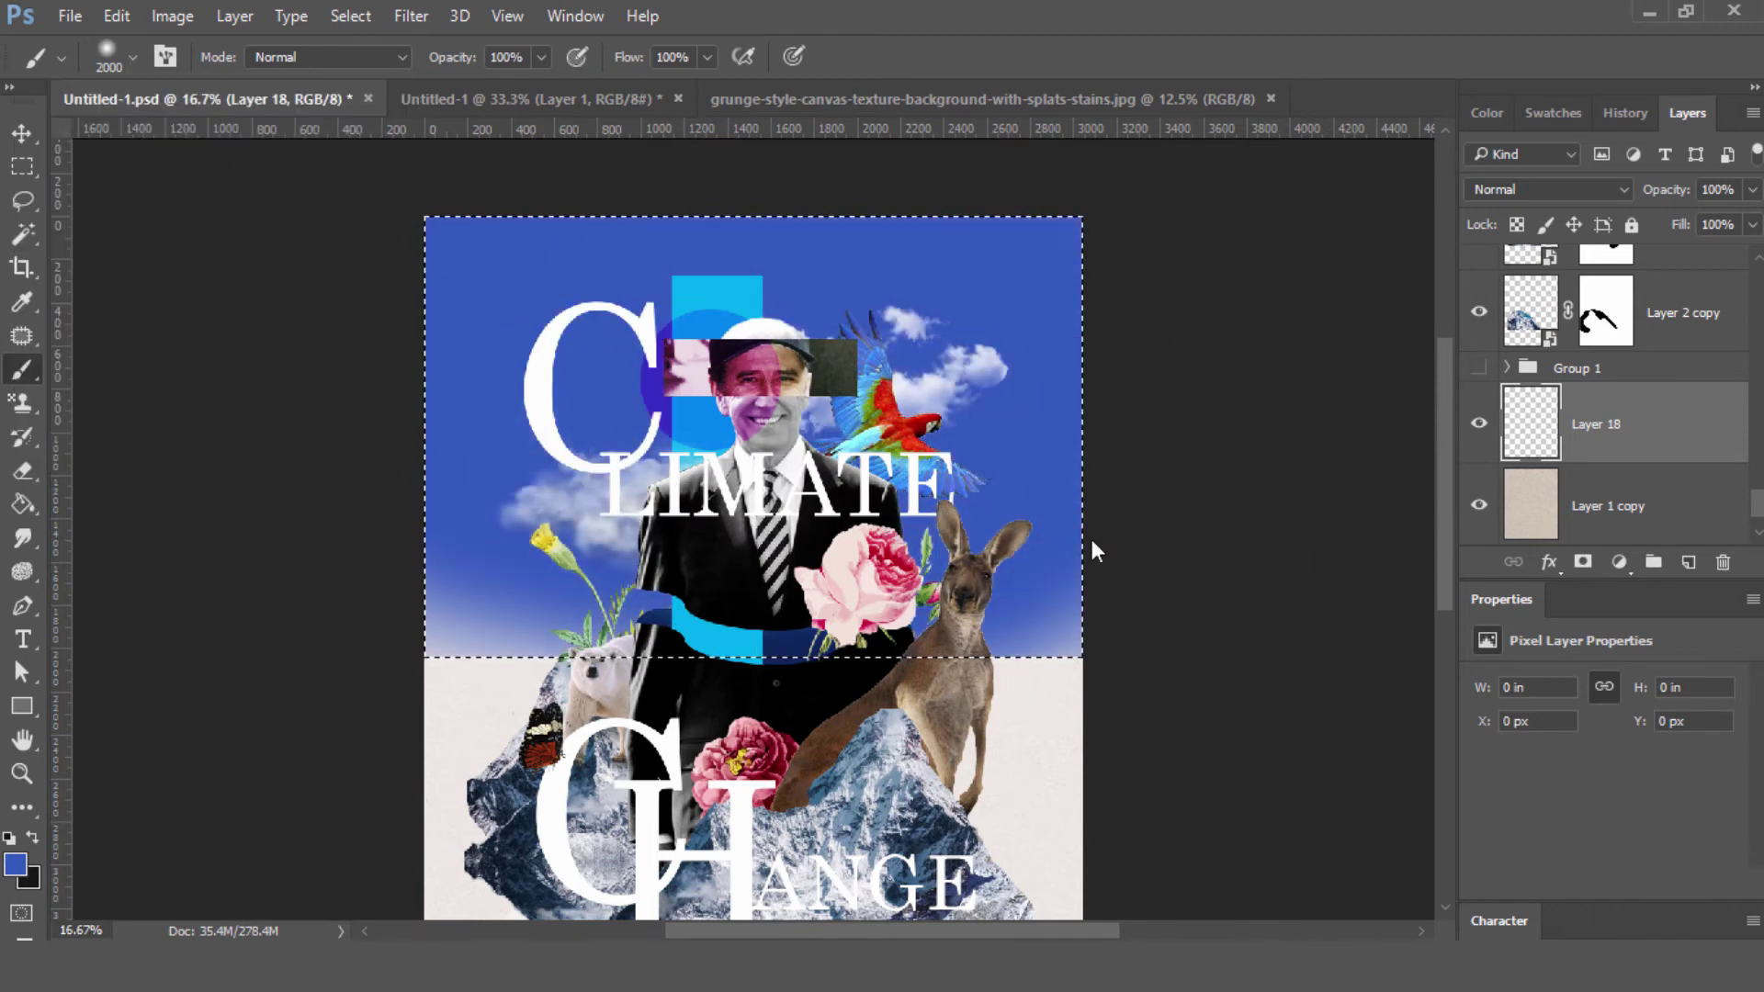
key(ctrl+d)
click(108, 57)
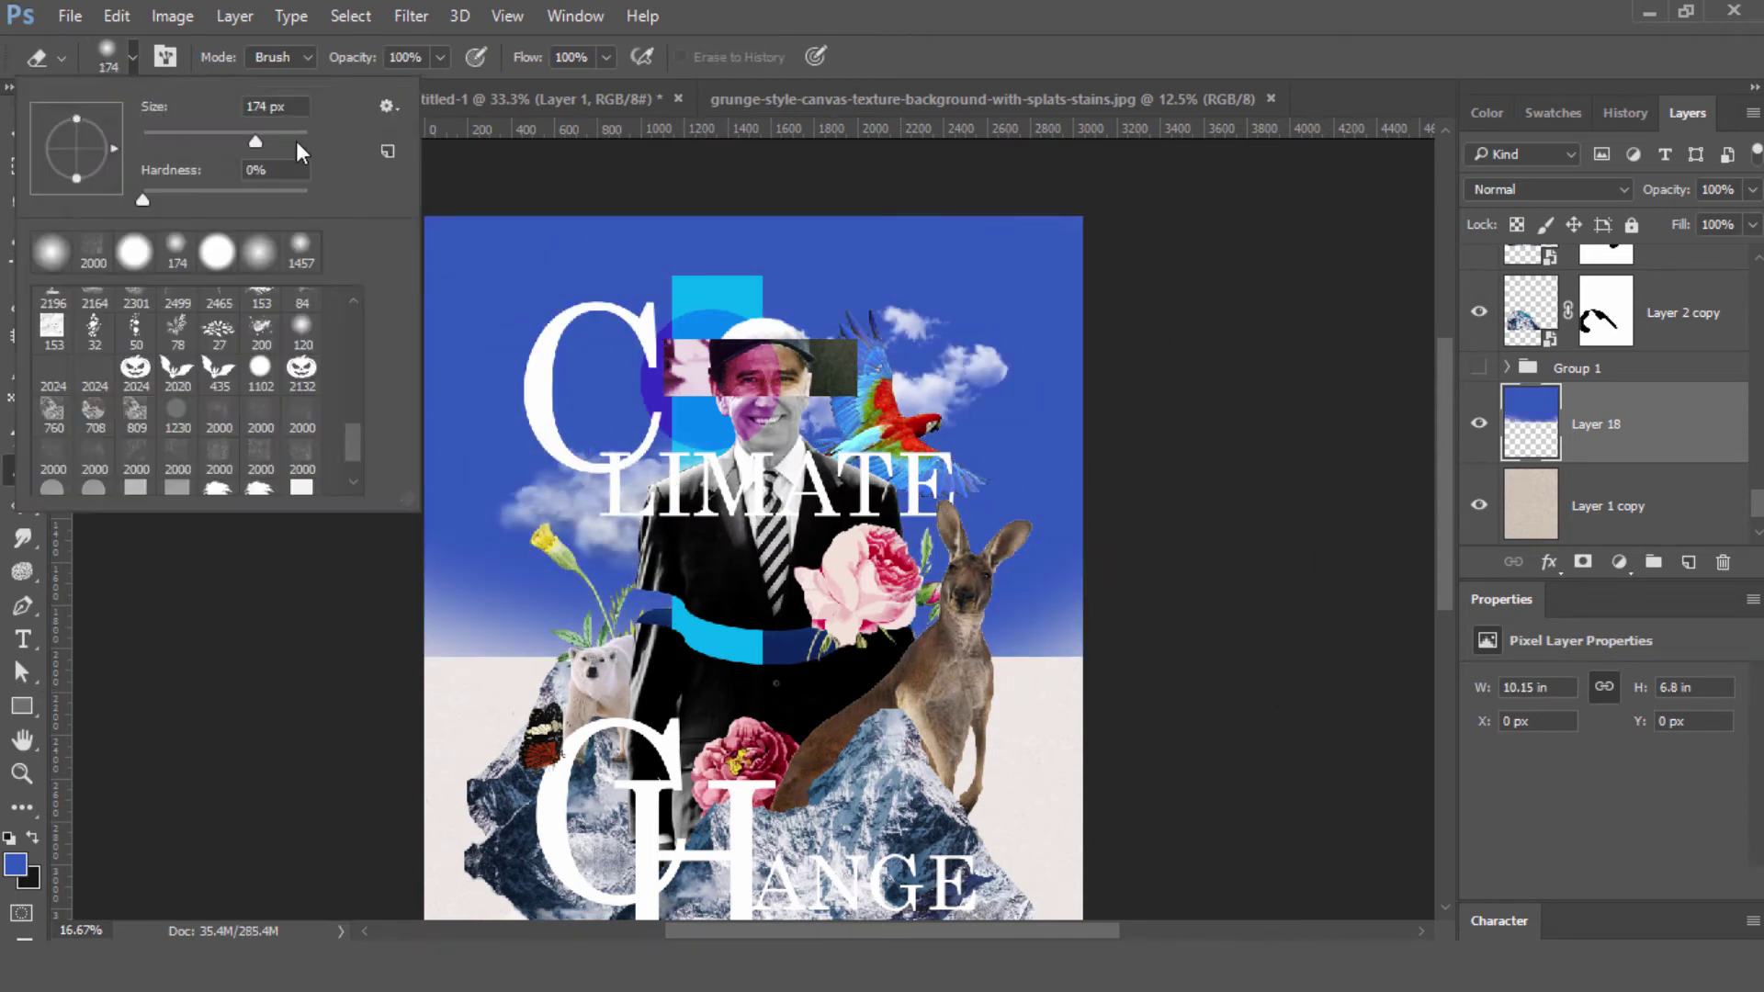
drag(551, 753, 949, 755)
drag(754, 656, 763, 831)
key(Return)
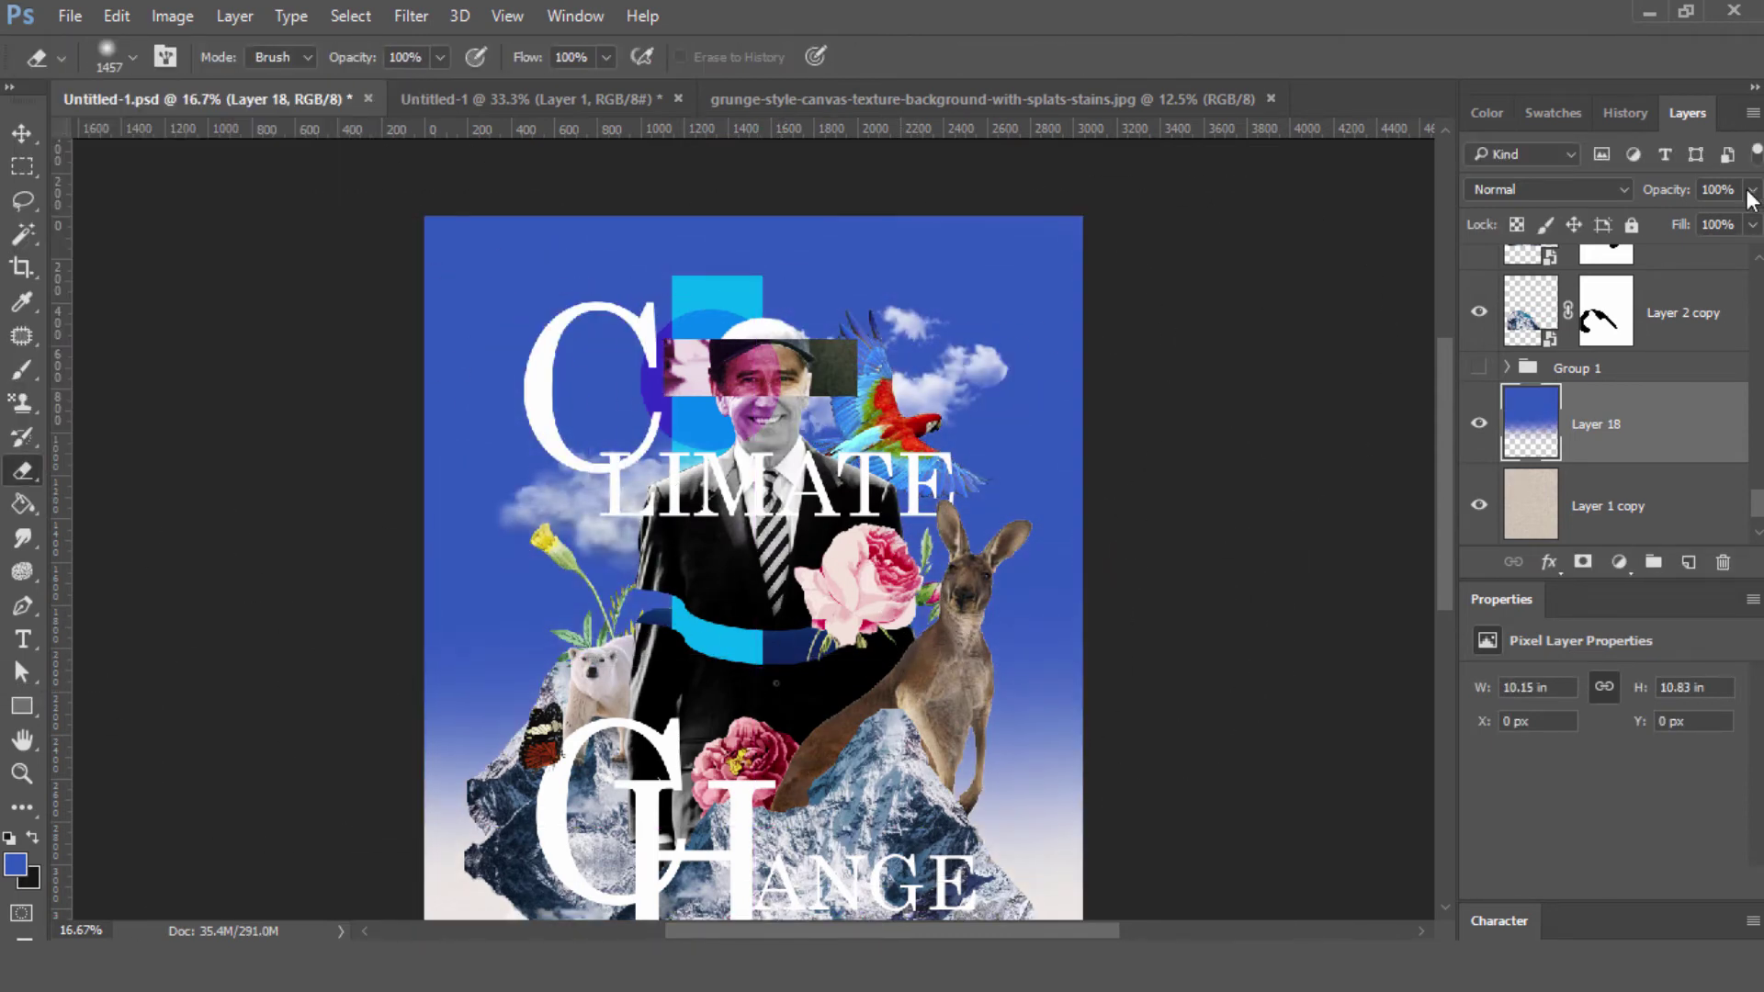
- Lock the sky layer's transparency, choose a lighter blue, and move LIMATE lower
click(1517, 224)
click(15, 863)
click(918, 210)
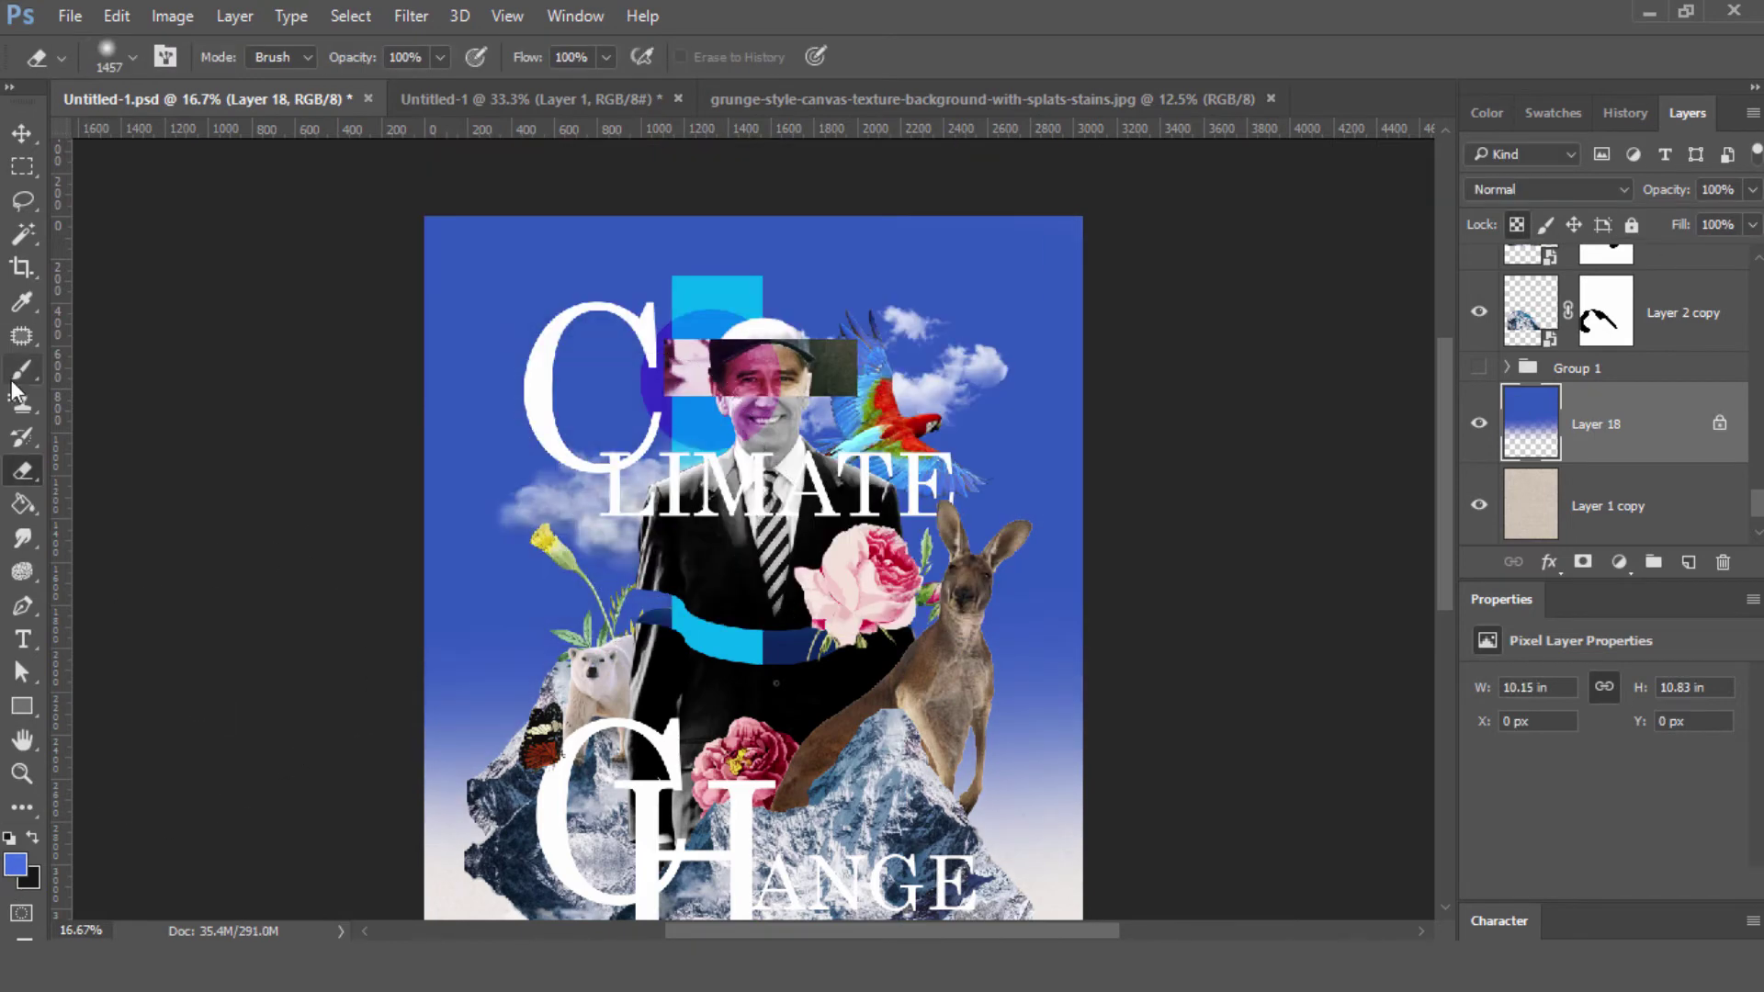
click(15, 864)
click(919, 209)
key(v)
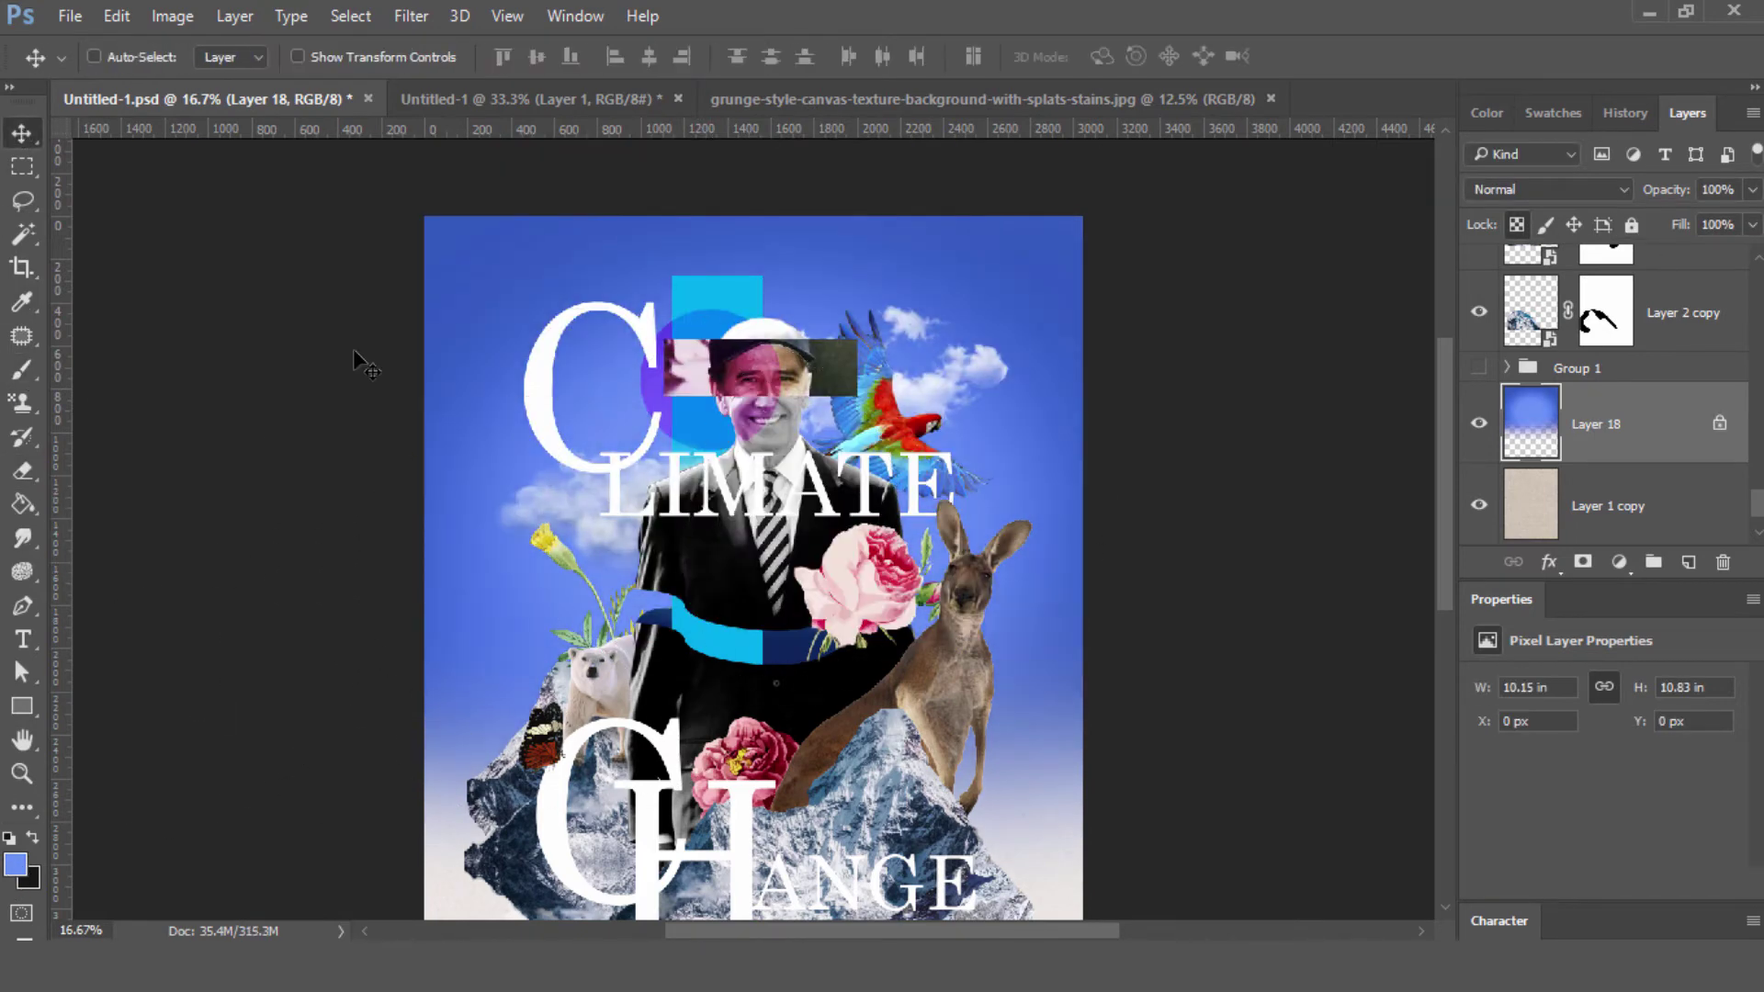
drag(833, 482, 833, 510)
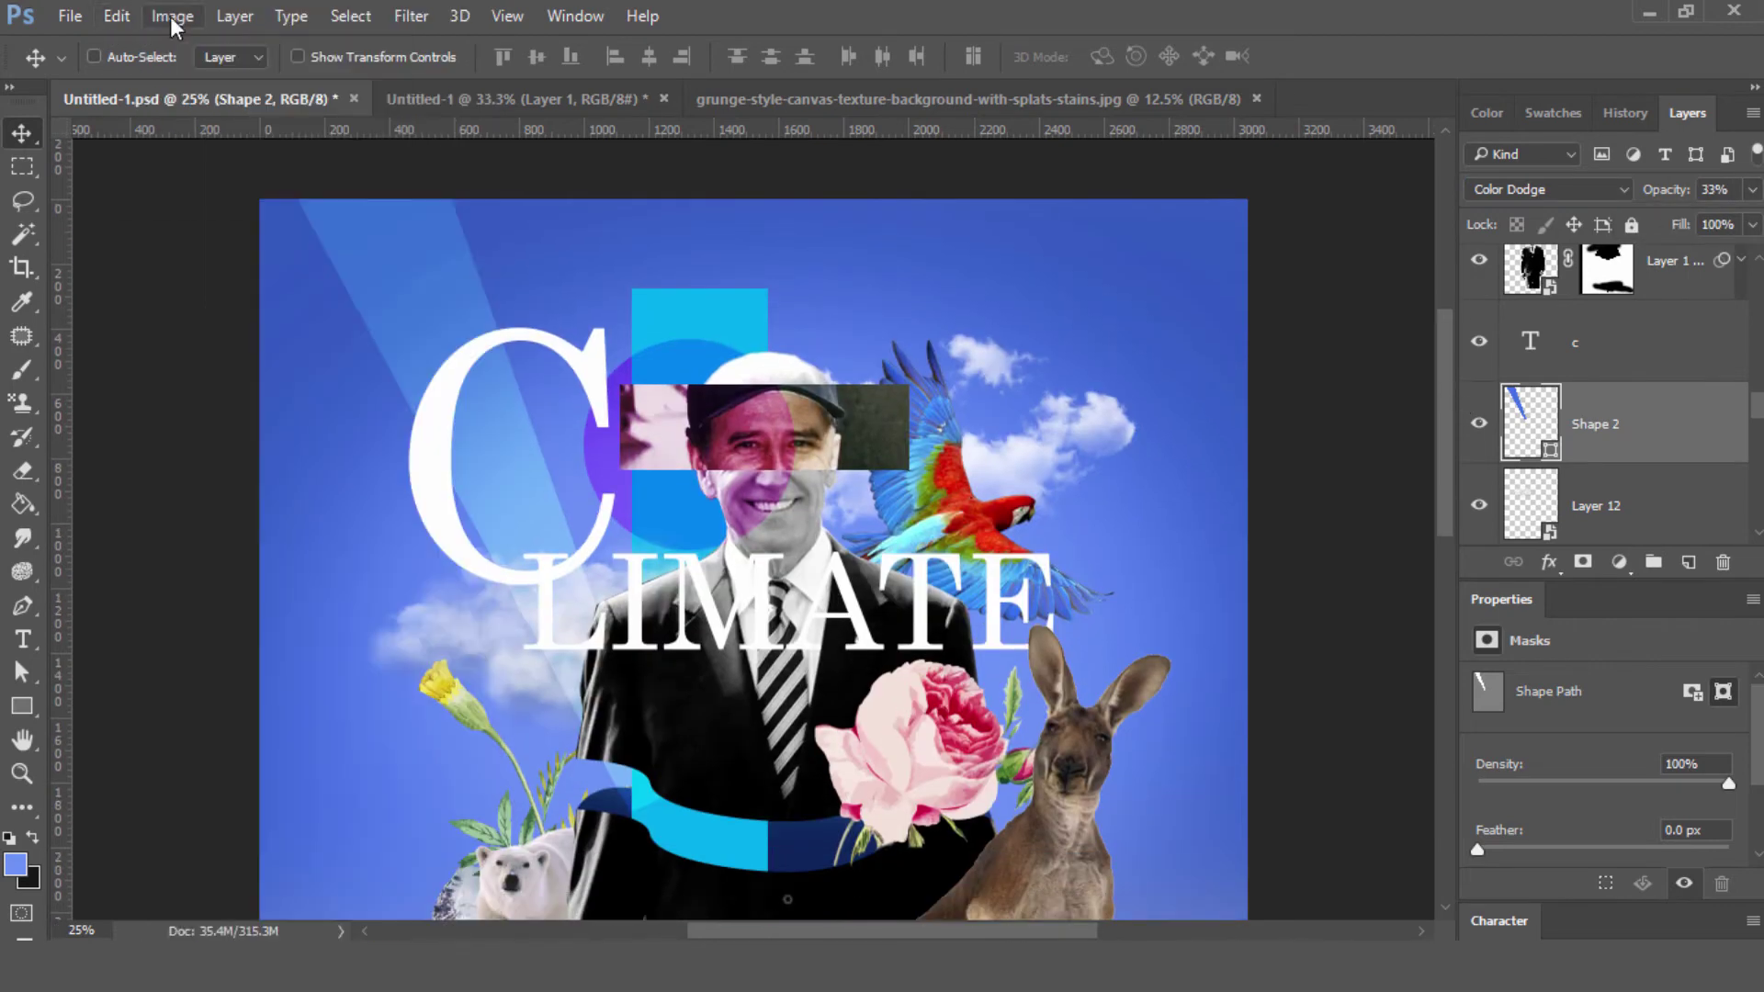
- Duplicate the light beam and flip the copy onto the right side
click(117, 15)
key(ctrl+j)
click(591, 839)
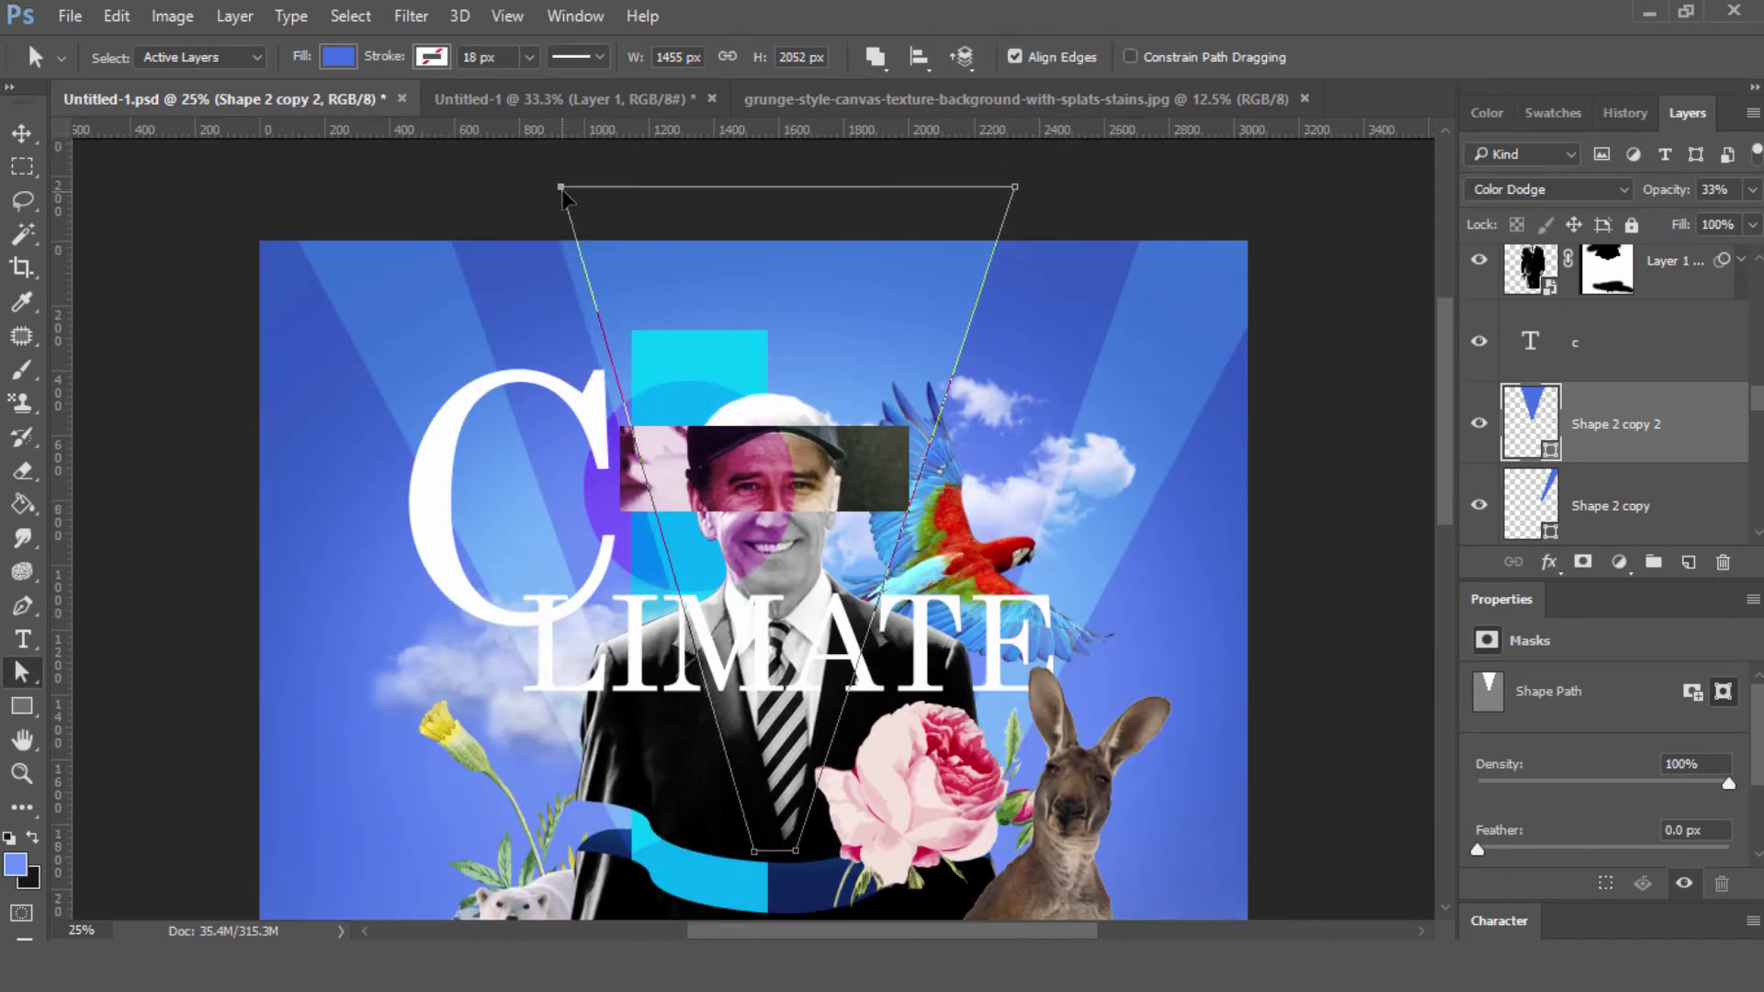
- Widen the top end of the left light beam with Path Selection
click(1586, 490)
key(a)
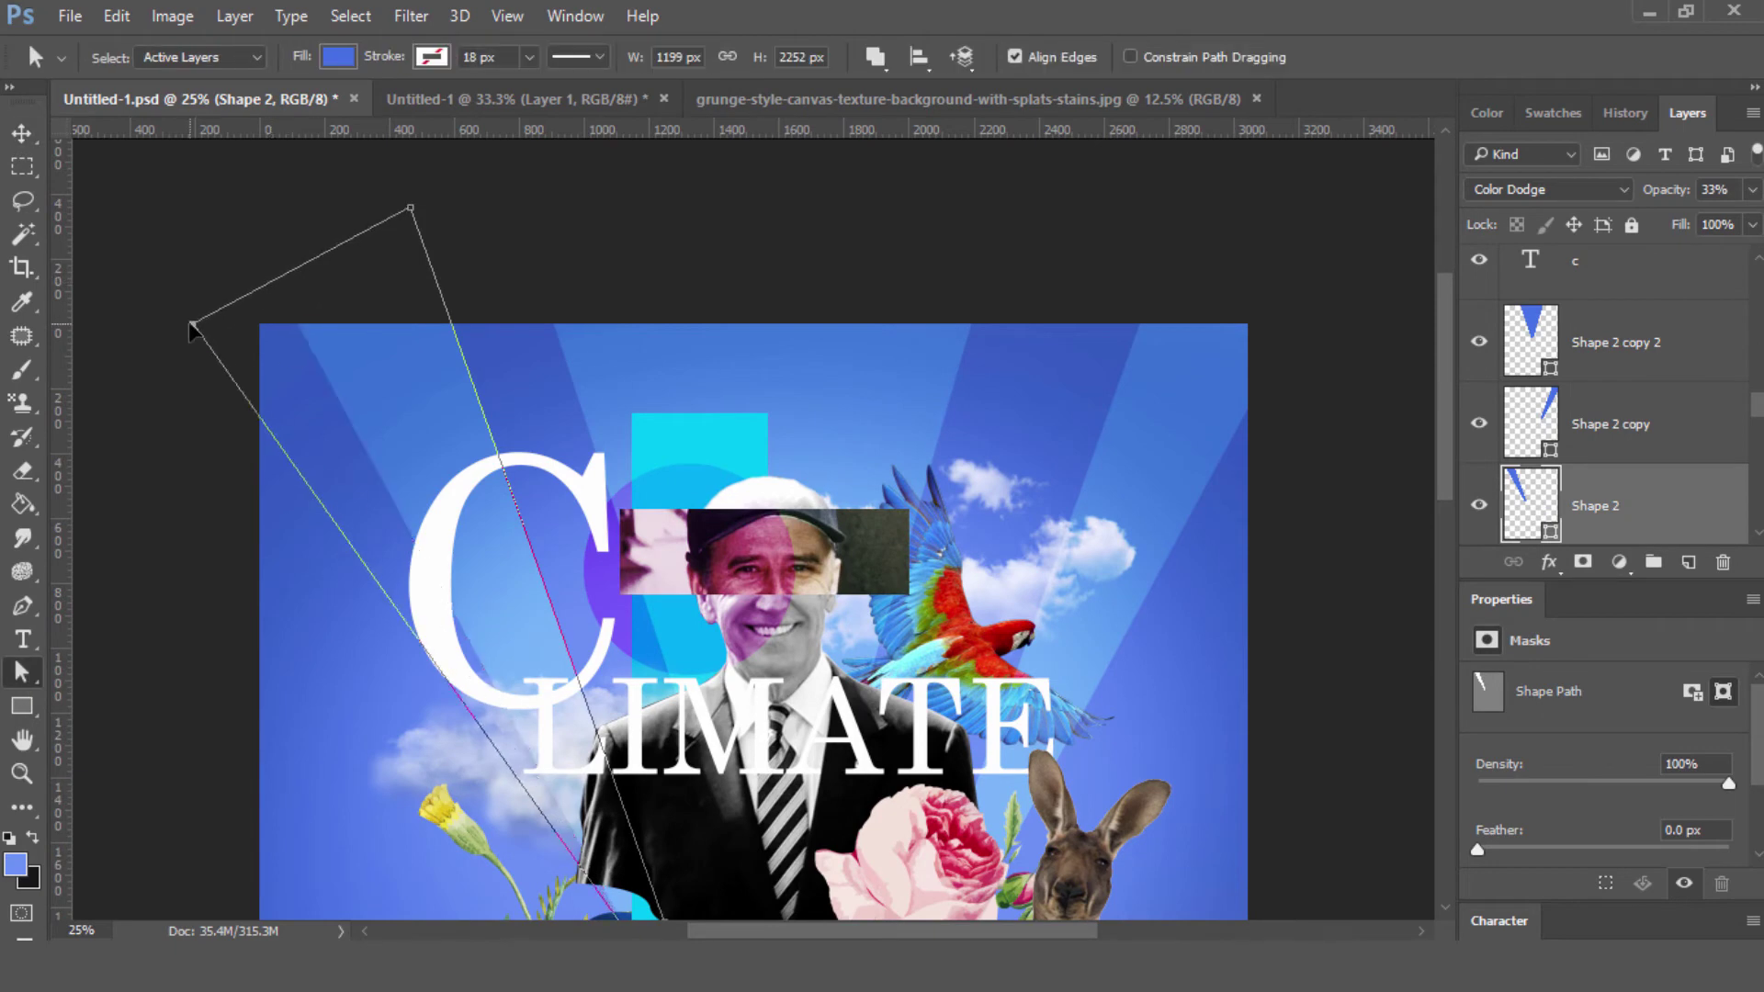
scroll(765, 740, up, 3)
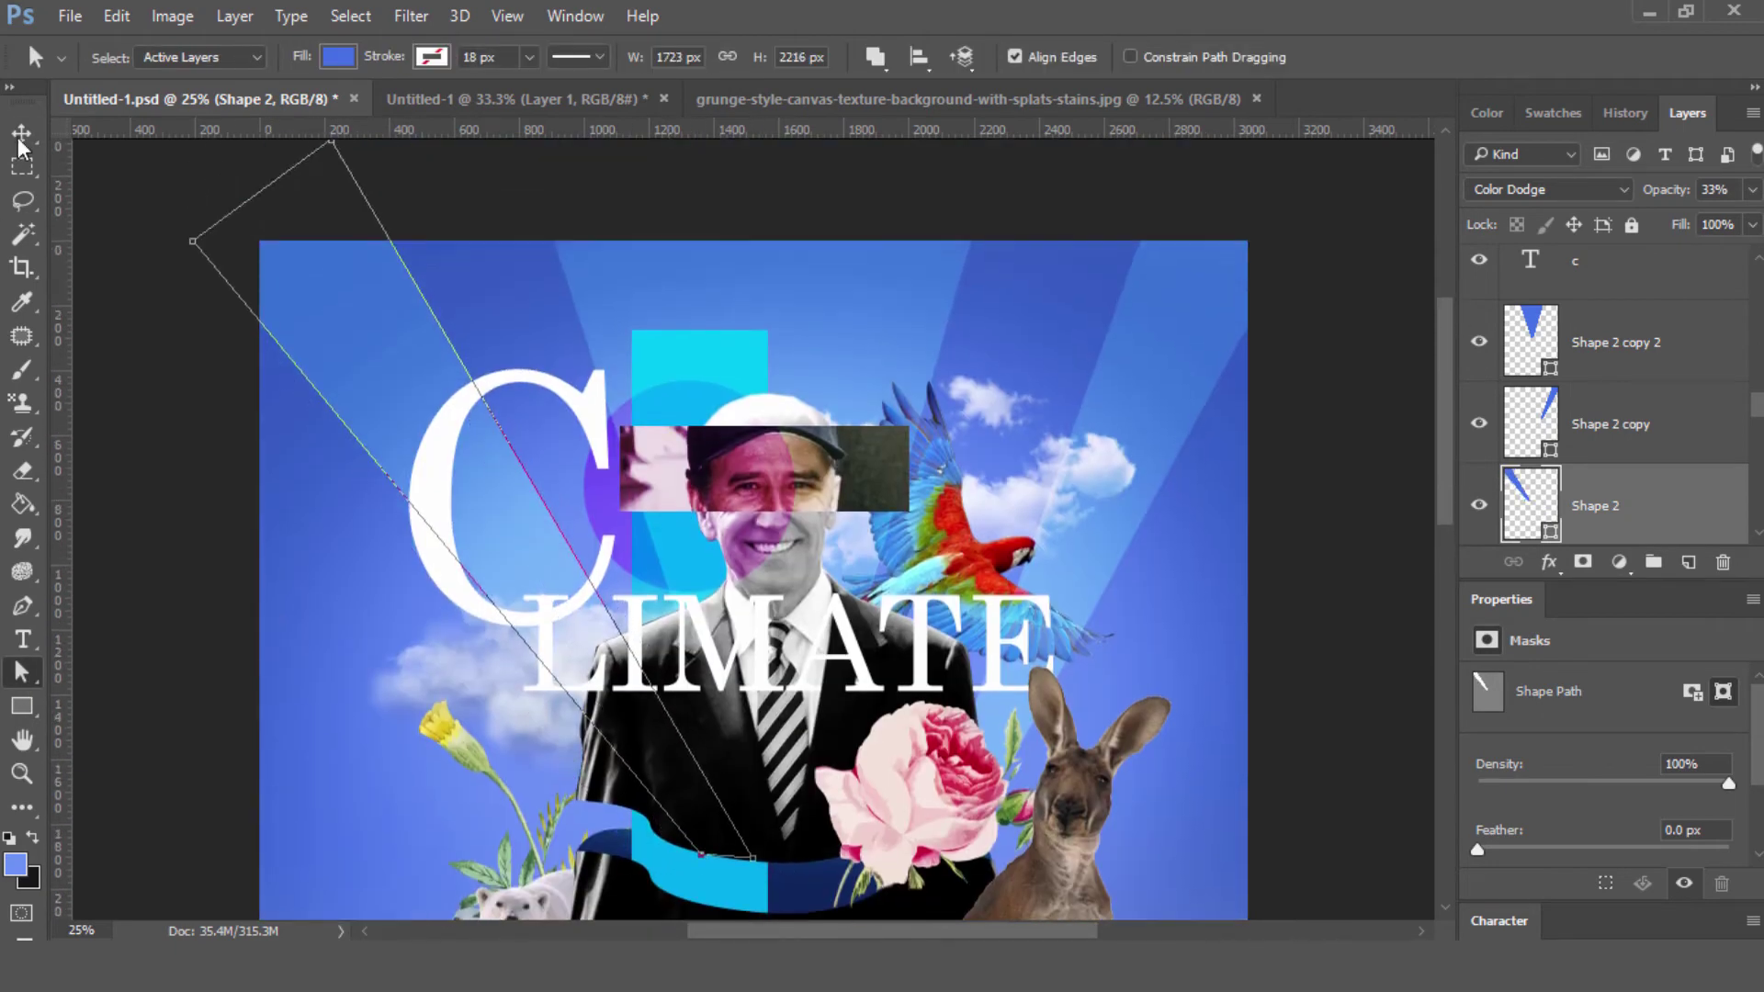
drag(334, 177, 2, 195)
key(ctrl+minus)
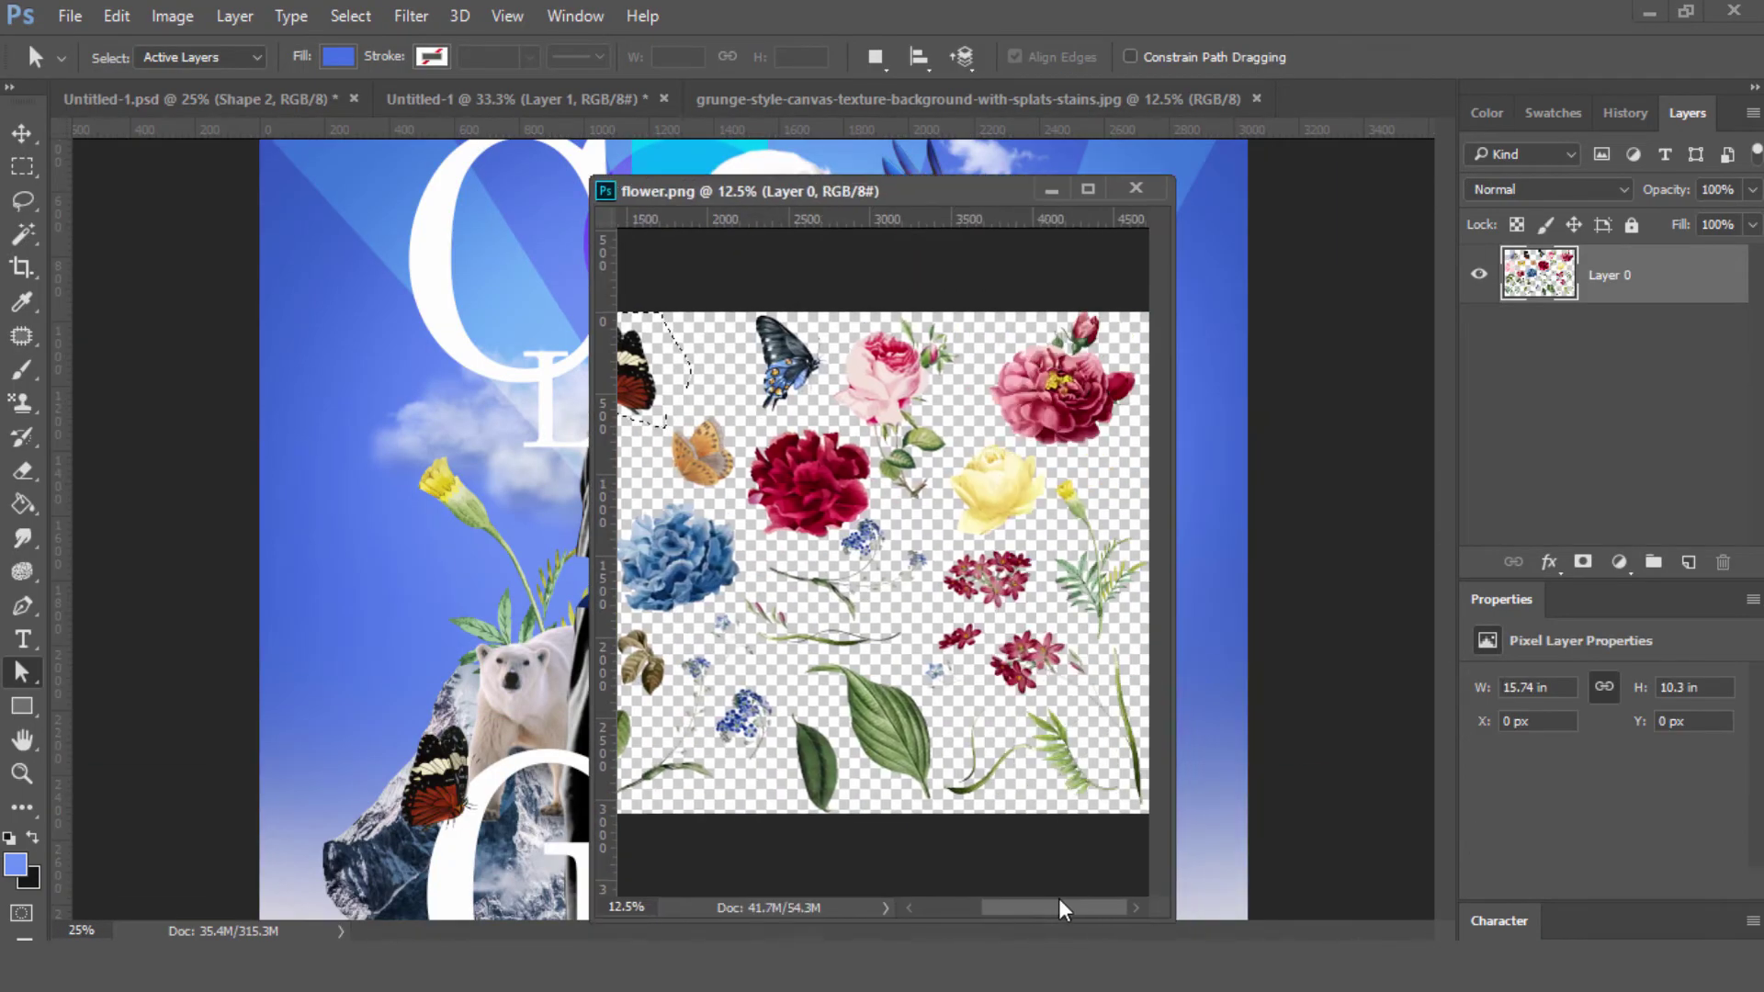
- Tilt the pasted red peony slightly and give its layer a mask
key(l)
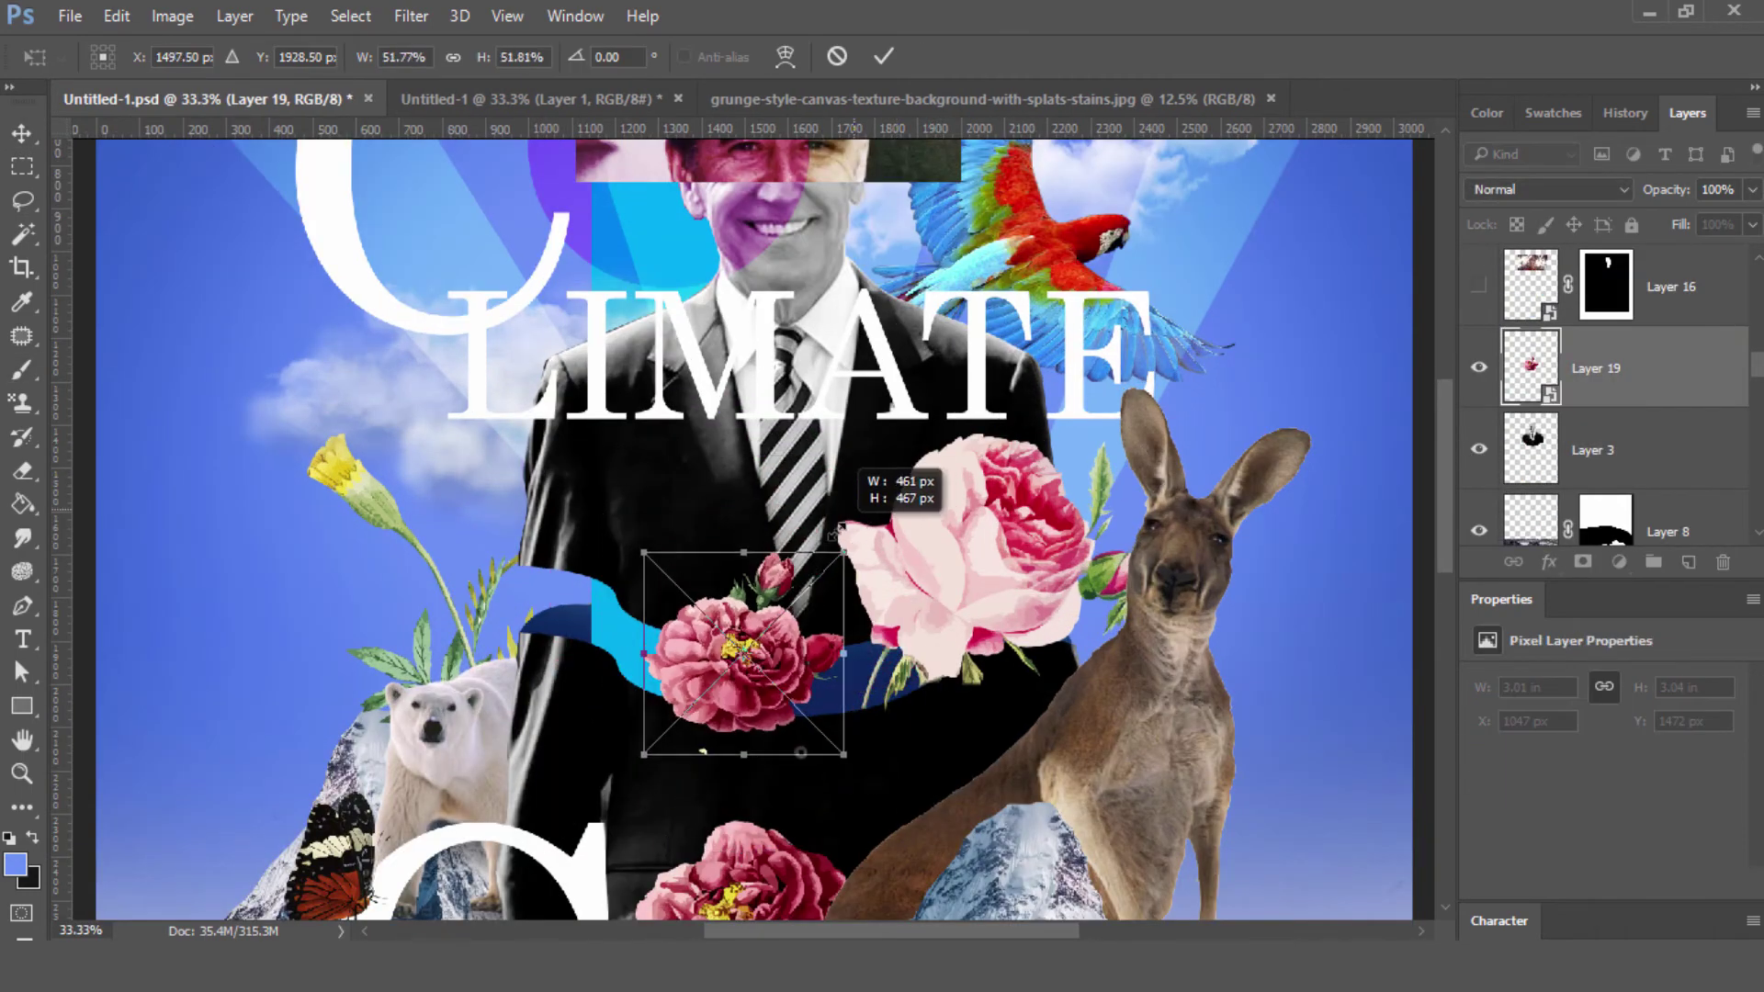
drag(873, 533, 980, 554)
key(Return)
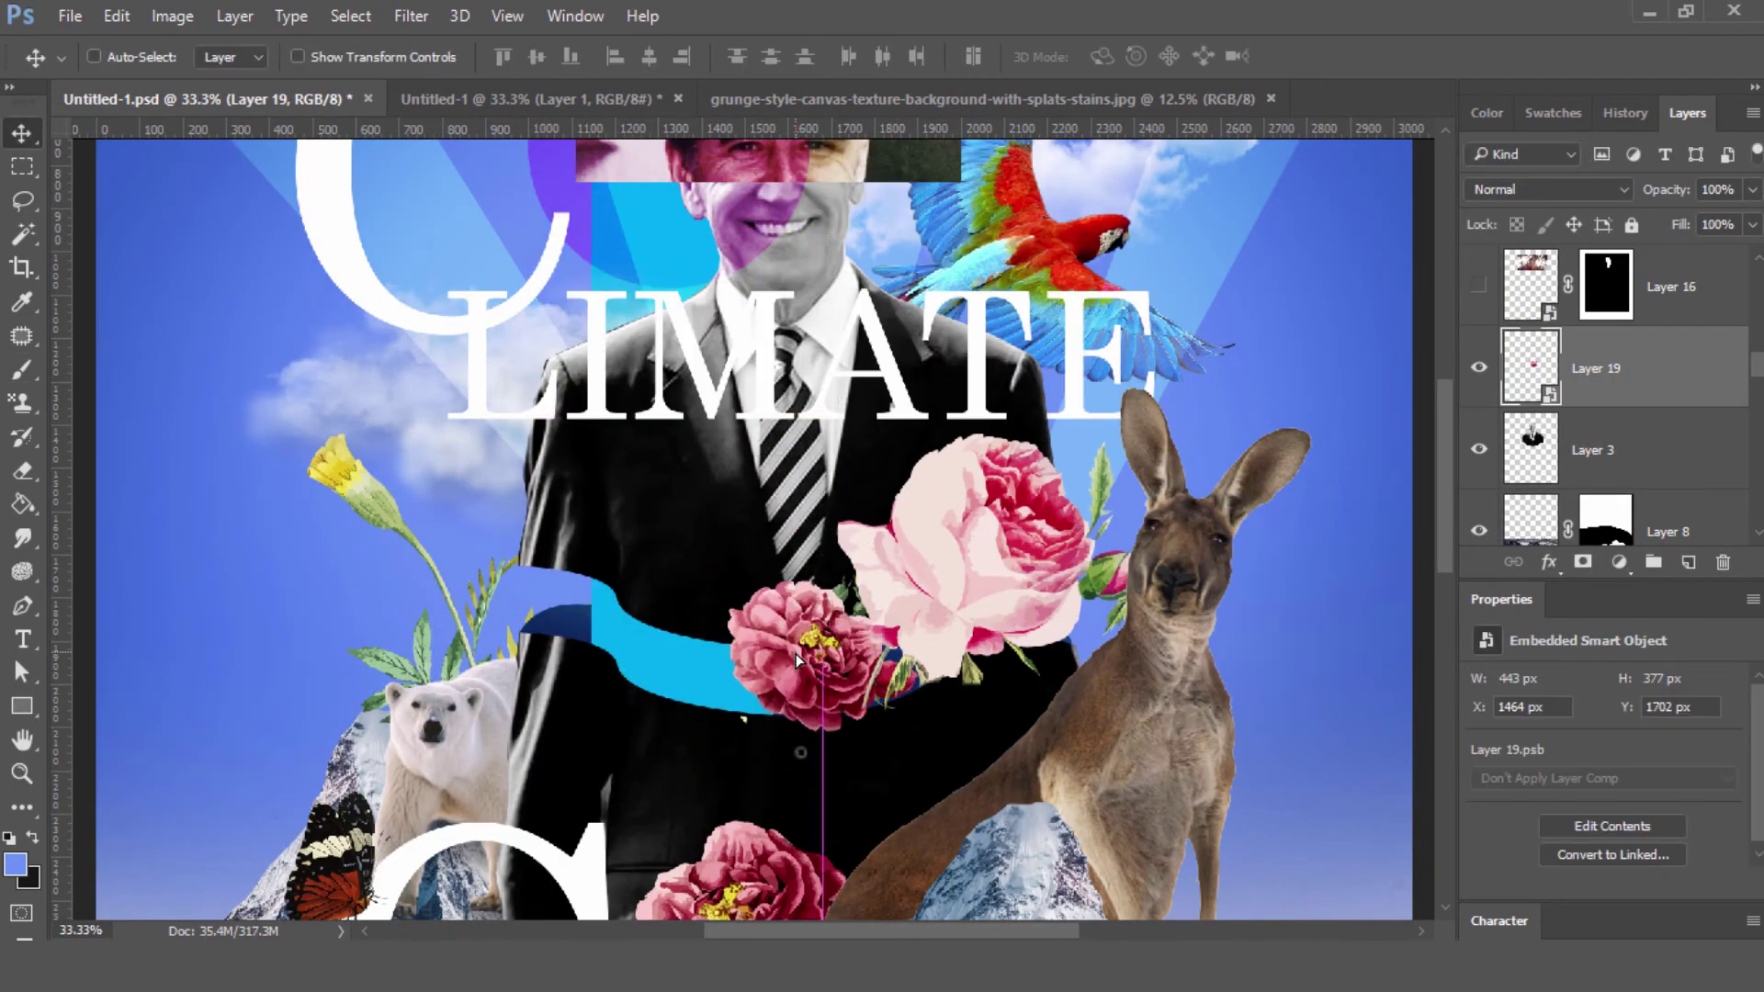
click(1582, 561)
key(b)
- Squash the blue sky fade shorter and hide the panels to preview the poster
key(ctrl+minus)
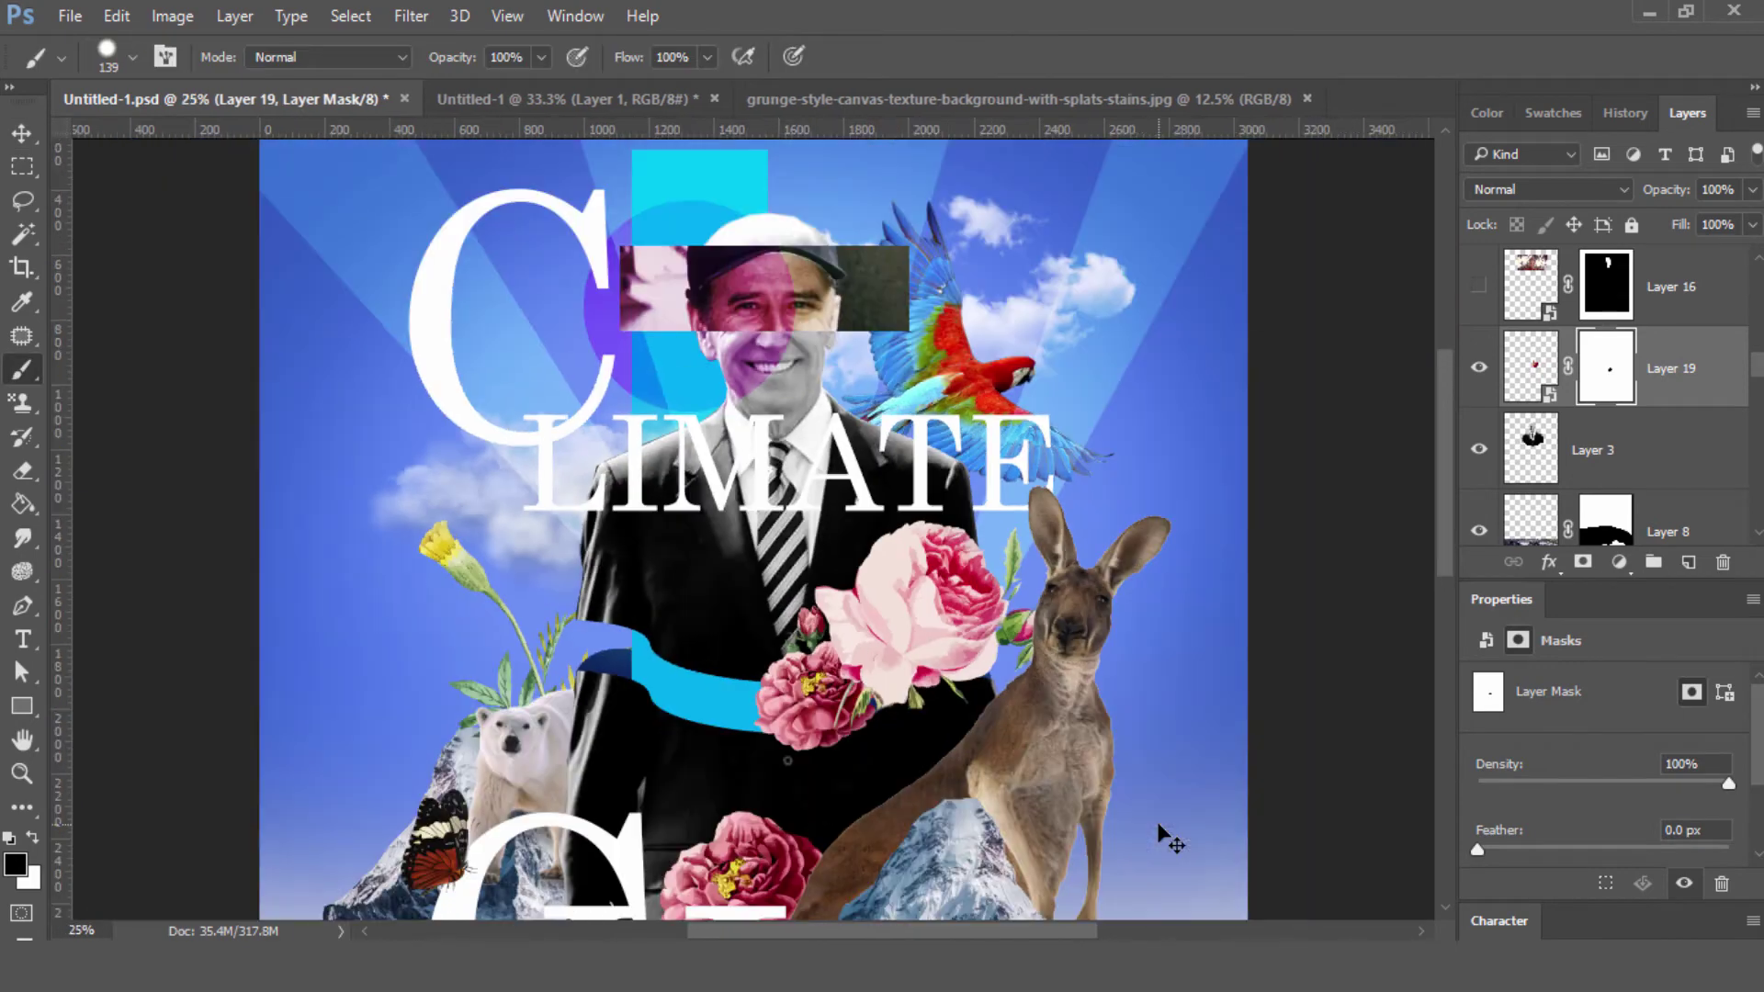
key(ctrl+minus)
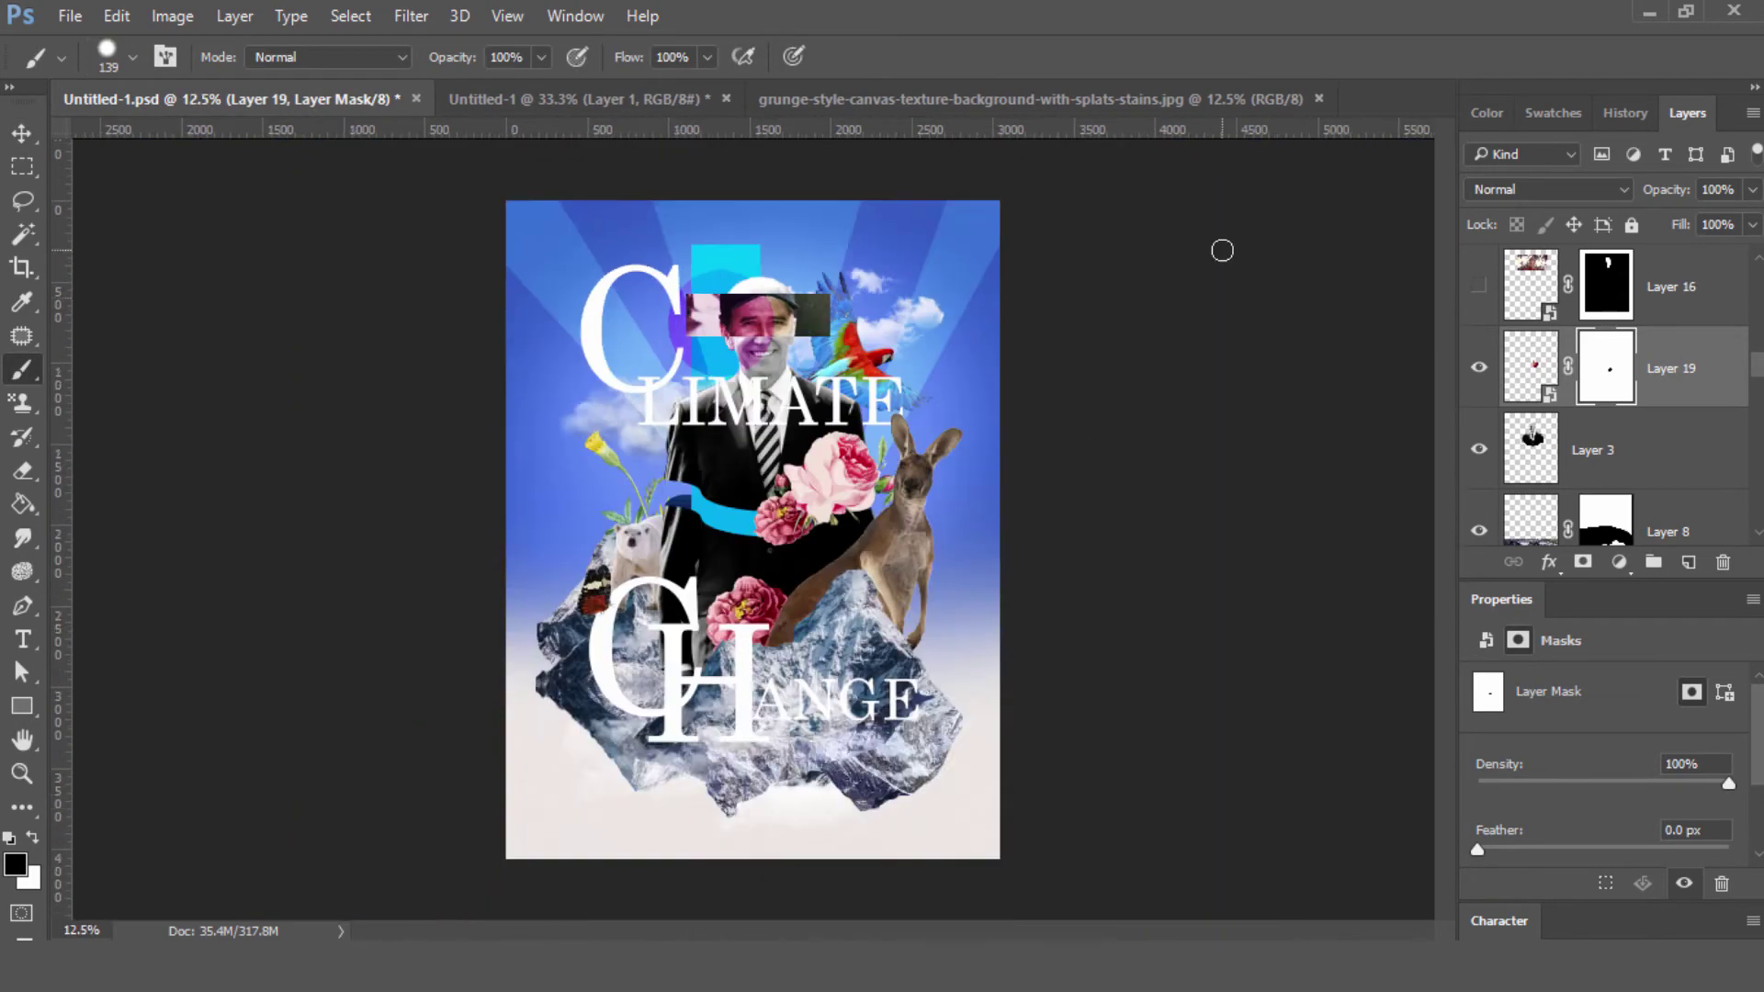
key(ctrl+plus)
key(ctrl+t)
drag(778, 796, 777, 645)
key(Return)
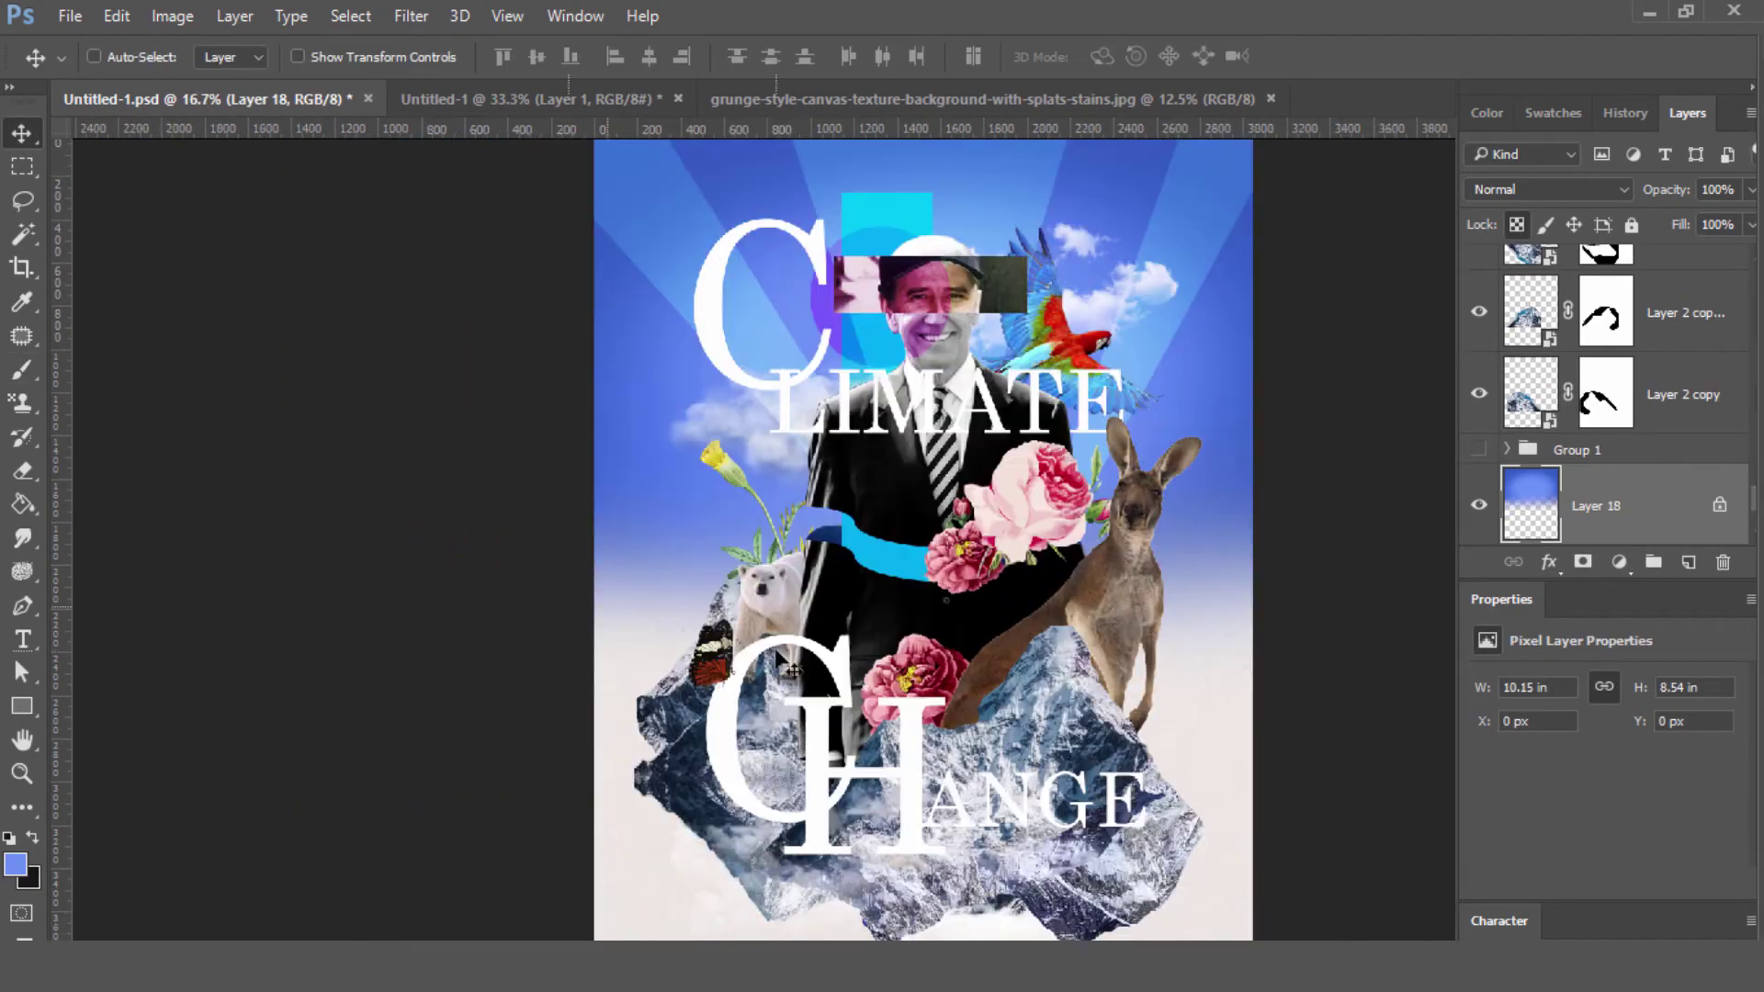
key(Tab)
key(ctrl+minus)
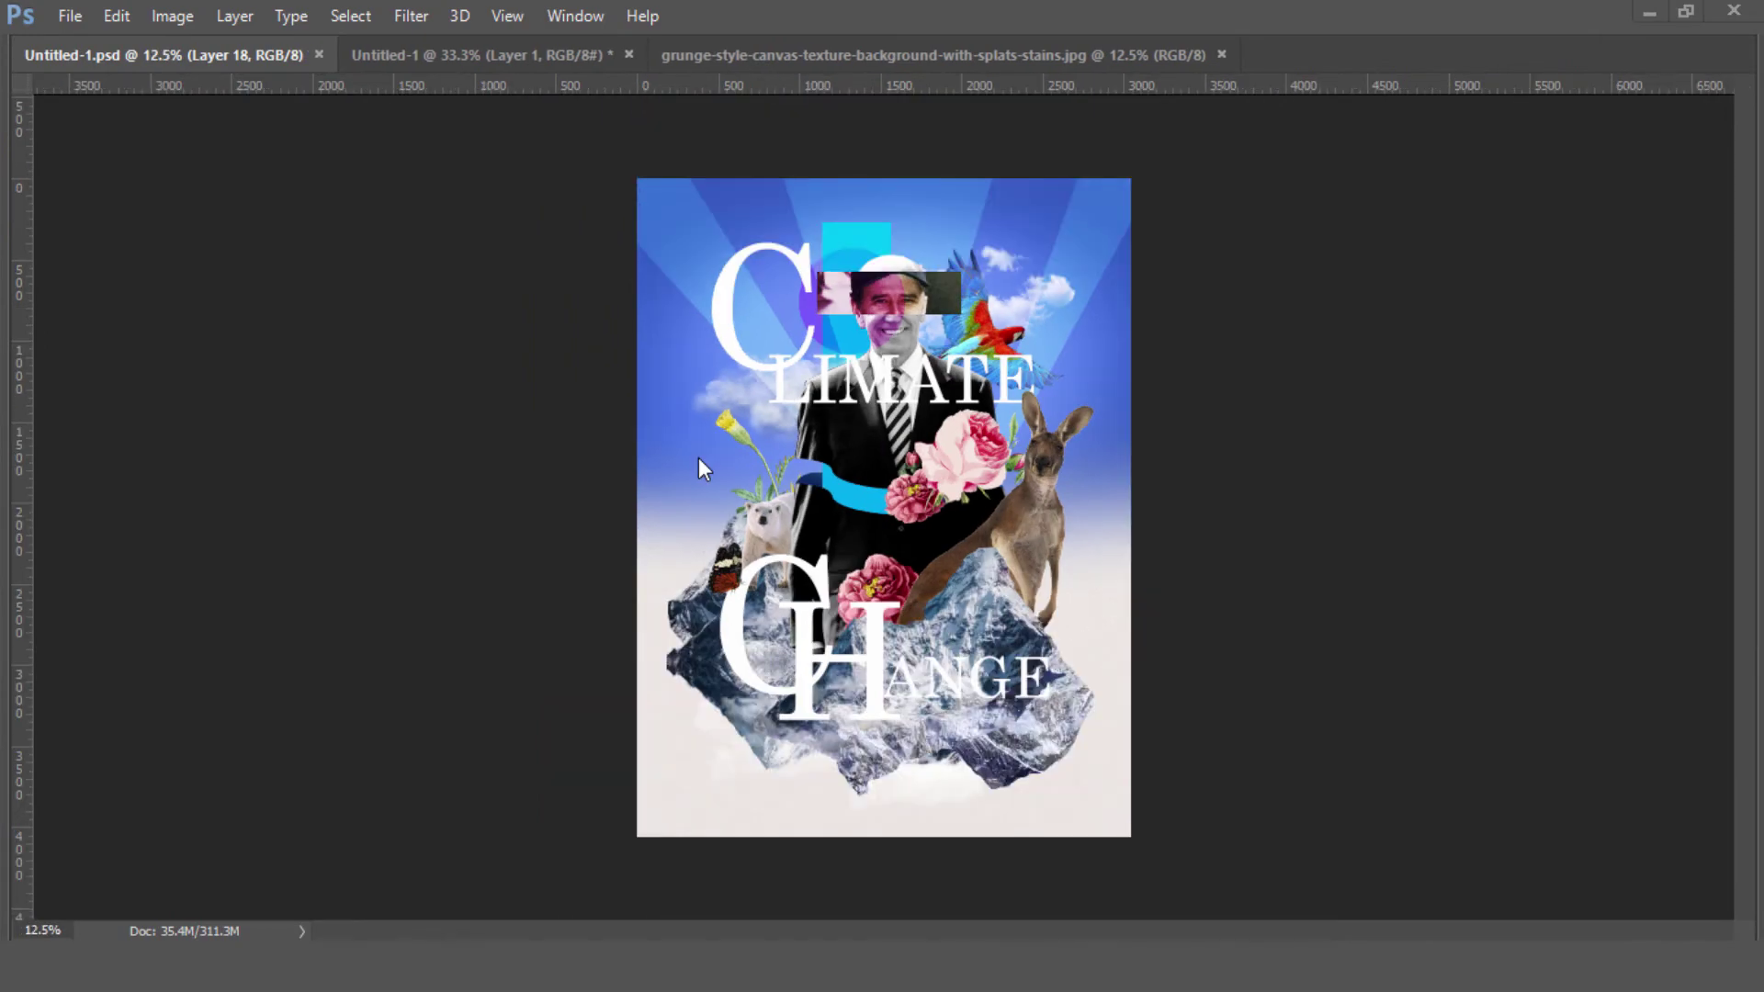
- Open the polar bears image and merge the selected layers
key(ctrl+plus)
key(ctrl+plus)
key(ctrl+plus)
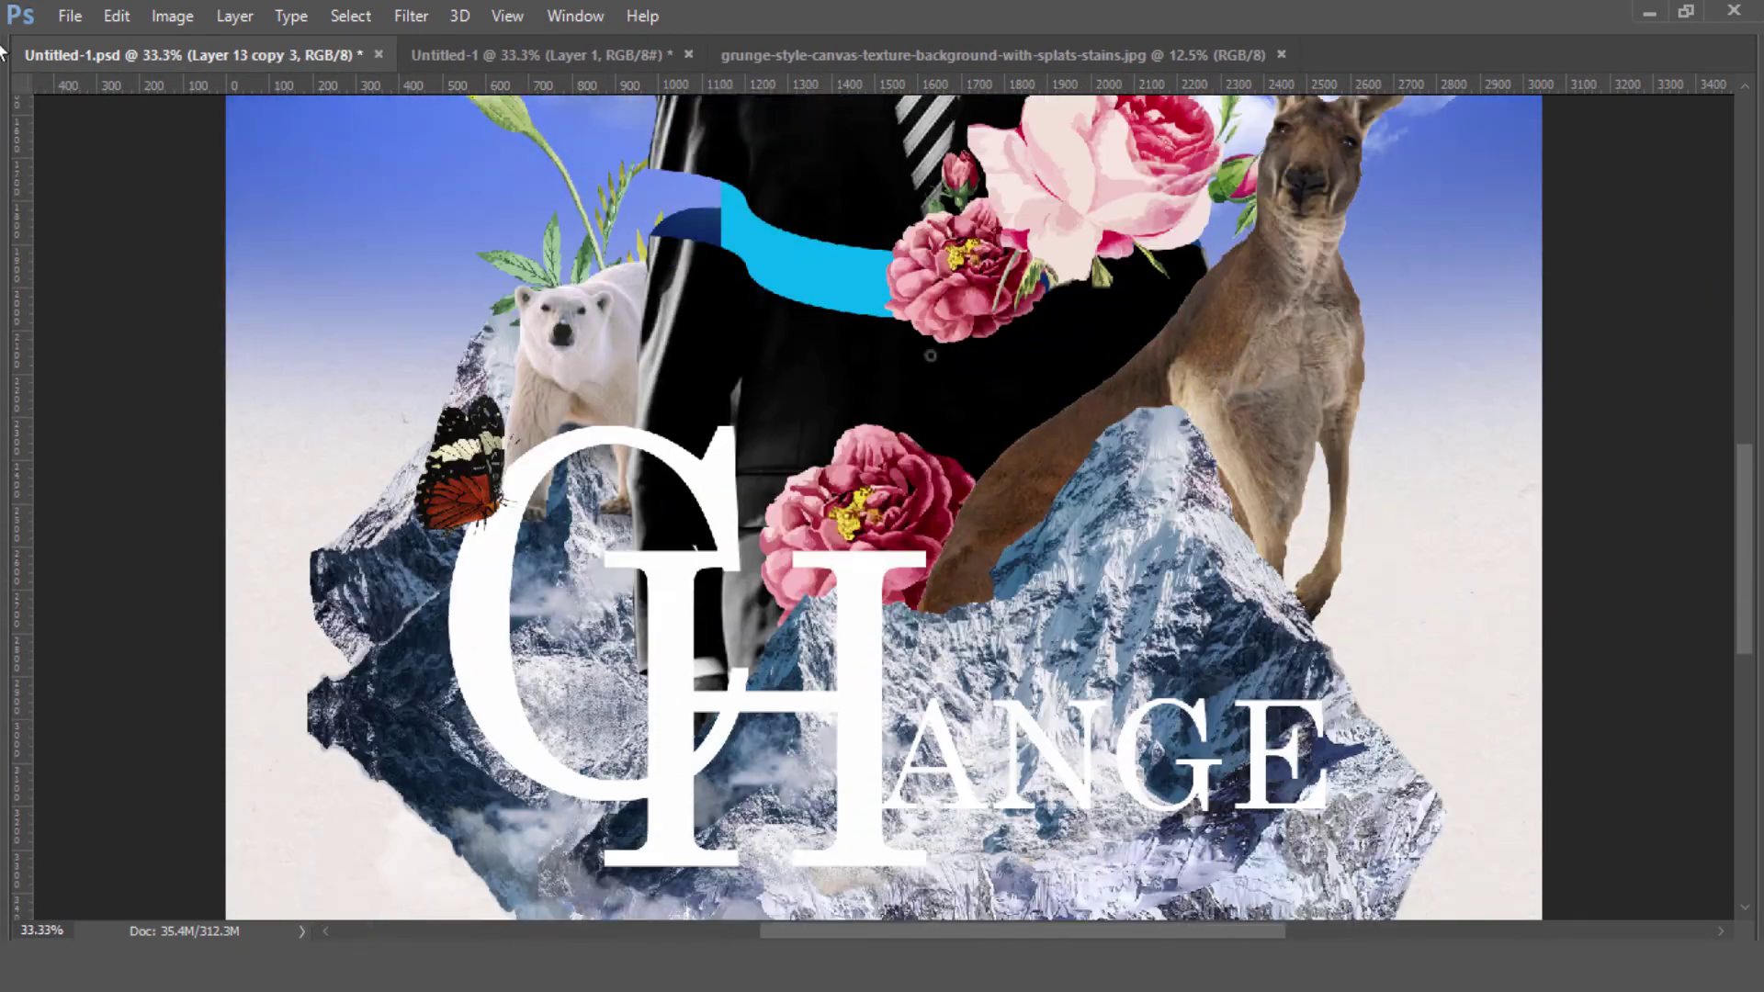
key(ctrl+o)
double_click(681, 346)
key(Tab)
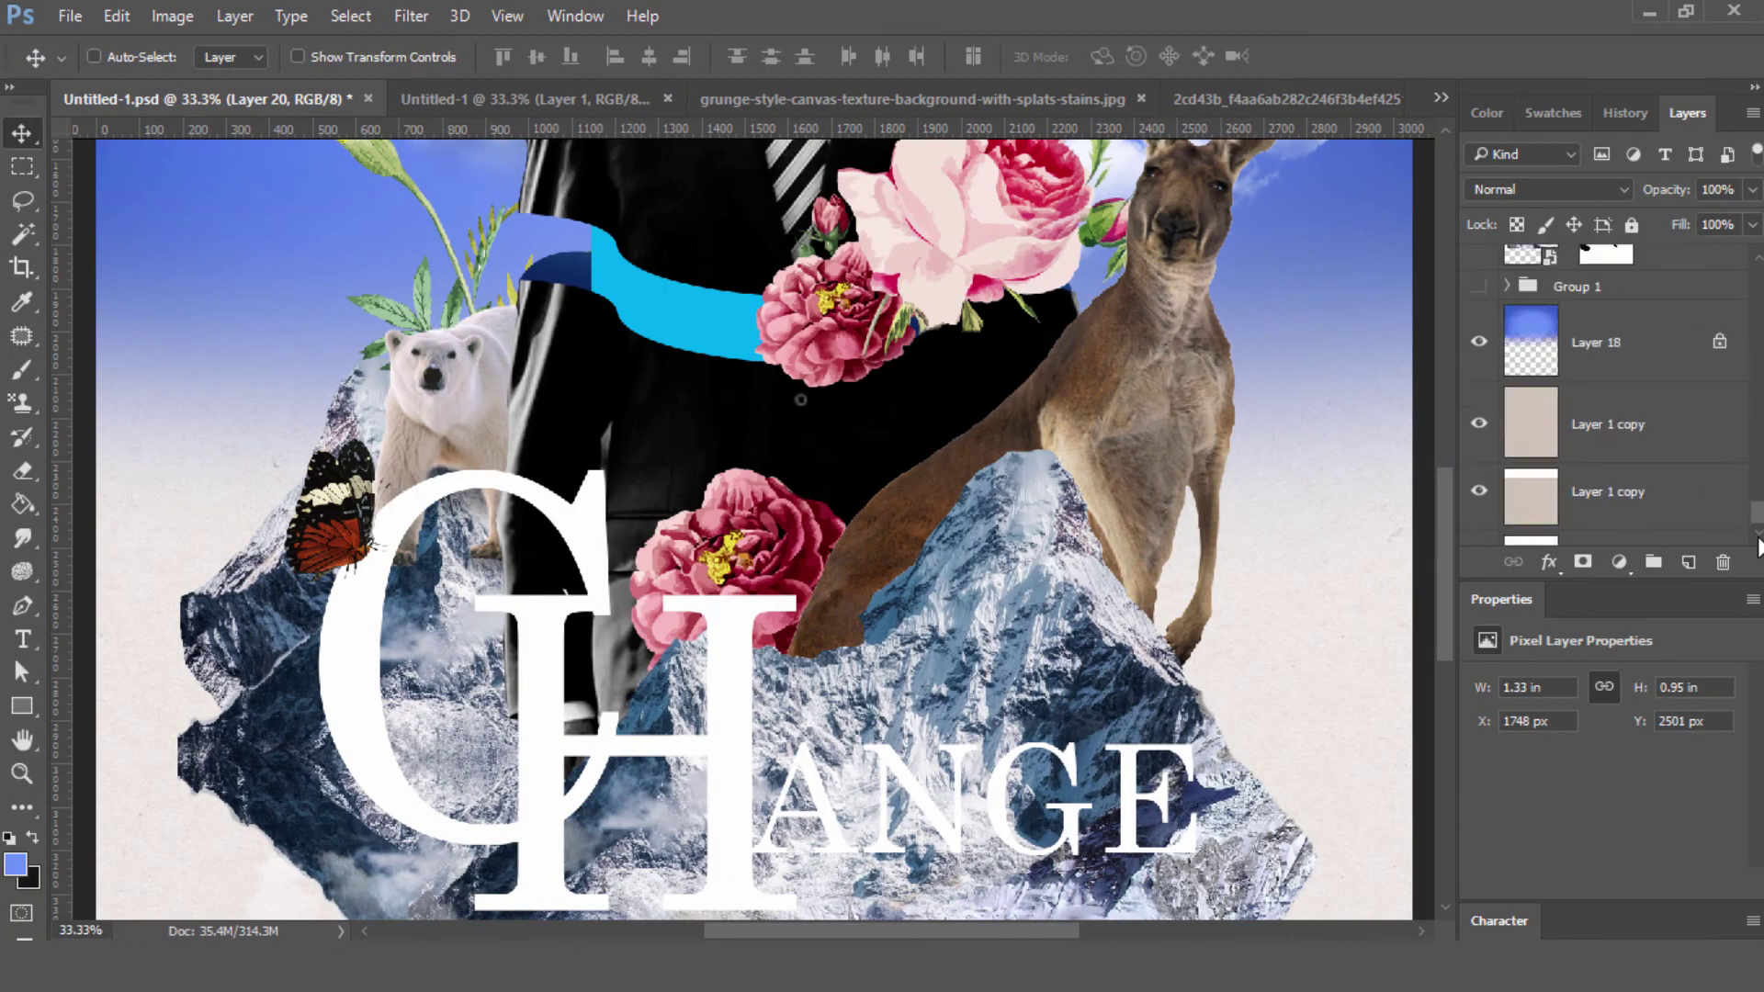
right_click(1609, 395)
click(1222, 488)
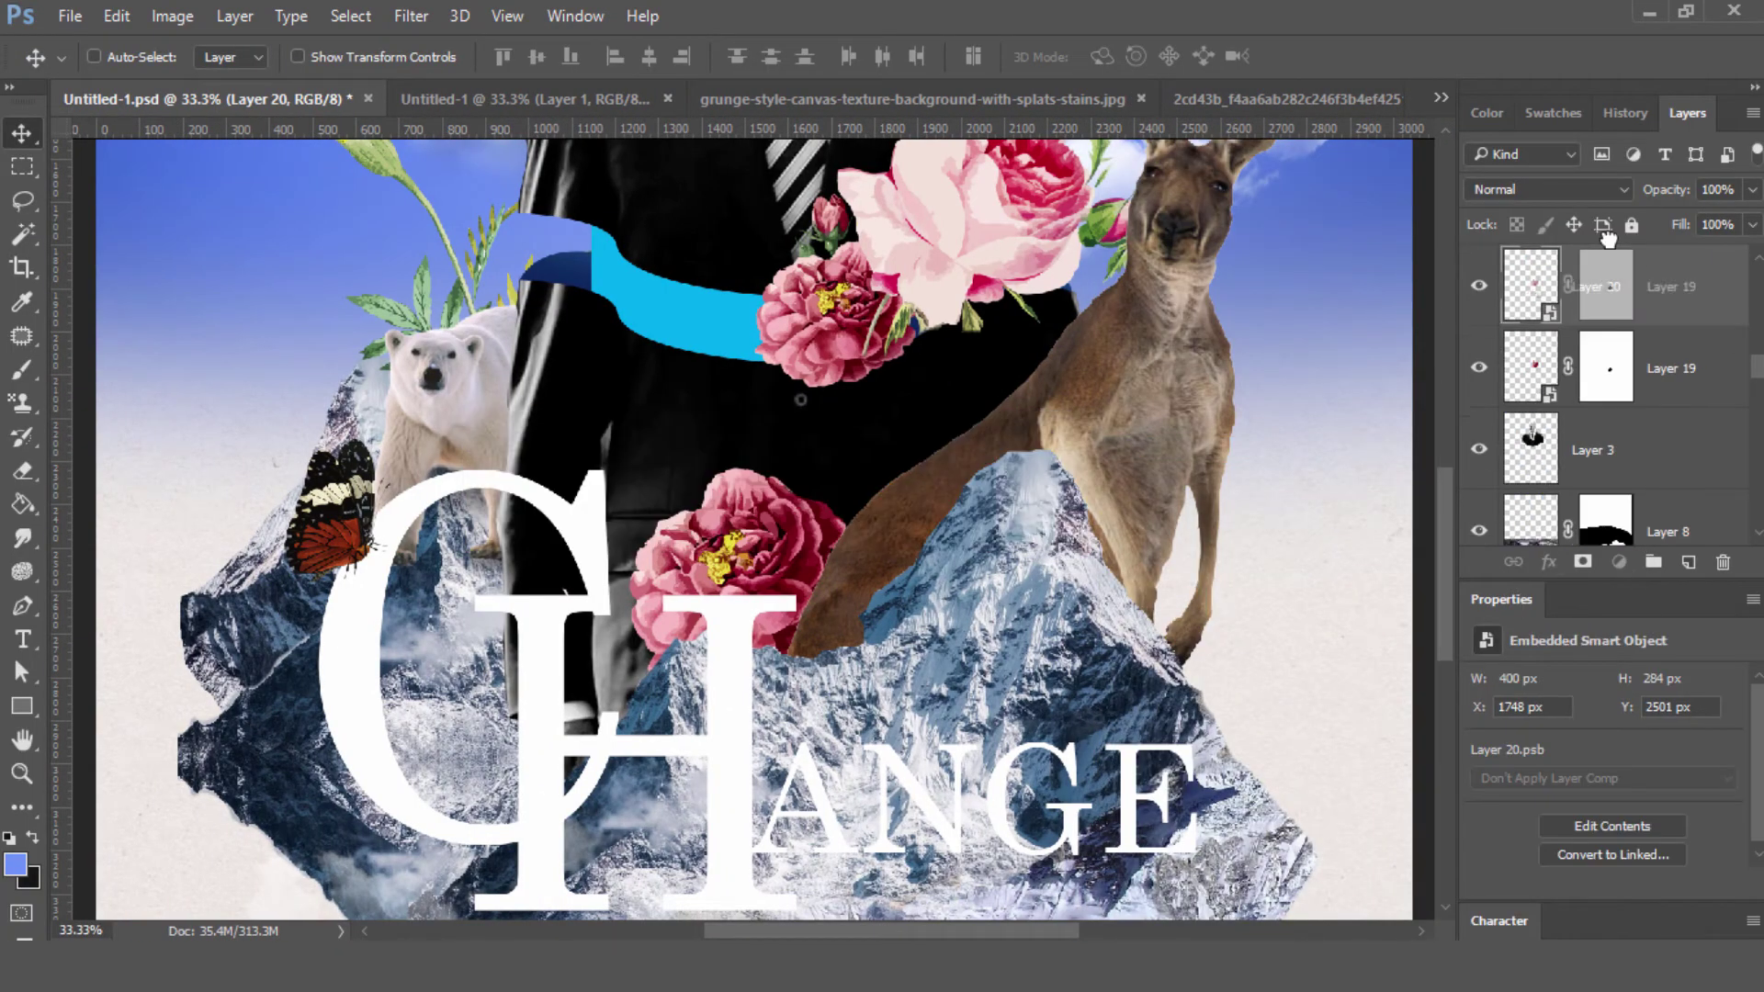
- Select the Layer 2 copy 2 mountain layer and move its shard into place
drag(1034, 549, 1226, 571)
scroll(1445, 592, down, 3)
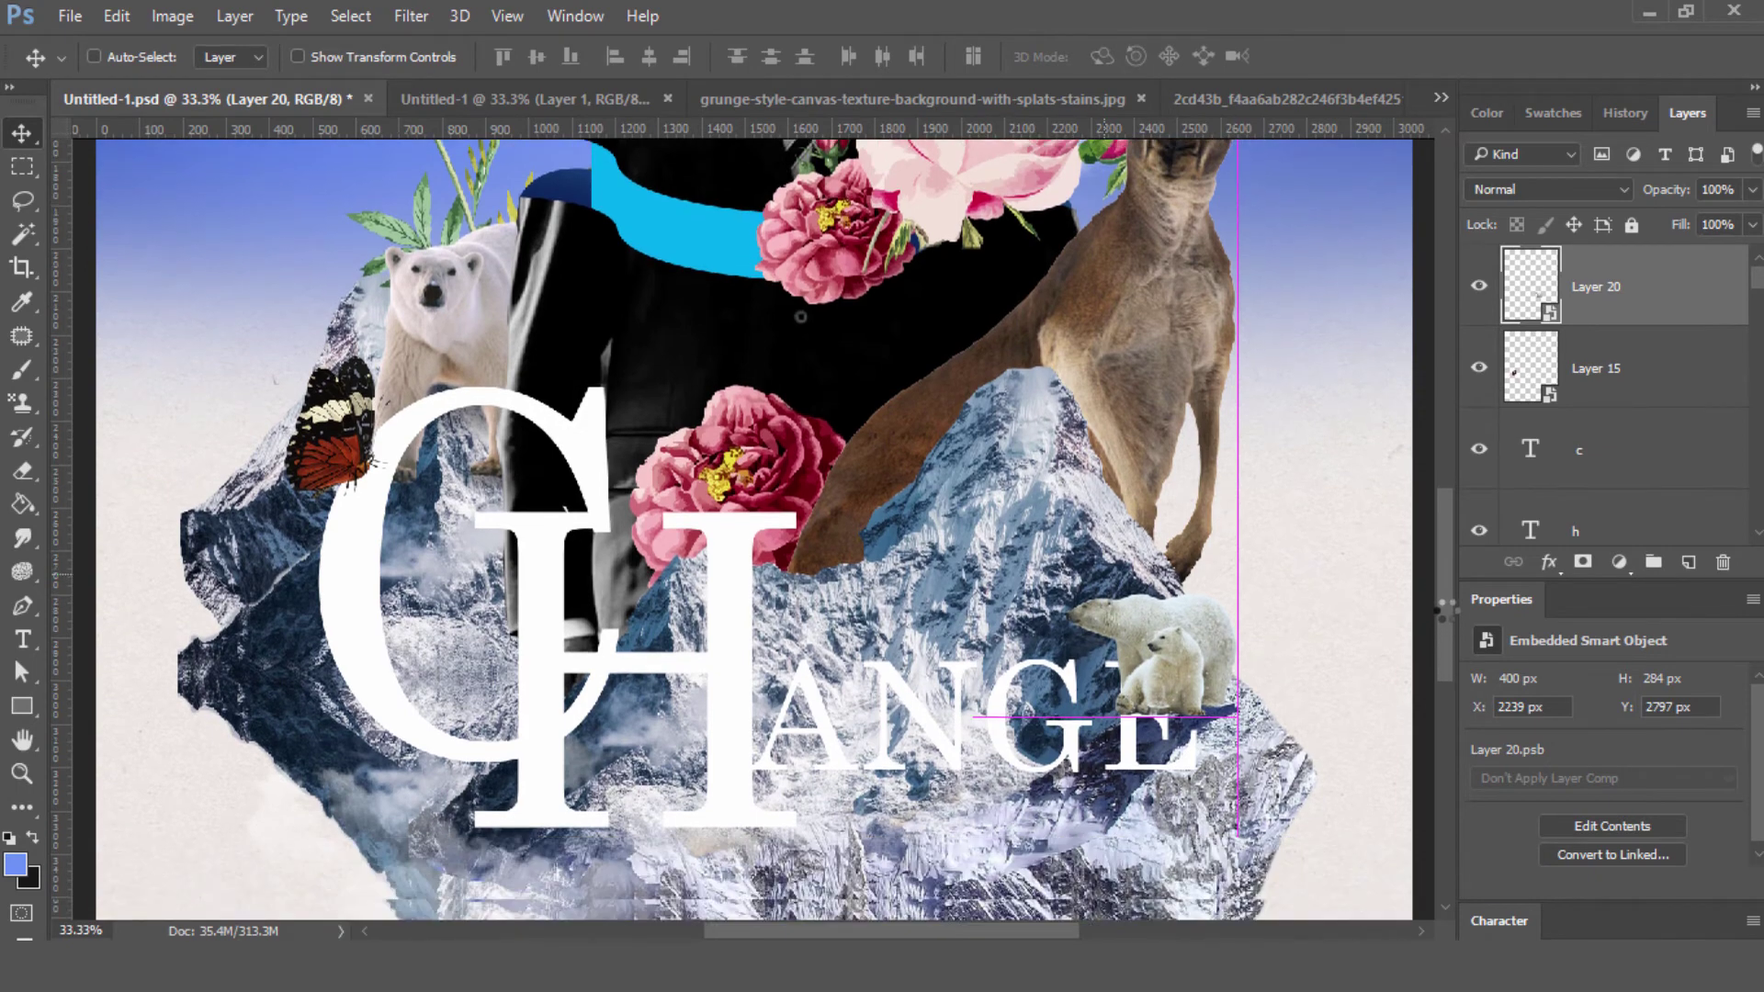
scroll(1448, 588, down, 3)
scroll(1240, 514, down, 2)
right_click(900, 703)
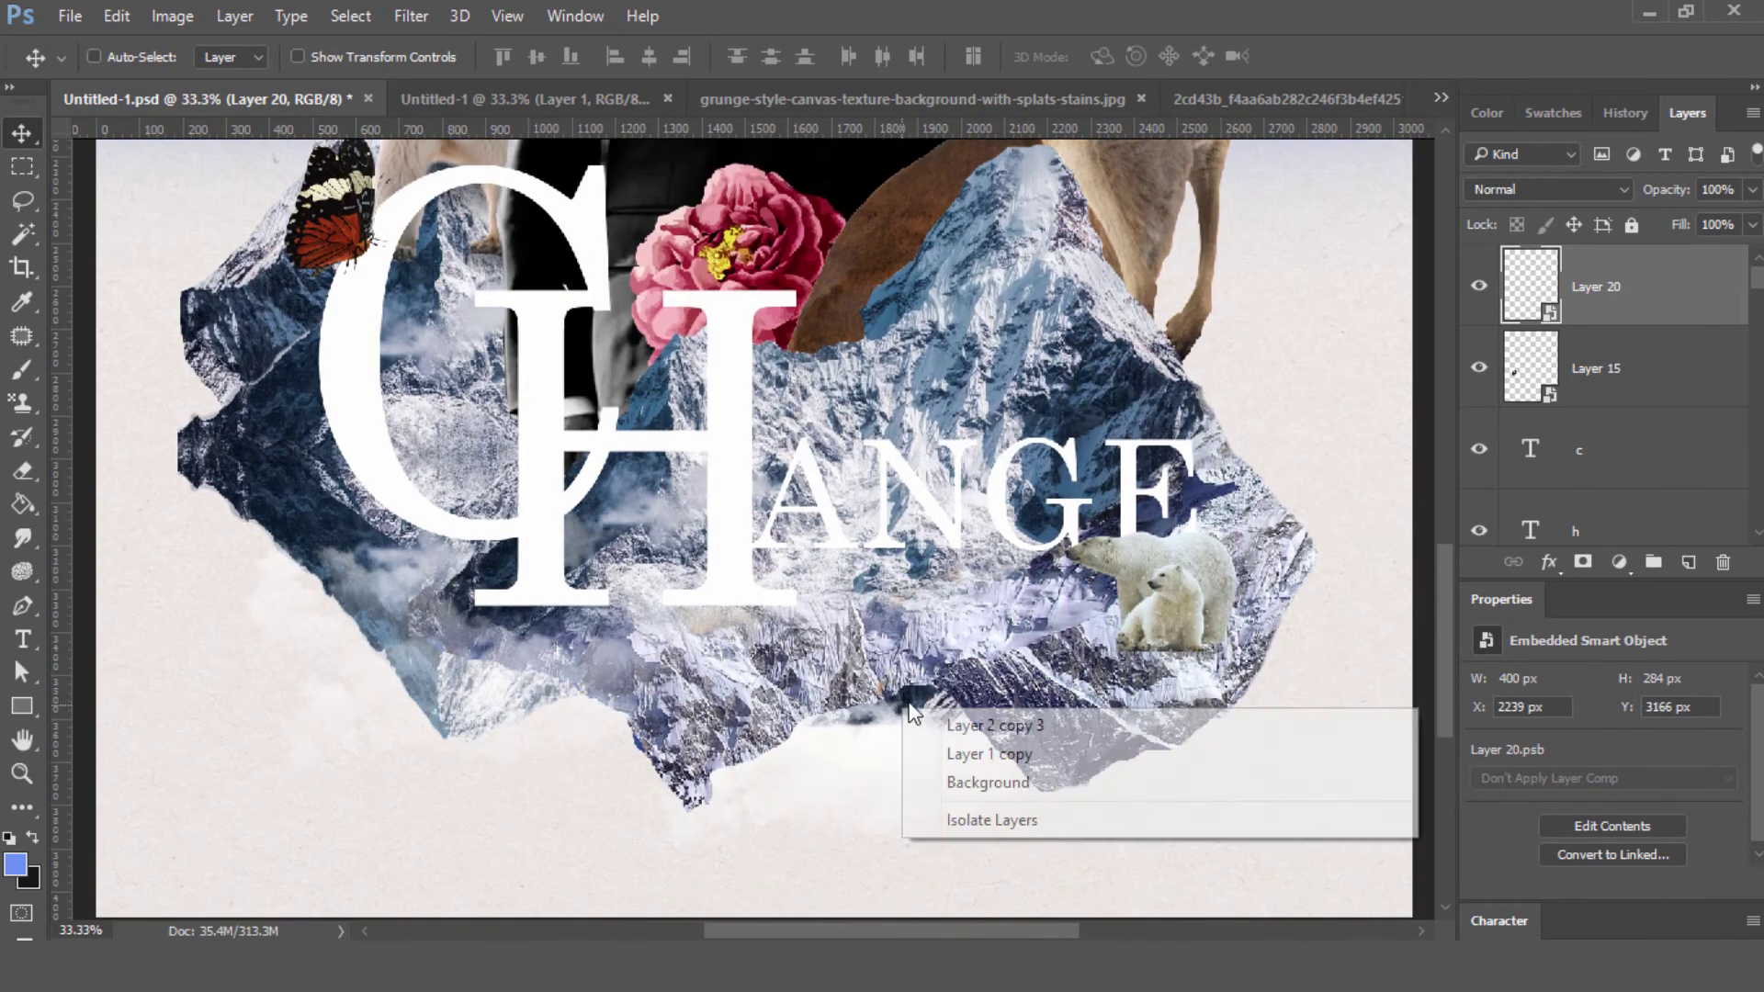
click(1001, 723)
drag(1154, 589, 1155, 592)
click(882, 382)
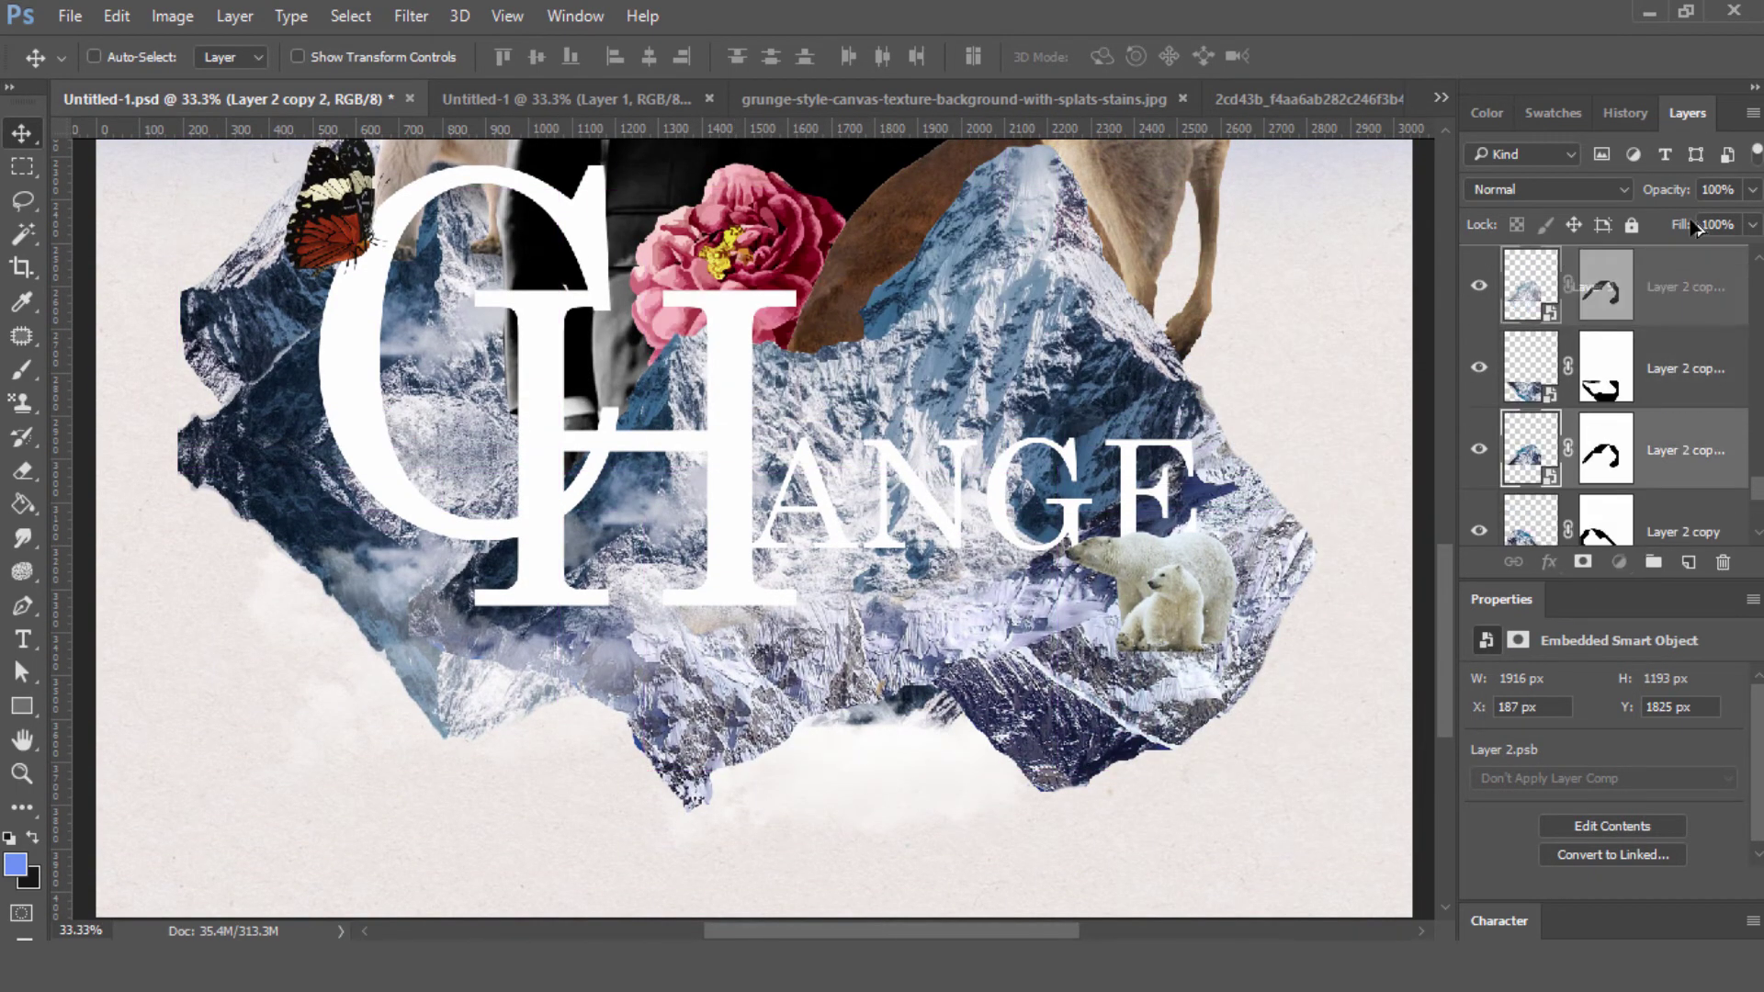
mouse_move(919, 643)
mouse_down()
mouse_move(763, 730)
mouse_move(826, 643)
mouse_up()
- Transform and duplicate the mountain shard, placing the copy lower under the HANGE lettering
click(93, 56)
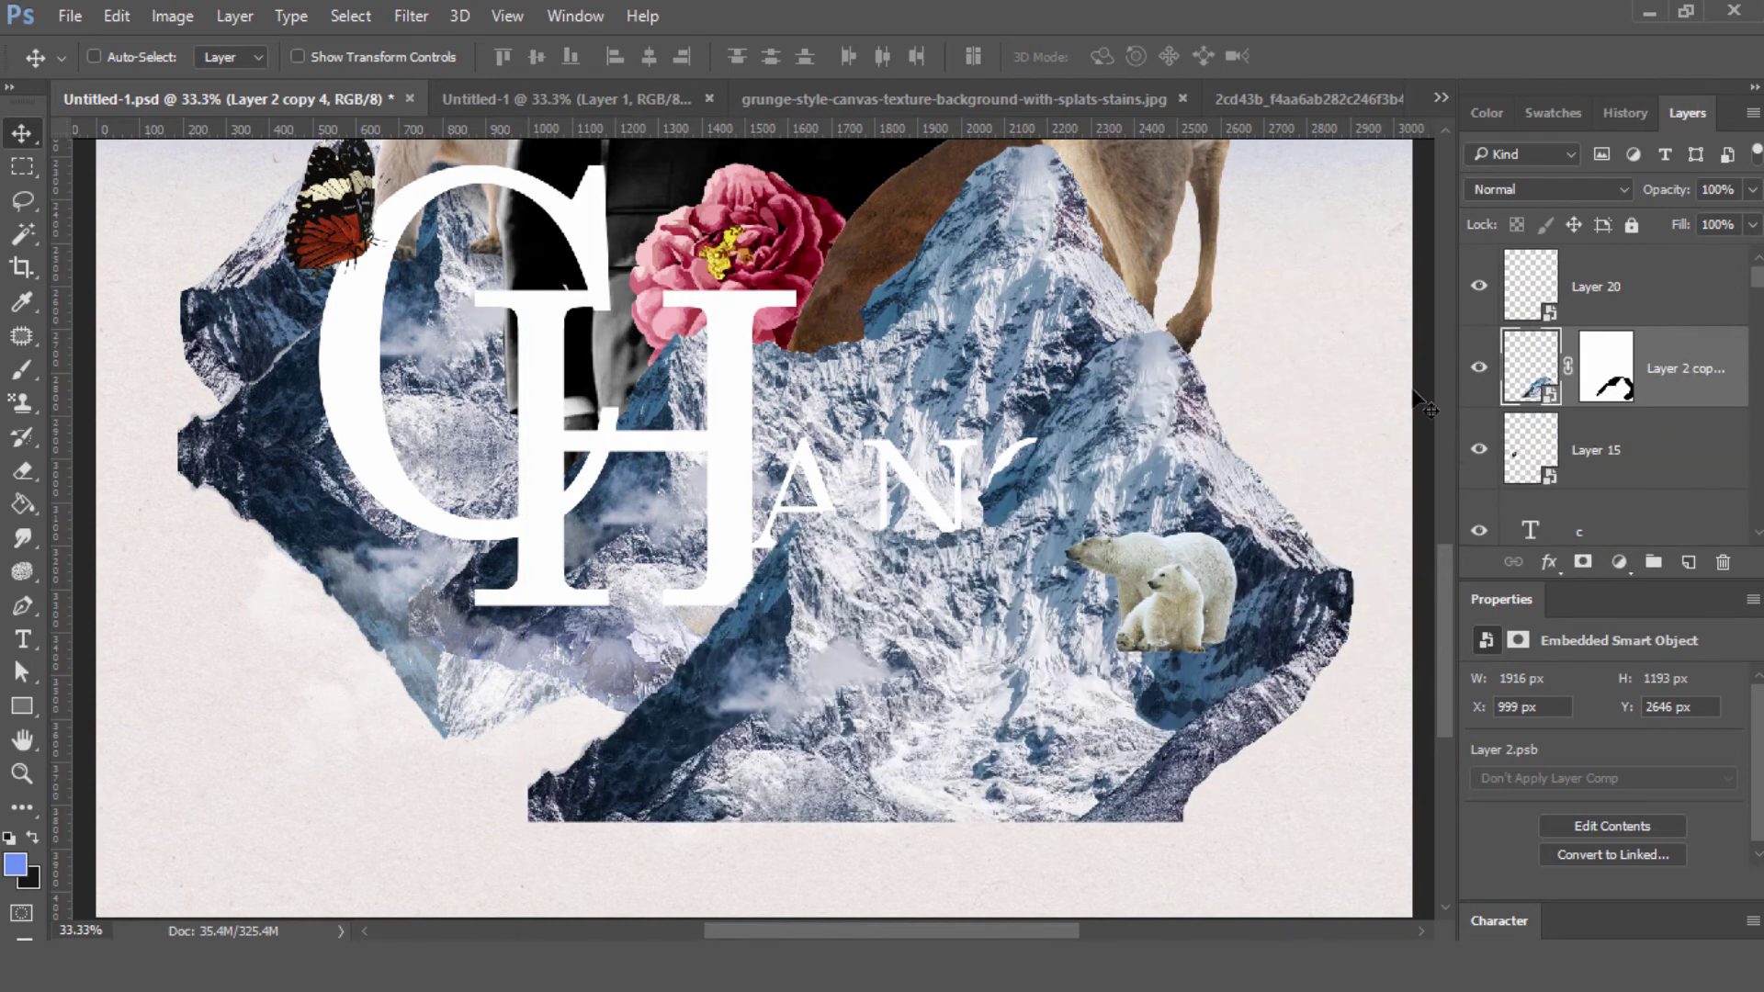
scroll(919, 551, down, 2)
drag(918, 597, 1062, 511)
drag(1120, 344, 1185, 353)
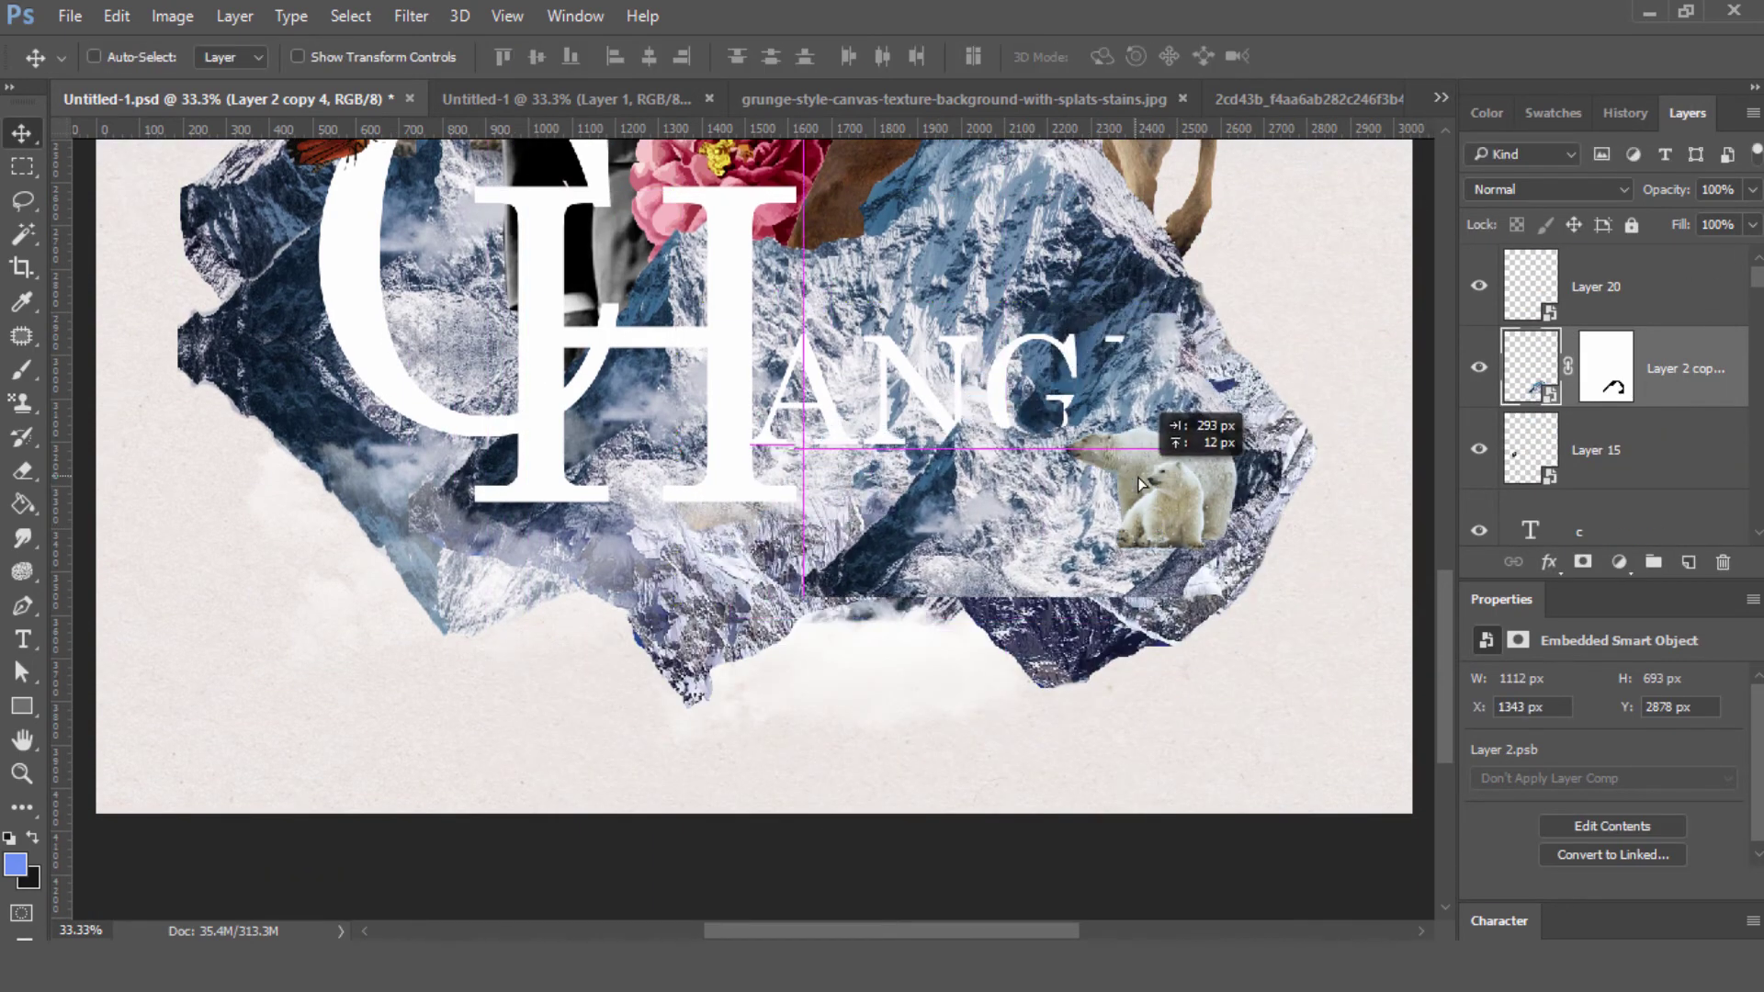
key(Return)
click(117, 16)
key(Escape)
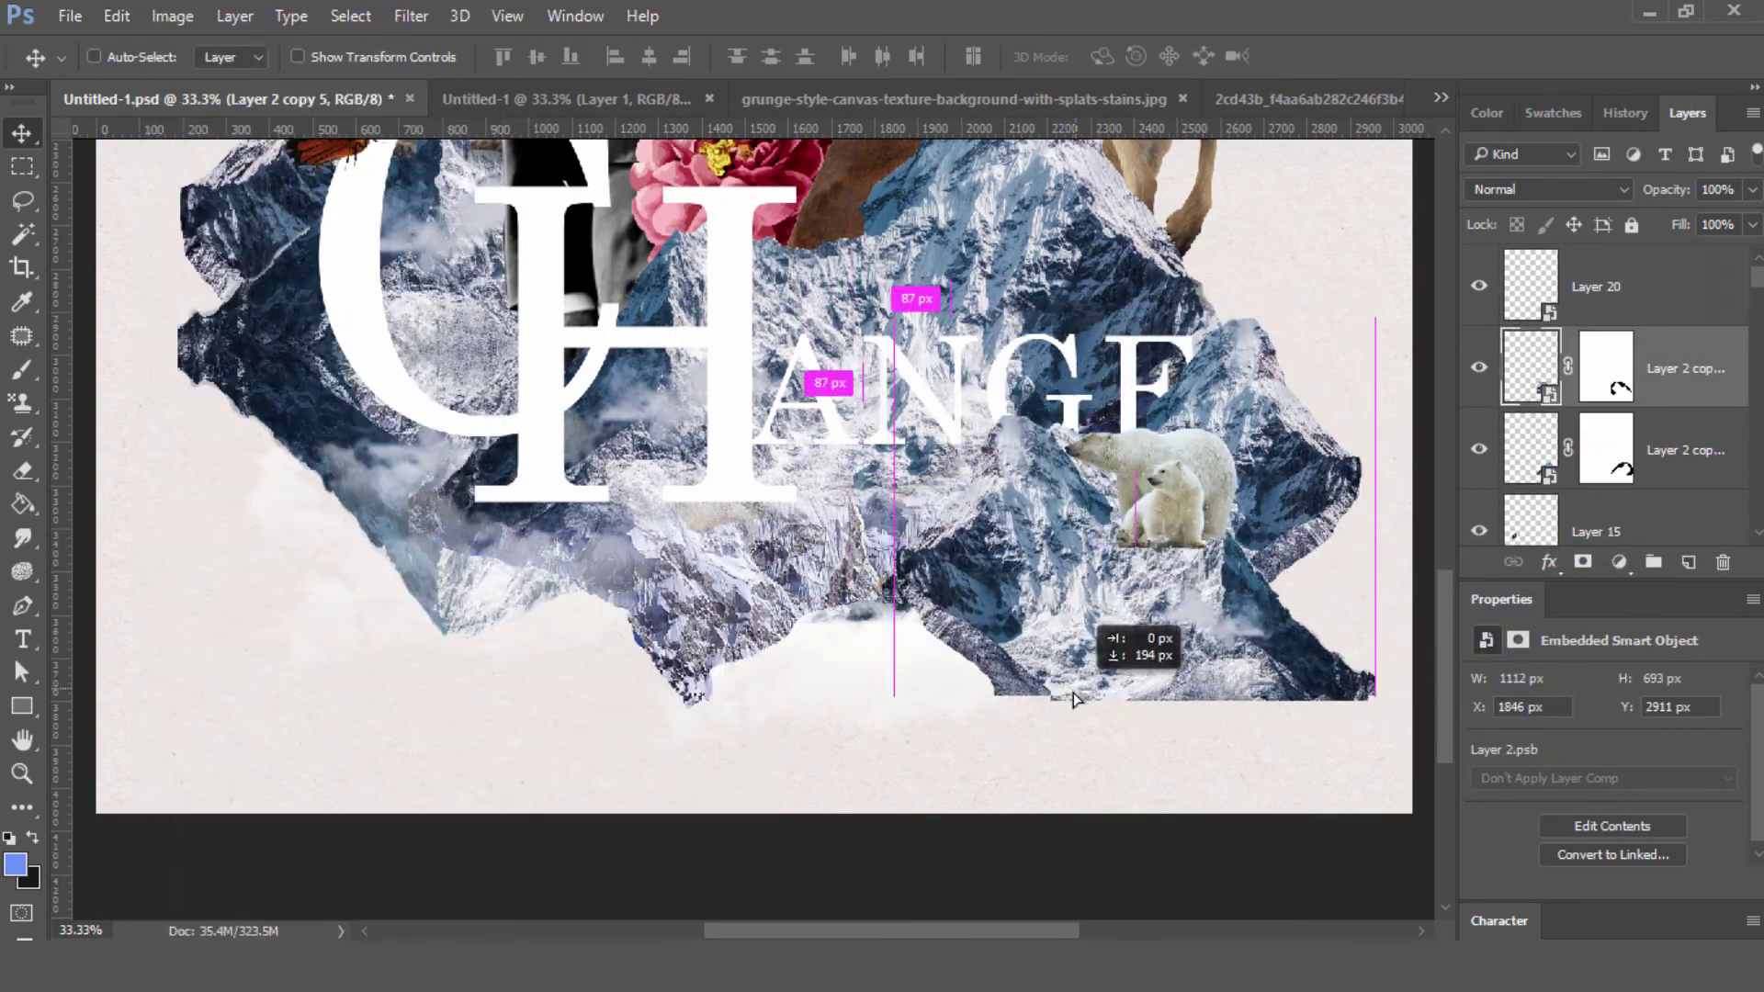
drag(1063, 689, 1223, 650)
key(ctrl+bracketleft)
- Lasso a selection along the duplicate shard's edge and select the Layer 13 copy shard
click(1605, 285)
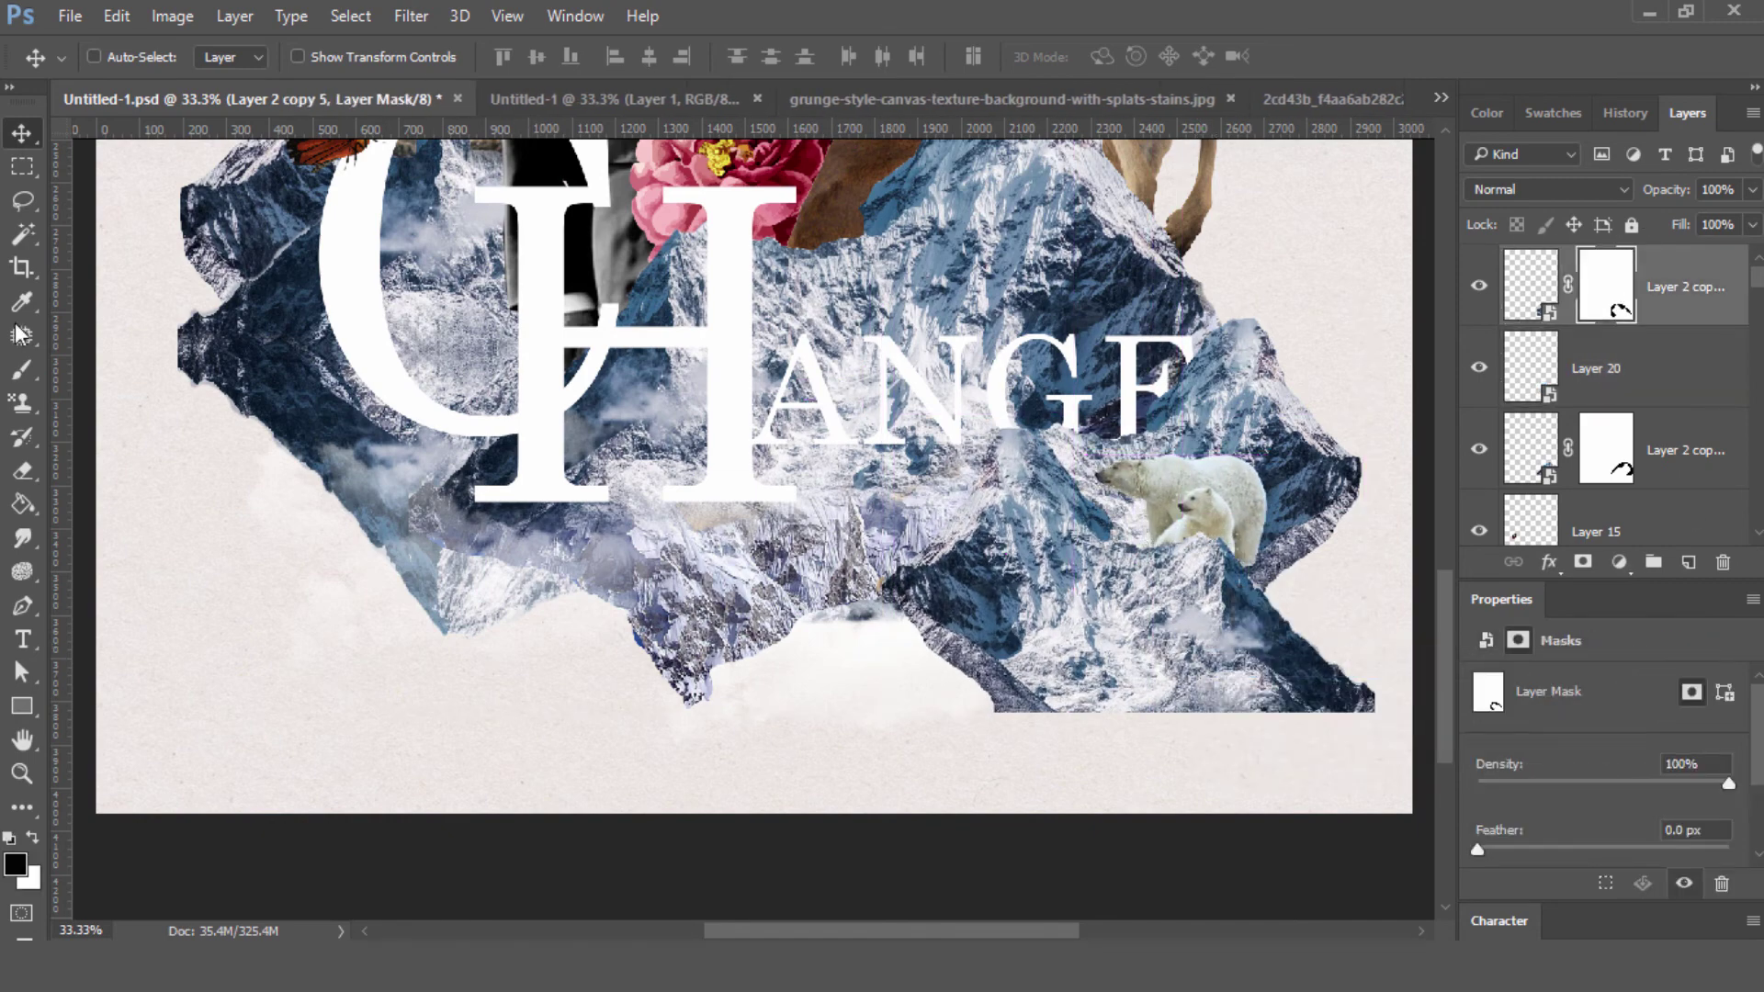
key(l)
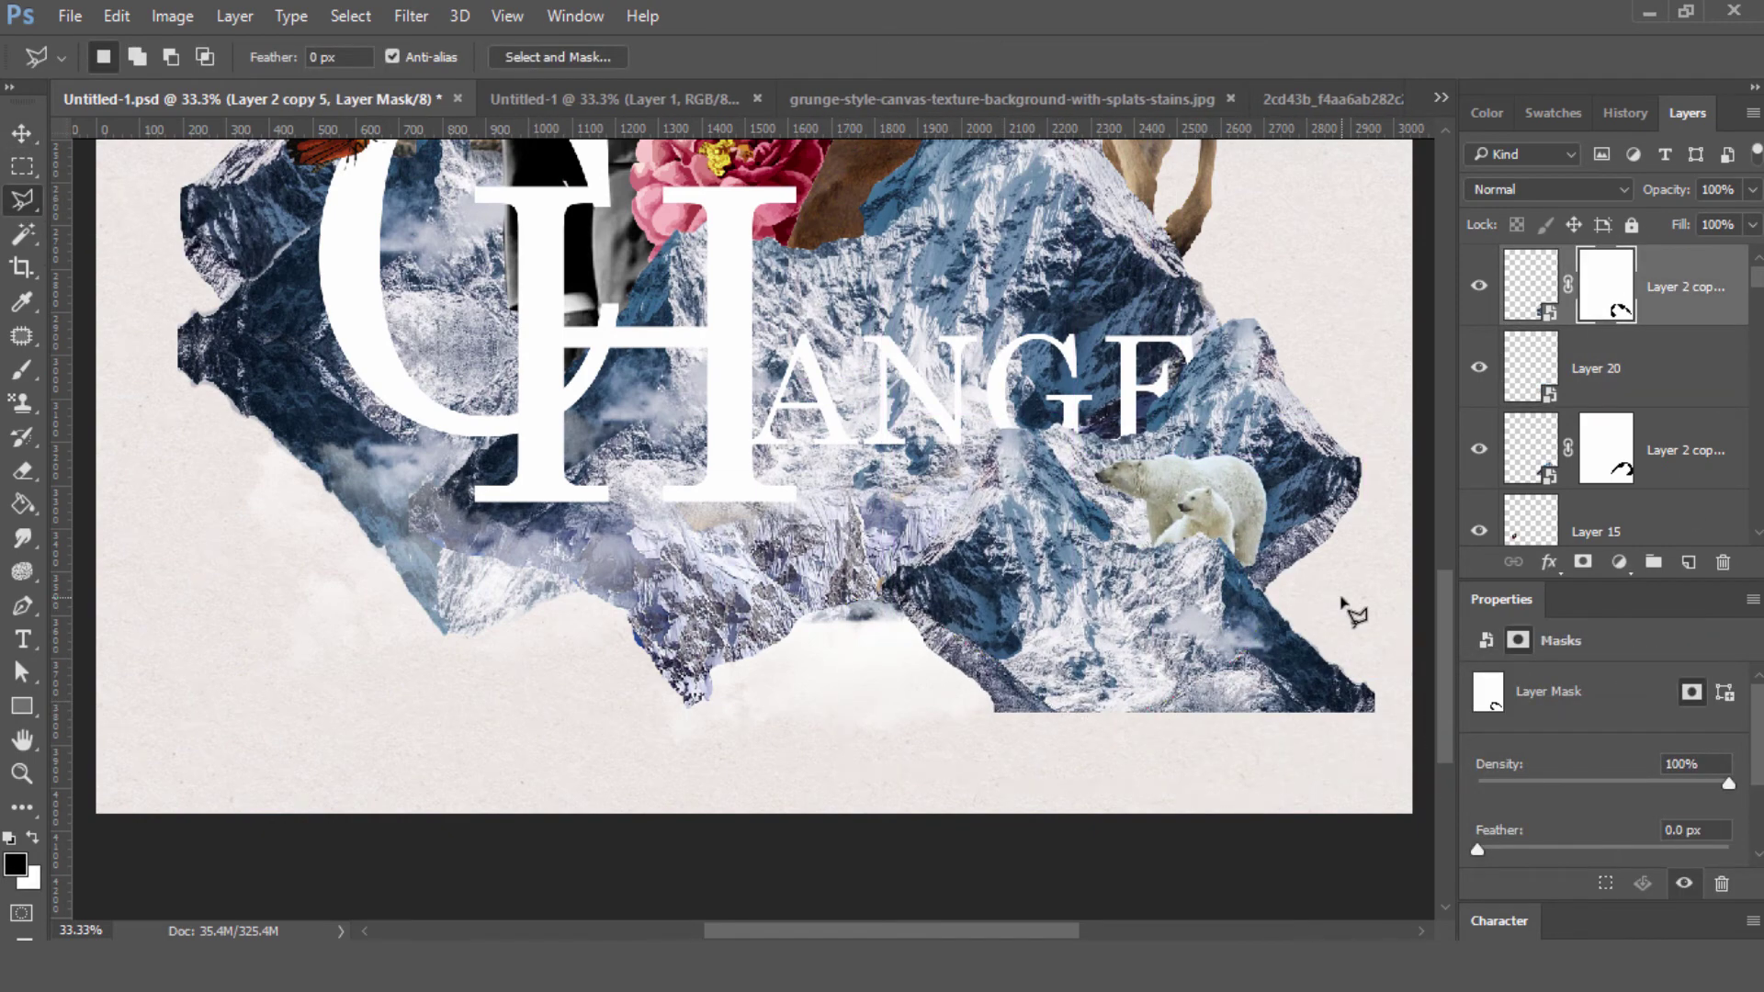
click(1347, 598)
right_click(824, 587)
click(909, 630)
right_click(862, 585)
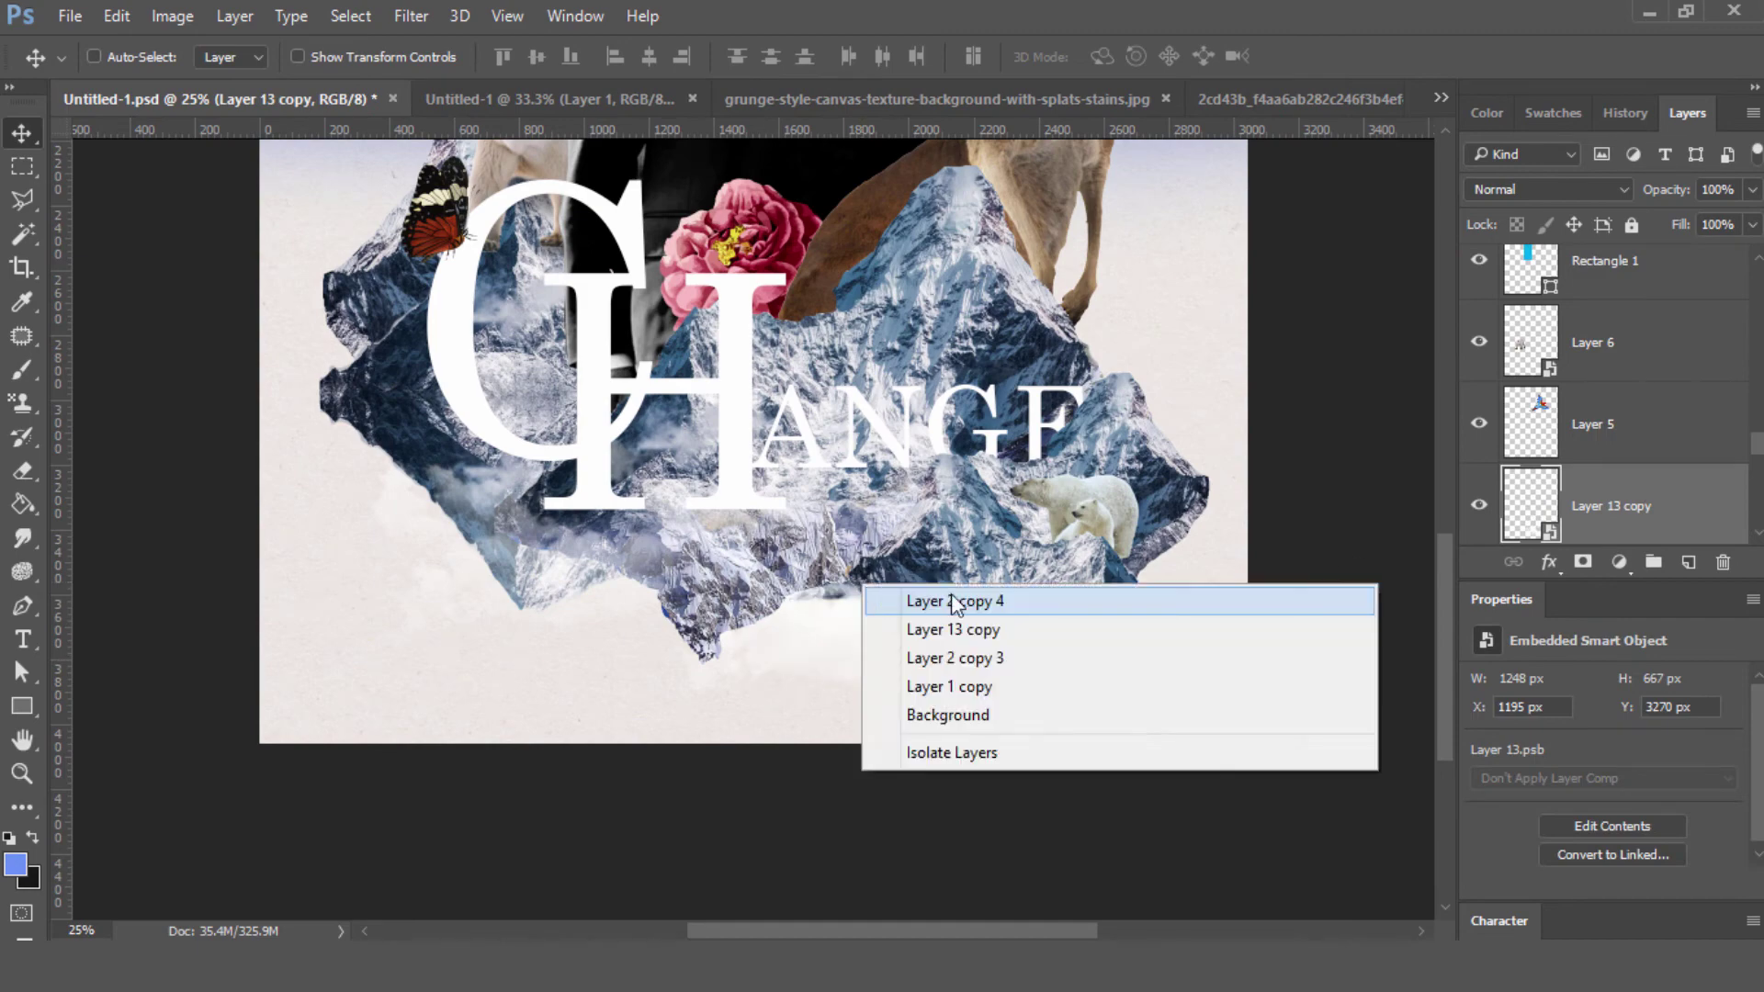
click(955, 601)
right_click(862, 584)
click(948, 686)
- Add a layer mask to the ange copy text, ready to paint in black and white
scroll(918, 591, up, 2)
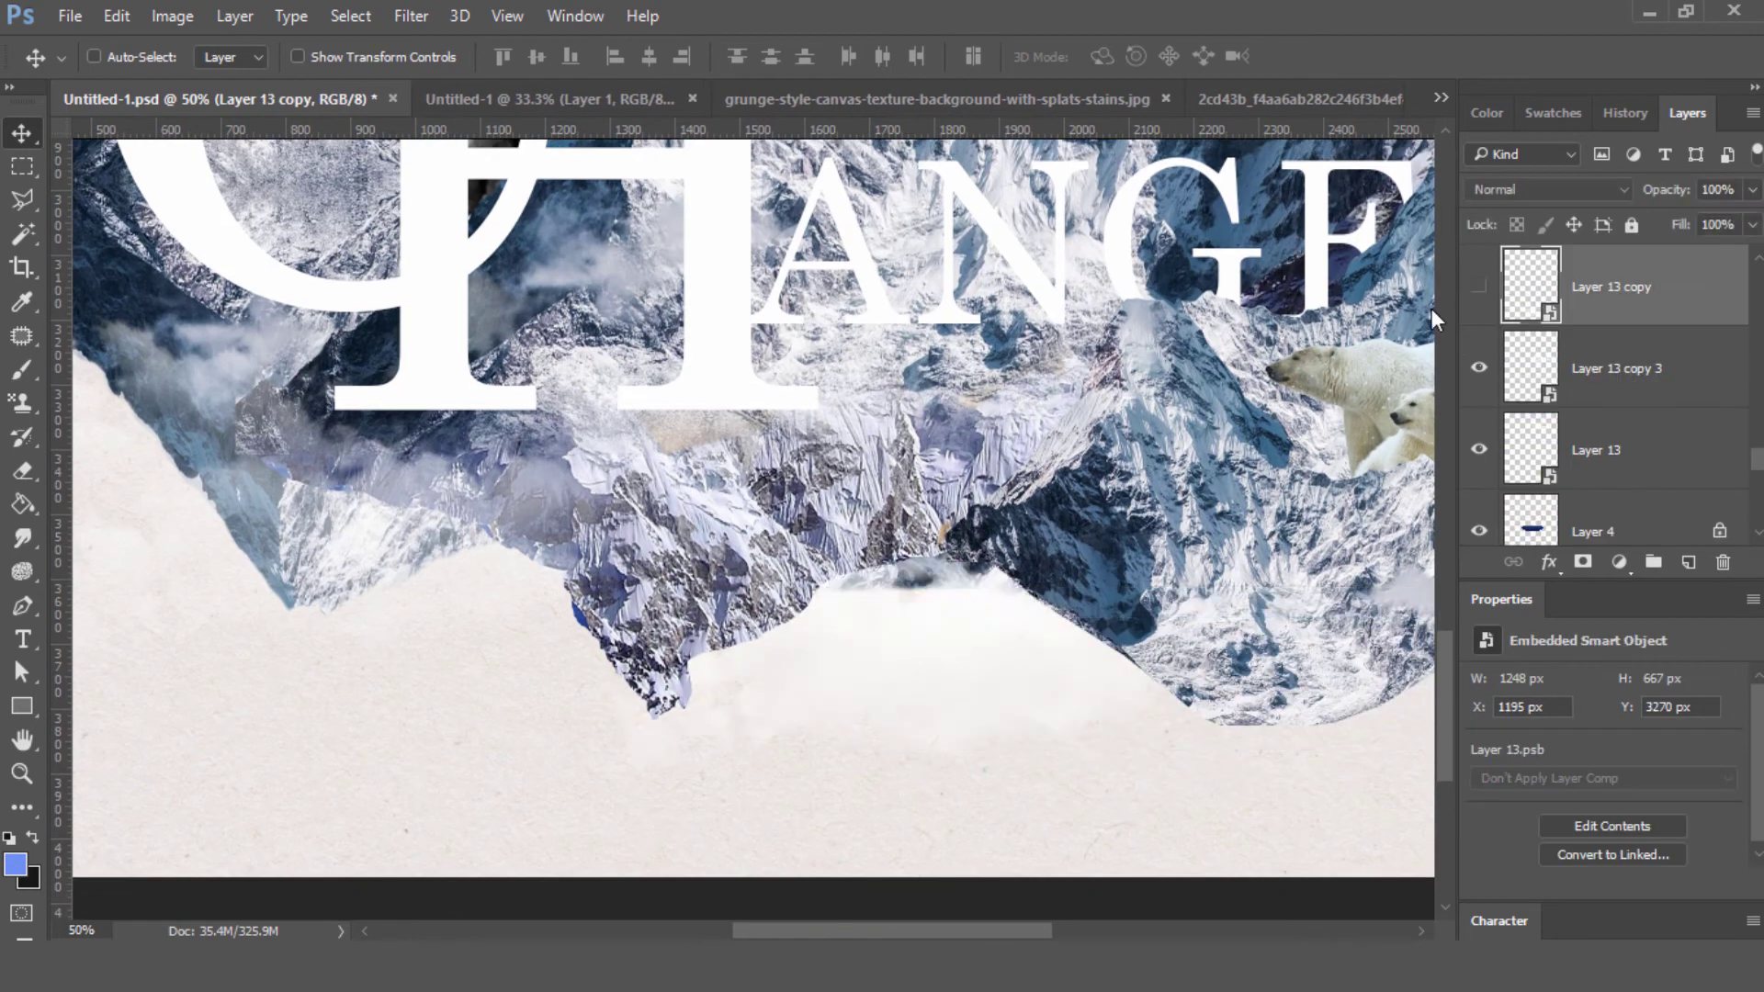
ctrl+click(740, 669)
key(ctrl+backslash)
key(b)
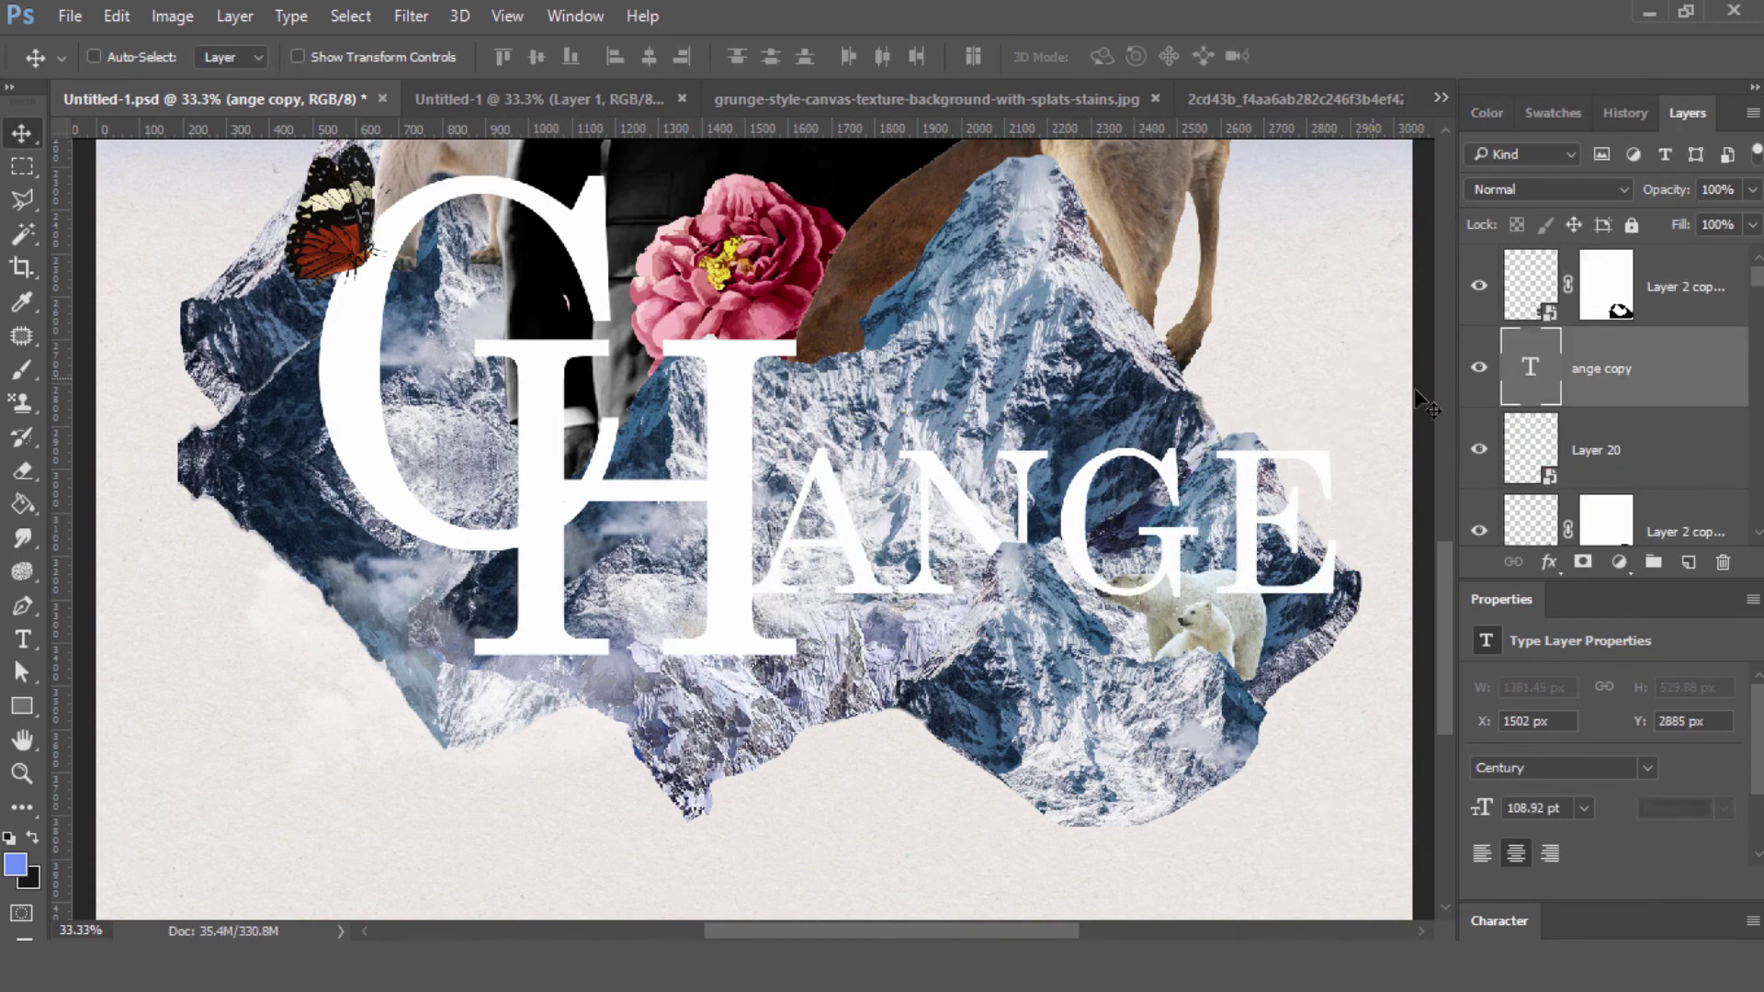
click(1582, 561)
key(b)
key(d)
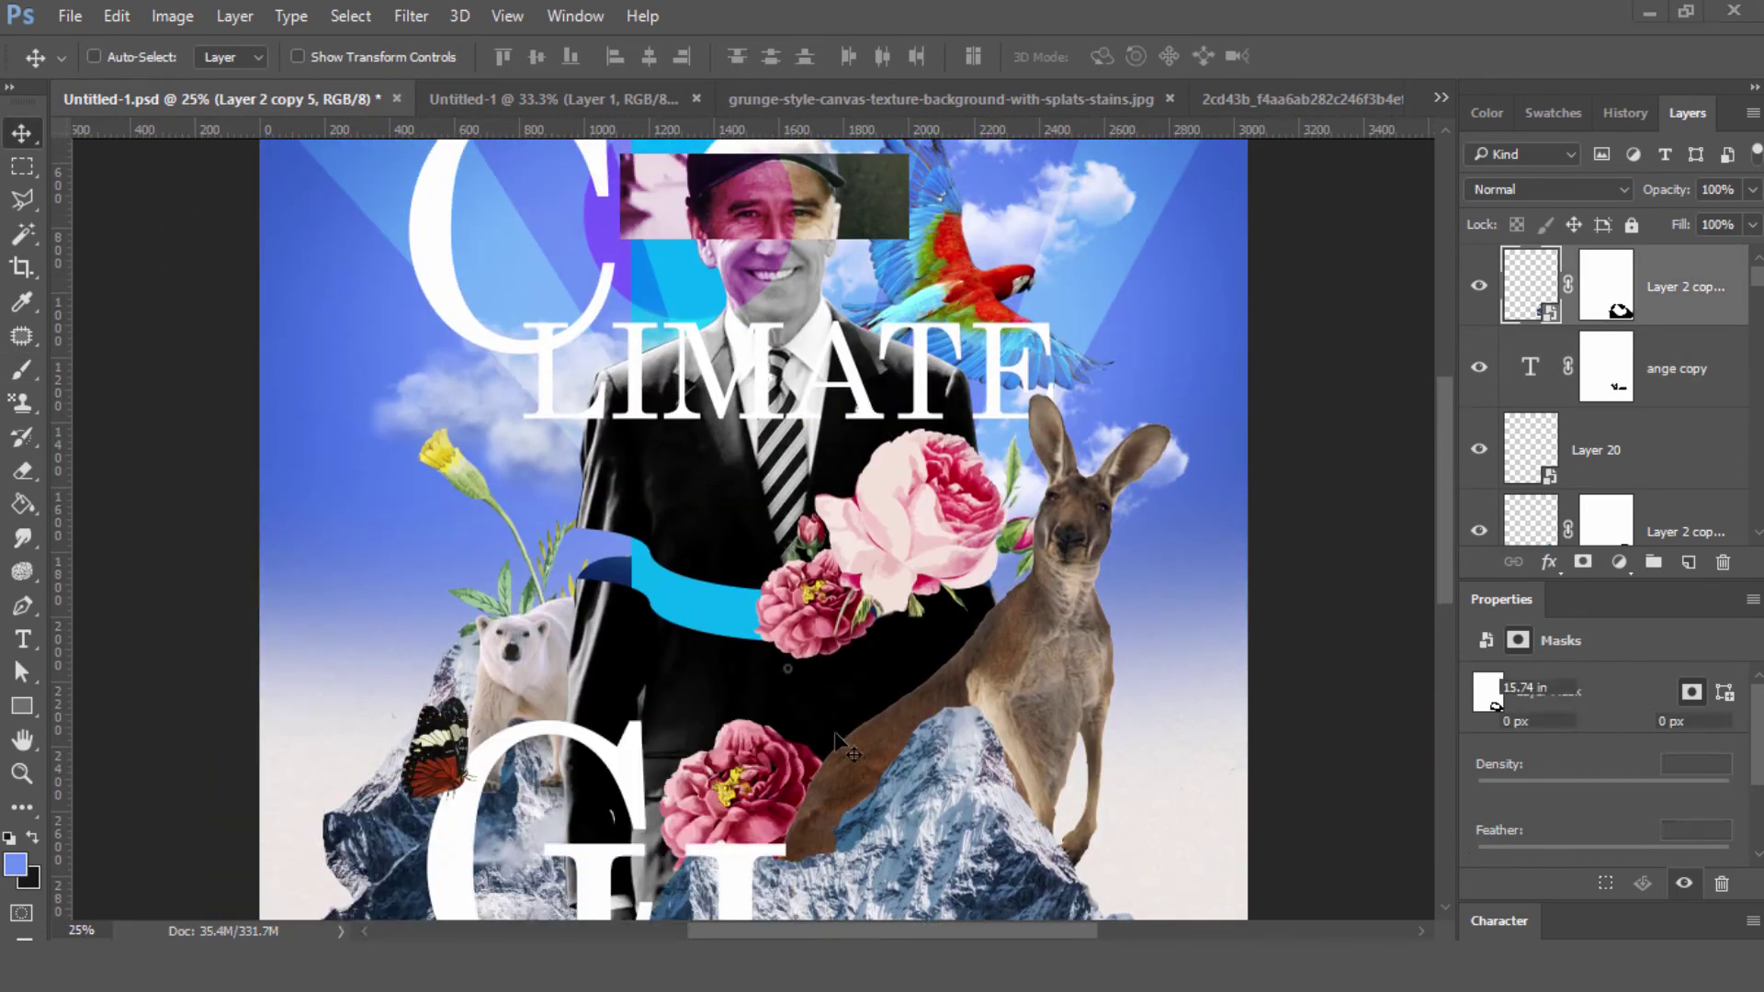
- Move the blue flower sprig to the man's waist, then duplicate and mask it with an 83 px brush
click(22, 199)
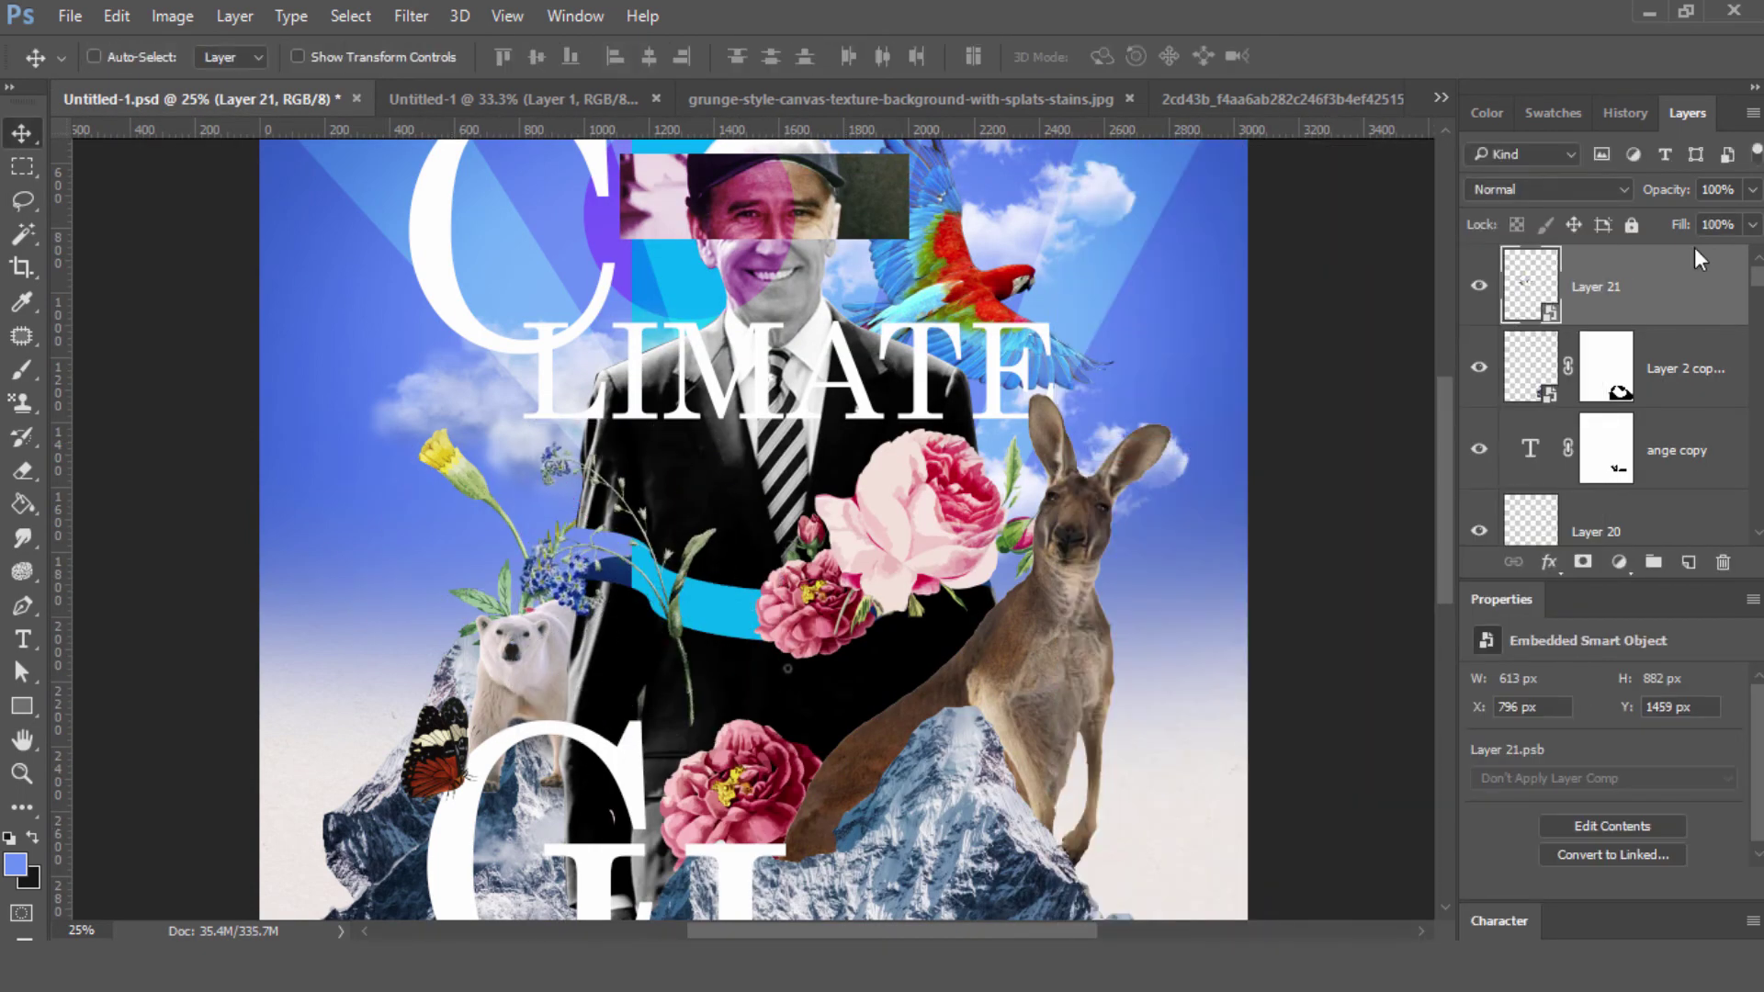
scroll(1693, 257, down, 1)
drag(594, 605, 634, 631)
key(ctrl+j)
click(1582, 561)
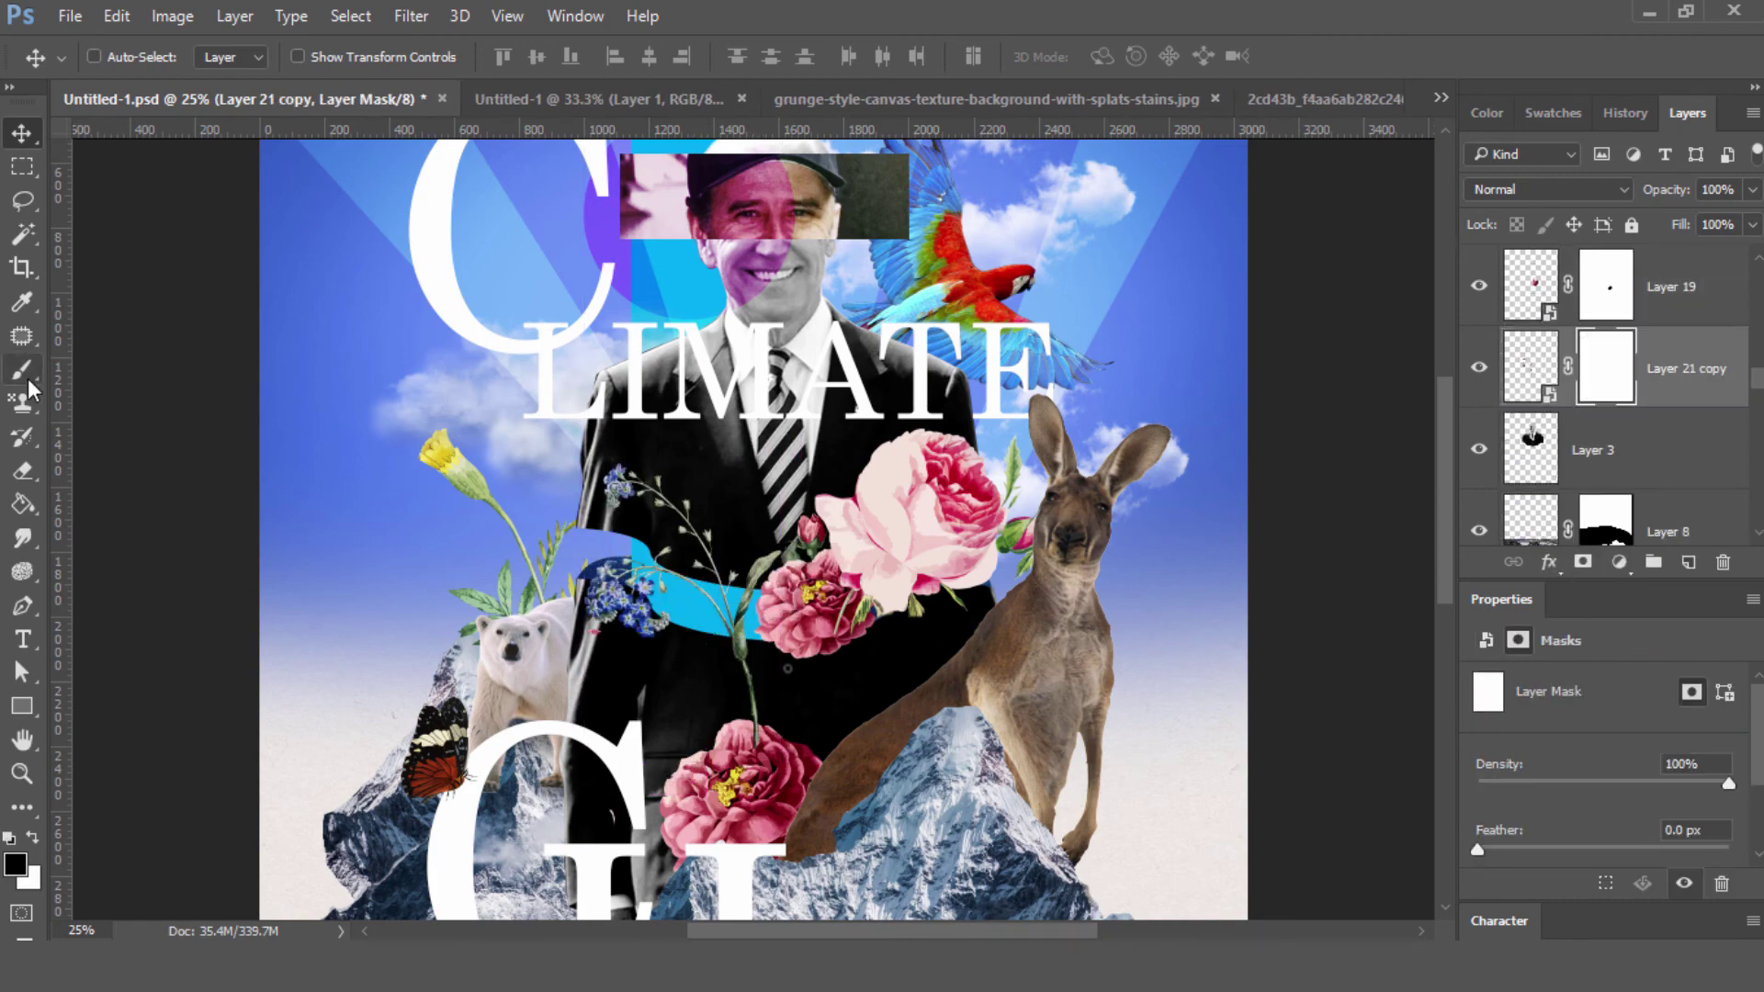
key(b)
click(120, 57)
drag(212, 142, 228, 142)
key(Return)
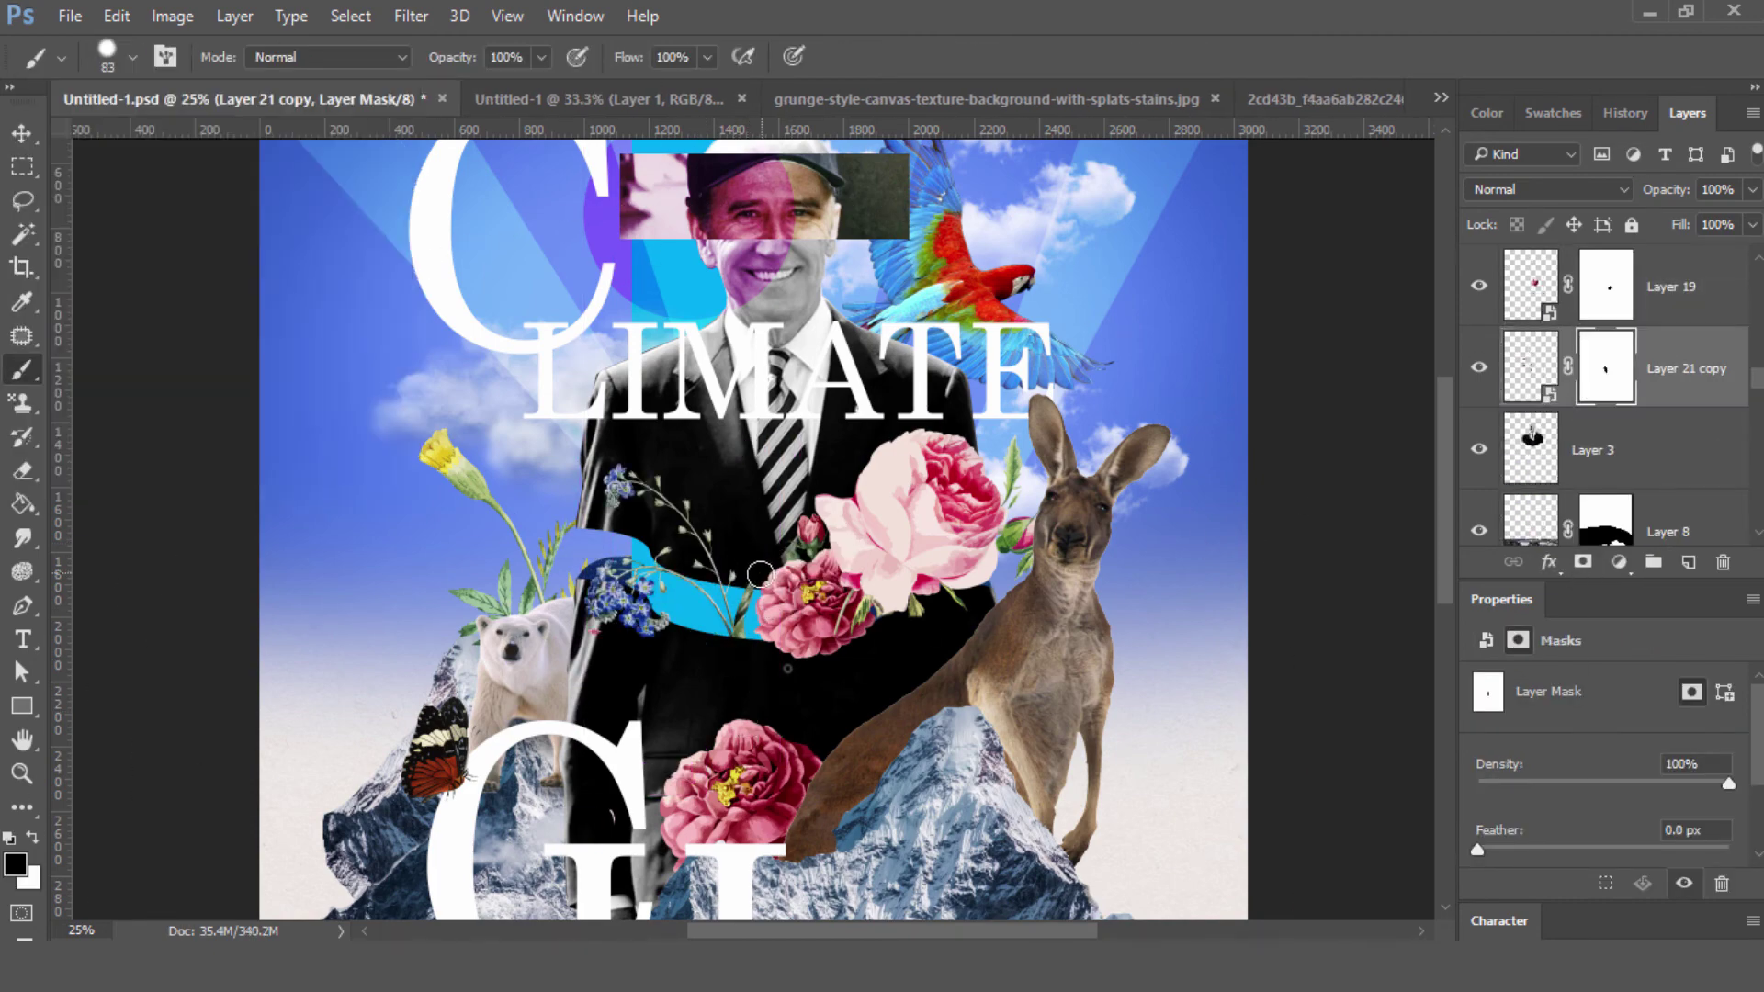
- Bring the pink rose from flower.png below the sprig copy, scaled down at the waist
key(v)
key(ctrl+Tab)
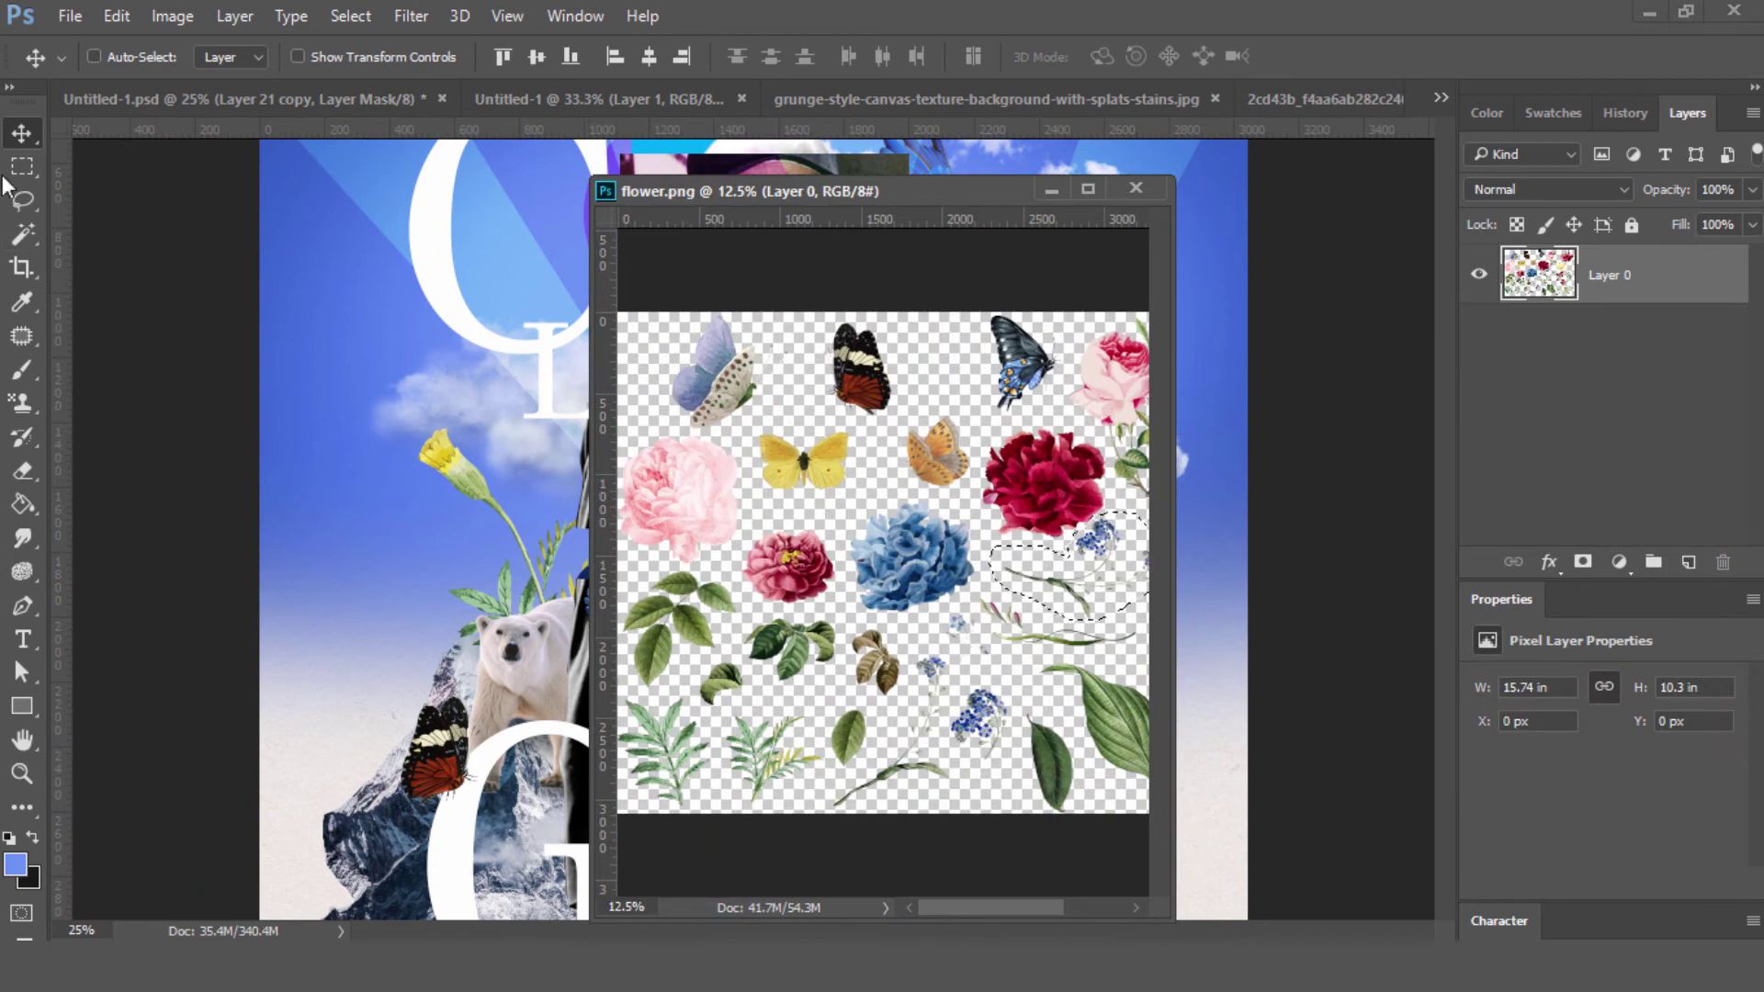
key(l)
drag(753, 503, 721, 563)
key(v)
drag(680, 496, 459, 515)
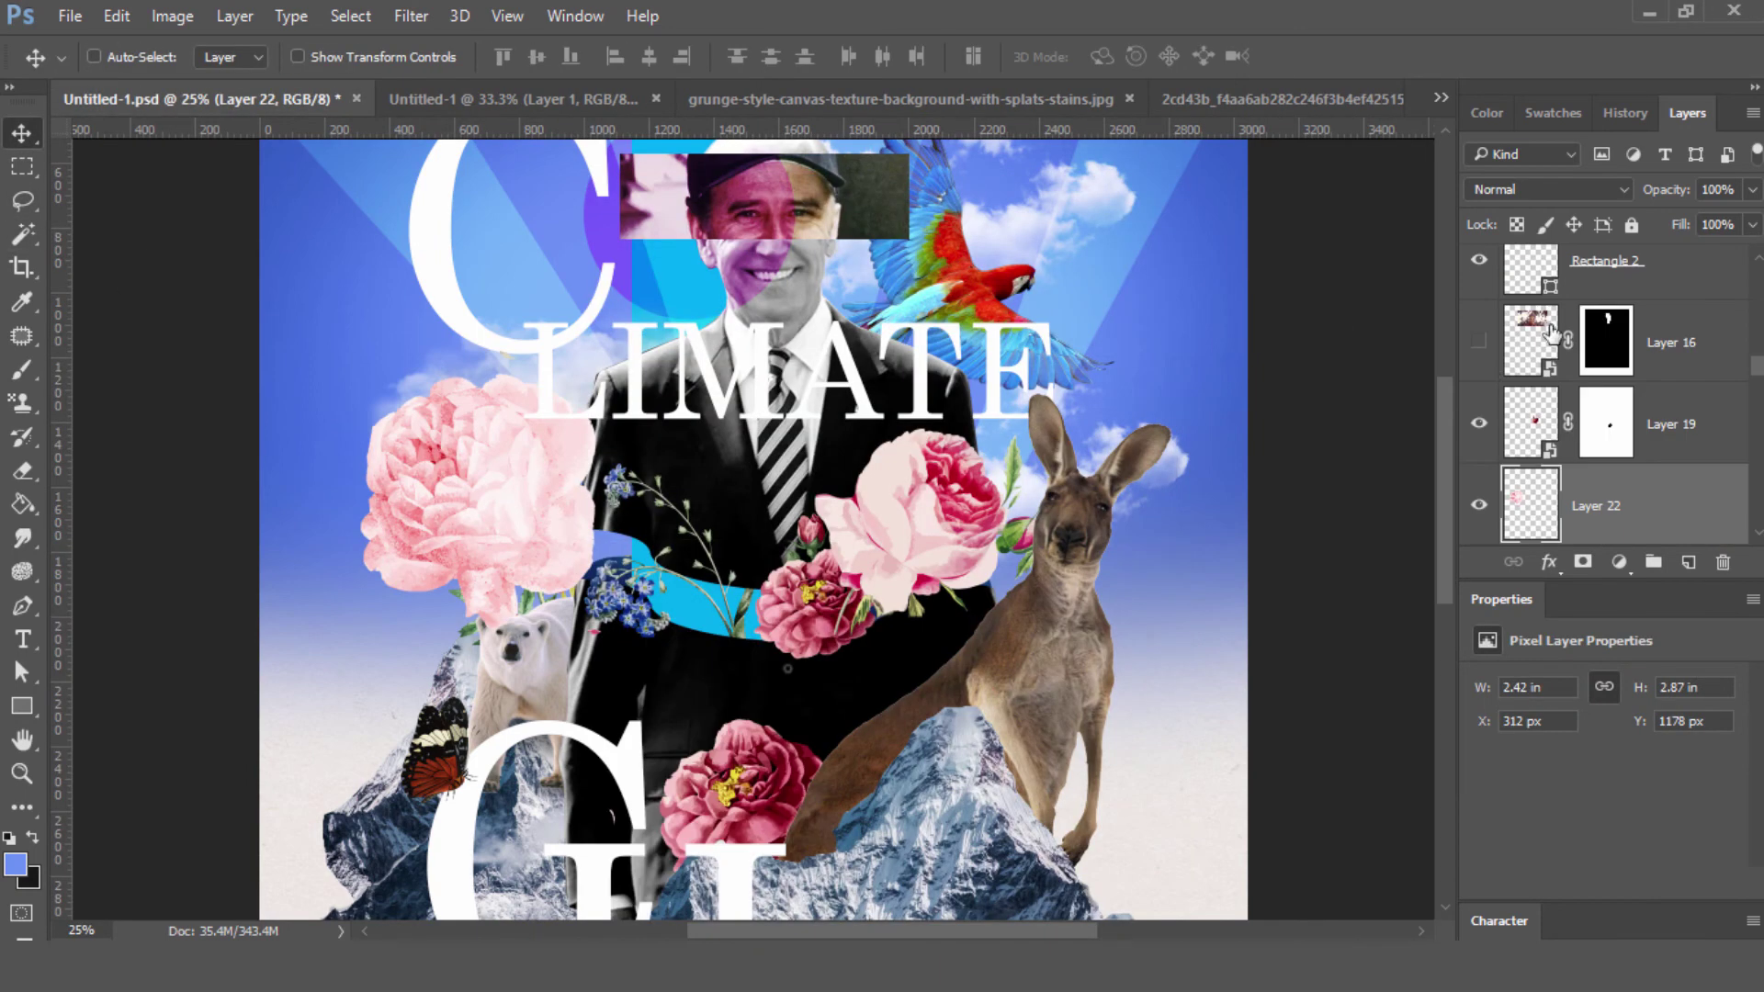
mouse_move(1598, 261)
mouse_down()
mouse_move(1708, 438)
mouse_move(1651, 450)
mouse_up()
key(ctrl+t)
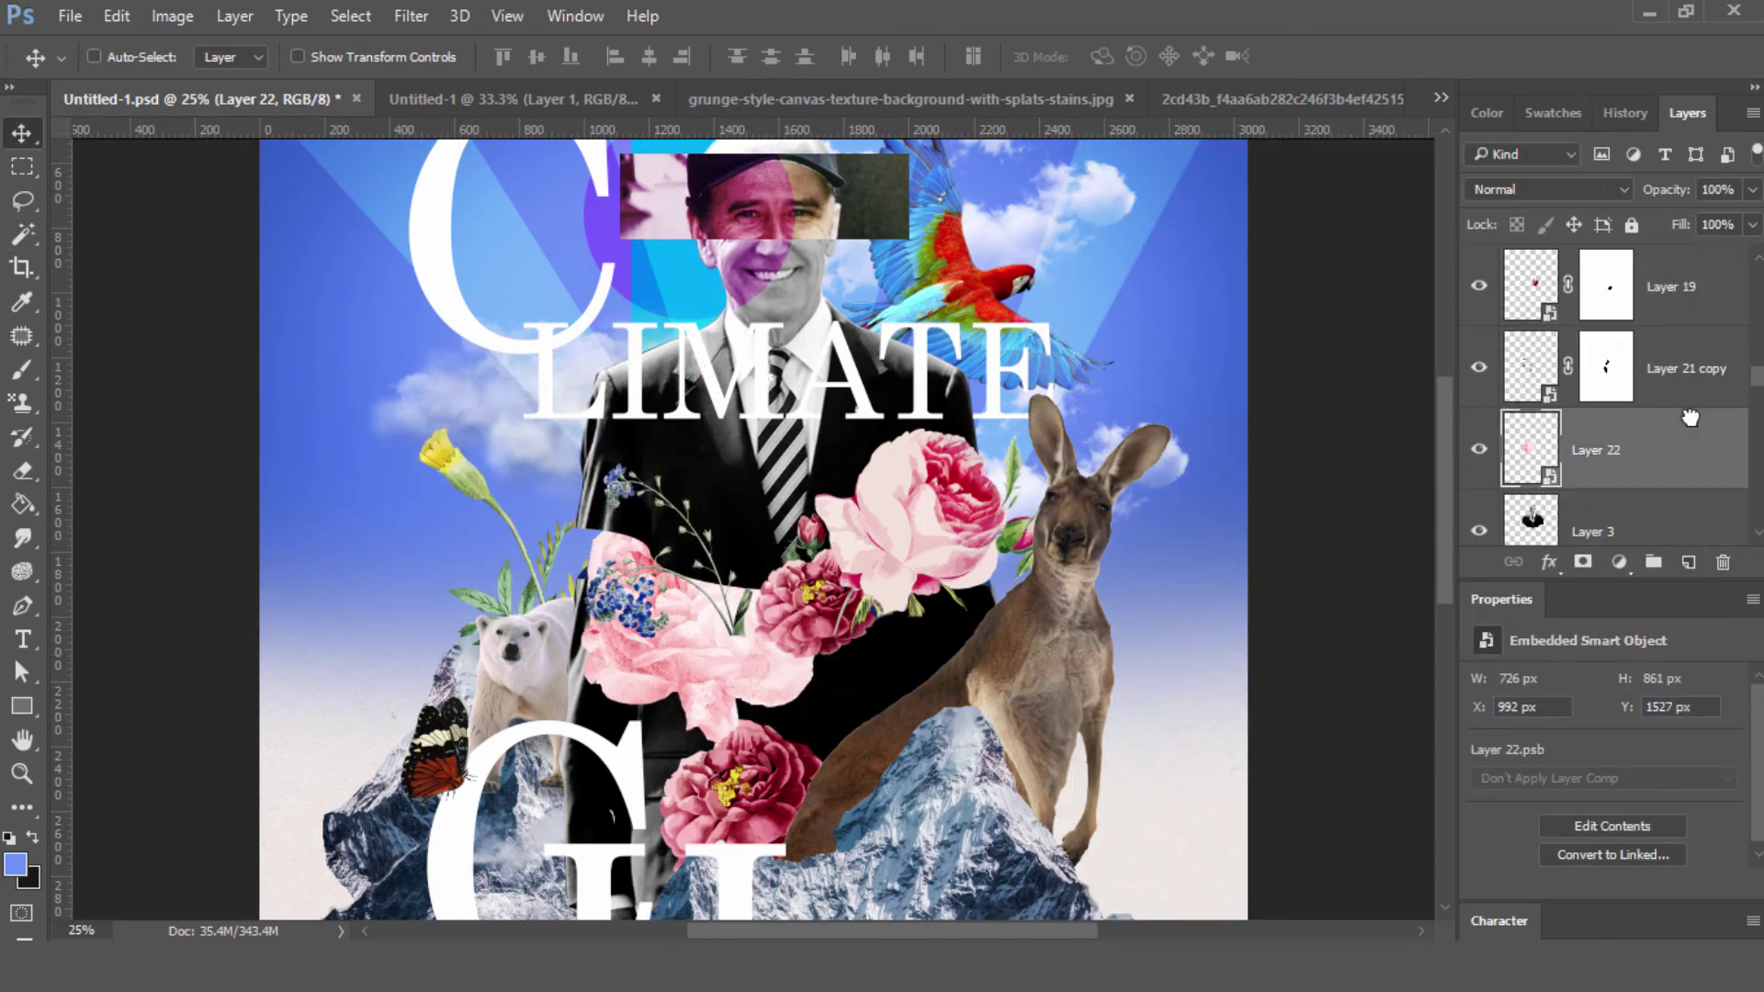
drag(551, 408, 643, 542)
key(Return)
- Mask the pink rose and paint away its overlapping parts using a path selection
key(ctrl+m)
key(b)
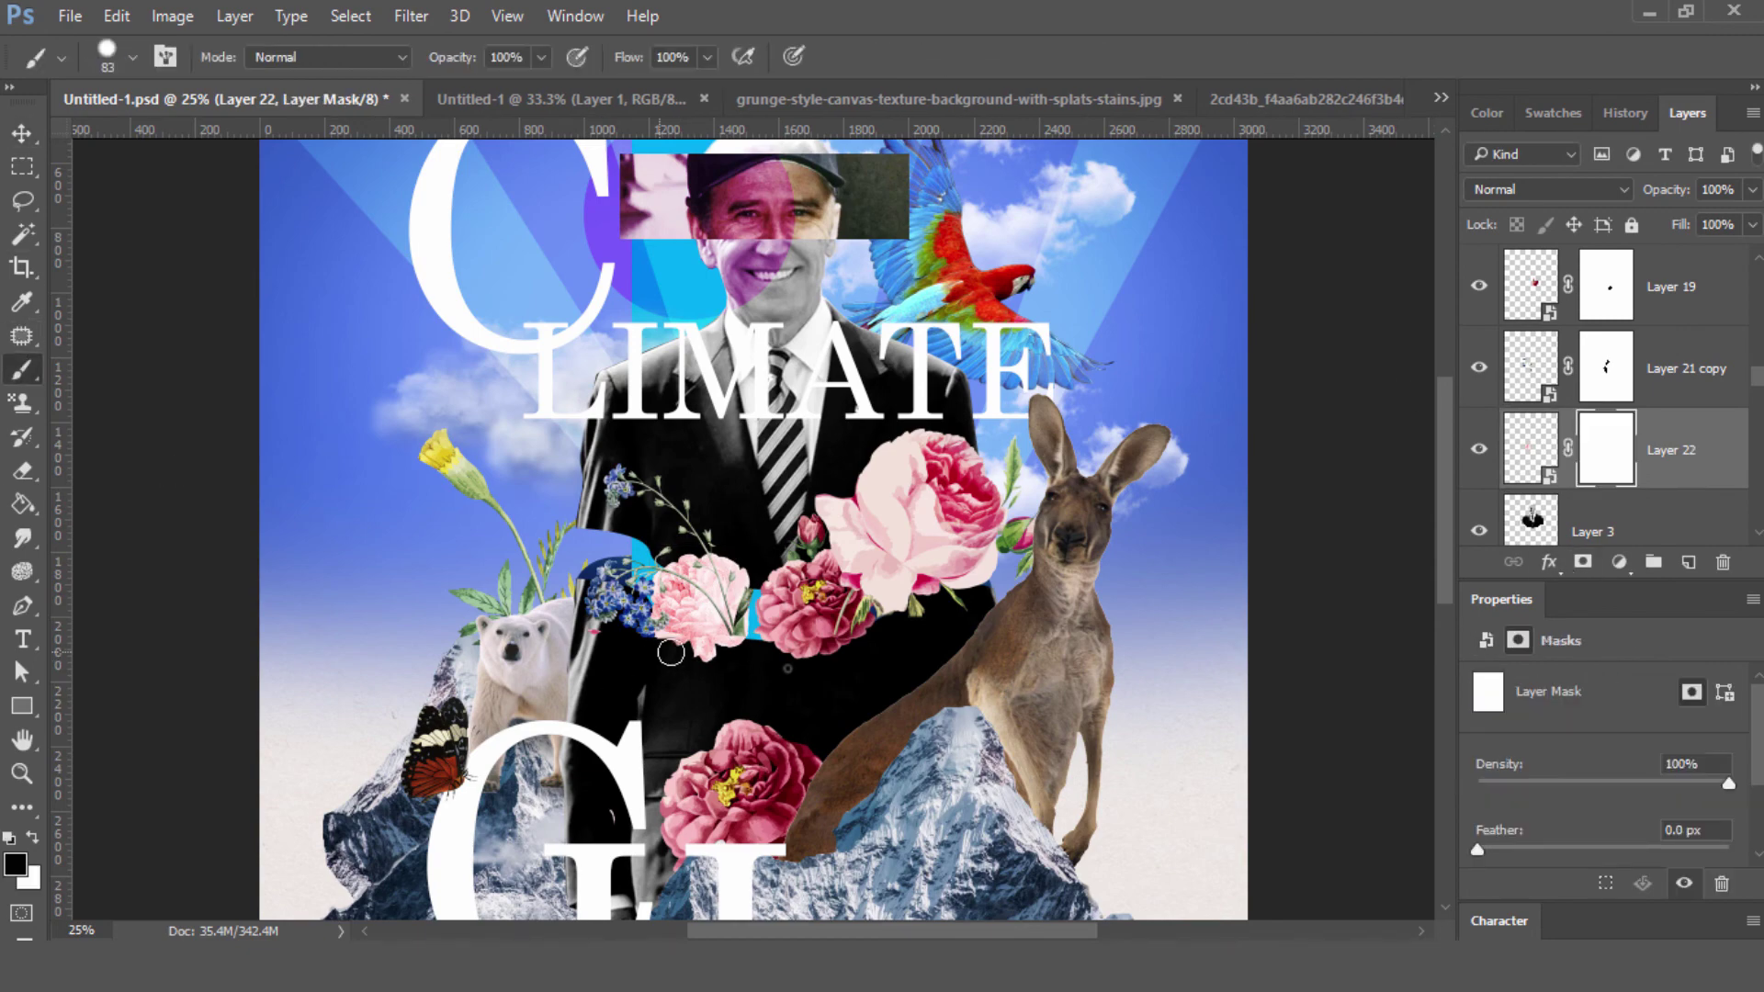
drag(652, 625, 725, 618)
scroll(698, 625, up, 2)
scroll(551, 632, up, 1)
key(p)
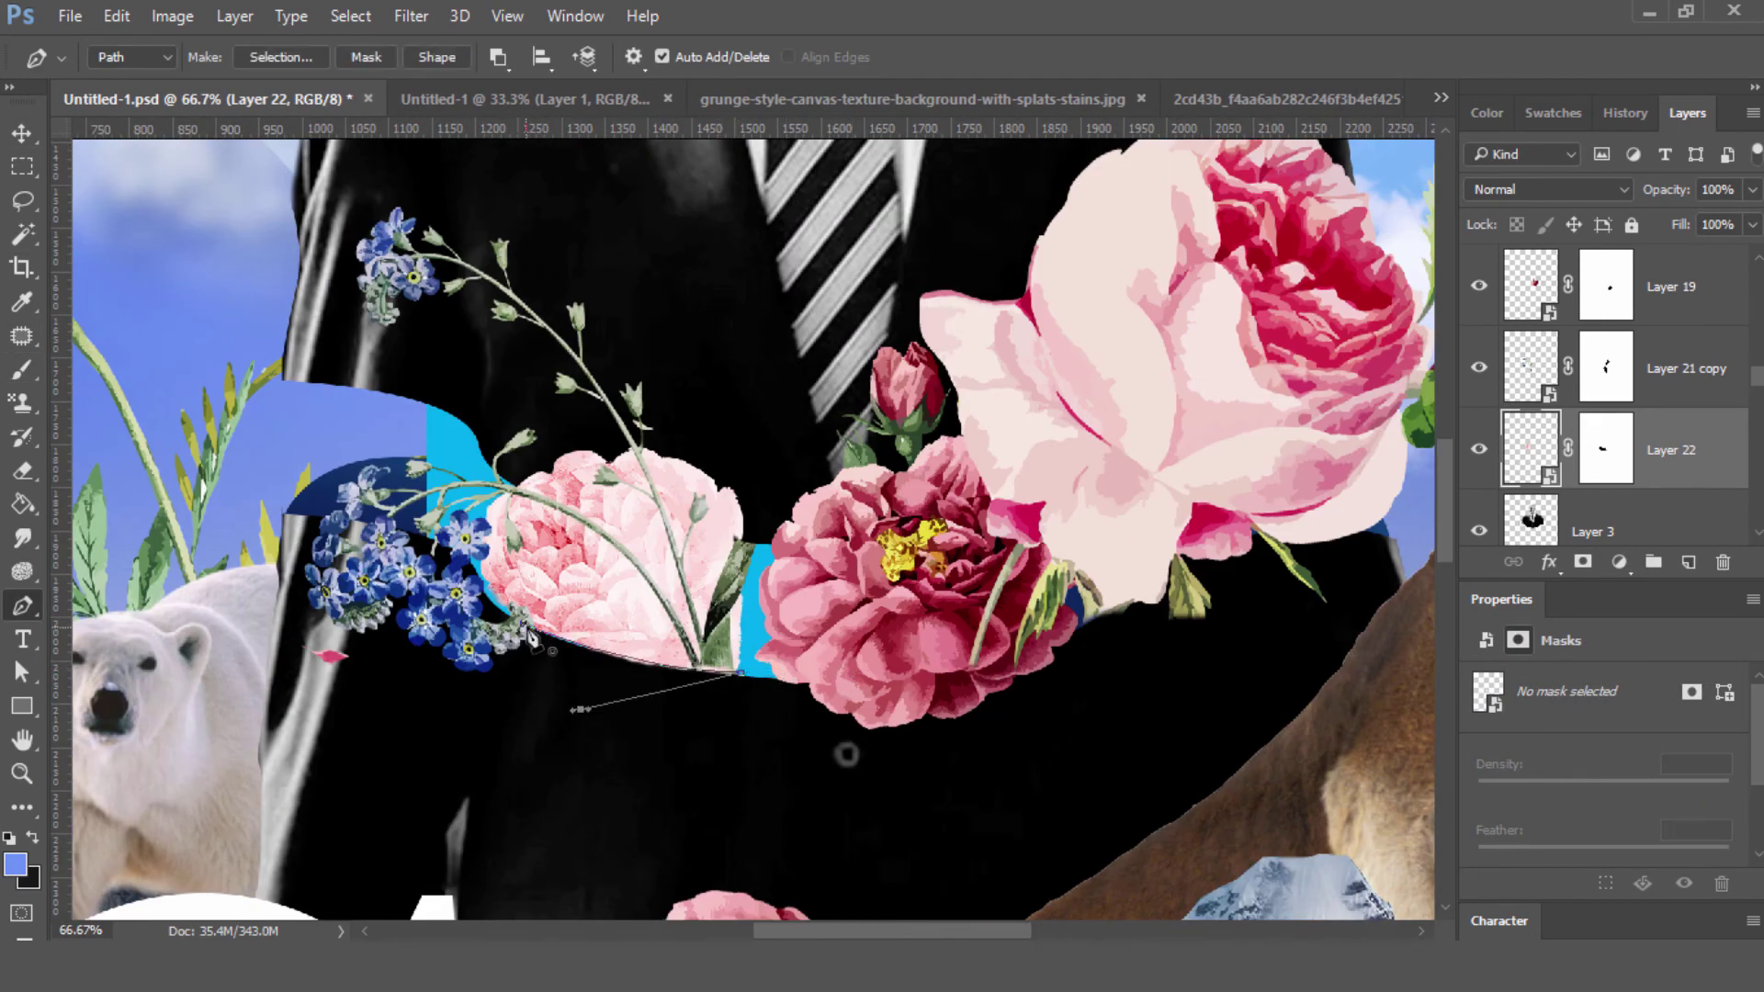
key(ctrl+Return)
key(b)
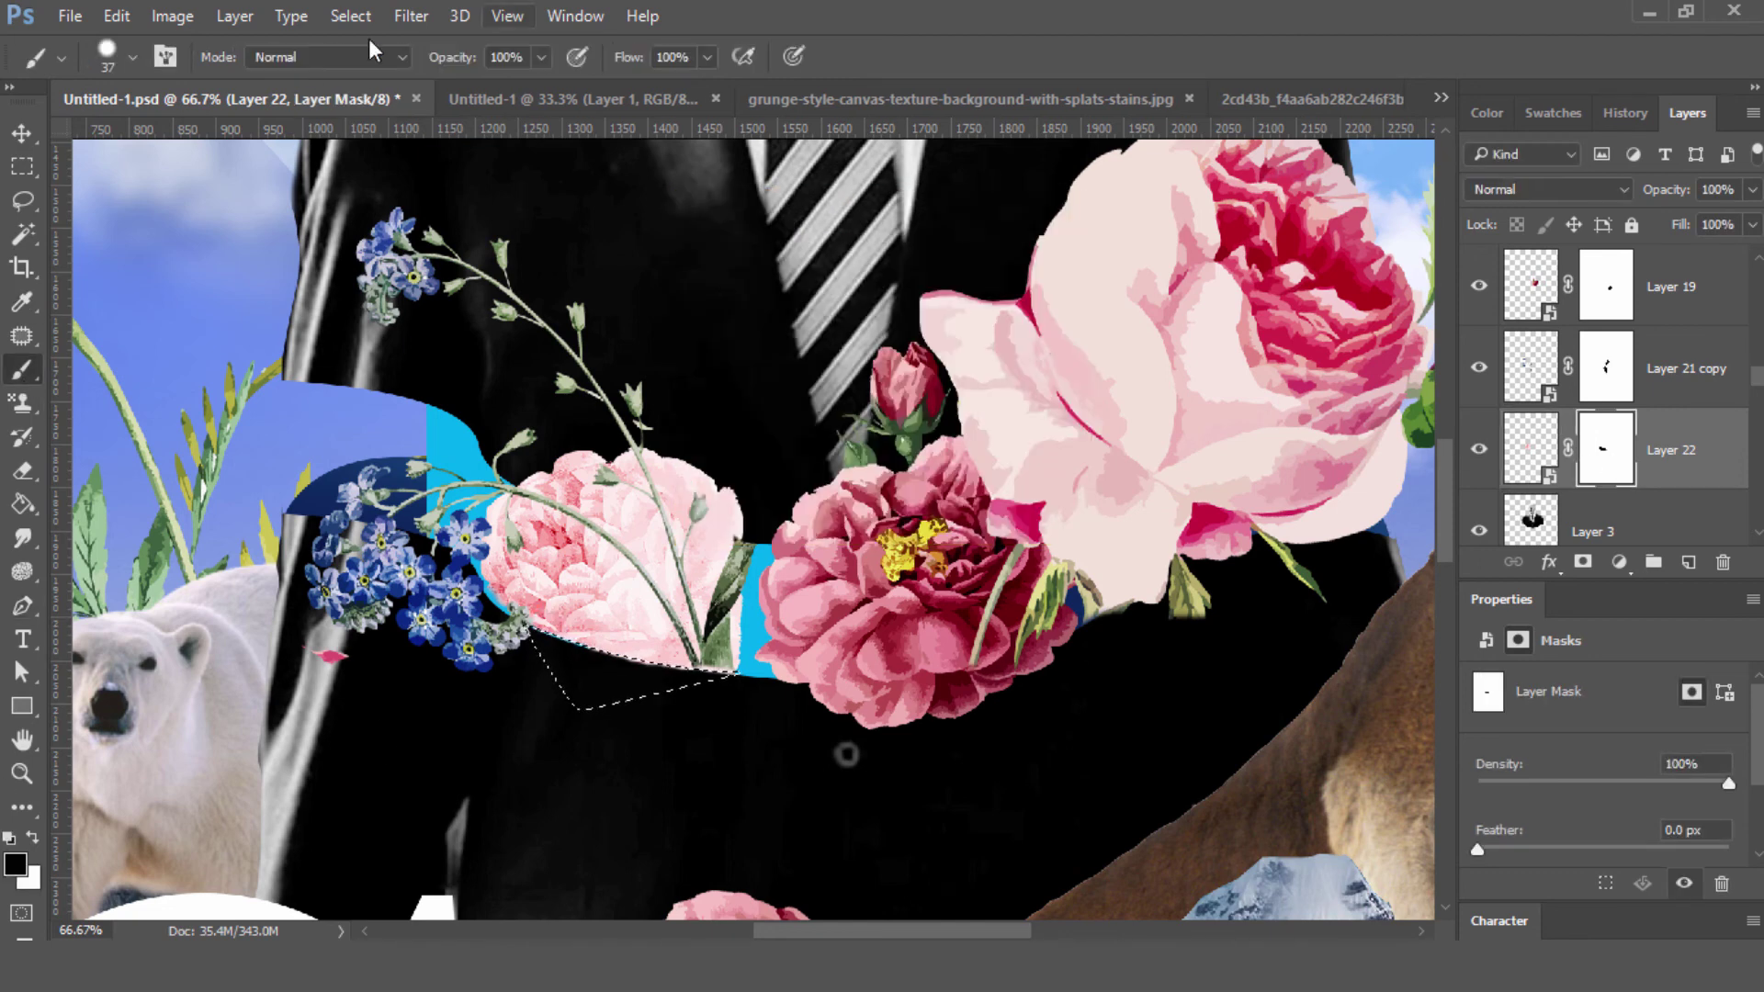
click(22, 807)
key(b)
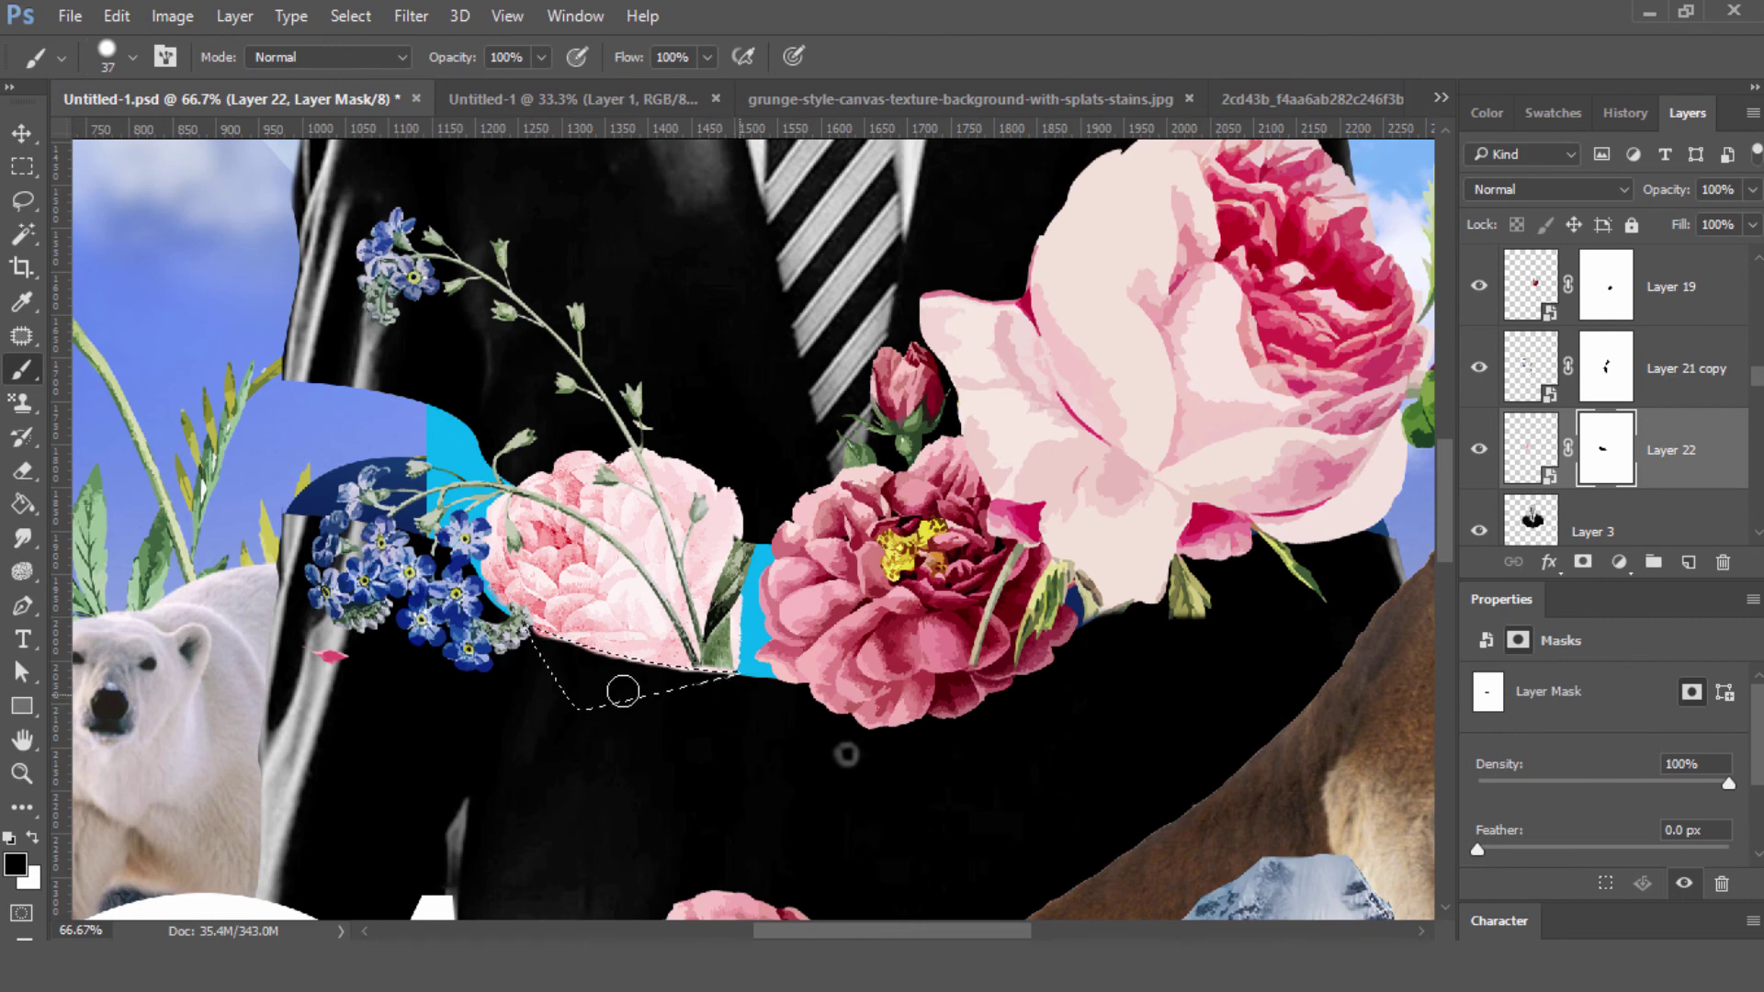
- Deselect, target the Layer 21 copy mask, swap colours and create a new empty layer
key(ctrl+0)
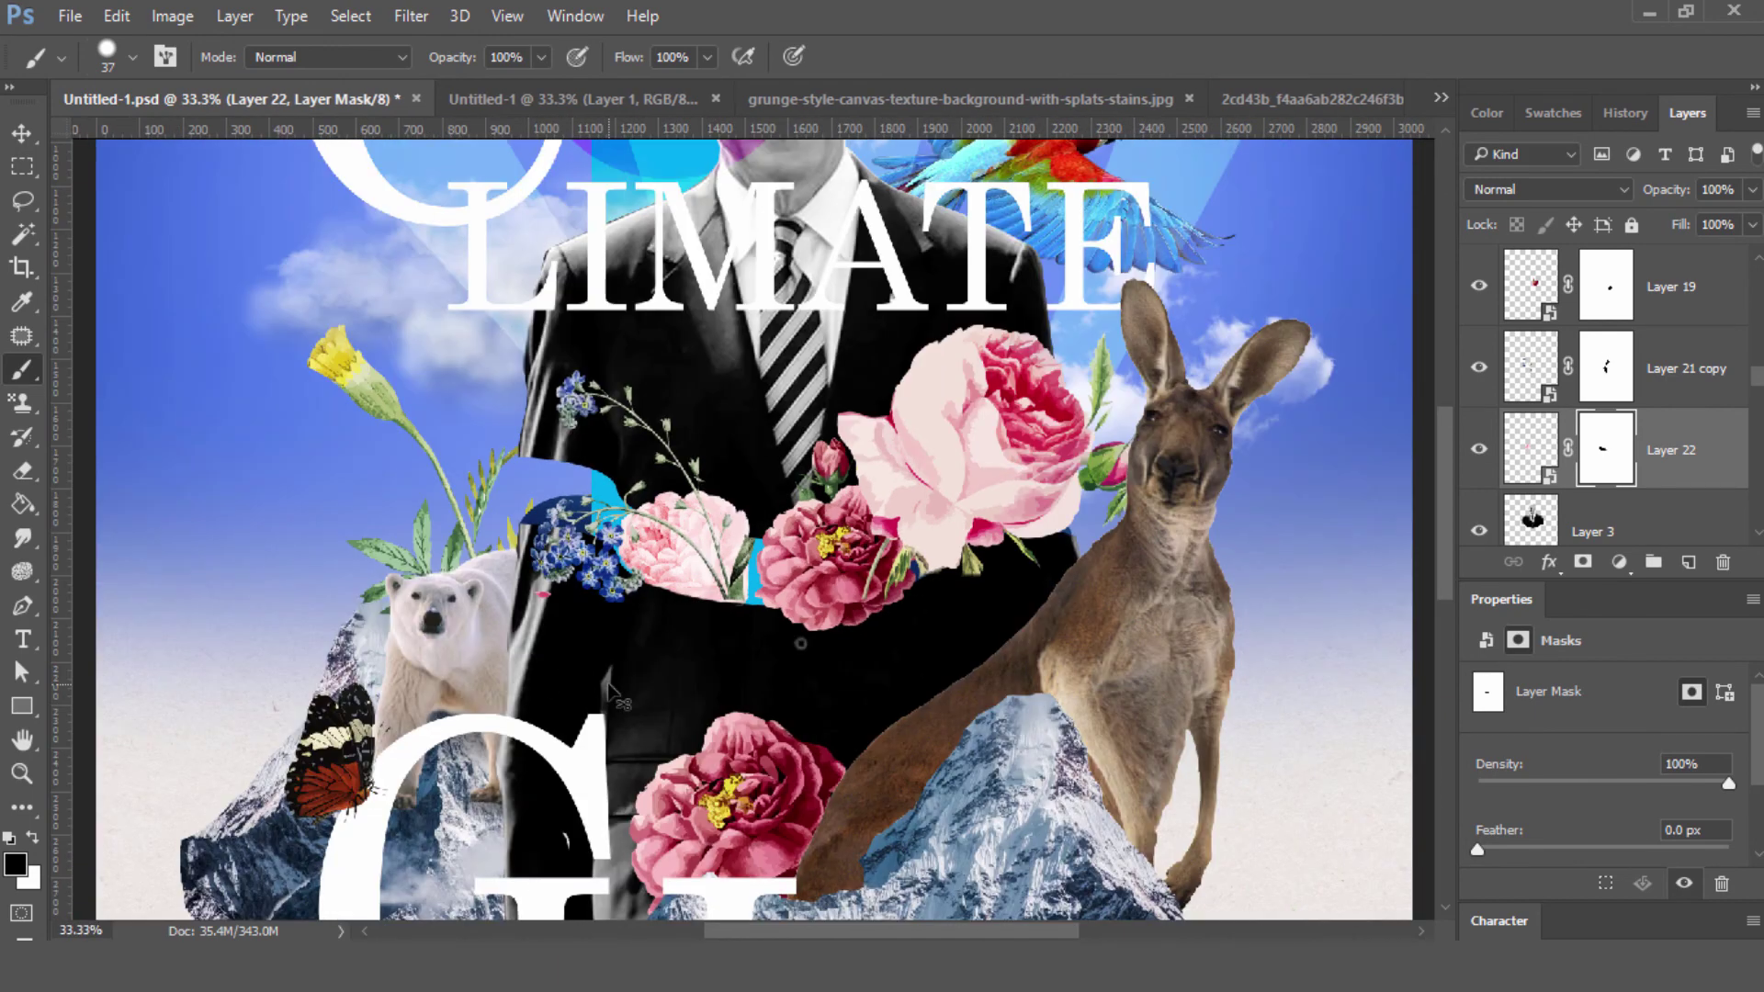
key(ctrl+1)
key(ctrl+d)
key(alt+bracketright)
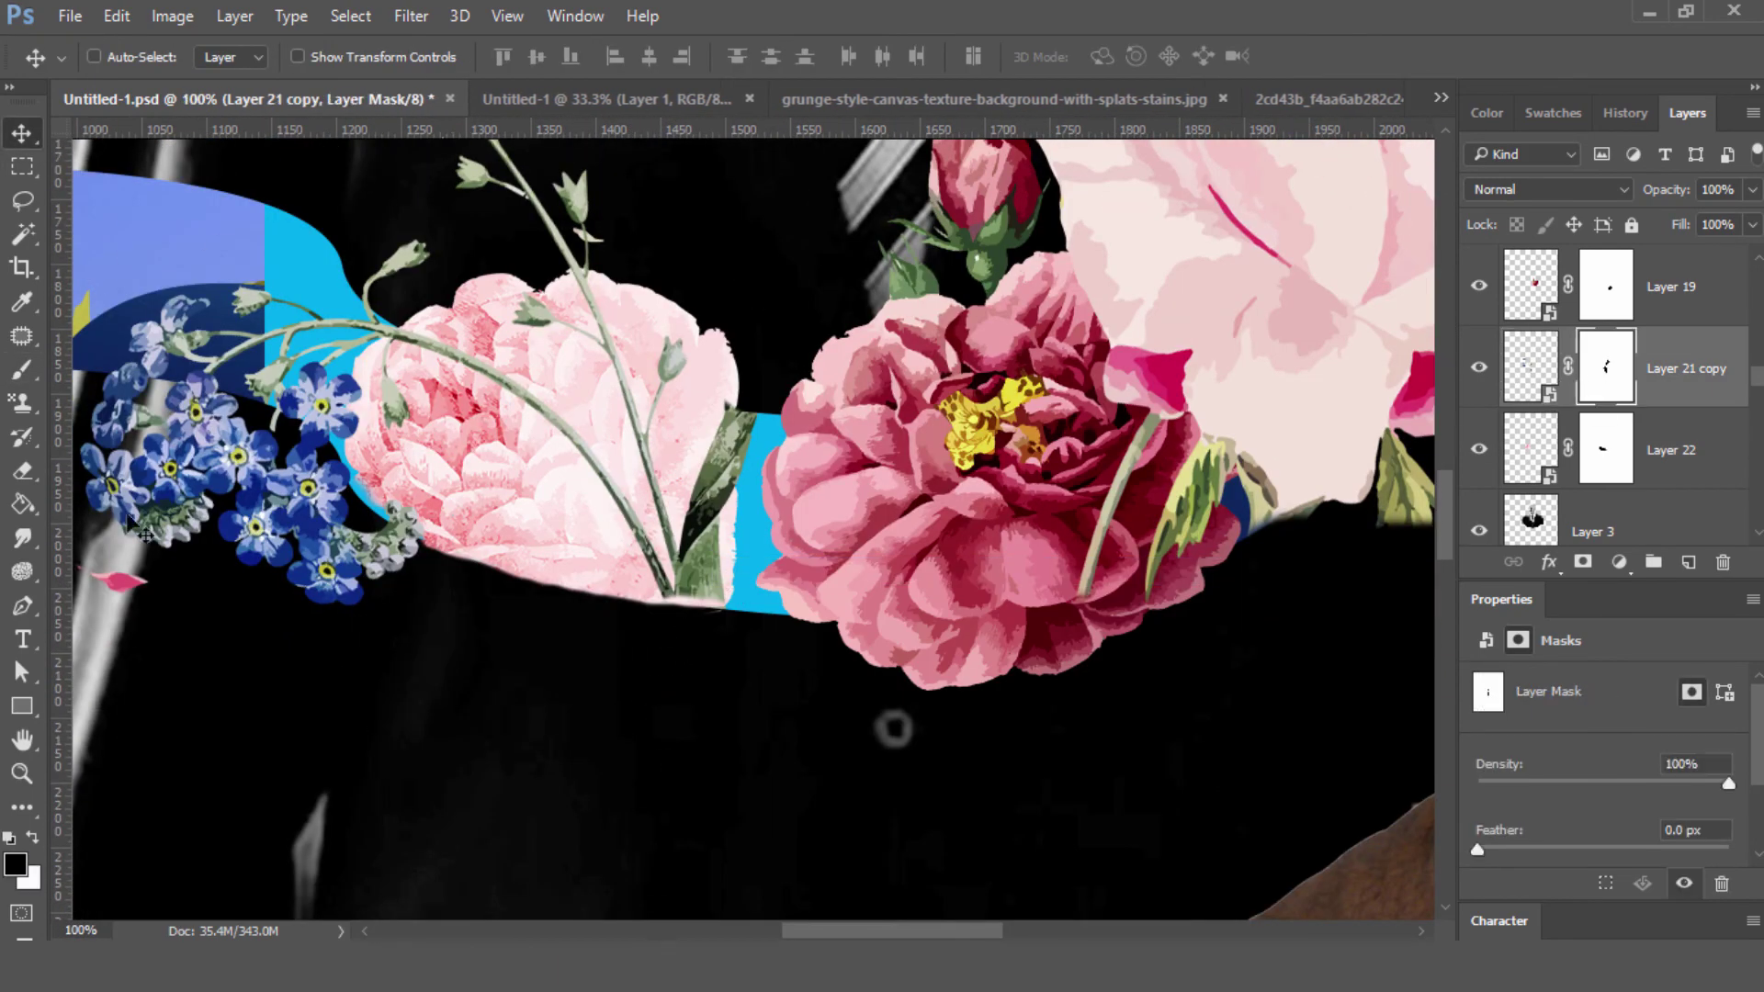
key(x)
key(ctrl+shift+alt+n)
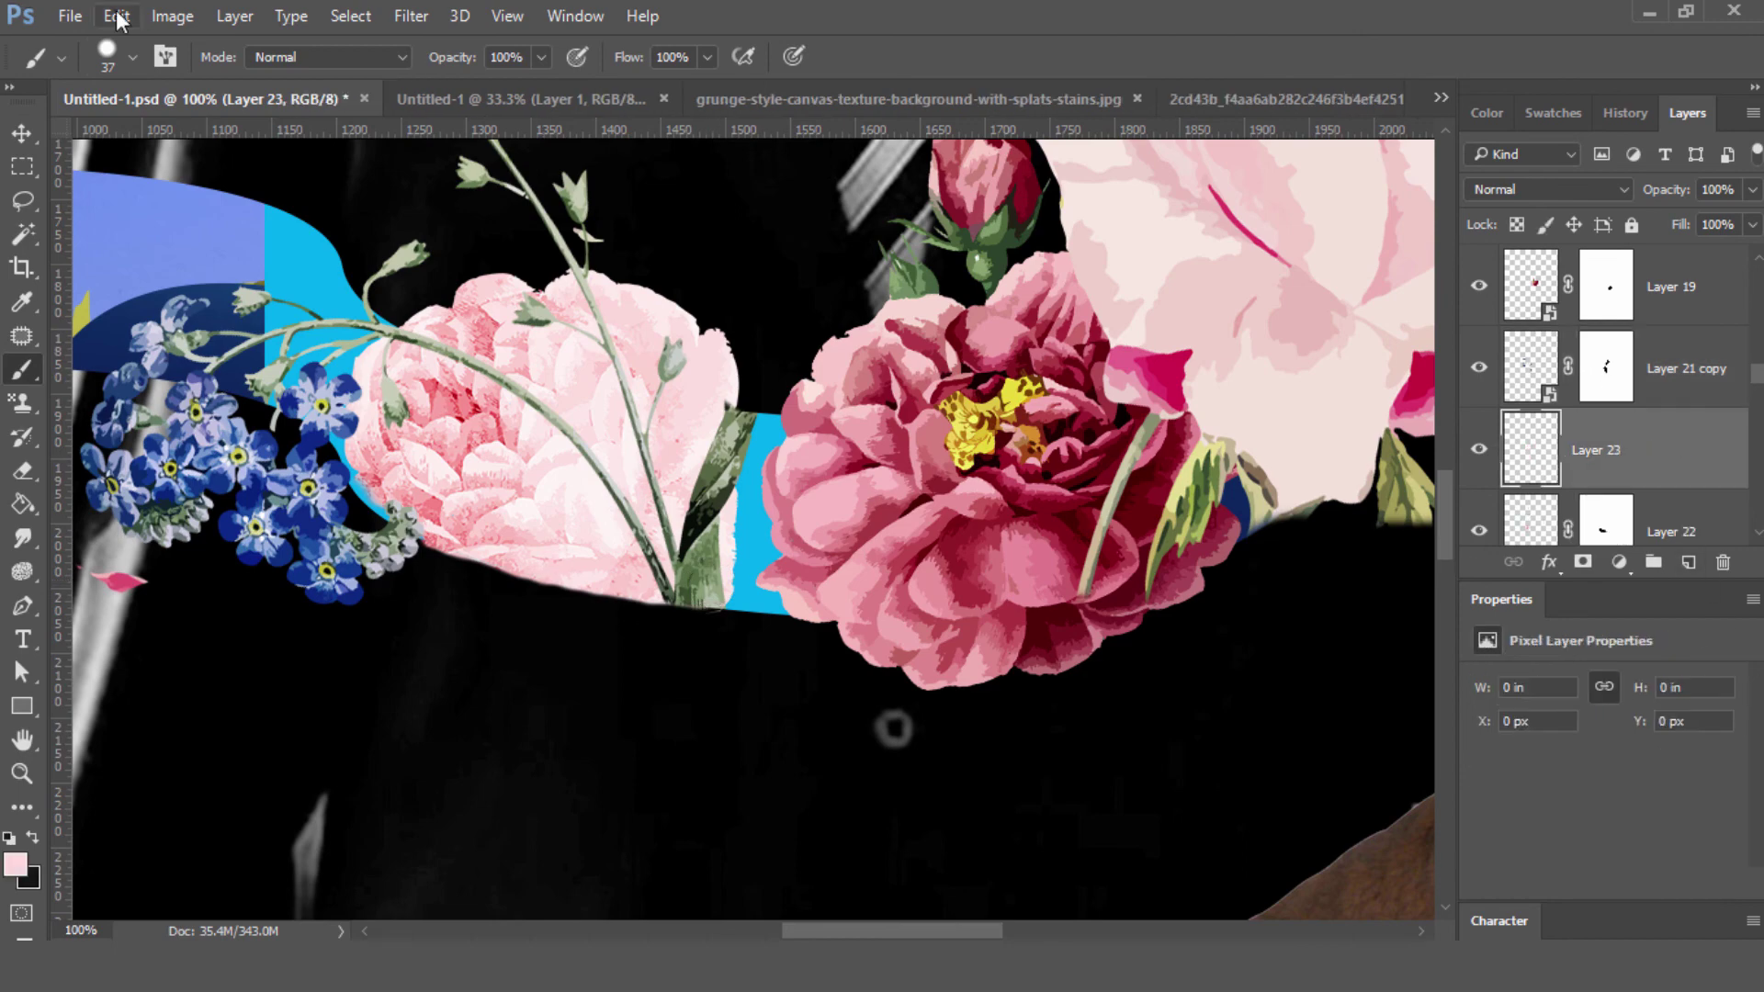
- Shade the peony's lower edge with darker pink on a Multiply layer
key(bracketright)
key(bracketright)
key(bracketright)
click(16, 864)
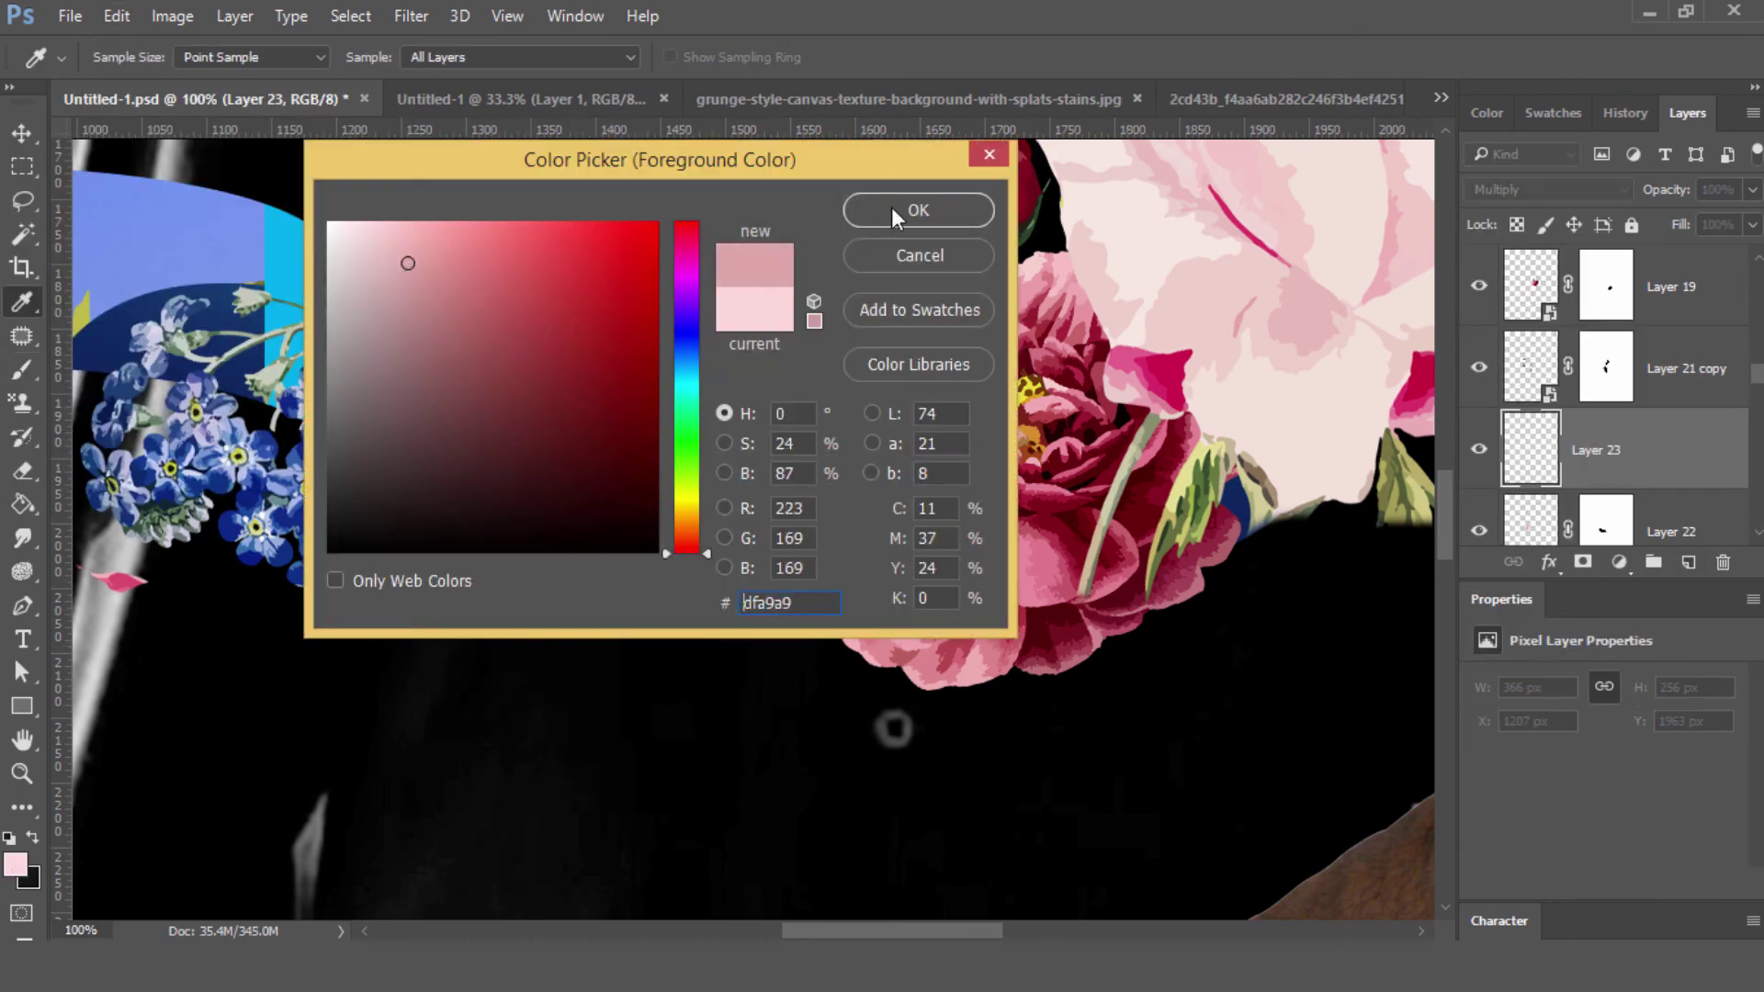
click(918, 209)
drag(480, 630, 679, 588)
- Paint the rose layer's mask to clean its lower edge, then zoom out
click(23, 134)
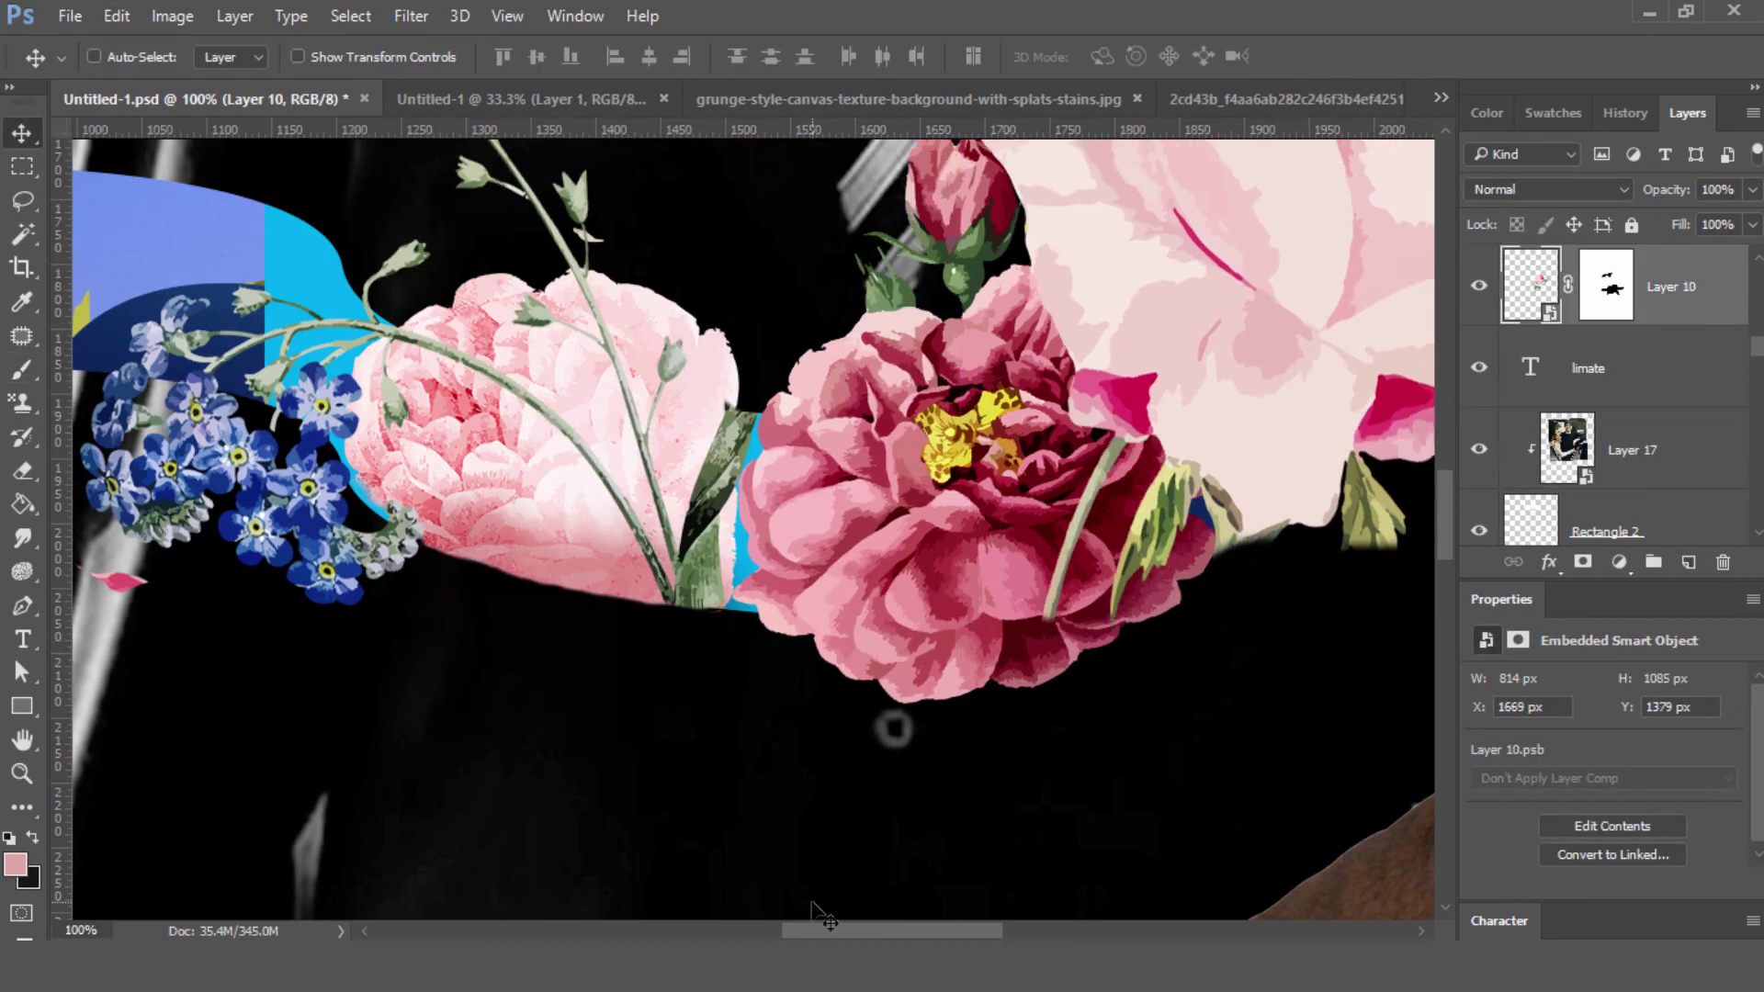
drag(994, 603, 1045, 661)
key(x)
key(b)
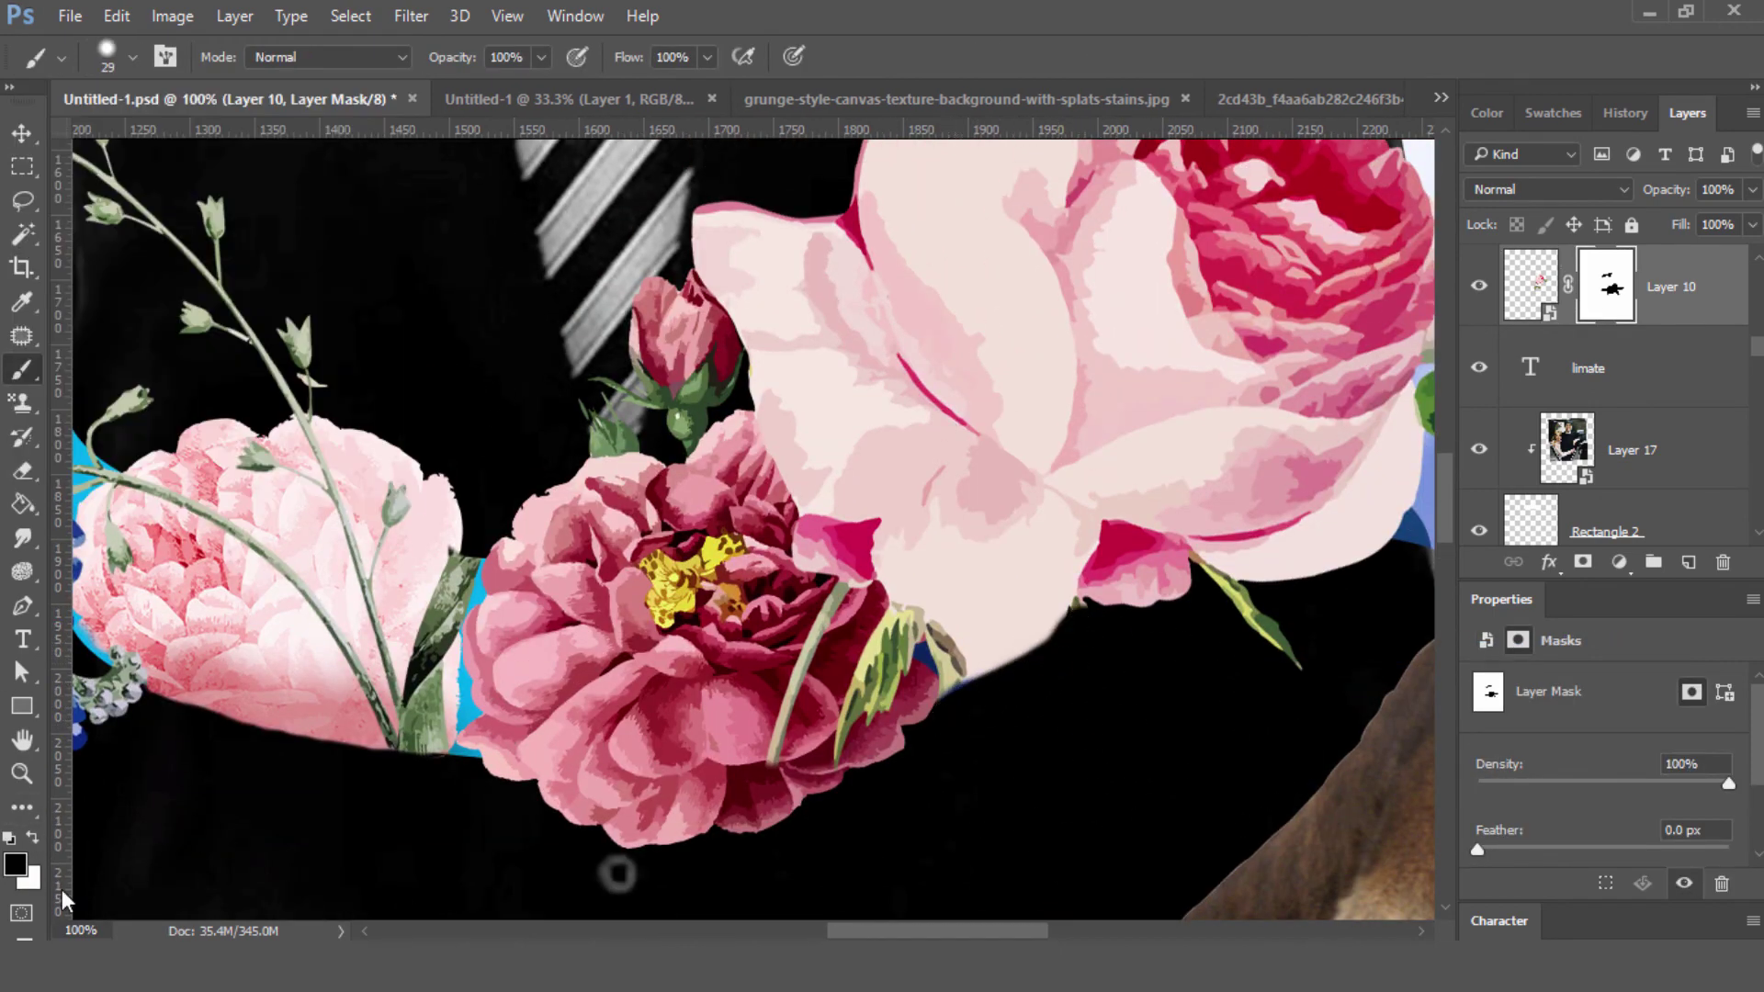
key(ctrl+minus)
key(ctrl+minus)
key(ctrl+minus)
key(ctrl+minus)
key(ctrl+minus)
- Show the finished CLIMATE CHANGE poster full screen with all panels hidden, fitted to view
key(v)
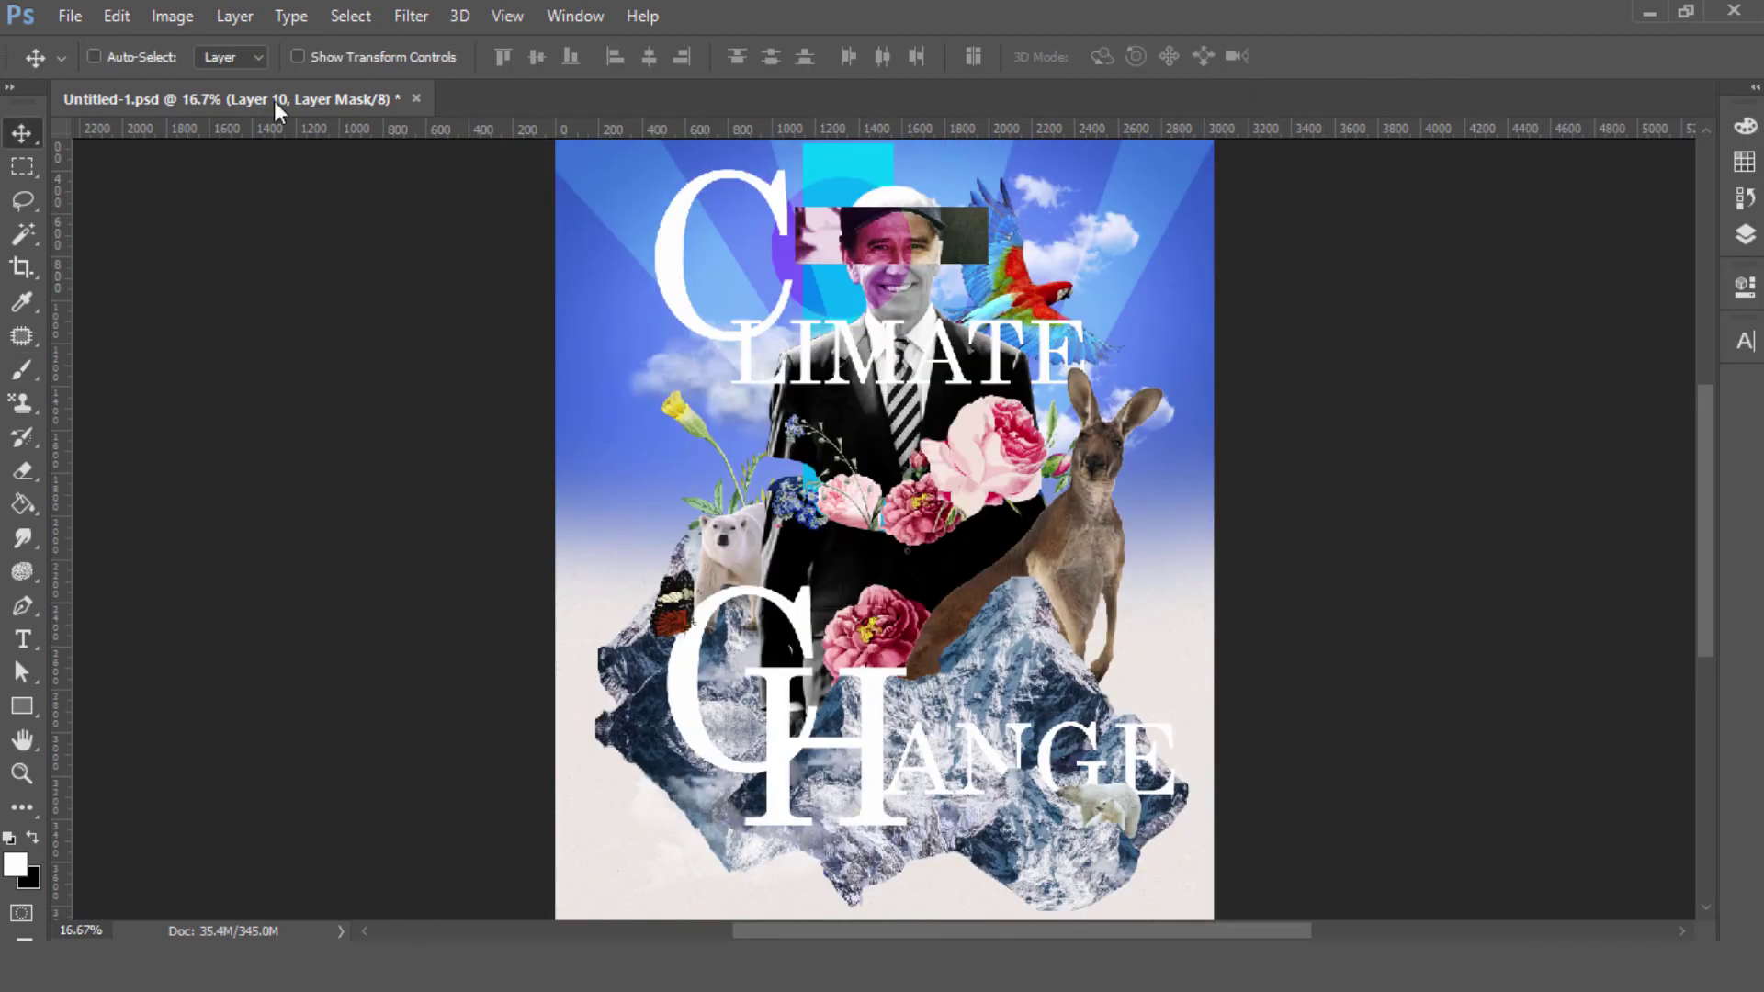
key(ctrl+plus)
key(Tab)
key(ctrl+minus)
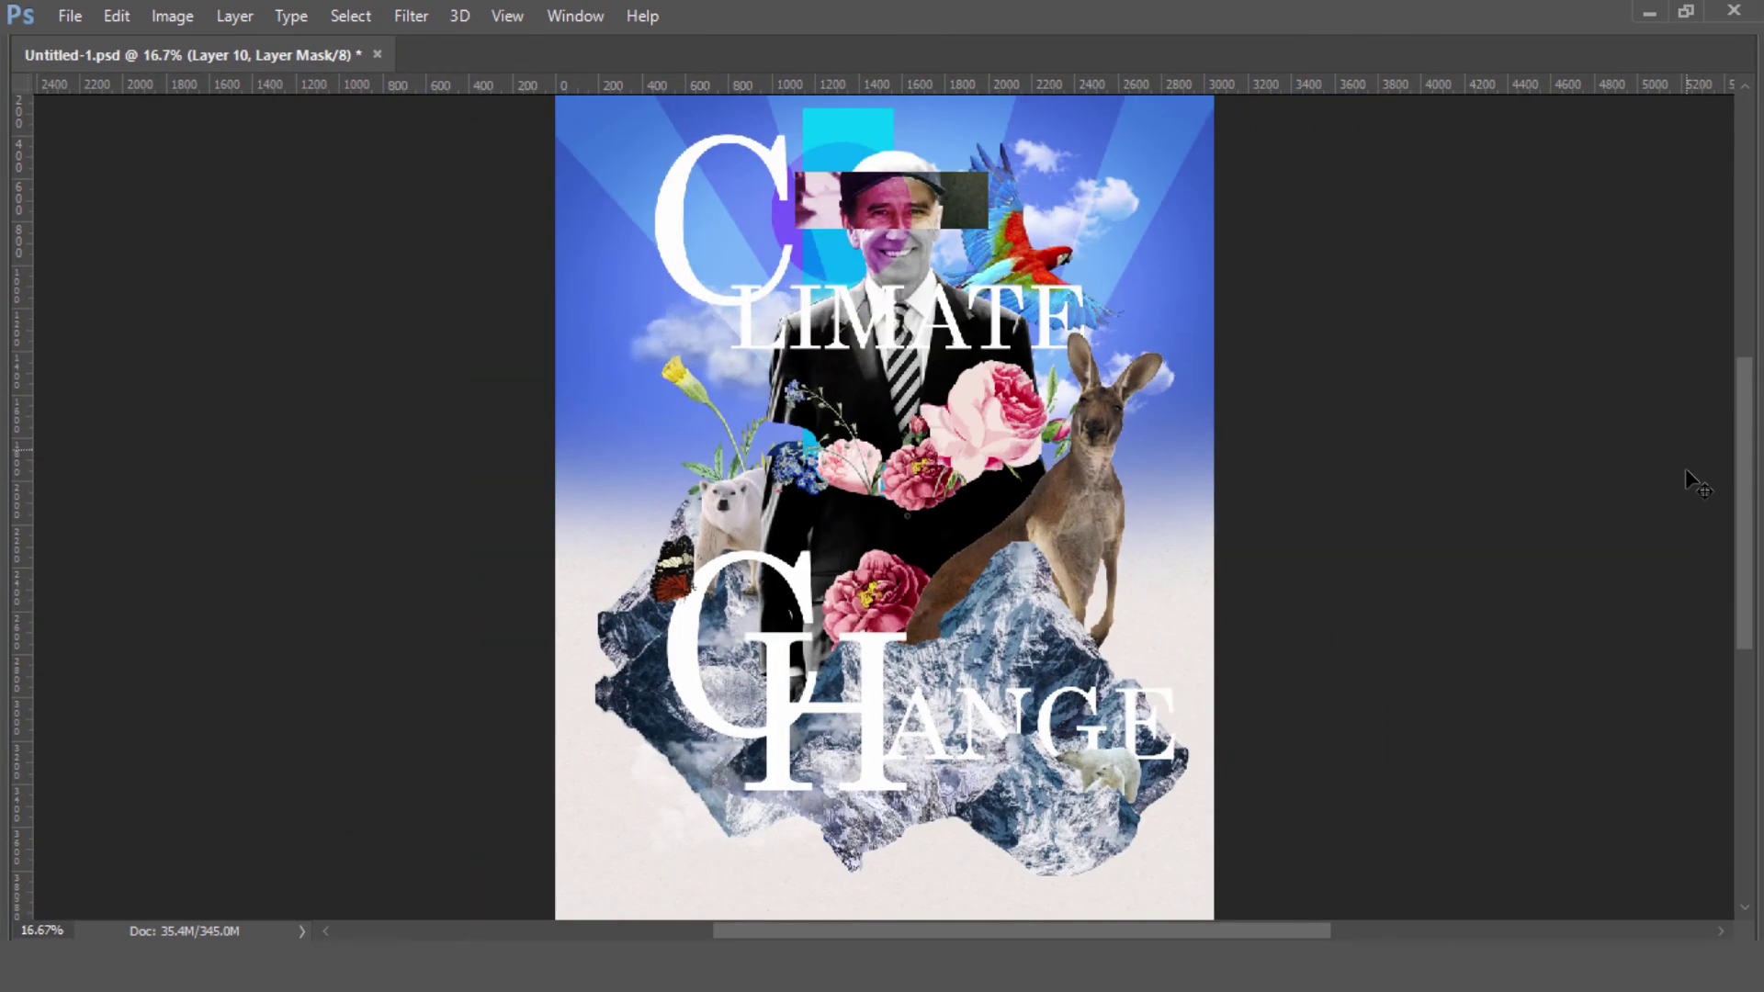
key(ctrl+minus)
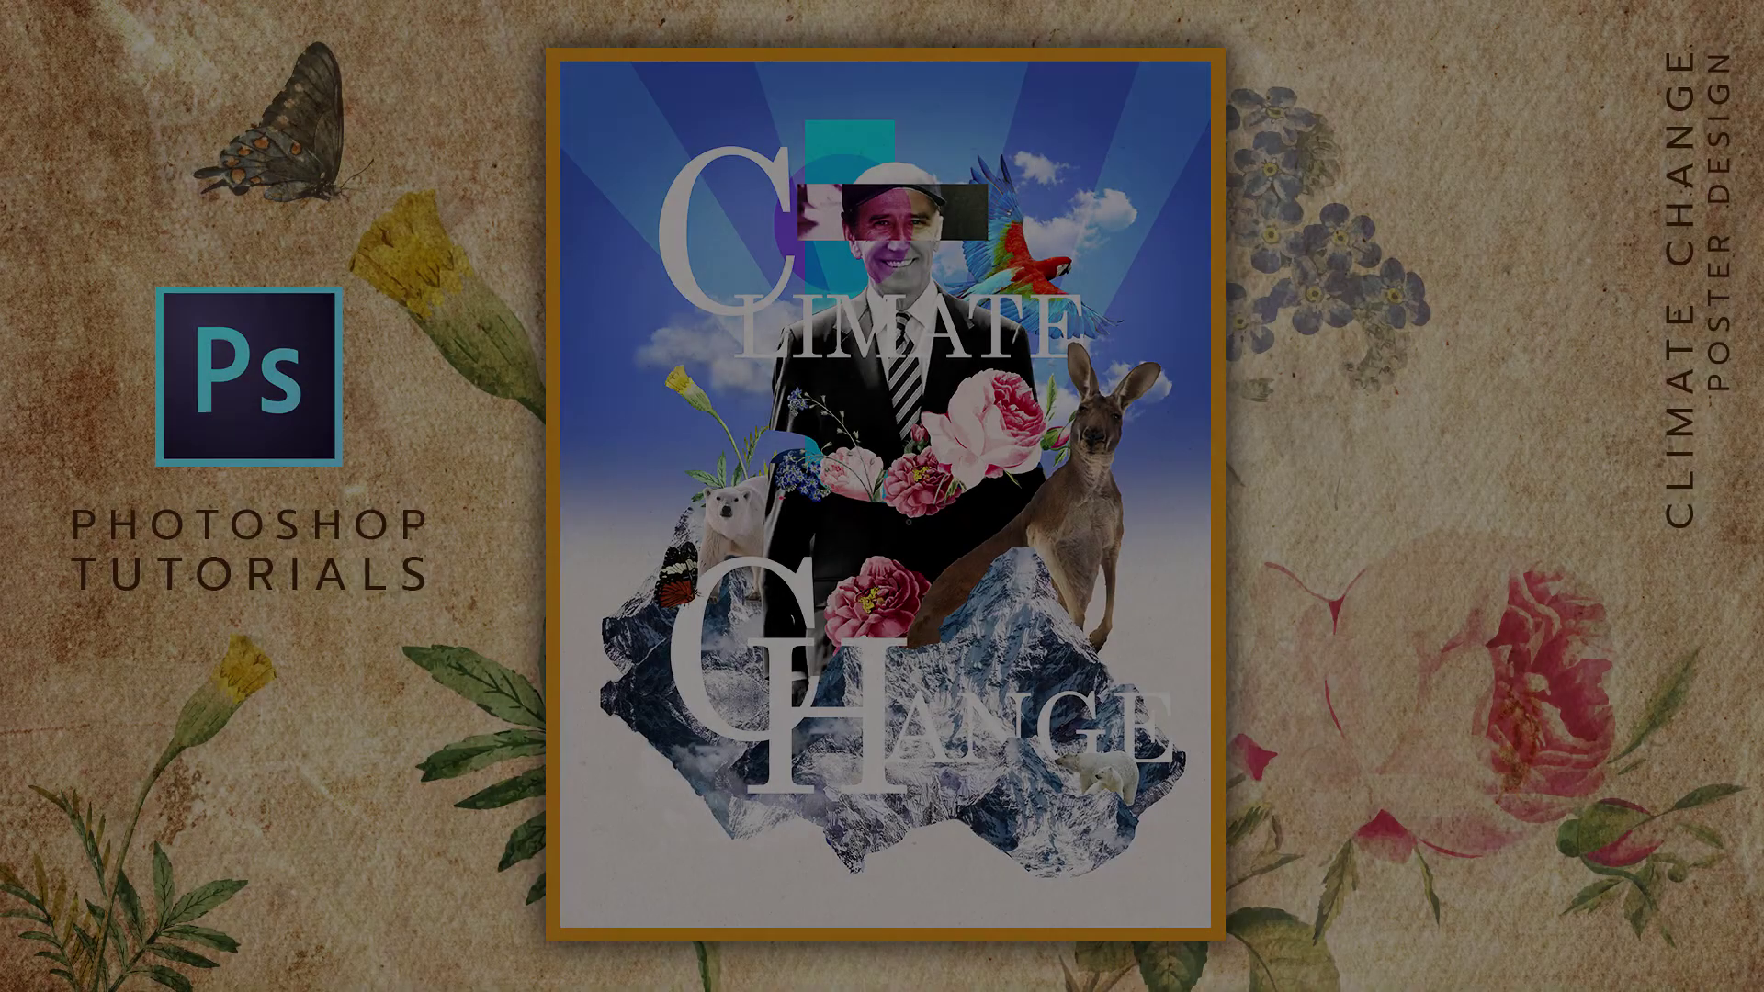